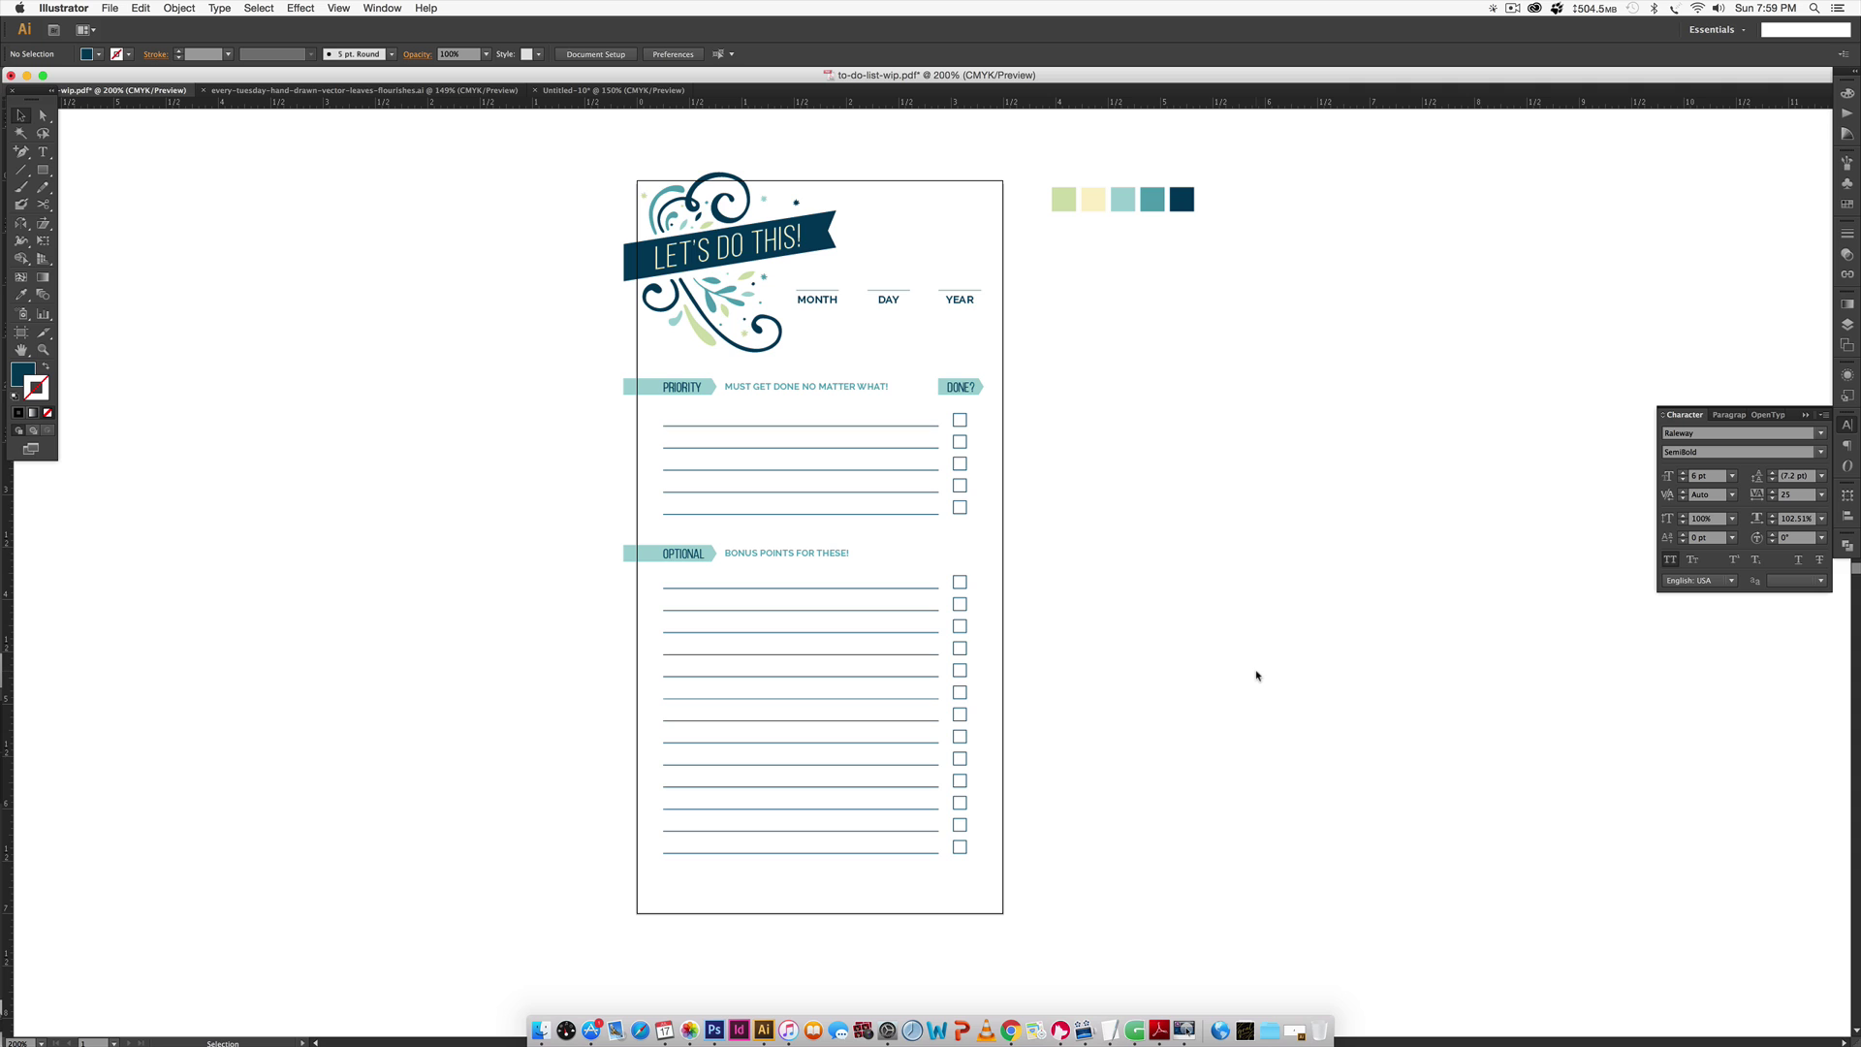
# Review the two-up to-do list print layout in Untitled-10 and return to to-do-list-wip.pdf.
pyautogui.click(639, 91)
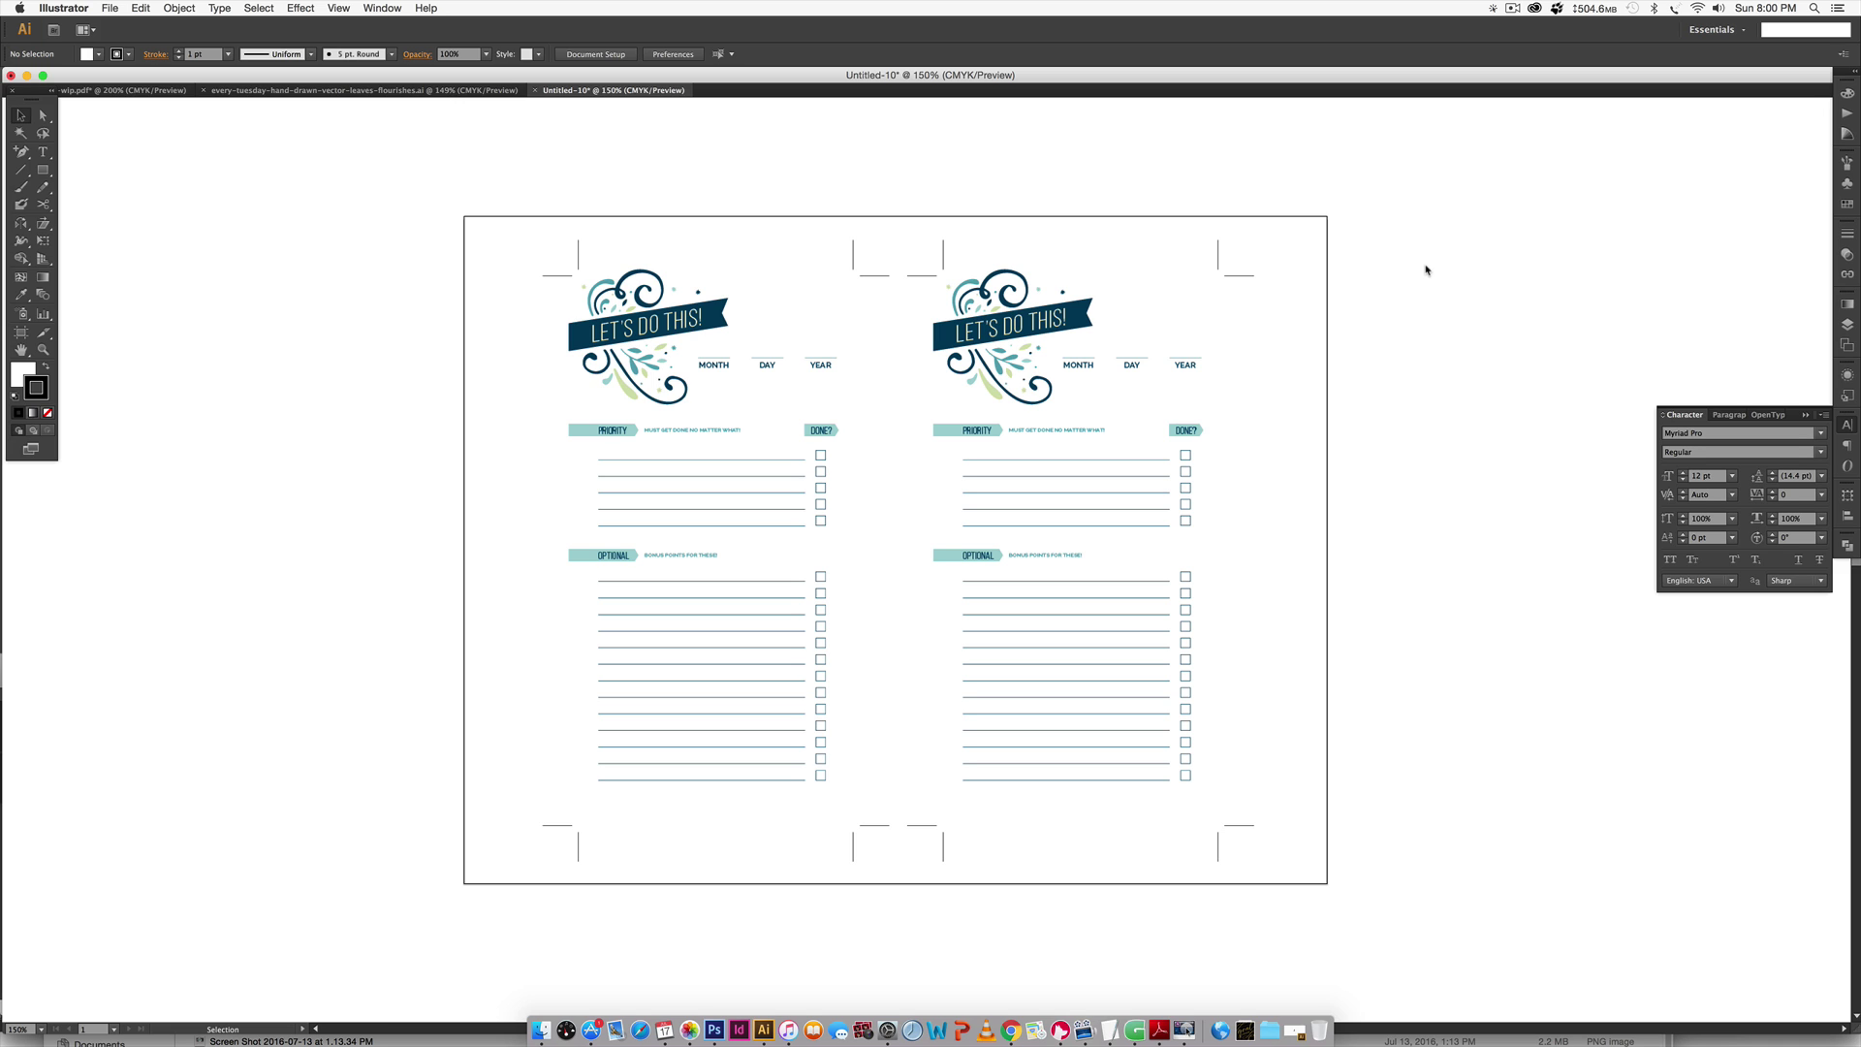
pyautogui.click(160, 91)
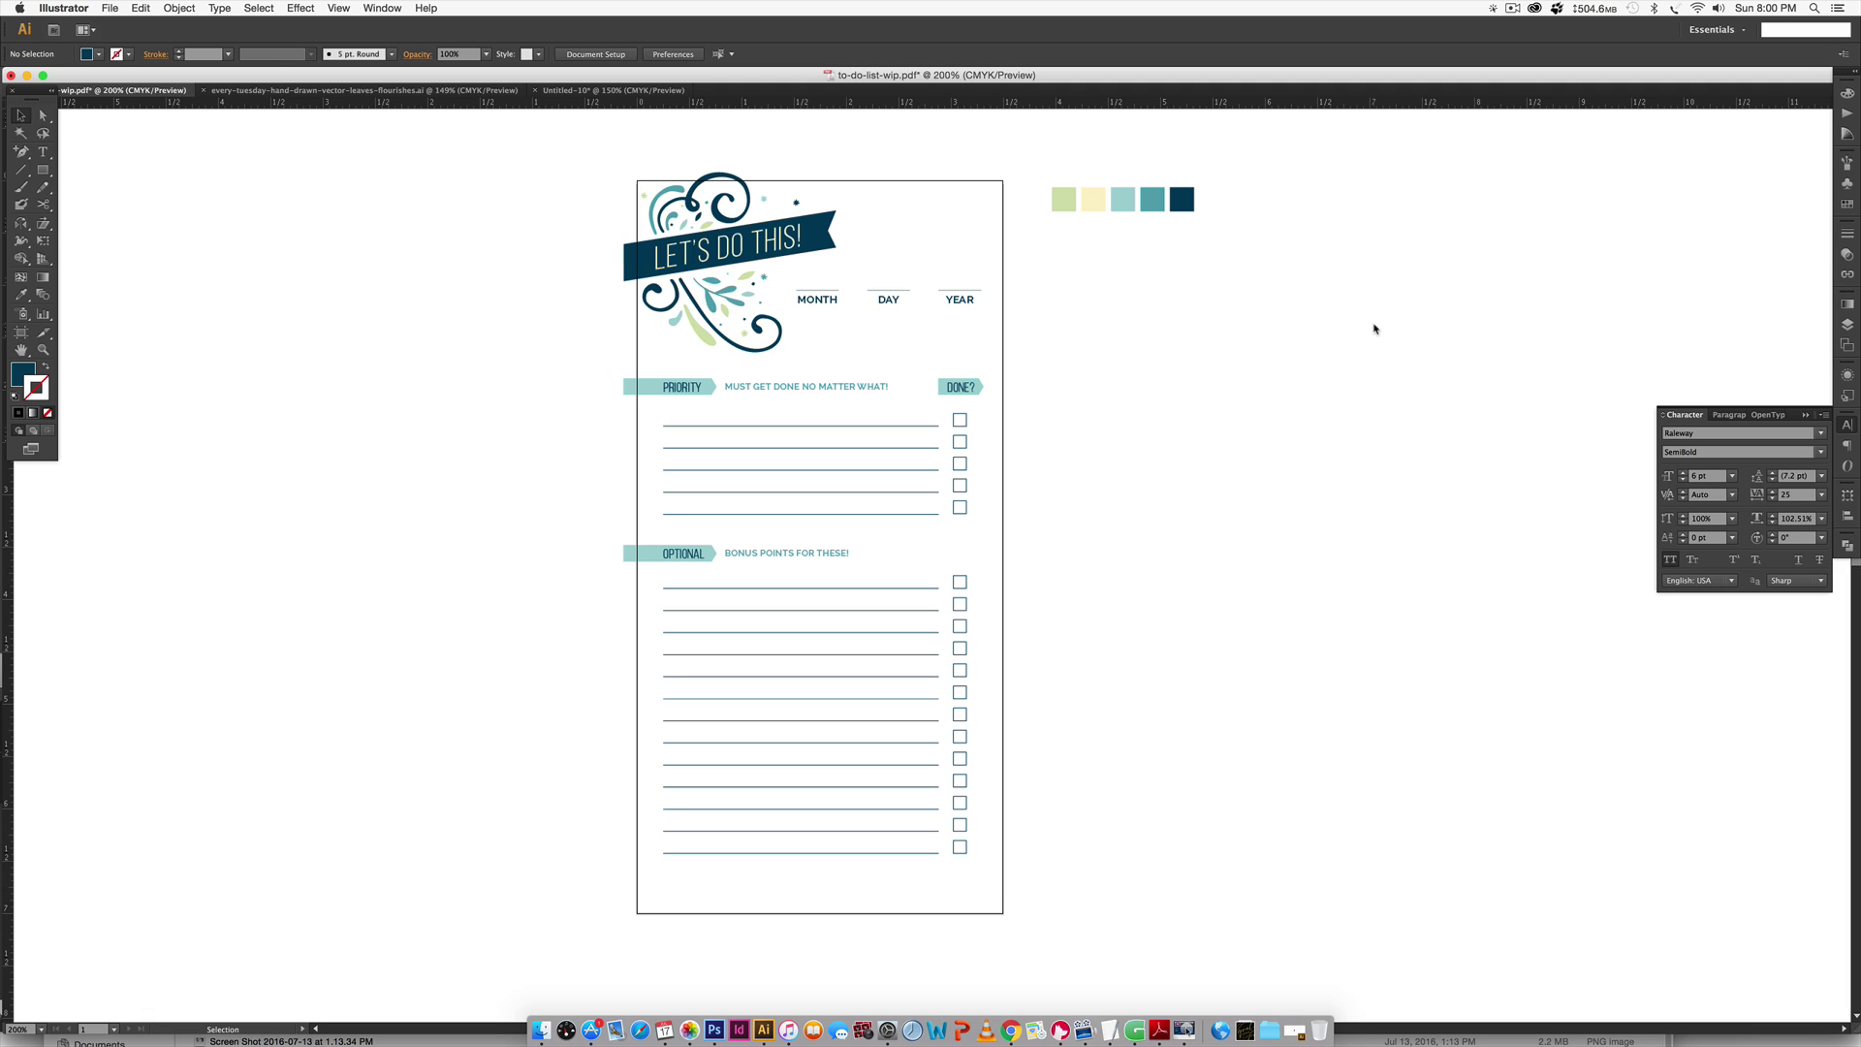
pyautogui.press('space')
pyautogui.press('super')
pyautogui.press('super')
pyautogui.press('super+c')
# Create a new document 3.5 in wide and 7 in high with a 0.125 in bleed on all sides.
pyautogui.click(109, 8)
pyautogui.click(126, 21)
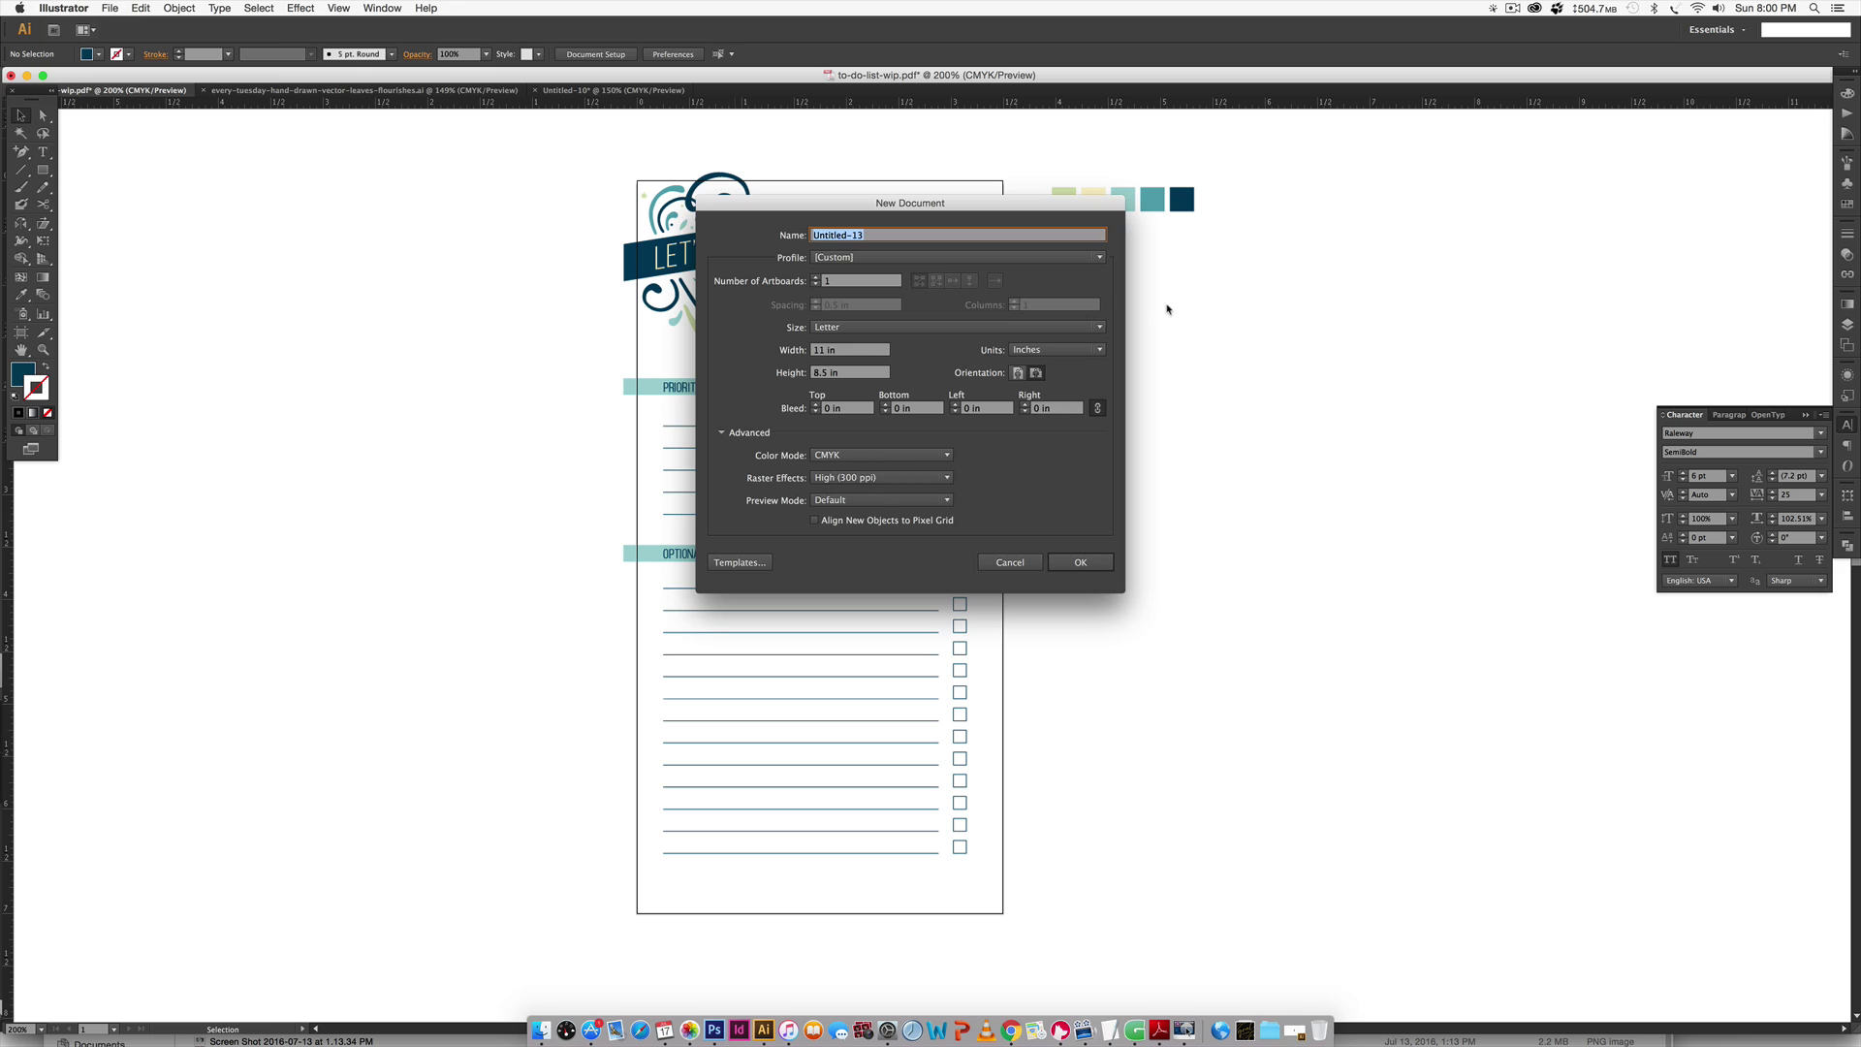
pyautogui.tripleClick(851, 349)
pyautogui.write('3.5')
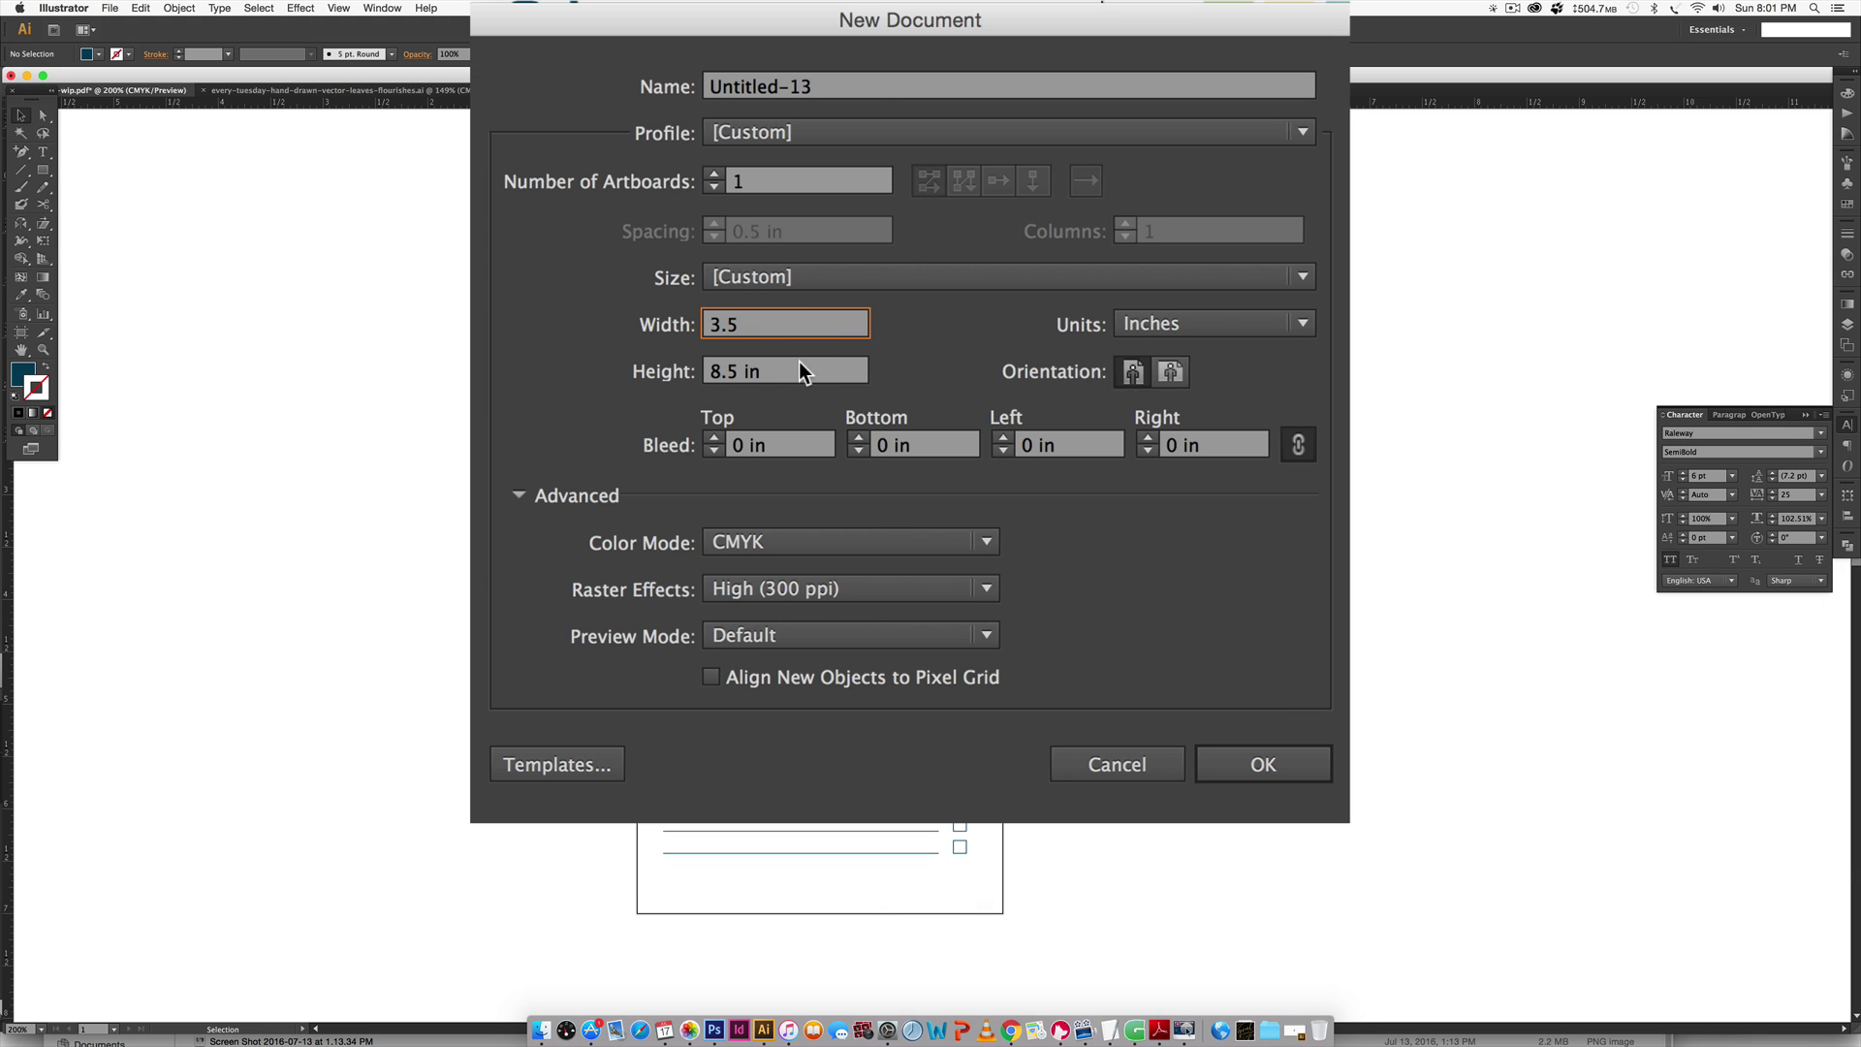
pyautogui.press('Tab')
pyautogui.write('7')
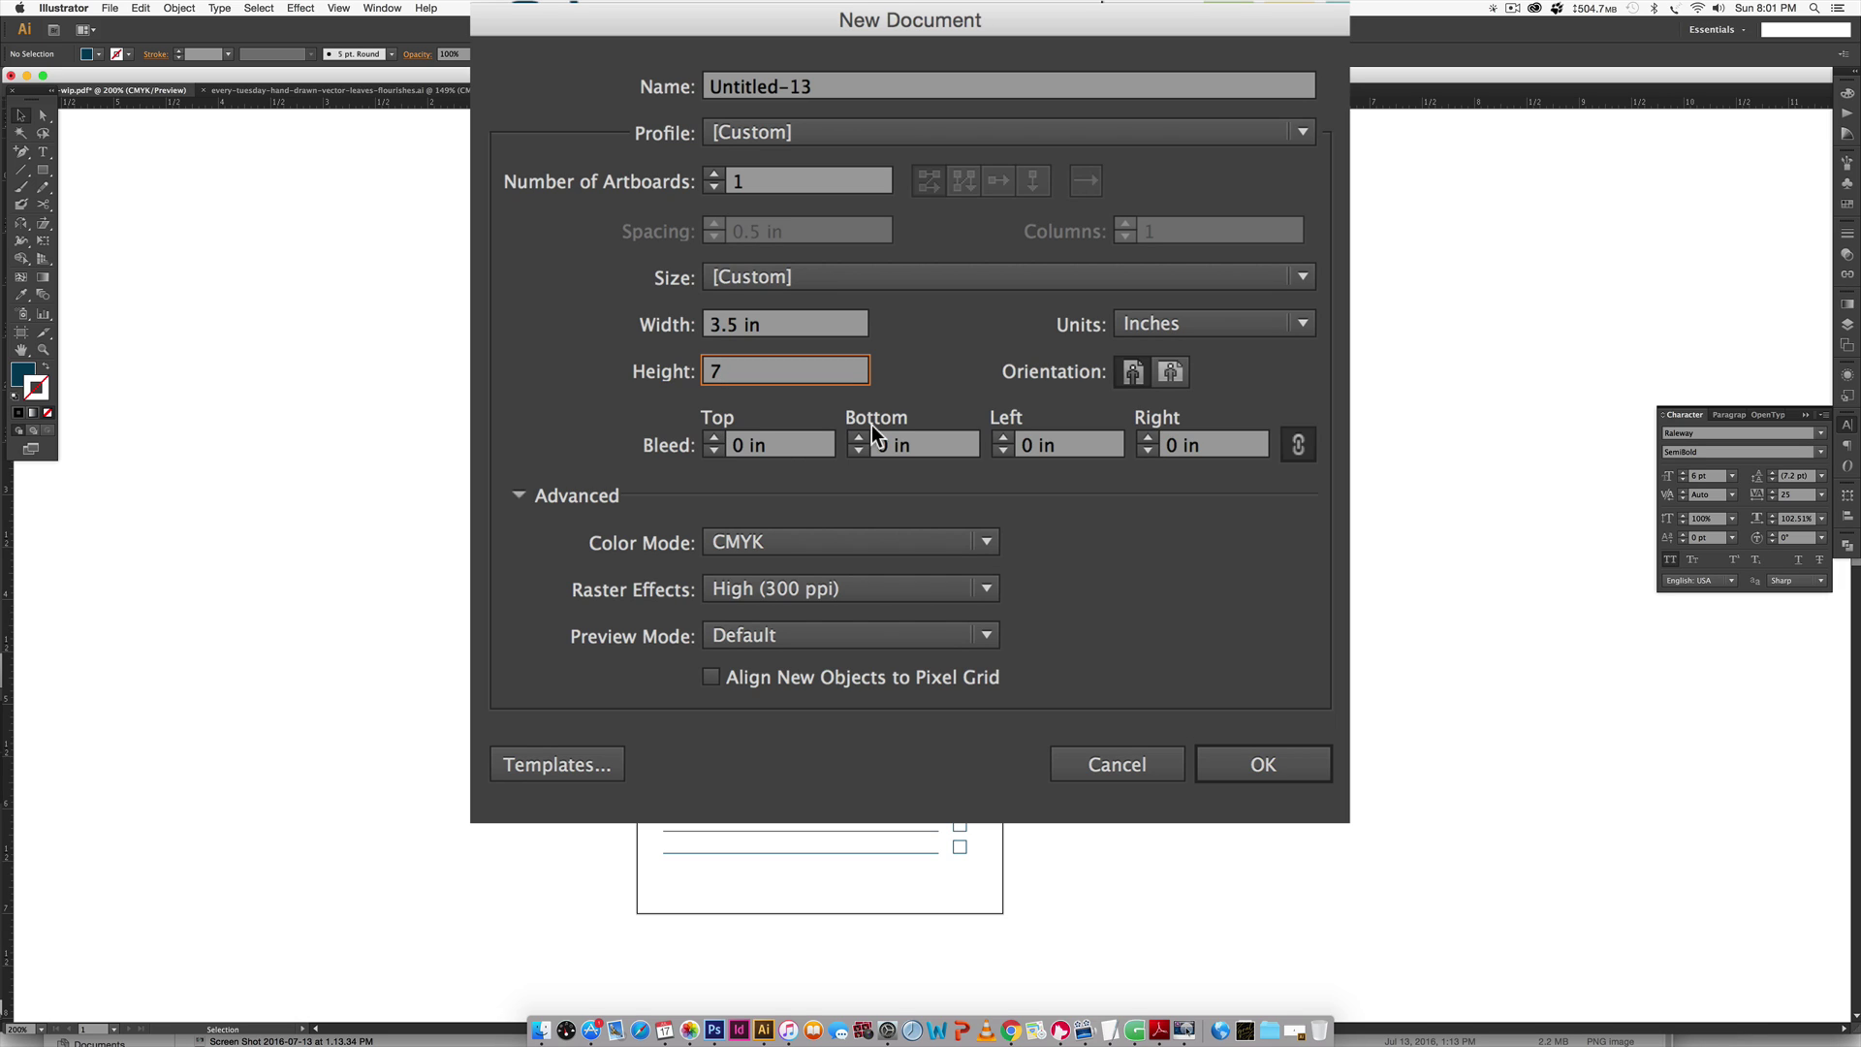
pyautogui.click(787, 446)
pyautogui.write('.125')
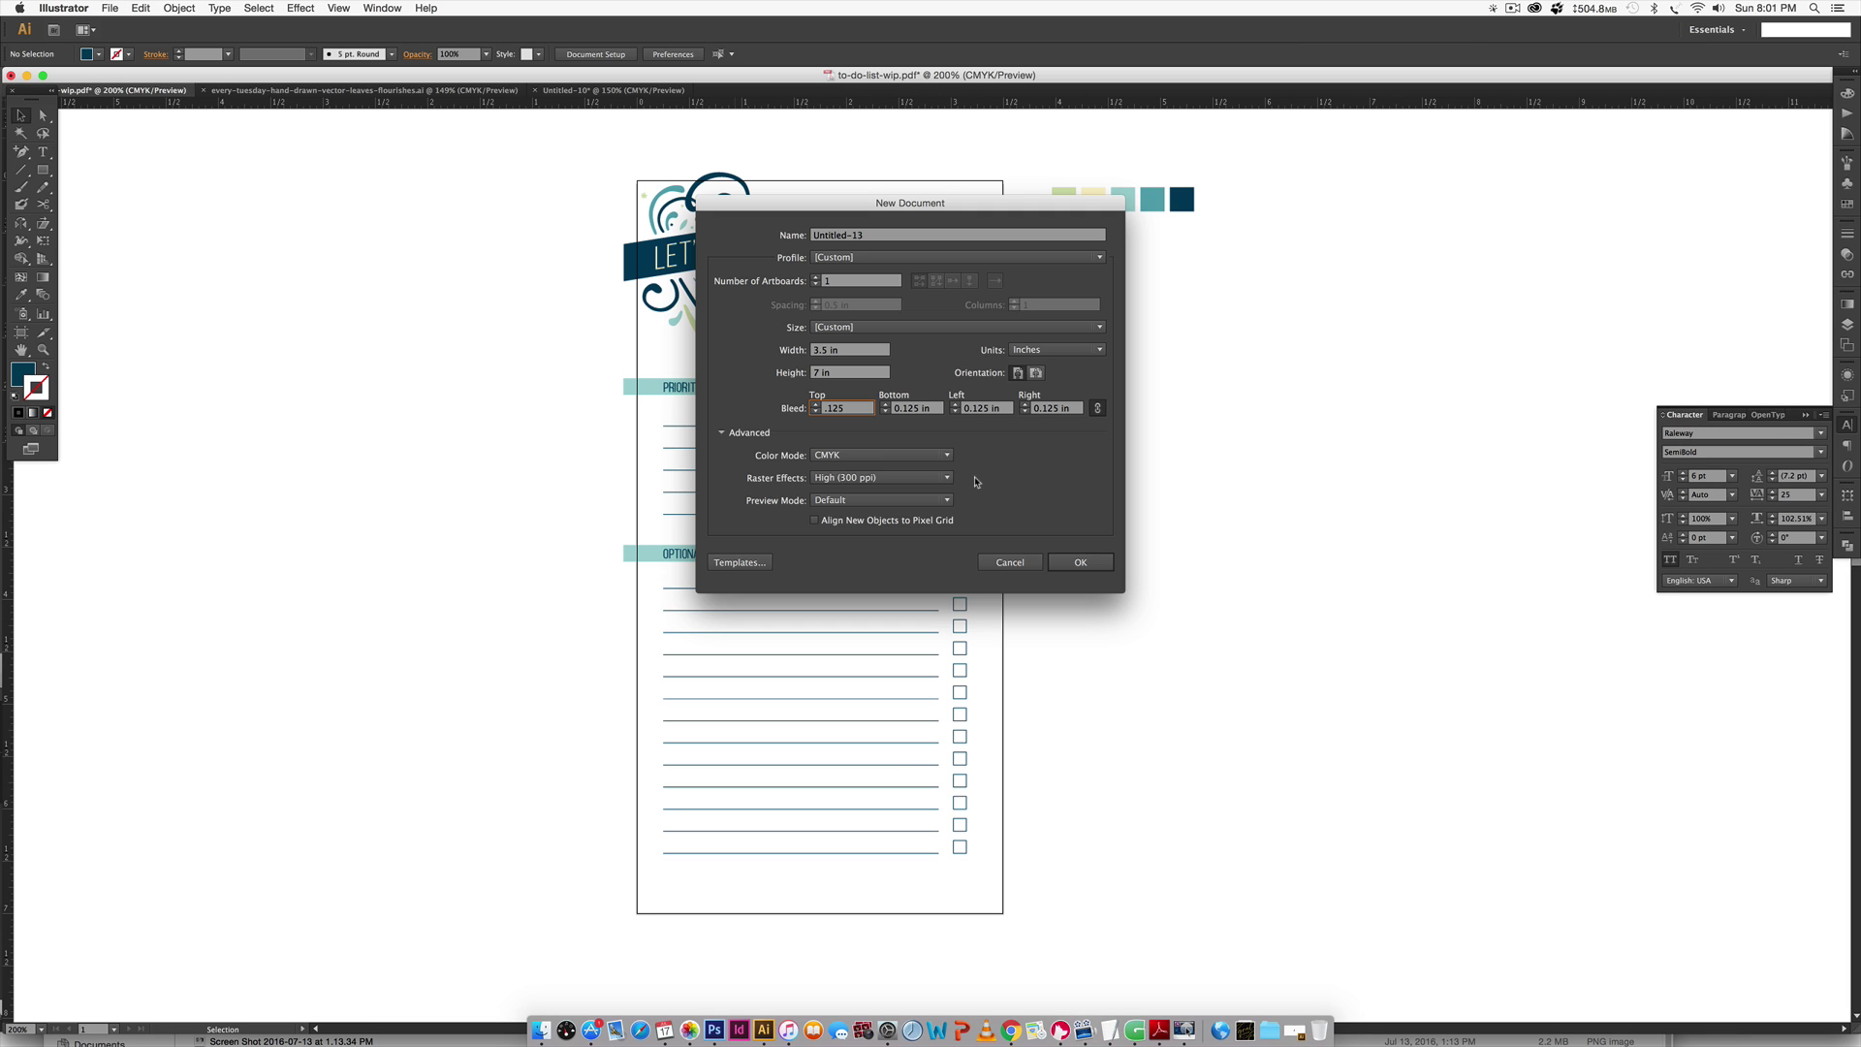
pyautogui.click(1078, 563)
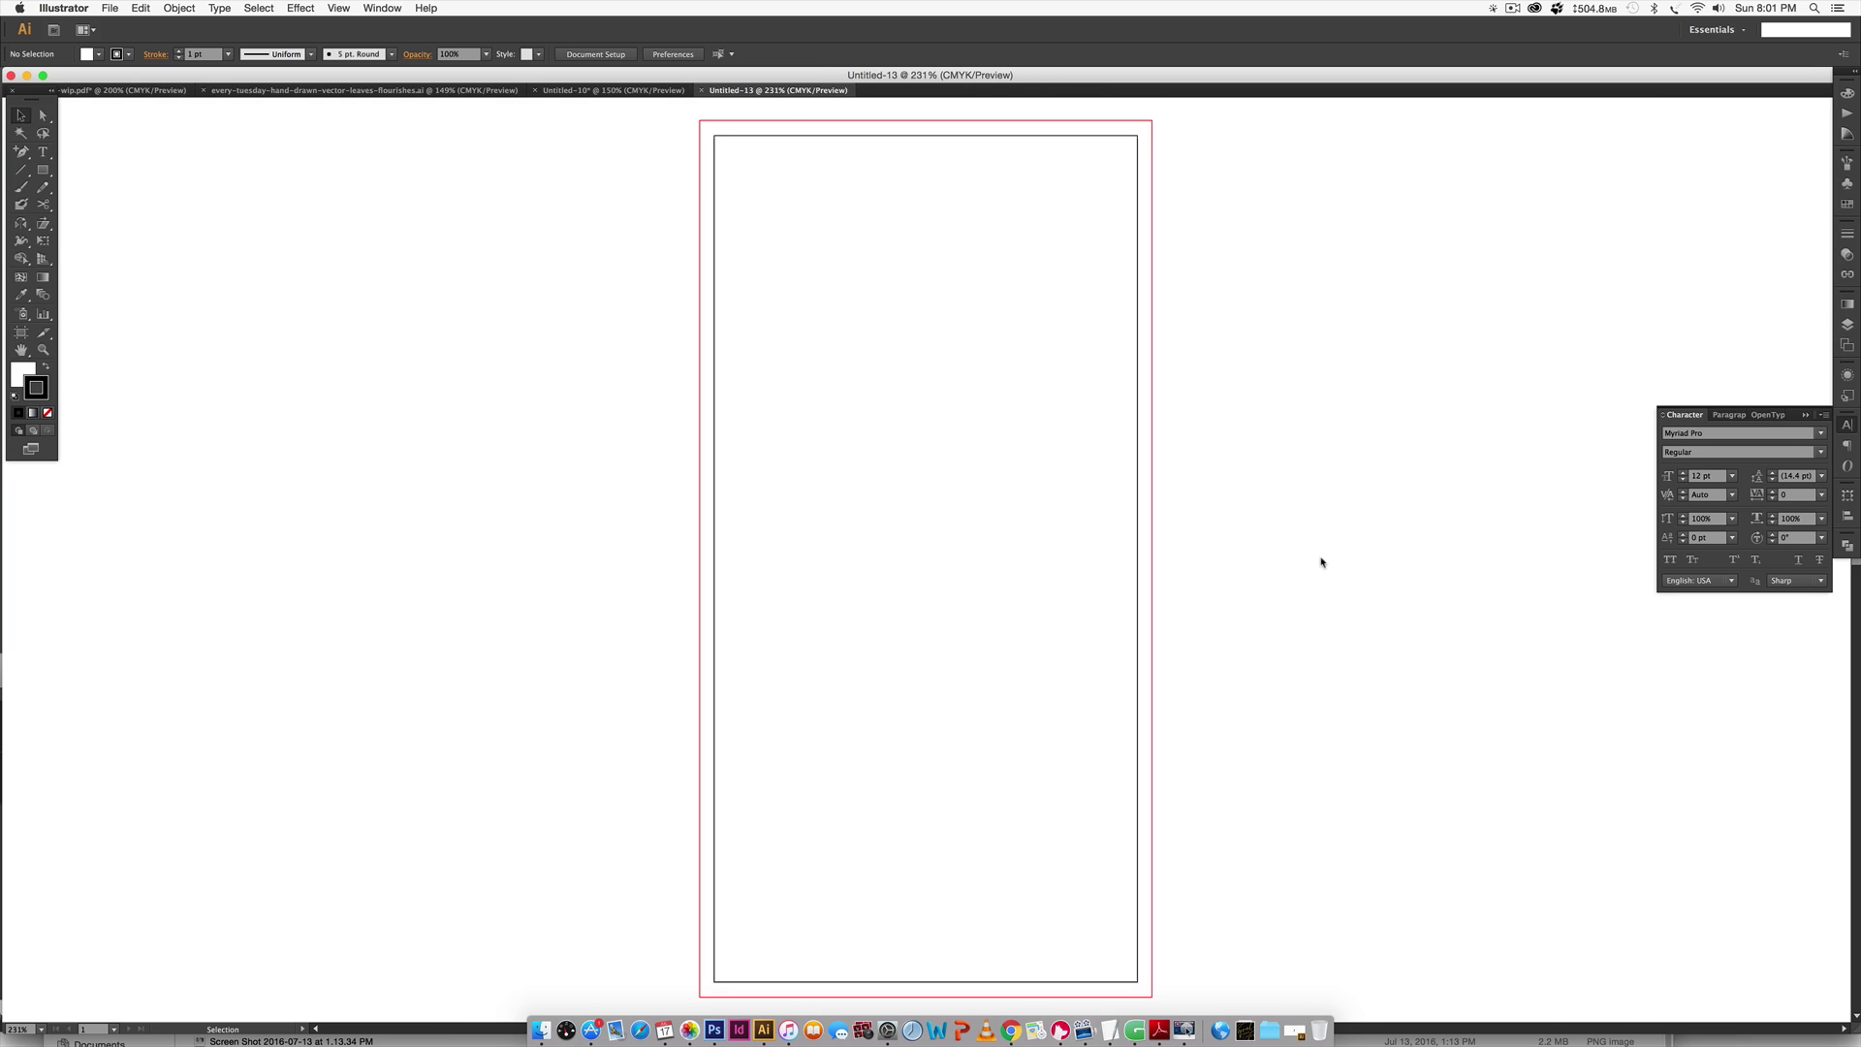
# Copy the five colour swatches from to-do-list-wip.pdf into the new document, placing them to the right of the artboard's upper edge.
pyautogui.click(152, 91)
pyautogui.moveTo(999, 139); pyautogui.dragTo(1221, 216)
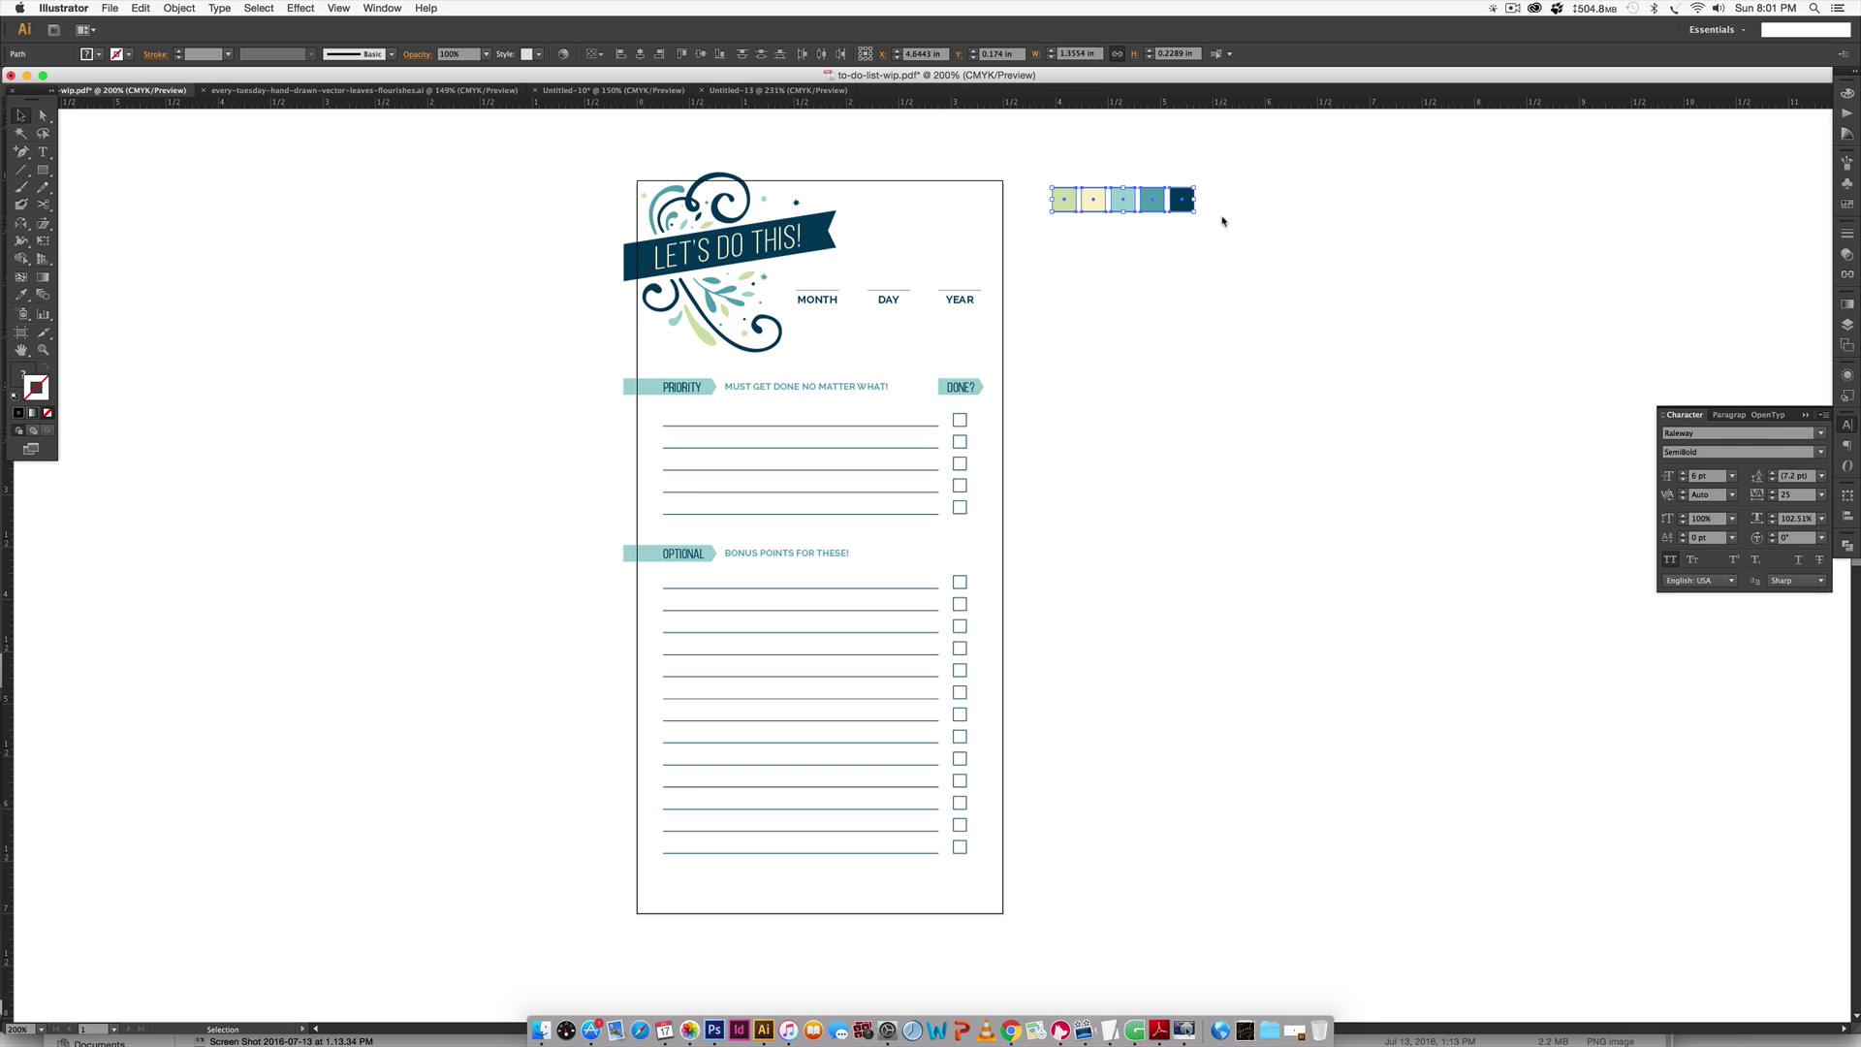
pyautogui.press('super+c')
pyautogui.click(779, 90)
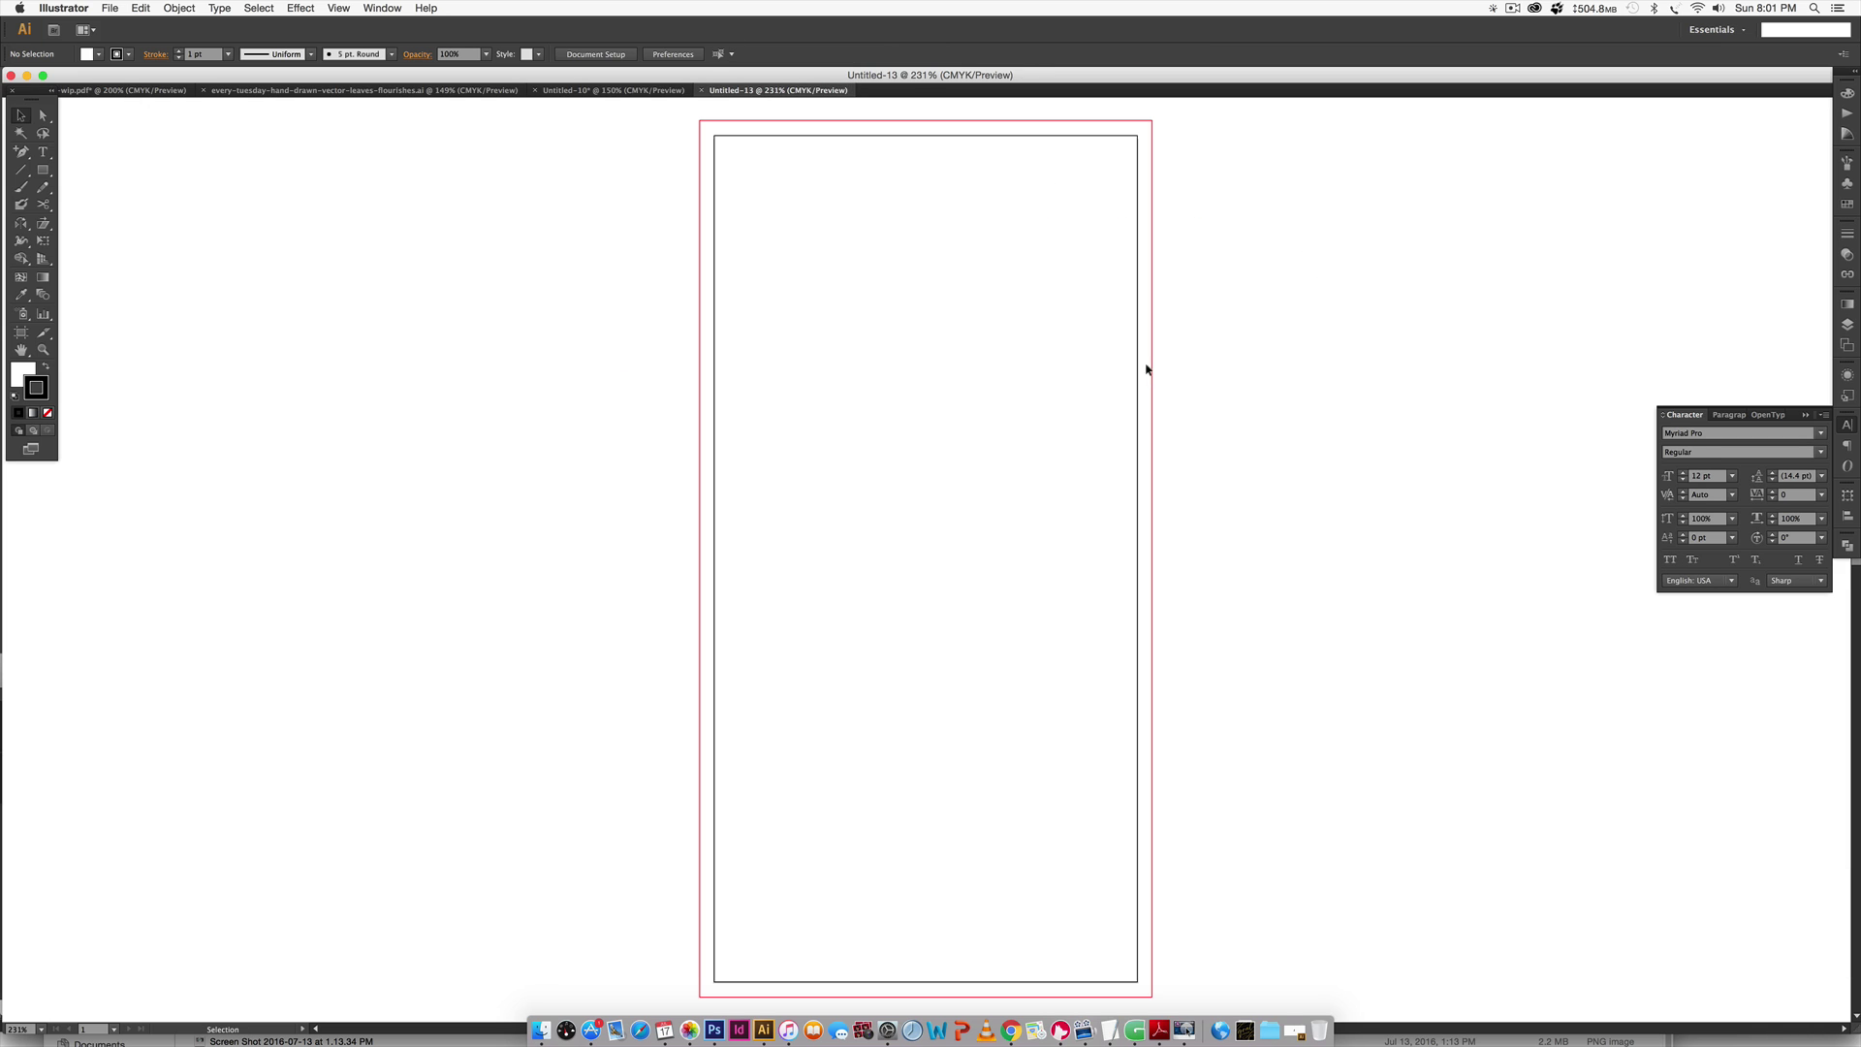
pyautogui.press('super+v')
pyautogui.moveTo(960, 562); pyautogui.dragTo(1305, 161)
pyautogui.click(1550, 383)
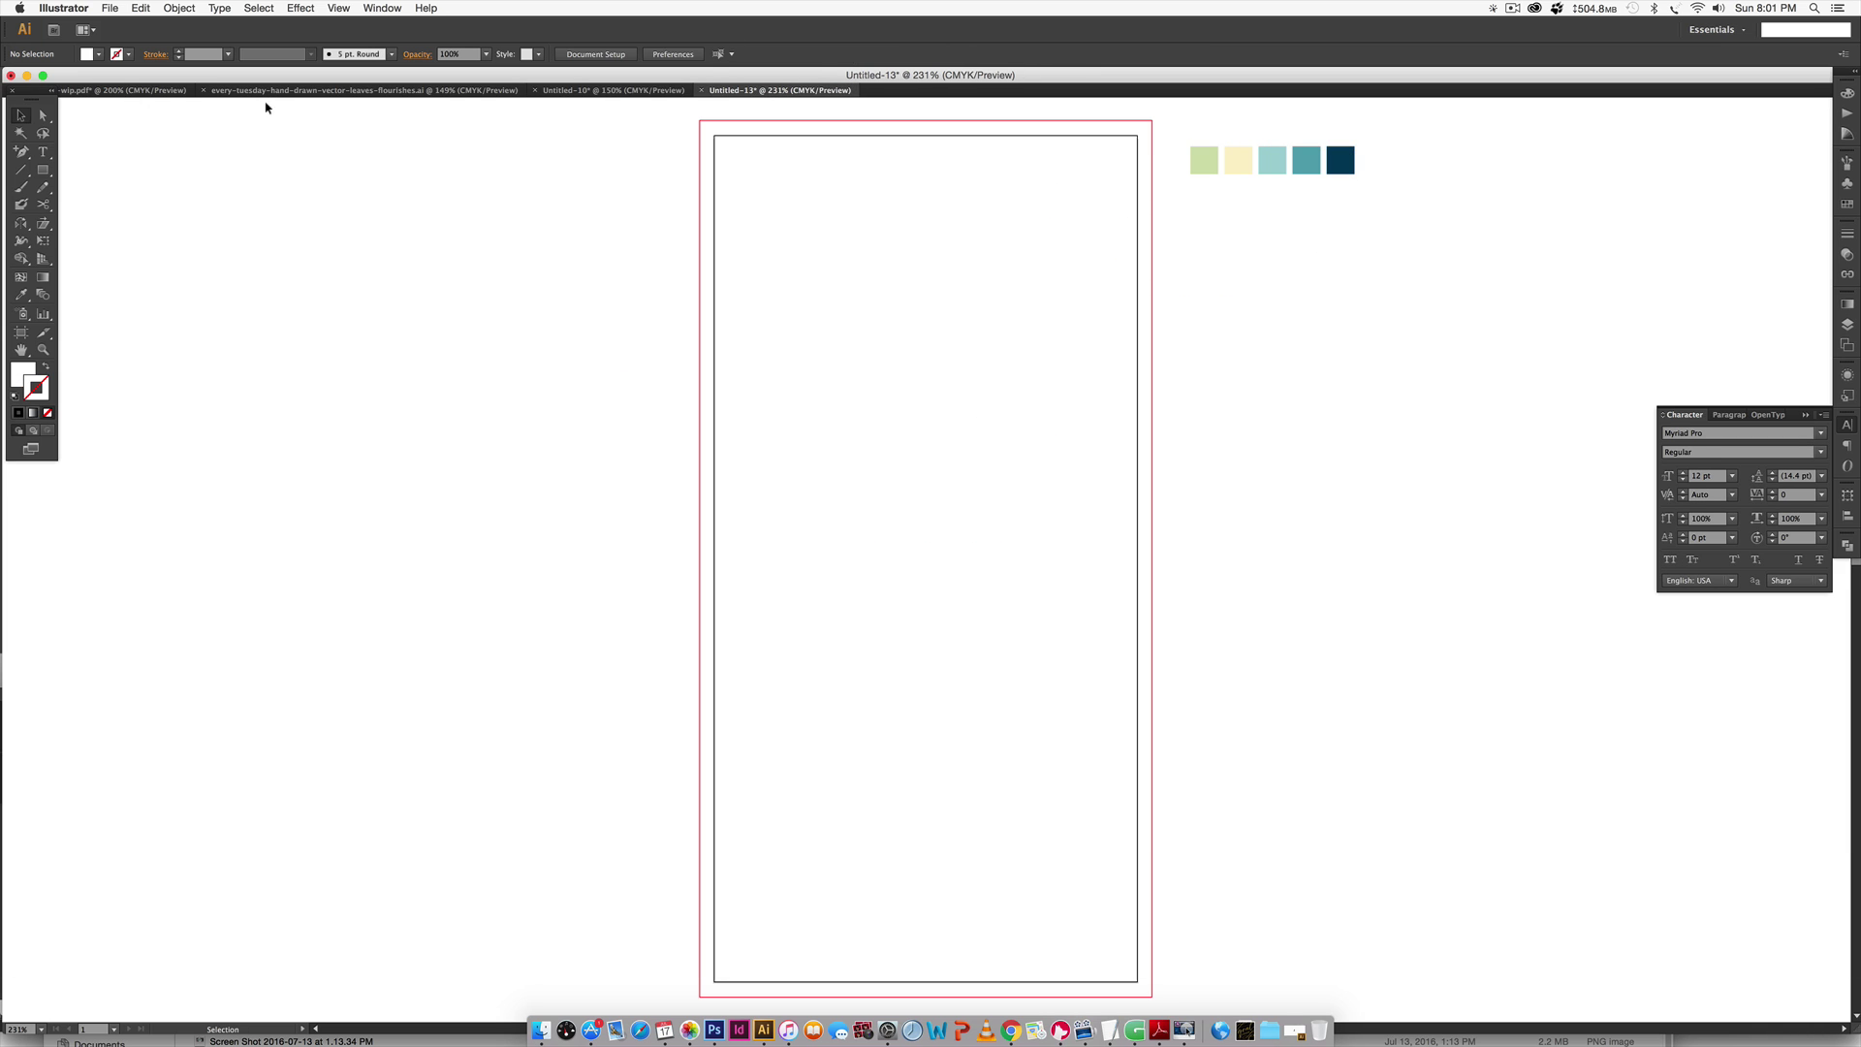
# Copy the leaves and flourishes artwork into the new document, scale it to about 4.7 in wide and place it left of the artboard.
pyautogui.click(316, 90)
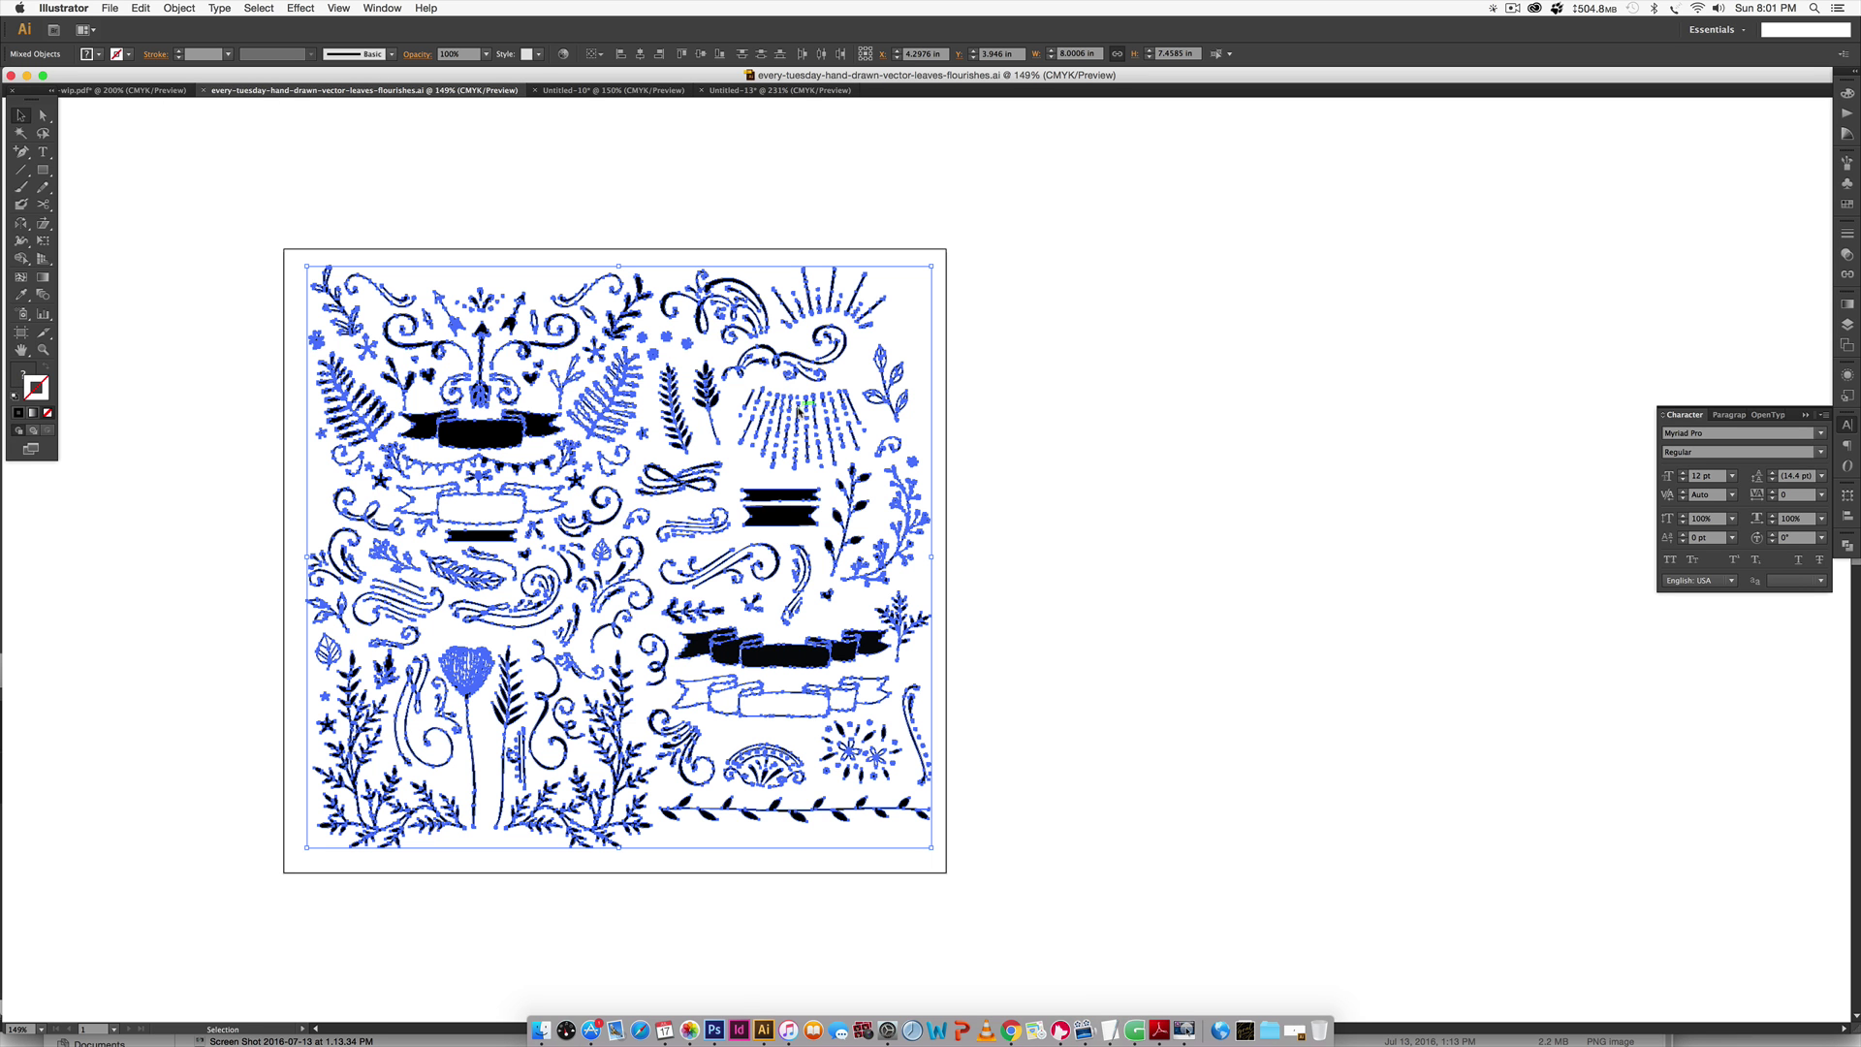
pyautogui.press('super+c')
pyautogui.click(765, 94)
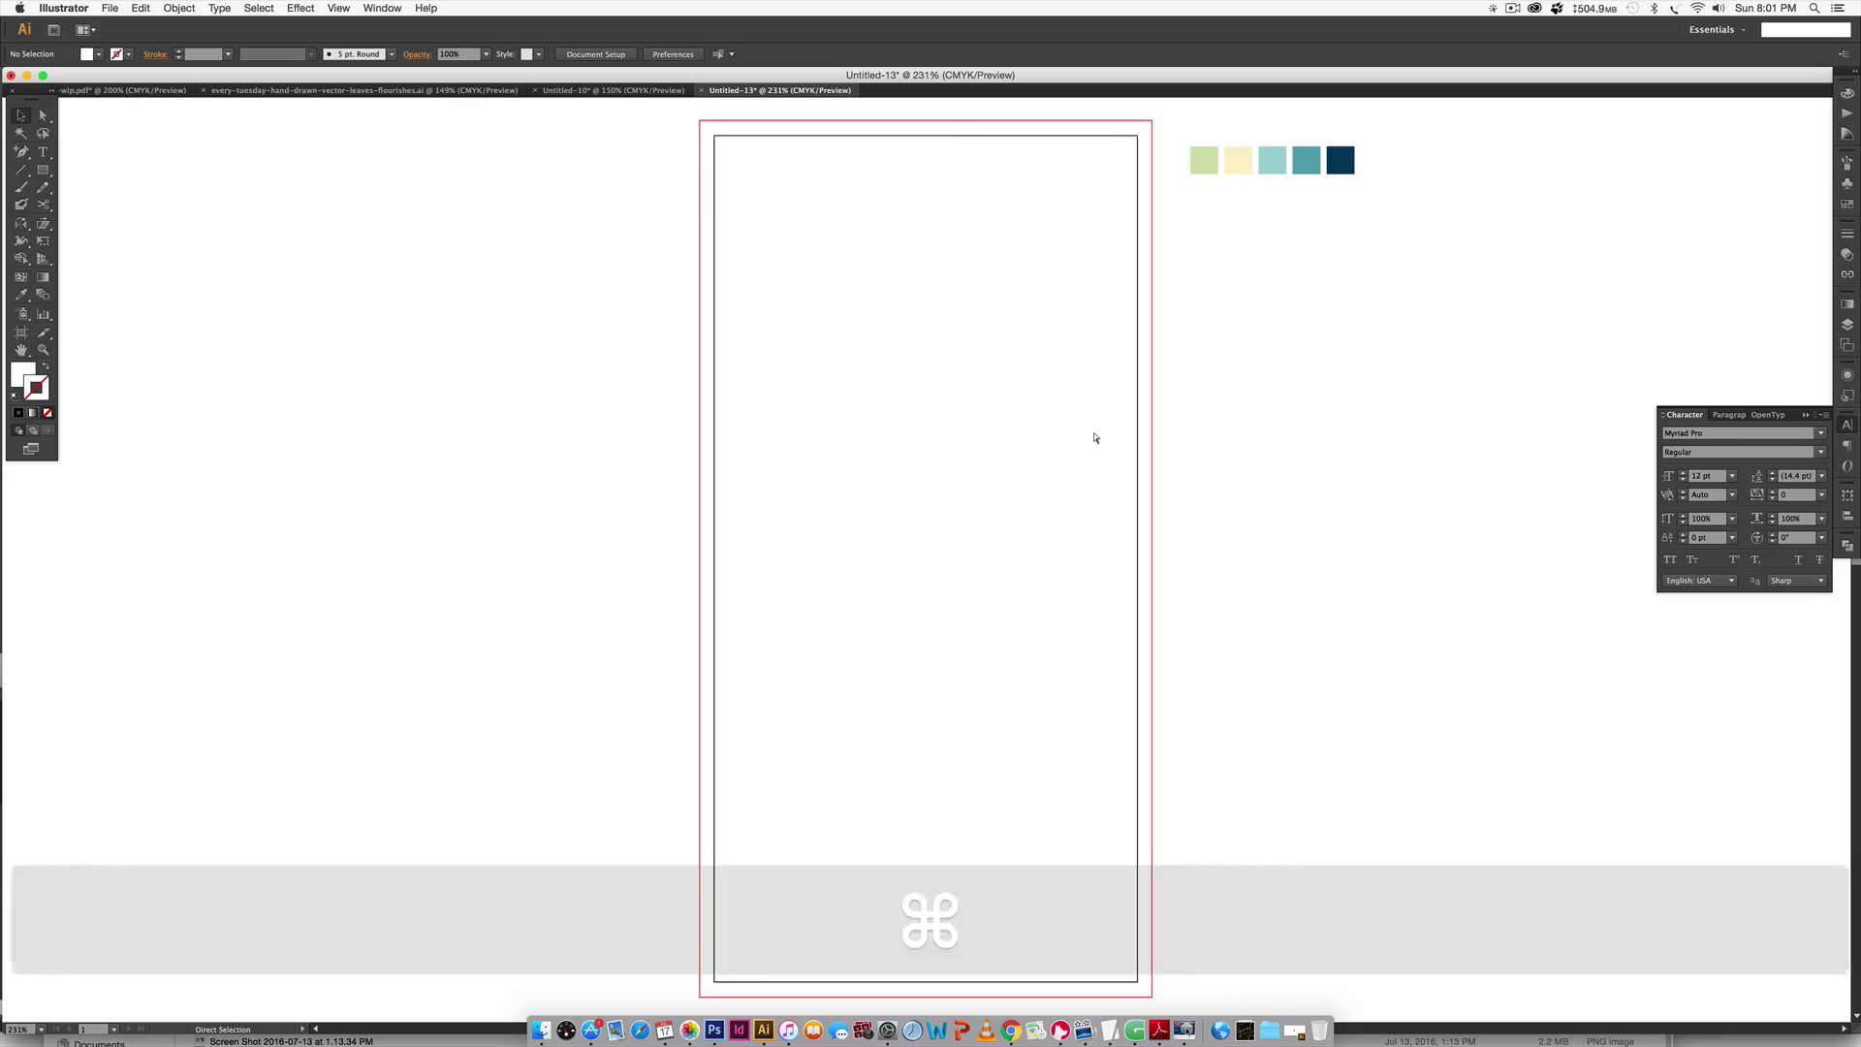
pyautogui.press('super+v')
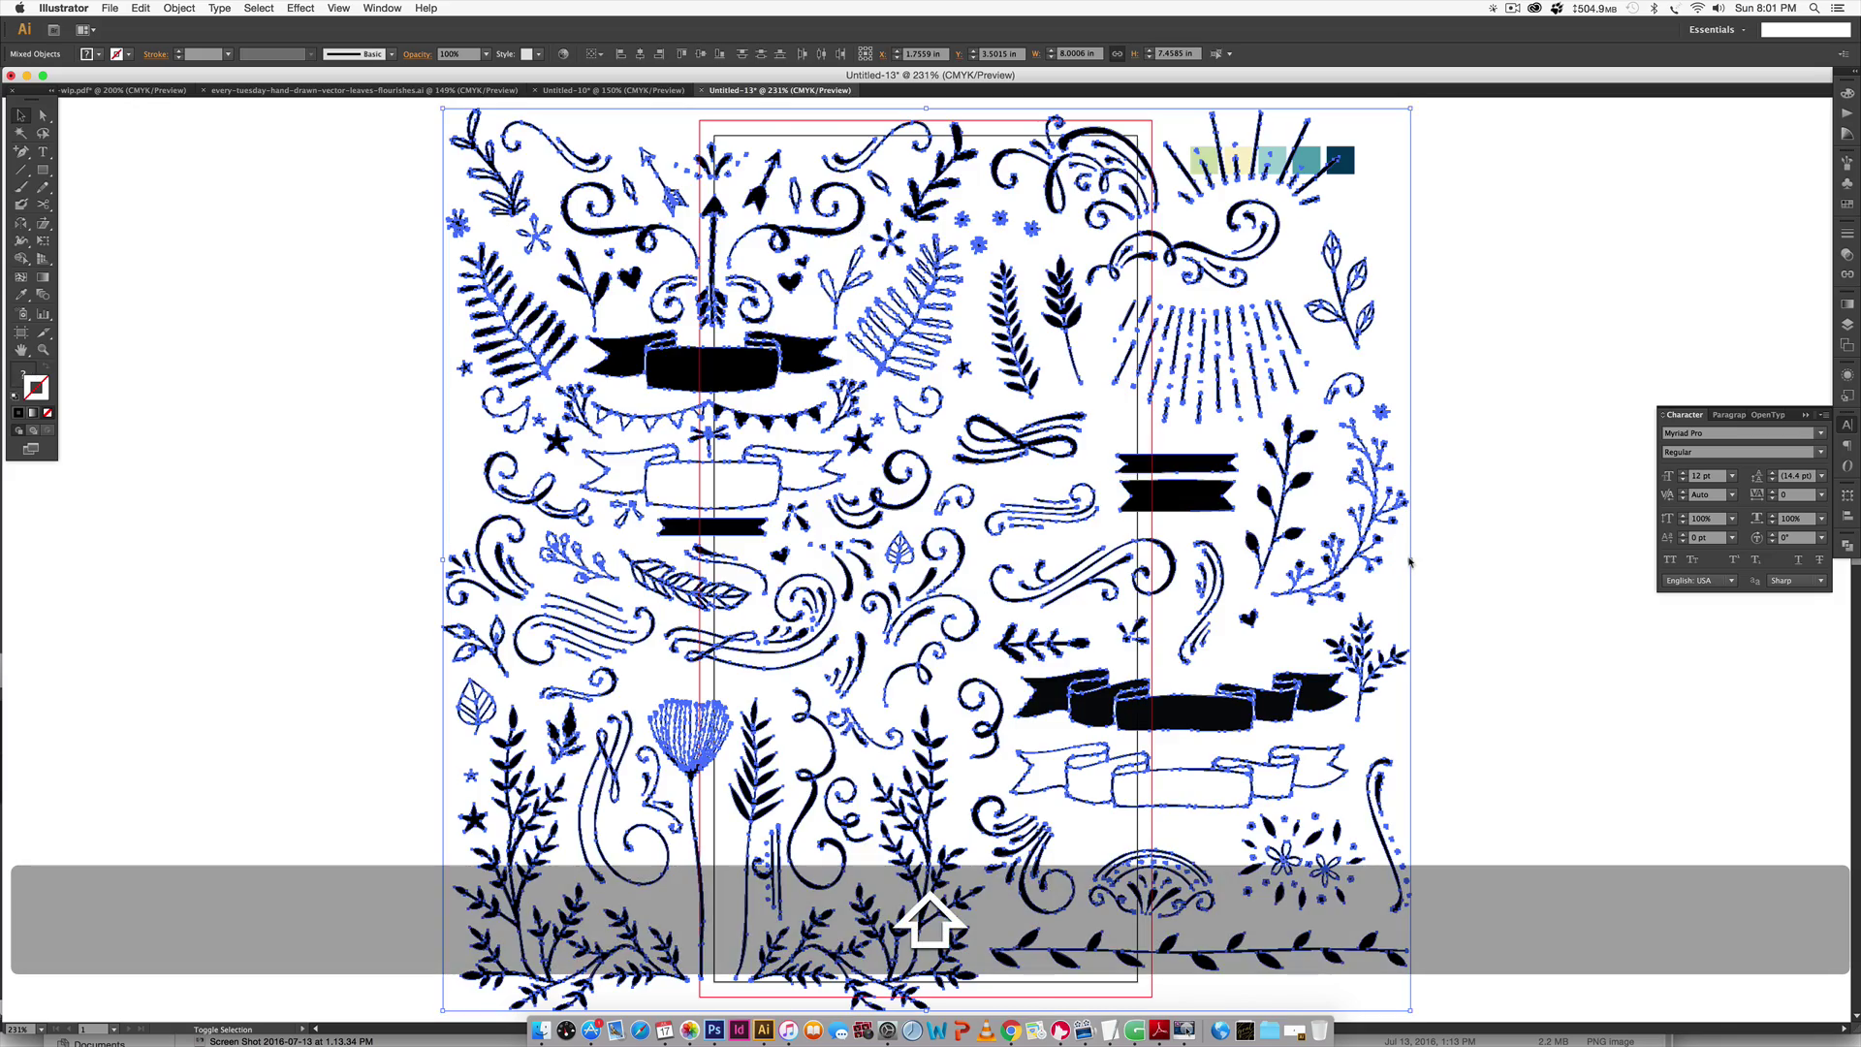
pyautogui.moveTo(1407, 559); pyautogui.dragTo(1012, 559)
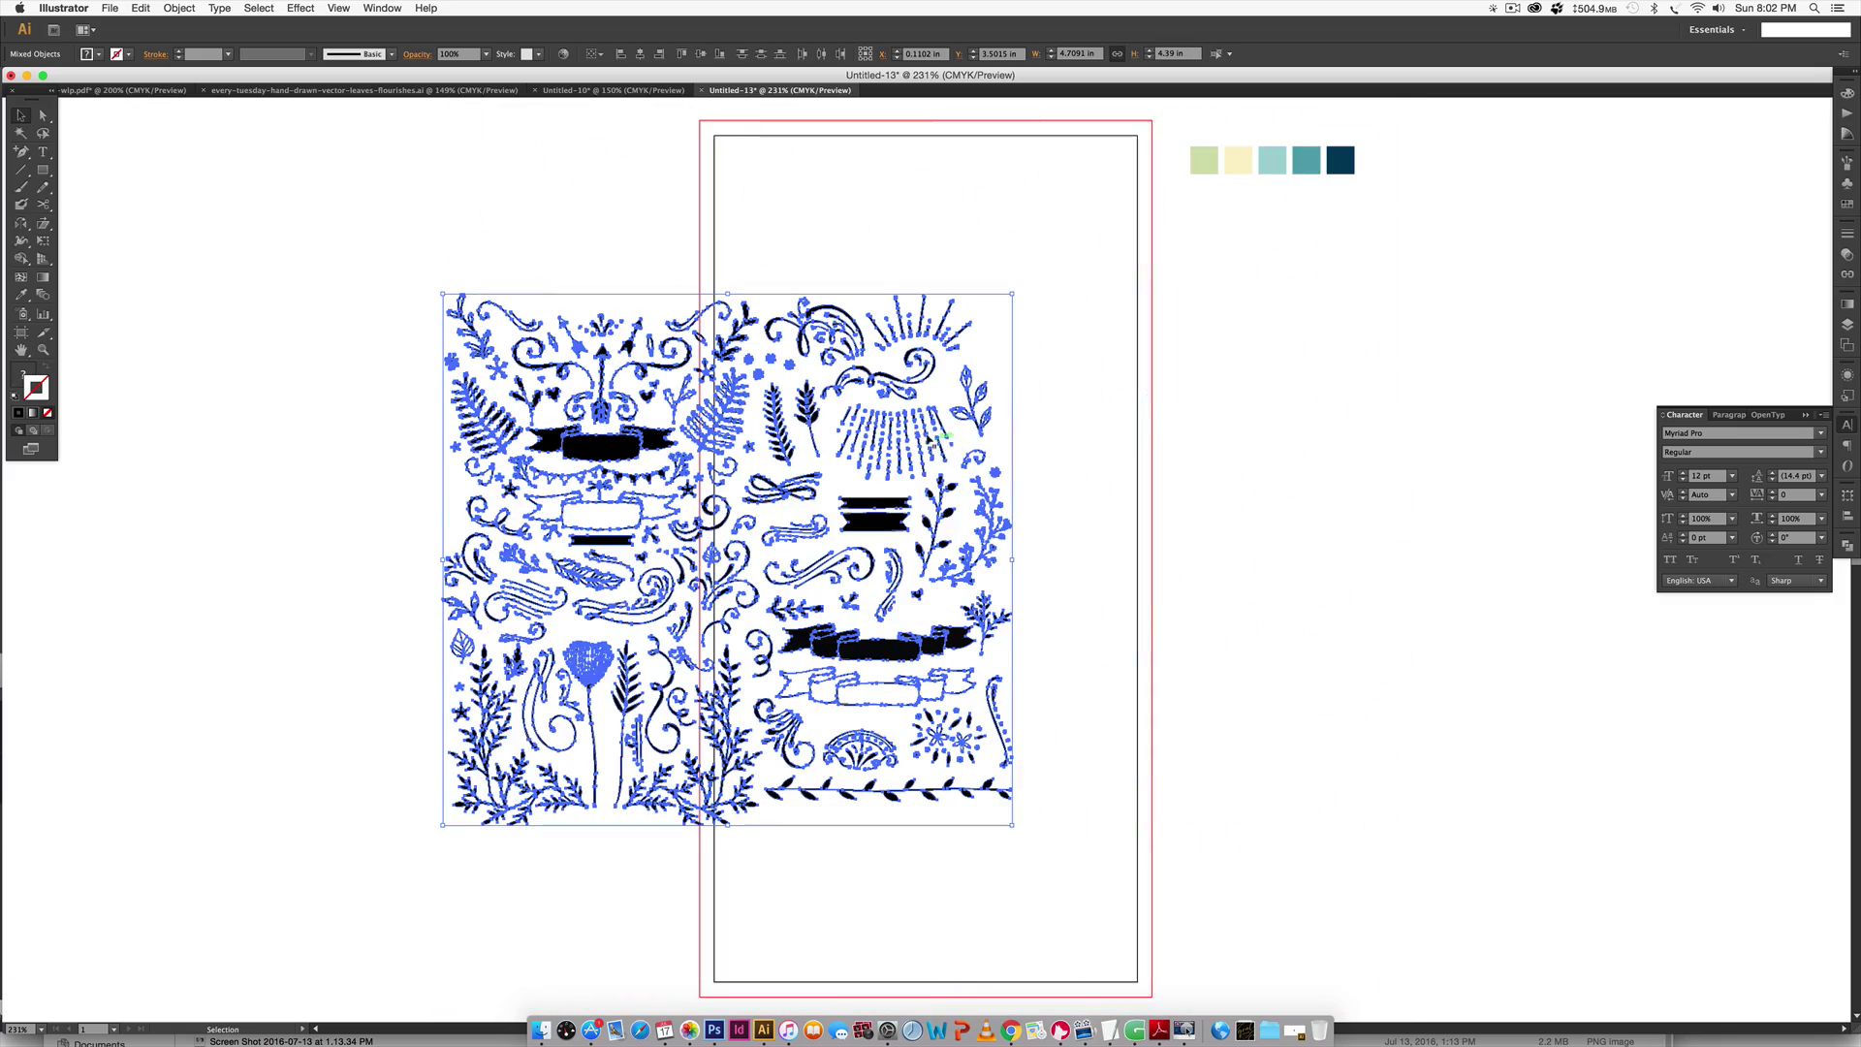
pyautogui.moveTo(945, 422); pyautogui.dragTo(590, 360)
pyautogui.click(1127, 602)
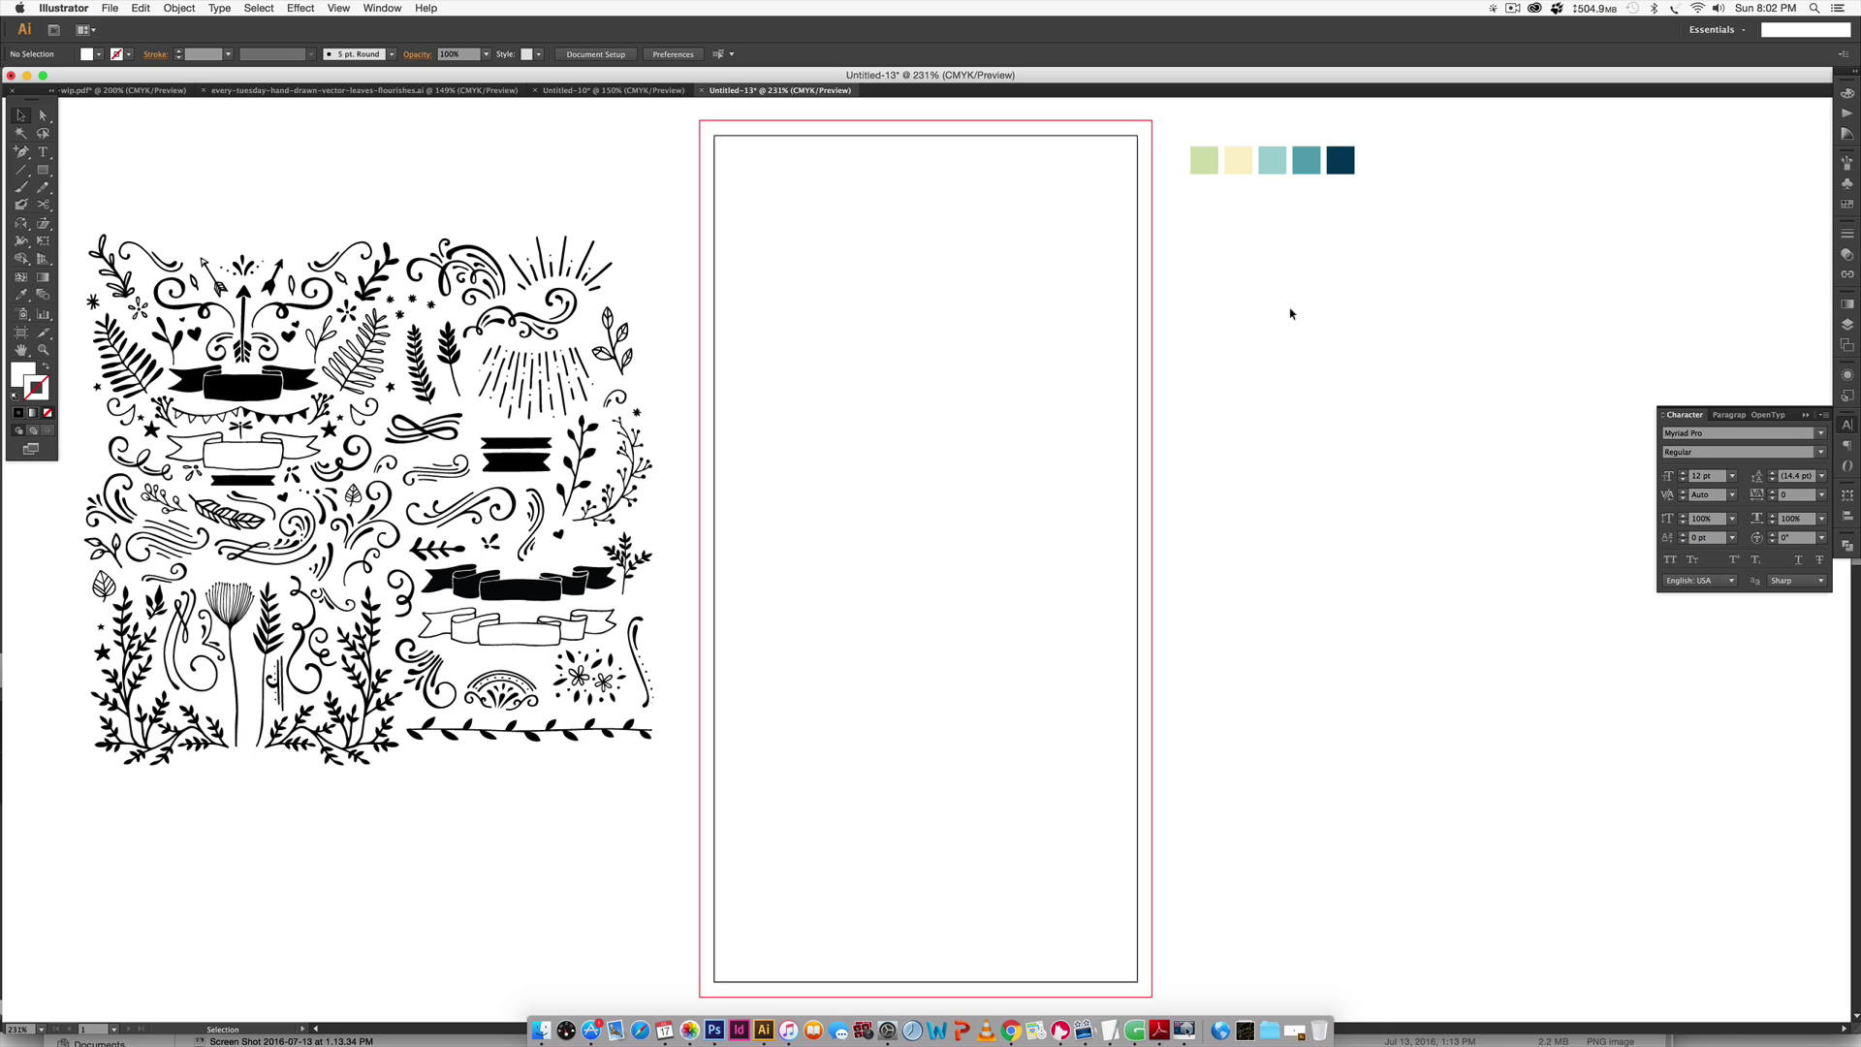
# Examine the CMYK values of each of the five colour swatches.
pyautogui.click(1204, 160)
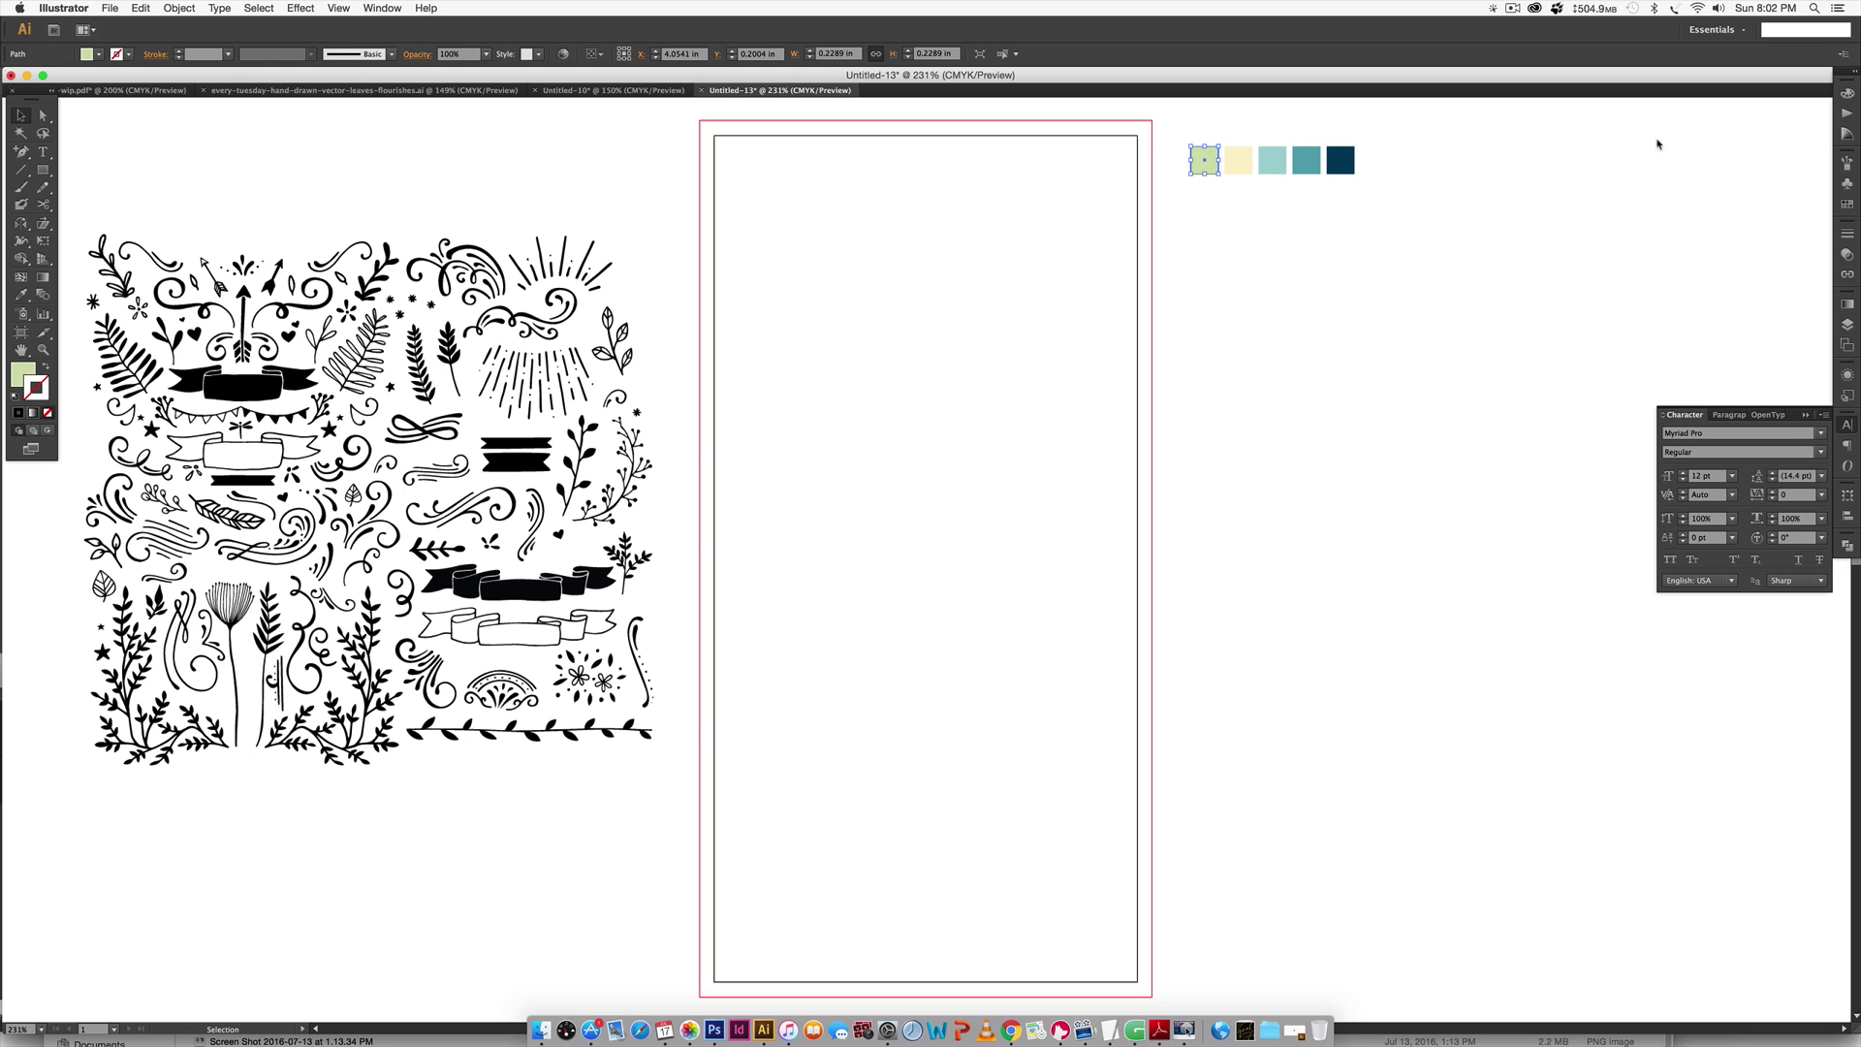
pyautogui.click(1847, 93)
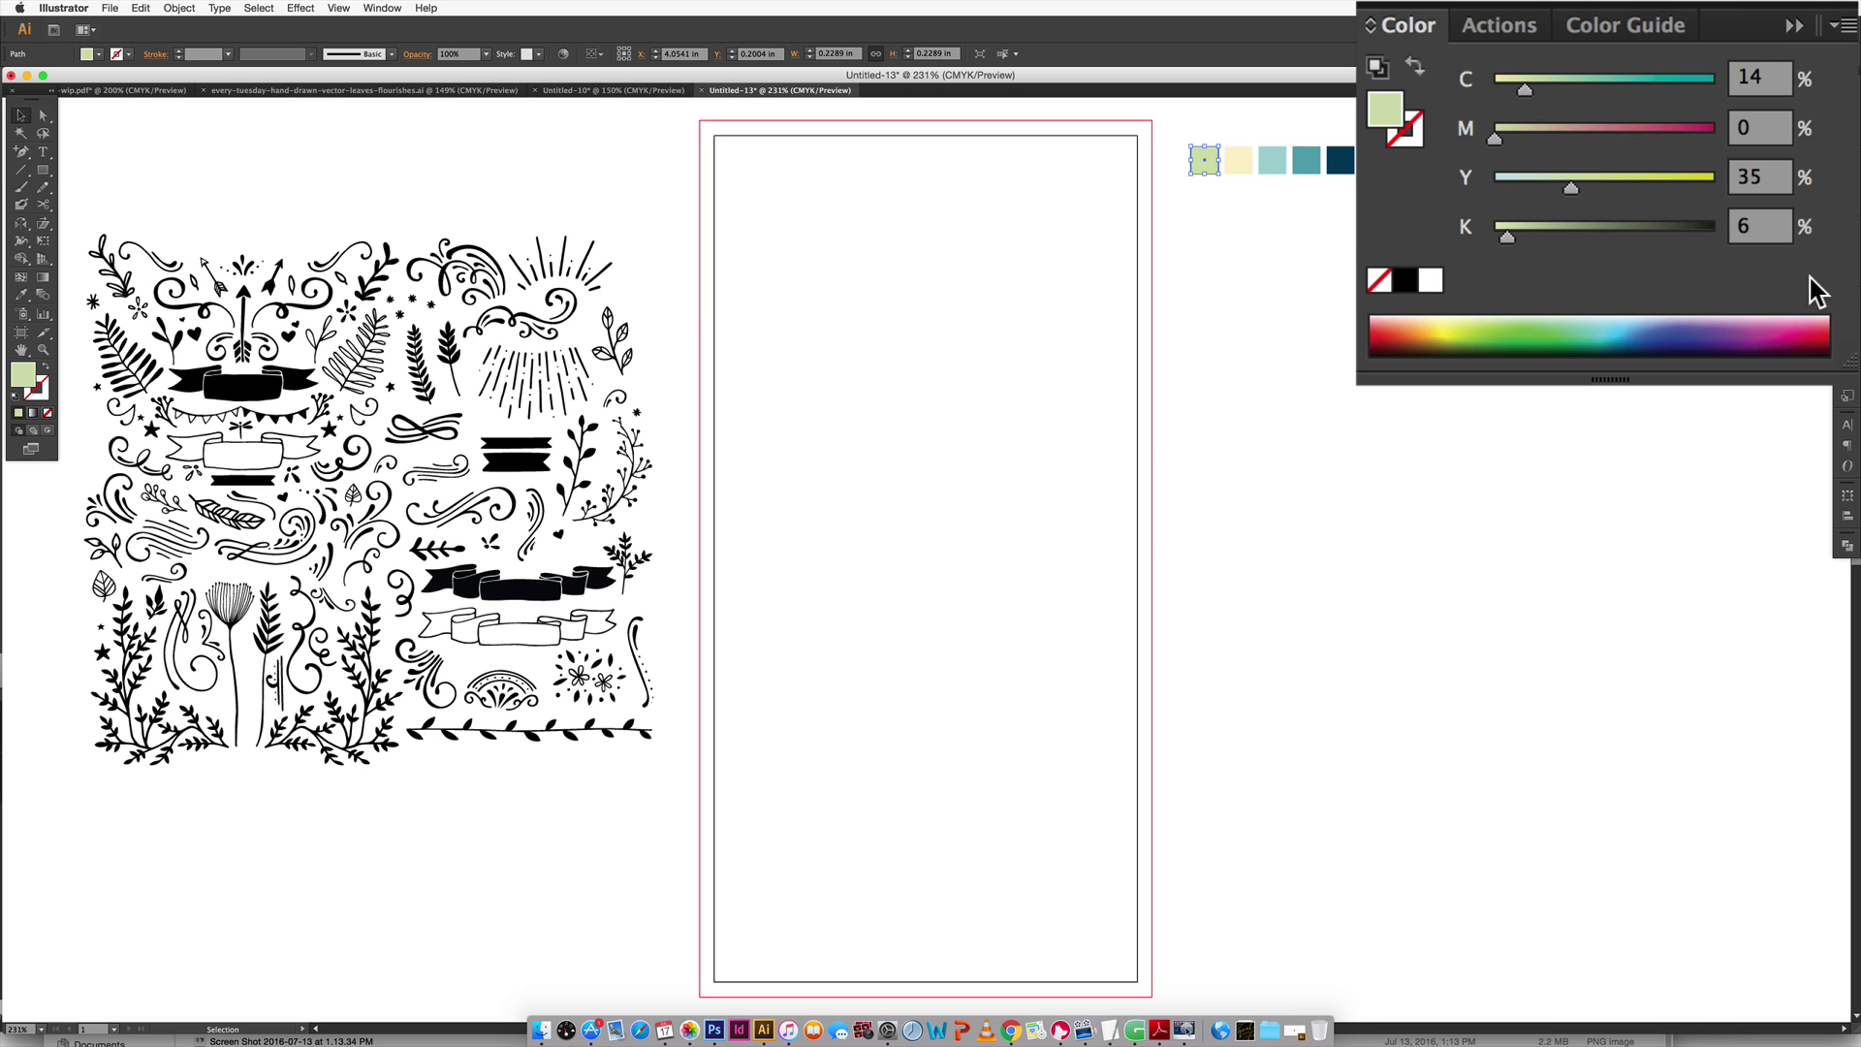
pyautogui.click(1240, 166)
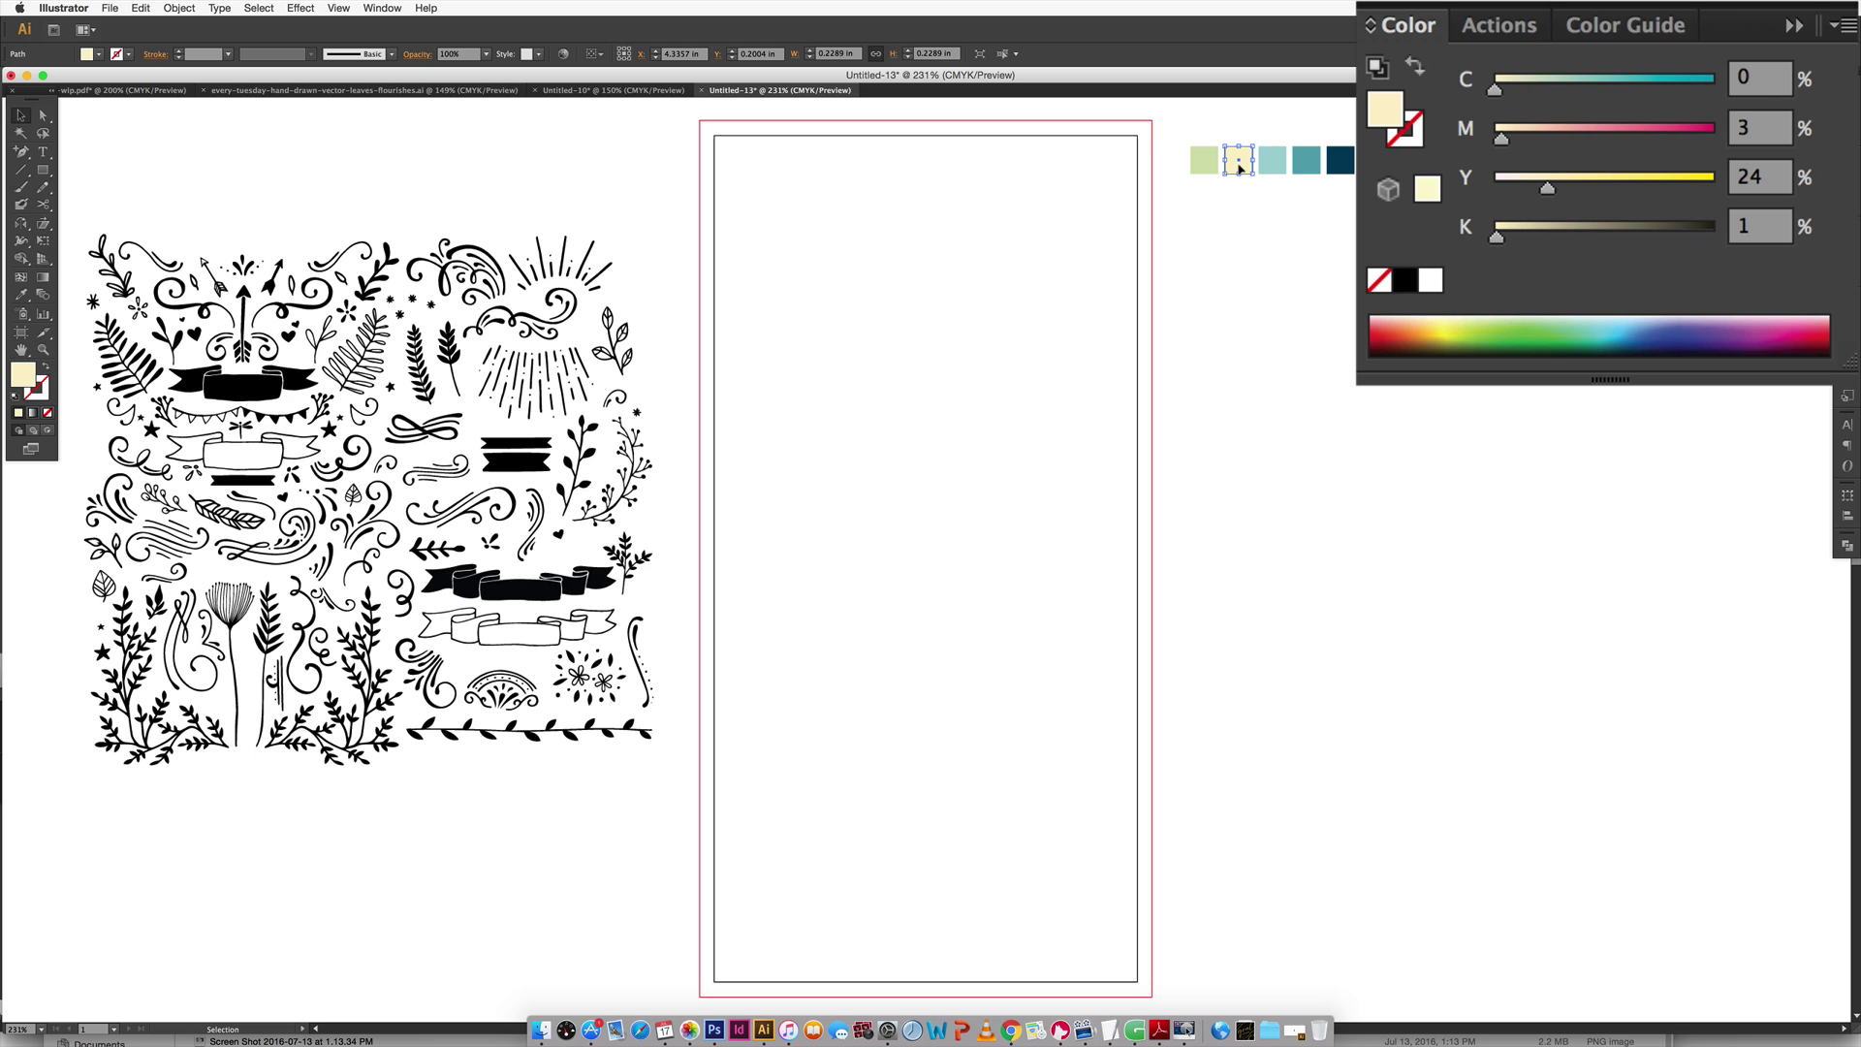
pyautogui.click(1274, 170)
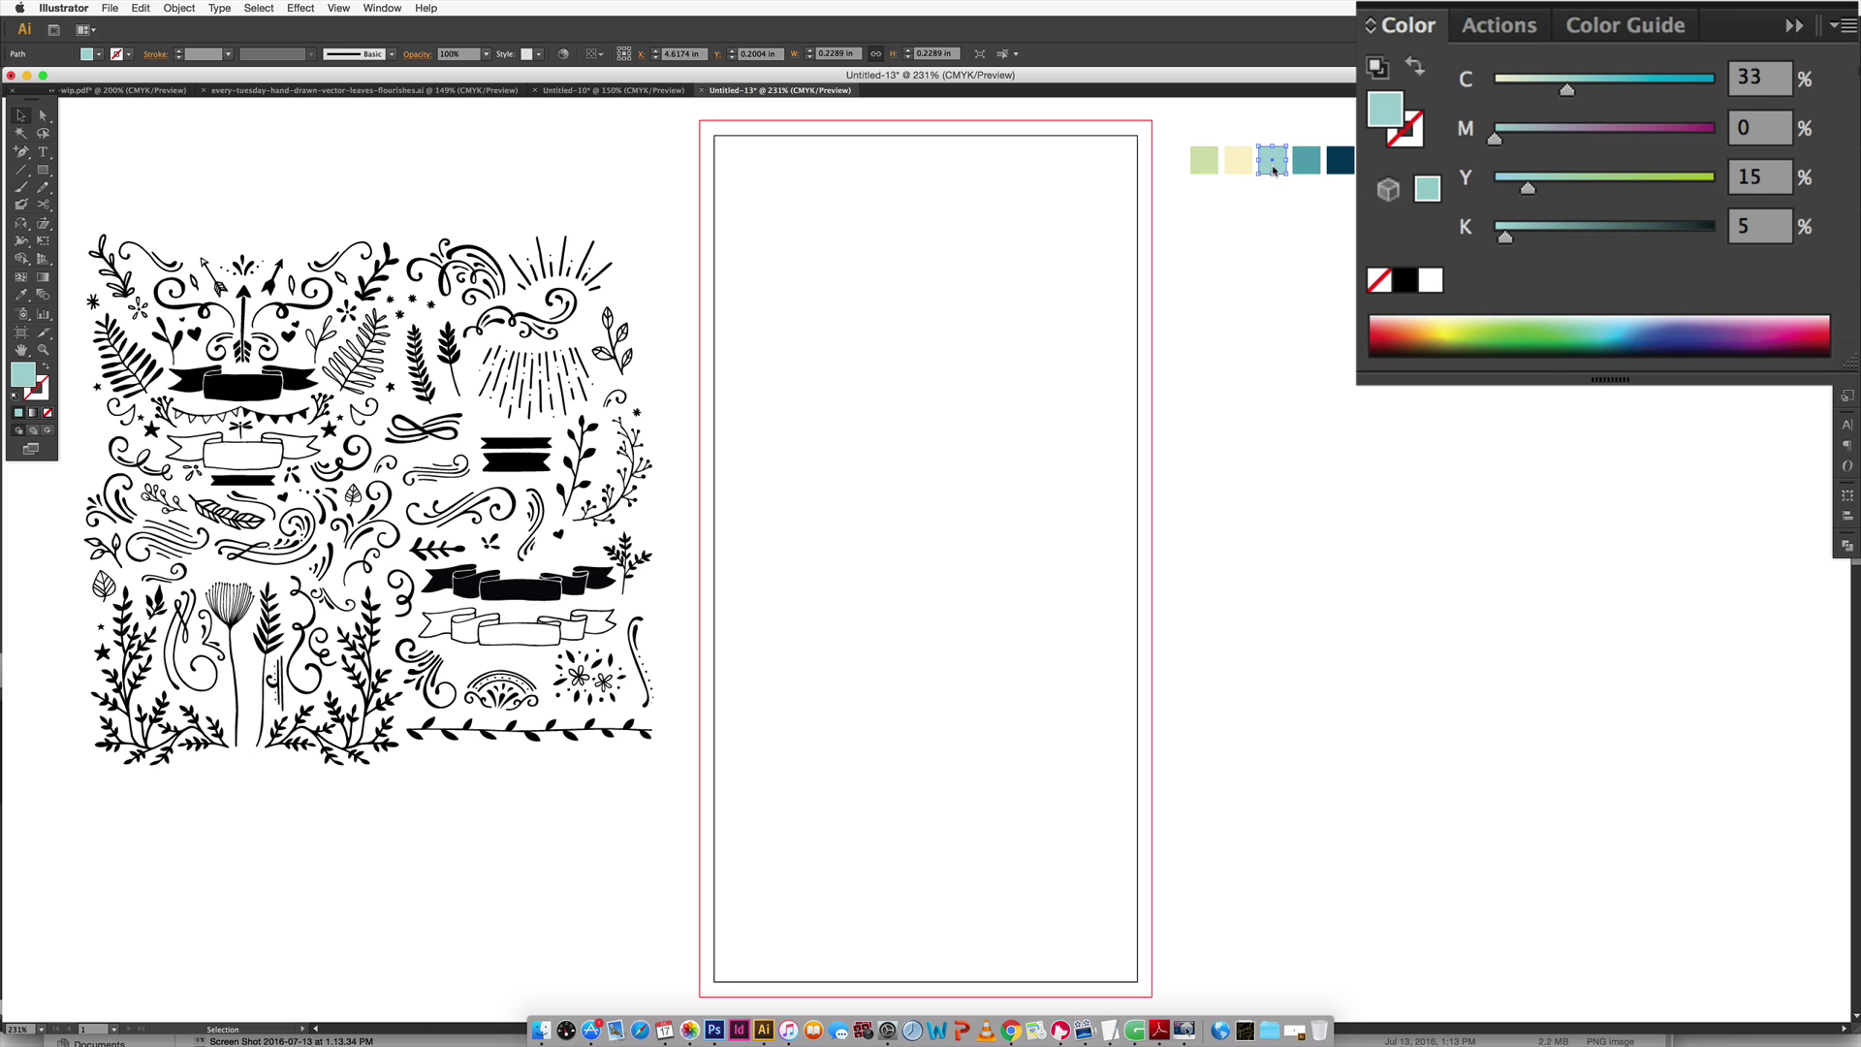
pyautogui.click(1305, 169)
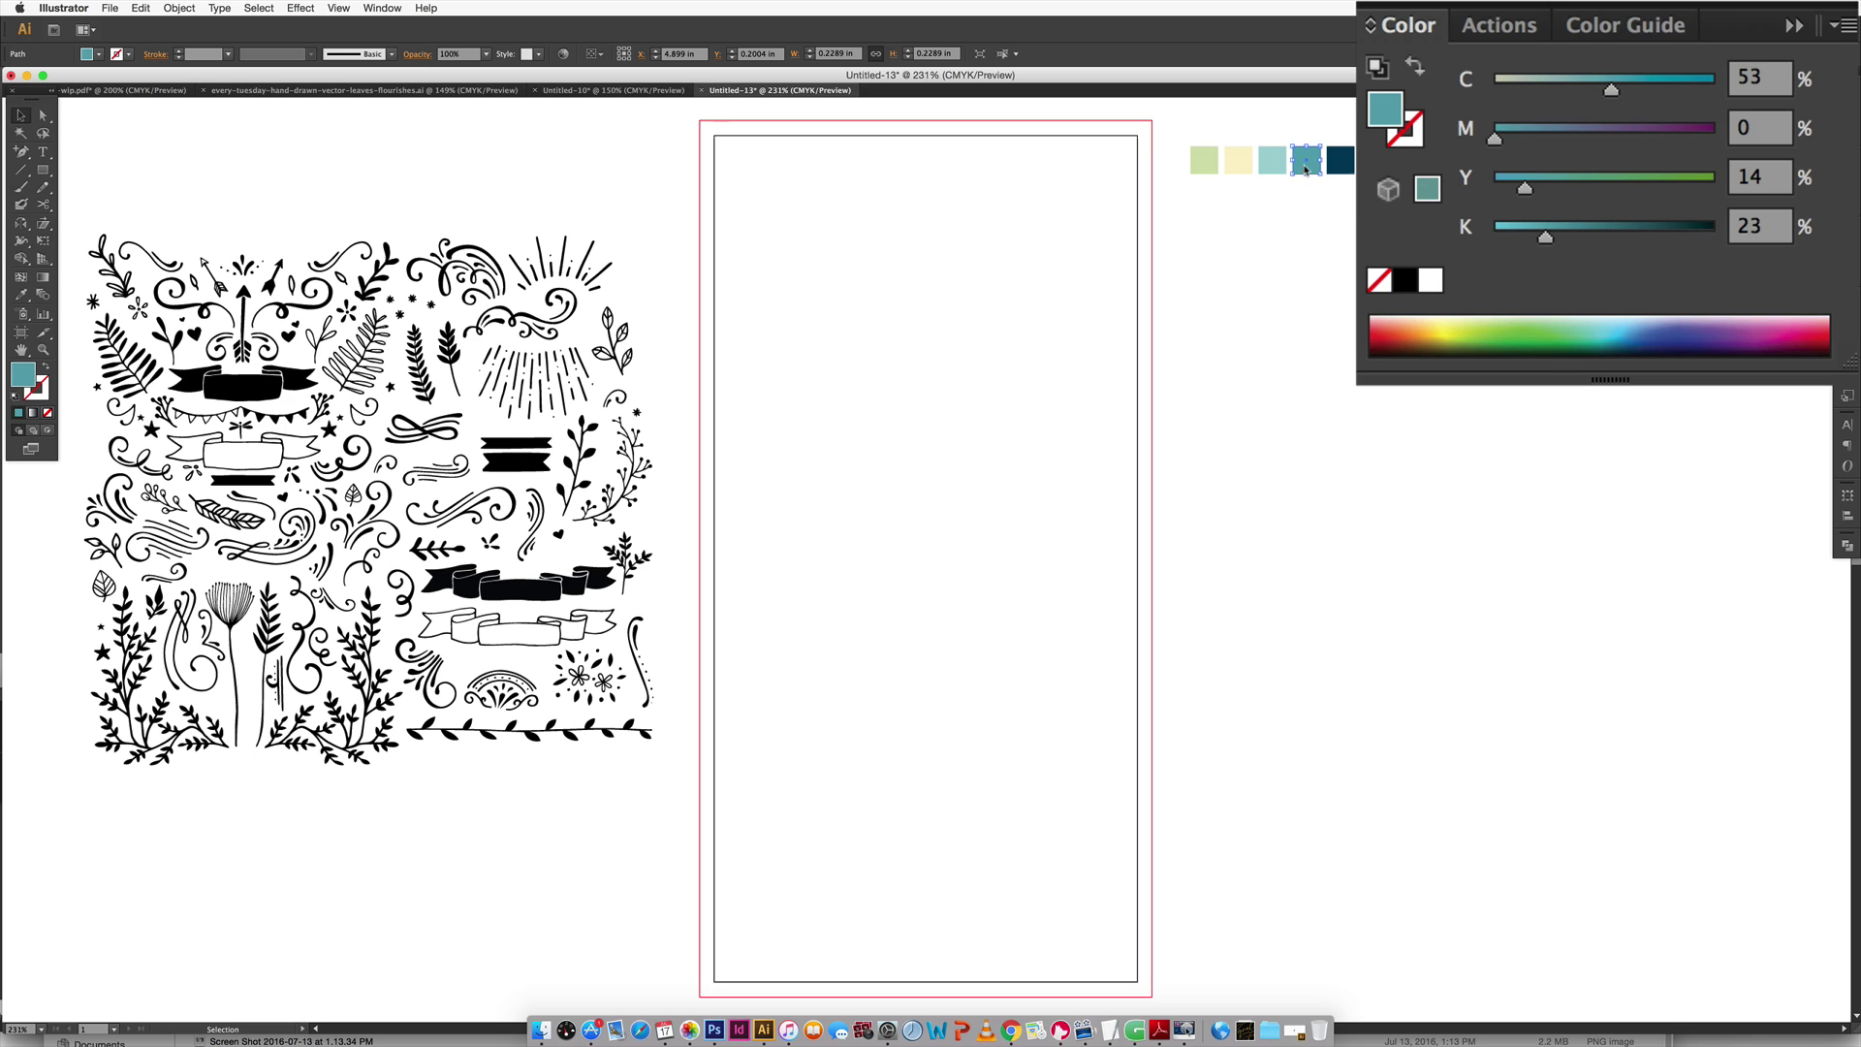
pyautogui.click(1343, 167)
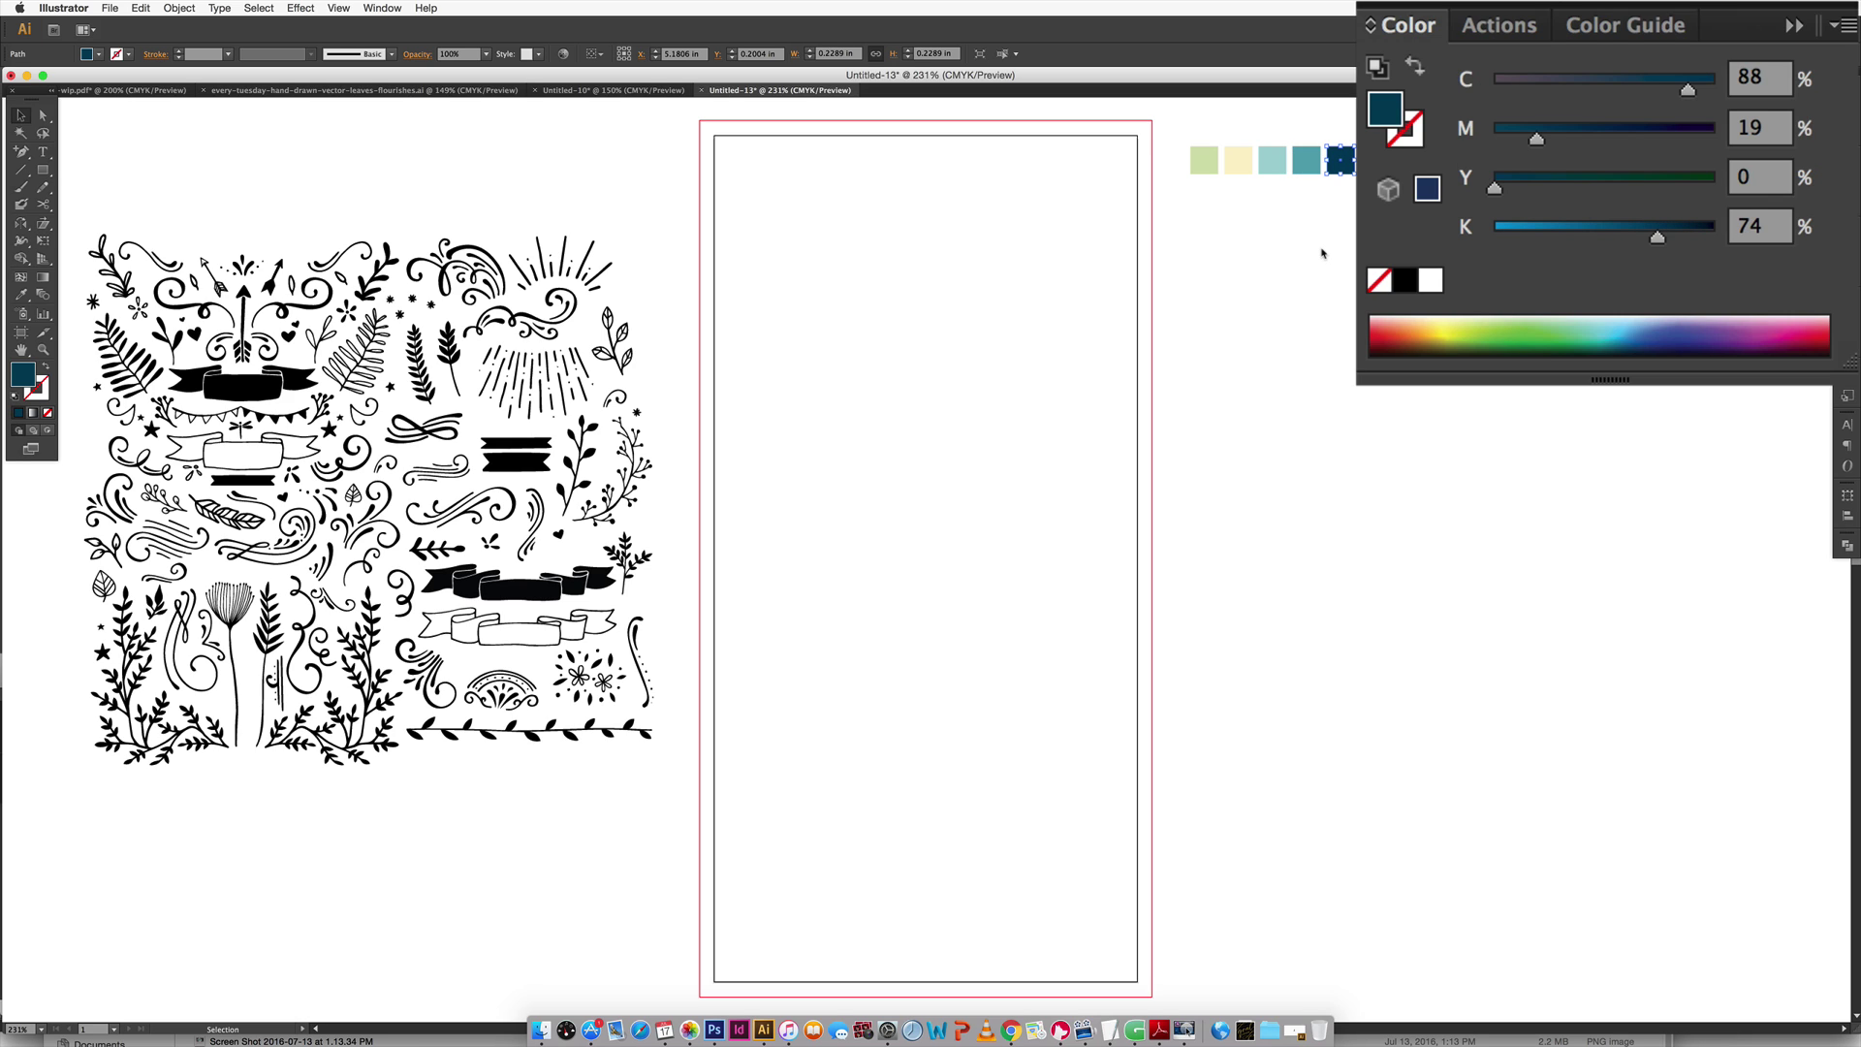
pyautogui.click(1296, 369)
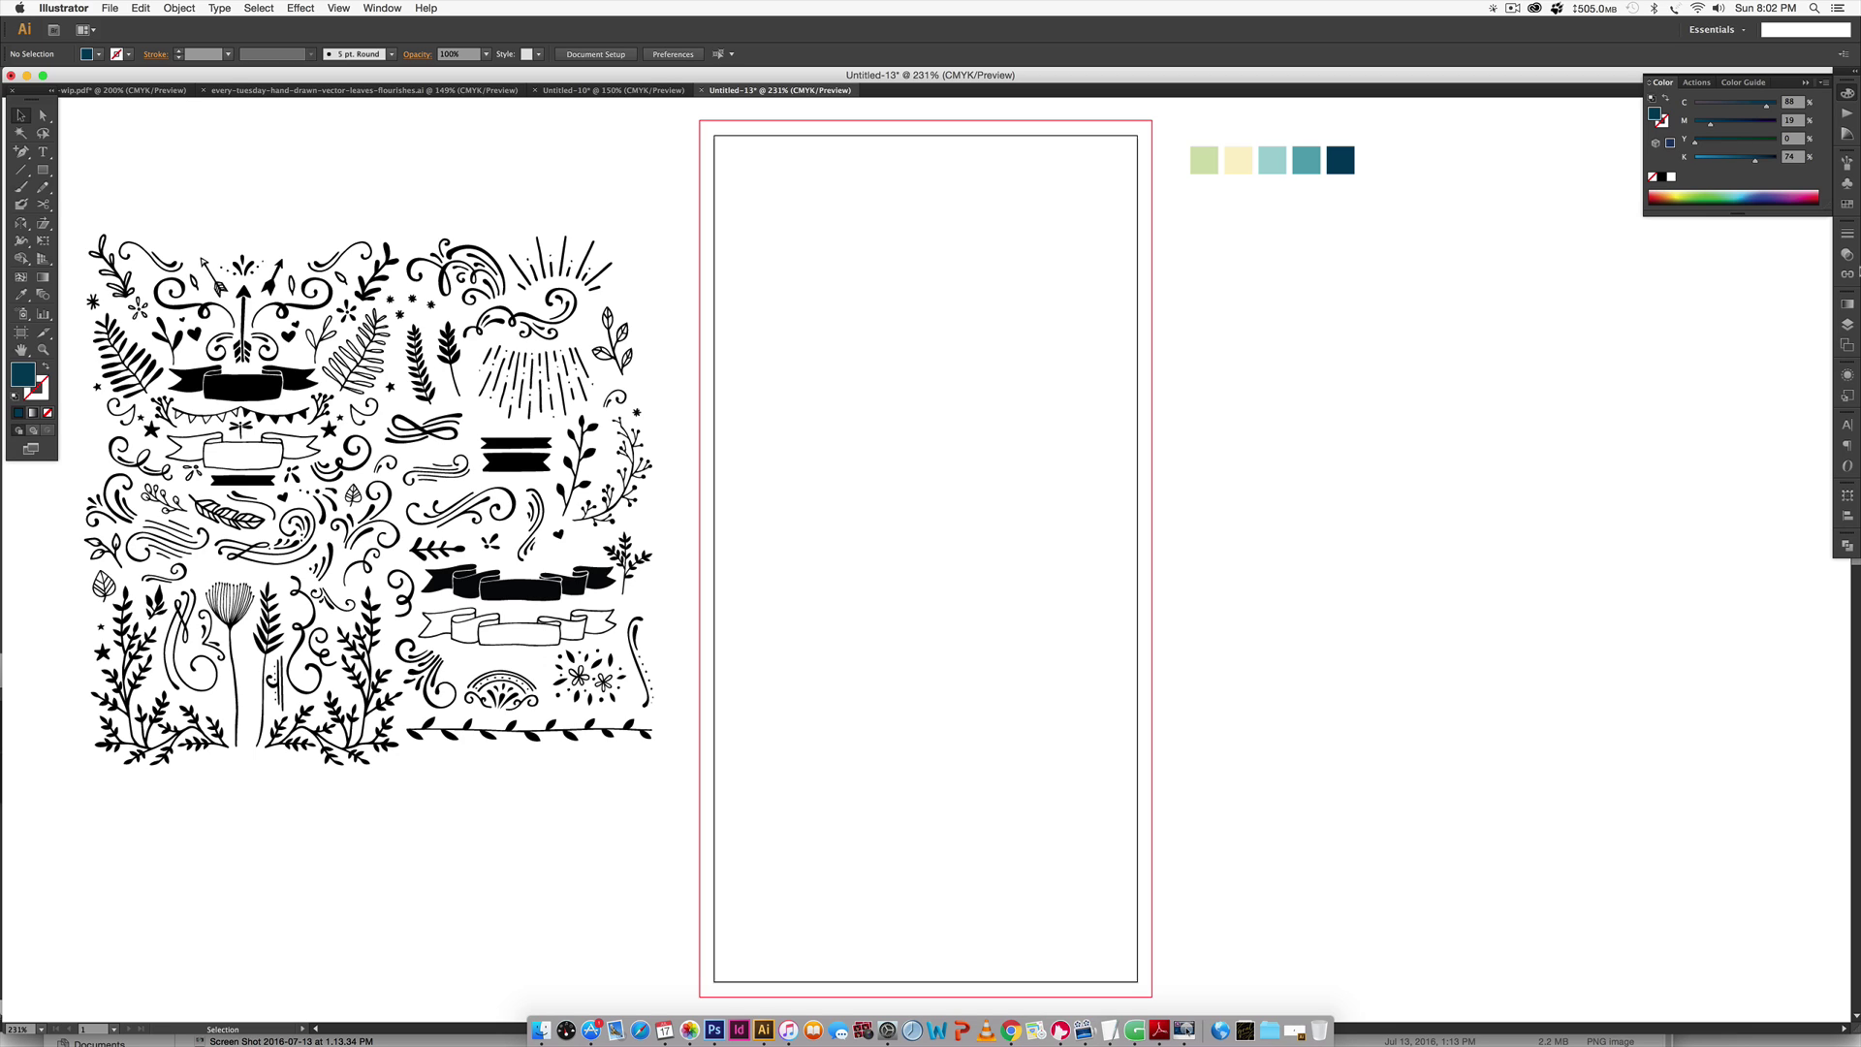
# Turn on All Caps in the character settings.
pyautogui.click(1847, 425)
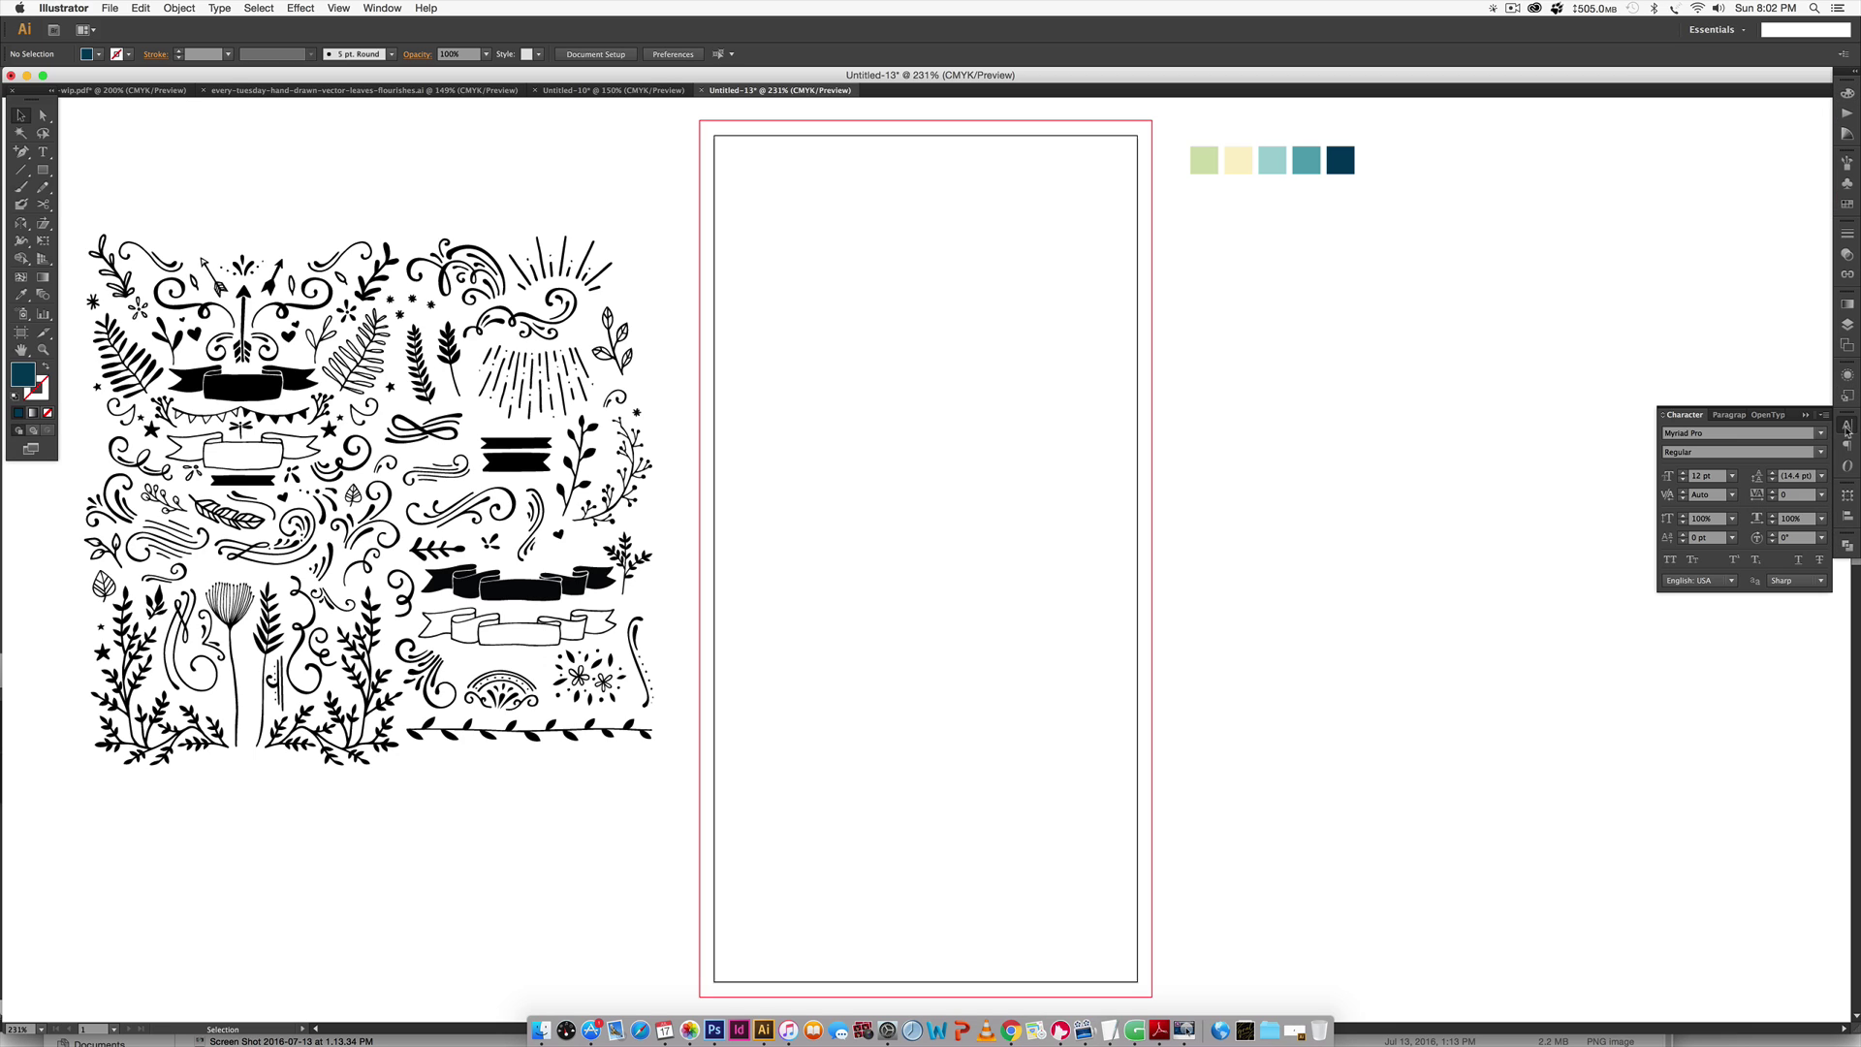
pyautogui.click(1670, 561)
# Draw a dark navy rectangle about 2.15 in wide and 0.43 in high in the upper part of the artboard.
pyautogui.press('m')
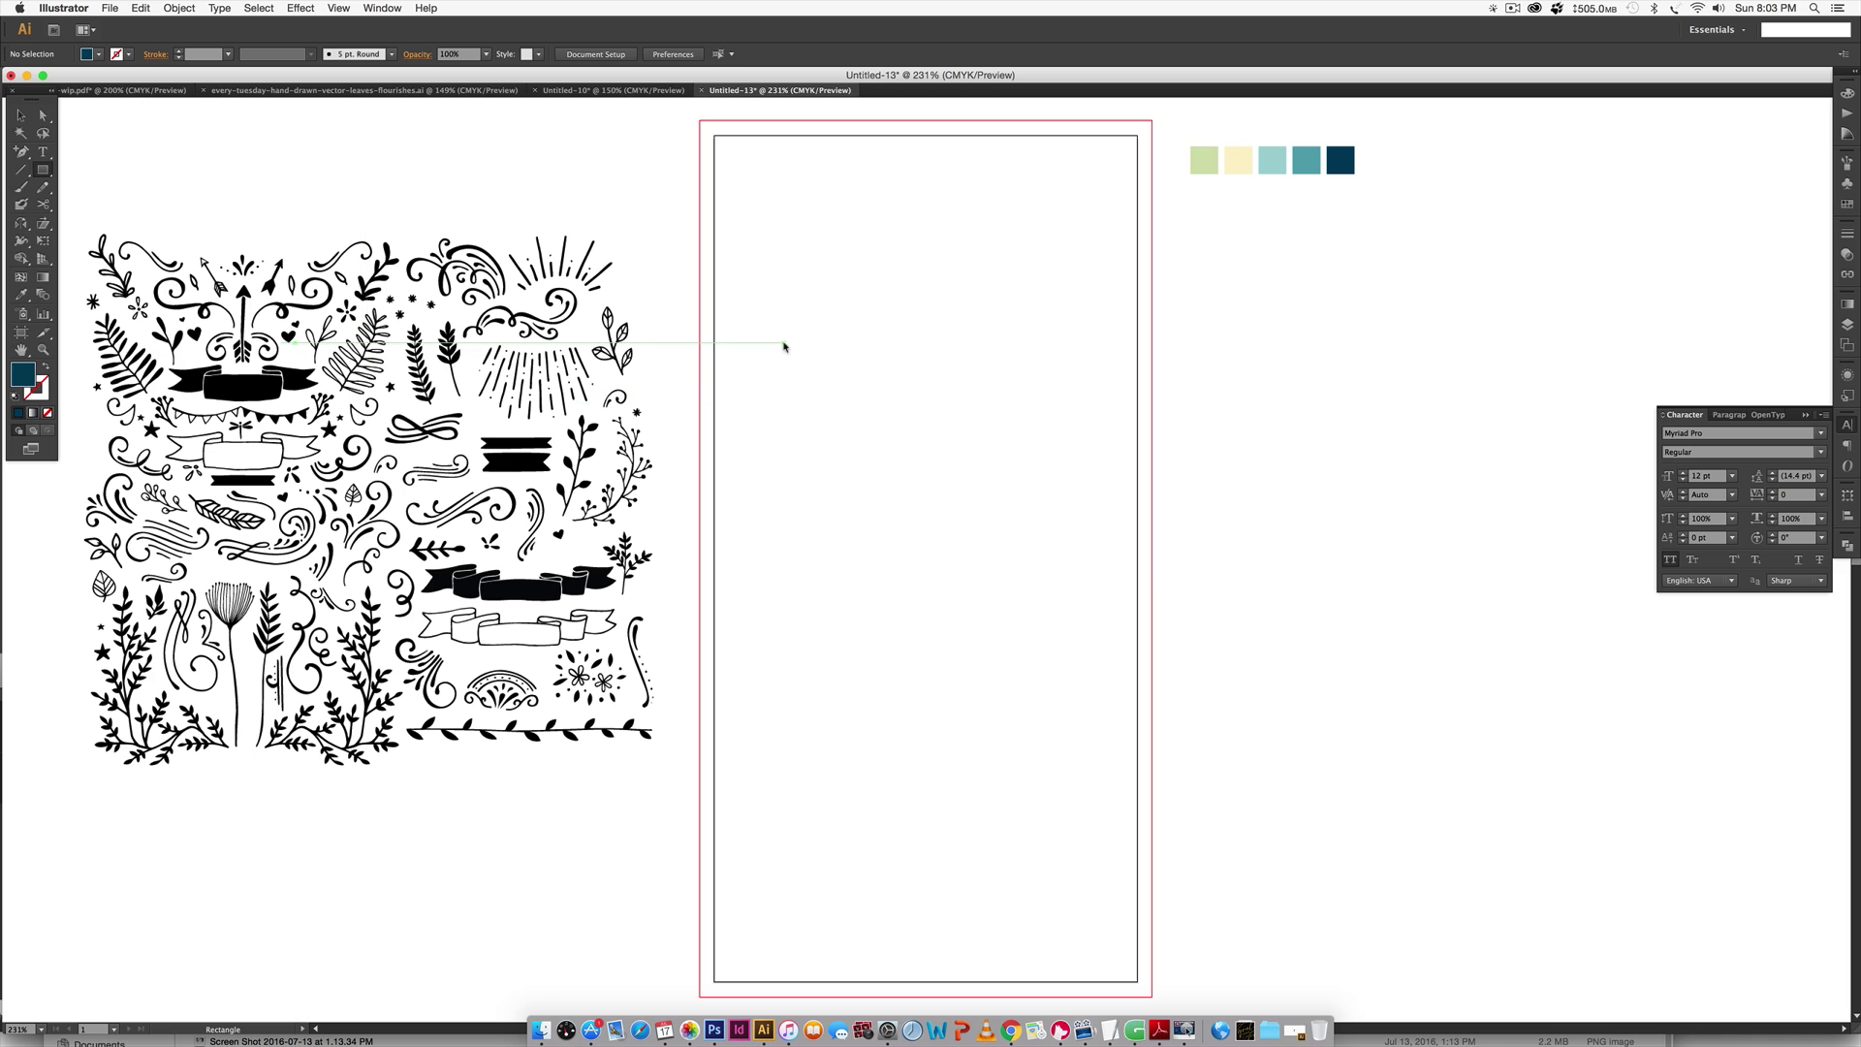
pyautogui.moveTo(784, 342); pyautogui.dragTo(1033, 386)
pyautogui.moveTo(1039, 390); pyautogui.dragTo(1043, 394)
pyautogui.press('super+equal')
pyautogui.press('super+equal')
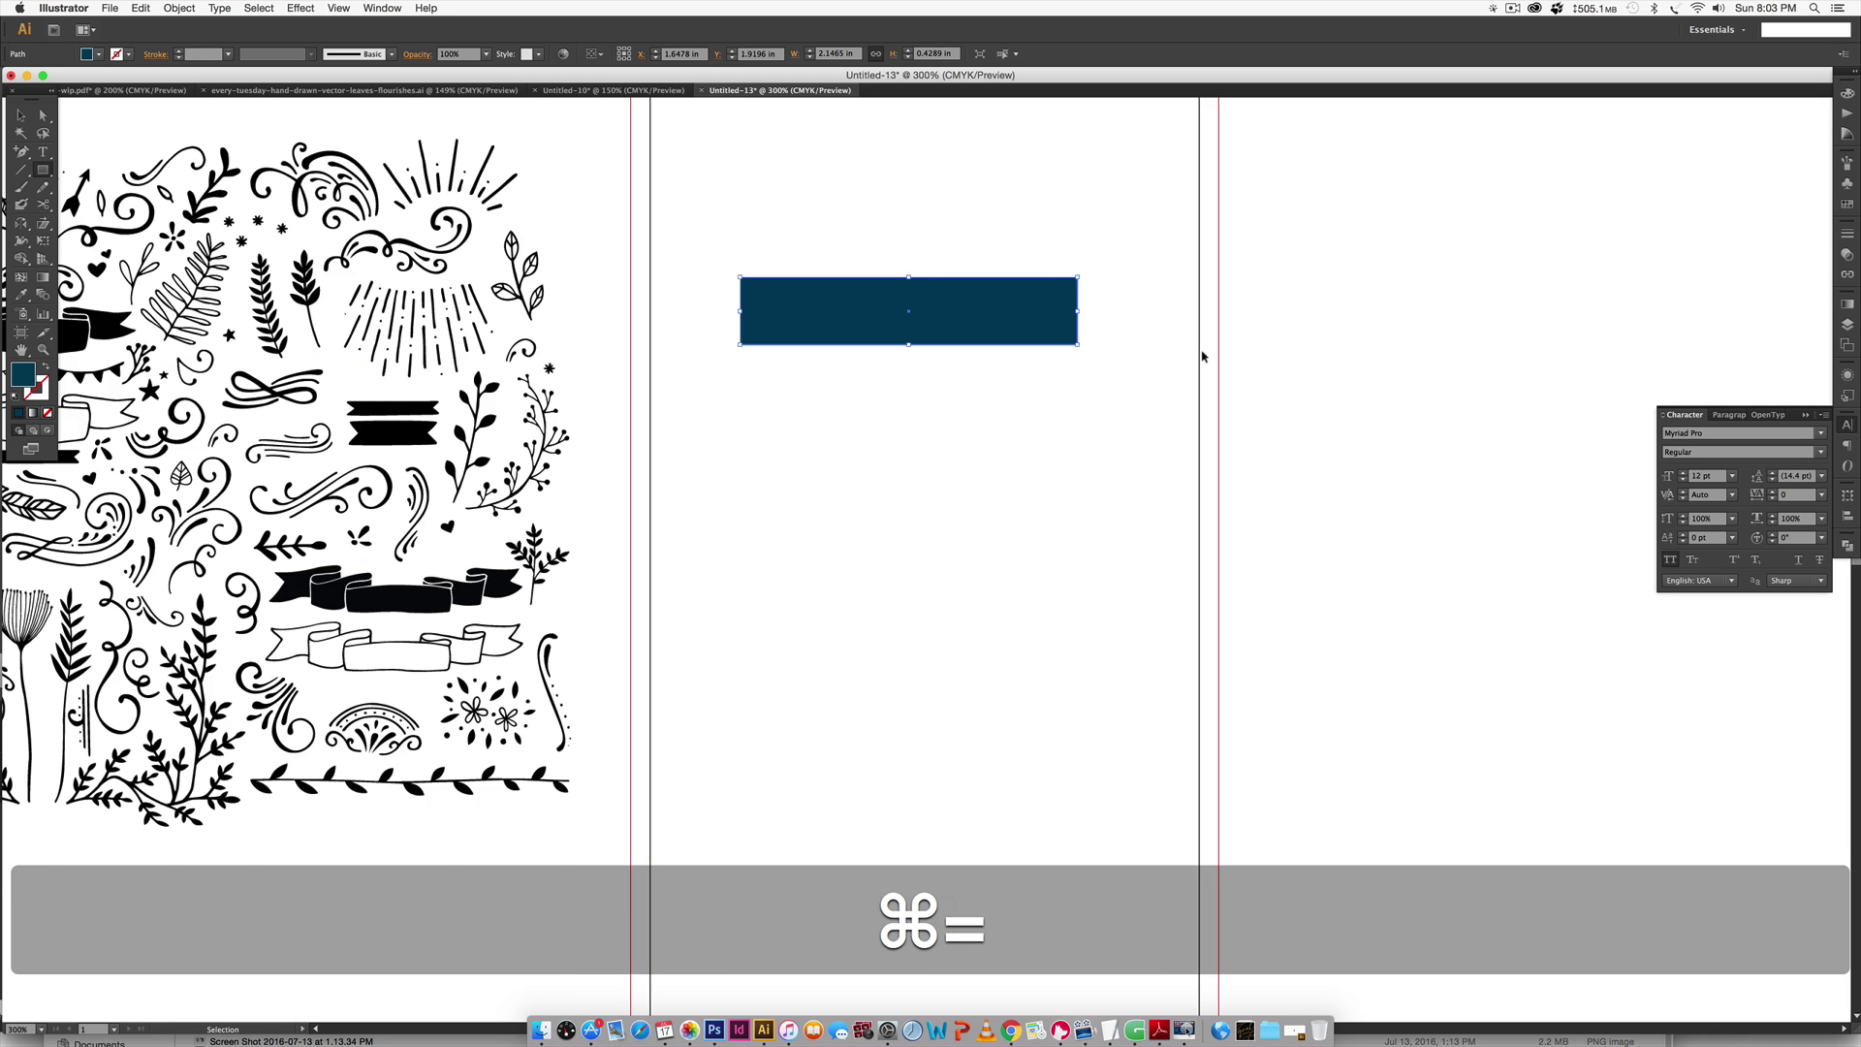
# Add an anchor point midway along the rectangle's right edge and nudge it inward about 0.11 in to form a ribbon notch.
pyautogui.press('space')
pyautogui.moveTo(1209, 278); pyautogui.dragTo(1172, 500)
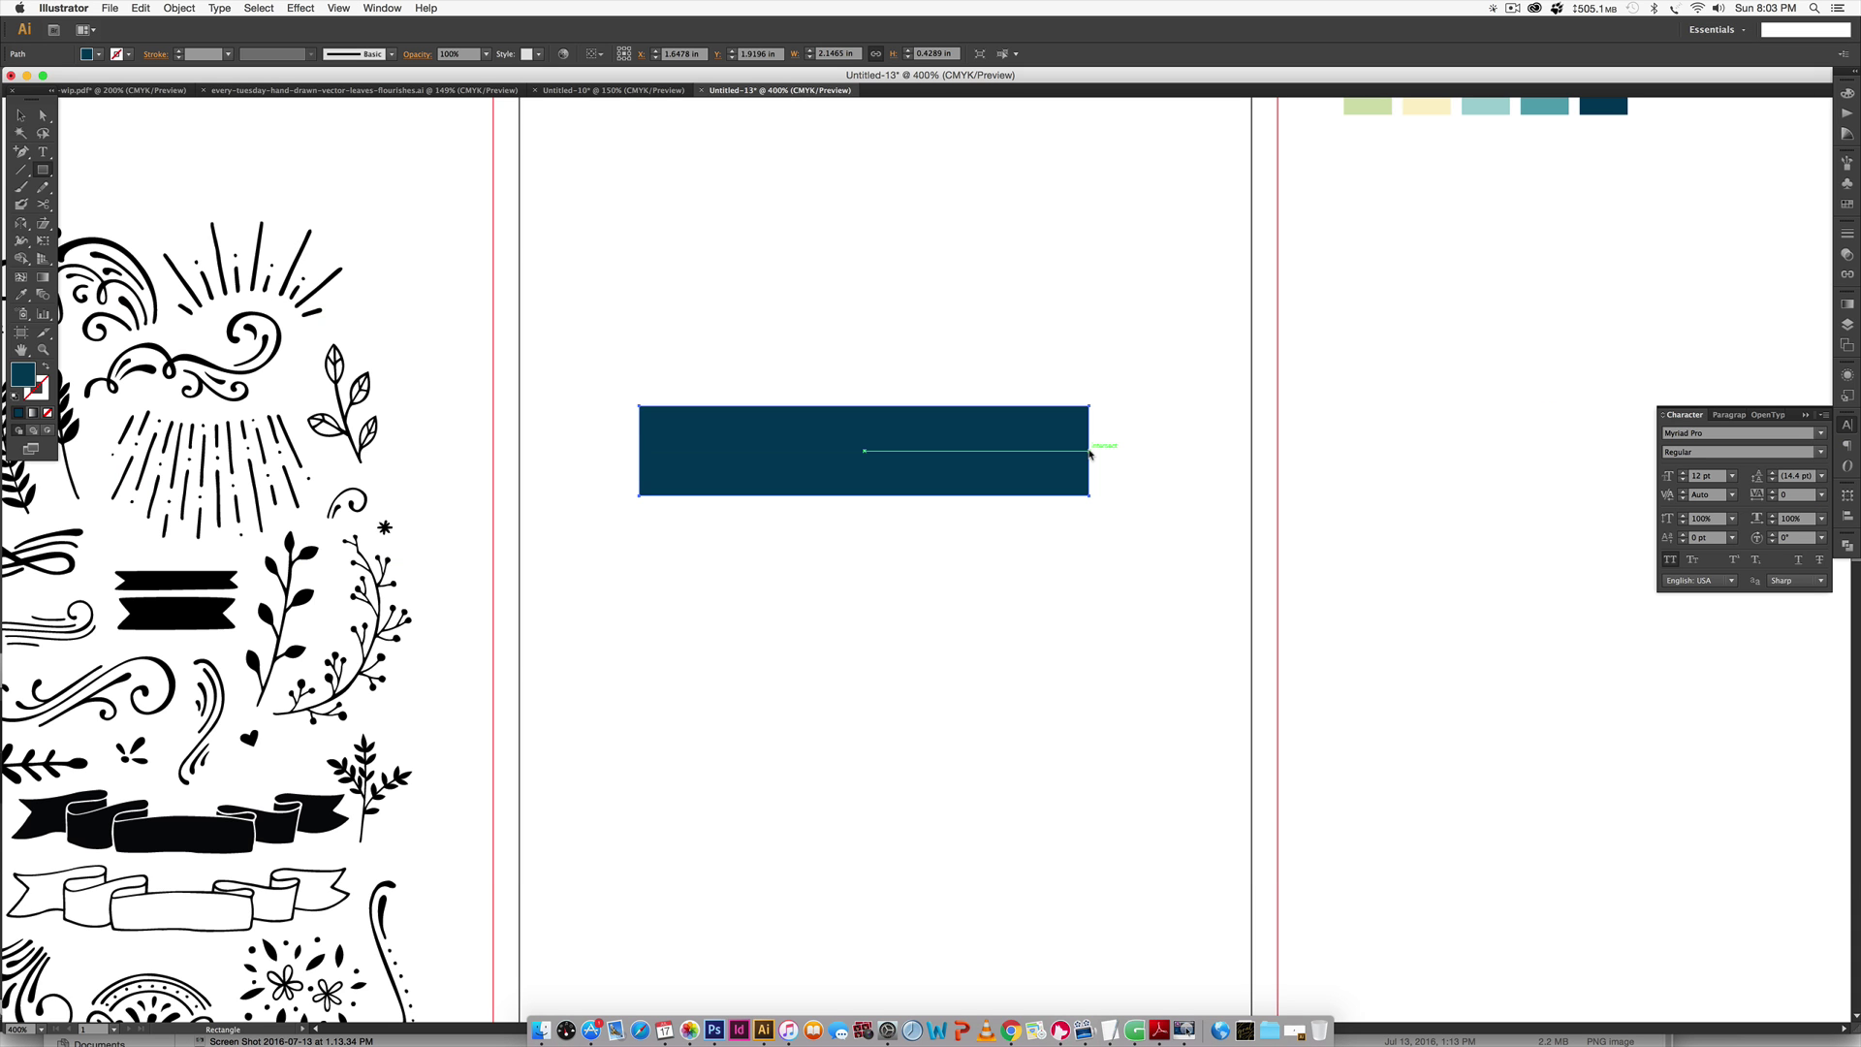
pyautogui.press('=')
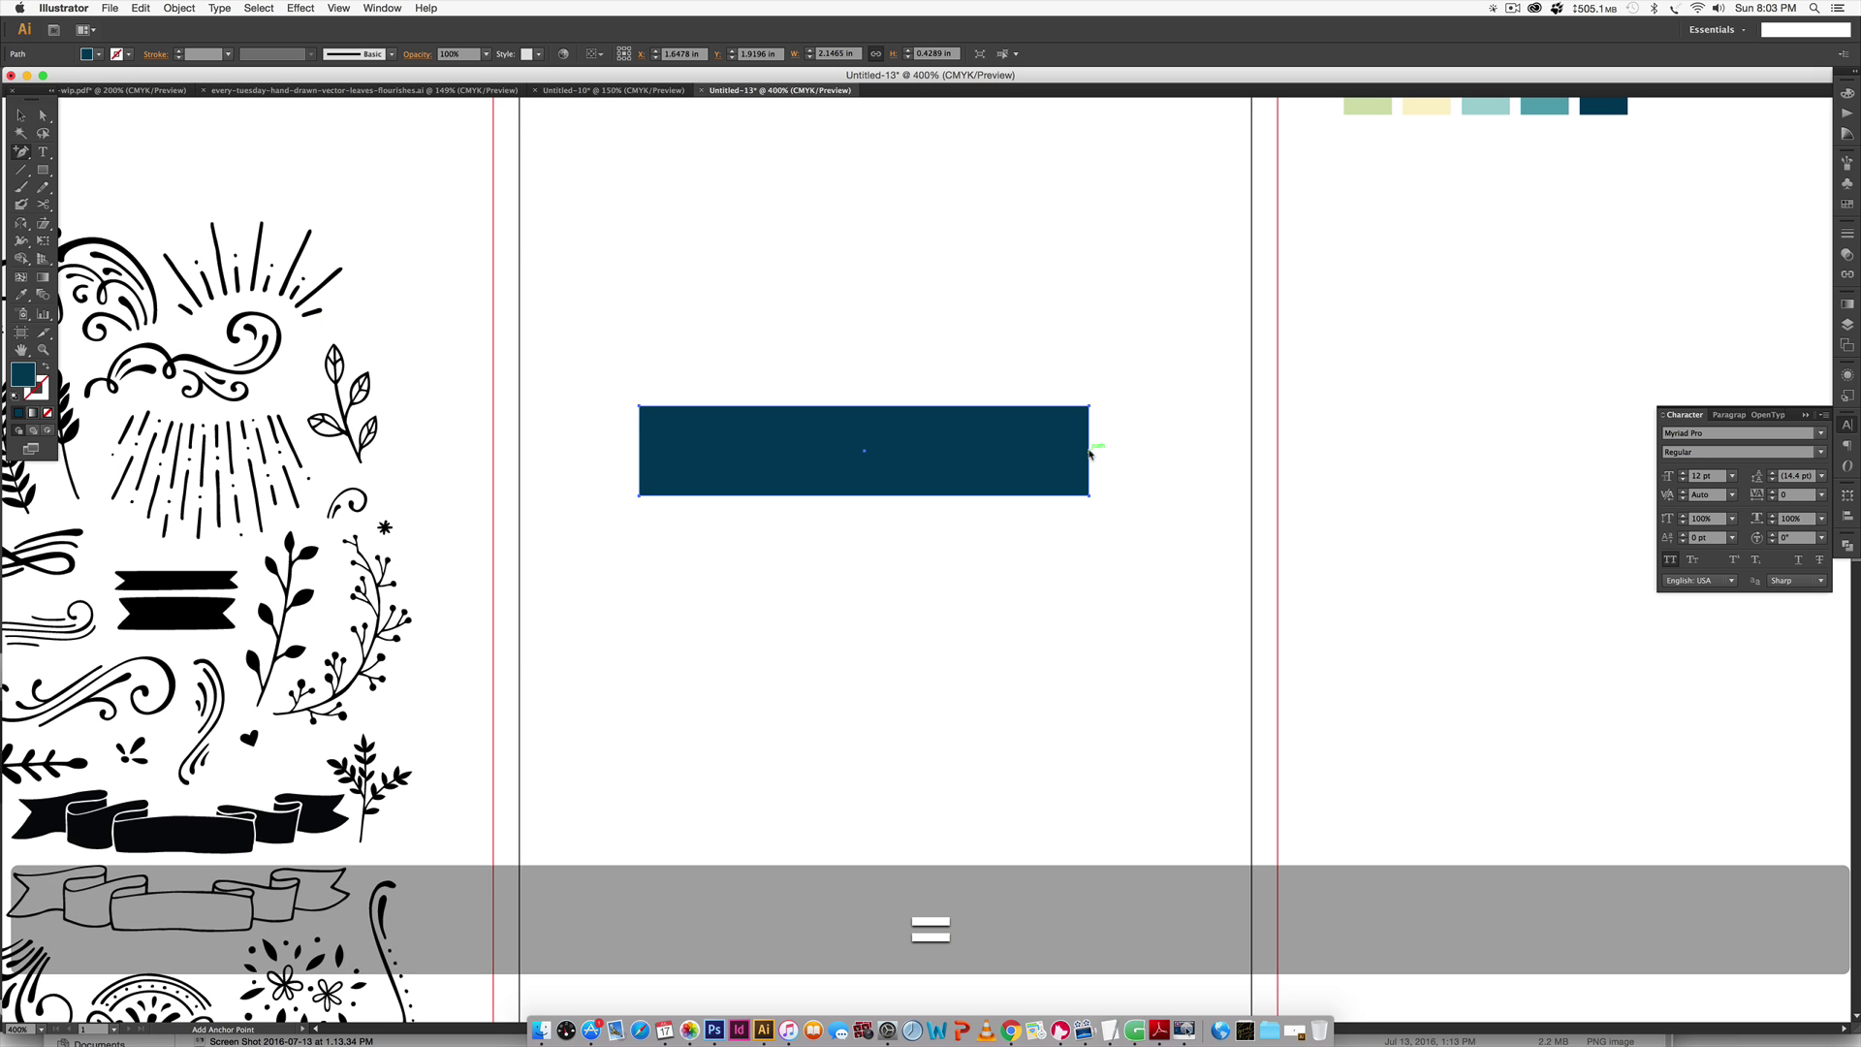
pyautogui.click(1087, 449)
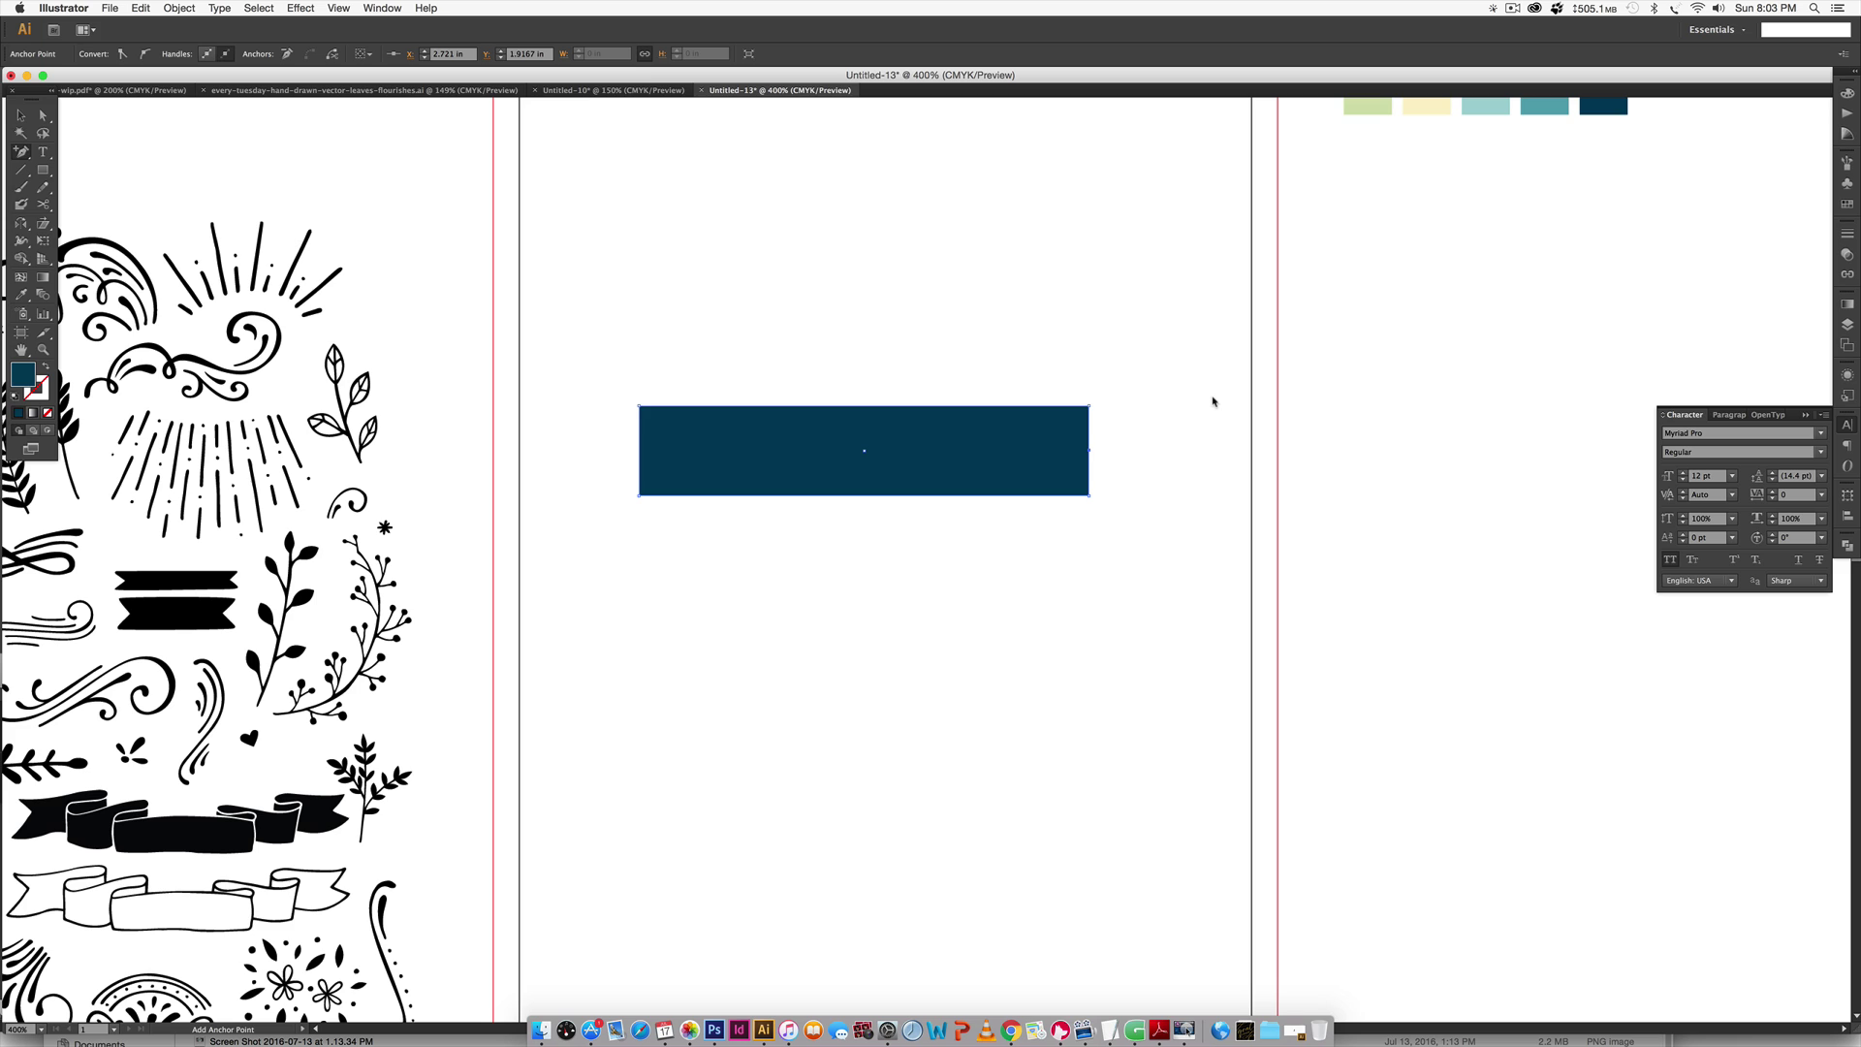
pyautogui.press('a')
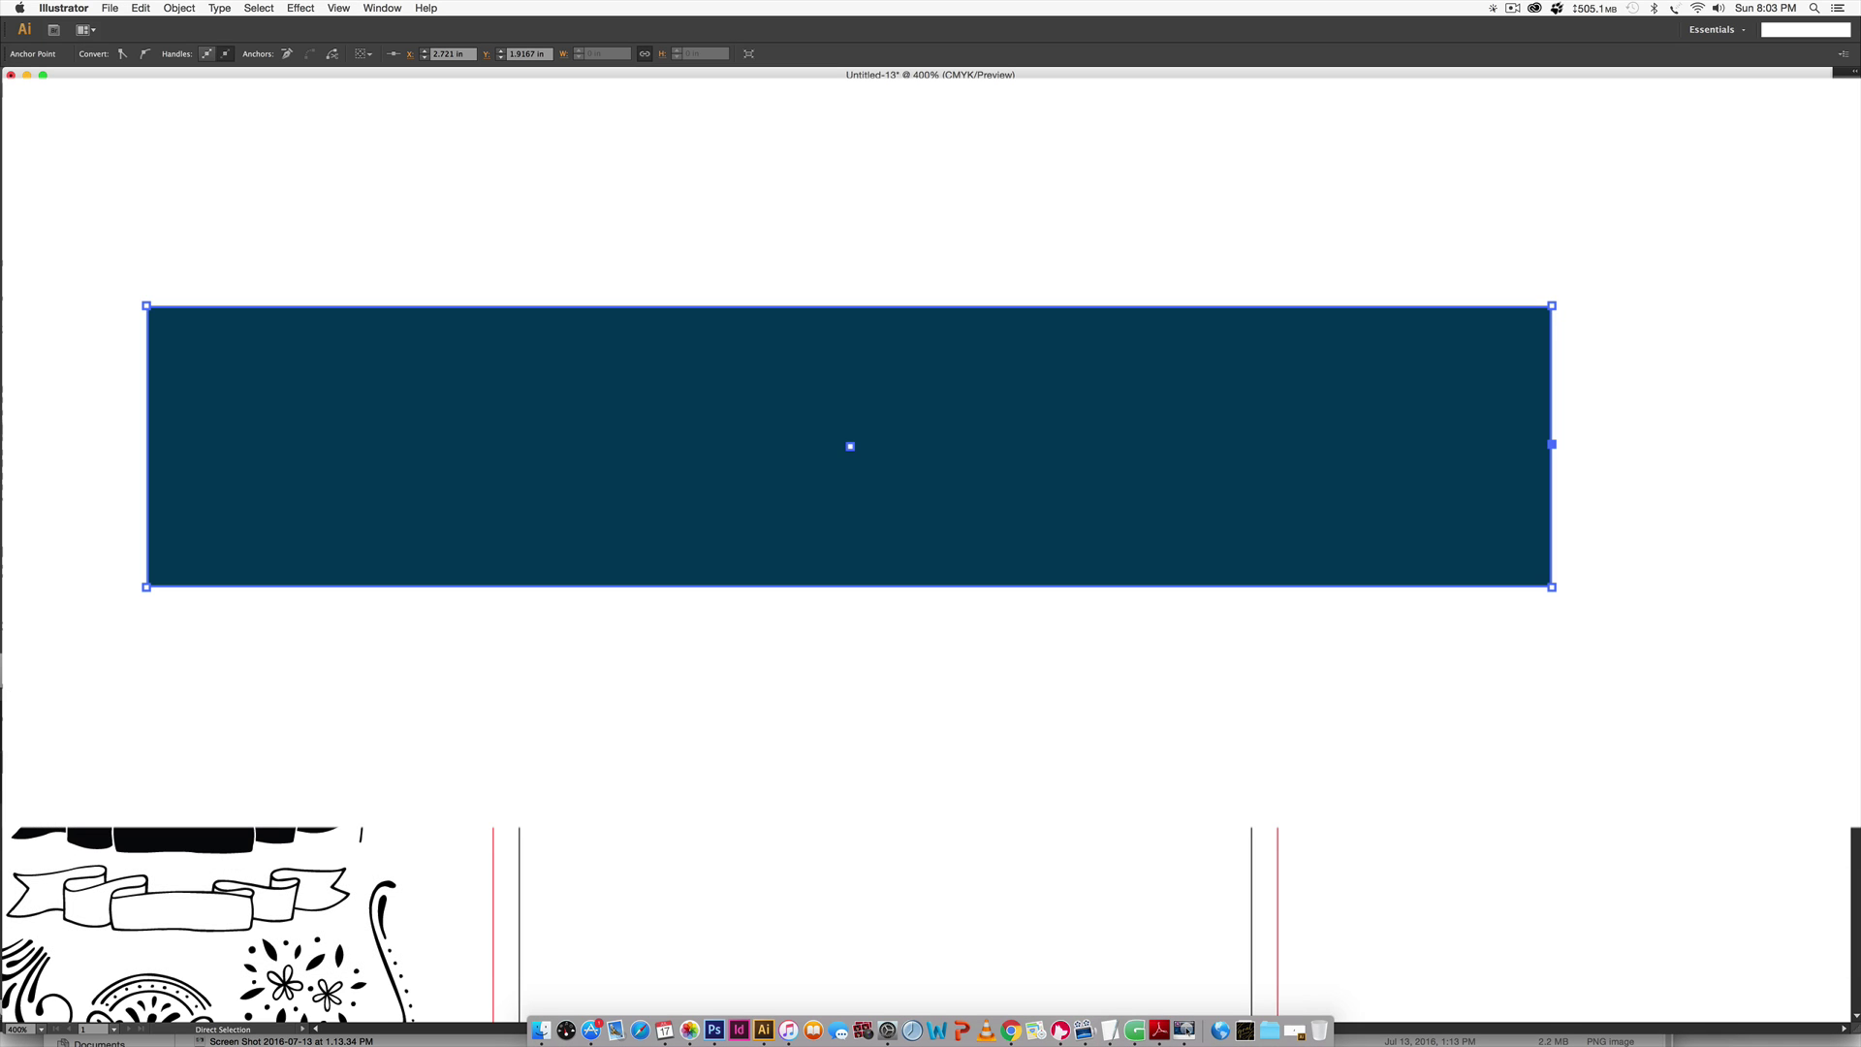
pyautogui.press('Left')
pyautogui.press('Left')
pyautogui.press('Left')
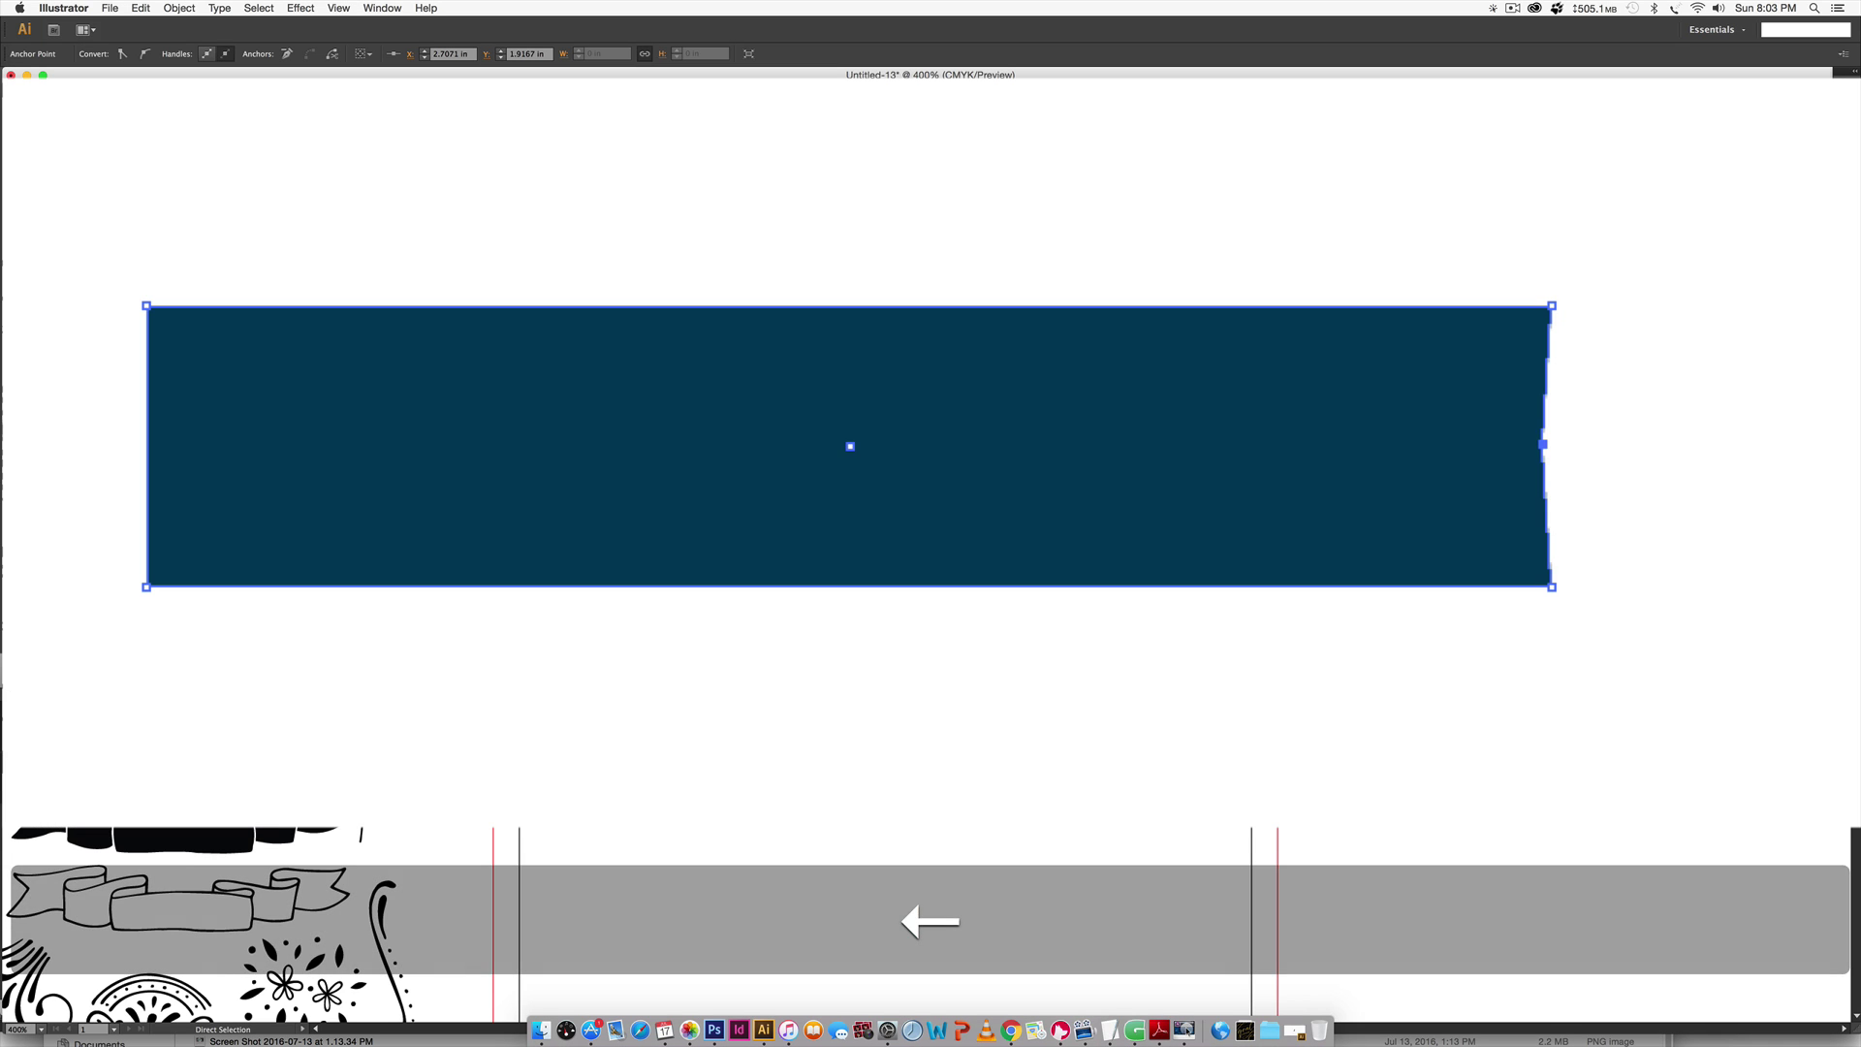
pyautogui.press('Left')
pyautogui.press('Left')
pyautogui.press('Left')
pyautogui.press('Left')
pyautogui.press('Left')
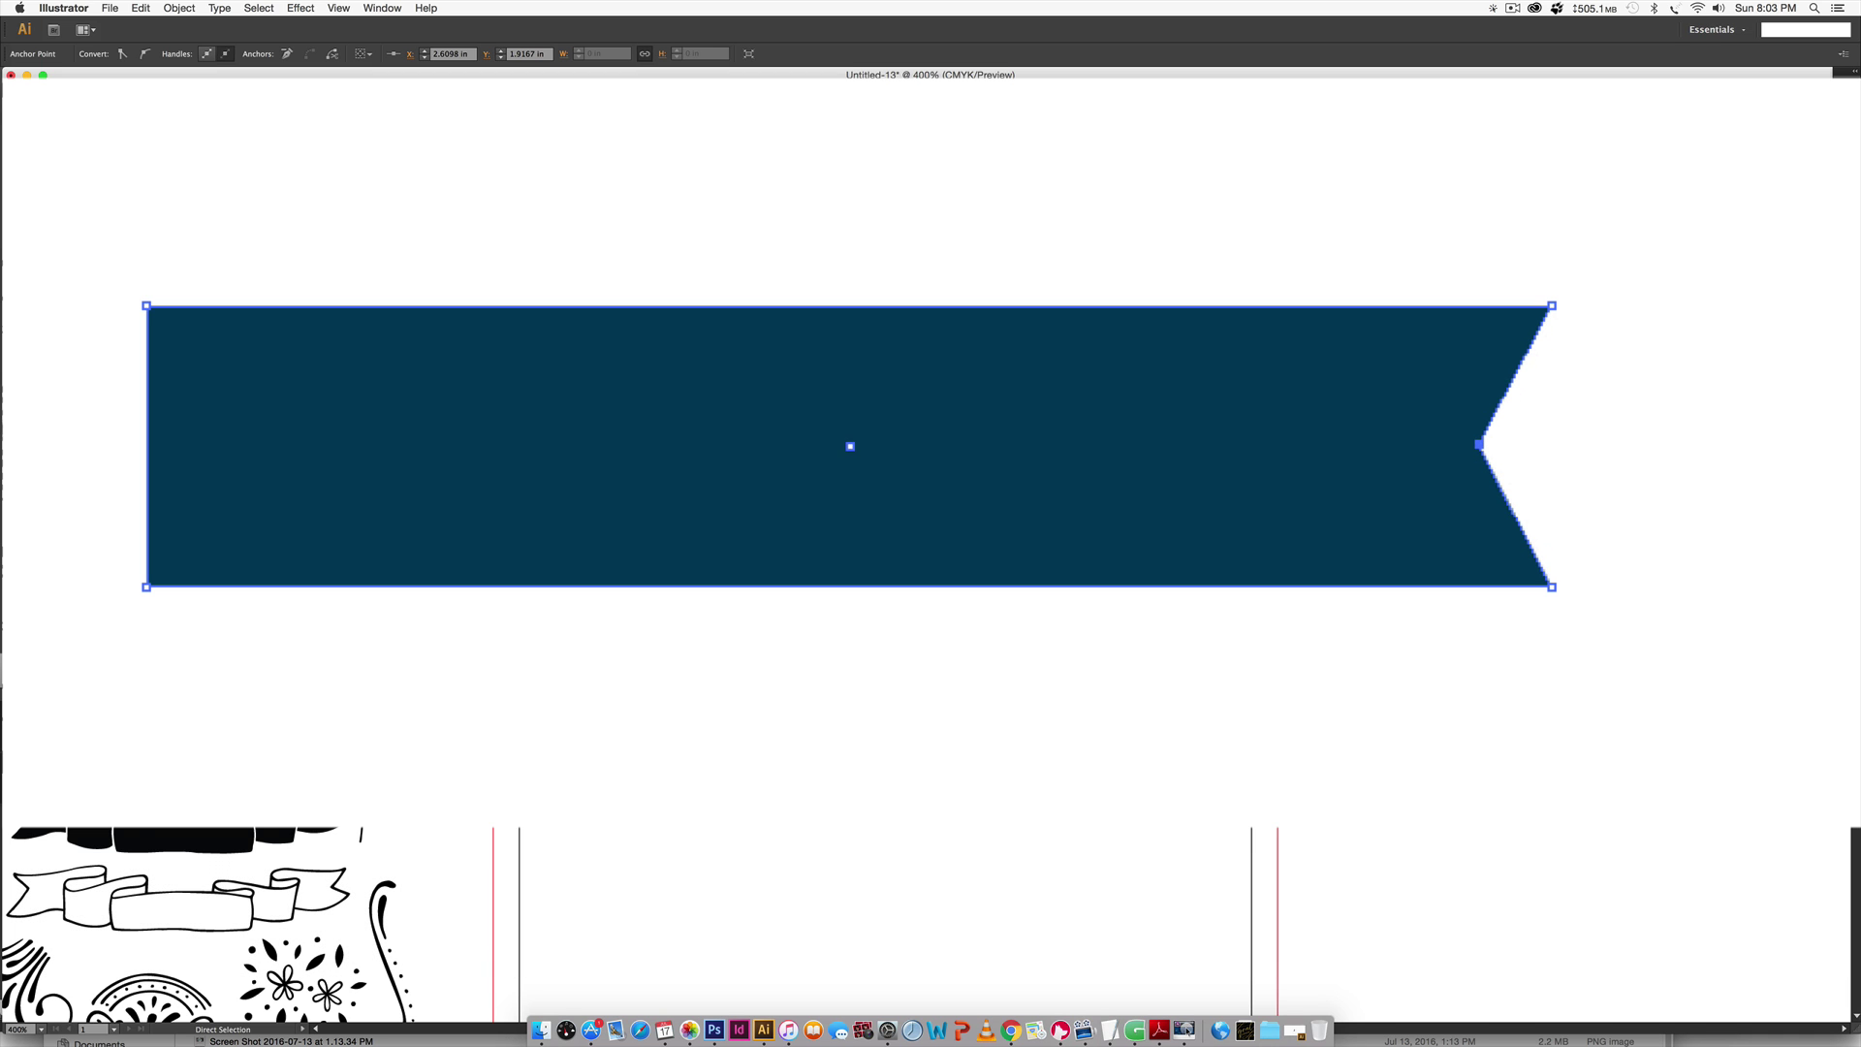
pyautogui.press('v')
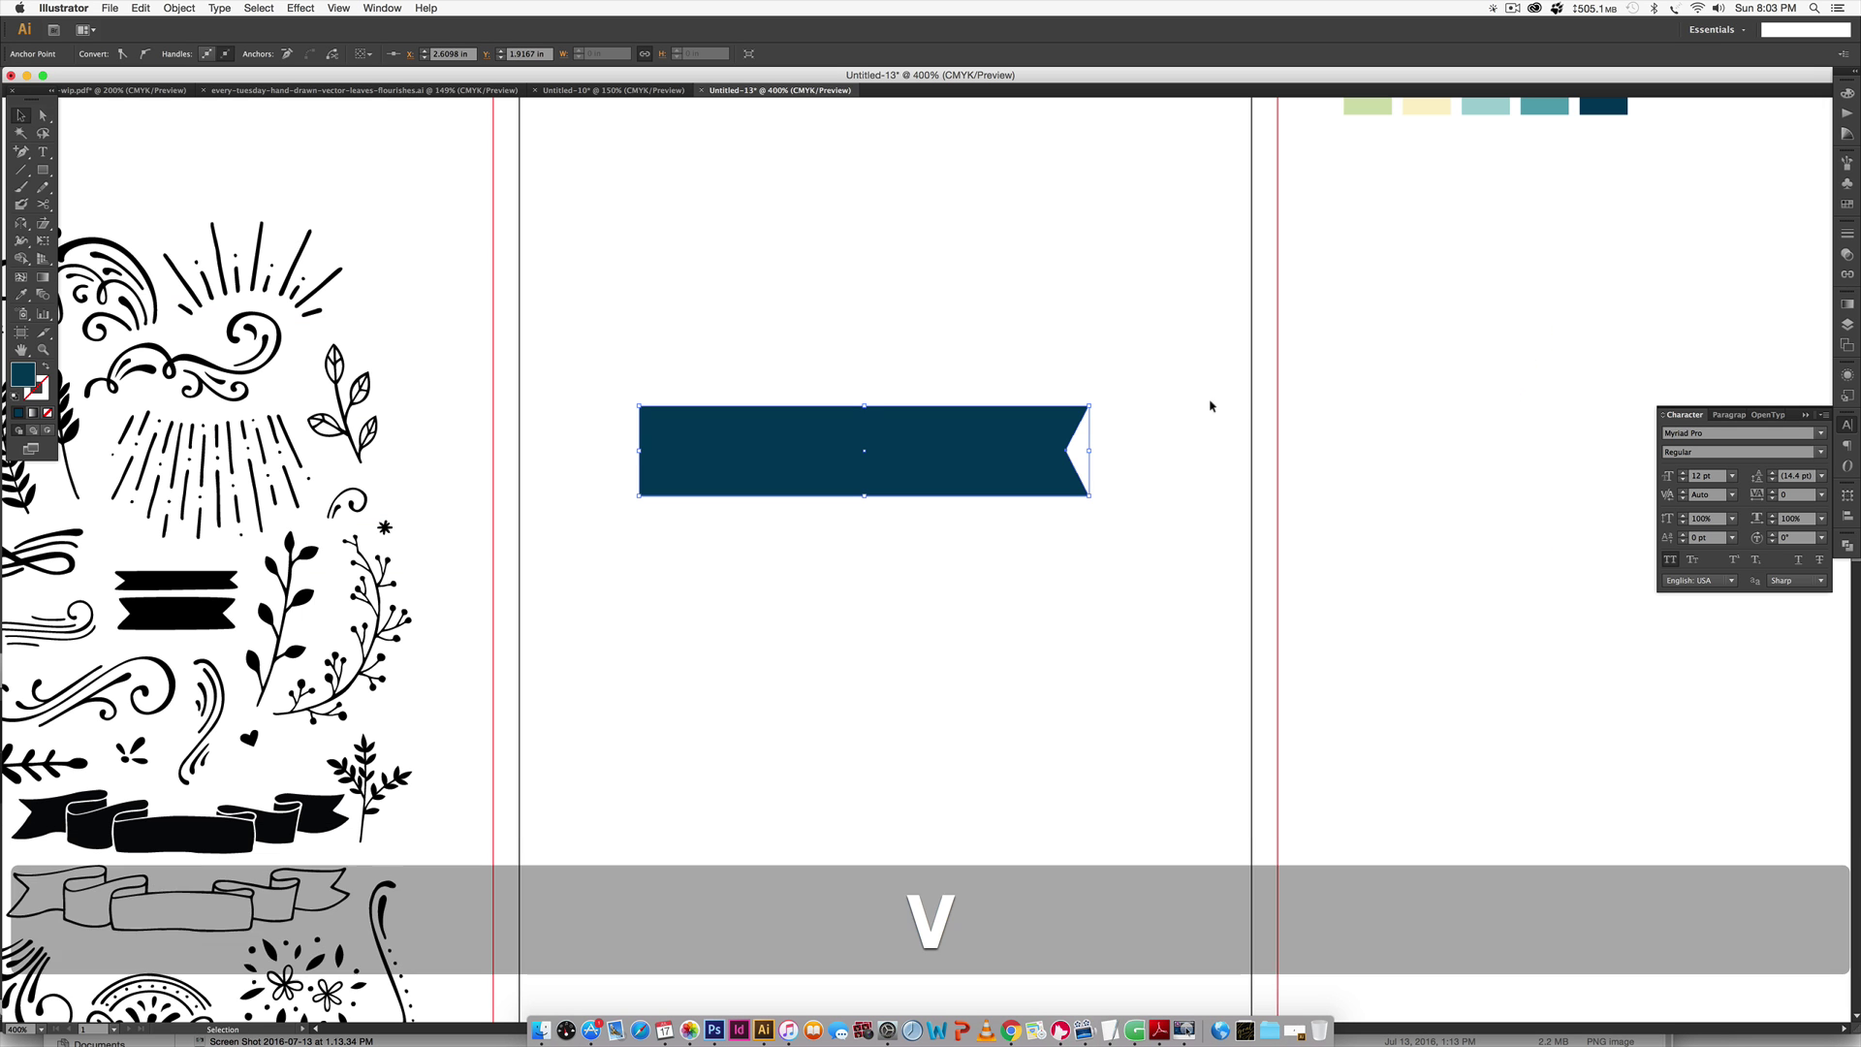
# Move the ribbon up and centre it horizontally on the artboard, at about X 1.75 in and Y 1.05 in.
pyautogui.click(1212, 403)
pyautogui.press('space')
pyautogui.moveTo(953, 516); pyautogui.dragTo(1094, 424)
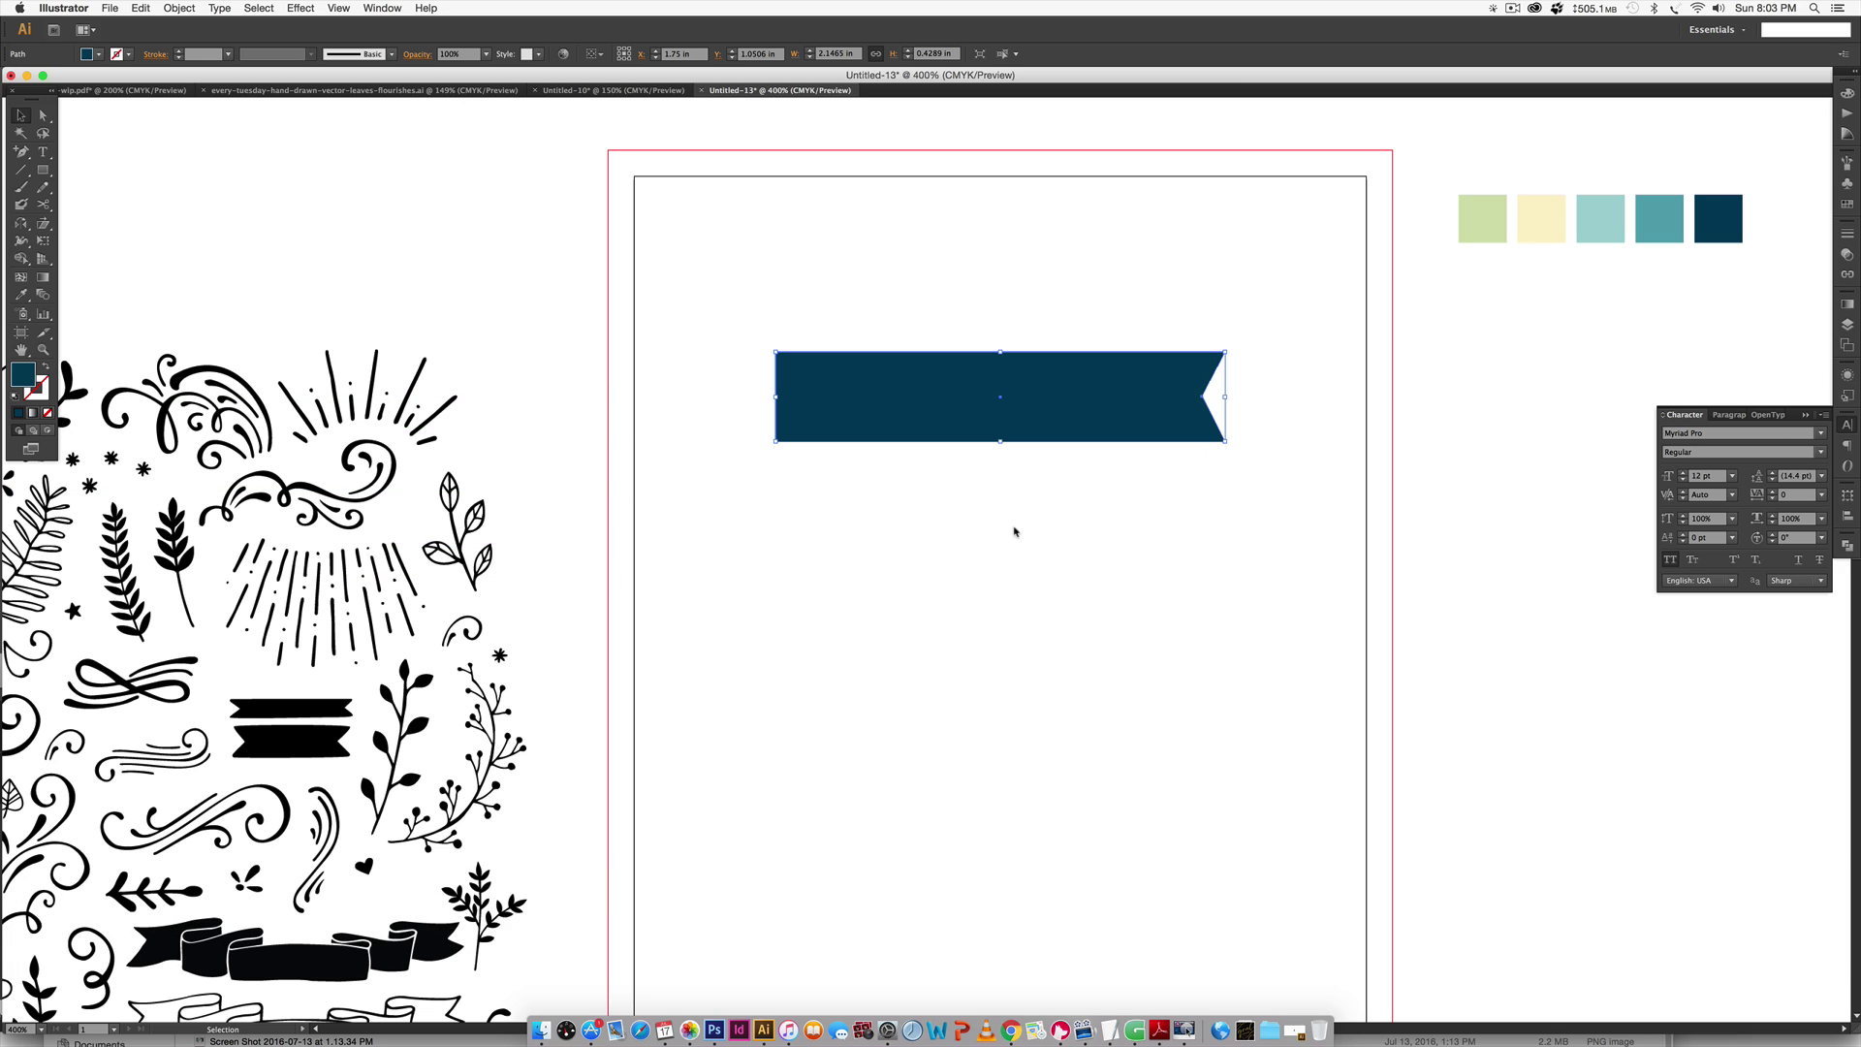
# Start a text line below the ribbon and set its font to Bebas Neue Book with All Caps.
pyautogui.press('t')
pyautogui.click(891, 529)
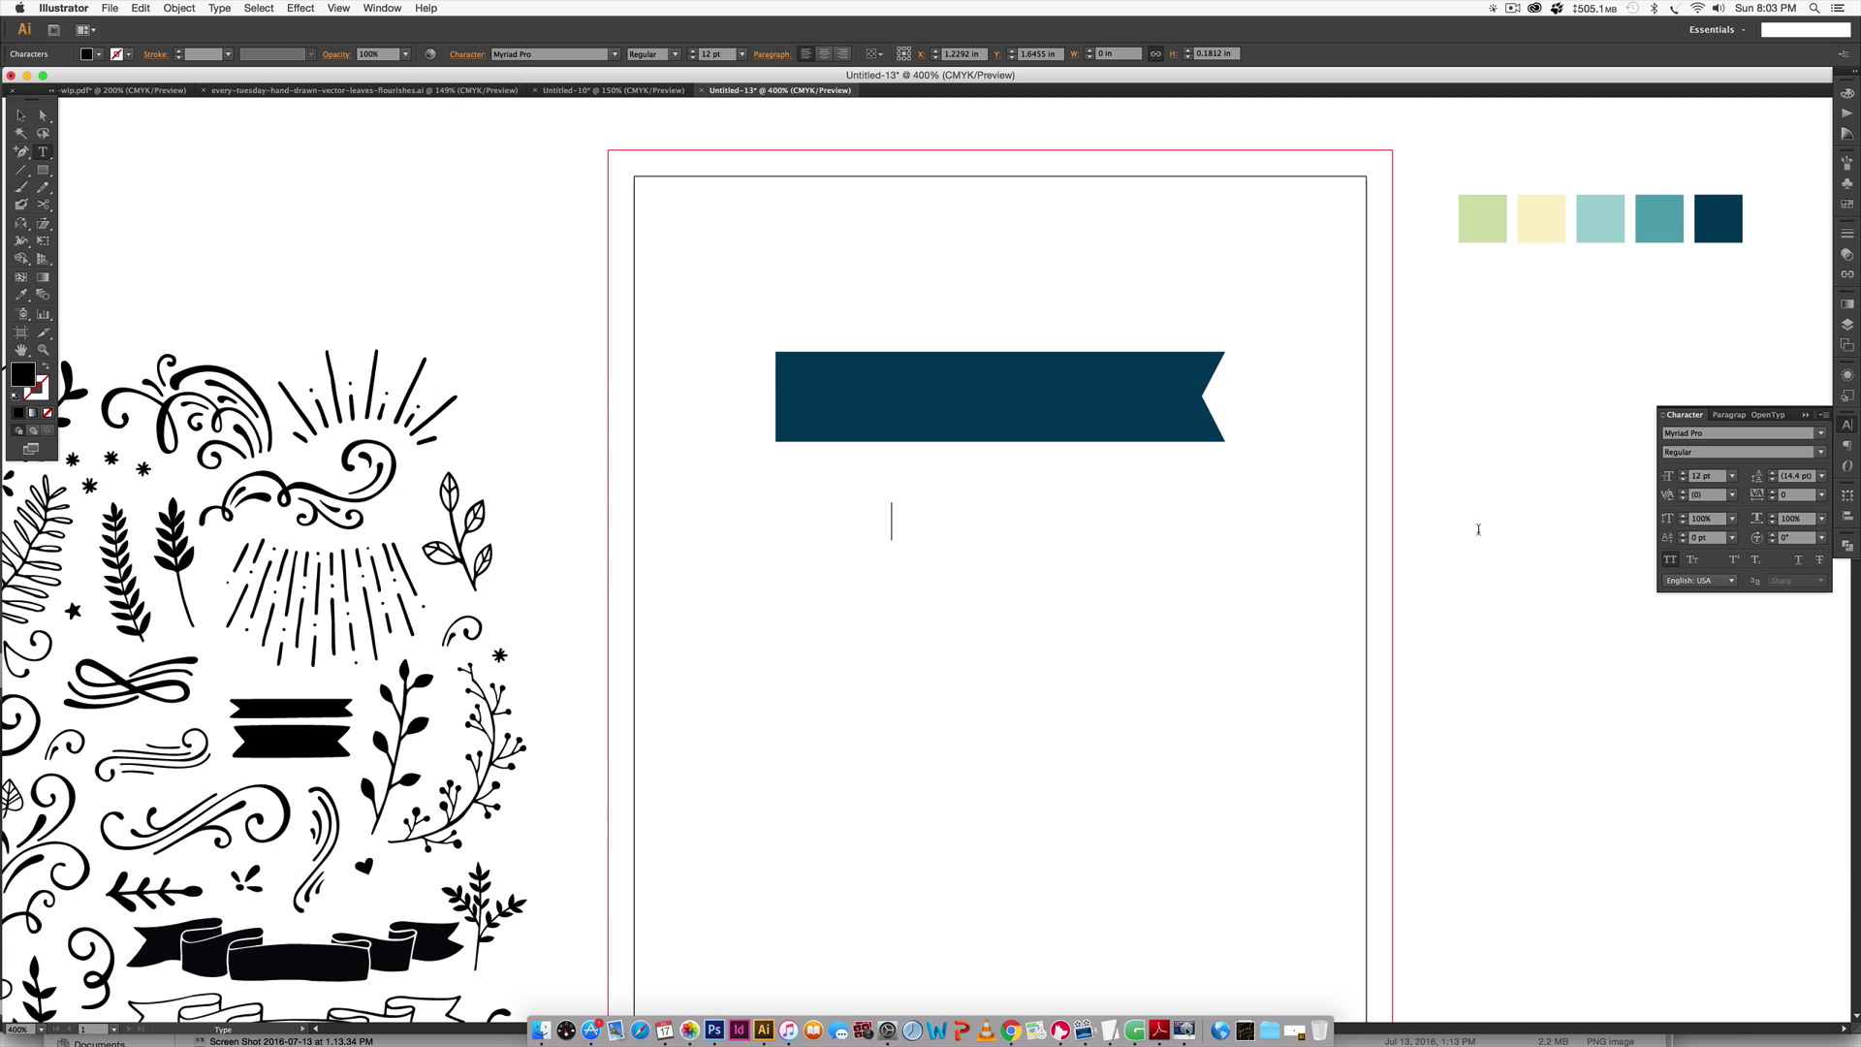
pyautogui.click(1714, 437)
pyautogui.write('Bebas Neue')
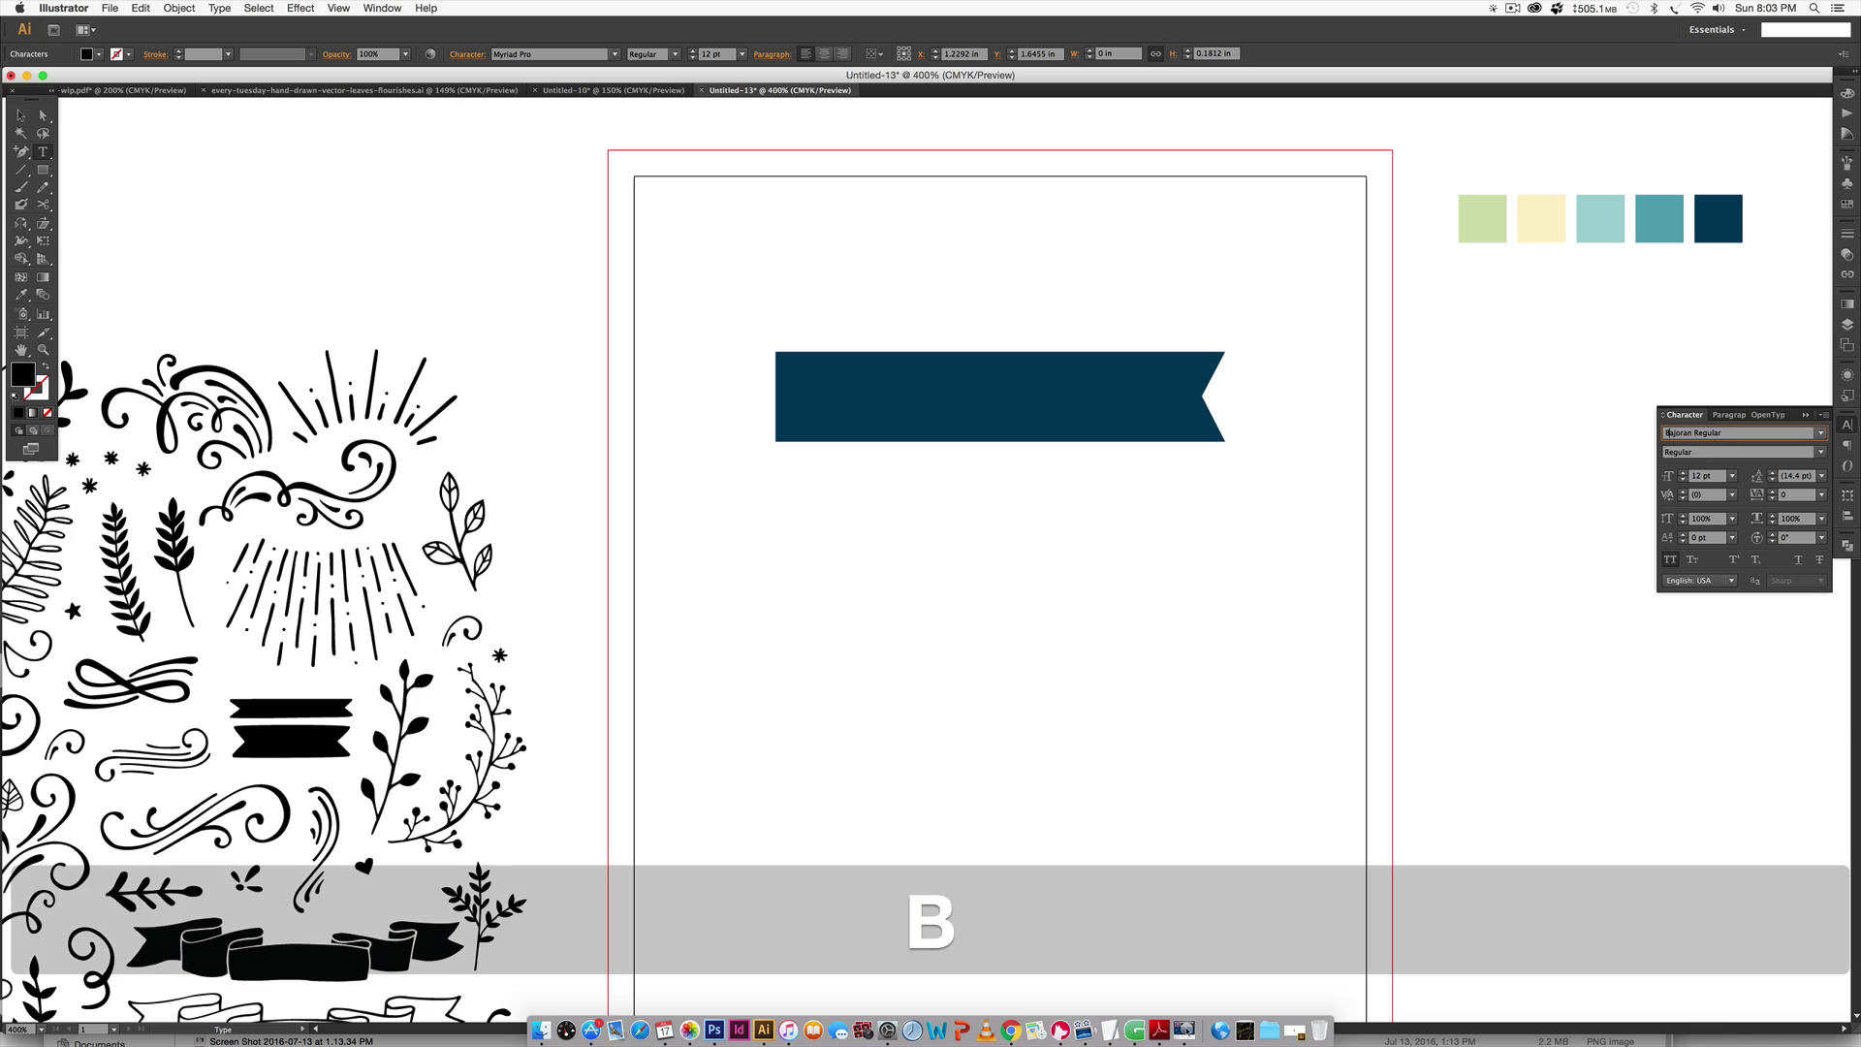
pyautogui.press('Return')
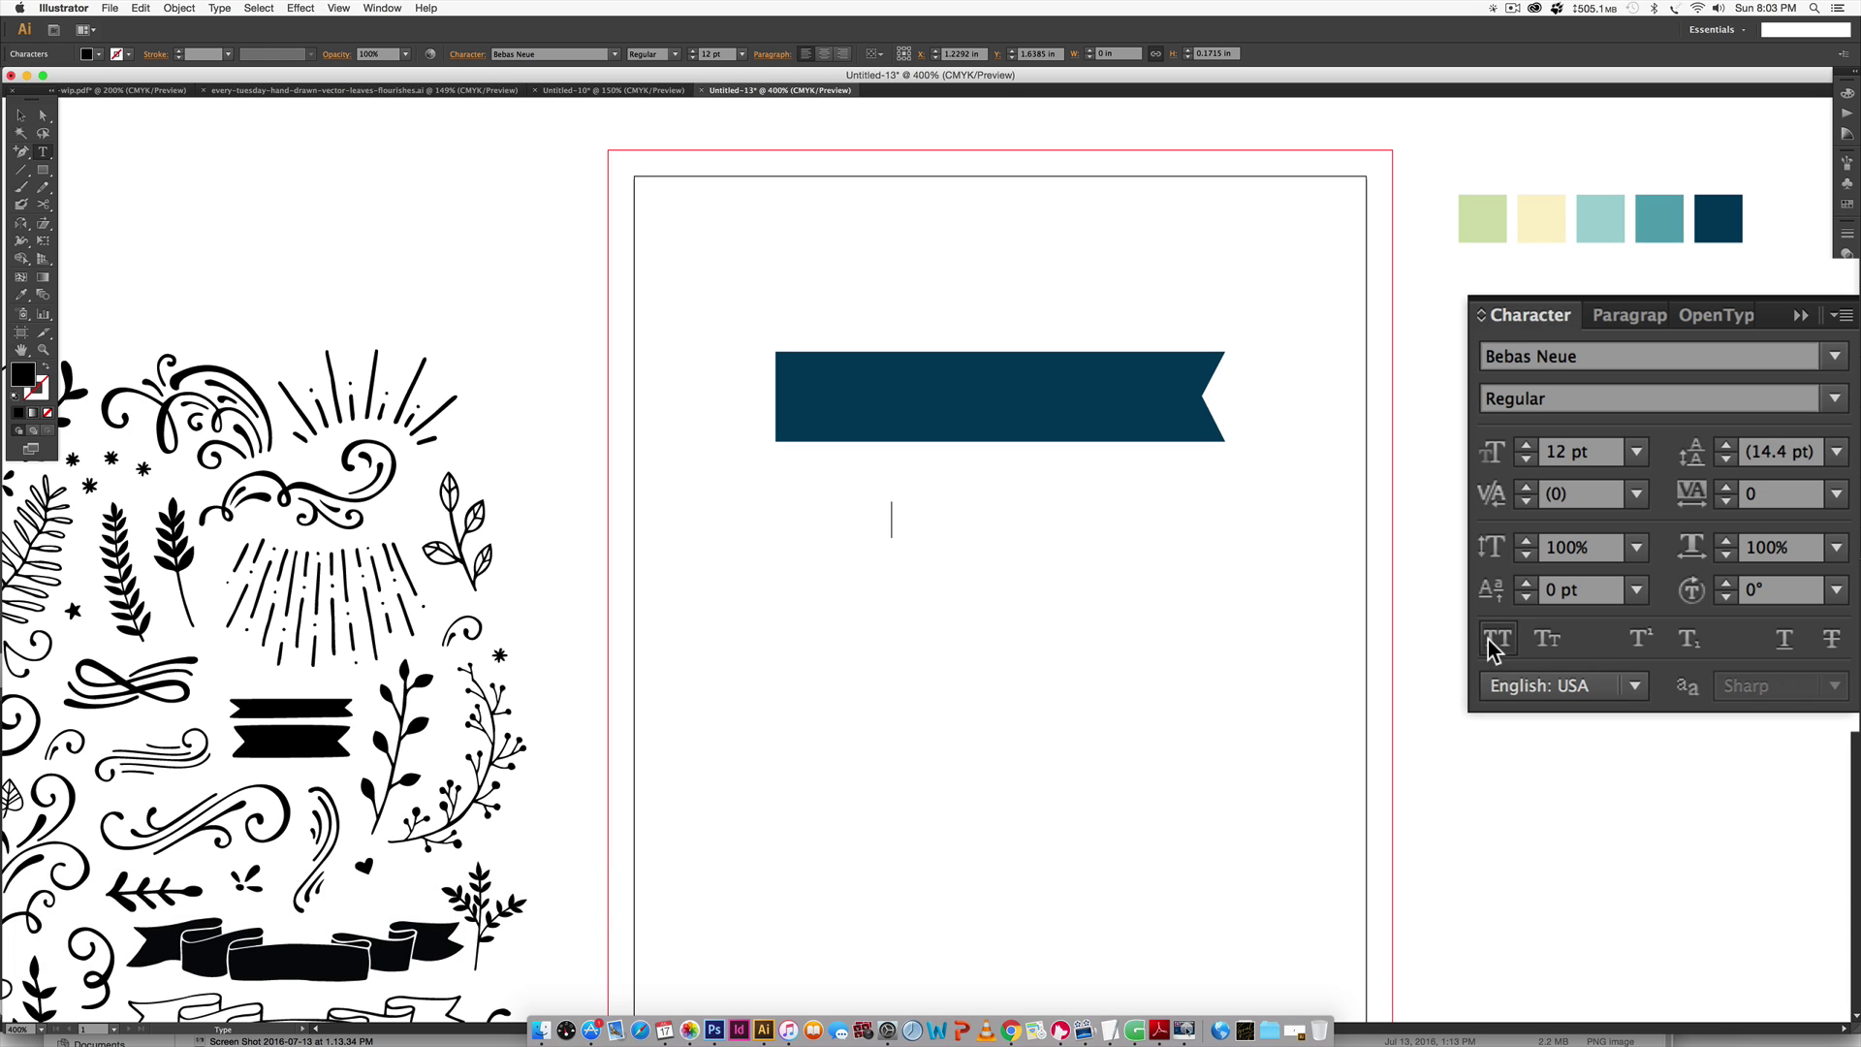
pyautogui.click(1499, 642)
pyautogui.click(1835, 398)
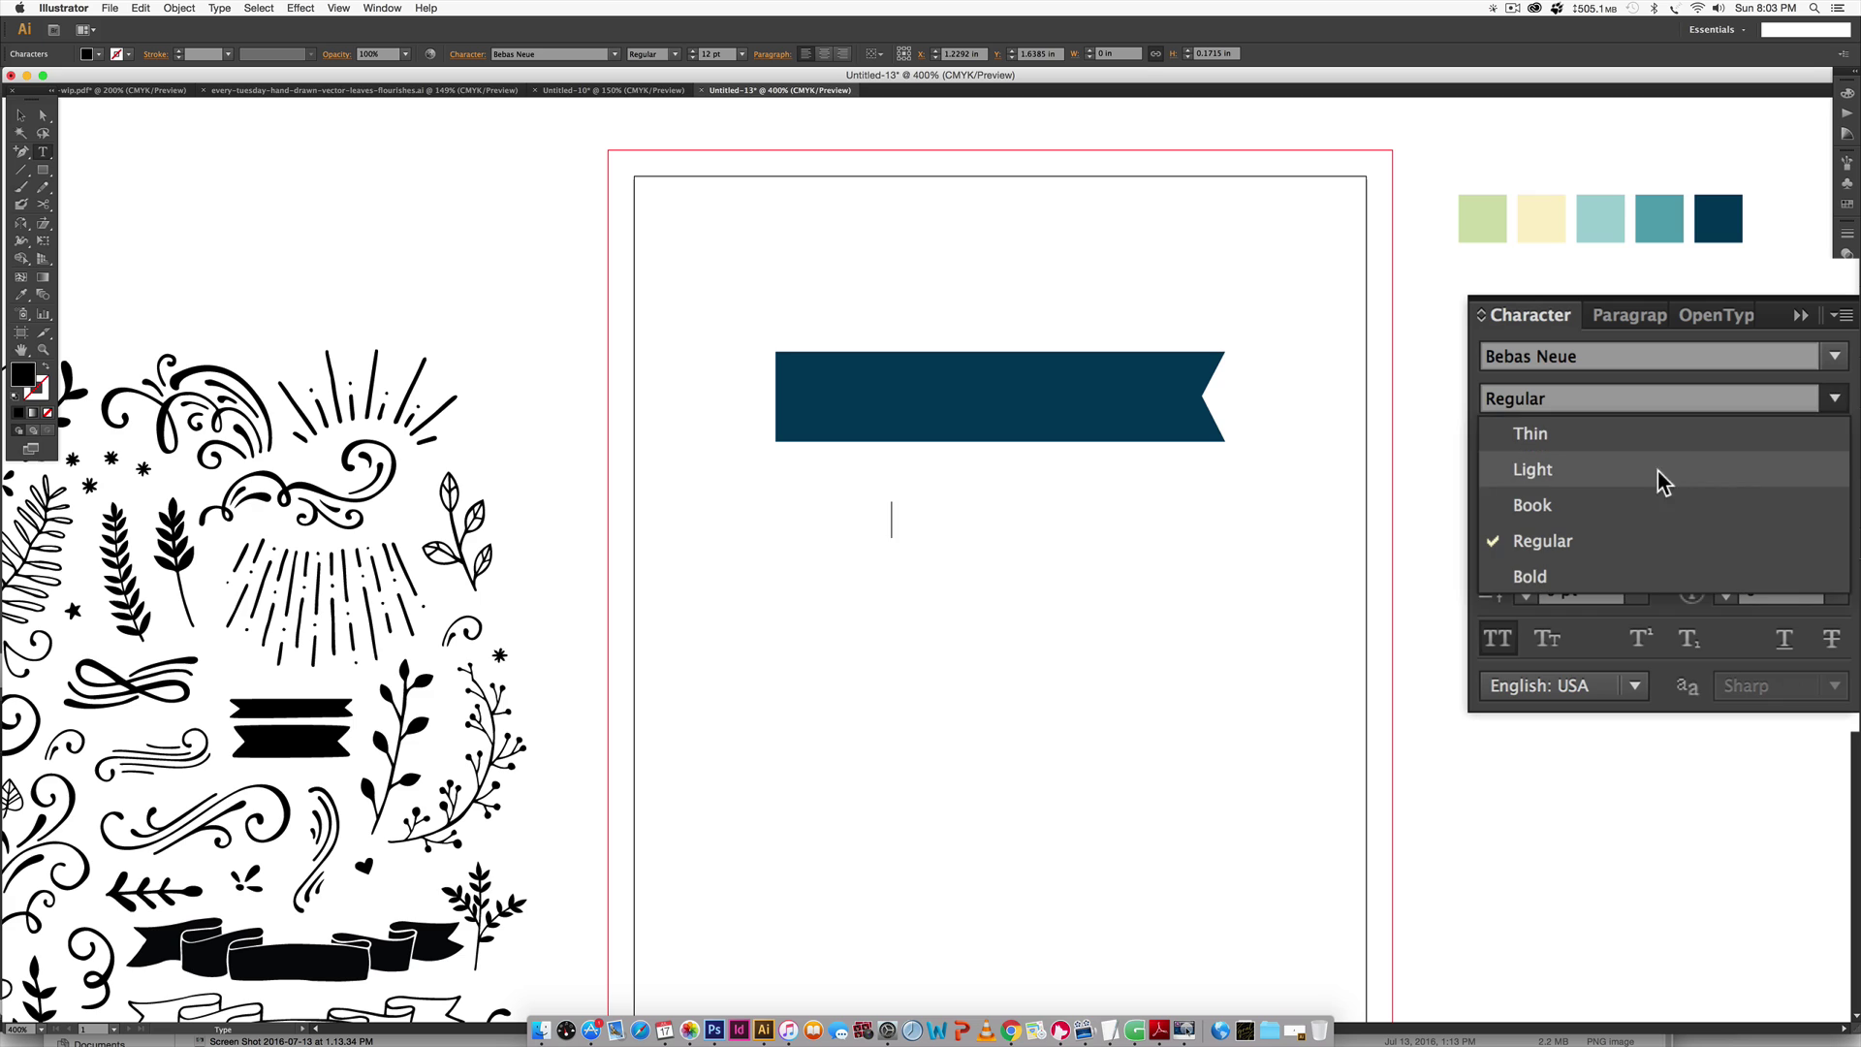
pyautogui.click(1648, 505)
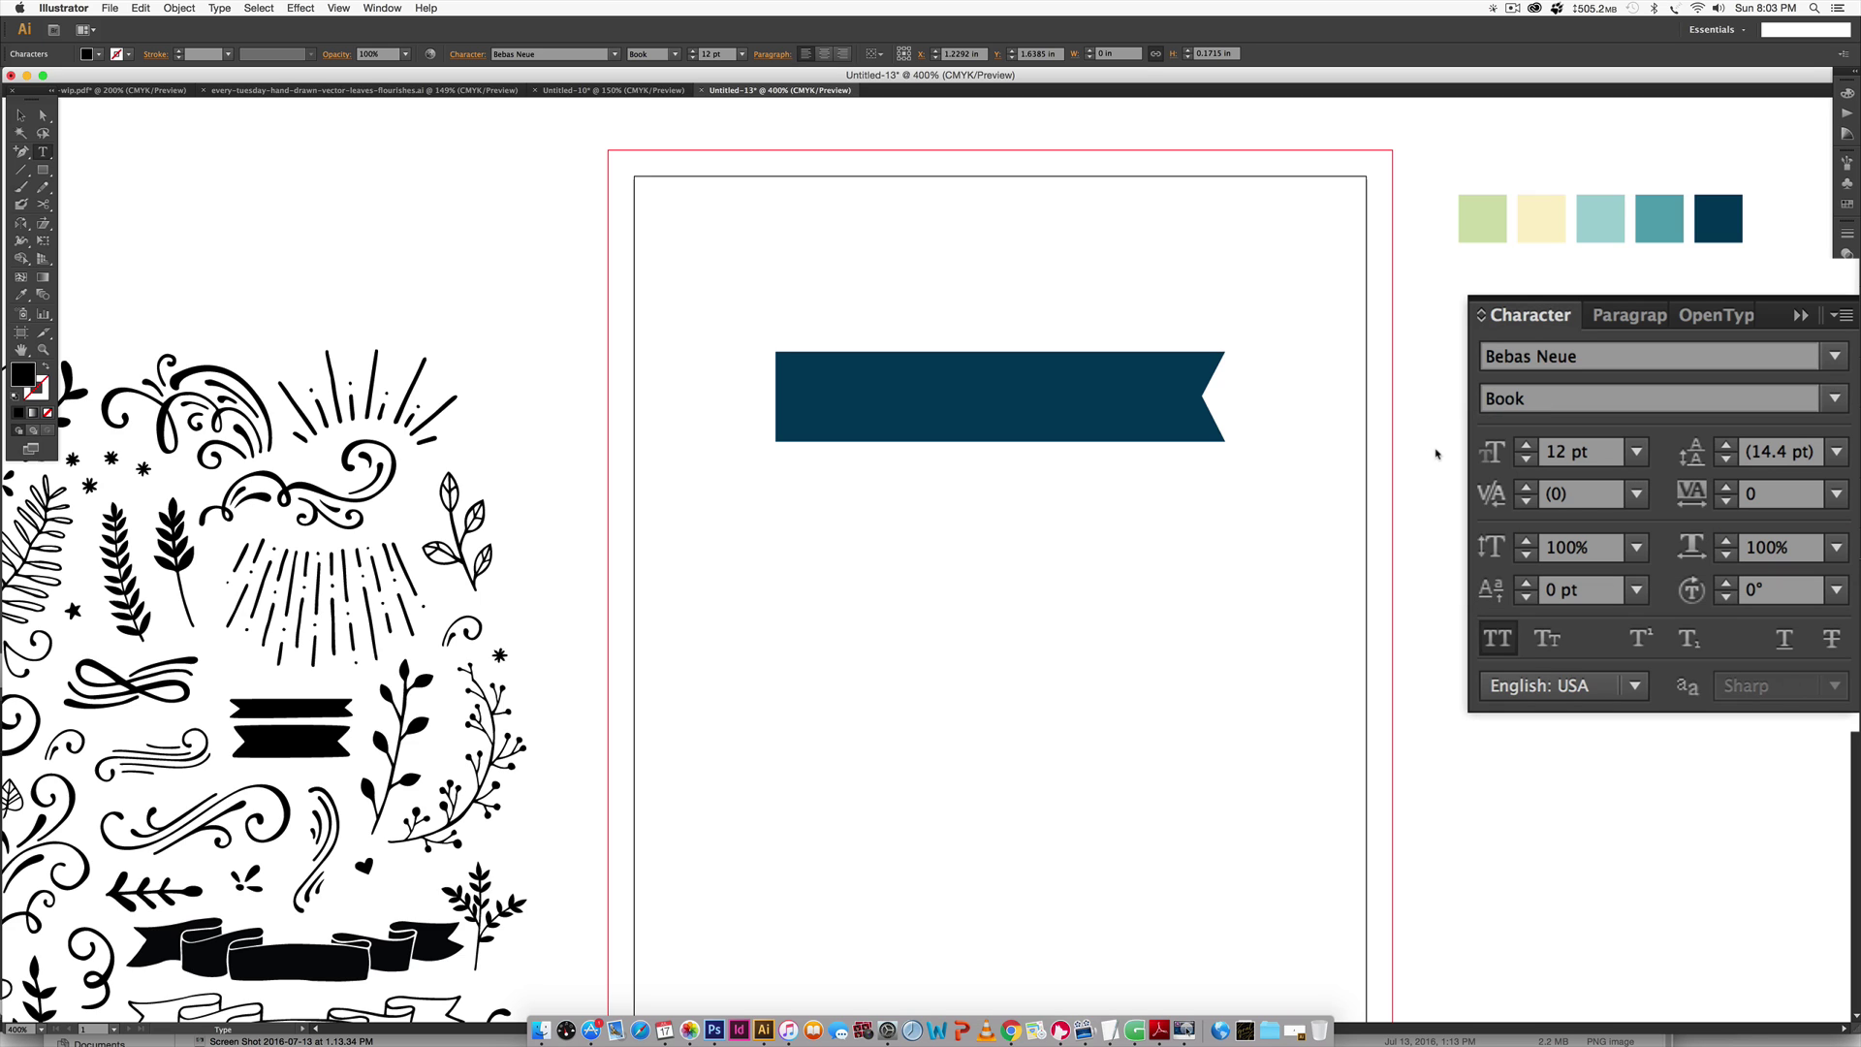
# Enter "LET'S DO THIS!" and recolour the text with the pale yellow palette swatch.
pyautogui.write("LET'S DO TH")
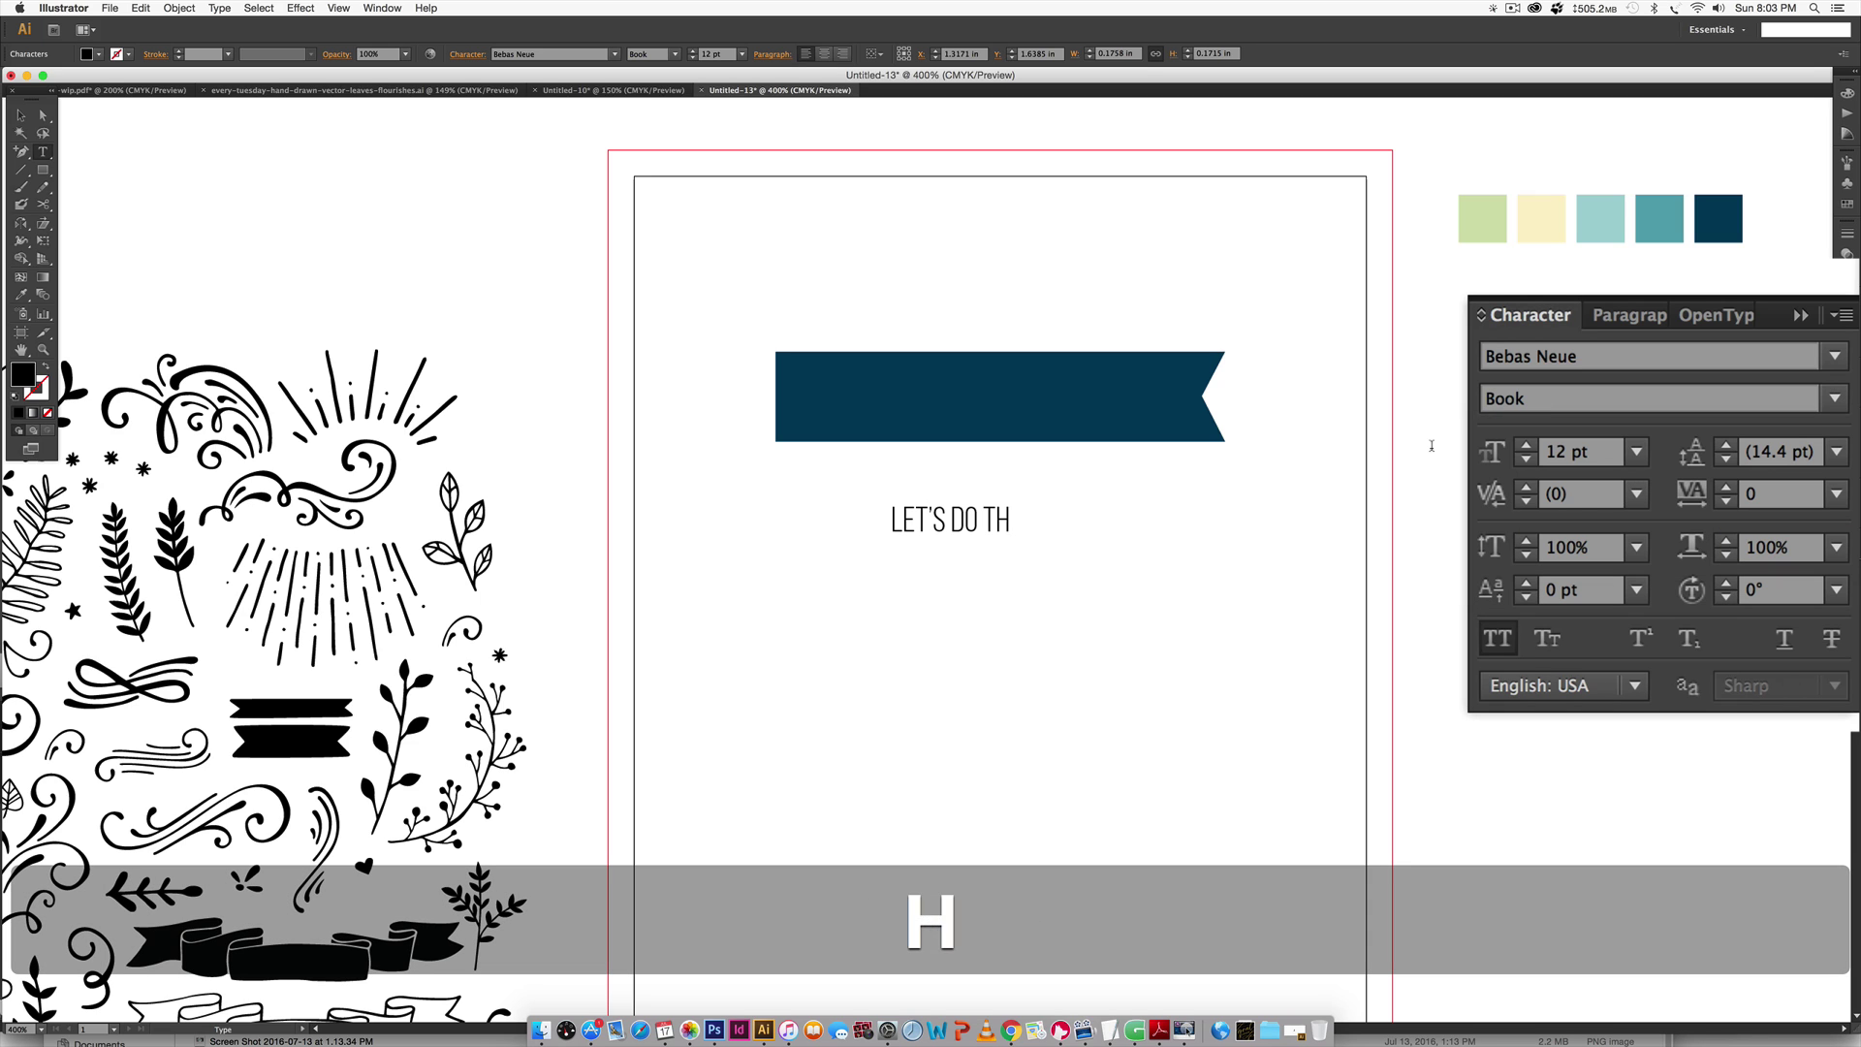
pyautogui.write('IS!')
pyautogui.press('Escape')
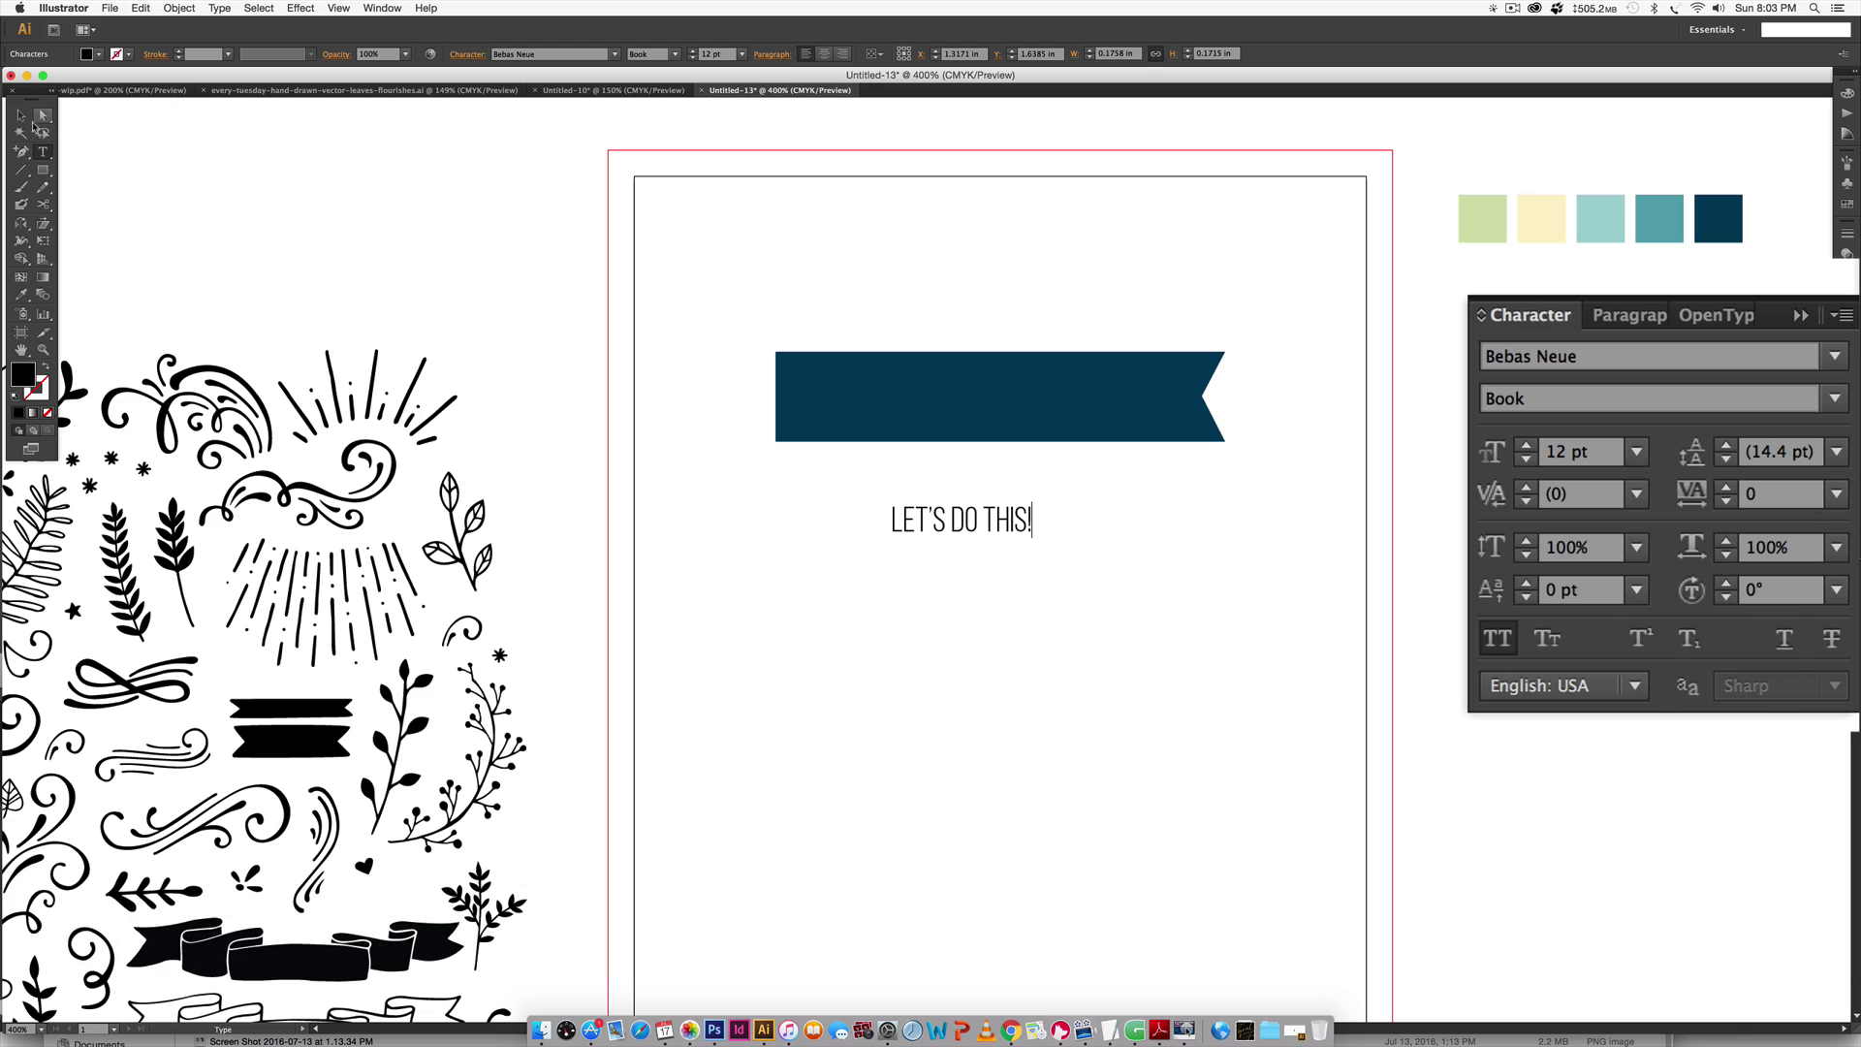
pyautogui.press('i')
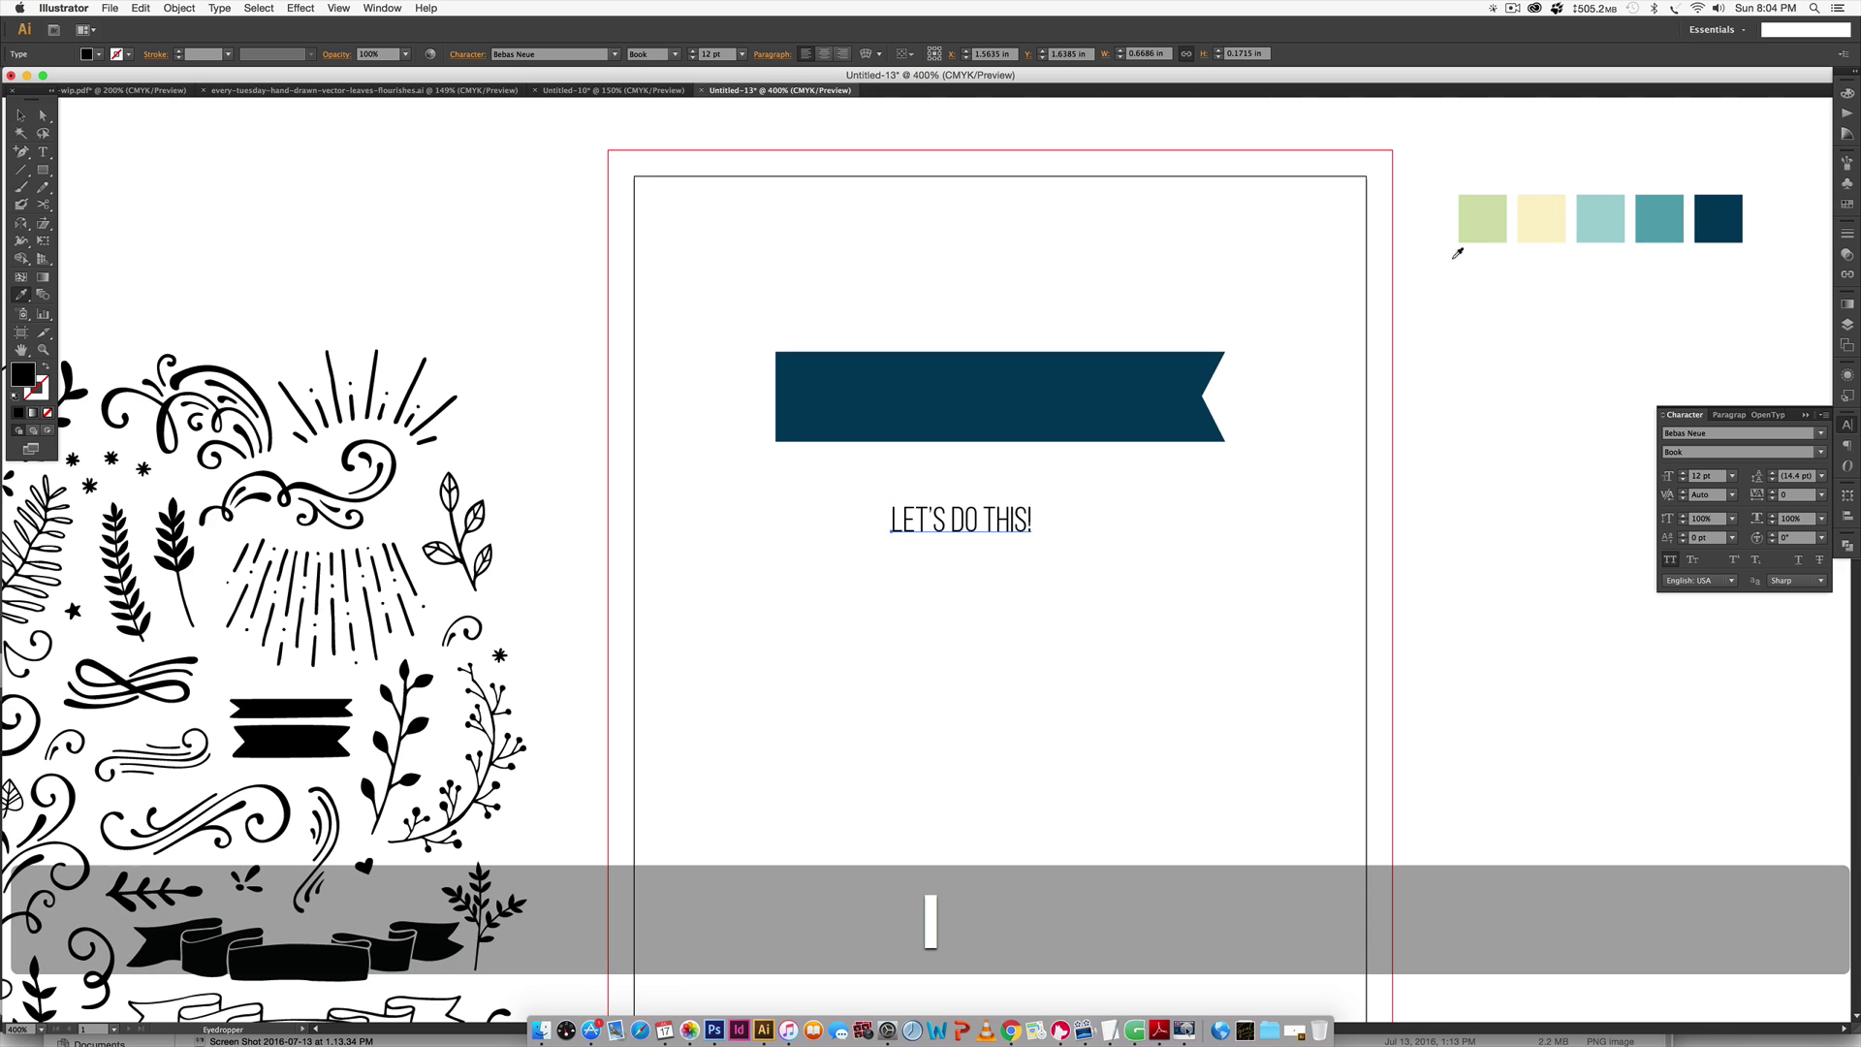
pyautogui.click(1545, 214)
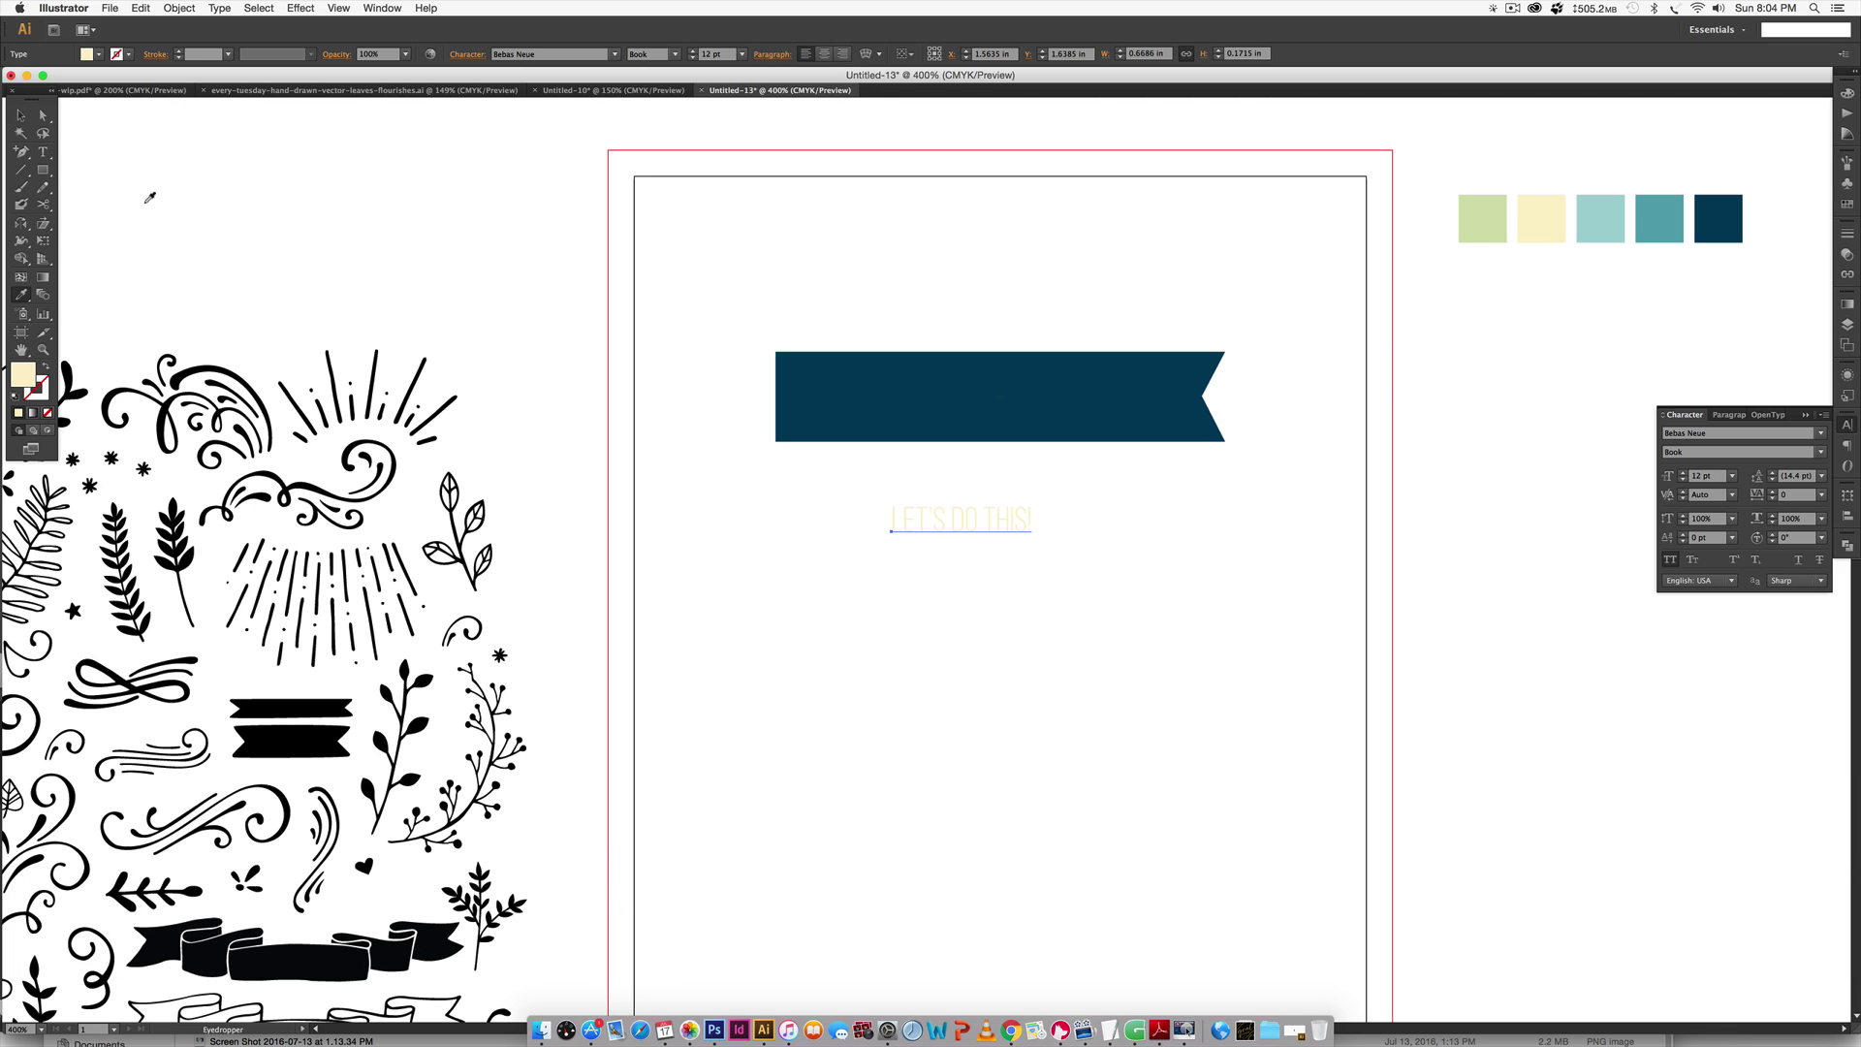
# Move the text onto the ribbon and scale it up proportionally to about 20.3 pt.
pyautogui.press('v')
pyautogui.moveTo(1004, 519); pyautogui.dragTo(1047, 395)
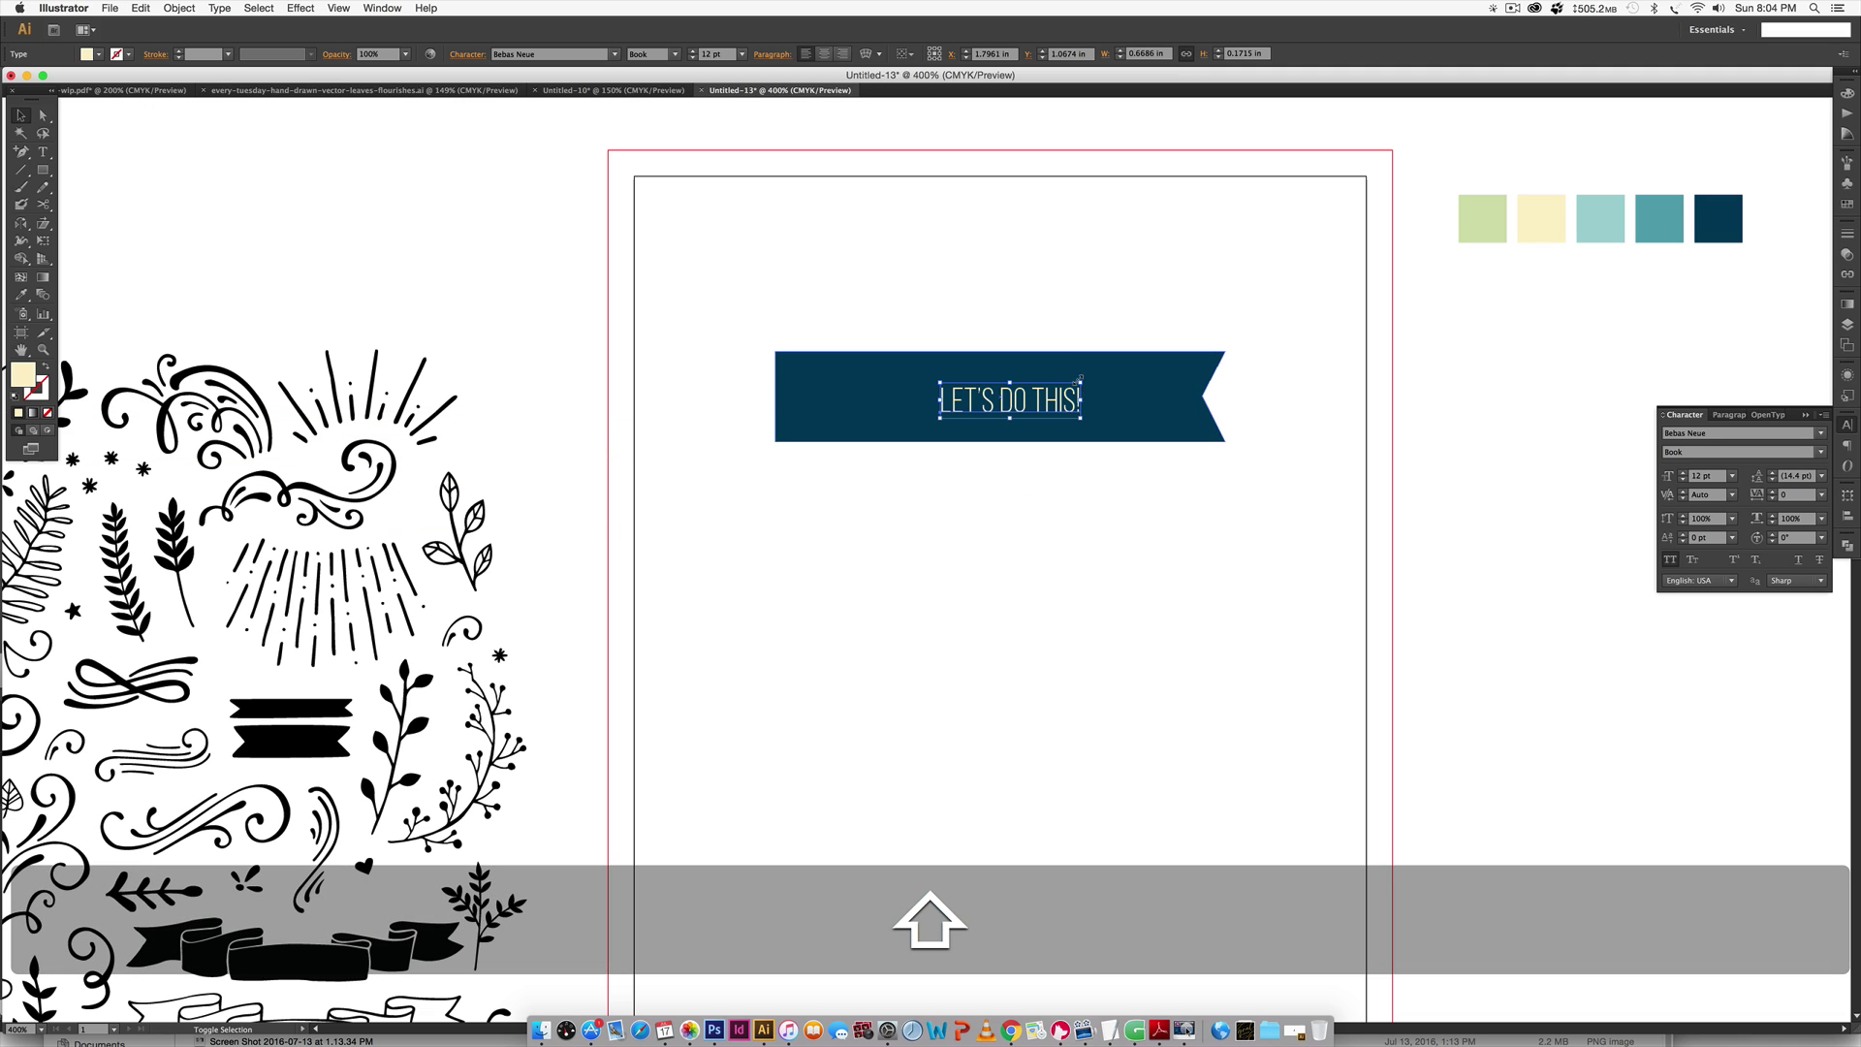
pyautogui.moveTo(1082, 386)
pyautogui.mouseDown()
pyautogui.moveTo(1175, 357)
pyautogui.moveTo(1087, 392)
pyautogui.mouseUp()
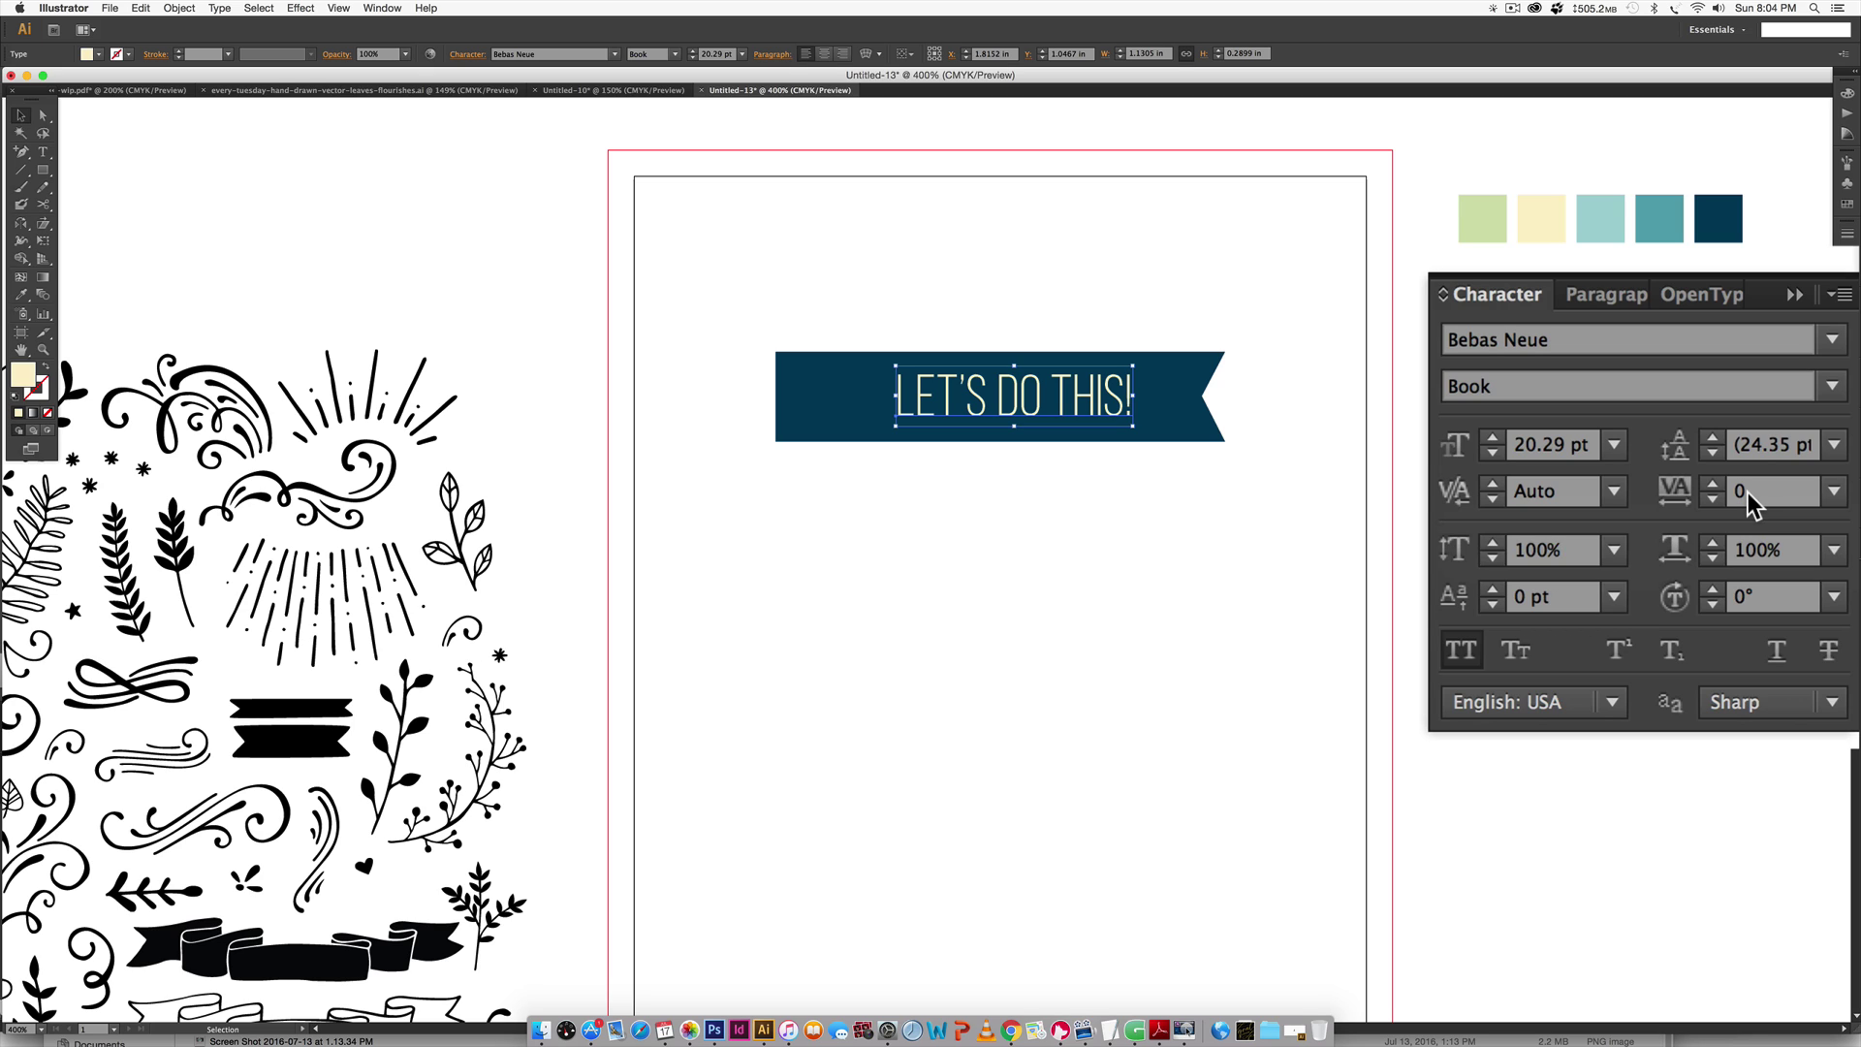
# Set the ribbon text's tracking to 25 and enlarge it to about 22.2 pt, positioned at about X 1.86 in.
pyautogui.click(1750, 491)
pyautogui.write('25')
pyautogui.press('Return')
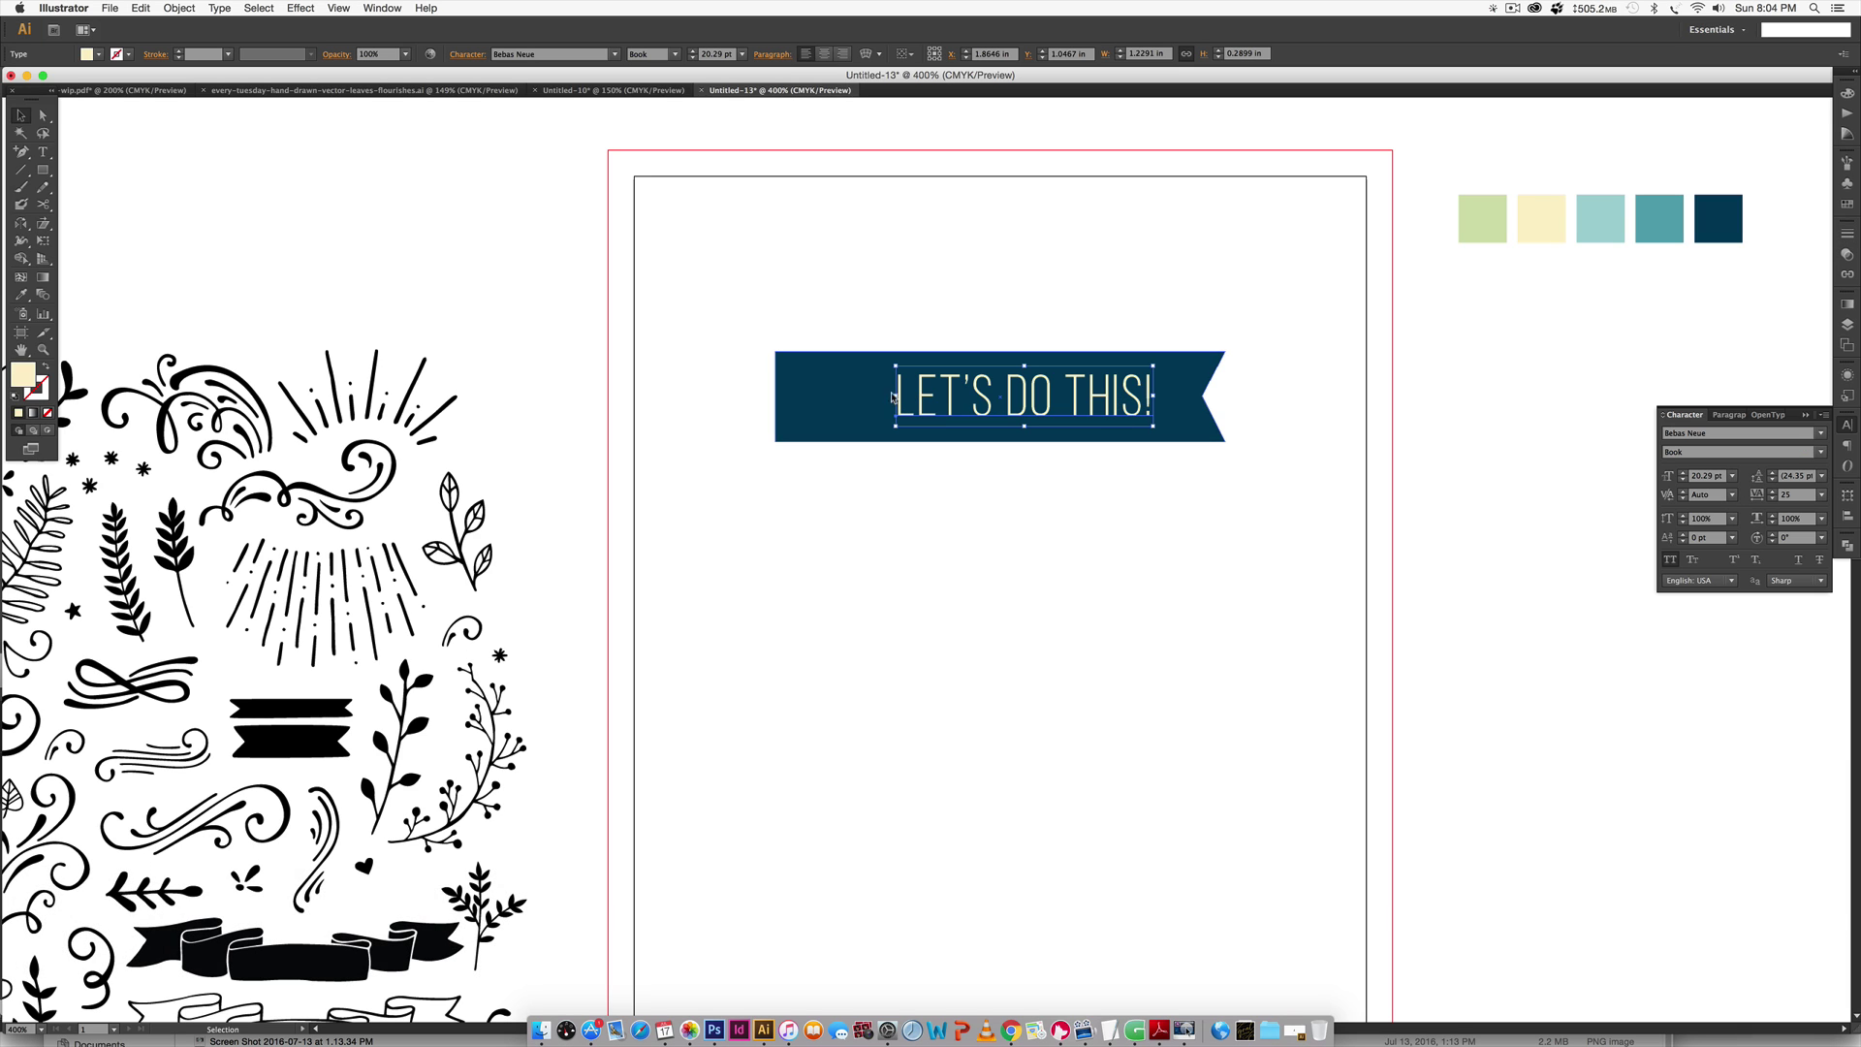
pyautogui.moveTo(896, 395); pyautogui.dragTo(872, 394)
pyautogui.press('Right')
pyautogui.press('Right')
pyautogui.press('Right')
pyautogui.press('Right')
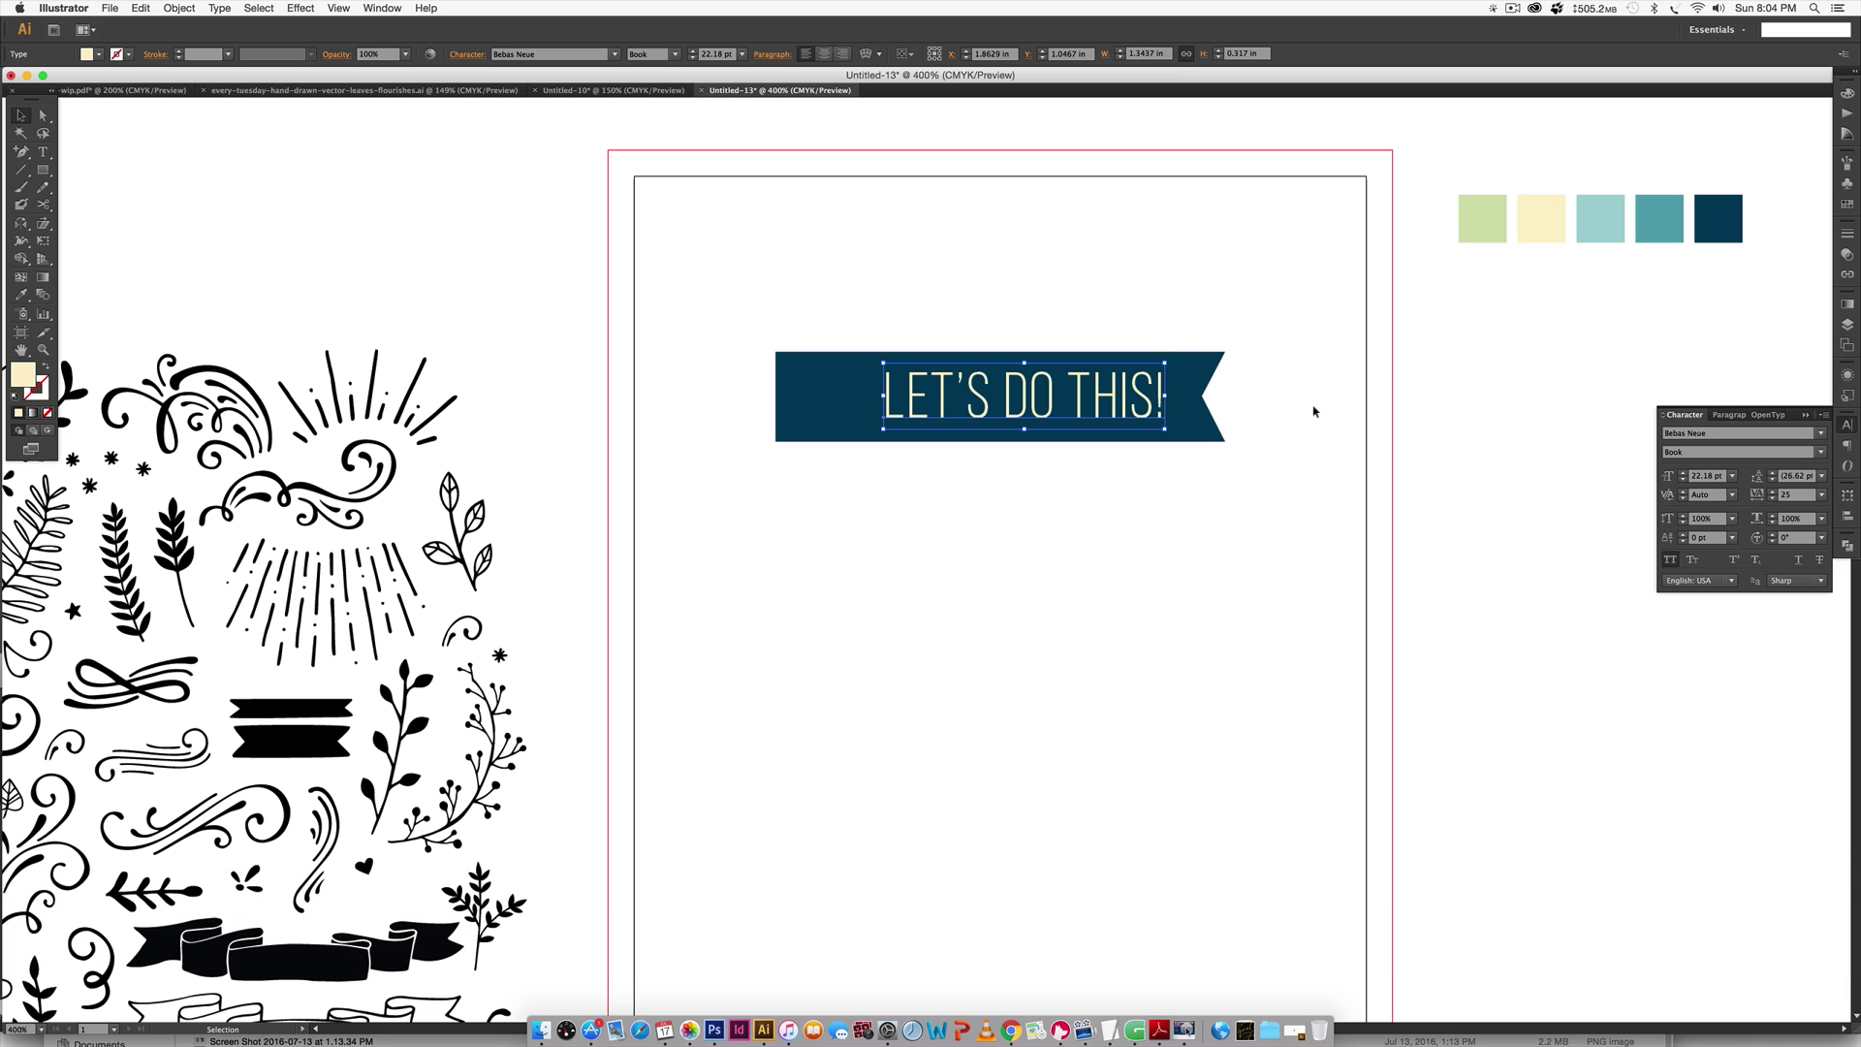
pyautogui.click(1188, 634)
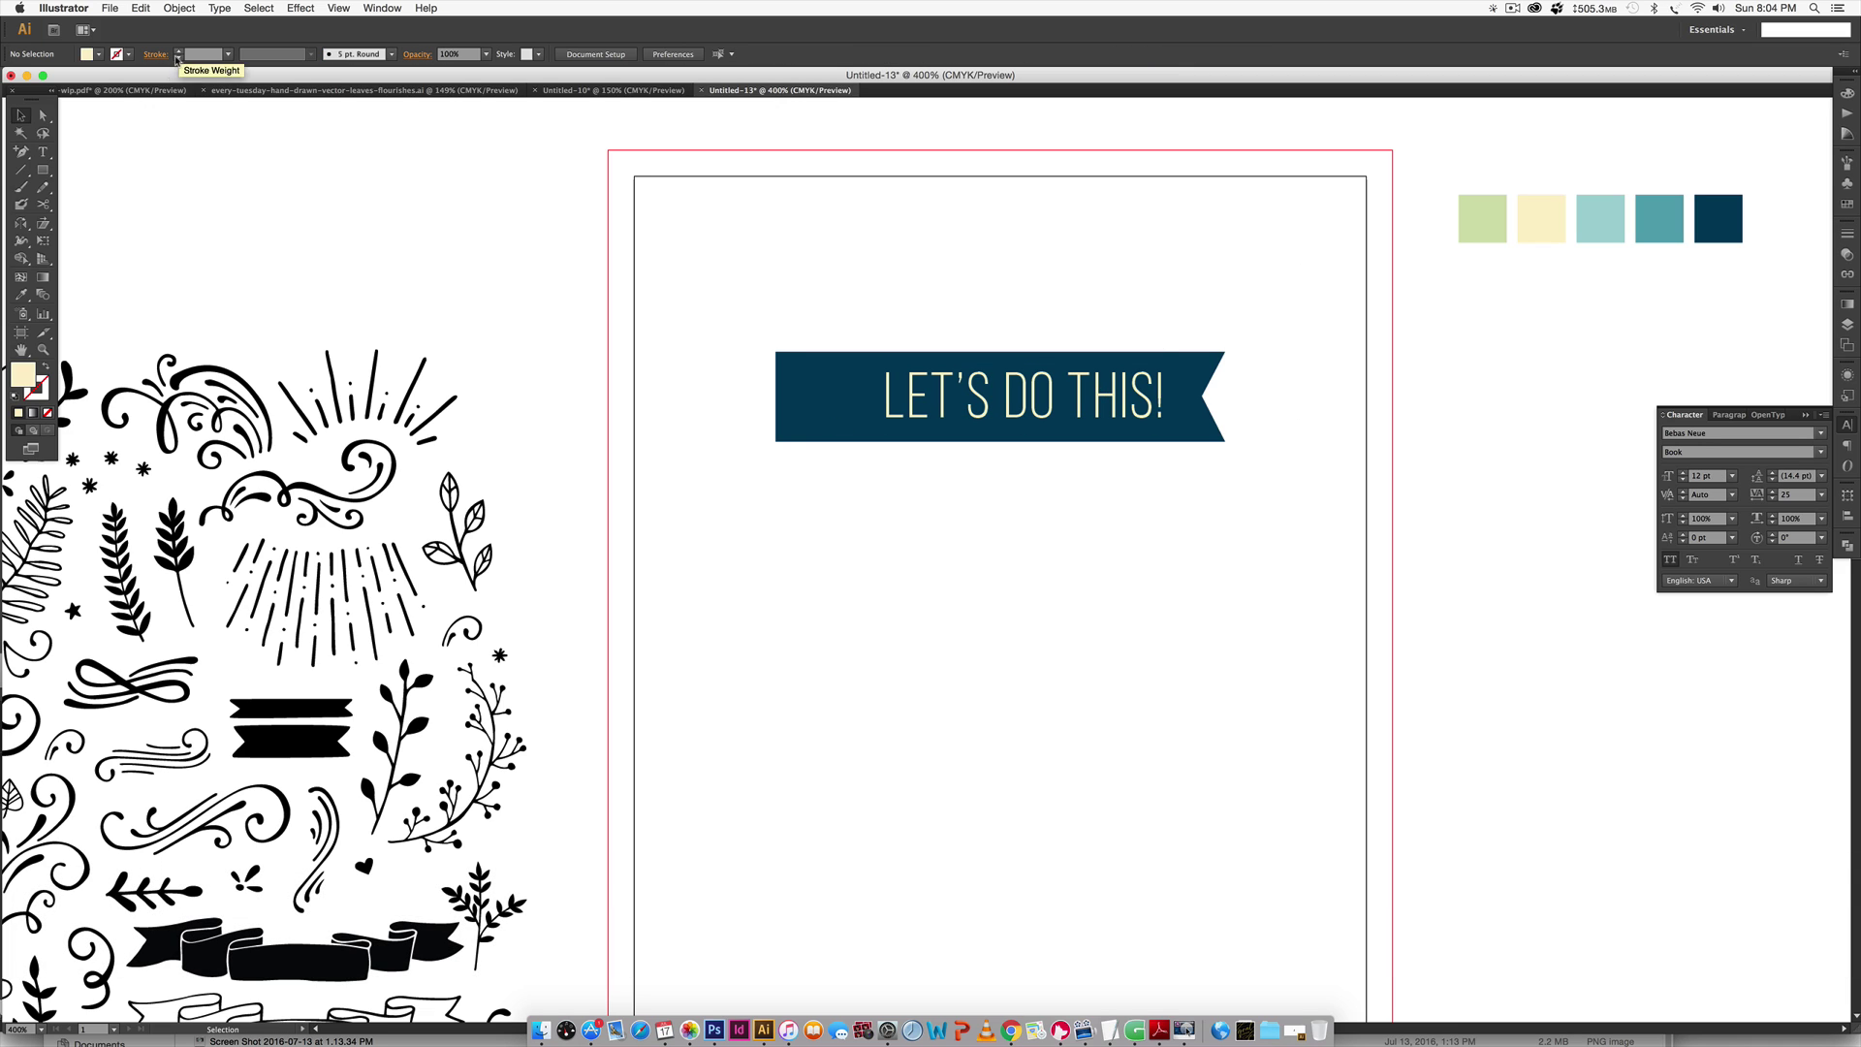
# Shear the ribbon and its text together by -9° along the vertical axis.
pyautogui.click(121, 90)
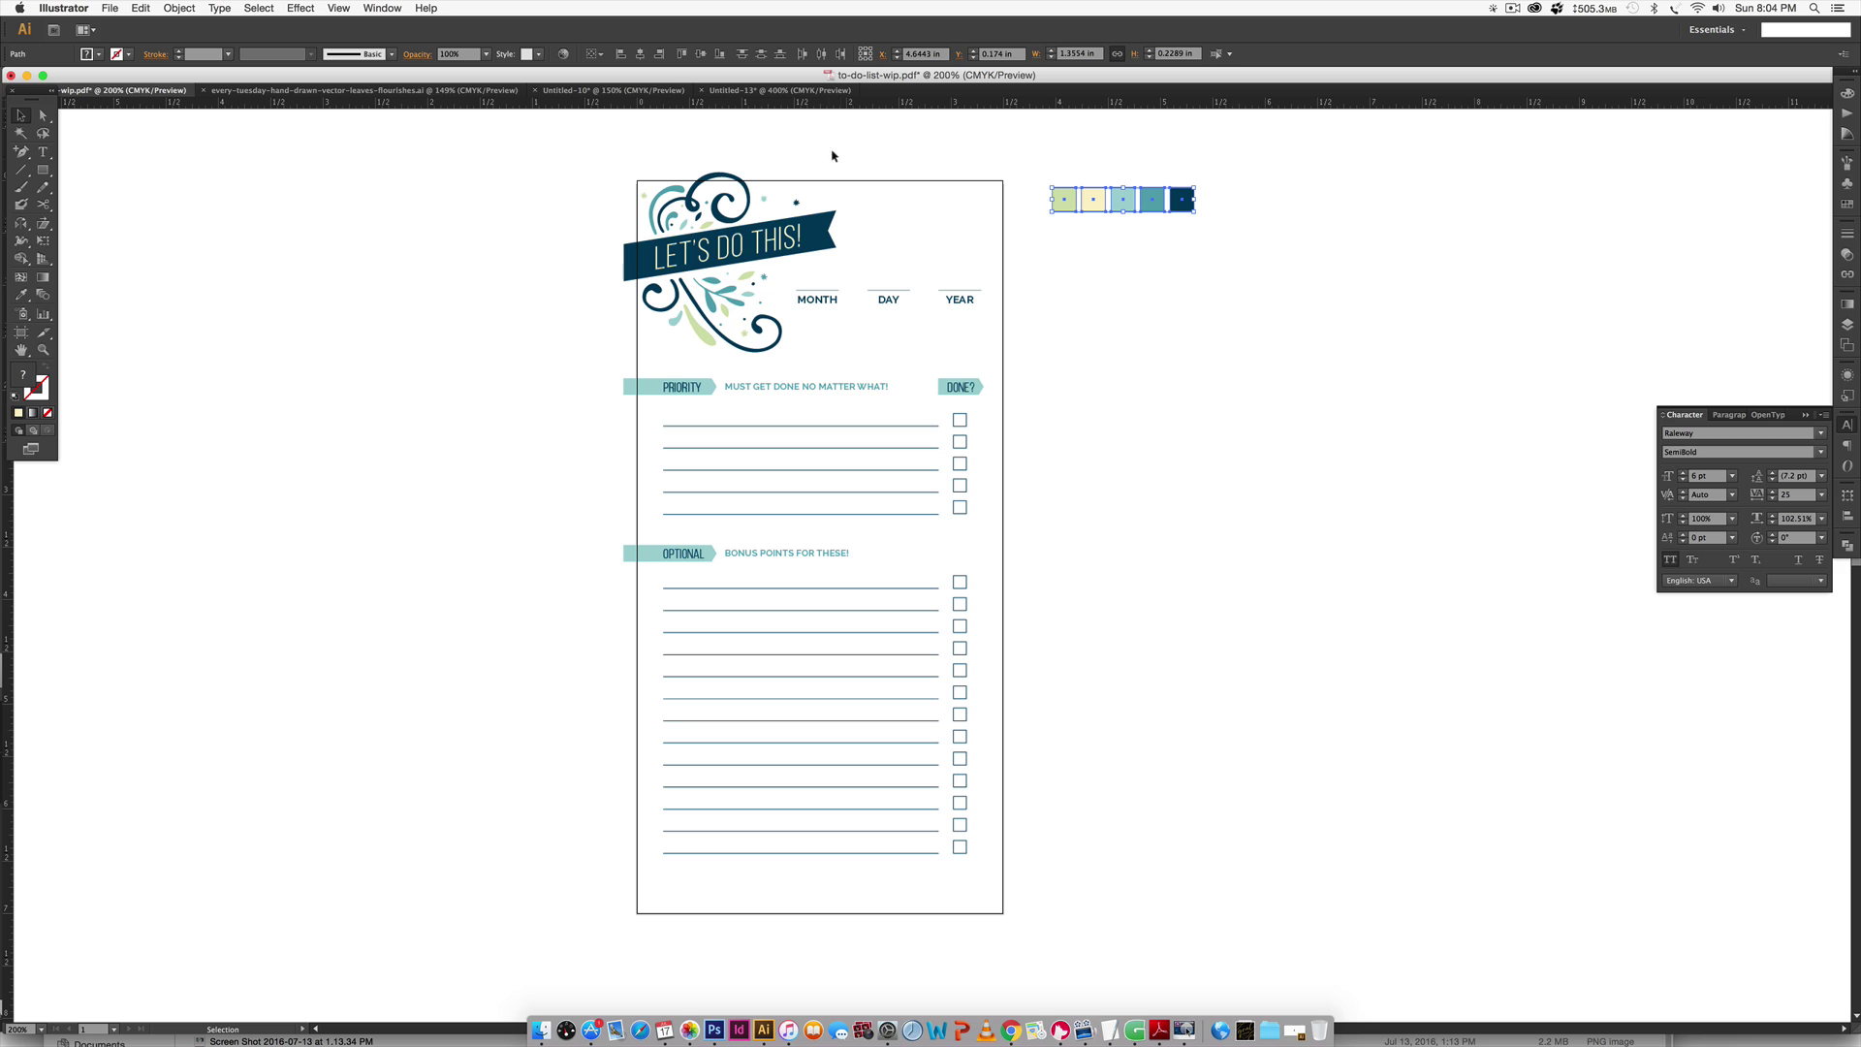
pyautogui.click(780, 90)
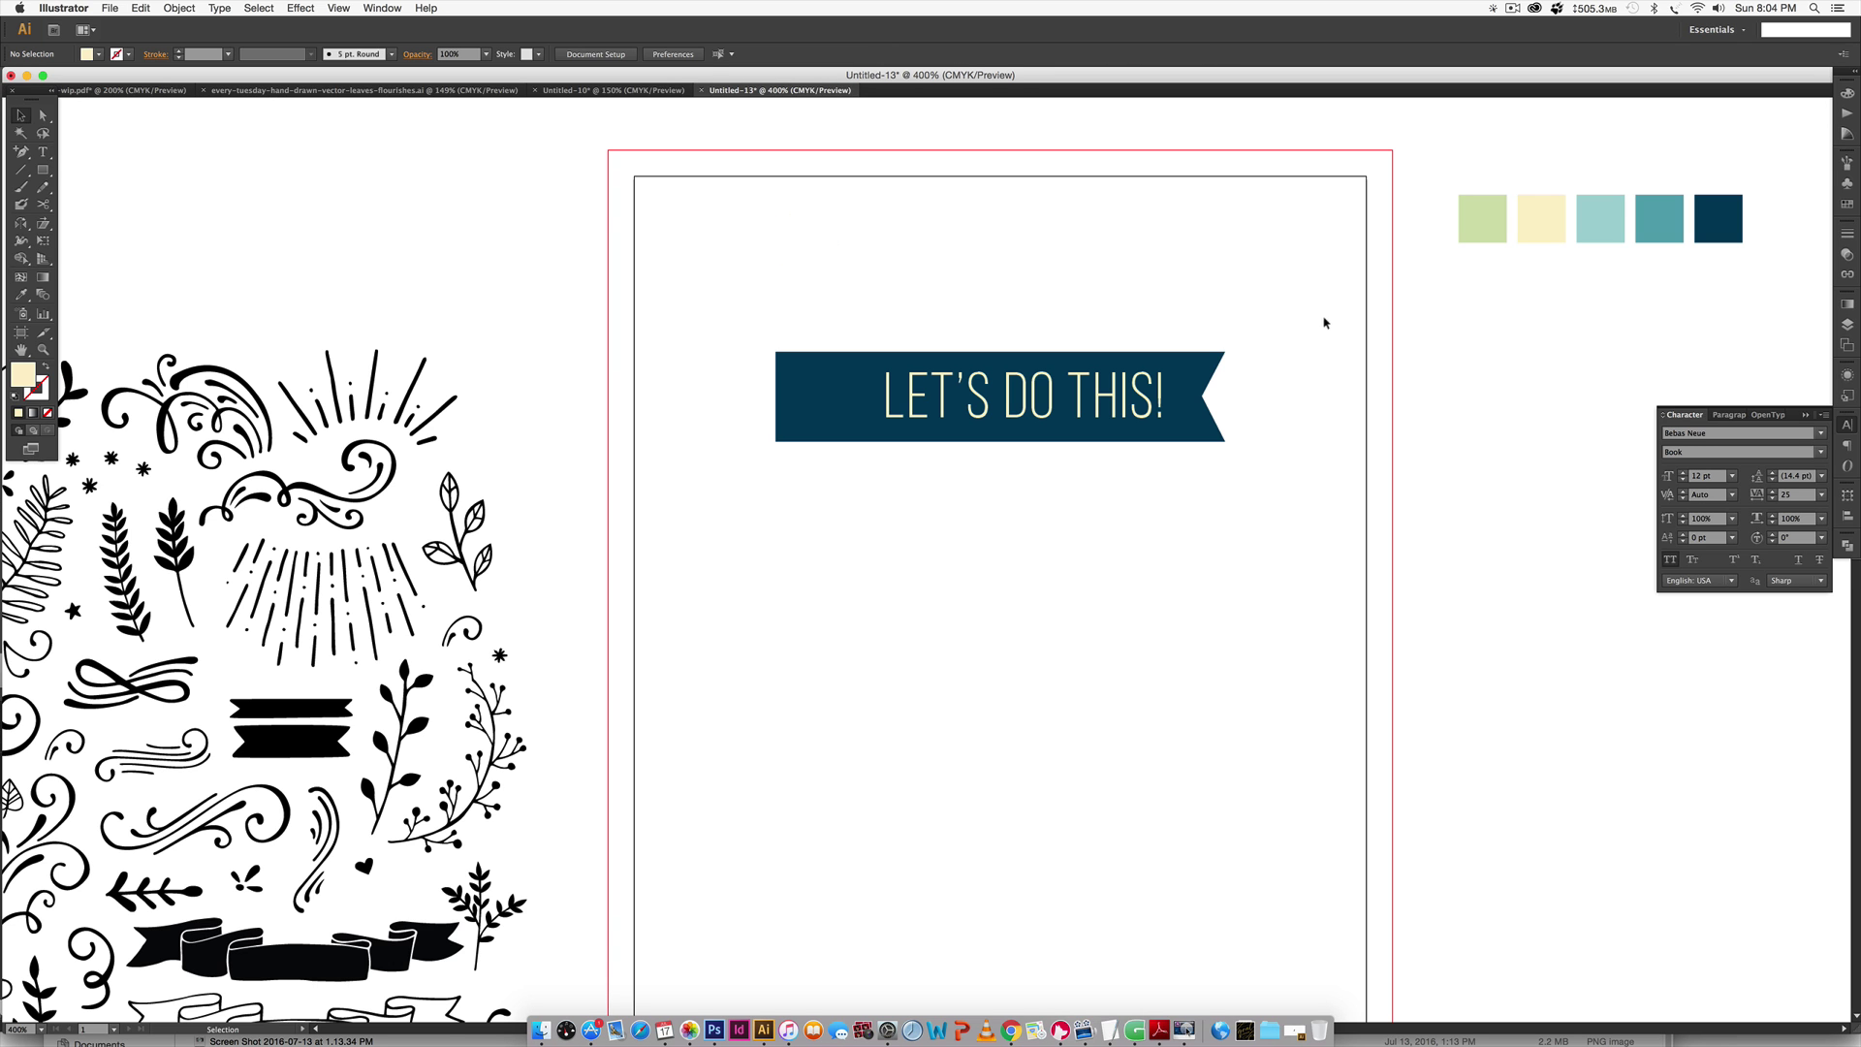
pyautogui.moveTo(1324, 322); pyautogui.dragTo(707, 550)
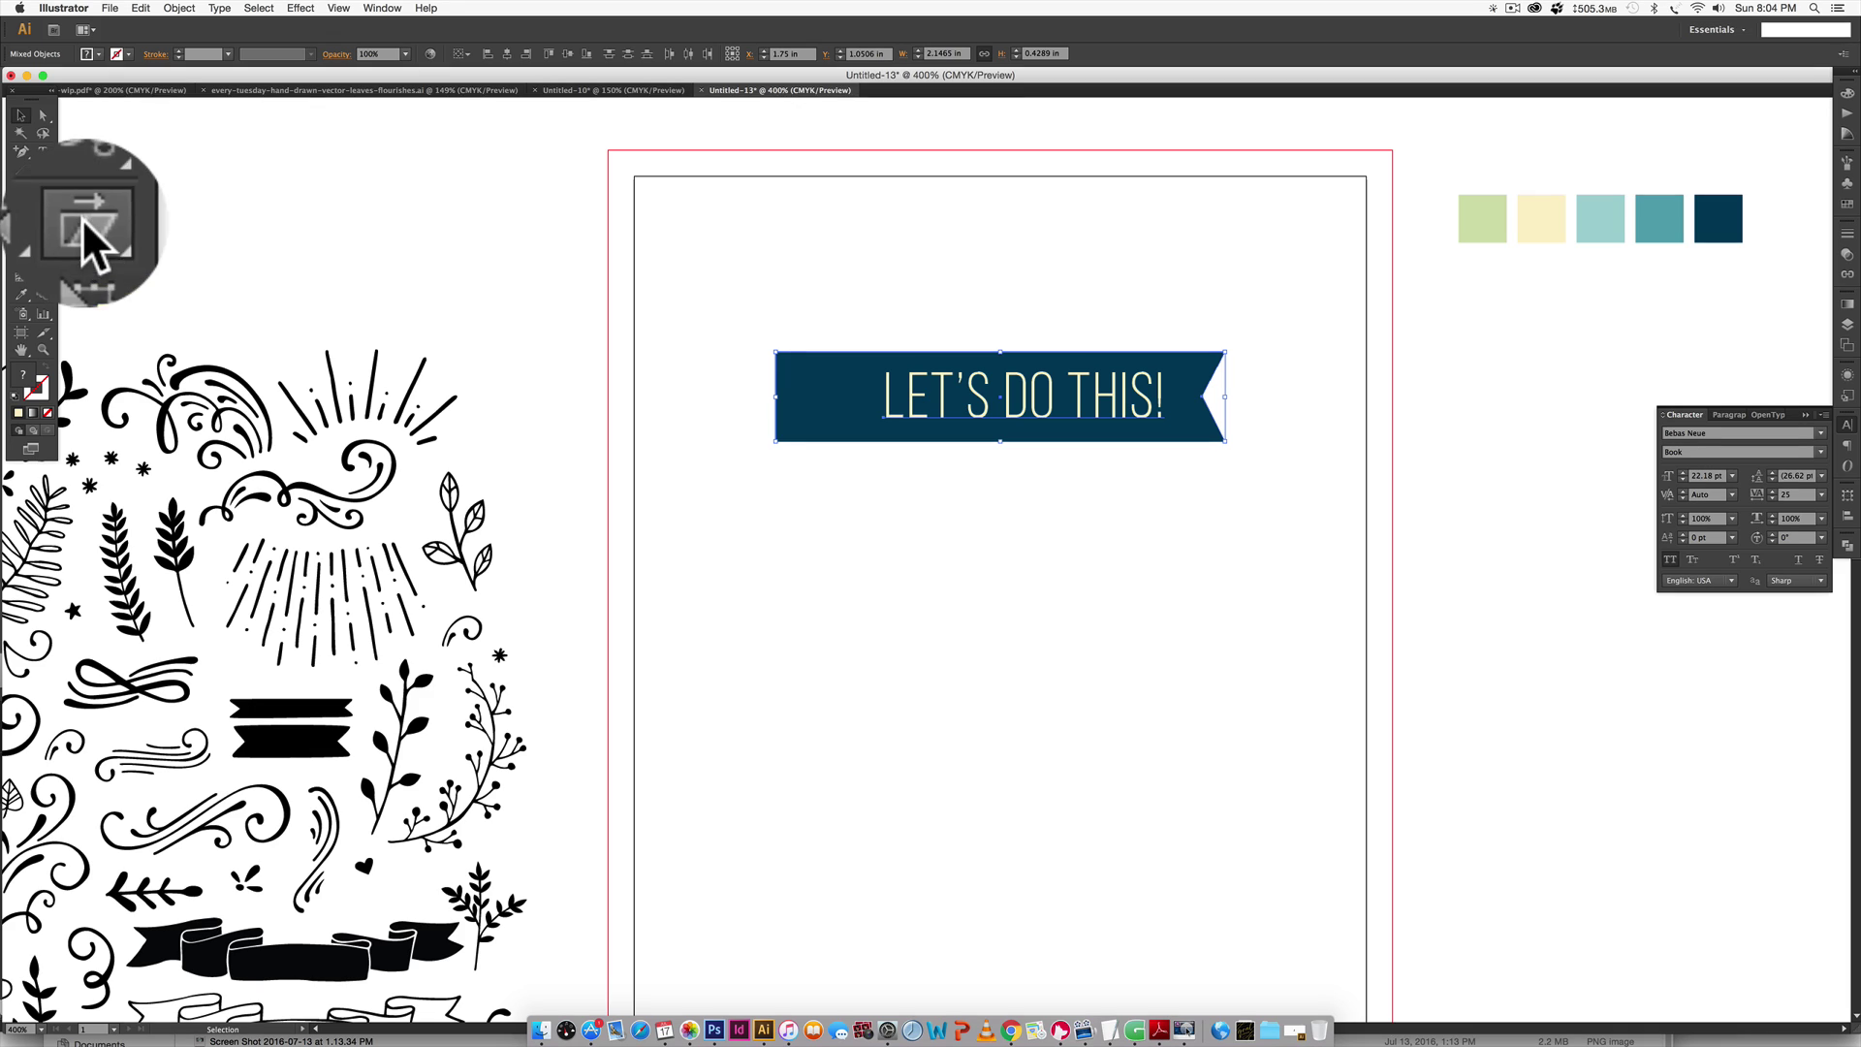
pyautogui.moveTo(42, 223); pyautogui.dragTo(103, 247)
pyautogui.doubleClick(44, 224)
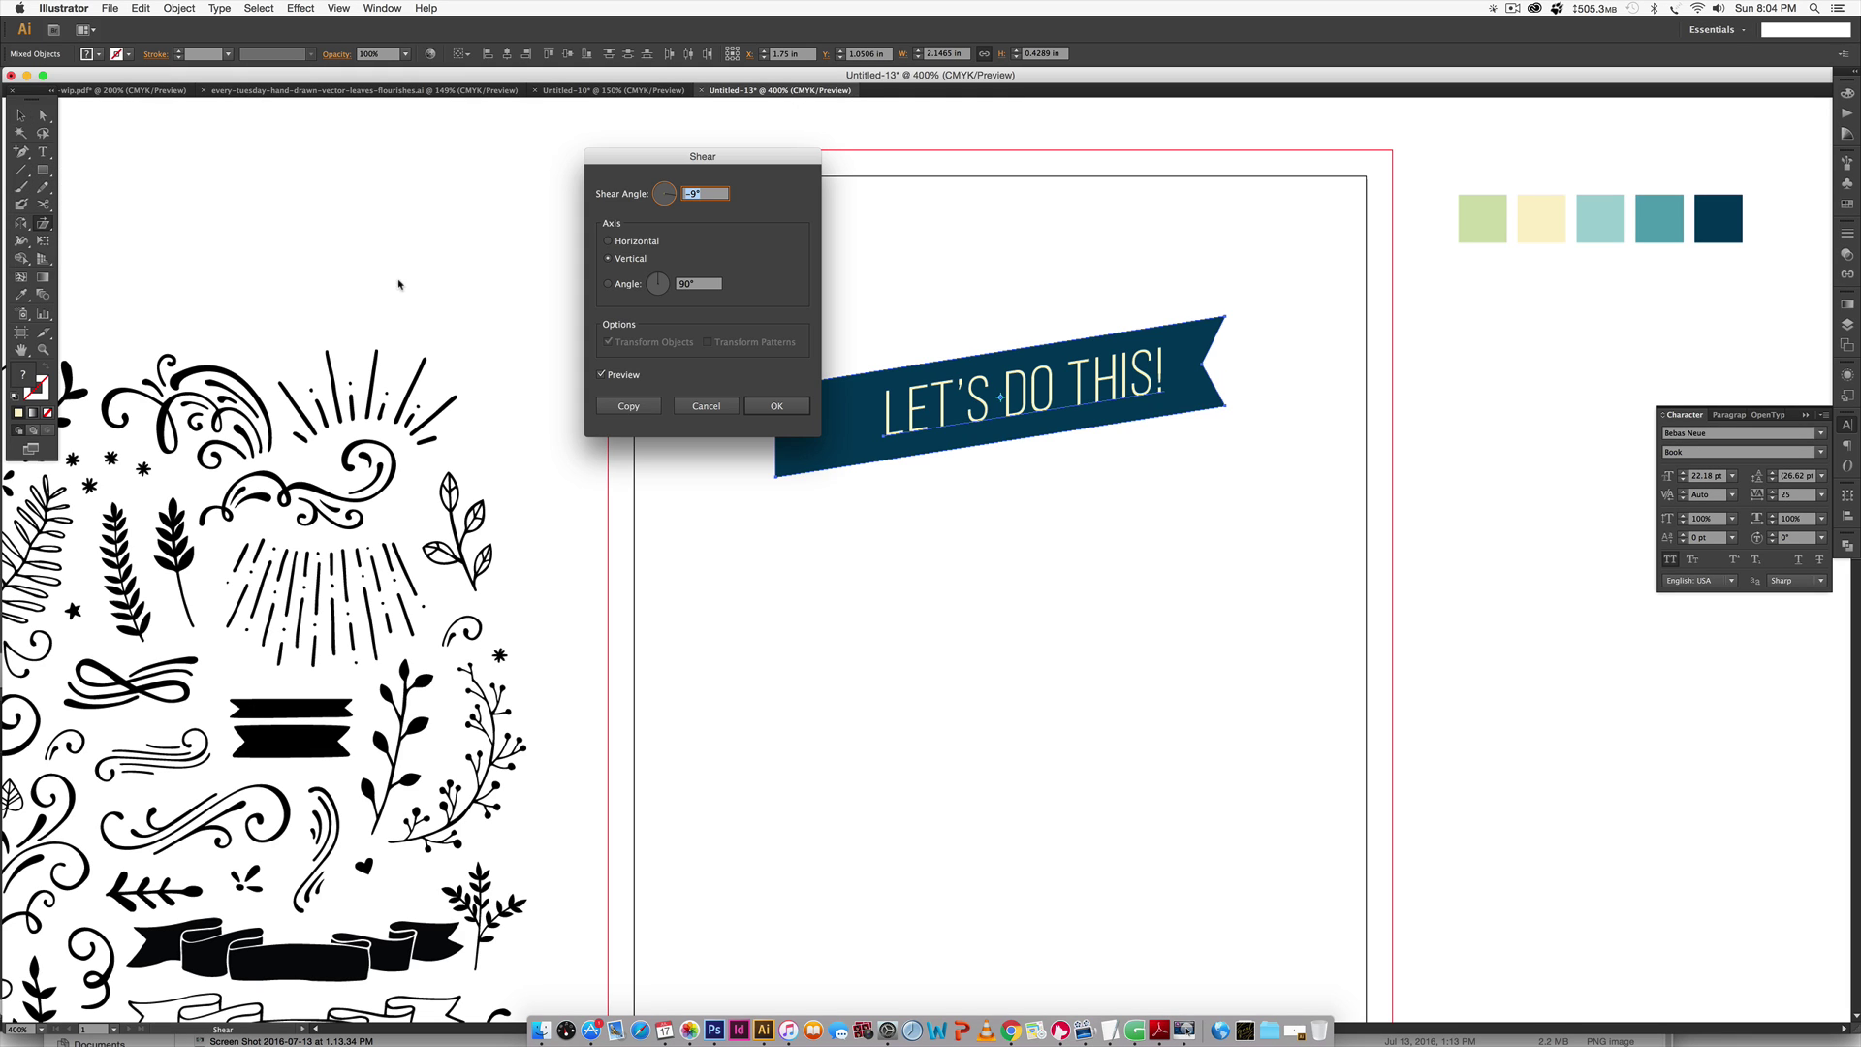
pyautogui.moveTo(707, 165); pyautogui.dragTo(489, 163)
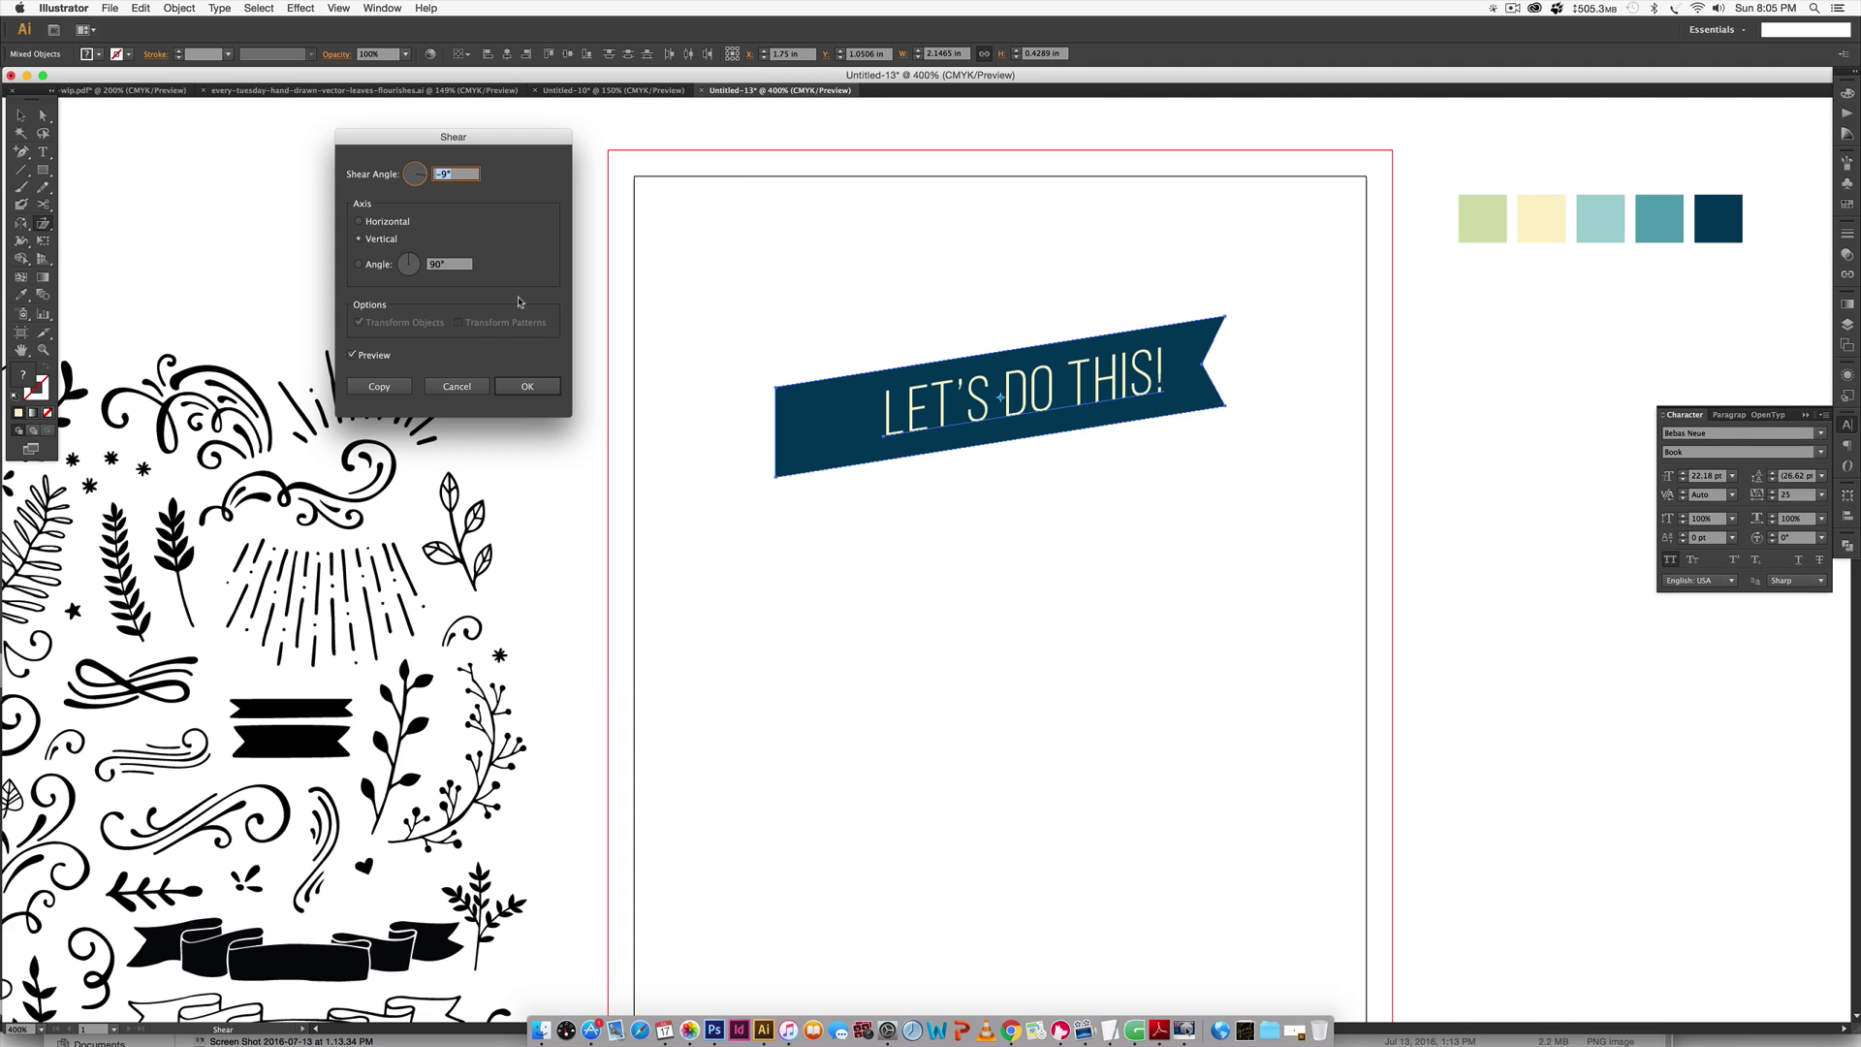
pyautogui.click(527, 387)
pyautogui.press('v')
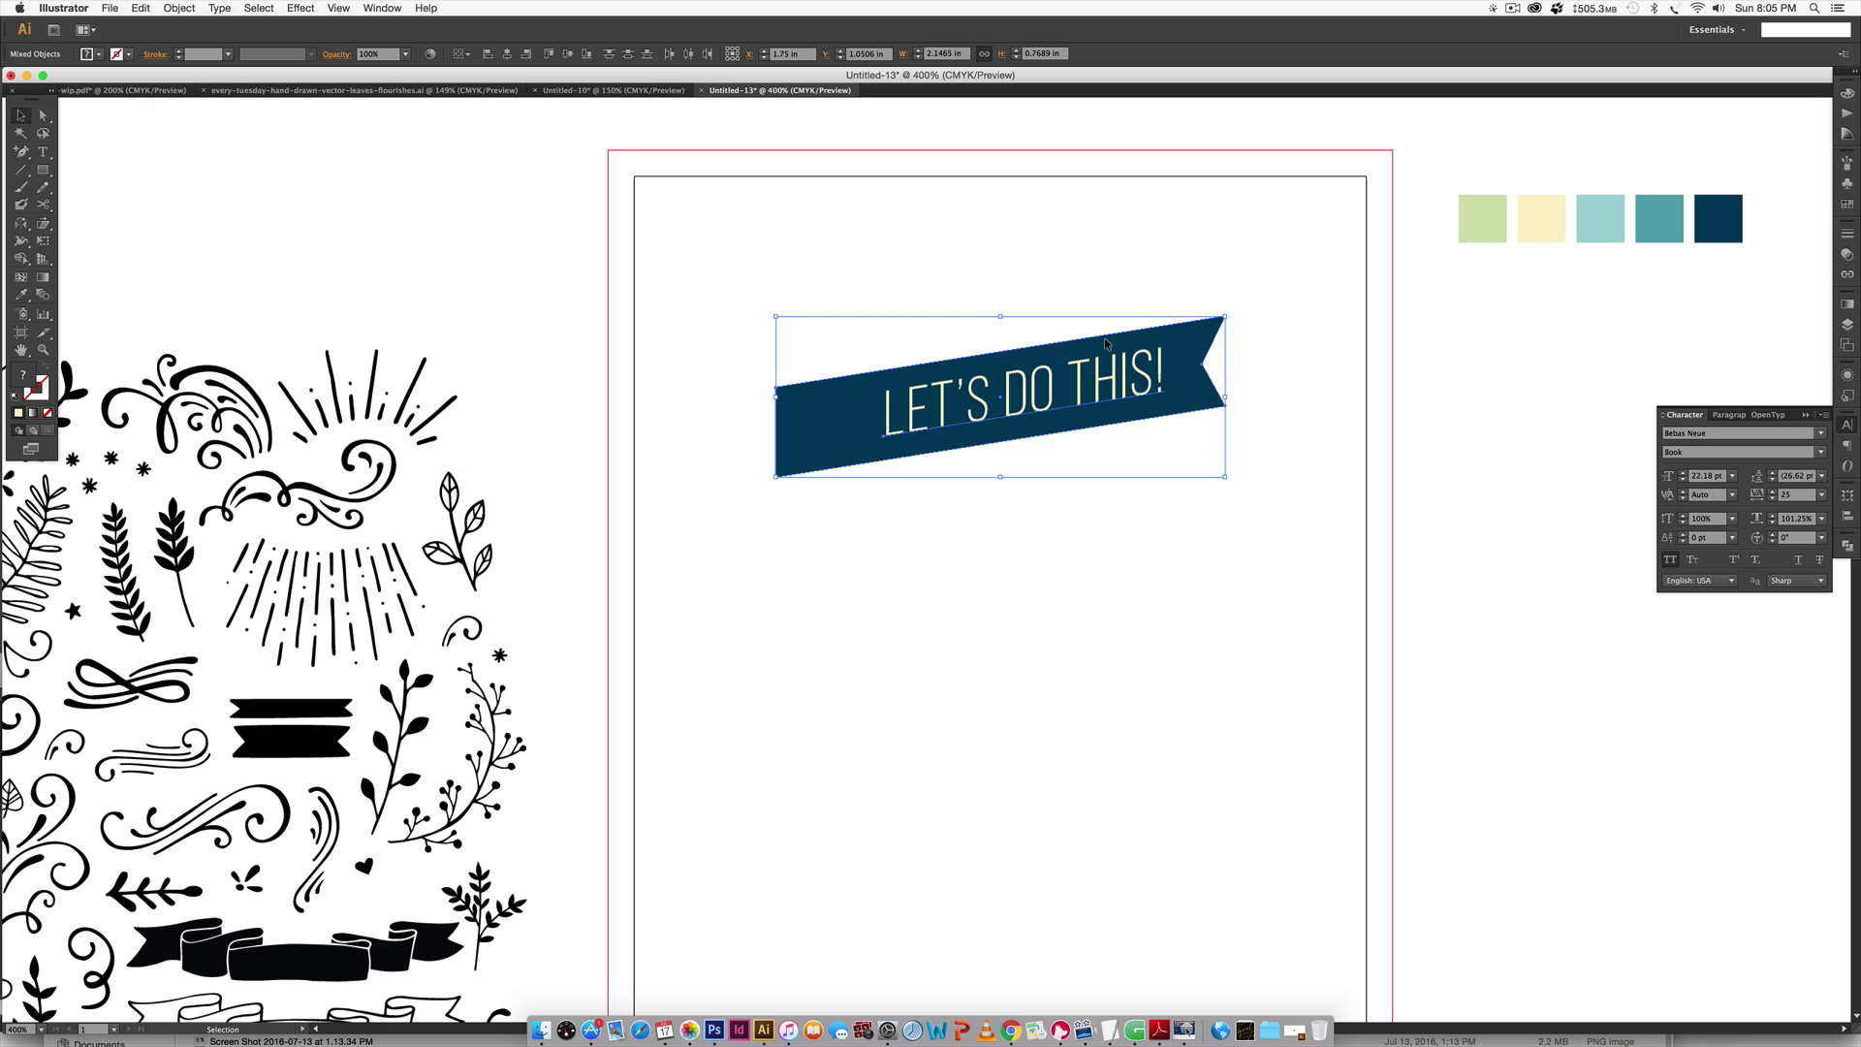
# Move the slanted ribbon with its text up and left until its straight end extends past the artboard's left bleed line.
pyautogui.moveTo(1144, 387); pyautogui.dragTo(977, 333)
pyautogui.click(1029, 502)
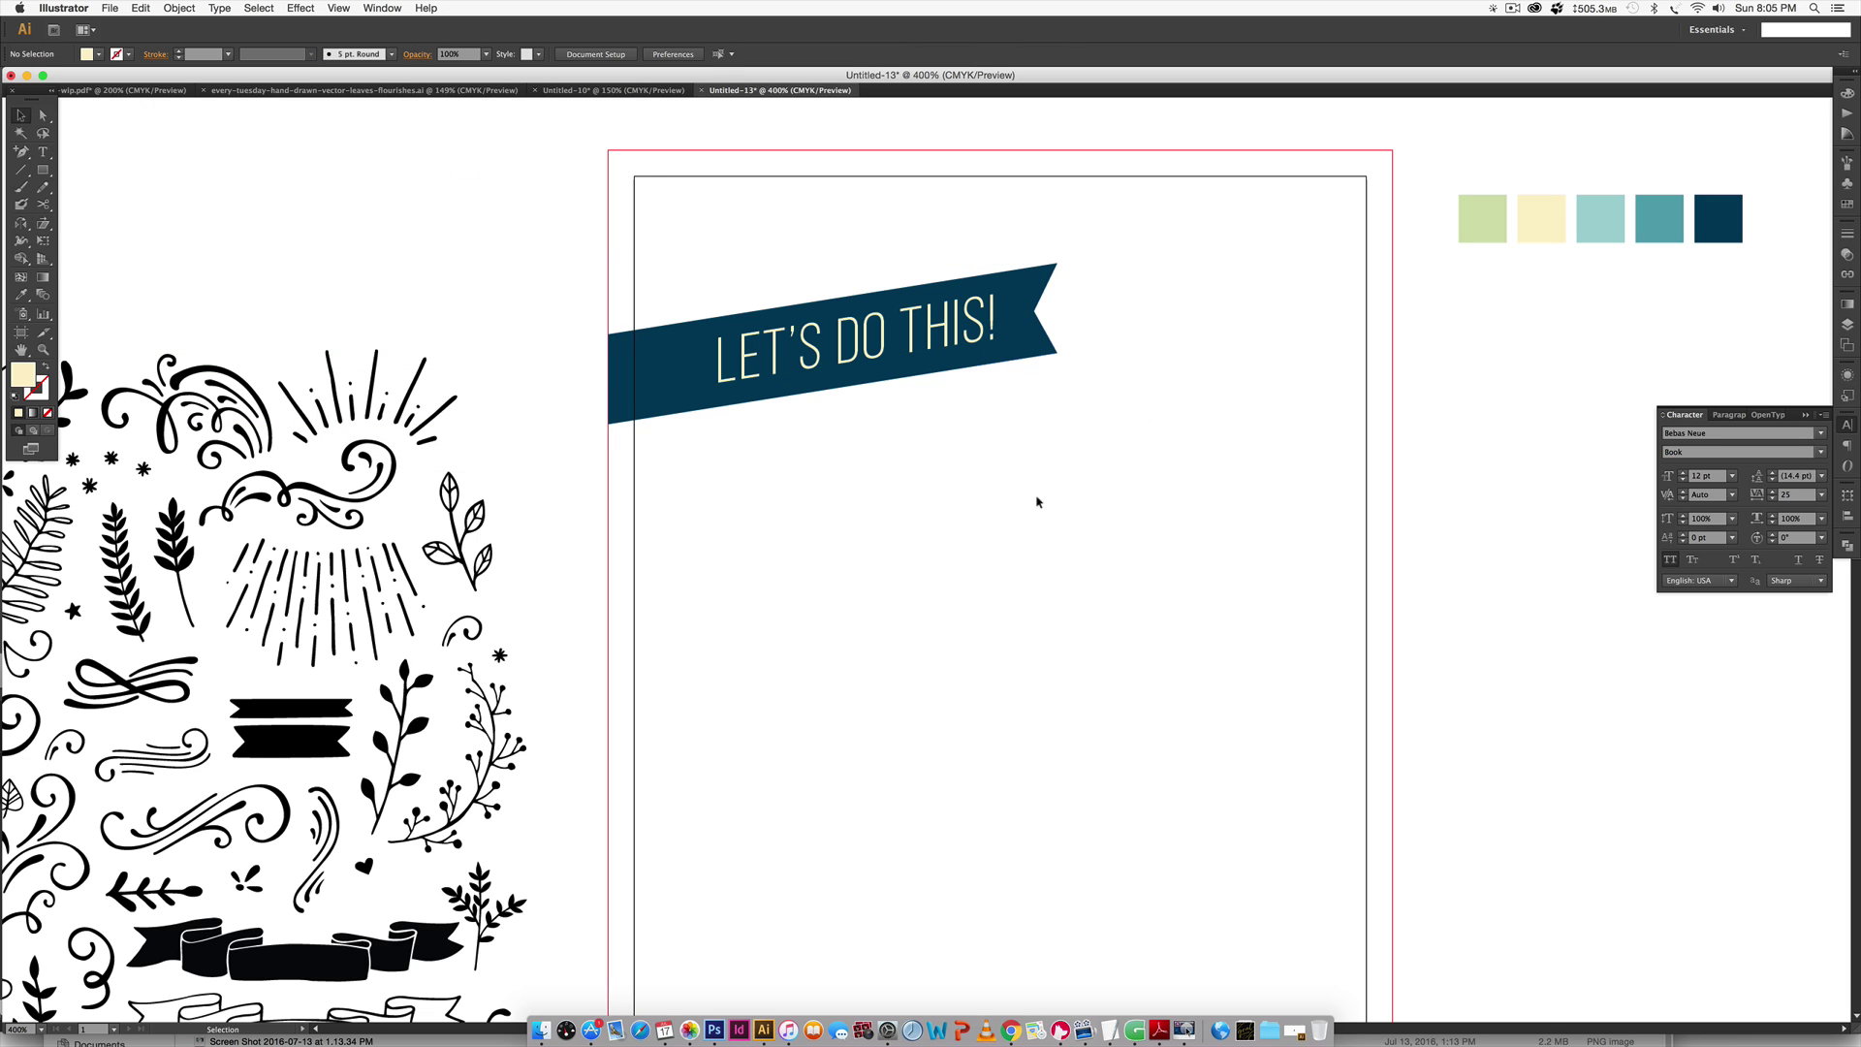
pyautogui.click(945, 325)
pyautogui.moveTo(945, 325); pyautogui.dragTo(918, 325)
pyautogui.click(1163, 546)
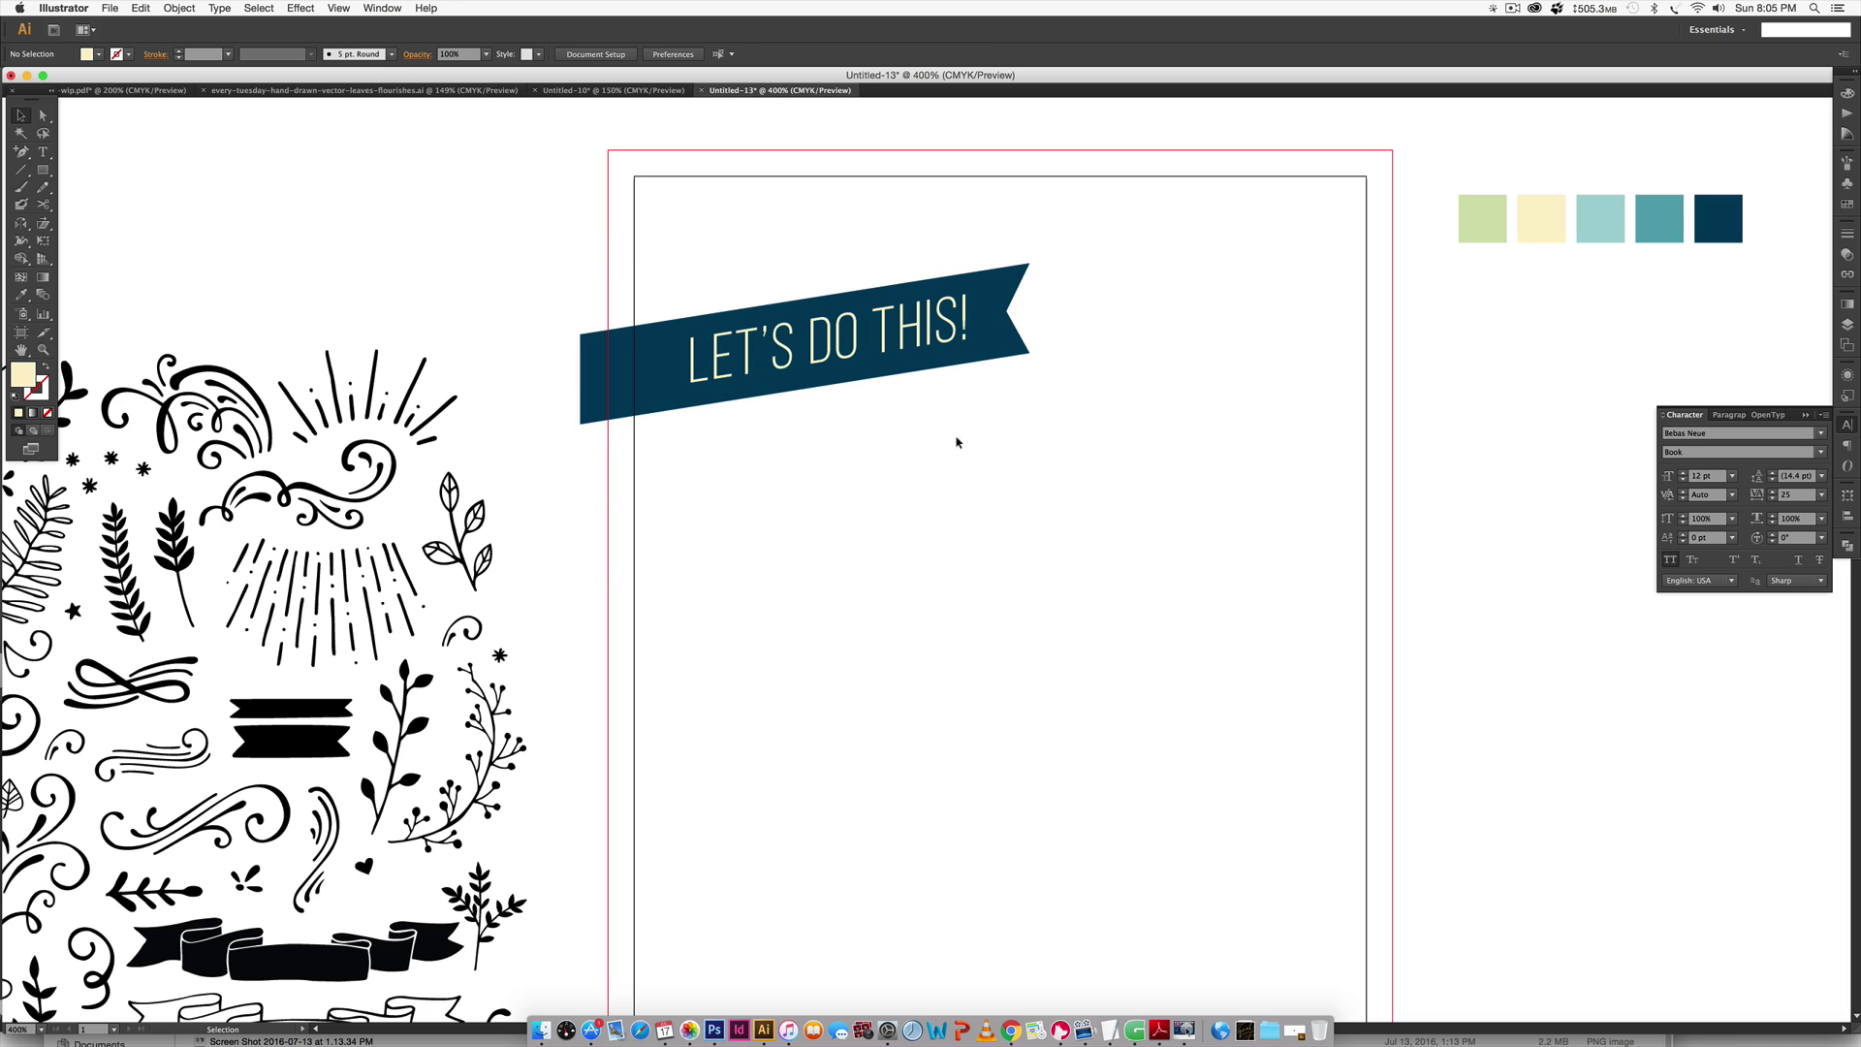
pyautogui.moveTo(956, 442); pyautogui.dragTo(876, 332)
pyautogui.click(1014, 637)
# Following the finished to-do list design, arrange curled flourishes, teardrop accents and a rotated leaf sprig beneath the ribbon.
pyautogui.press('super+minus')
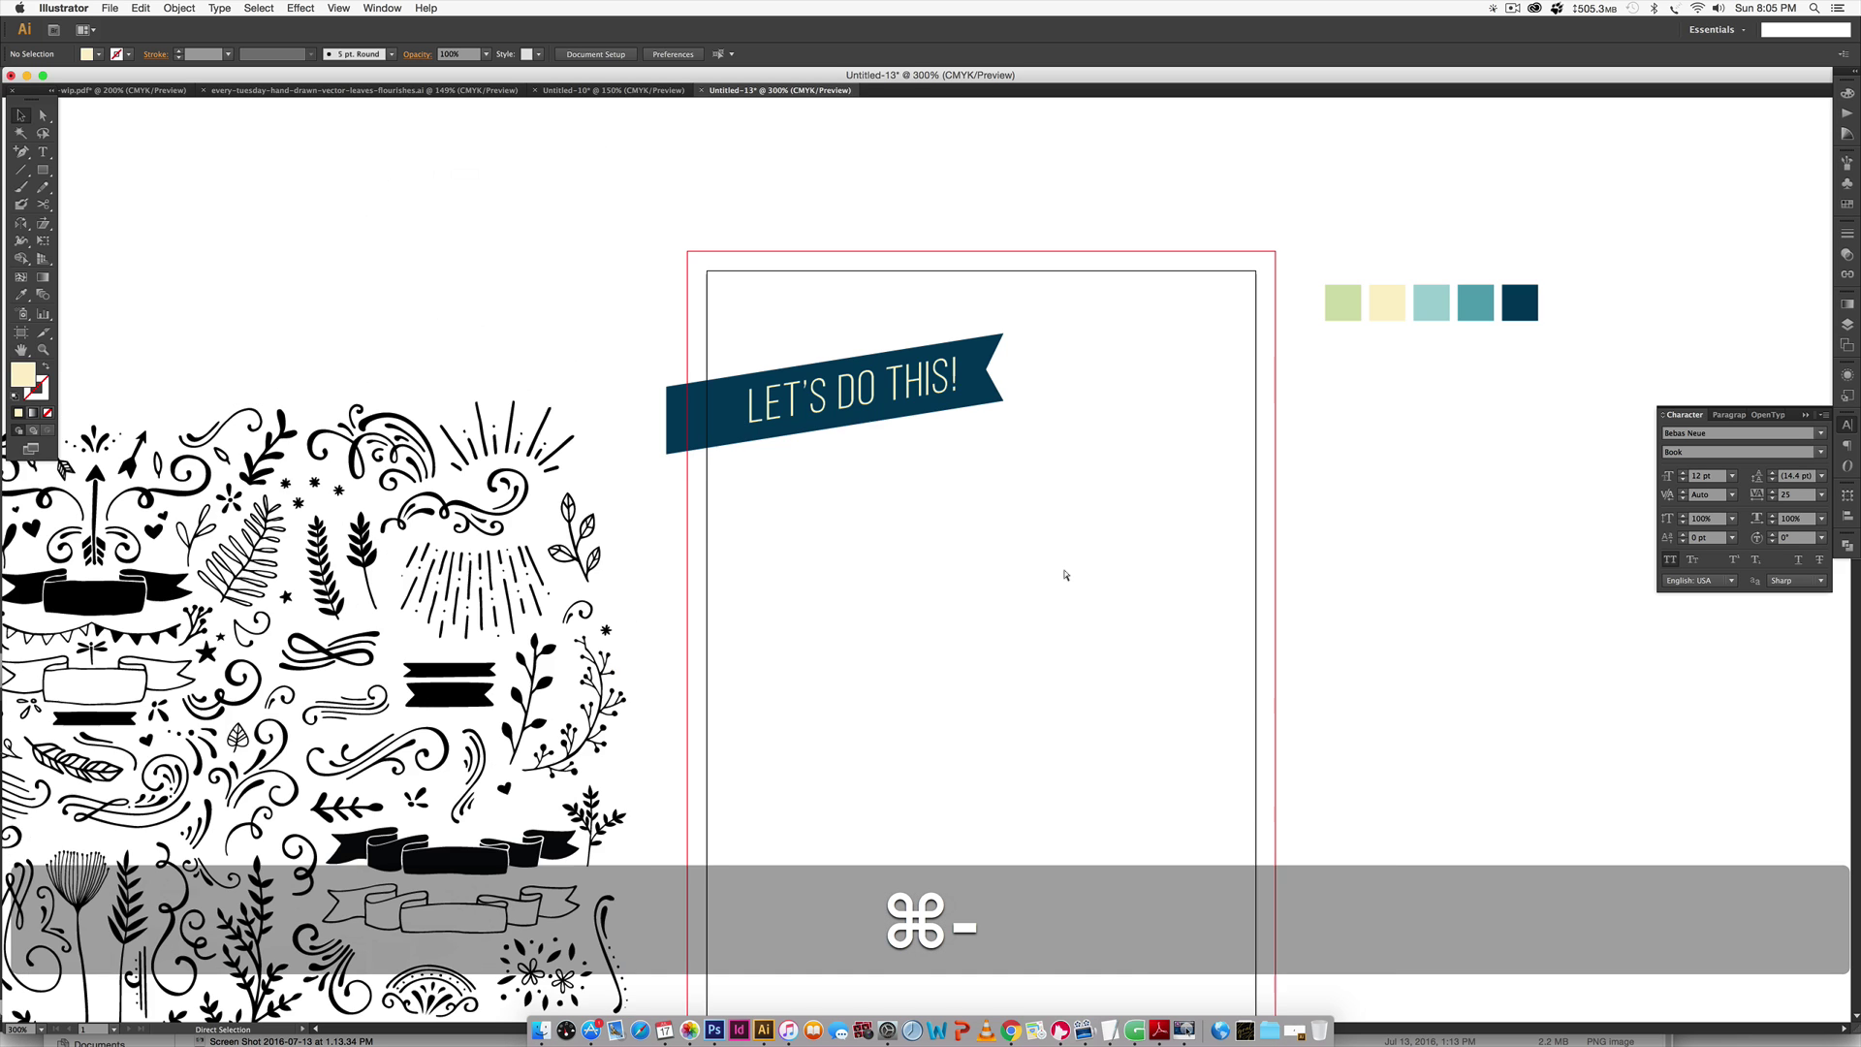
pyautogui.press('super+minus')
pyautogui.press('space')
pyautogui.moveTo(951, 731); pyautogui.dragTo(989, 520)
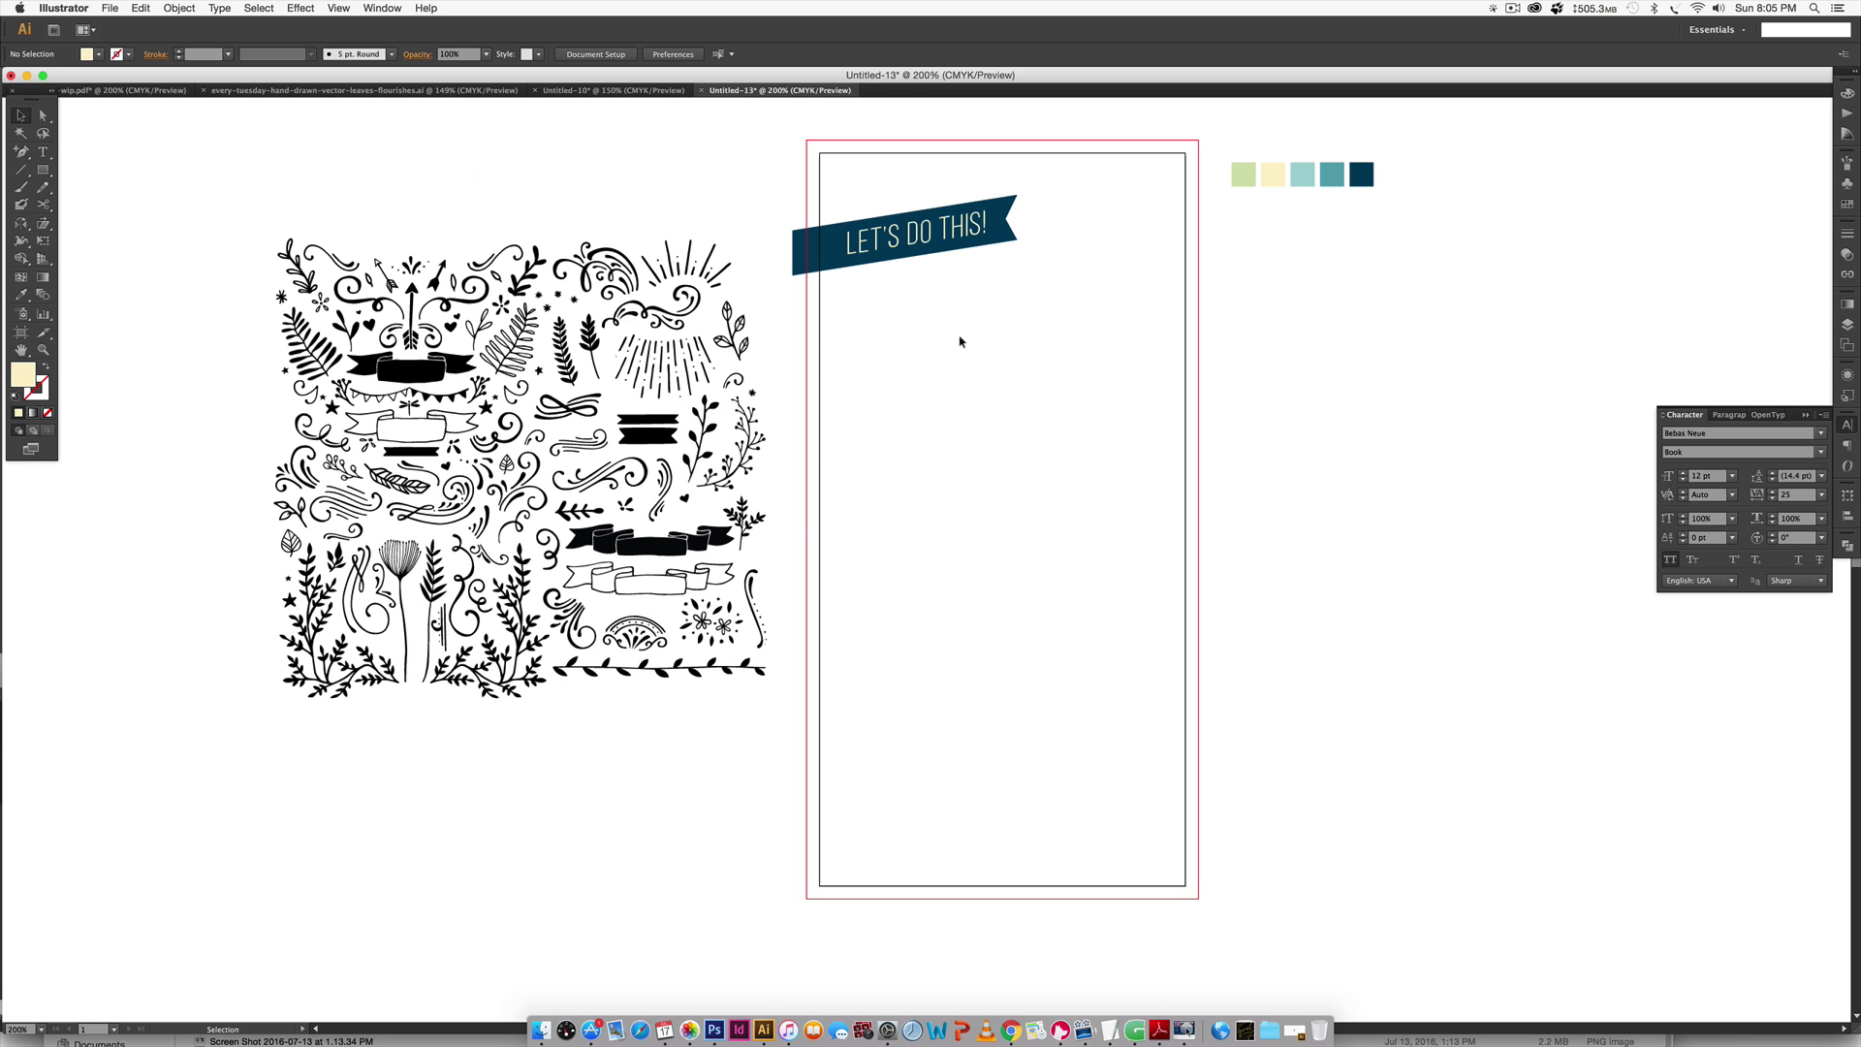
pyautogui.click(73, 90)
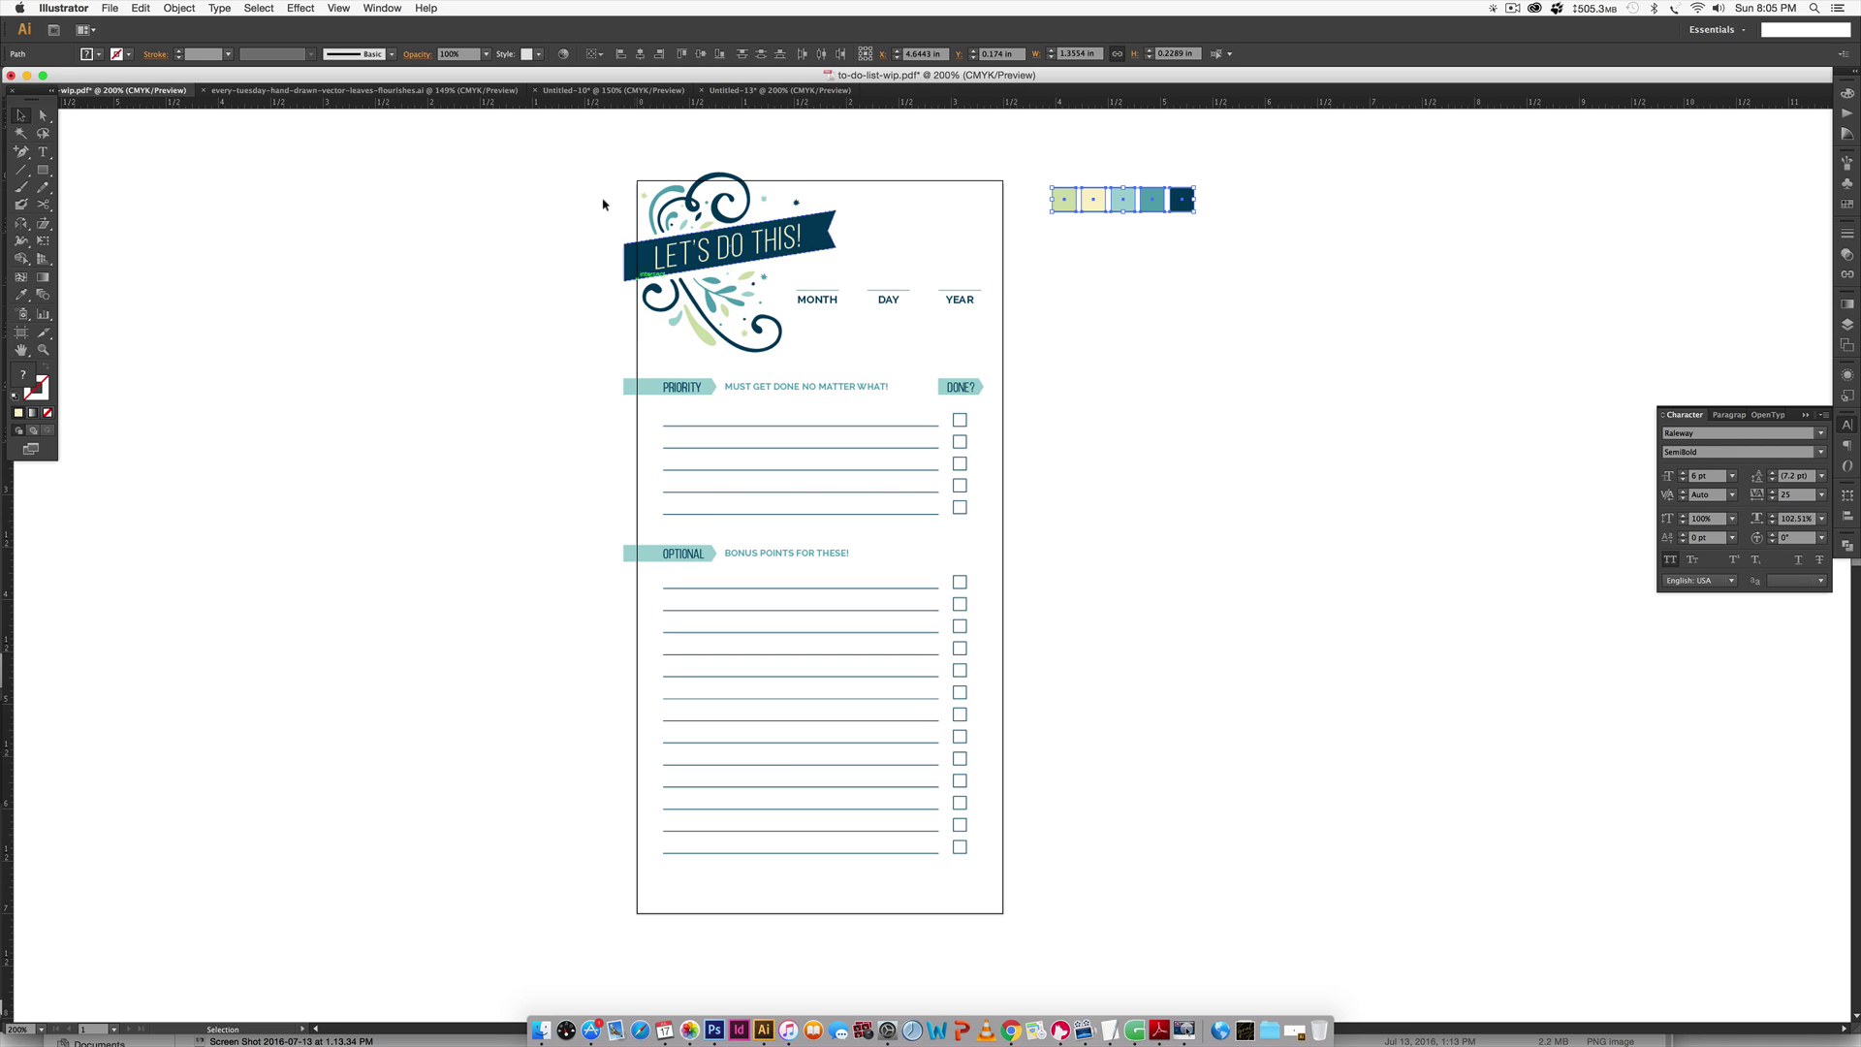
pyautogui.click(776, 92)
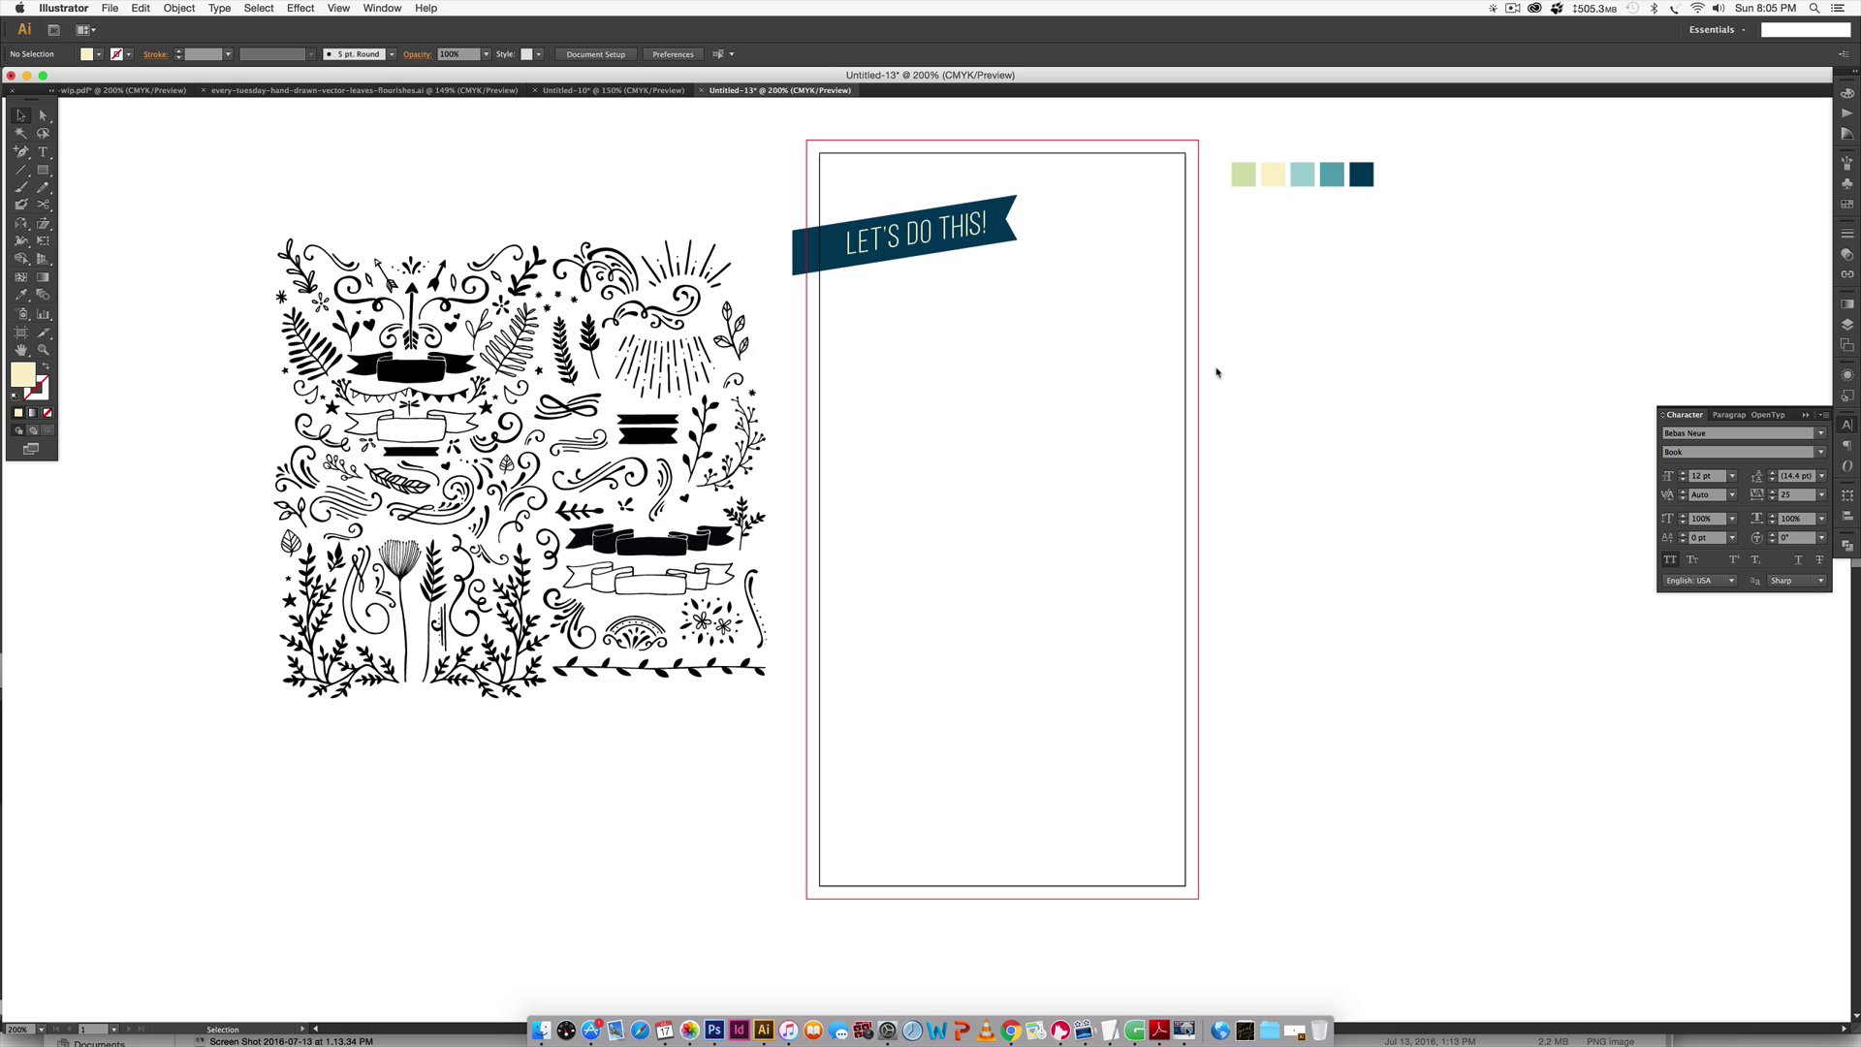
pyautogui.press('super+equal')
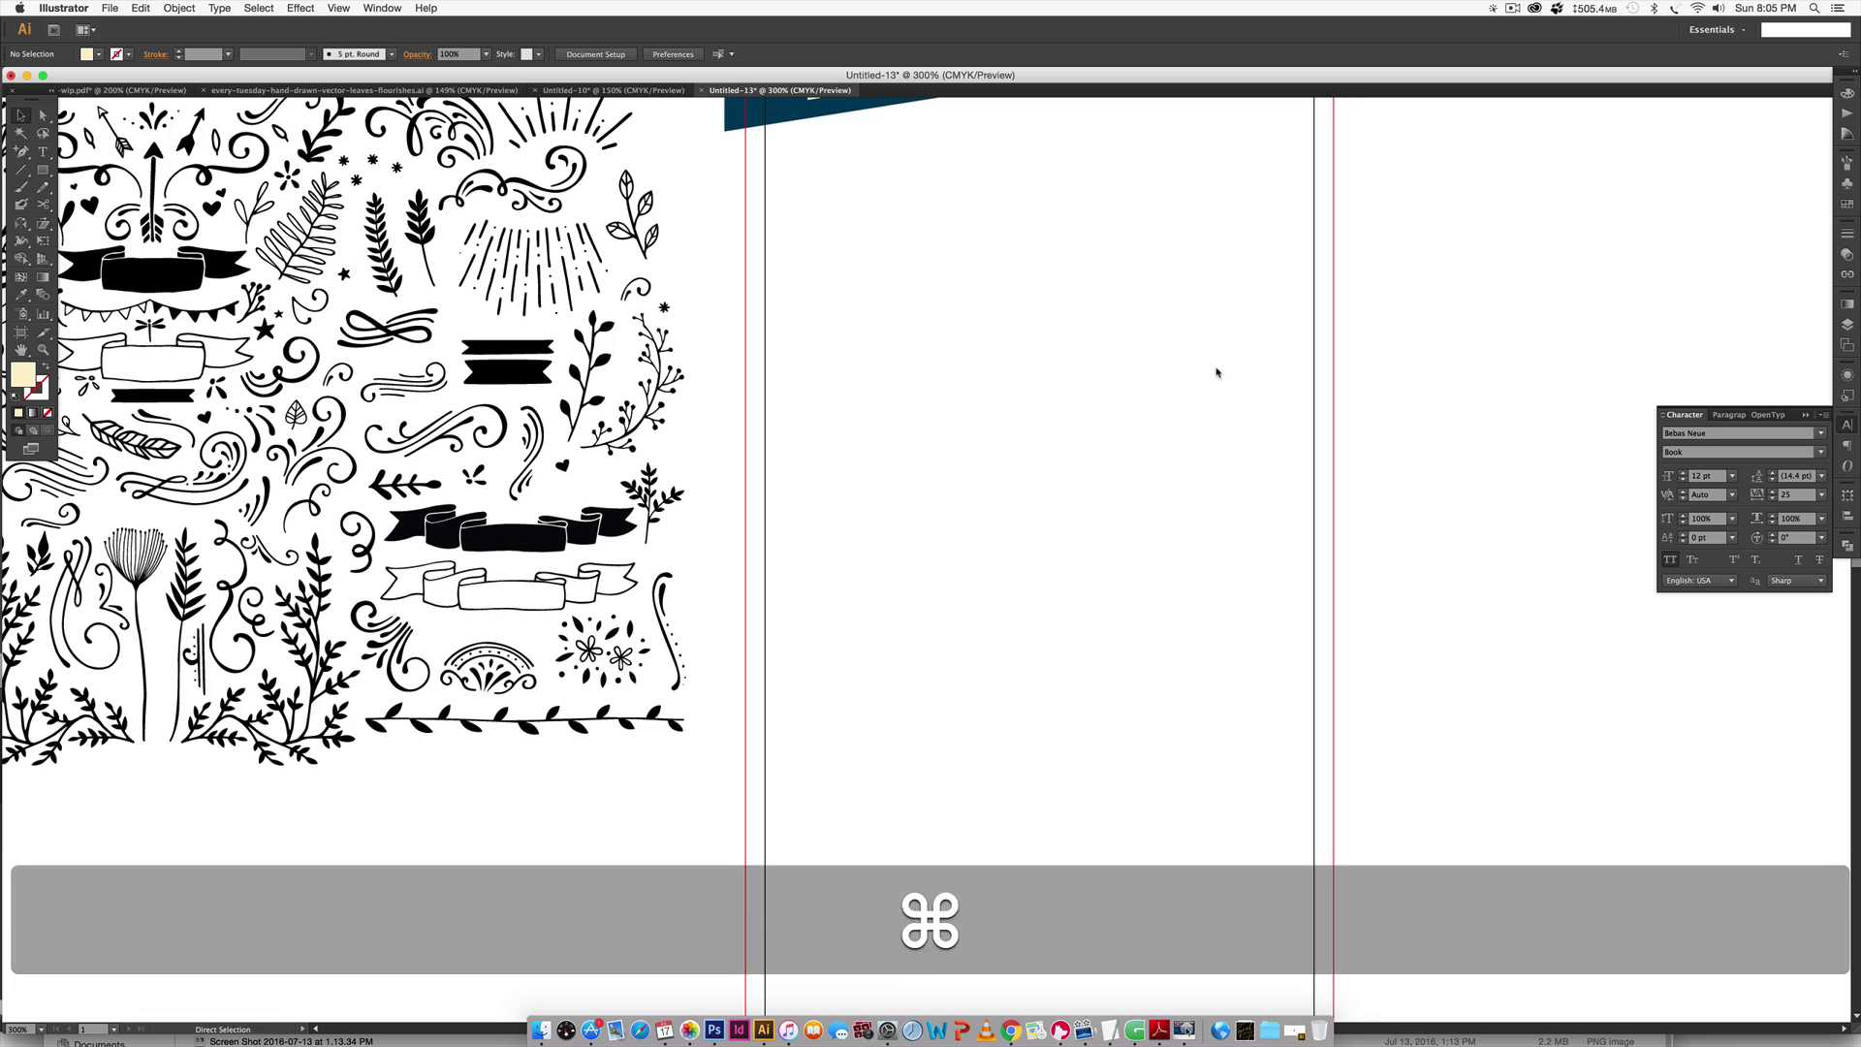
pyautogui.moveTo(1204, 282); pyautogui.dragTo(1438, 282)
pyautogui.keyDown('shift'); pyautogui.click(1096, 237); pyautogui.keyUp('shift')
pyautogui.press('super+minus')
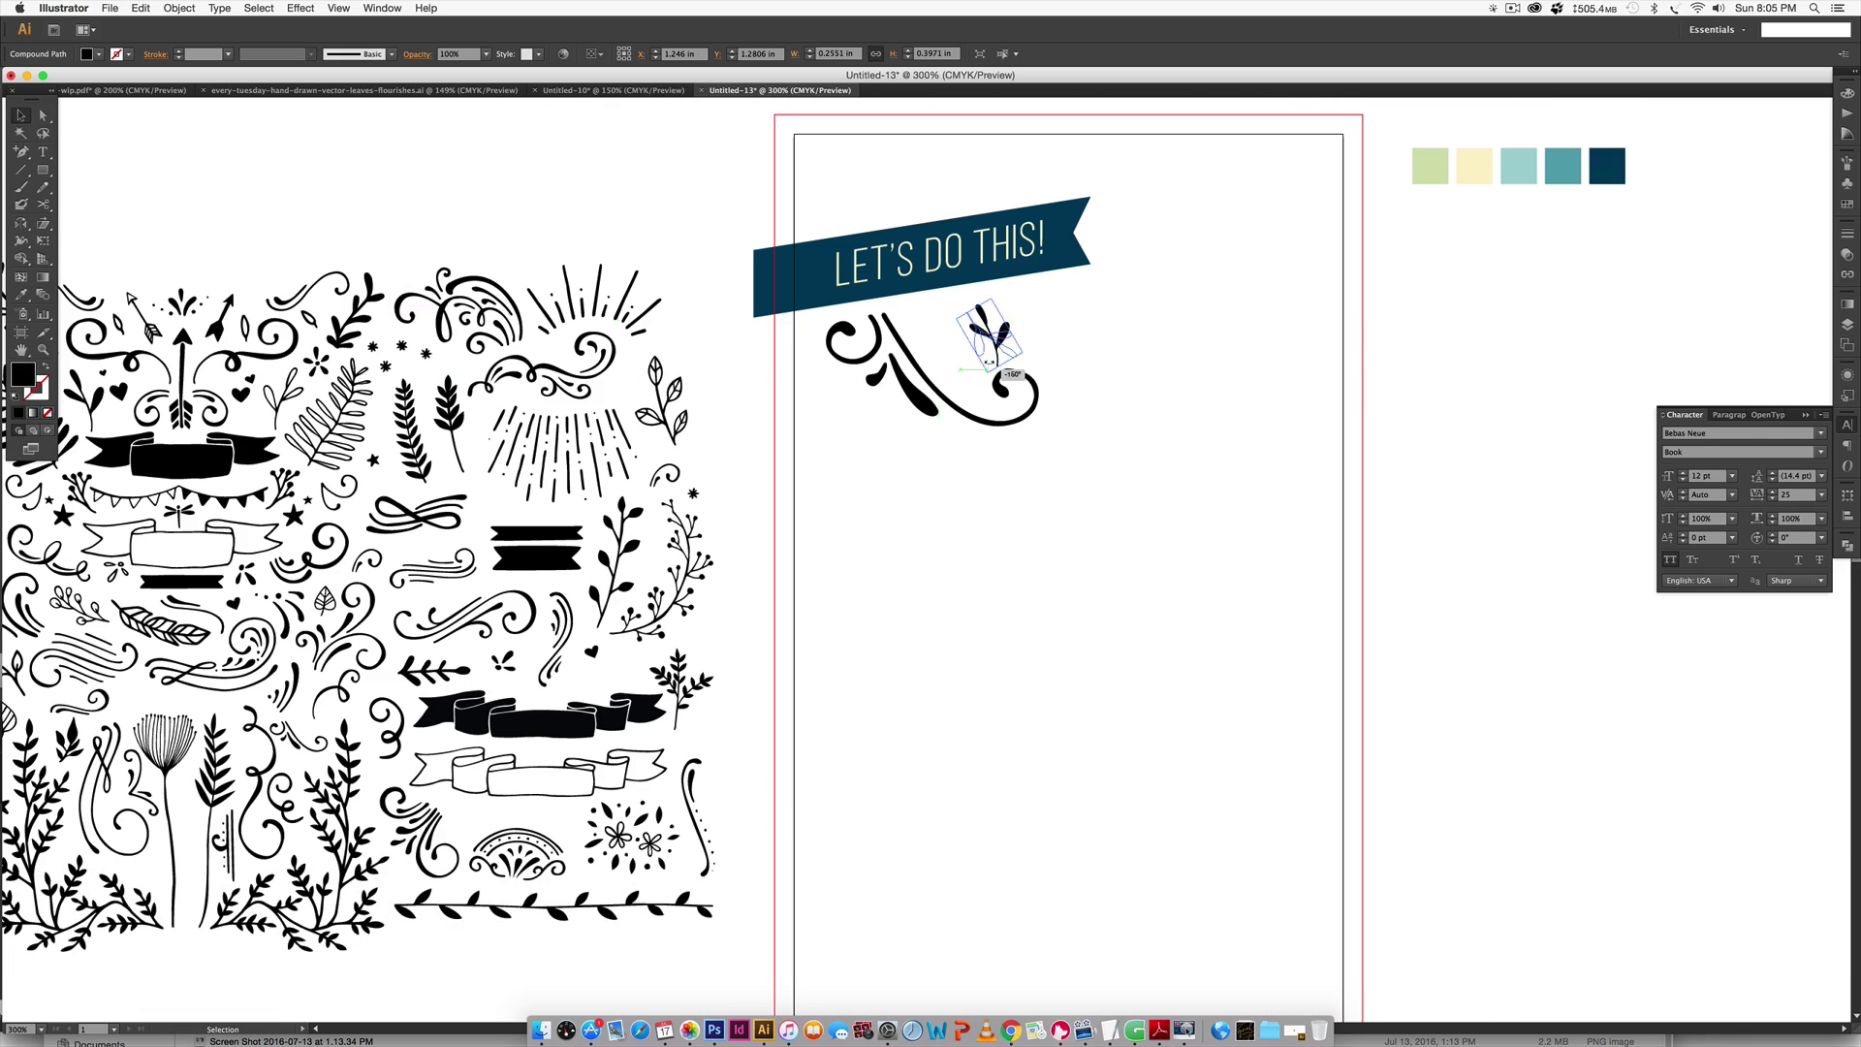
# Fill out the leaf sprig beneath the ribbon and place copies of the flower cluster and a curled swirl on the artboard.
pyautogui.press('super+equal')
pyautogui.click(771, 181)
pyautogui.moveTo(770, 181); pyautogui.dragTo(903, 222)
pyautogui.moveTo(761, 698); pyautogui.dragTo(615, 794)
pyautogui.press('super+minus')
pyautogui.press('super+v')
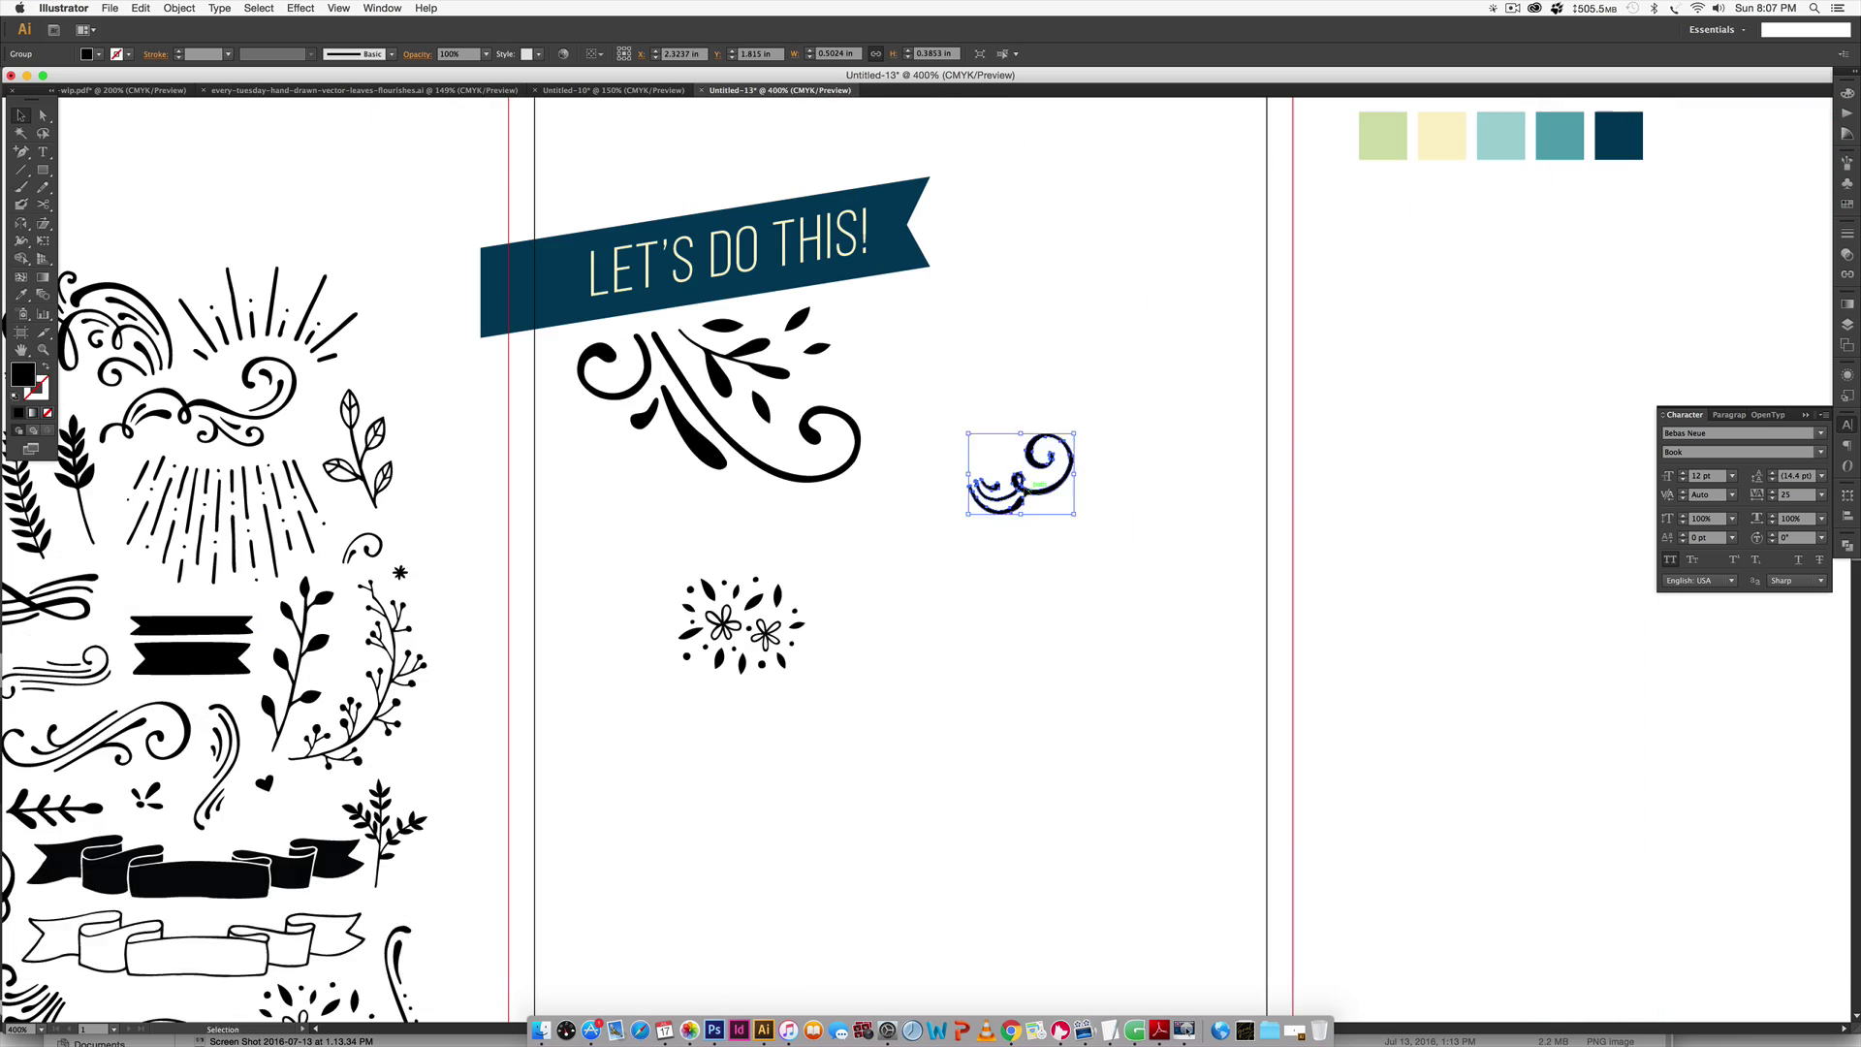
# Set the enlarged curled swirl above the ribbon and scatter leaves and dots copied from the flower cluster around the flourishes.
pyautogui.moveTo(999, 475); pyautogui.dragTo(767, 213)
pyautogui.moveTo(712, 766); pyautogui.dragTo(760, 482)
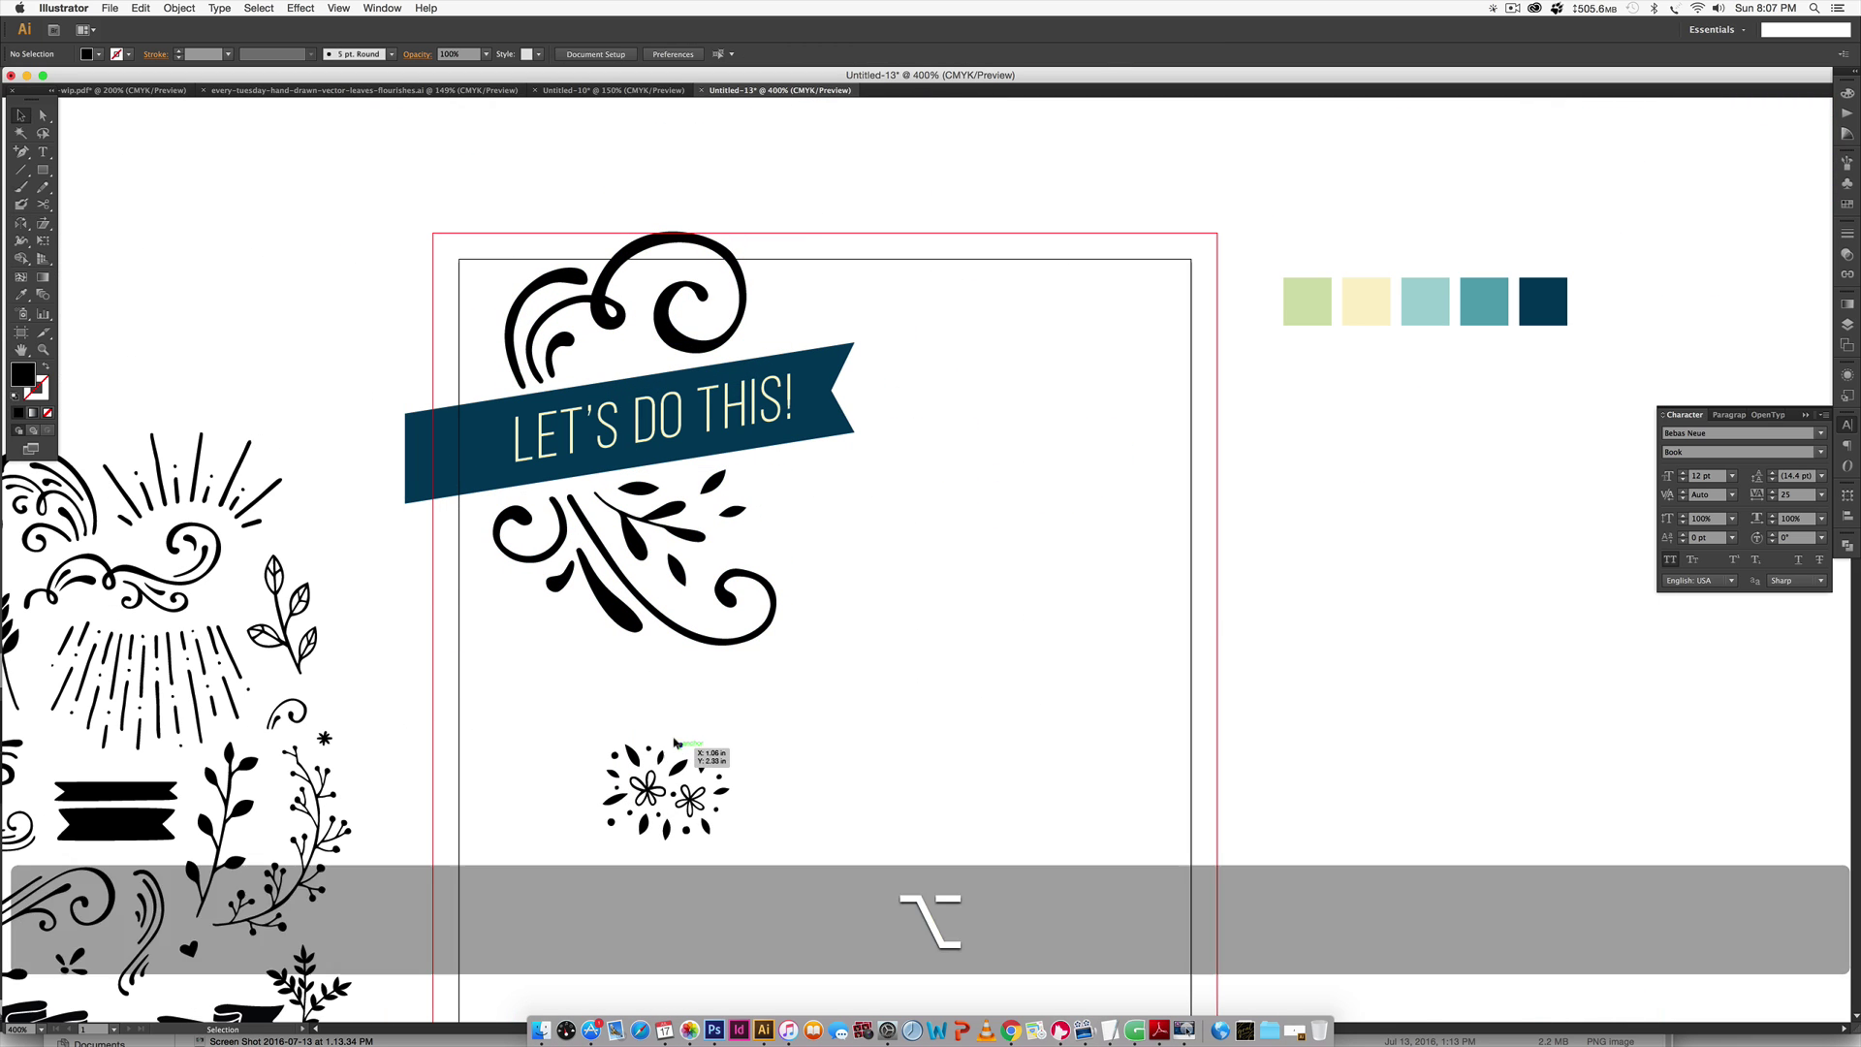
pyautogui.moveTo(691, 609); pyautogui.dragTo(641, 465)
pyautogui.moveTo(641, 466); pyautogui.dragTo(648, 351)
# Place copies of the small asterisk star around the flourishes above and below the ribbon.
pyautogui.press('super+equal')
pyautogui.moveTo(793, 288); pyautogui.dragTo(795, 291)
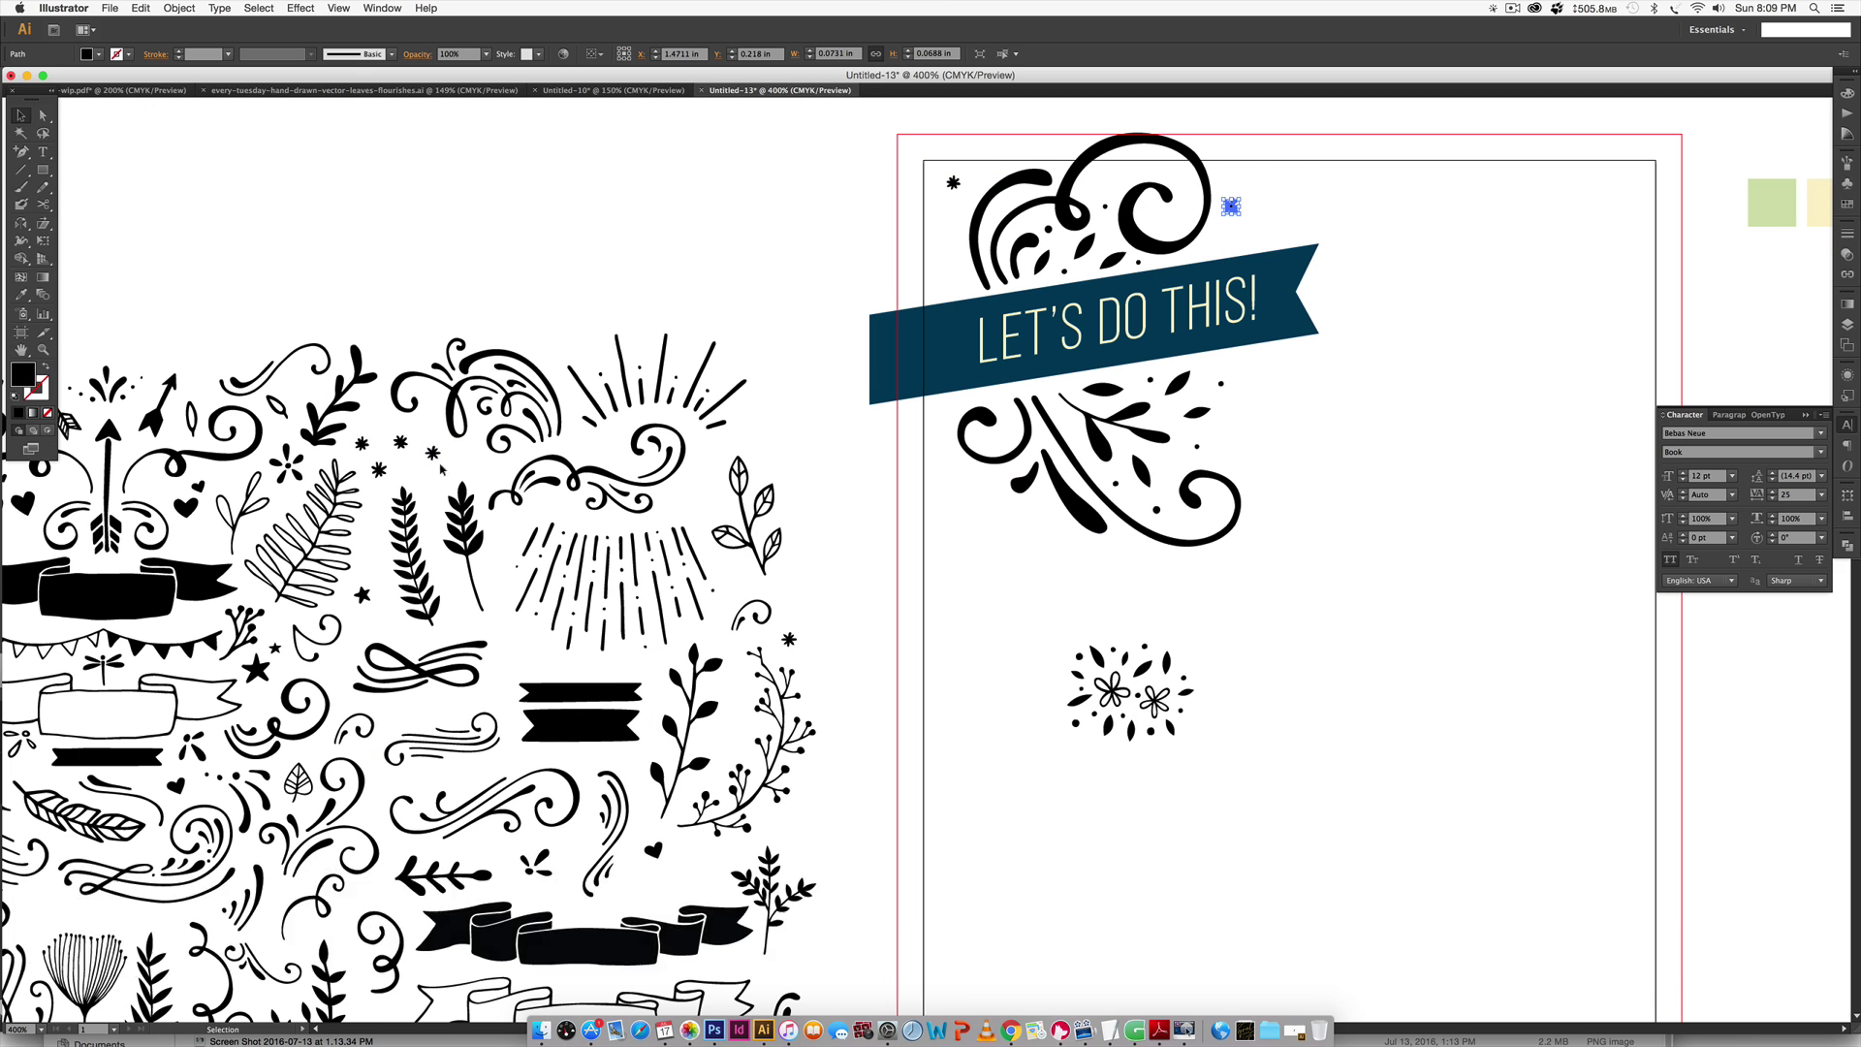
pyautogui.moveTo(1231, 206); pyautogui.dragTo(1270, 382)
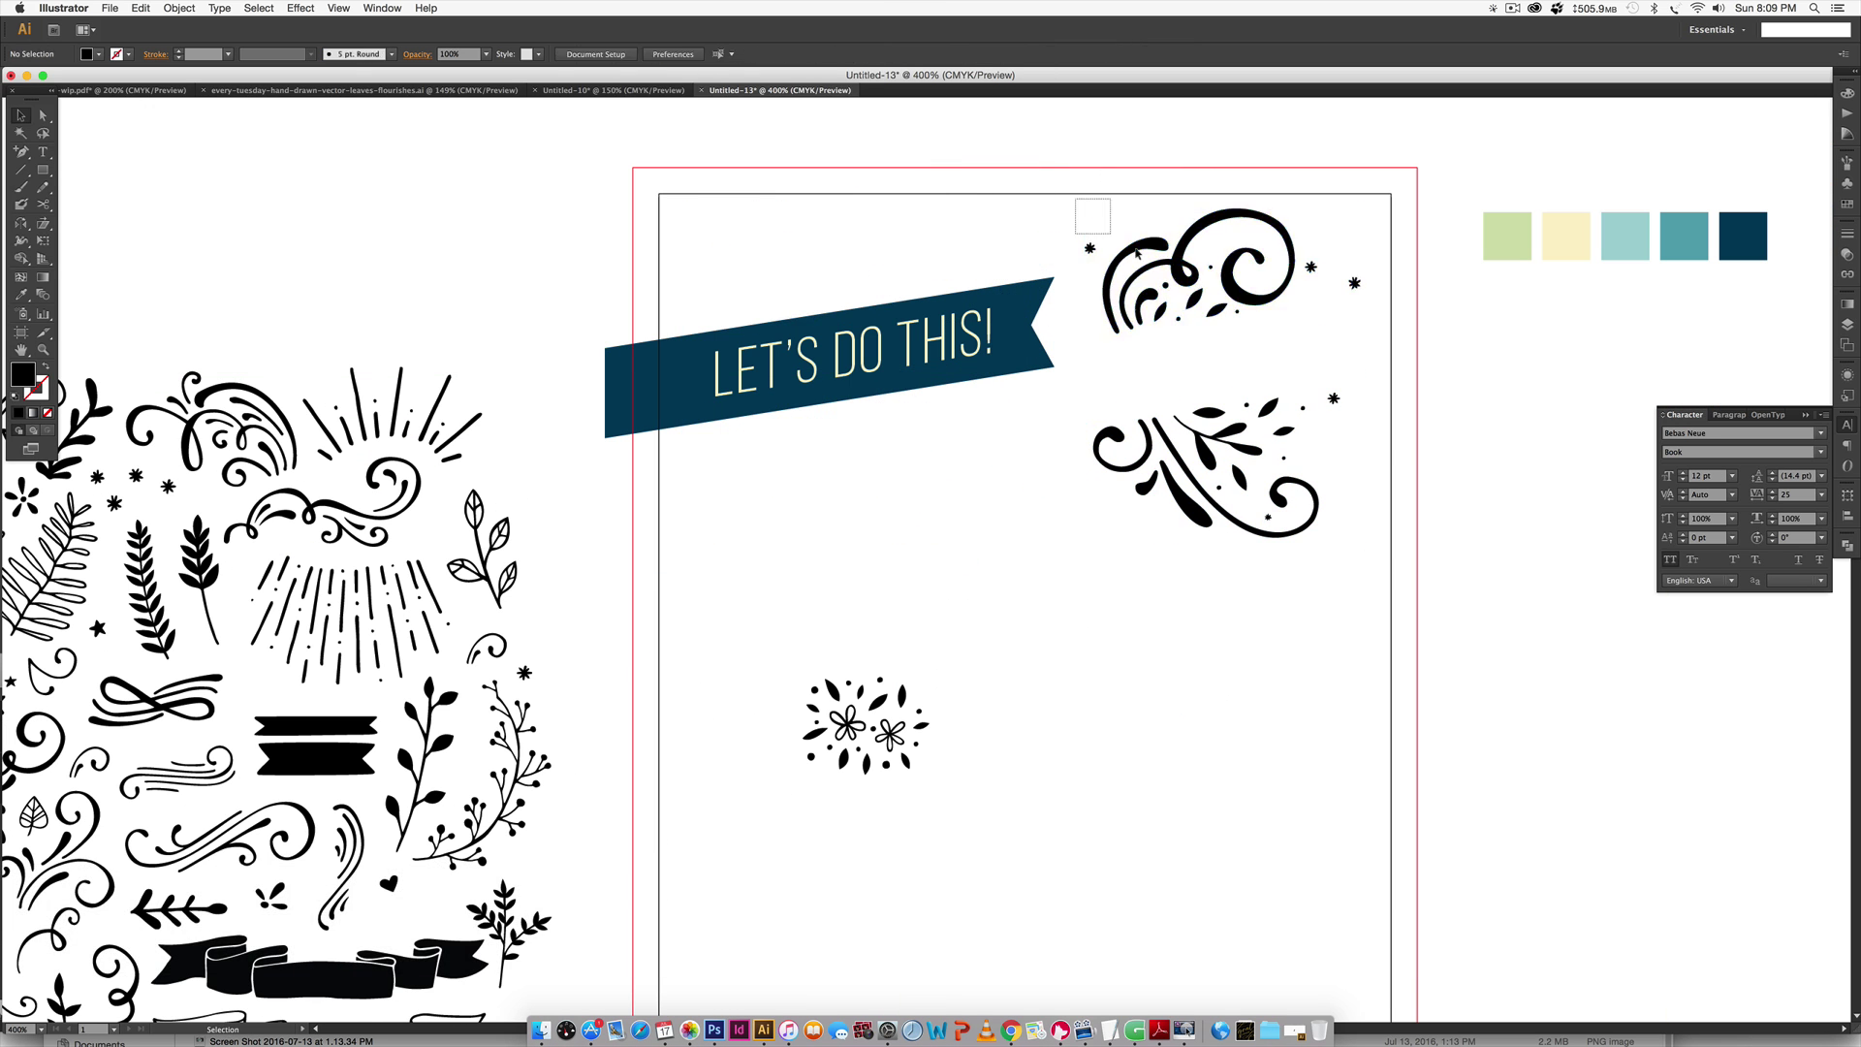
# Move the upper and lower flourish groups left against the ribbon's top and bottom edges.
pyautogui.moveTo(1137, 252); pyautogui.dragTo(751, 225)
pyautogui.moveTo(1212, 465); pyautogui.dragTo(868, 469)
pyautogui.press('Left')
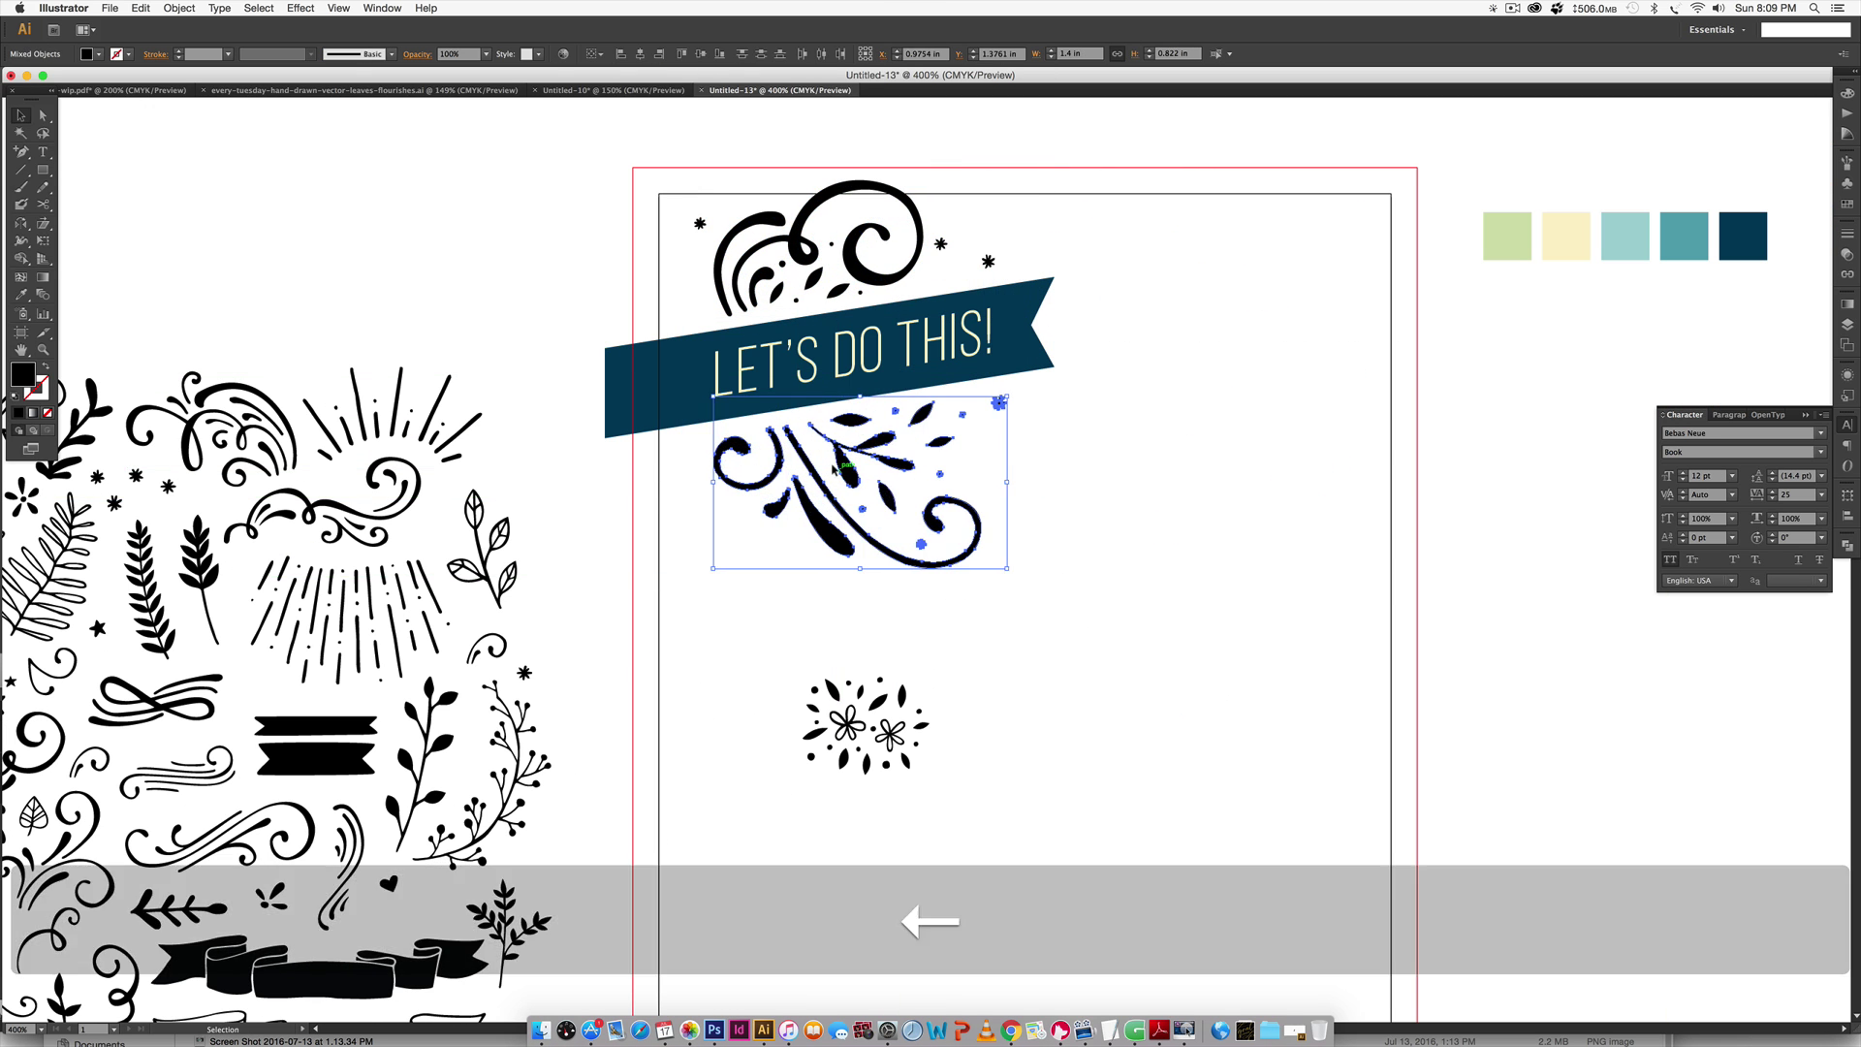
# Recolour the large curls, the outermost upper star and selected leaves and dots with the ribbon's dark navy.
pyautogui.click(1146, 249)
pyautogui.keyDown('shift'); pyautogui.click(987, 264); pyautogui.keyUp('shift')
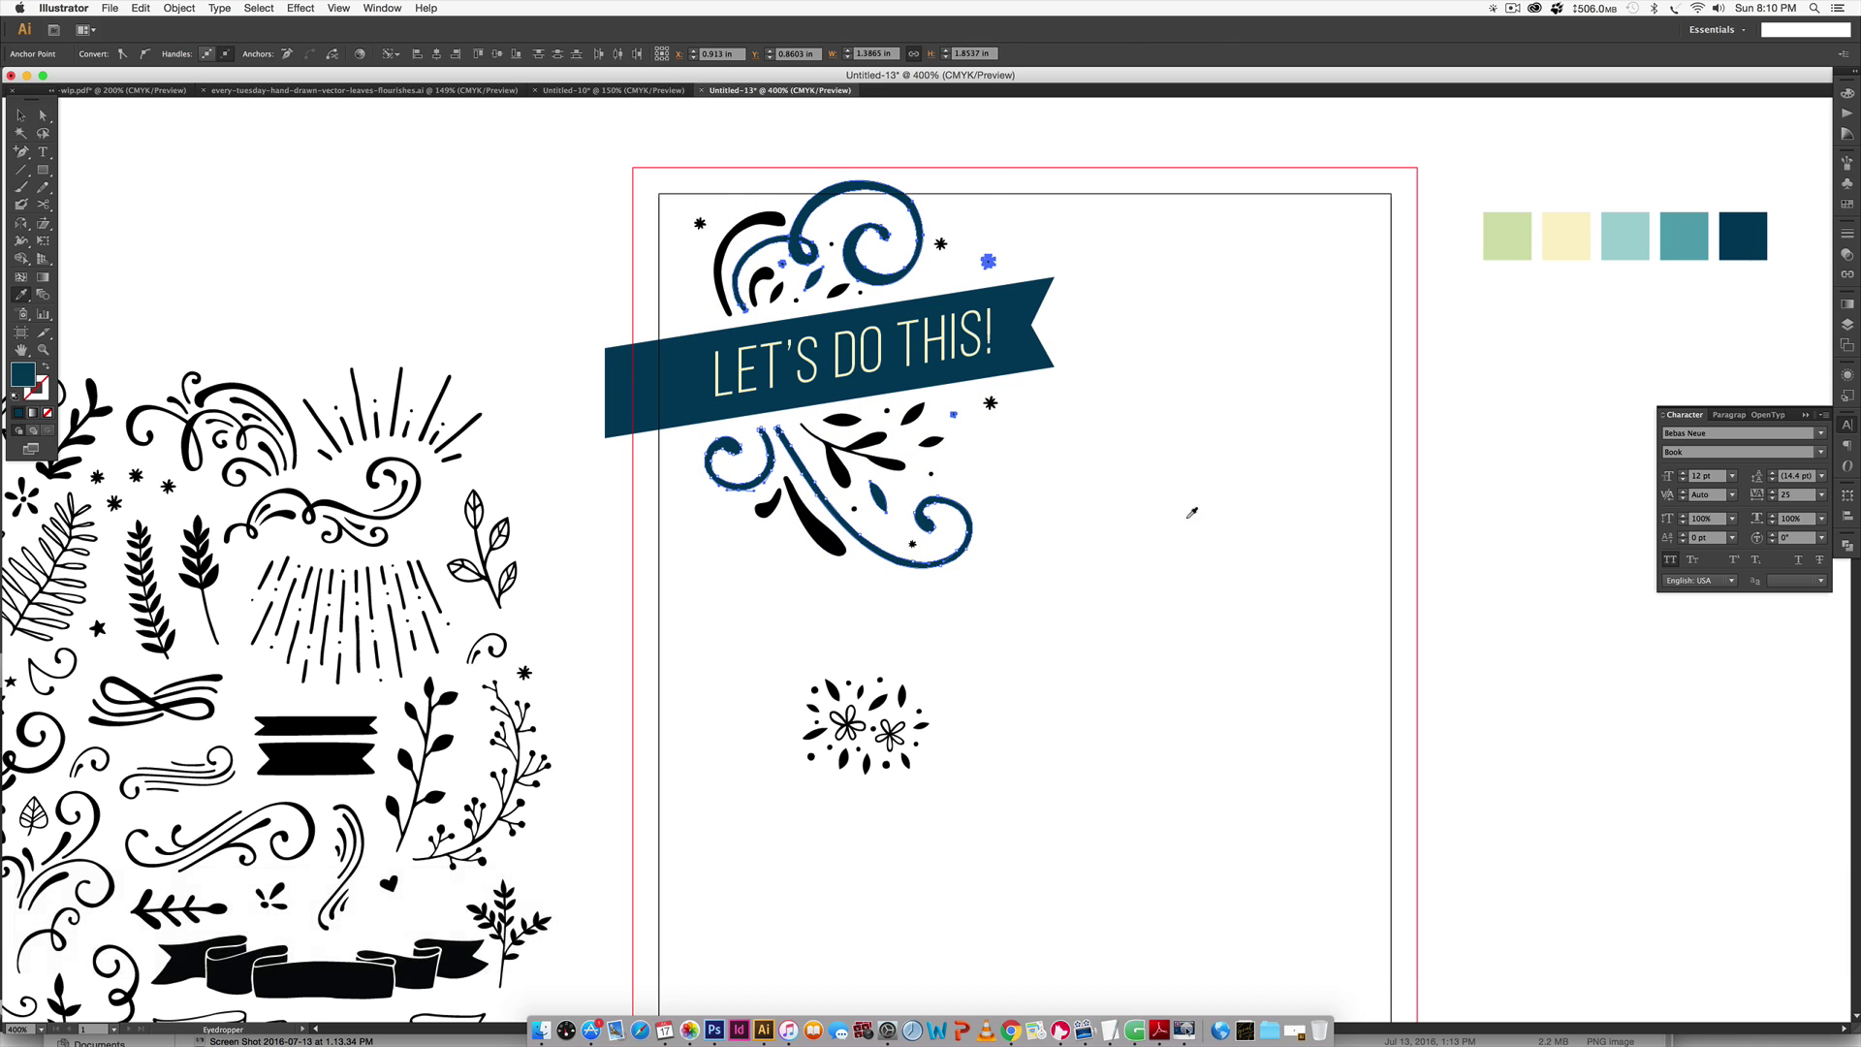
pyautogui.click(853, 249)
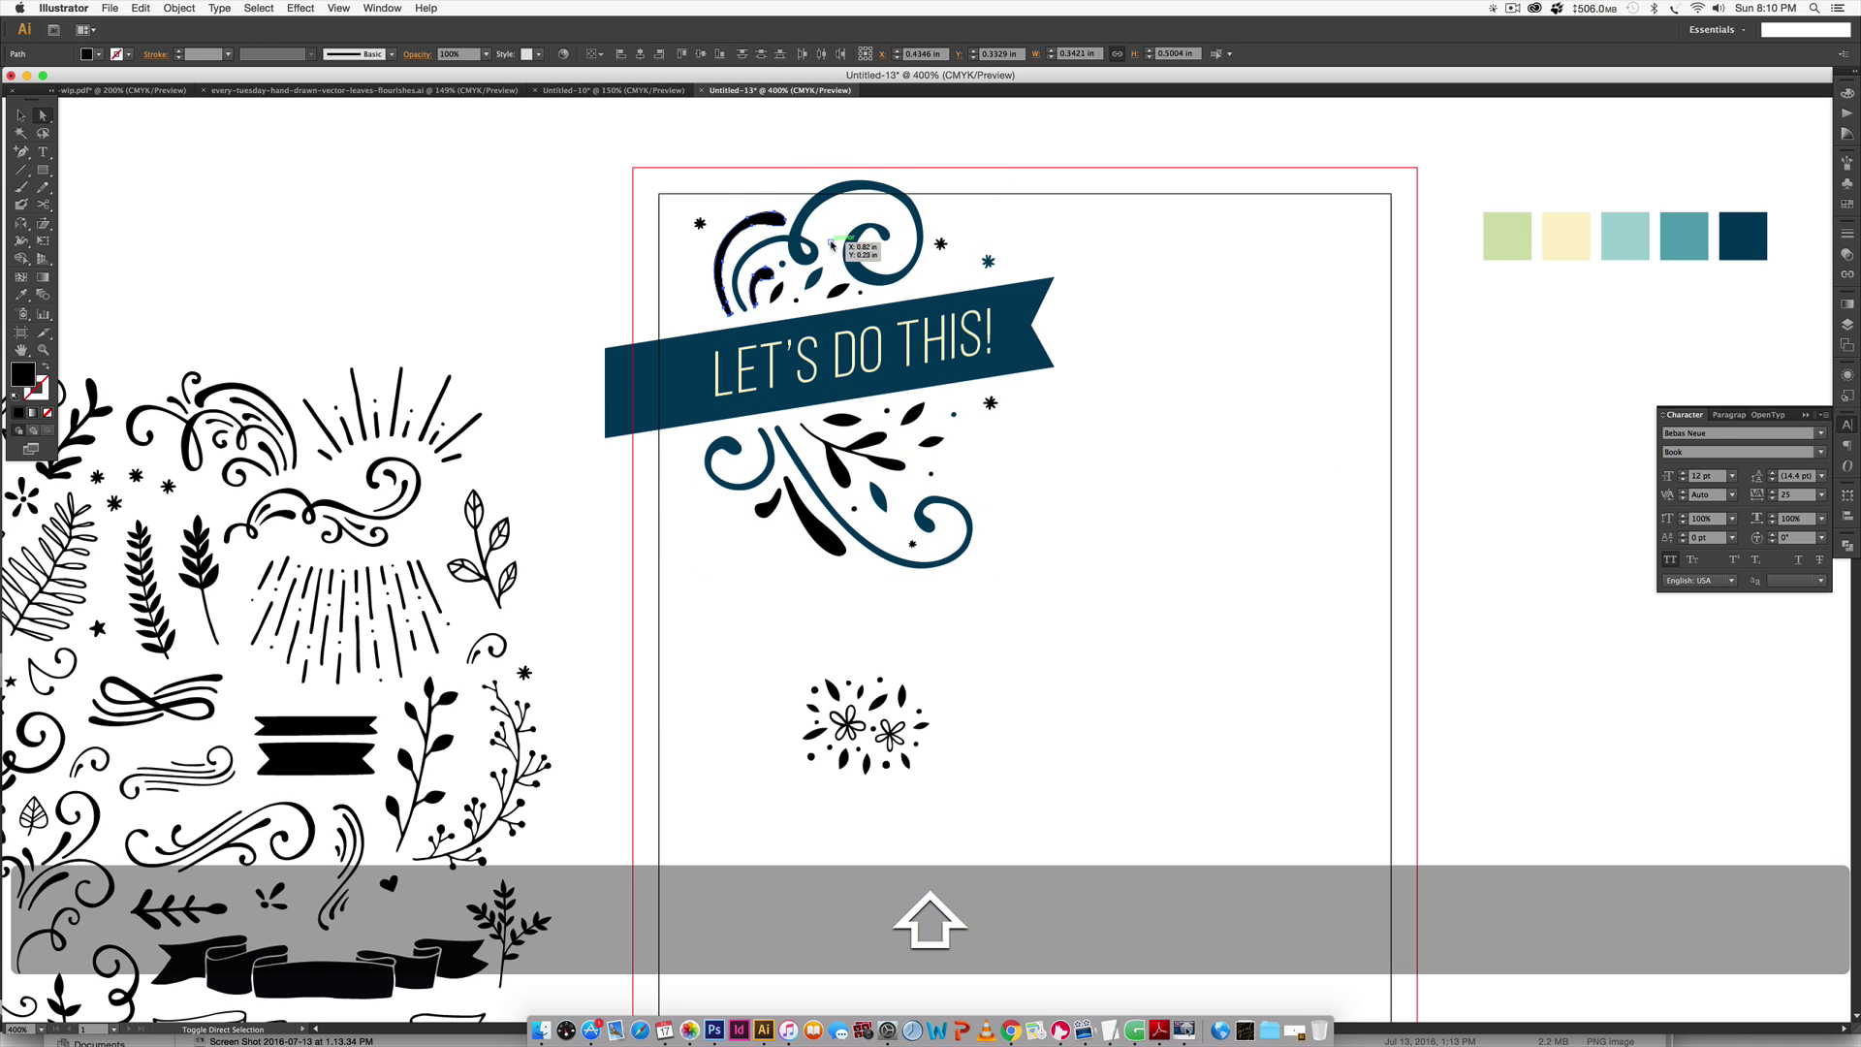
# Recolour the remaining black flourishes, leaves, dots and stars around the ribbon with the palette's teal, light aqua and green.
pyautogui.keyDown('shift'); pyautogui.click(858, 296); pyautogui.keyUp('shift')
pyautogui.keyDown('shift'); pyautogui.click(940, 243); pyautogui.keyUp('shift')
pyautogui.keyDown('shift'); pyautogui.click(883, 301); pyautogui.keyUp('shift')
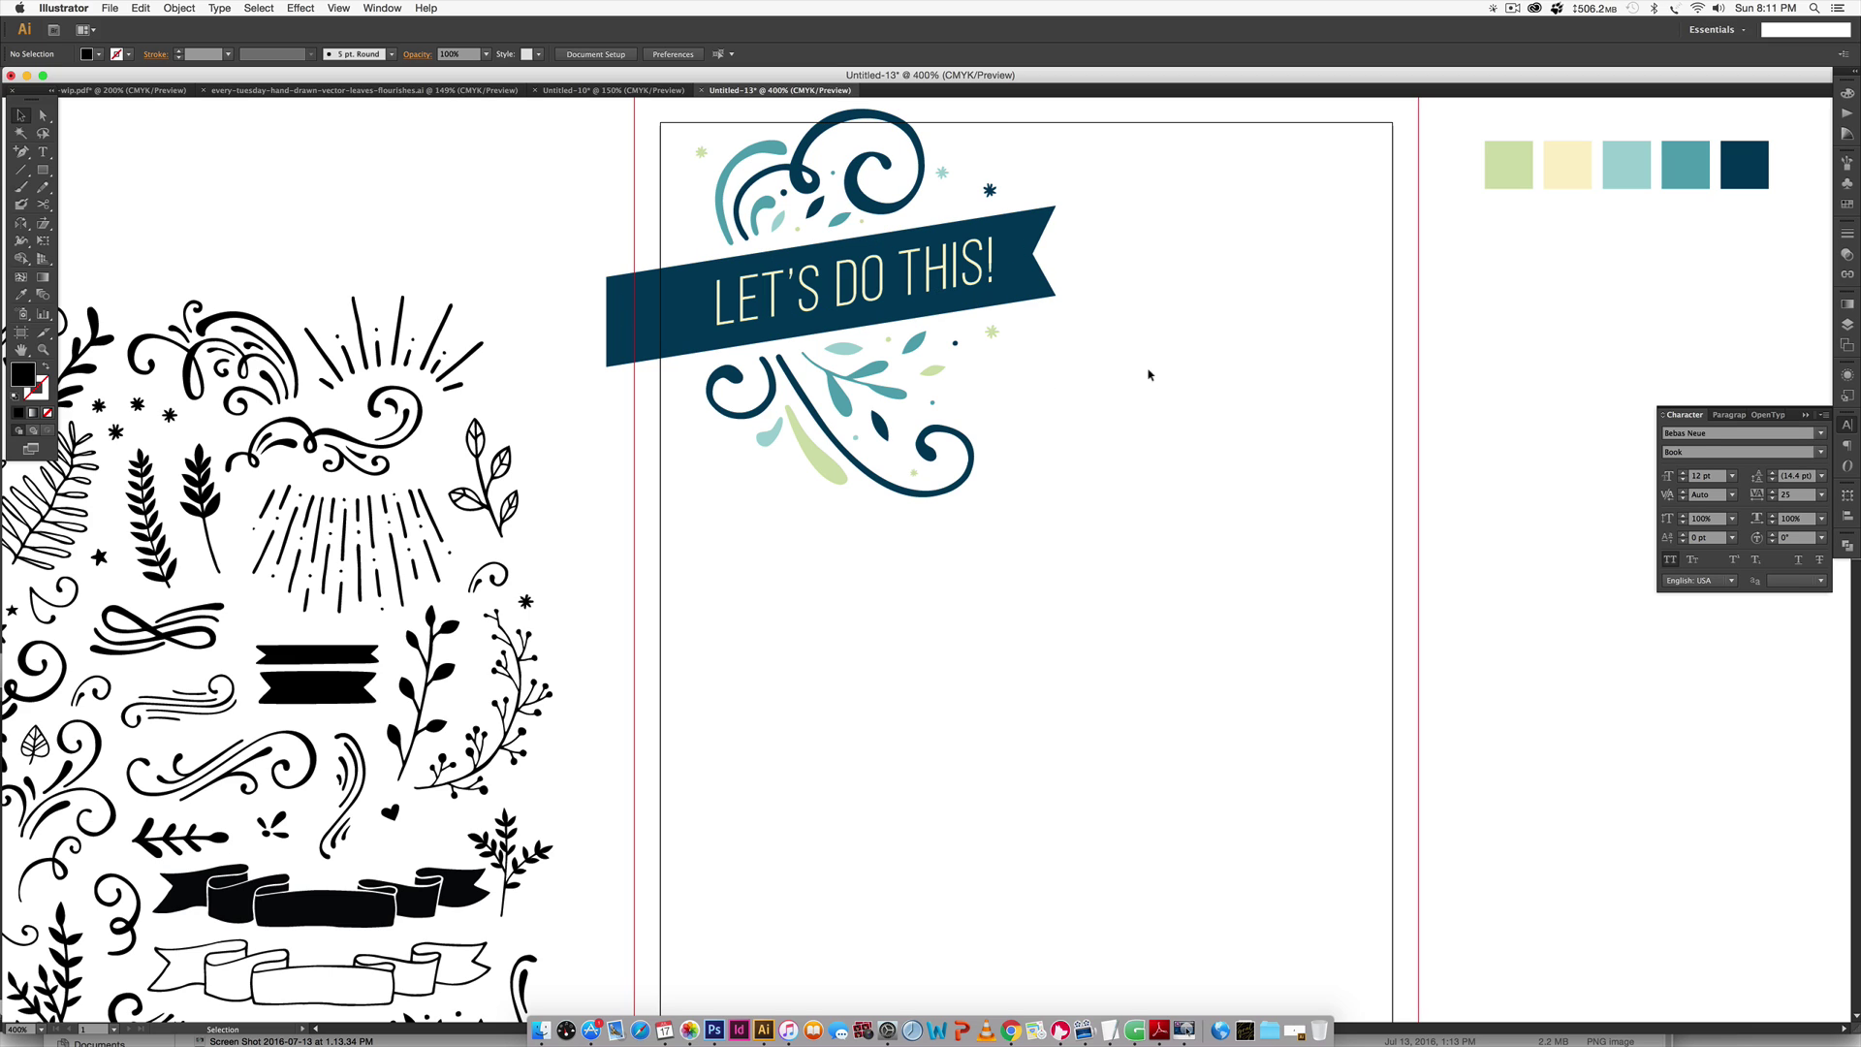
# Check the date lines in the to-do-list-wip.pdf reference, and return to the empty area beside the ribbon in Untitled-13.
pyautogui.click(122, 90)
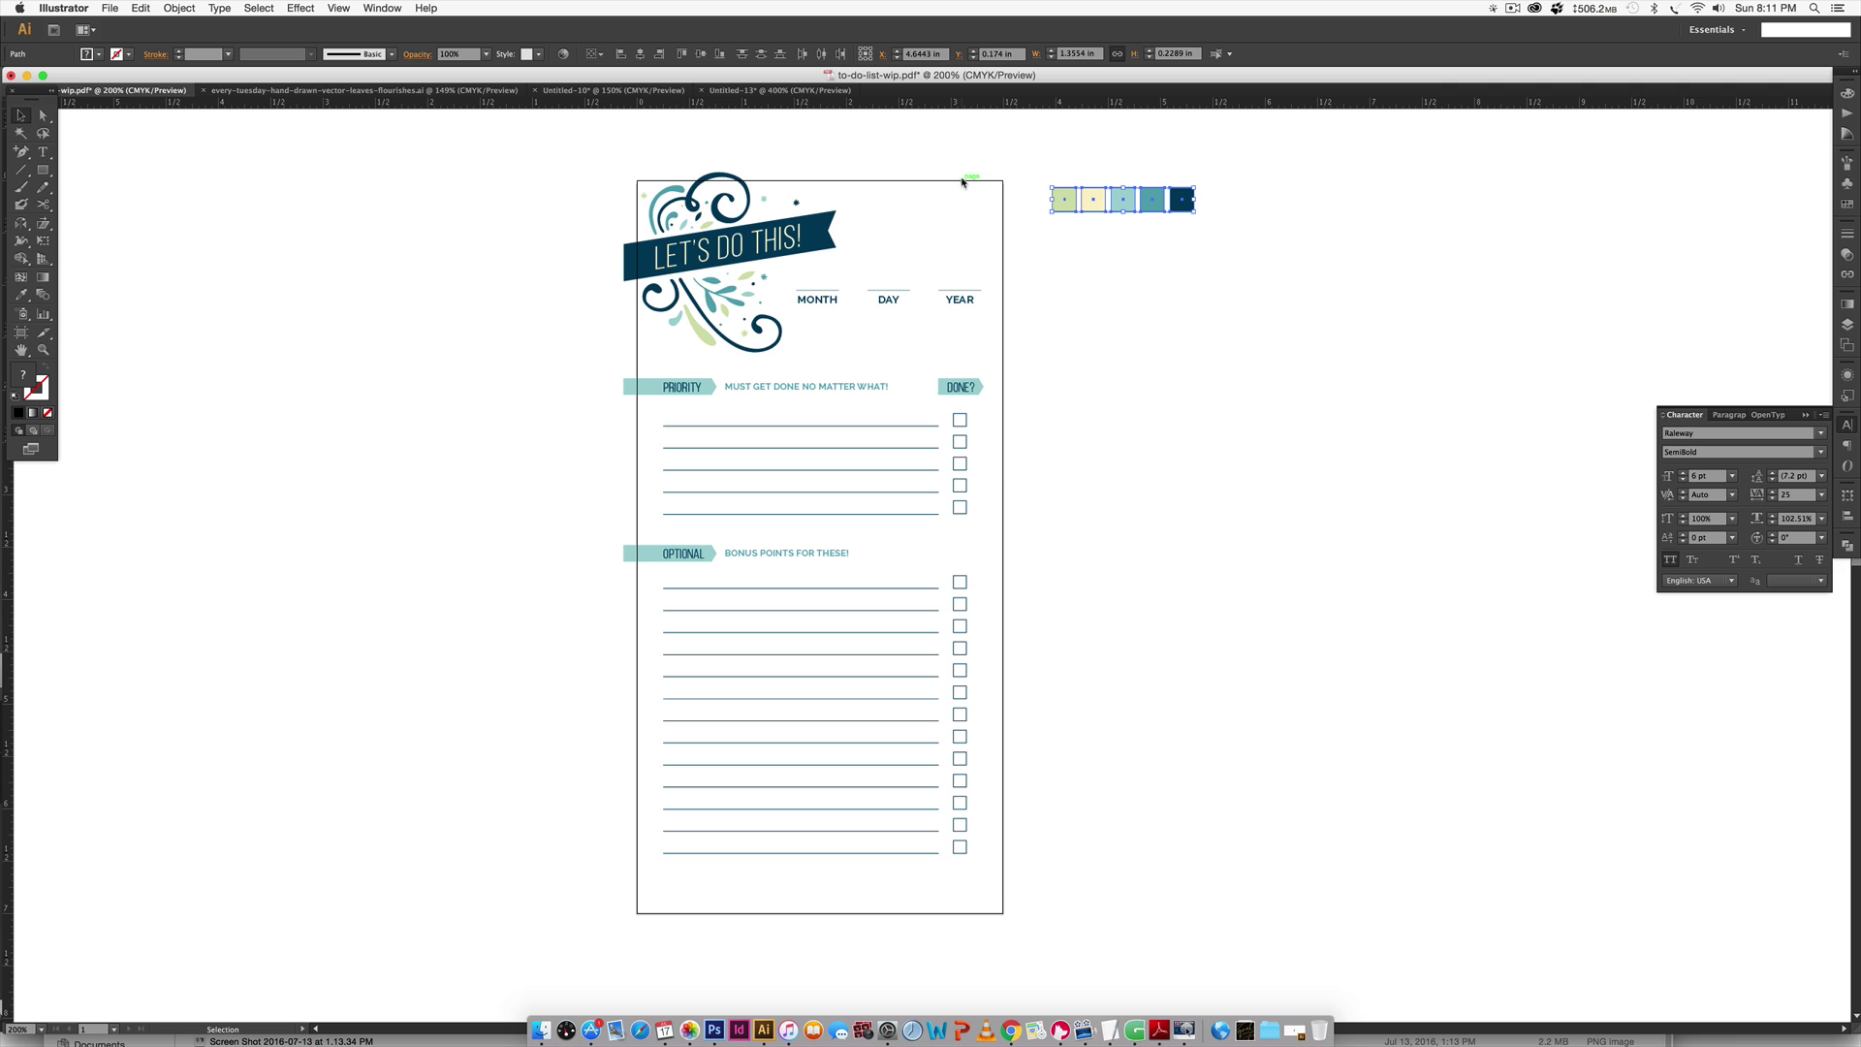
pyautogui.click(762, 90)
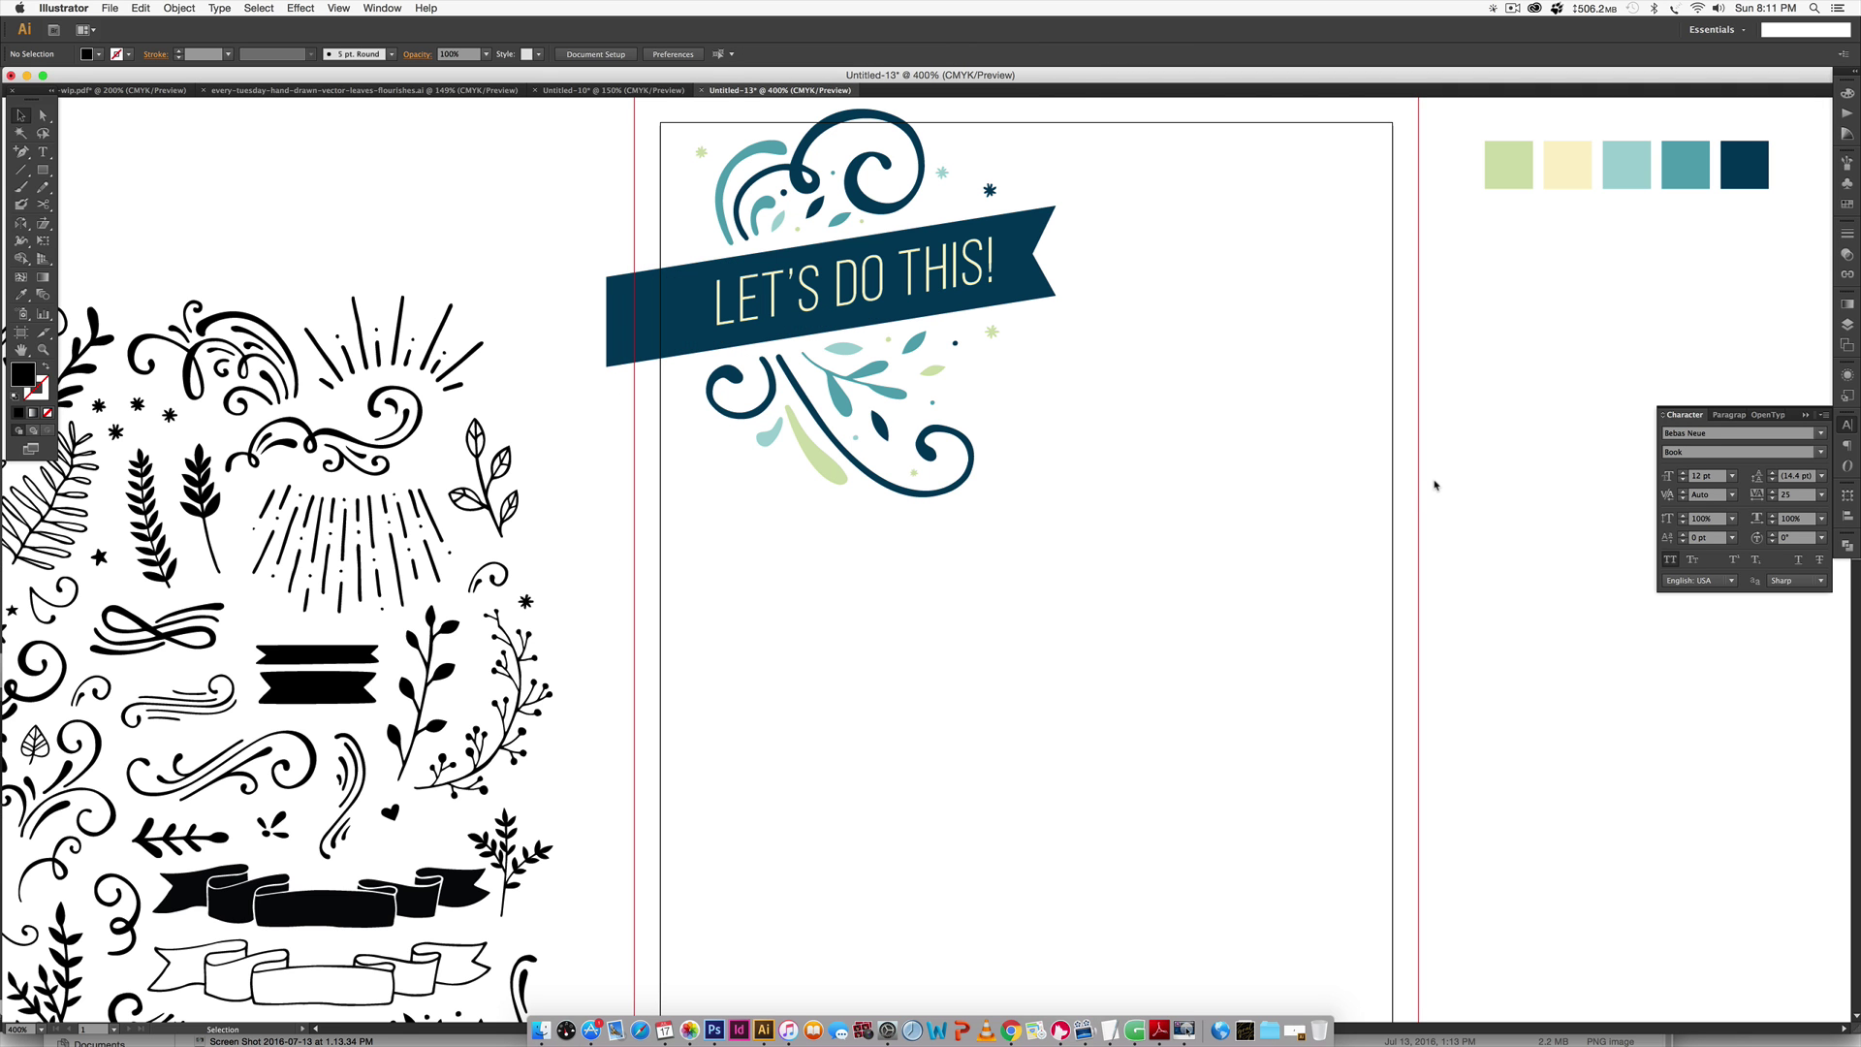
pyautogui.keyDown('super'); pyautogui.click(1435, 480); pyautogui.keyUp('super')
pyautogui.moveTo(1437, 465); pyautogui.dragTo(1190, 565)
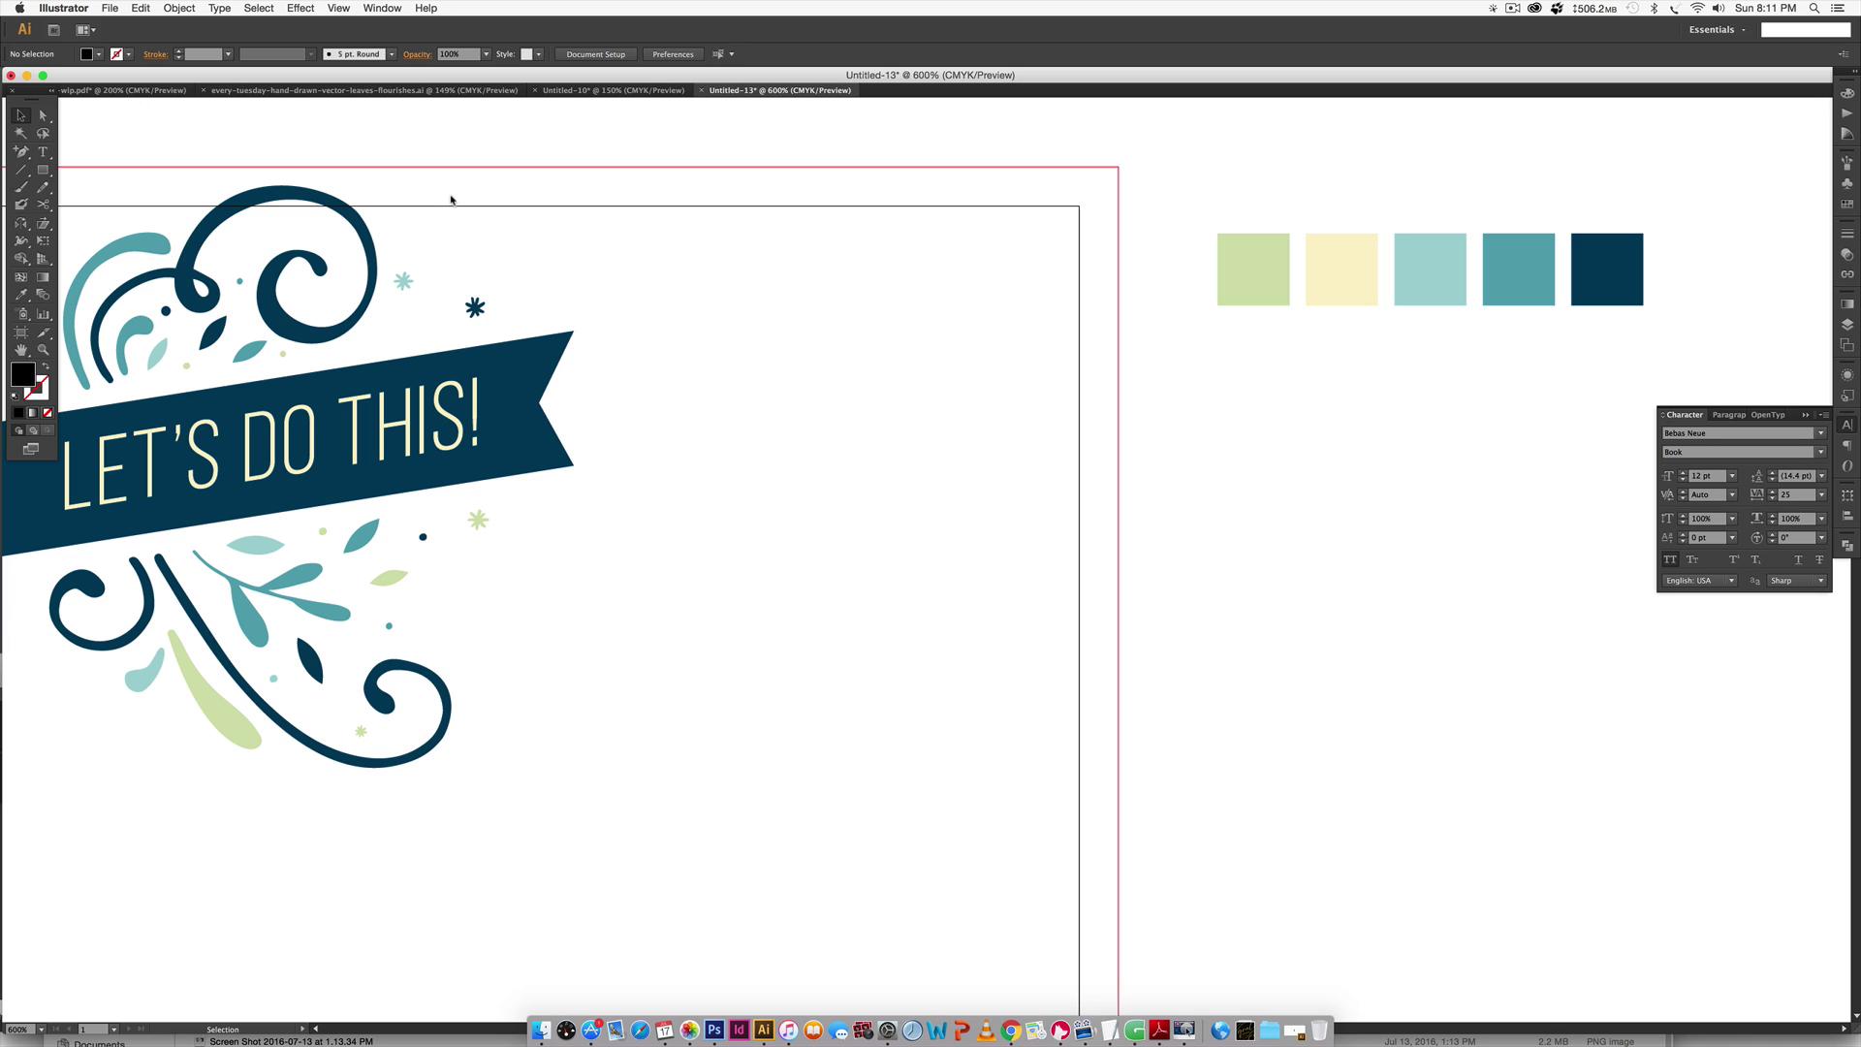
# Prepare the Line Segment tool with no fill and the palette's darker teal as the stroke colour.
pyautogui.press('\\')
pyautogui.press('shift')
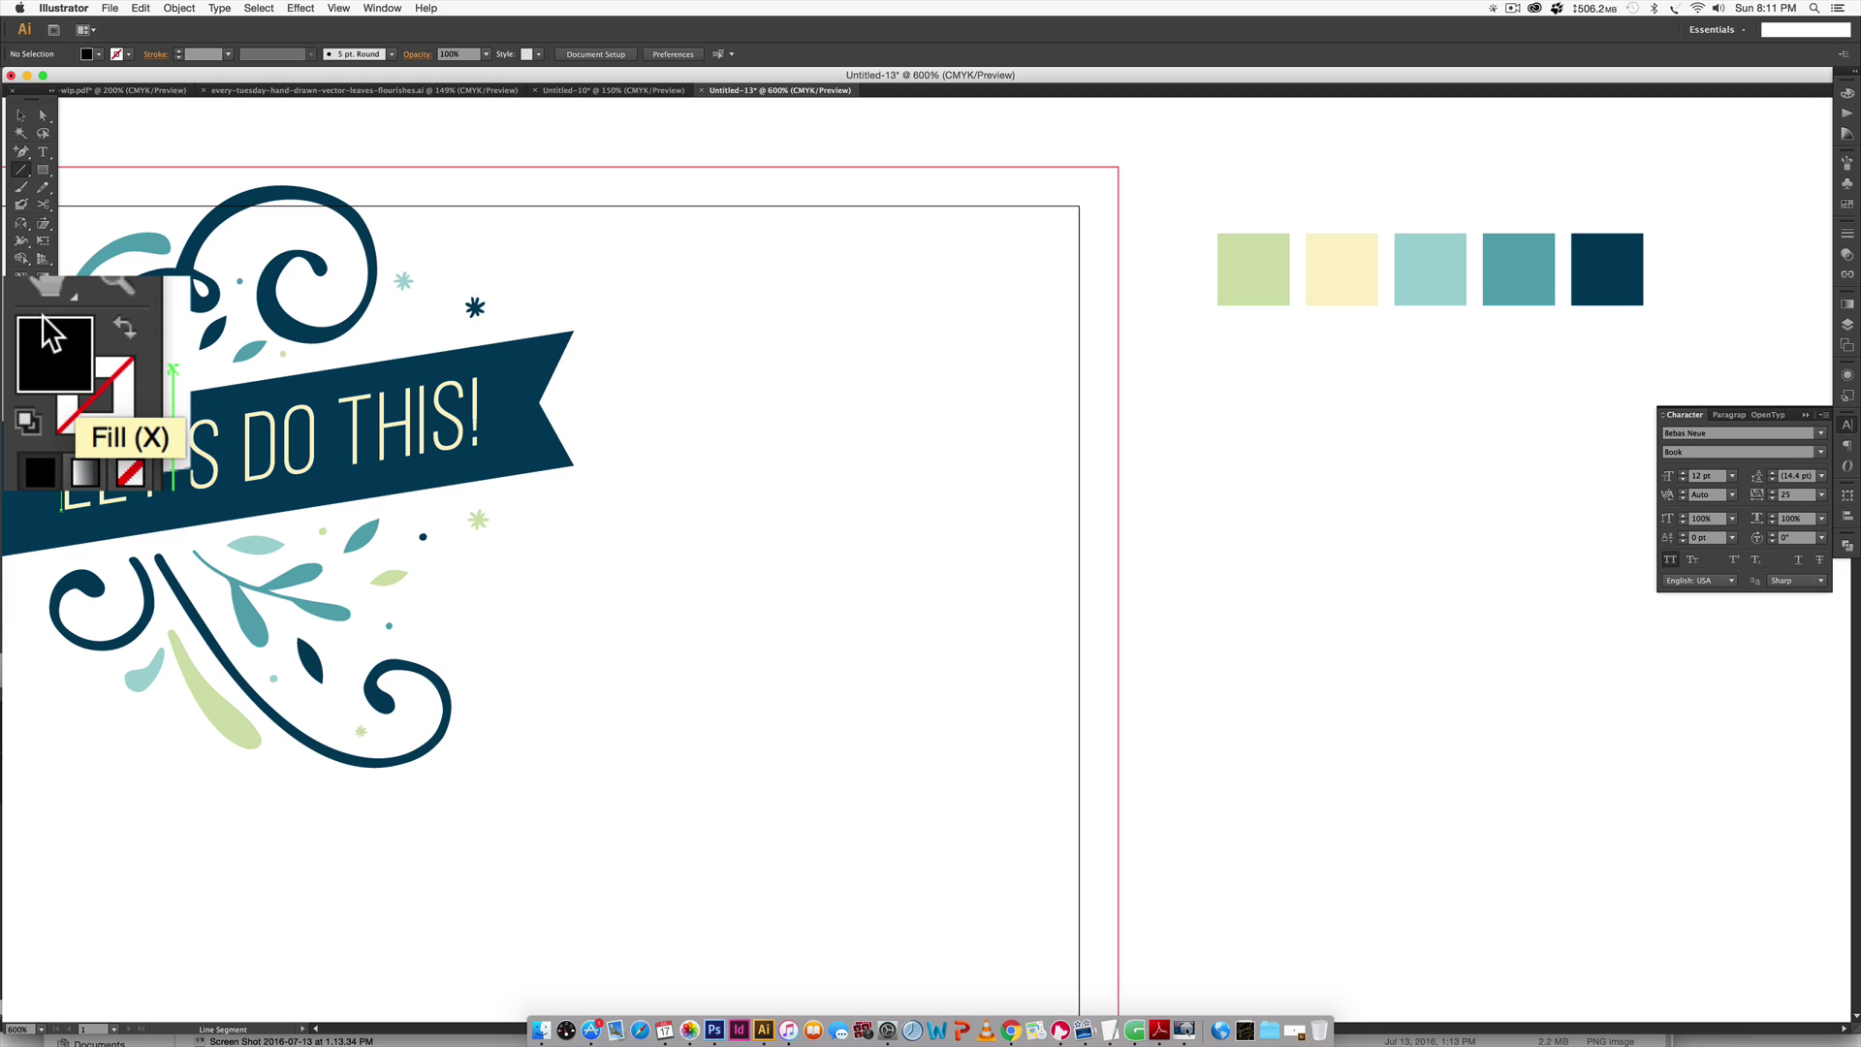
pyautogui.click(125, 474)
pyautogui.click(114, 419)
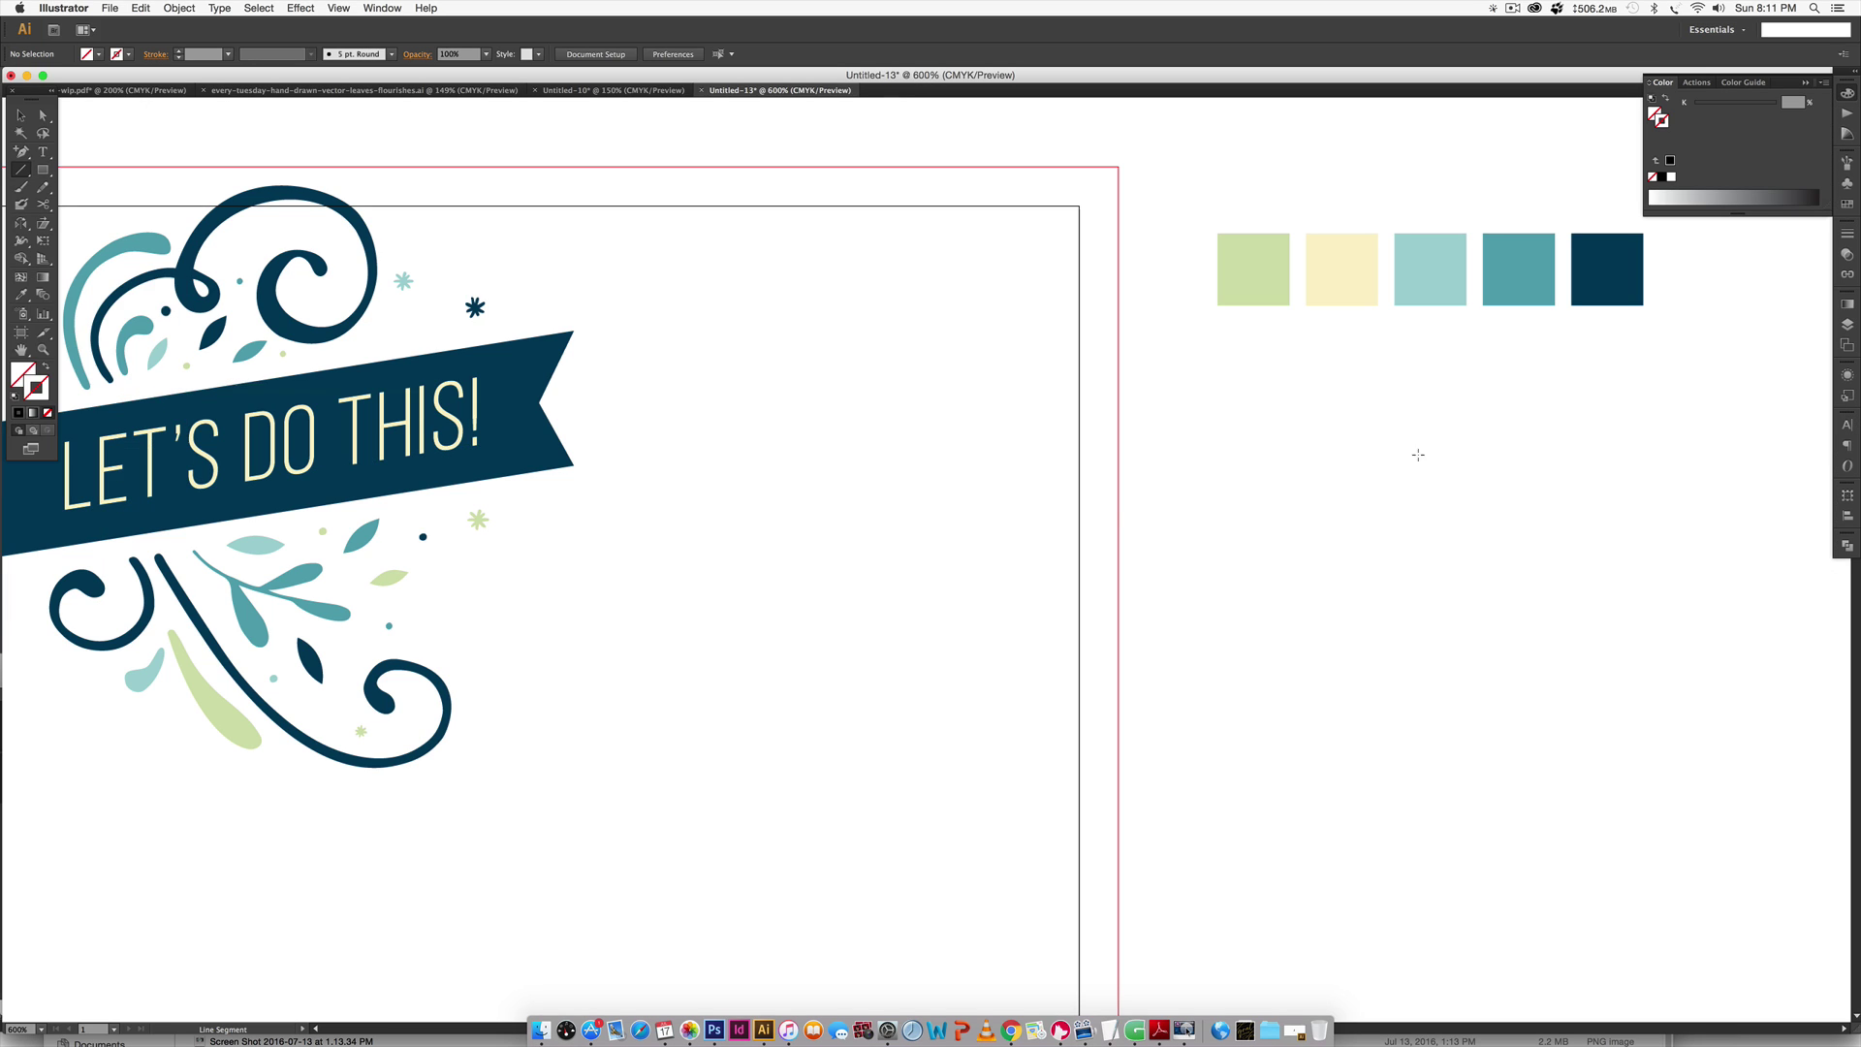
pyautogui.press('i')
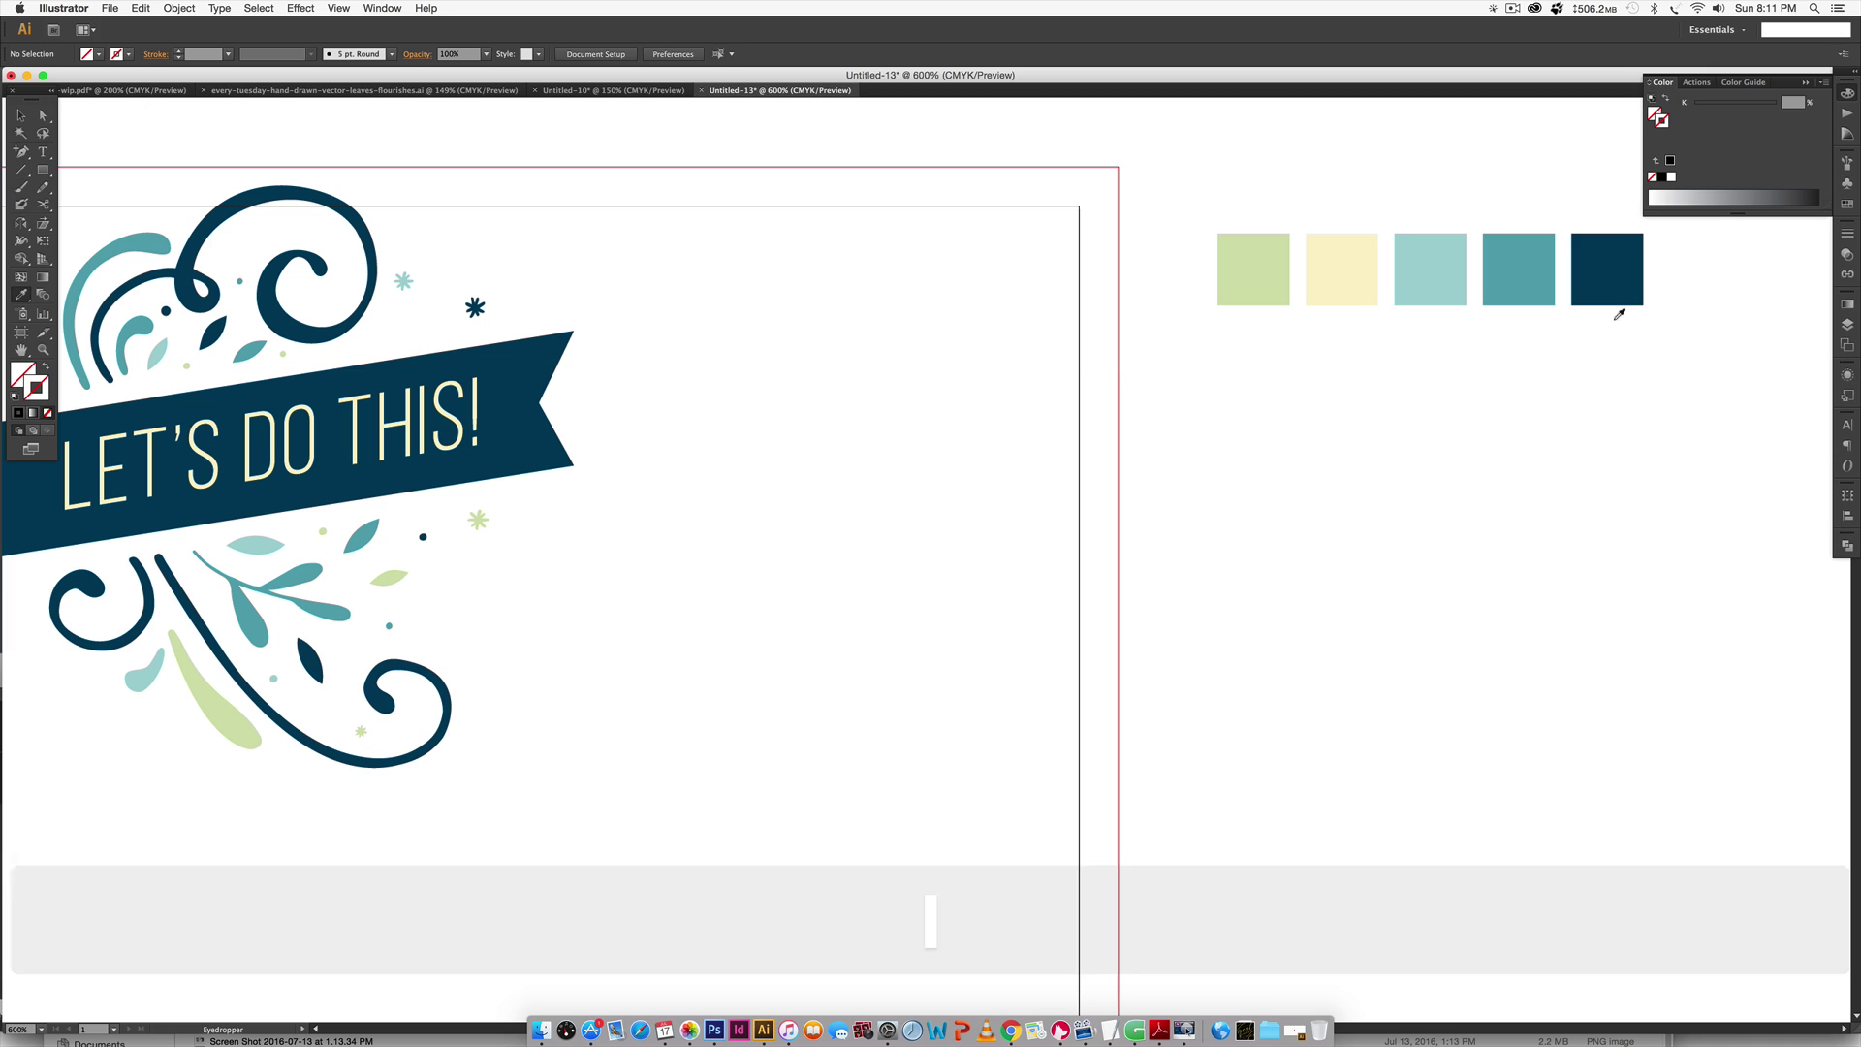
pyautogui.keyDown('shift'); pyautogui.click(1539, 297); pyautogui.keyUp('shift')
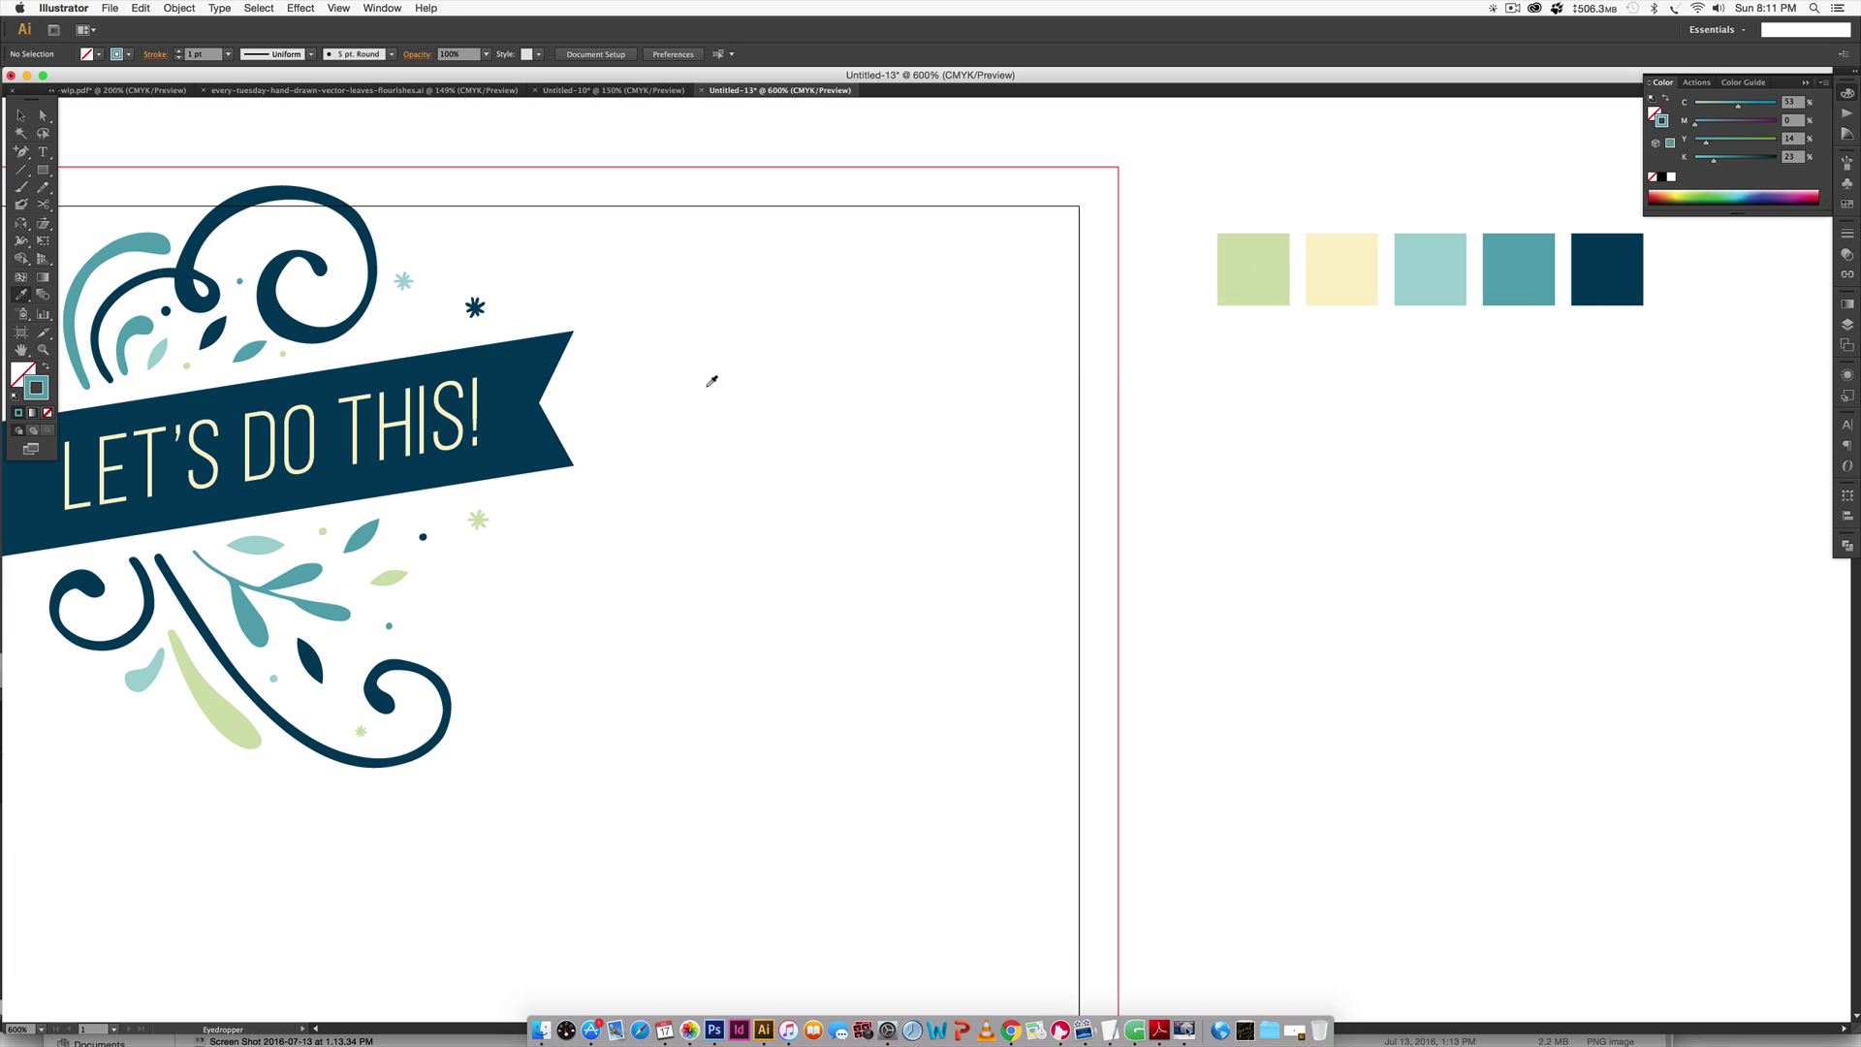
# Draw a horizontal 1 pt teal line about 0.43 in long beside the lower flourishes, below the ribbon's tail.
pyautogui.press('\\')
pyautogui.moveTo(537, 582)
pyautogui.mouseDown()
pyautogui.moveTo(690, 582)
pyautogui.moveTo(671, 583)
pyautogui.mouseUp()
pyautogui.press('v')
pyautogui.click(1021, 676)
# Show the rulers, add a vertical guide about 0.25 in inside the artboard's right edge and align the line's right end to it.
pyautogui.scroll(-5, 987, 295)
pyautogui.hscroll(-2, 1021, 305)
pyautogui.scroll(2, 1020, 308)
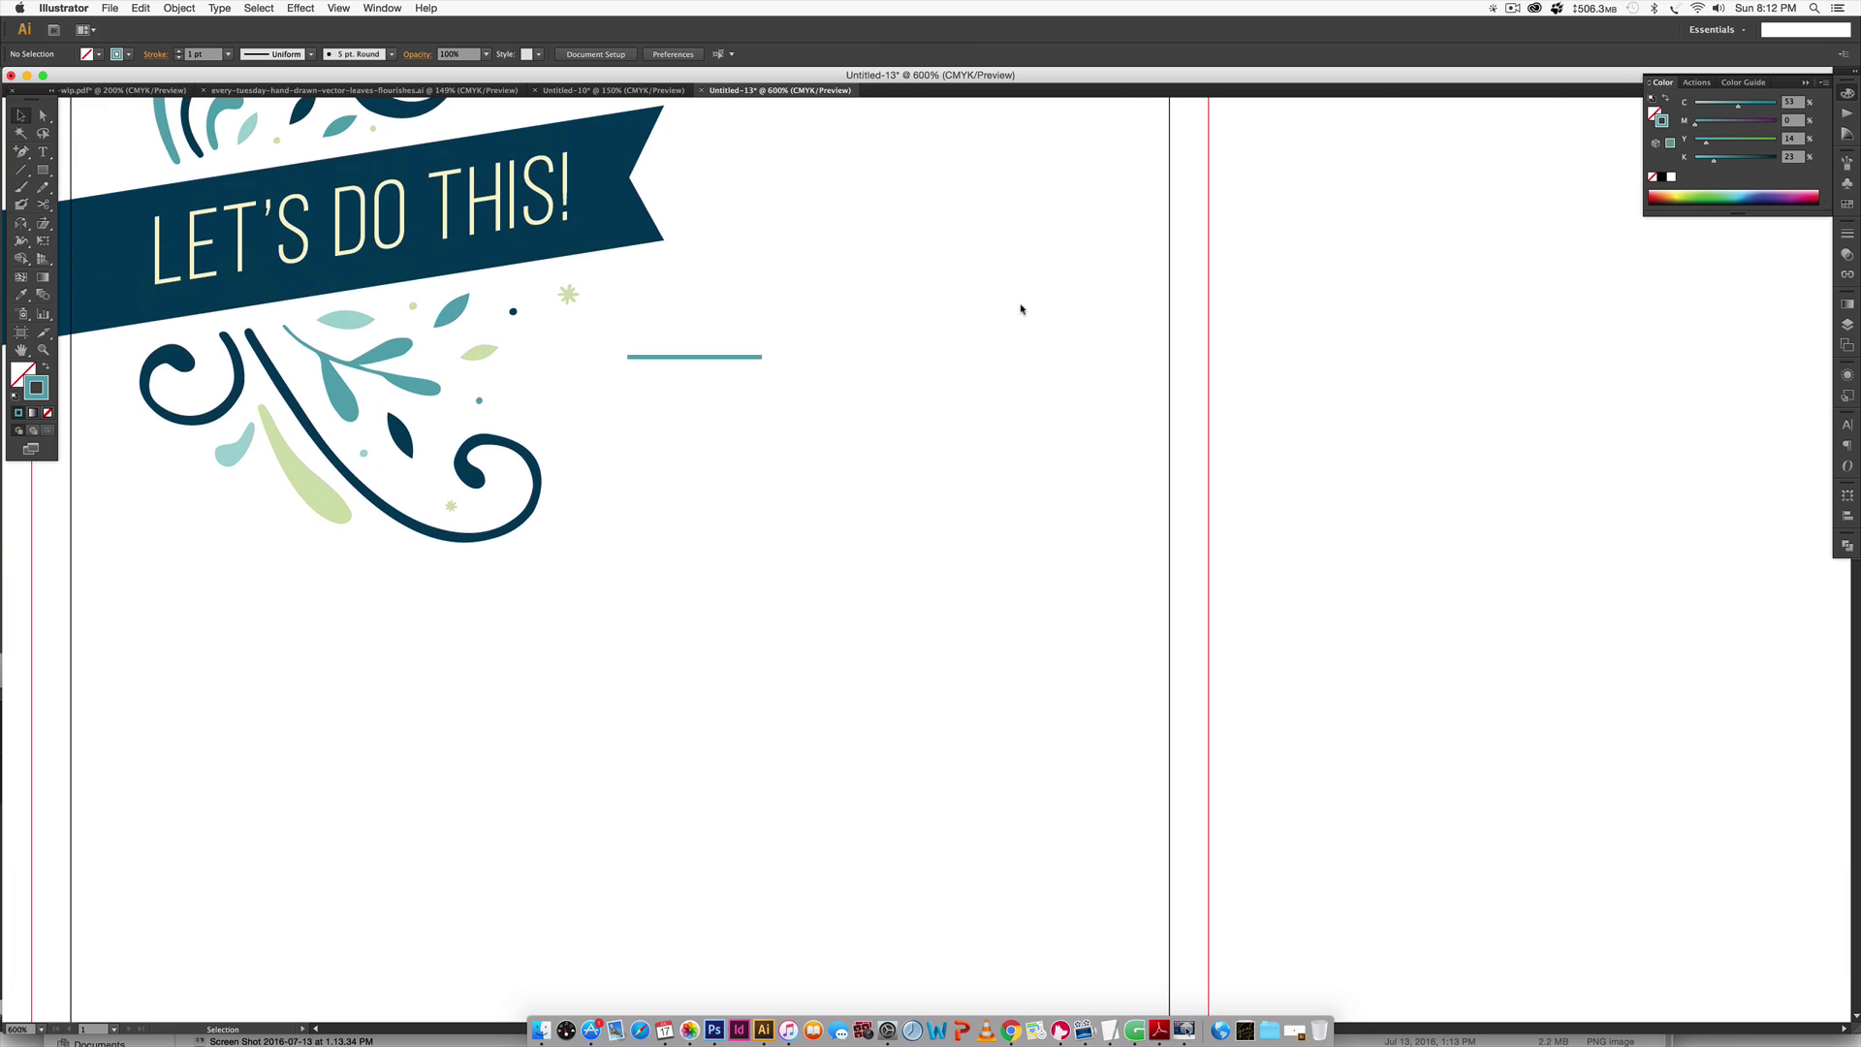
pyautogui.hscroll(-1, 1027, 309)
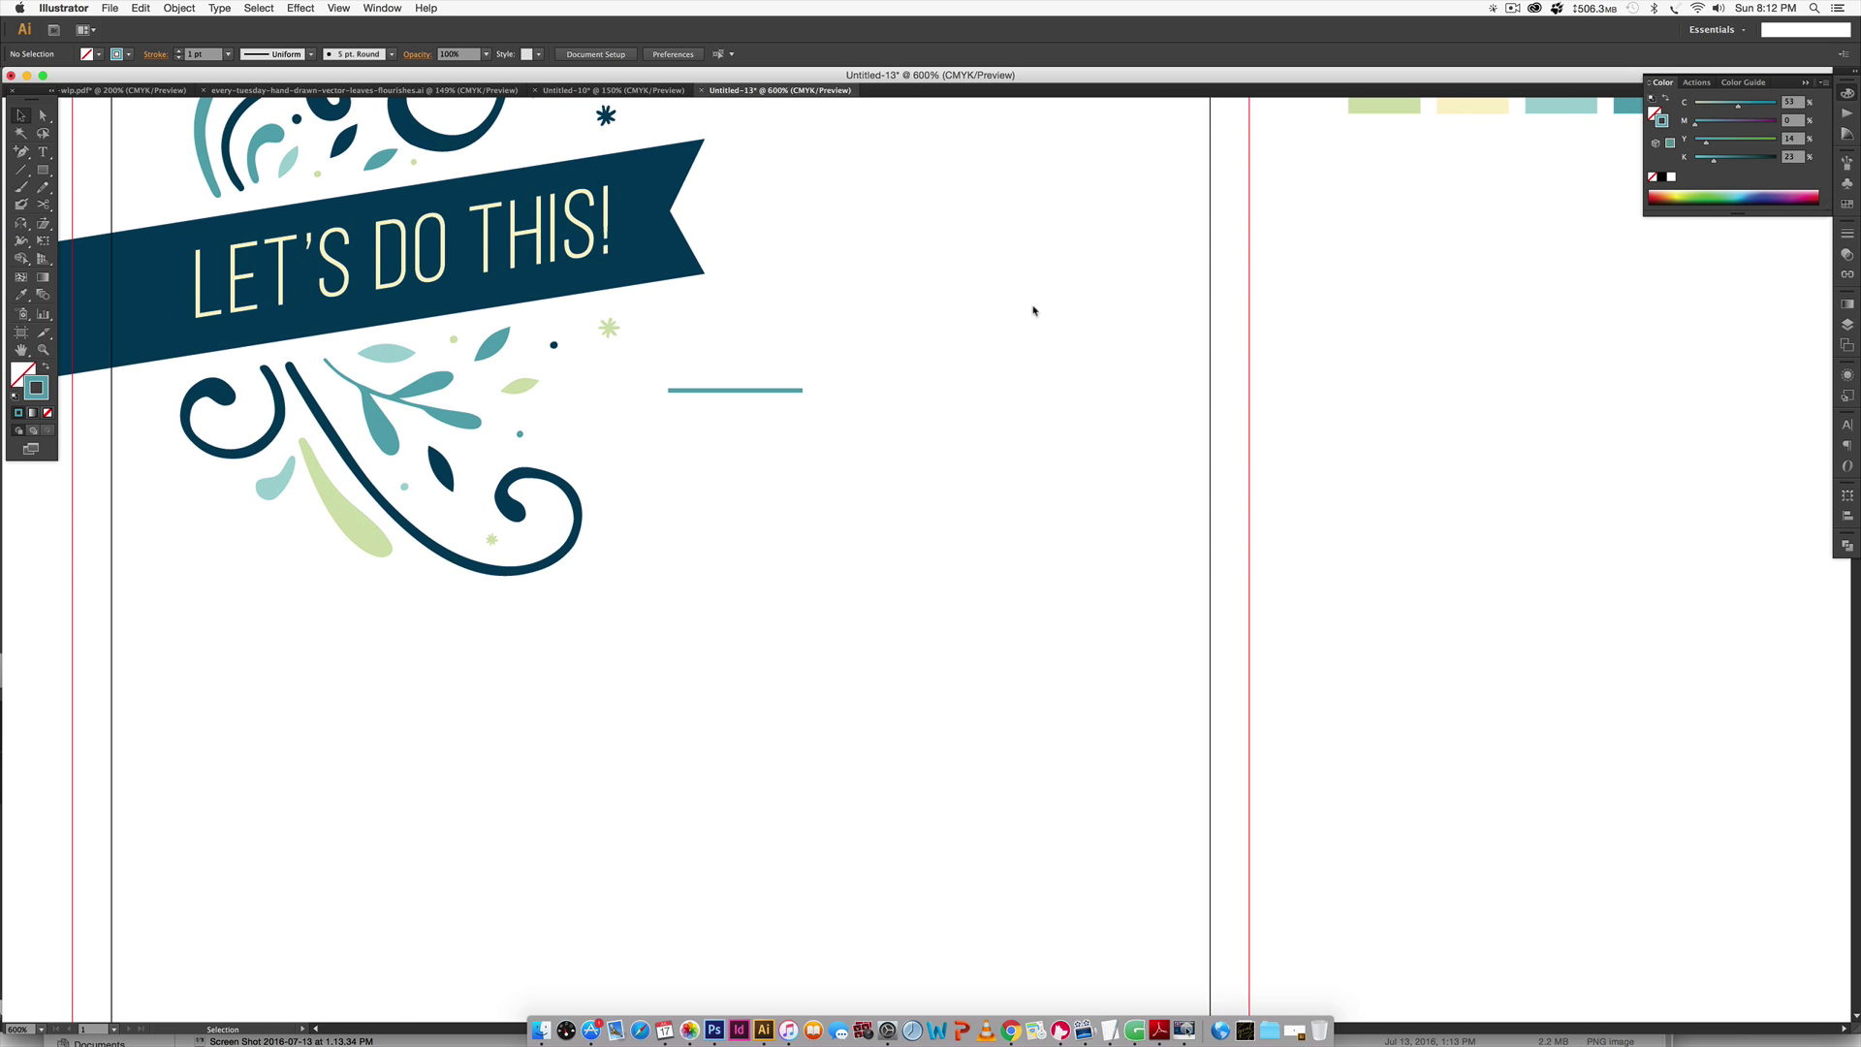
pyautogui.scroll(1, 1033, 311)
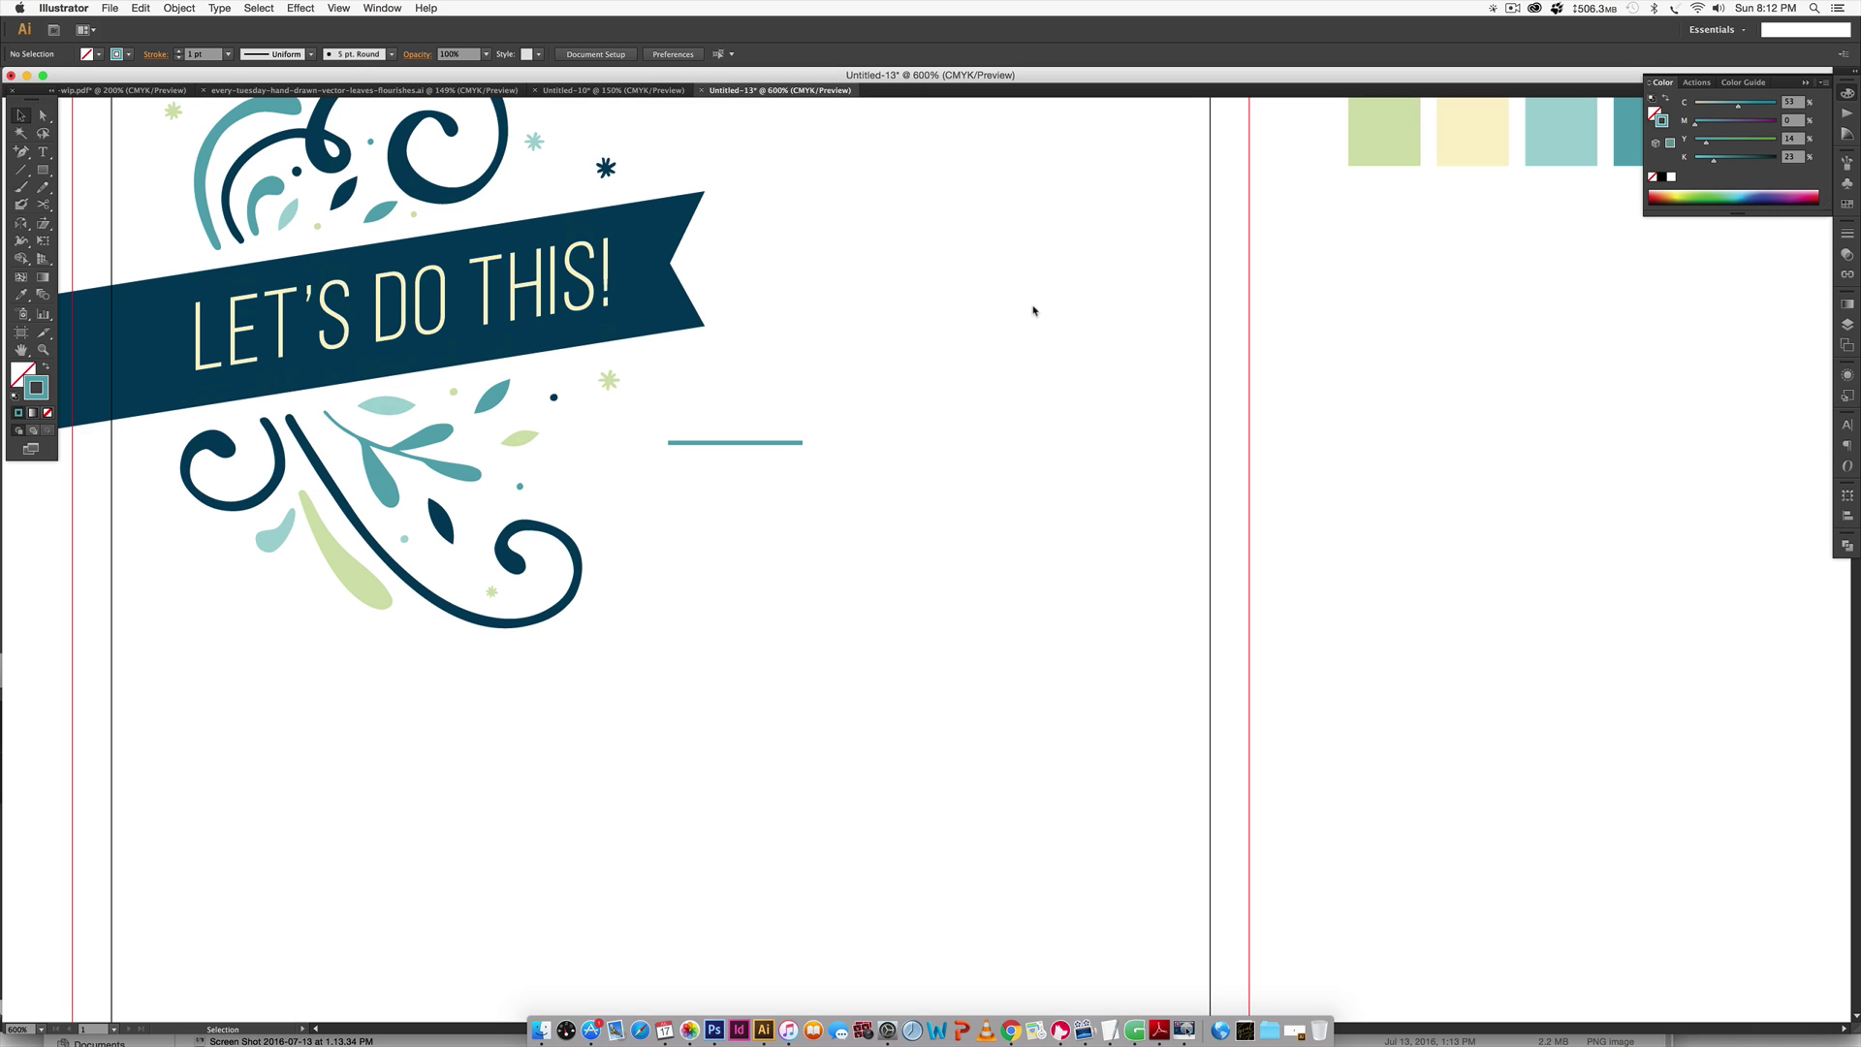
pyautogui.press('super+r')
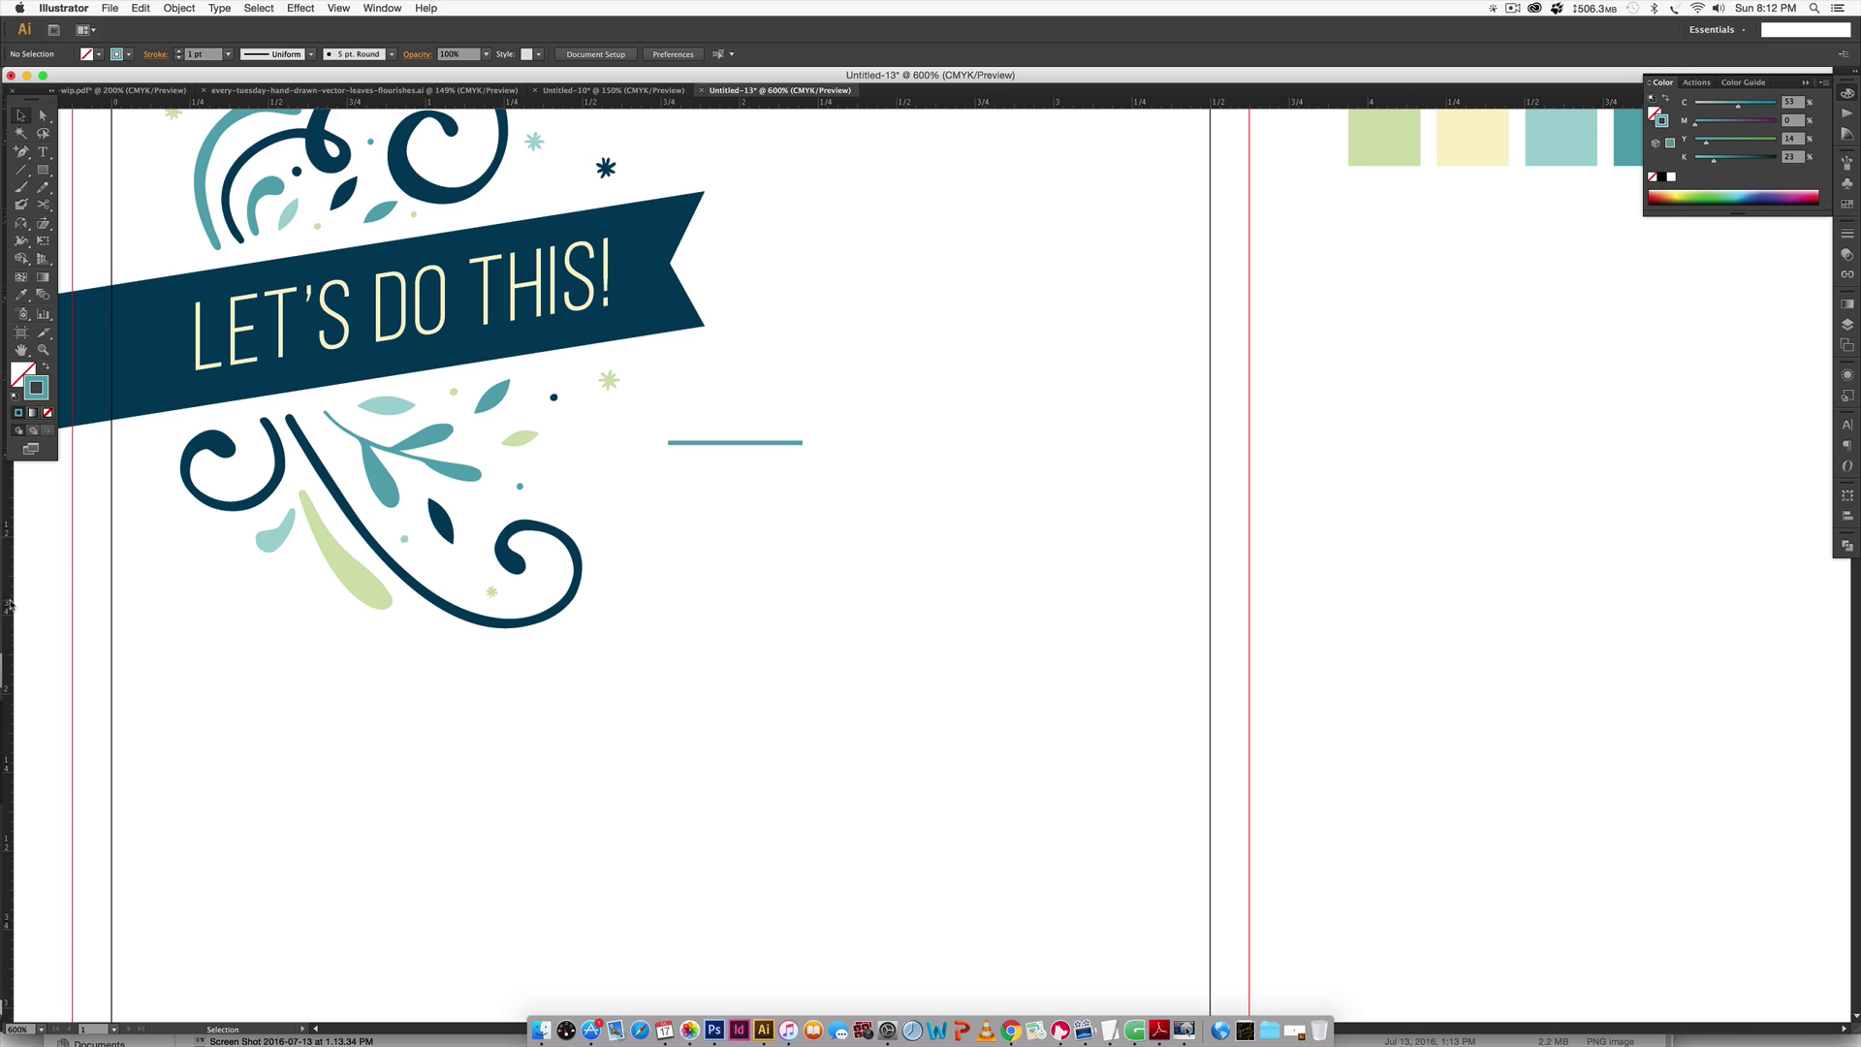
pyautogui.moveTo(10, 604); pyautogui.dragTo(1126, 550)
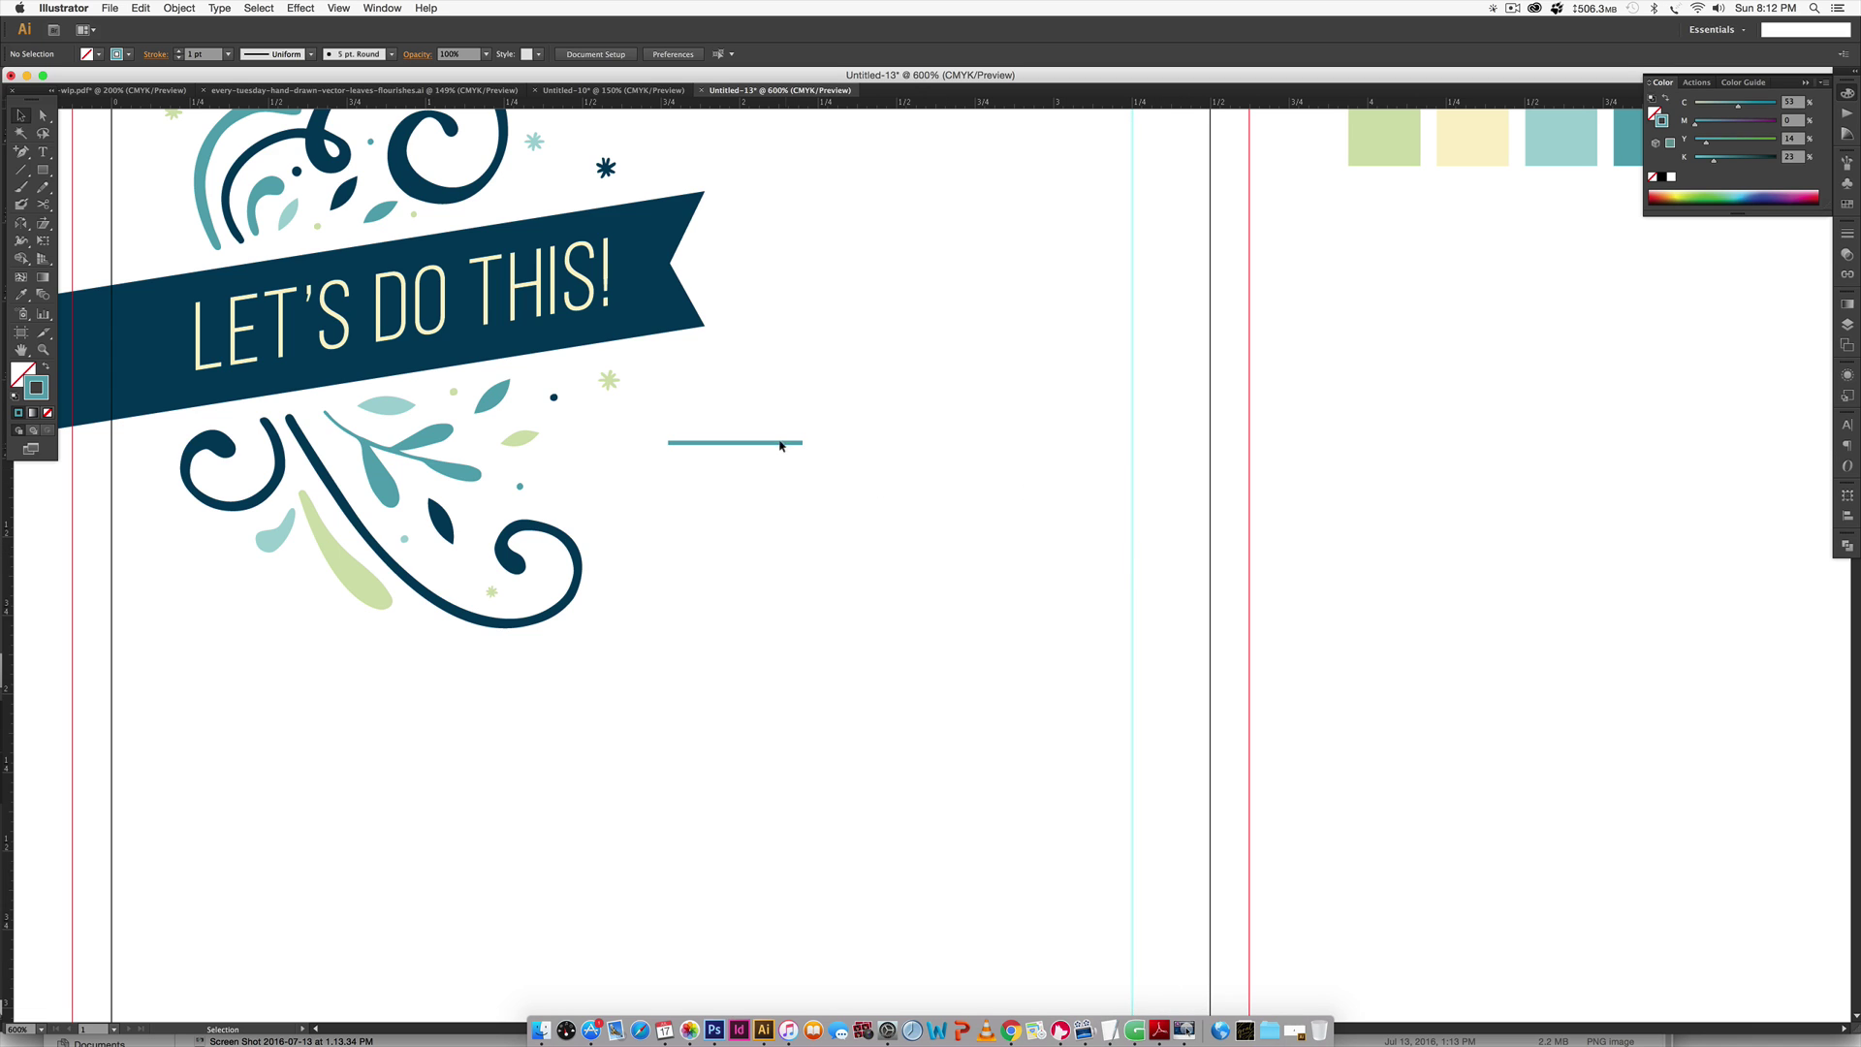
pyautogui.moveTo(780, 445); pyautogui.dragTo(1109, 446)
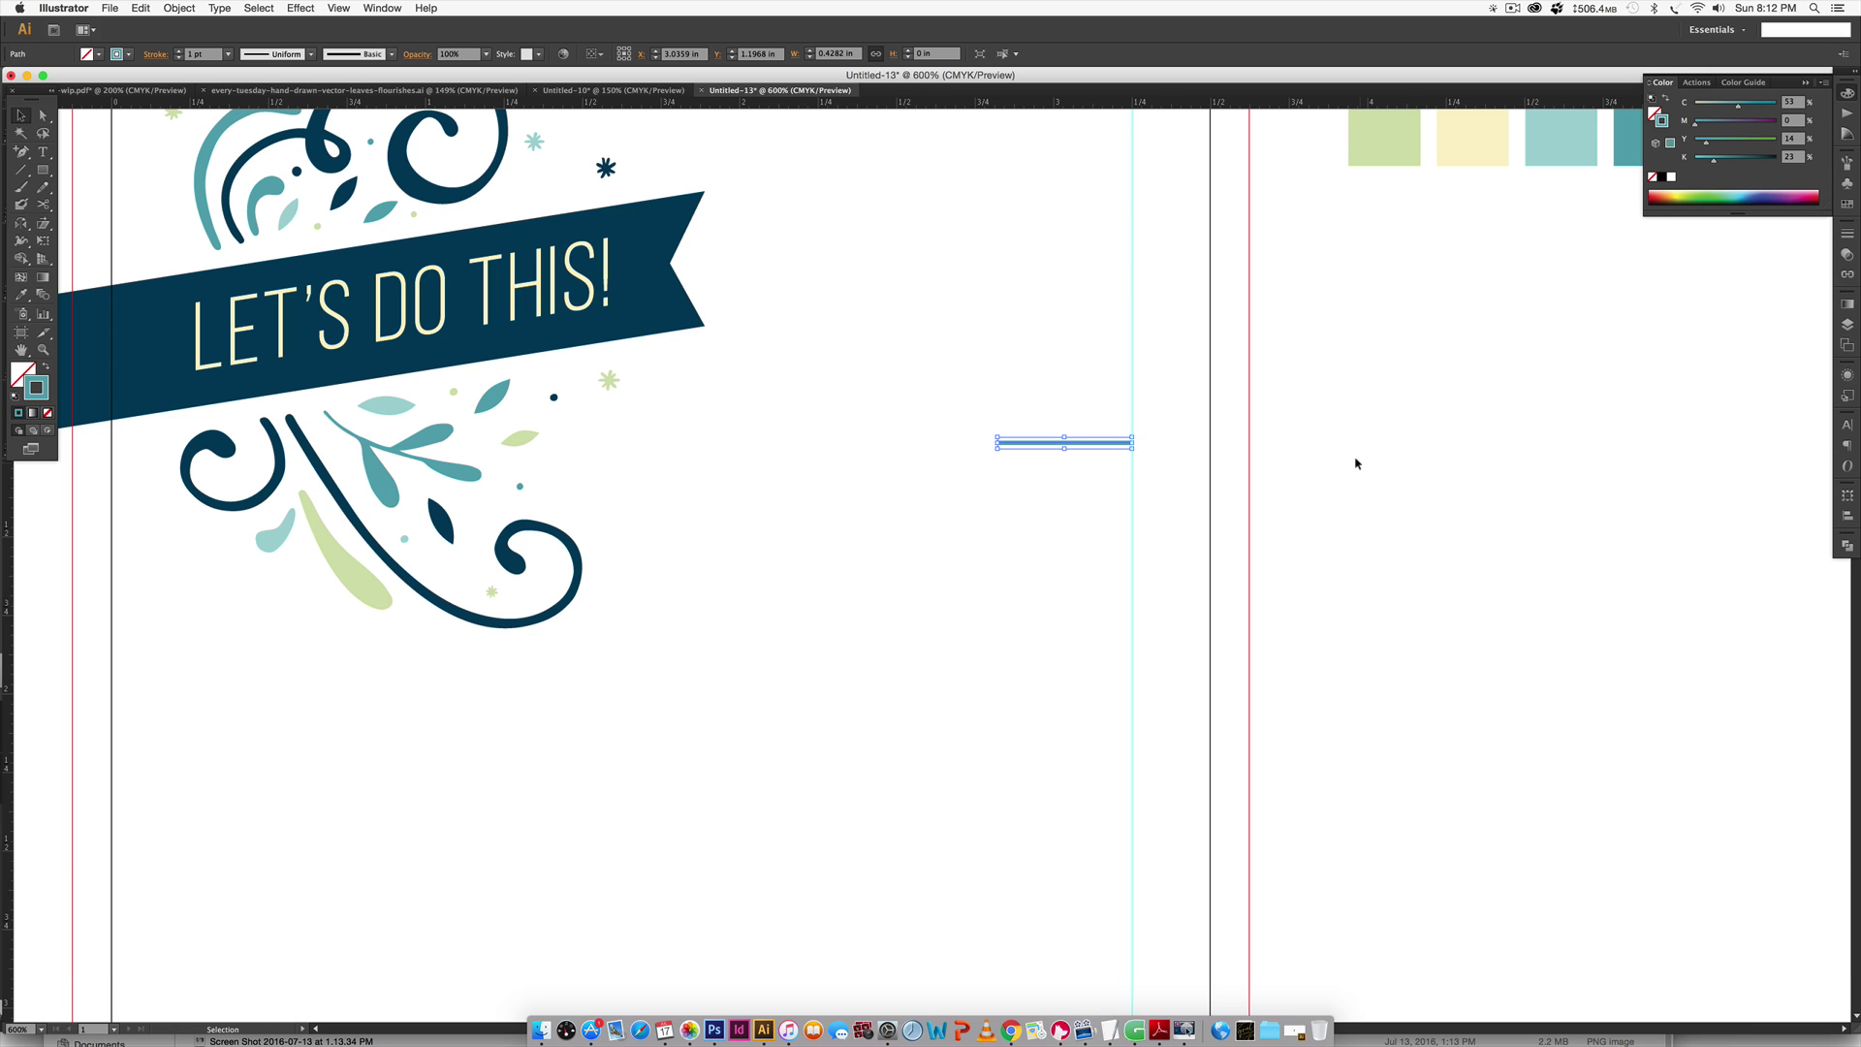
pyautogui.click(1015, 482)
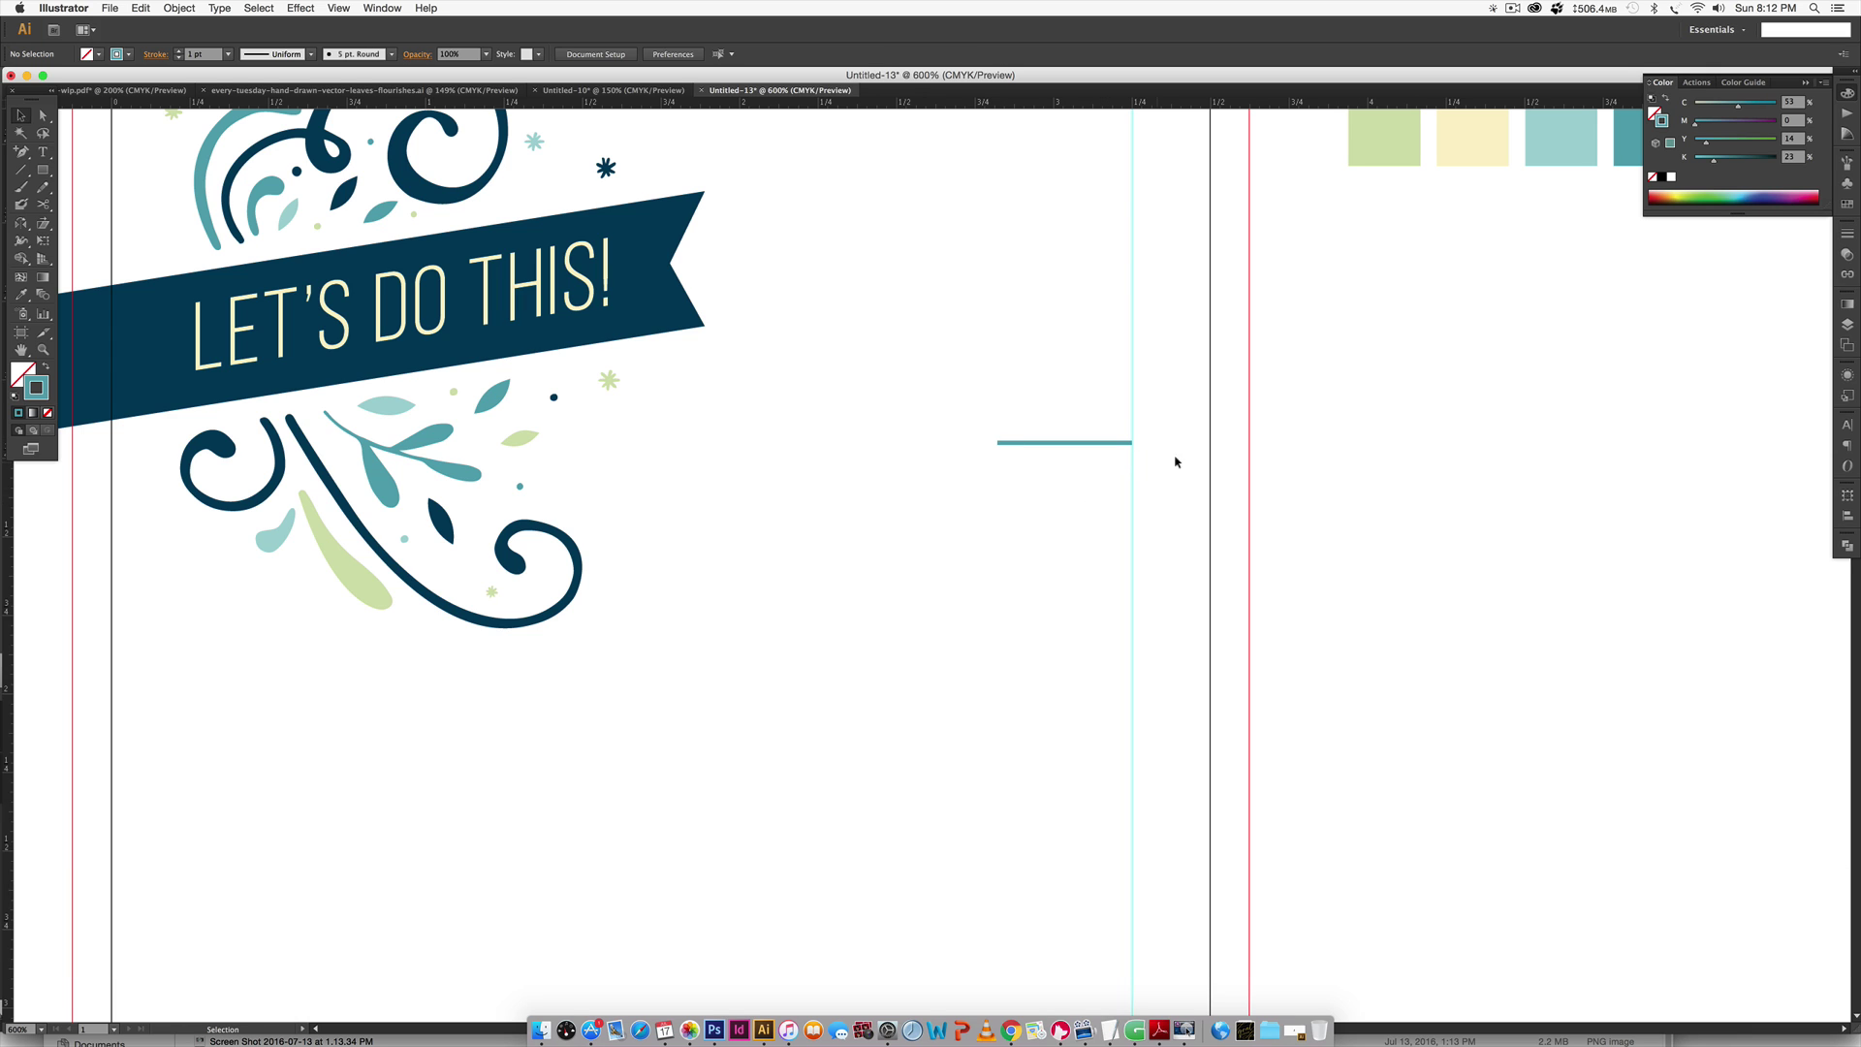
# Give the short teal line a round cap and round corners.
pyautogui.press('super+equal')
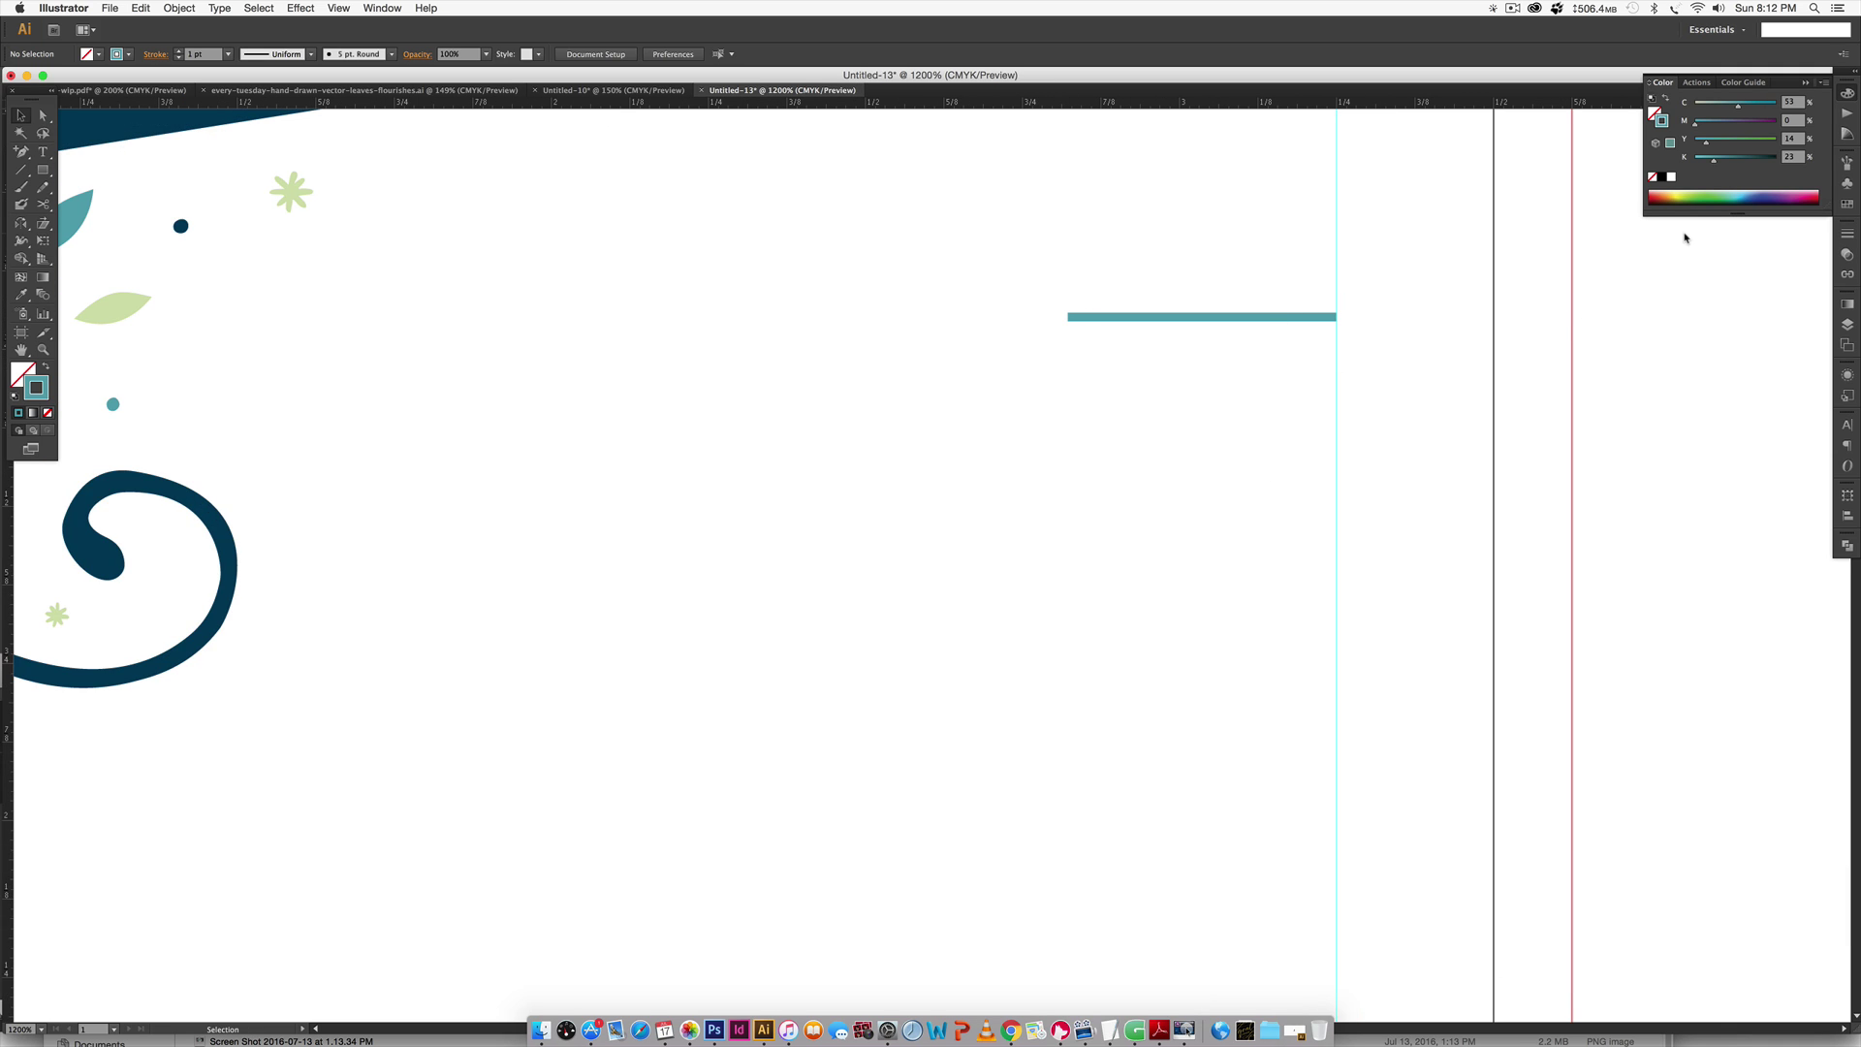
pyautogui.click(1847, 234)
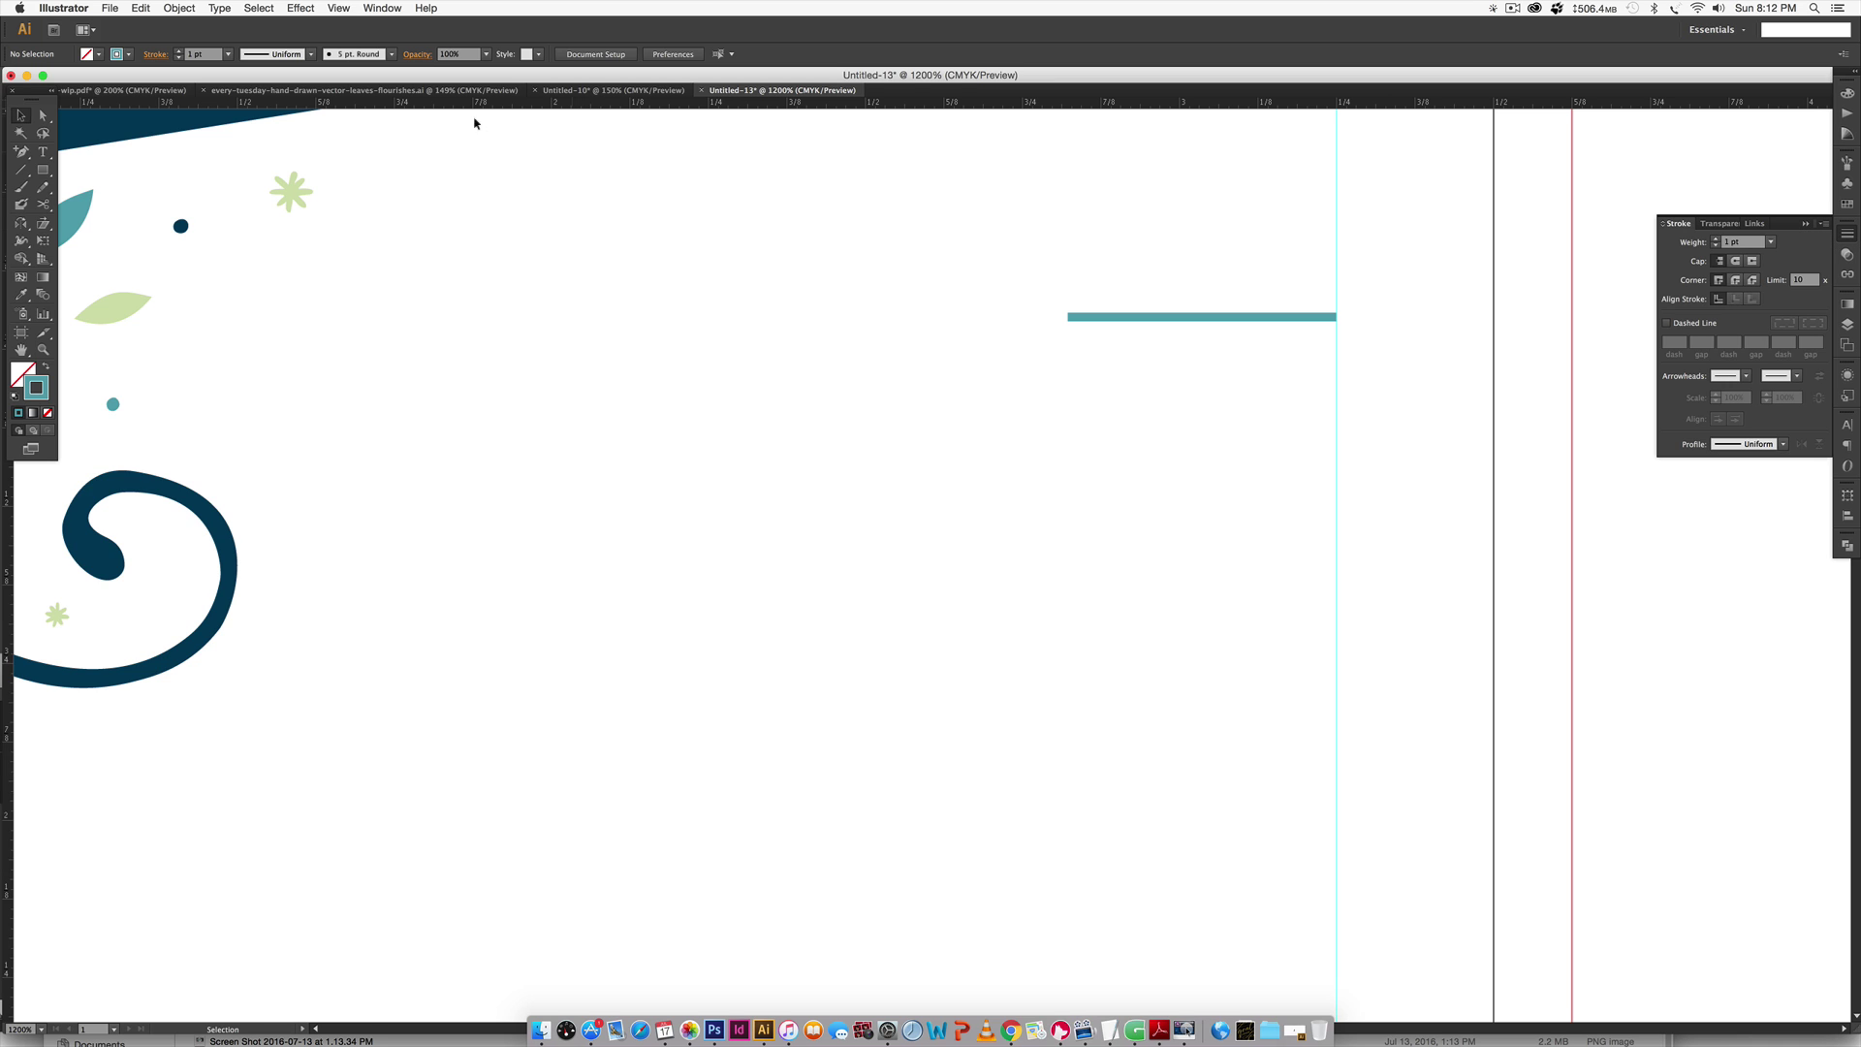
pyautogui.click(382, 8)
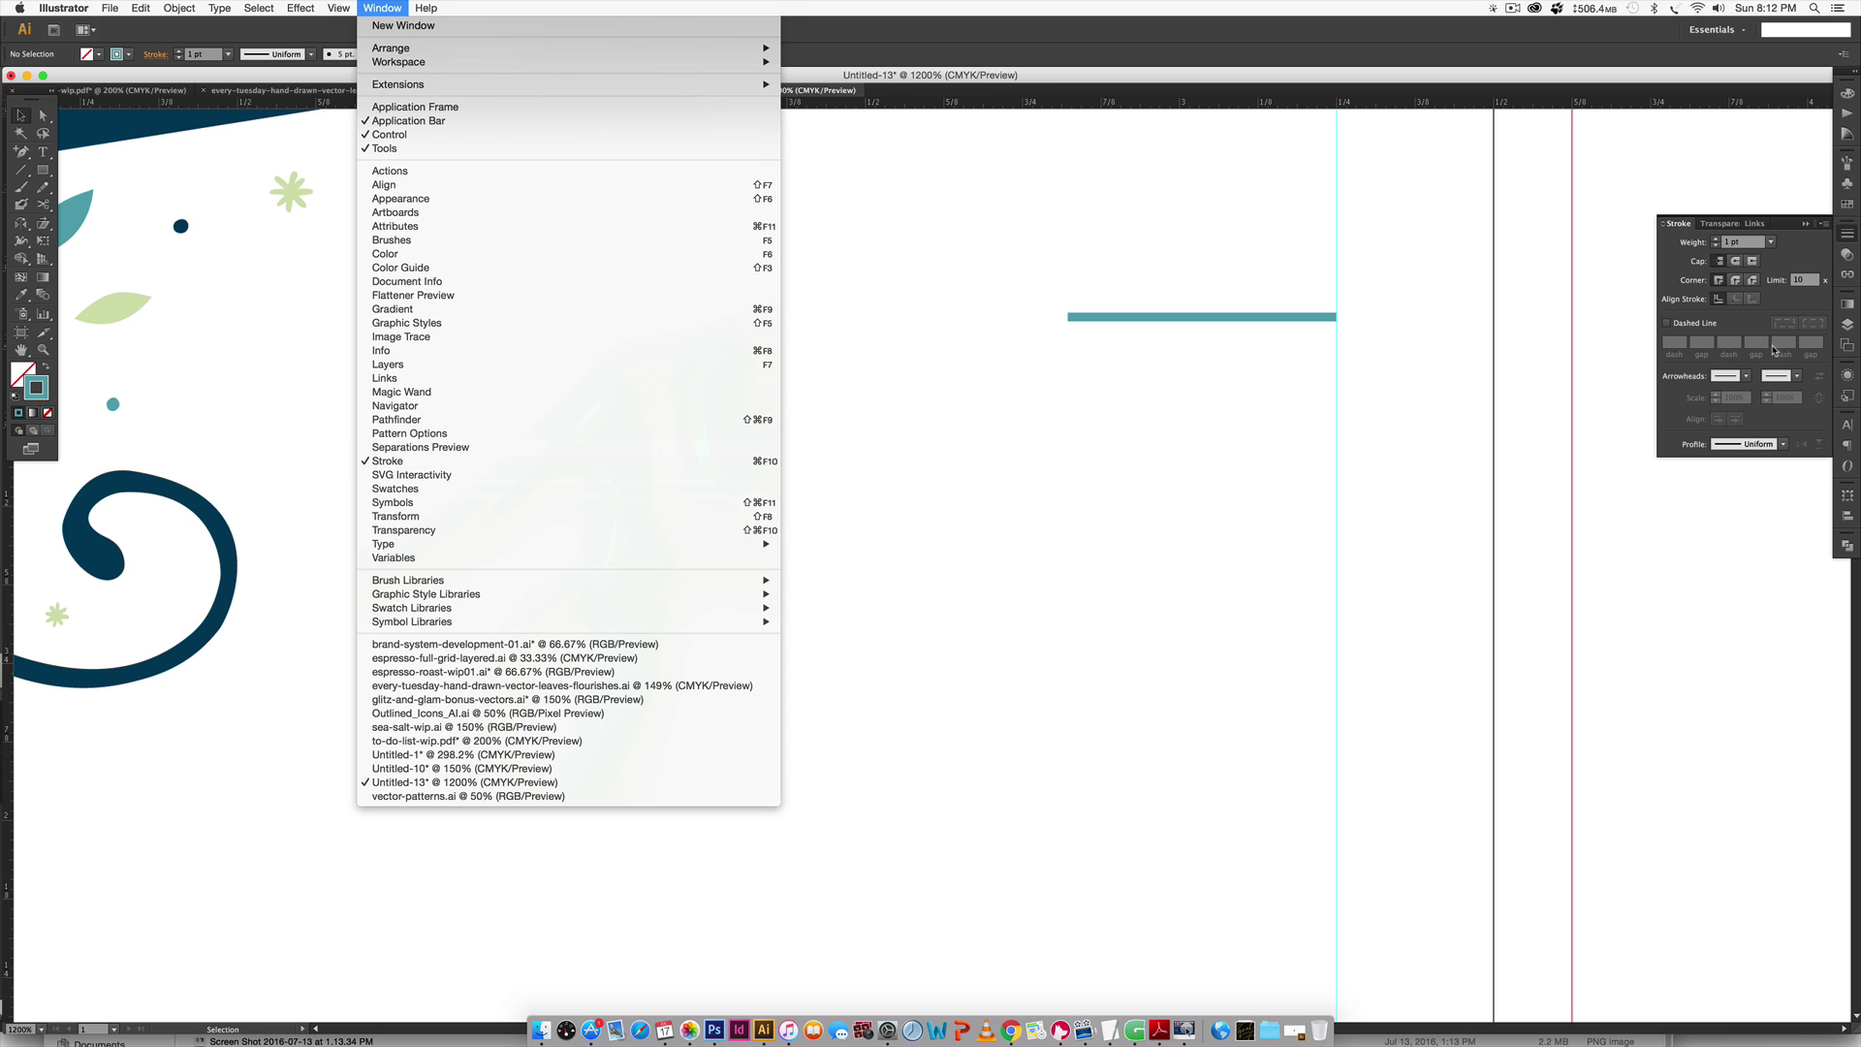
pyautogui.click(1805, 308)
pyautogui.click(1735, 280)
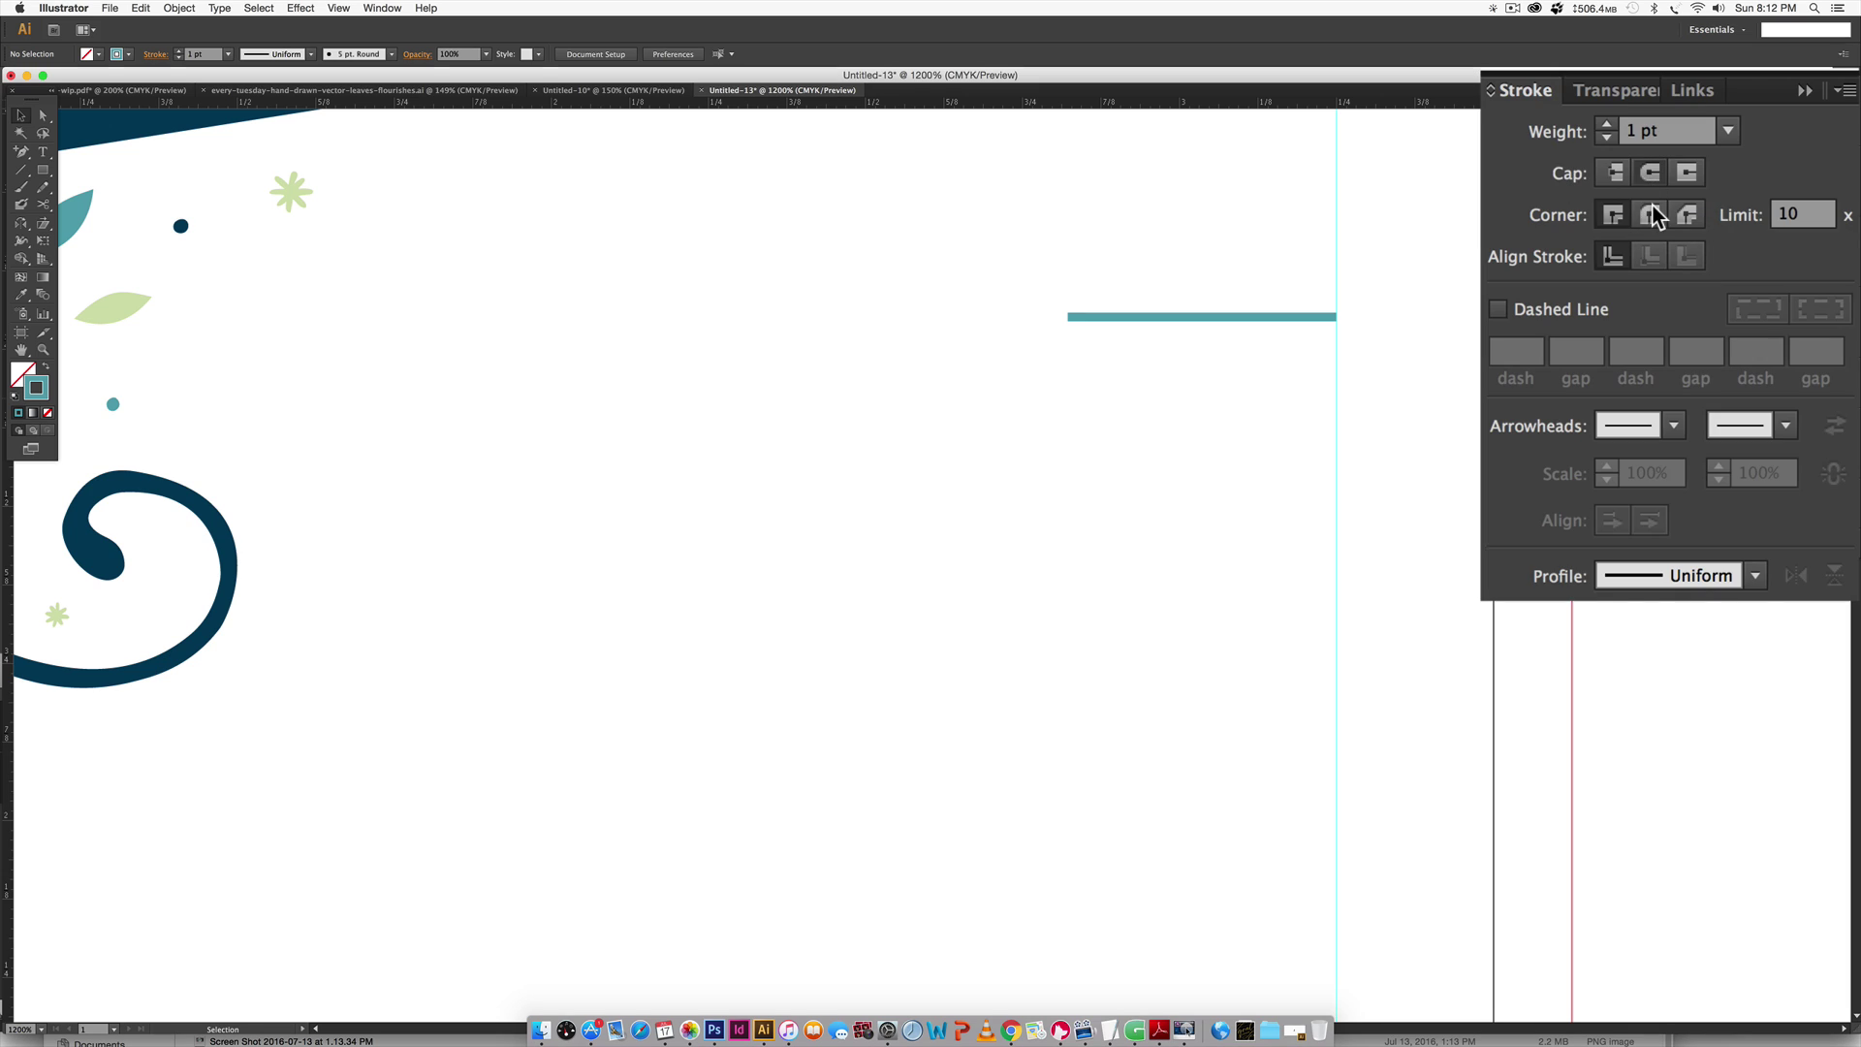
pyautogui.click(1278, 316)
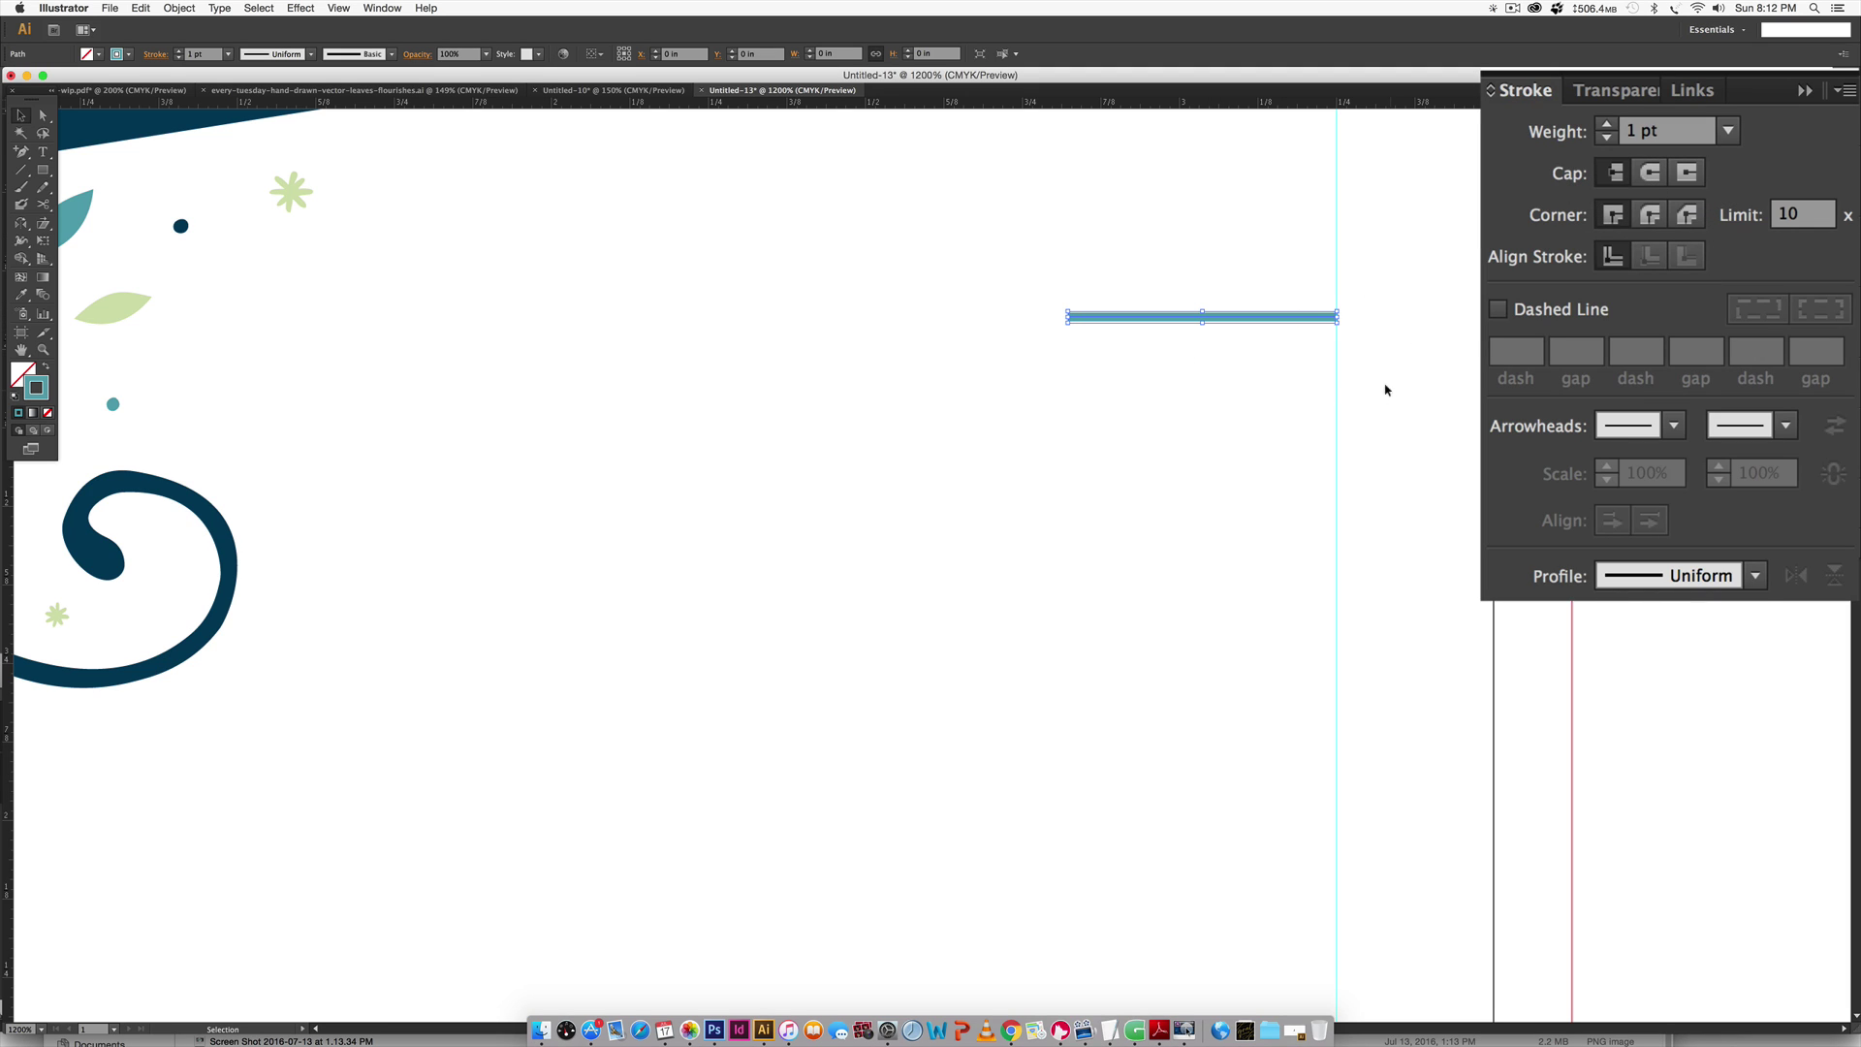
pyautogui.click(1650, 215)
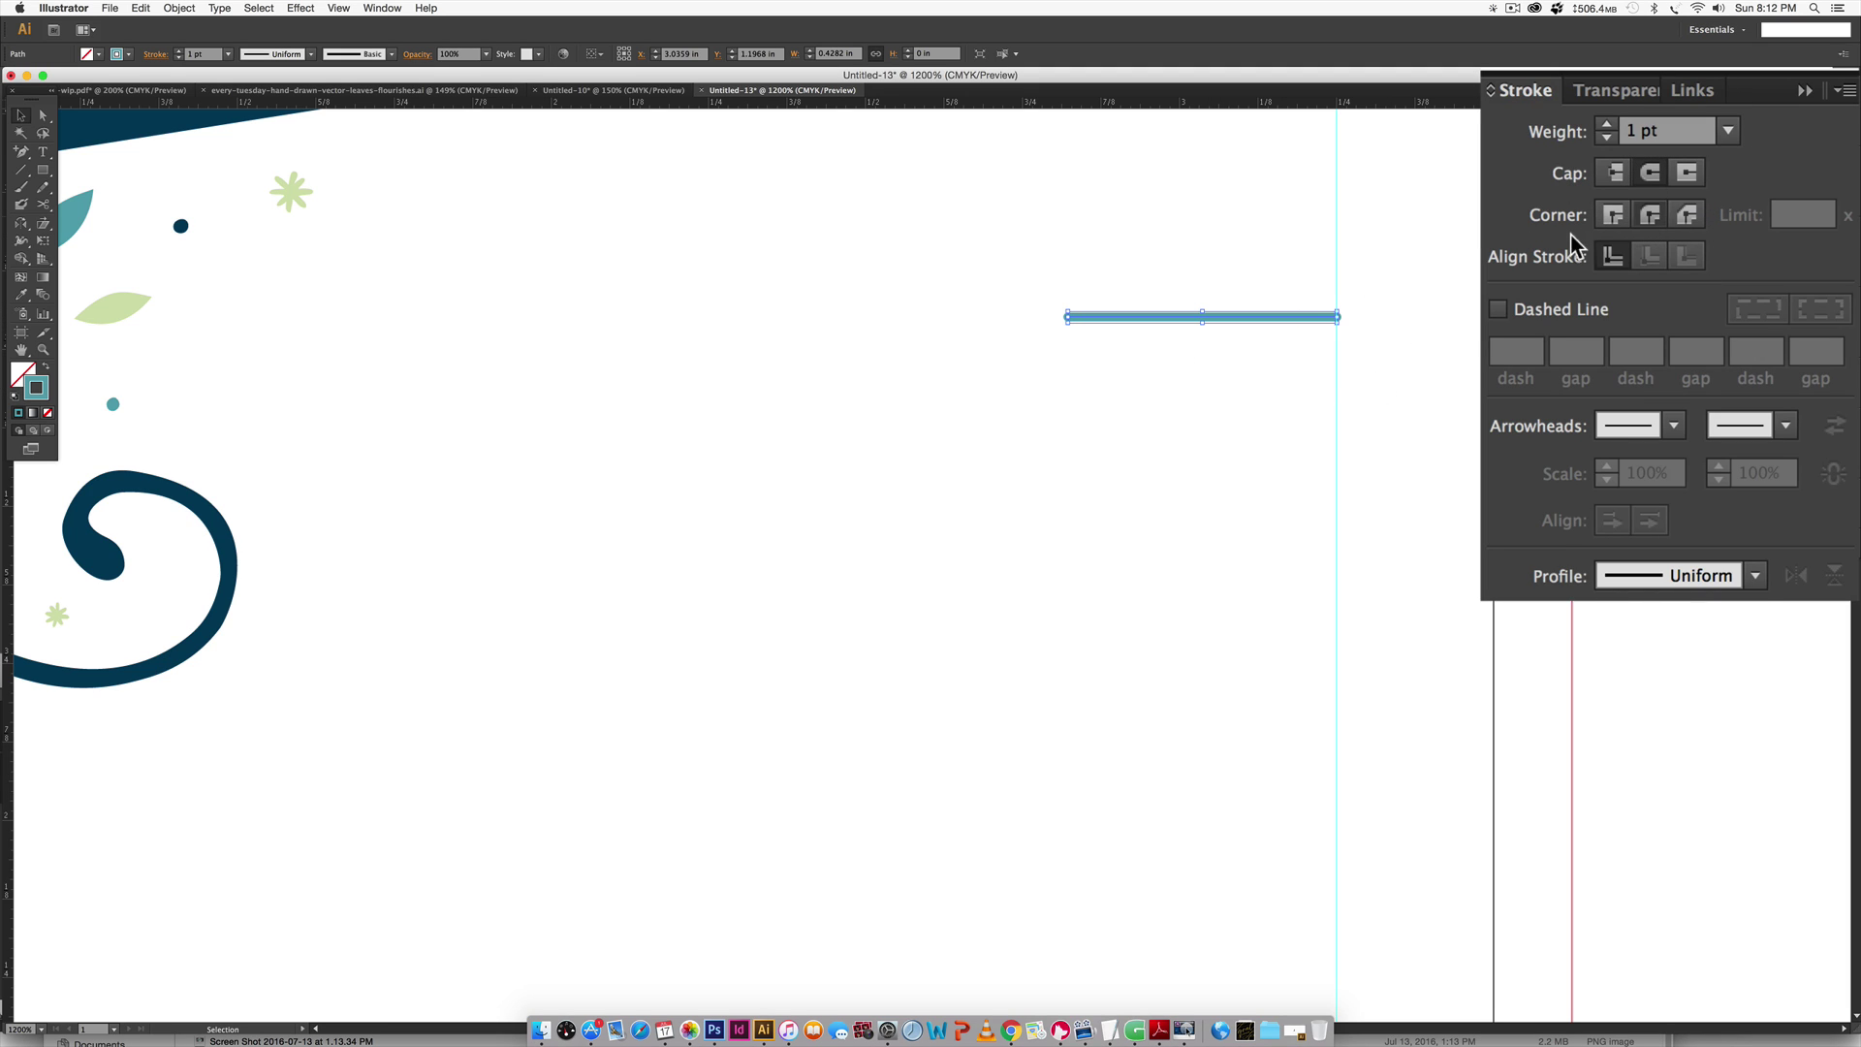
pyautogui.click(1180, 407)
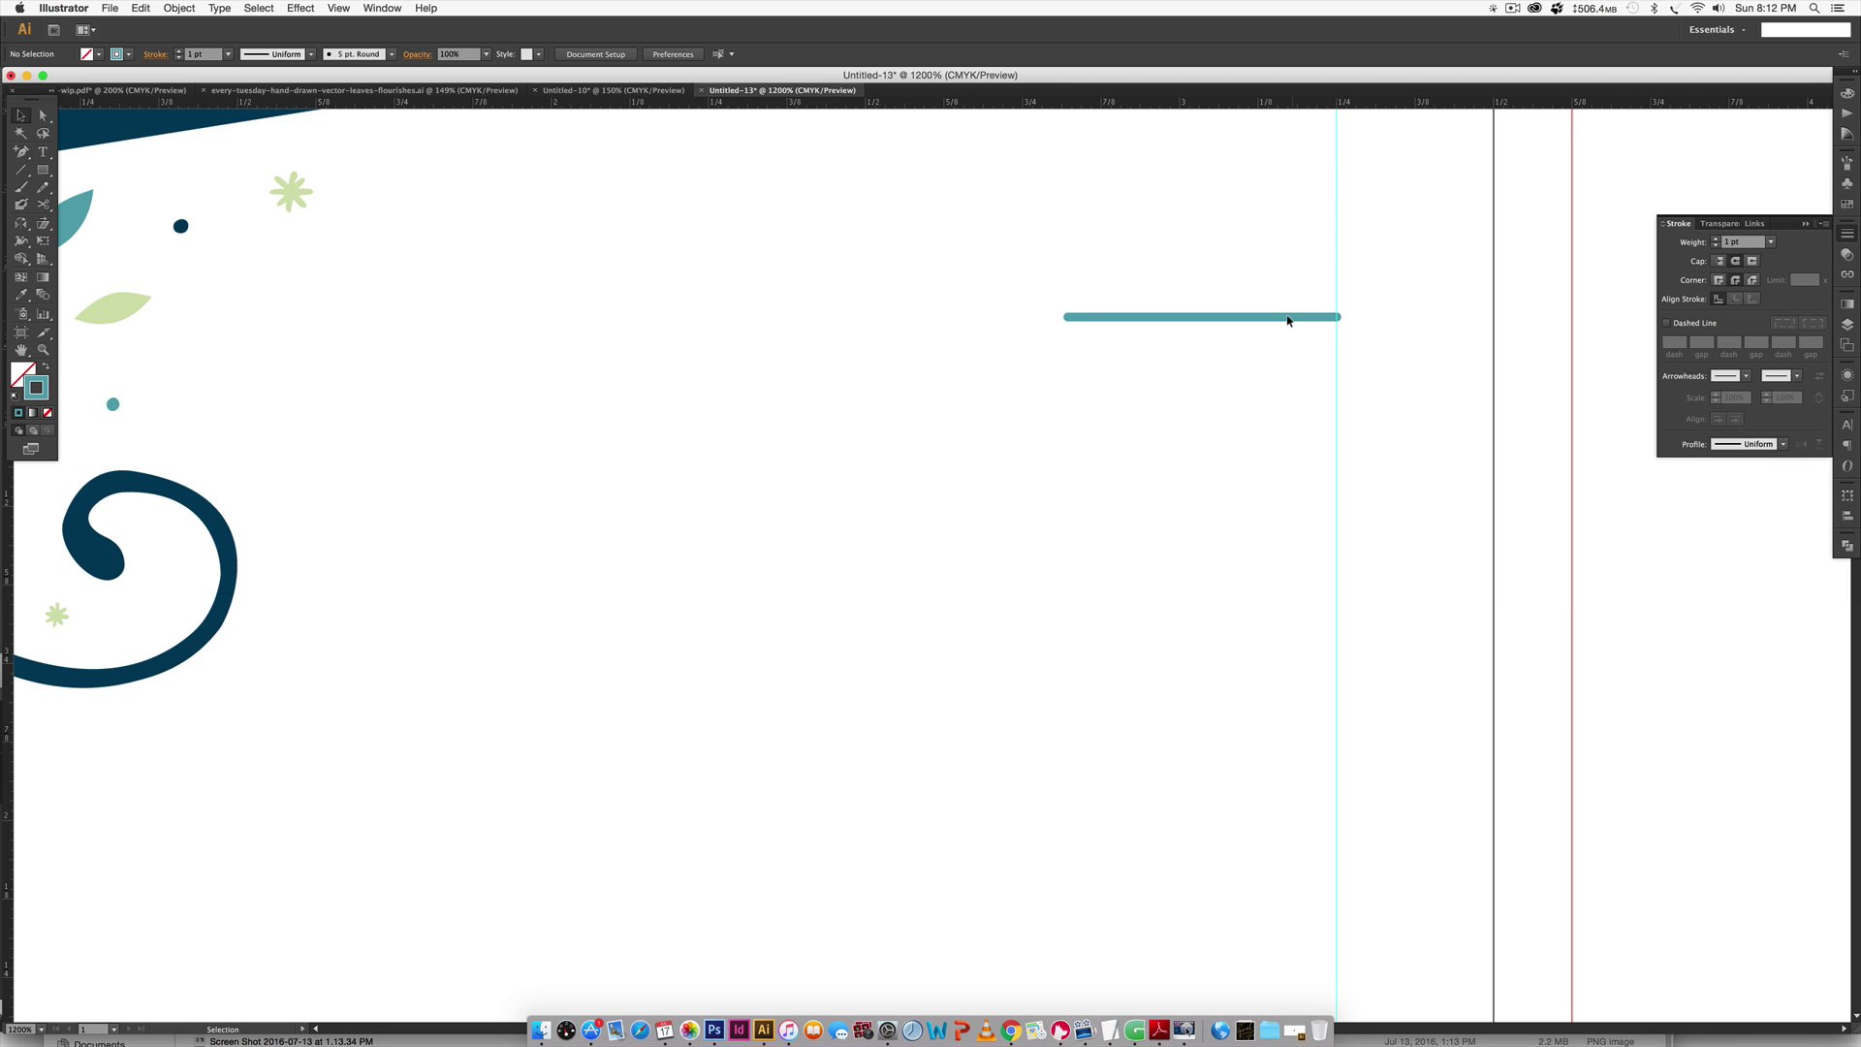
pyautogui.click(1287, 313)
pyautogui.press('Left')
pyautogui.press('Right')
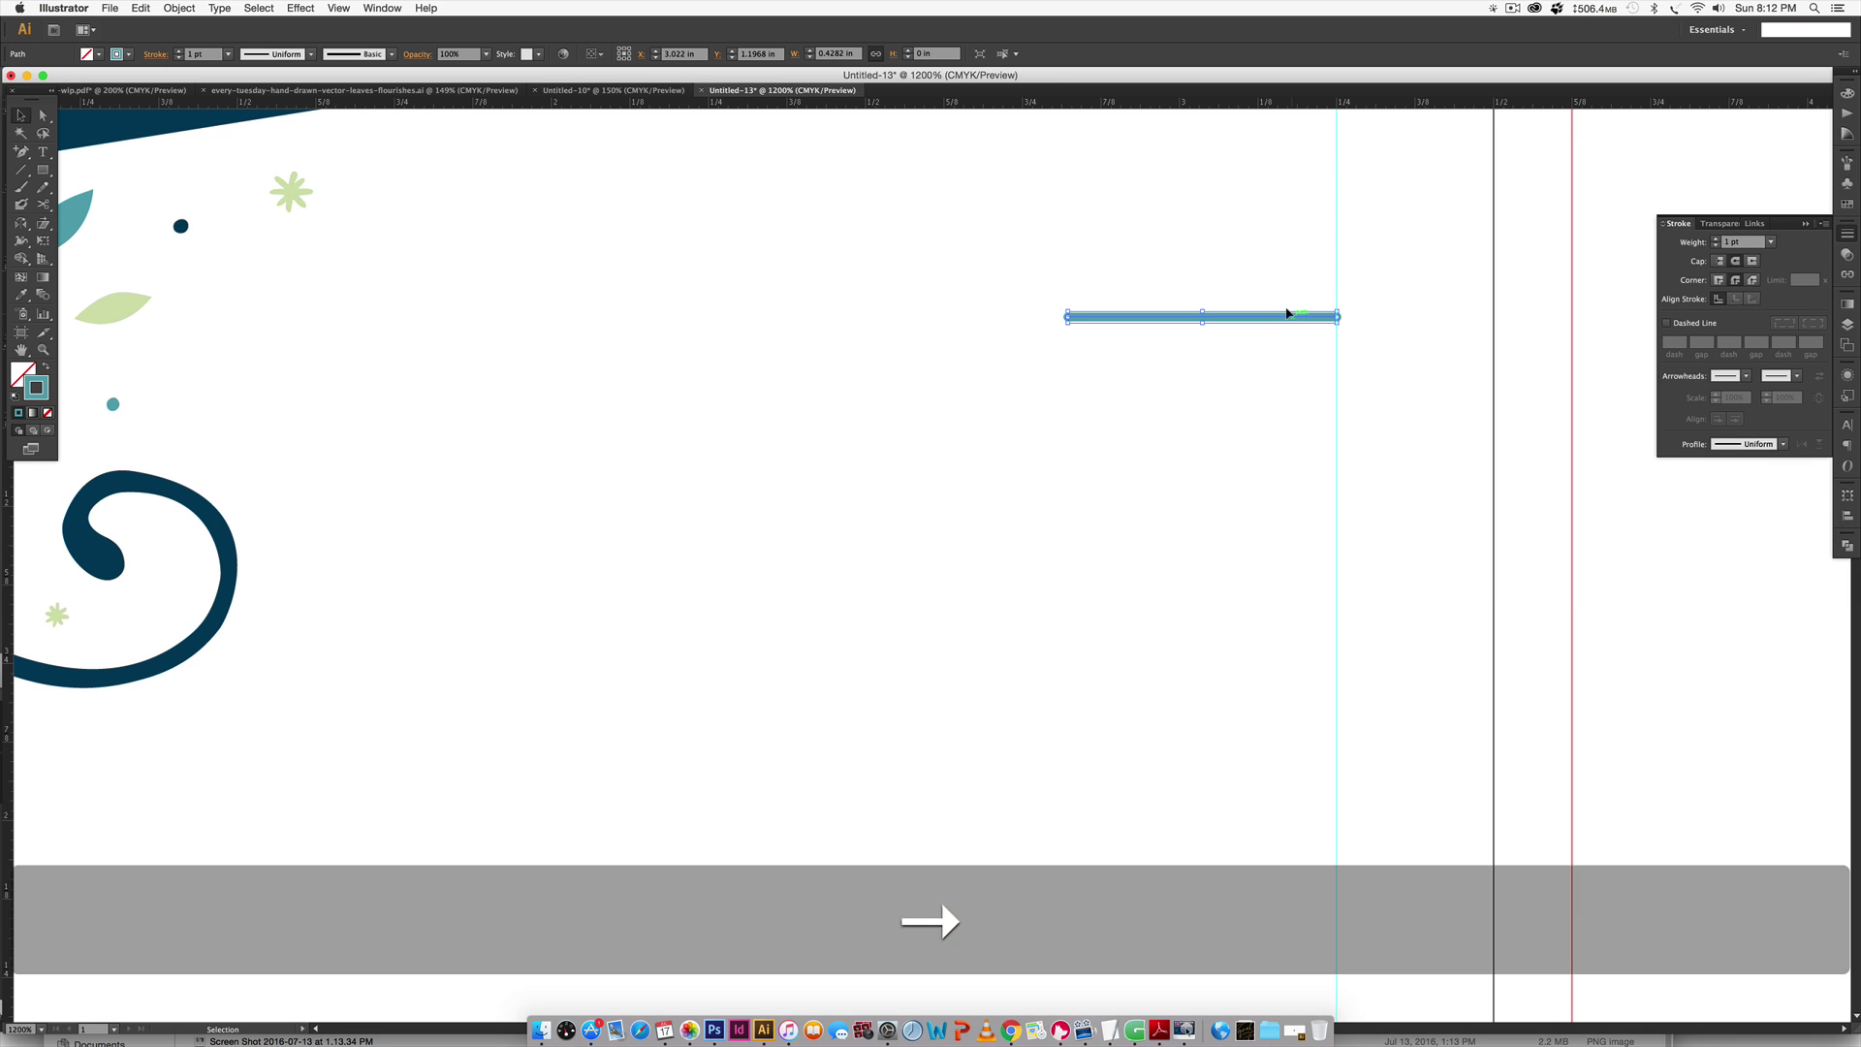
pyautogui.click(1306, 393)
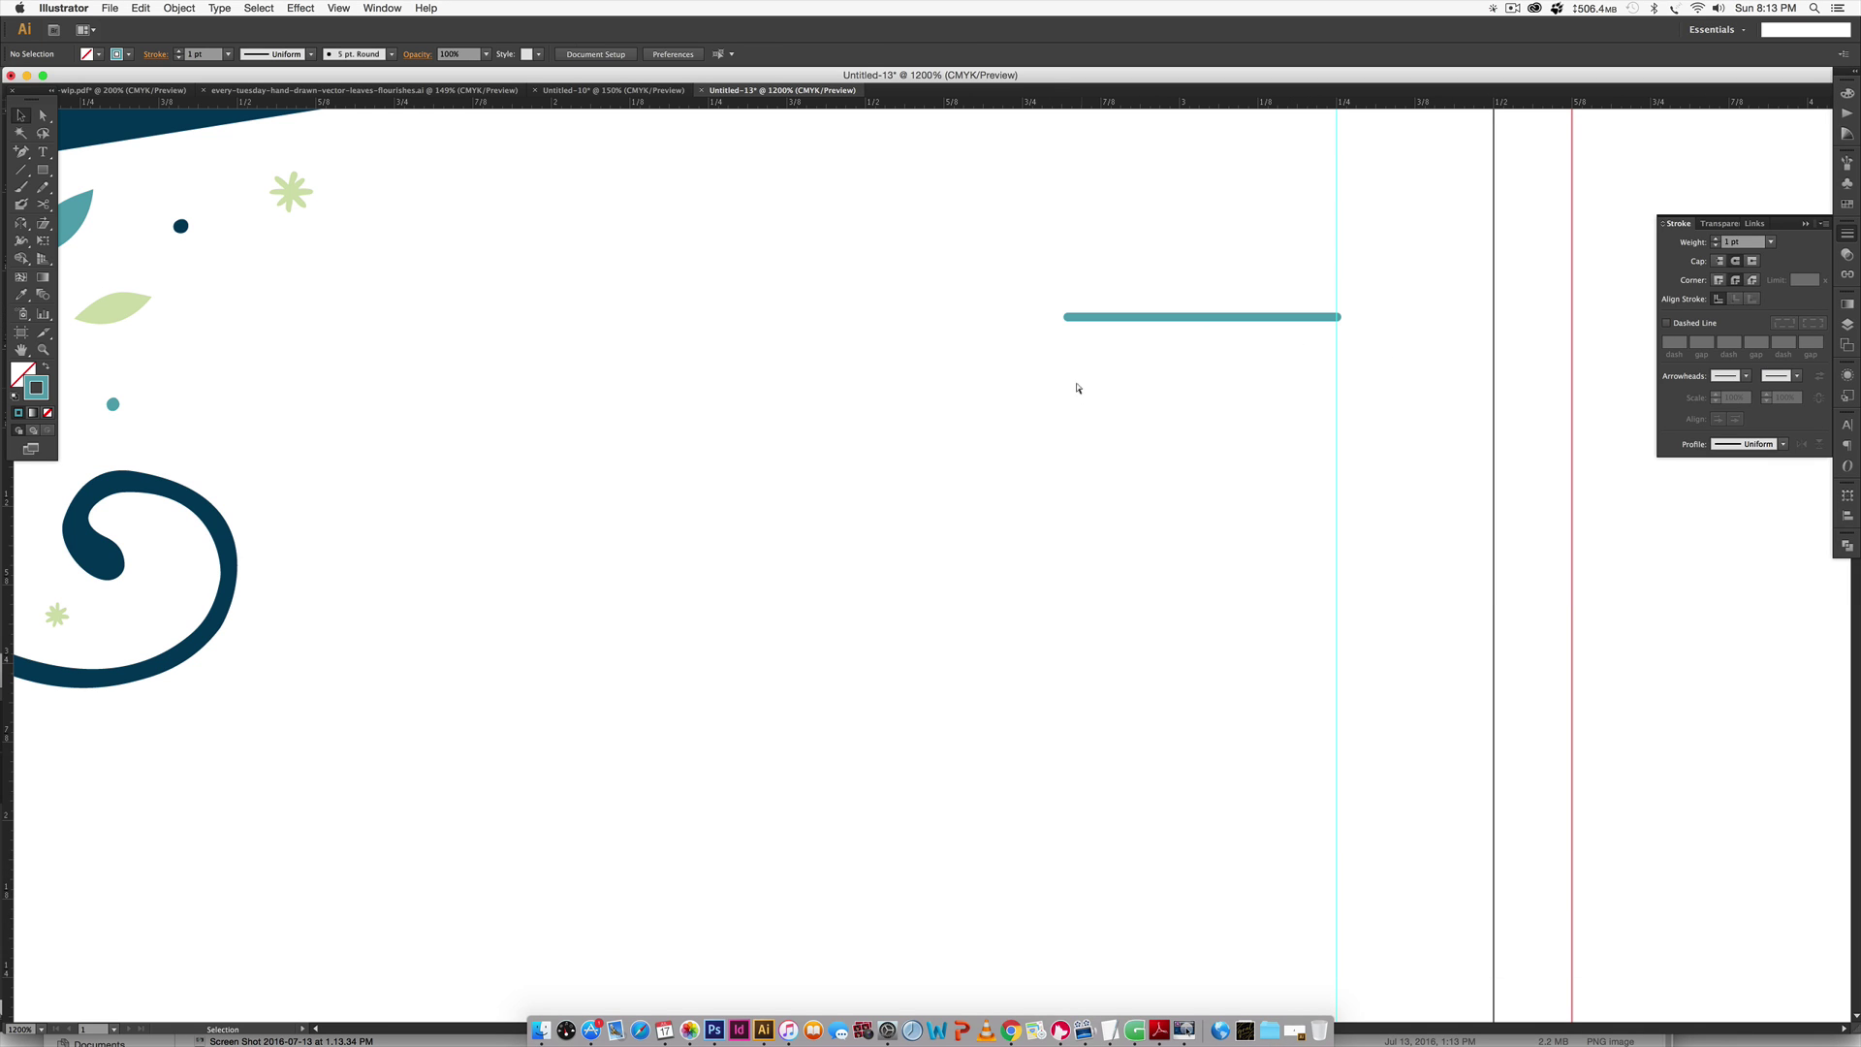
# Duplicate the teal line twice to its left at the same height, bringing the leftmost copy closer to the others.
pyautogui.press('super+minus')
pyautogui.moveTo(1038, 394); pyautogui.dragTo(1276, 412)
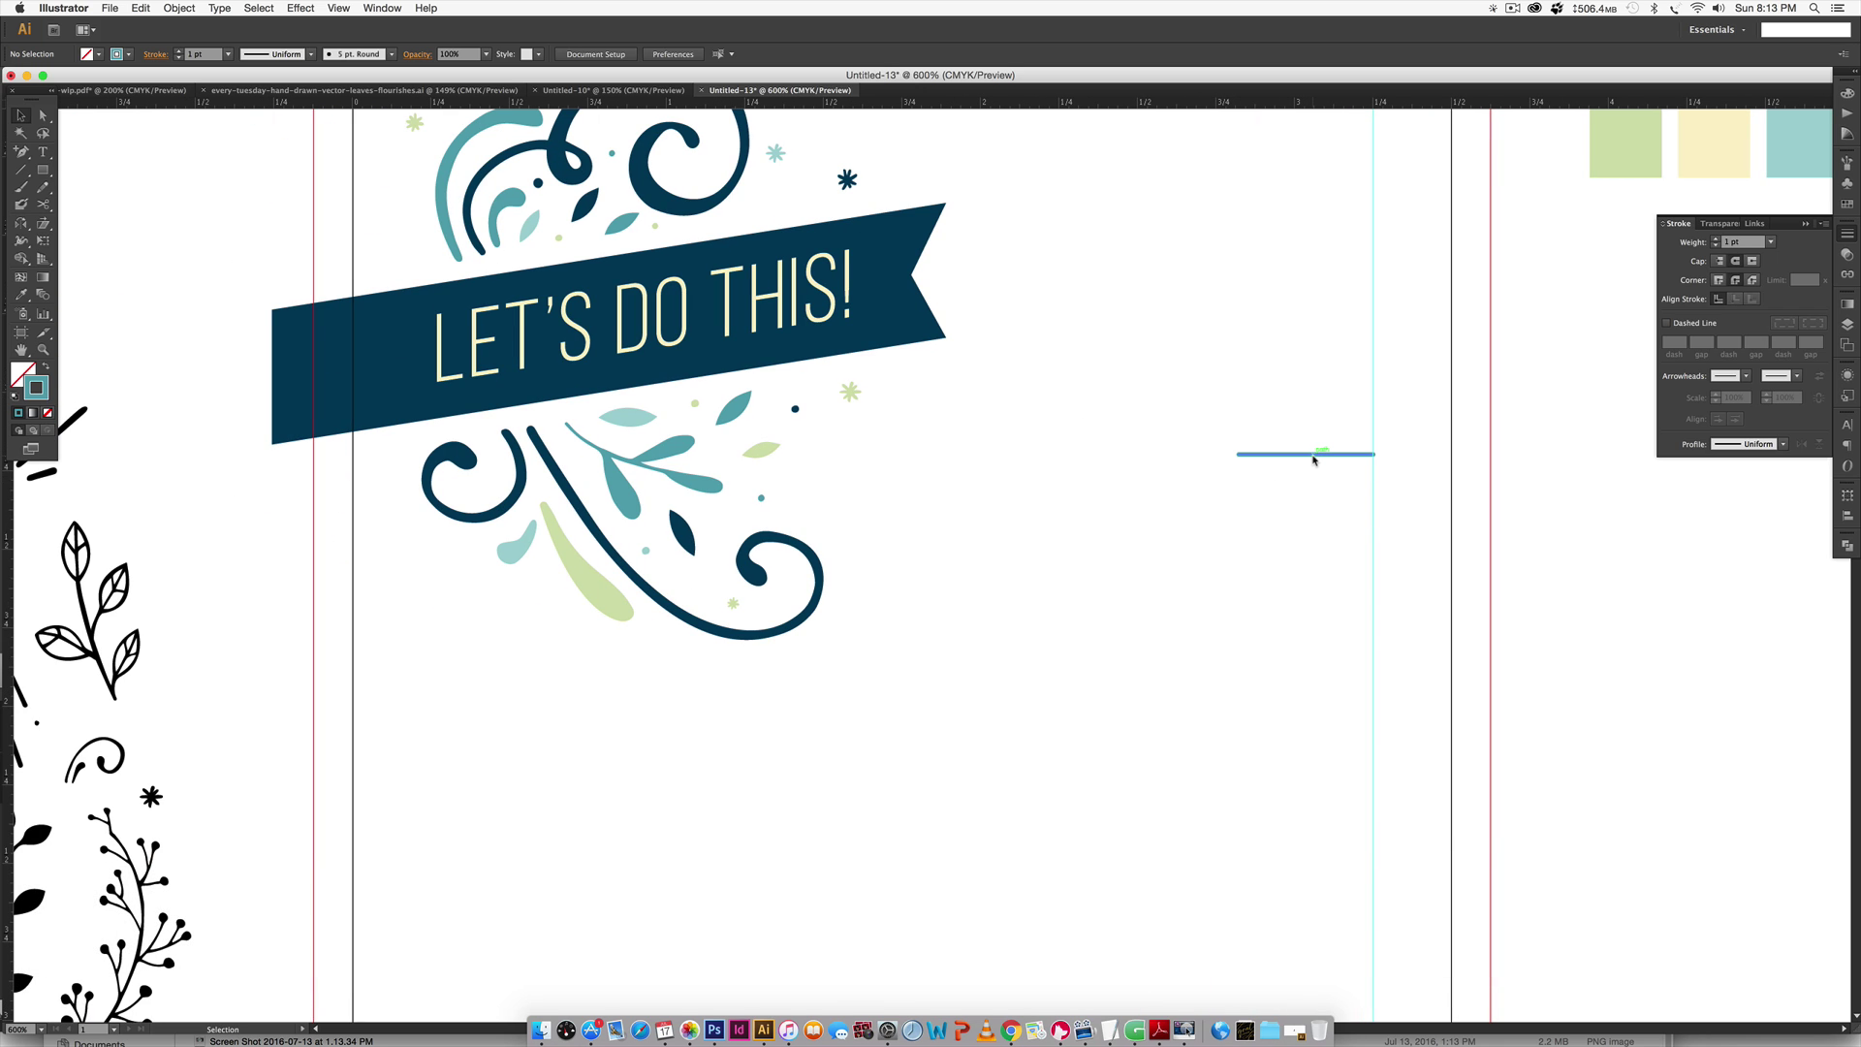
pyautogui.moveTo(1314, 459); pyautogui.dragTo(947, 452)
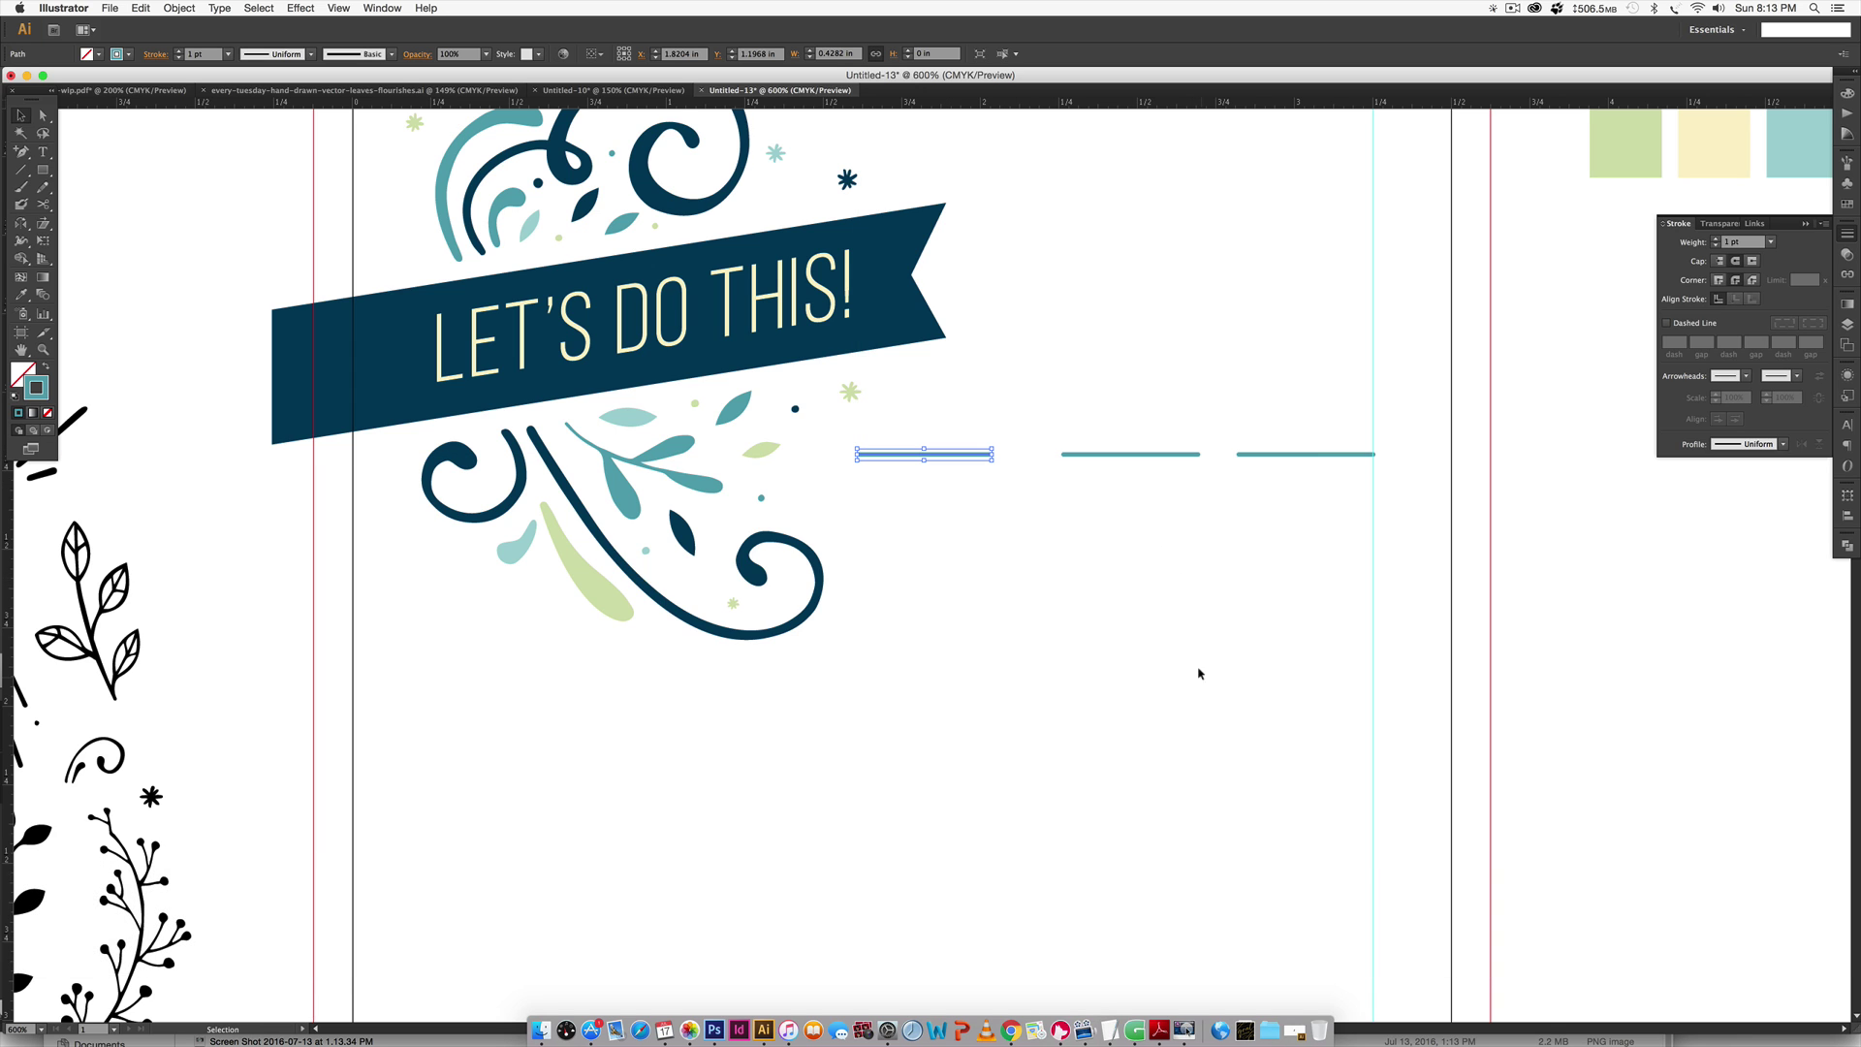
pyautogui.press('alt')
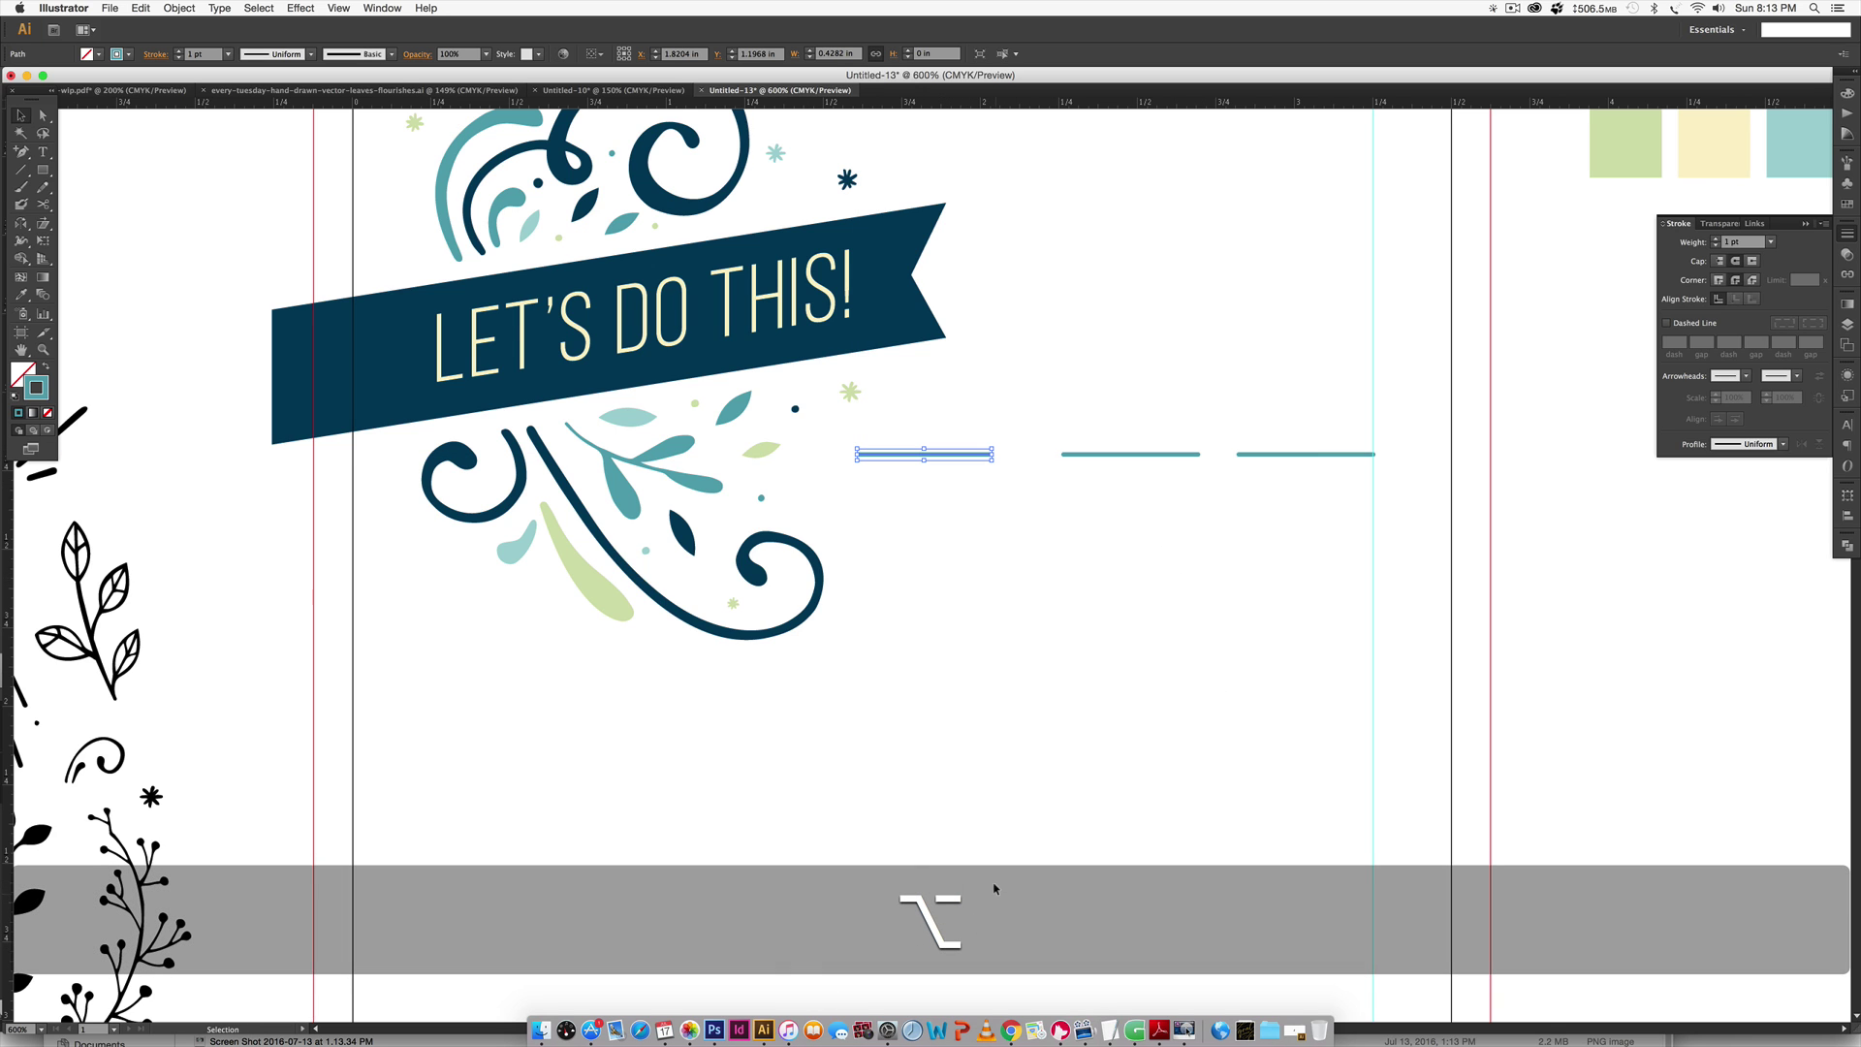
pyautogui.click(989, 504)
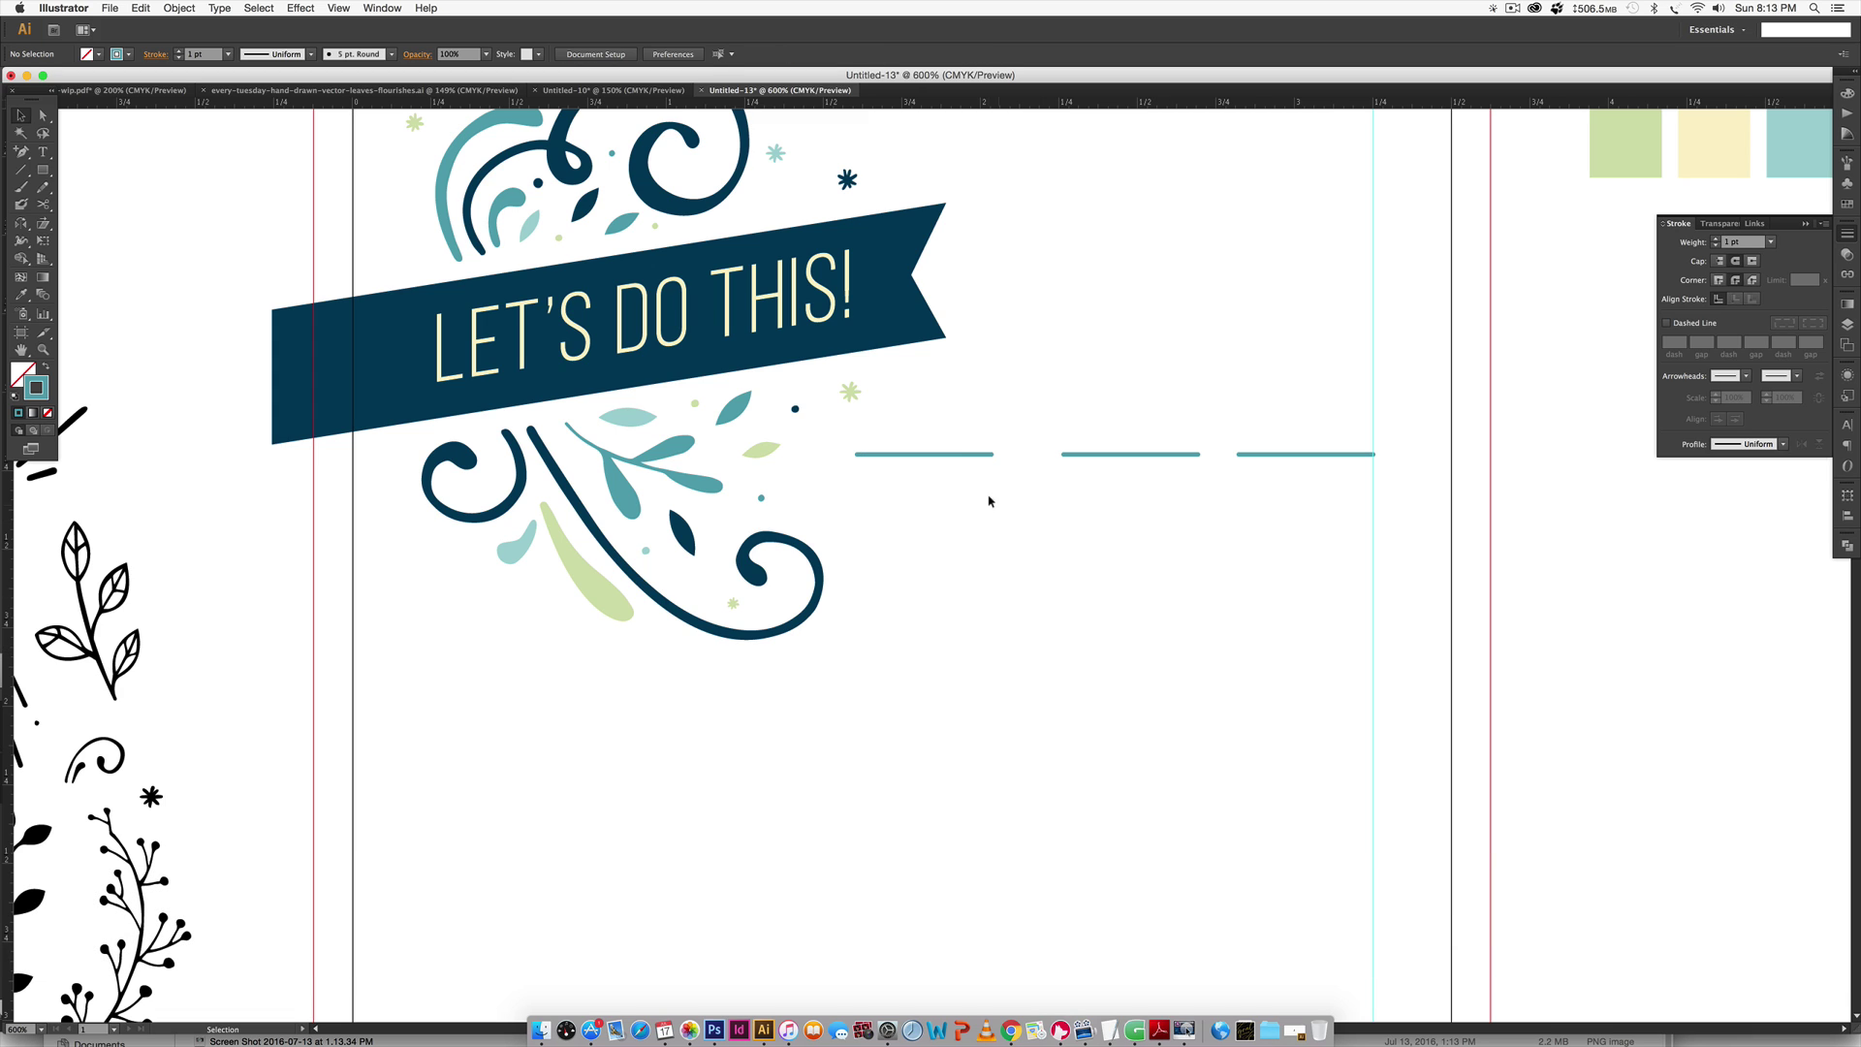
pyautogui.press('shift')
pyautogui.moveTo(977, 454); pyautogui.dragTo(1003, 454)
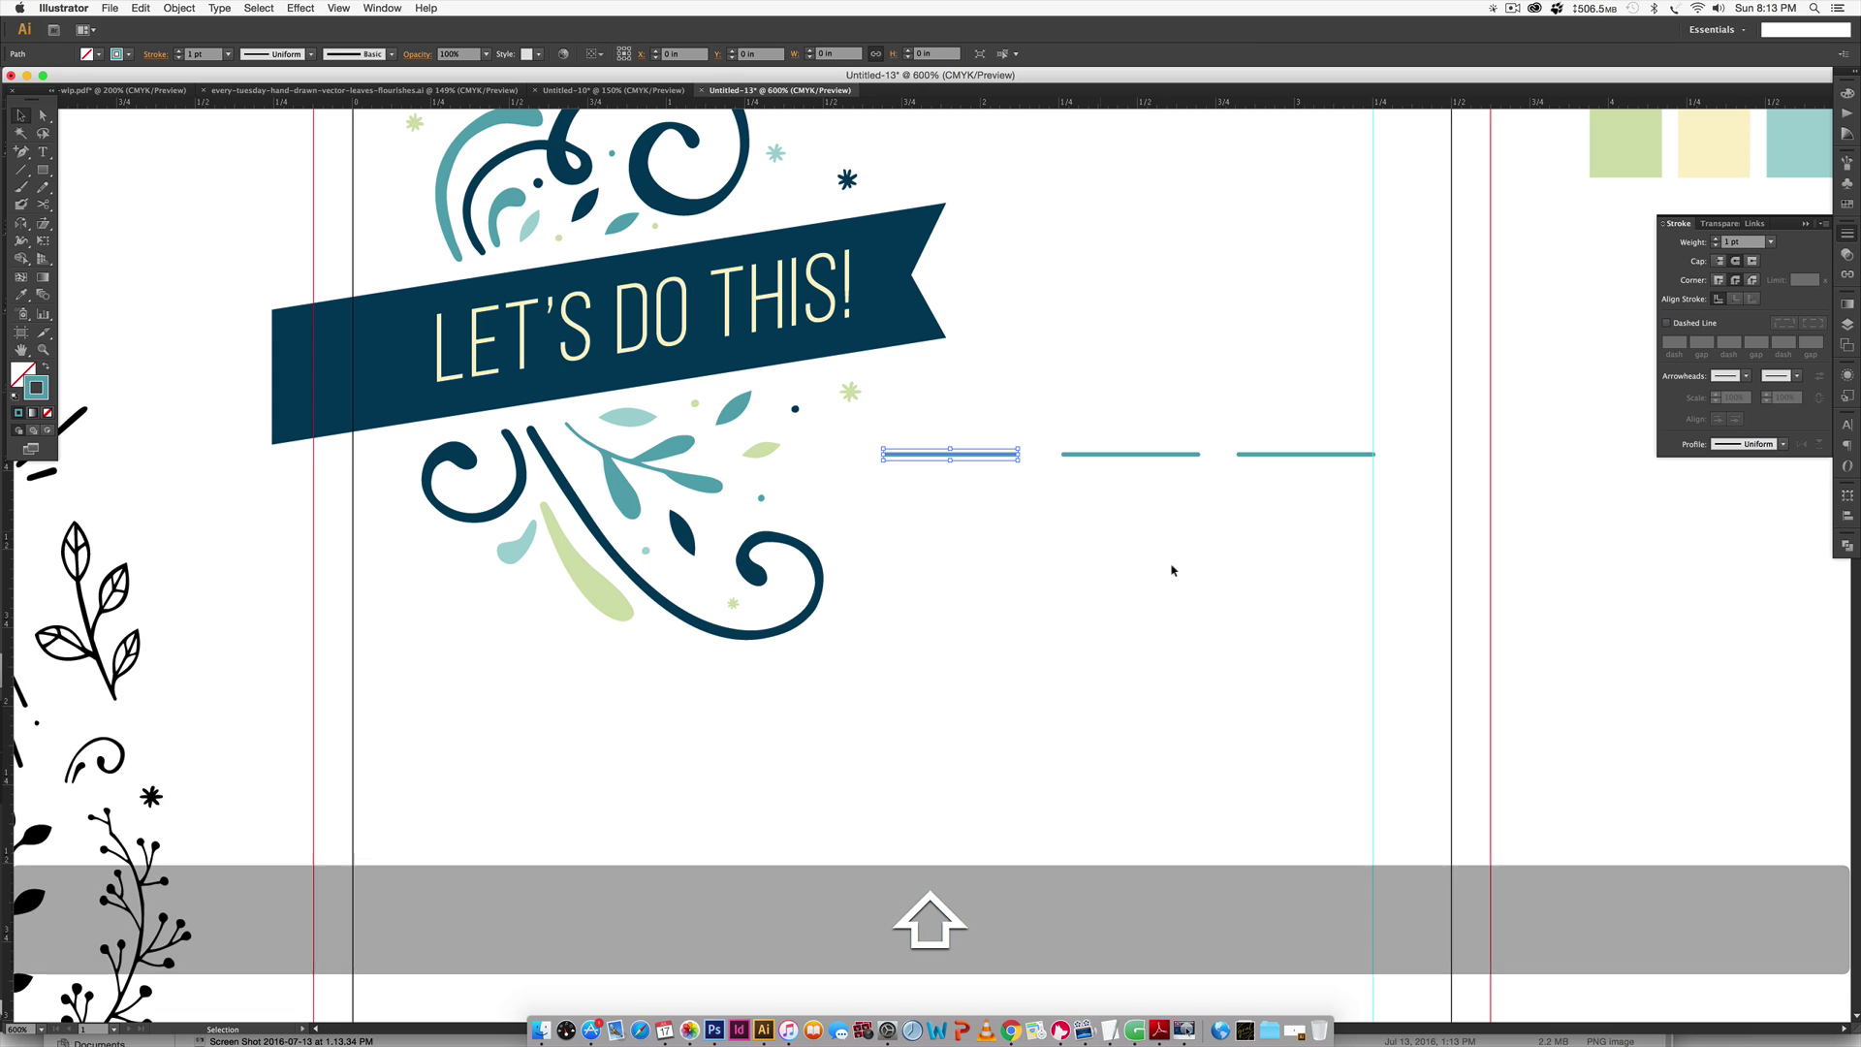
pyautogui.click(1240, 618)
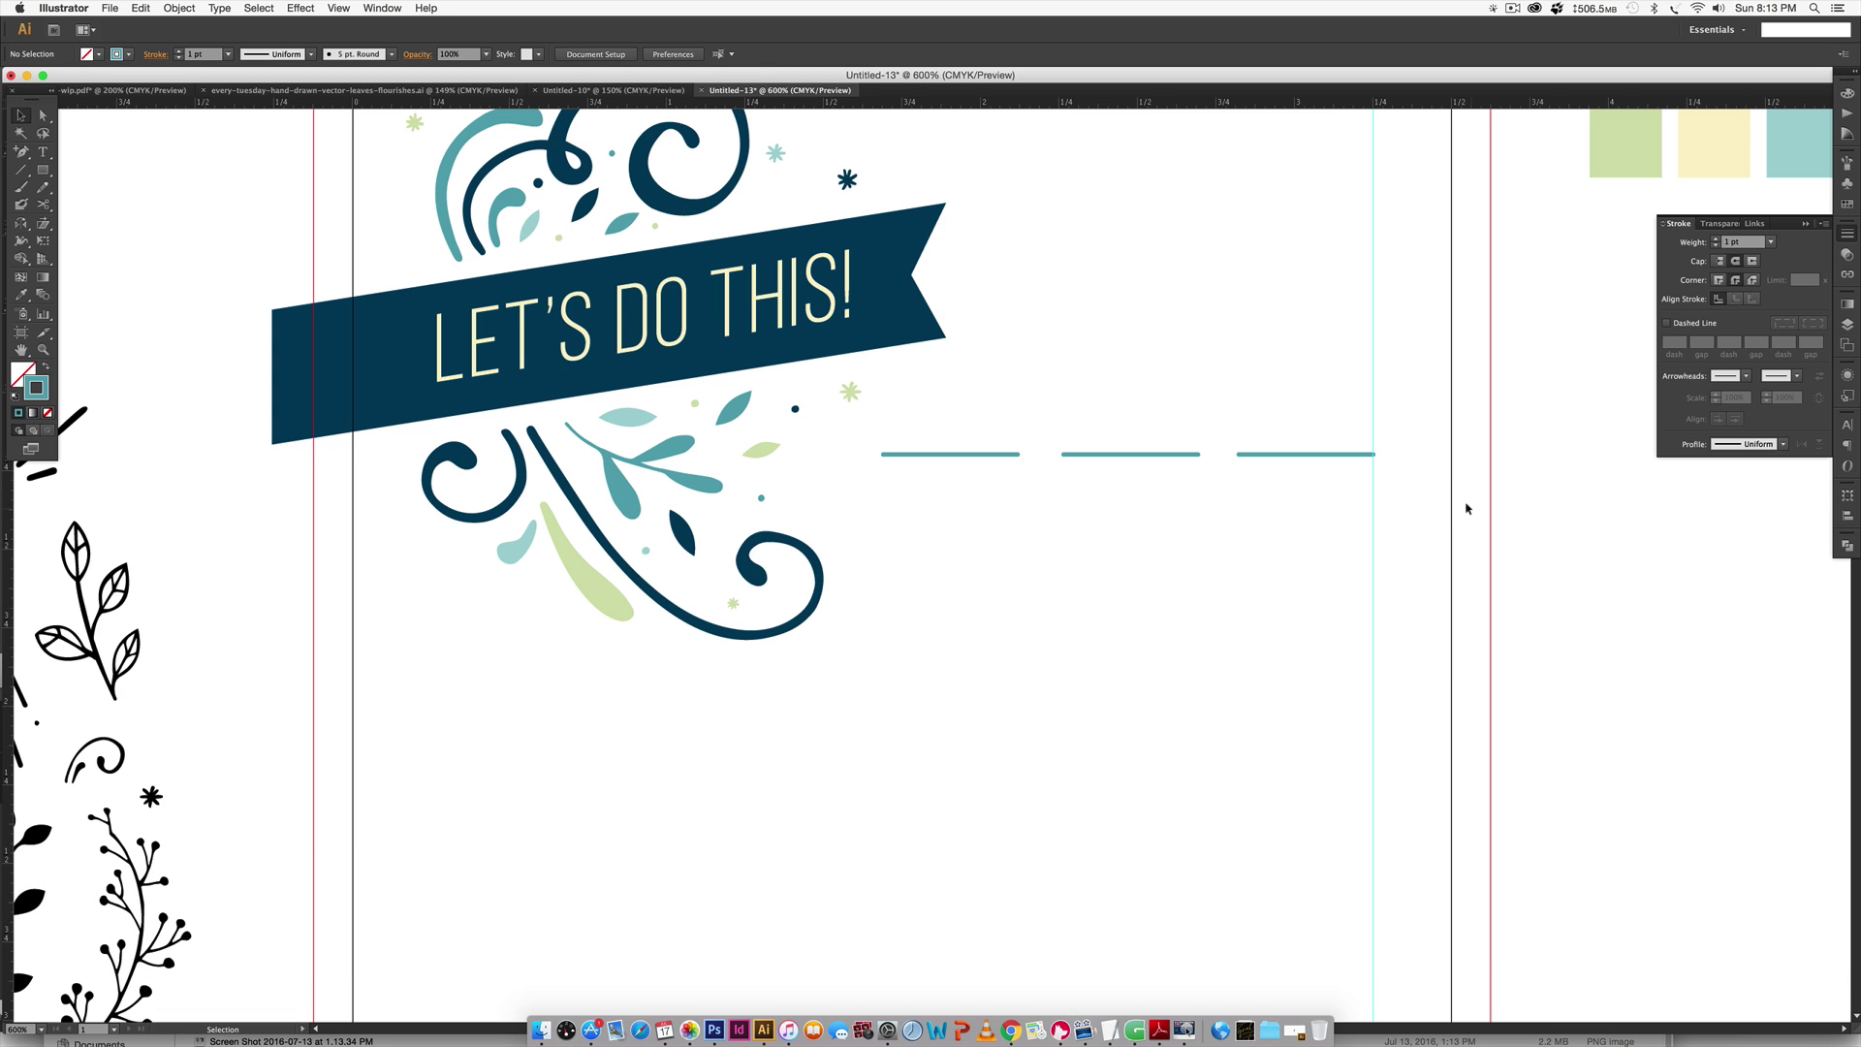
# Distribute the three teal lines evenly in the horizontal direction.
pyautogui.moveTo(1466, 508); pyautogui.dragTo(890, 417)
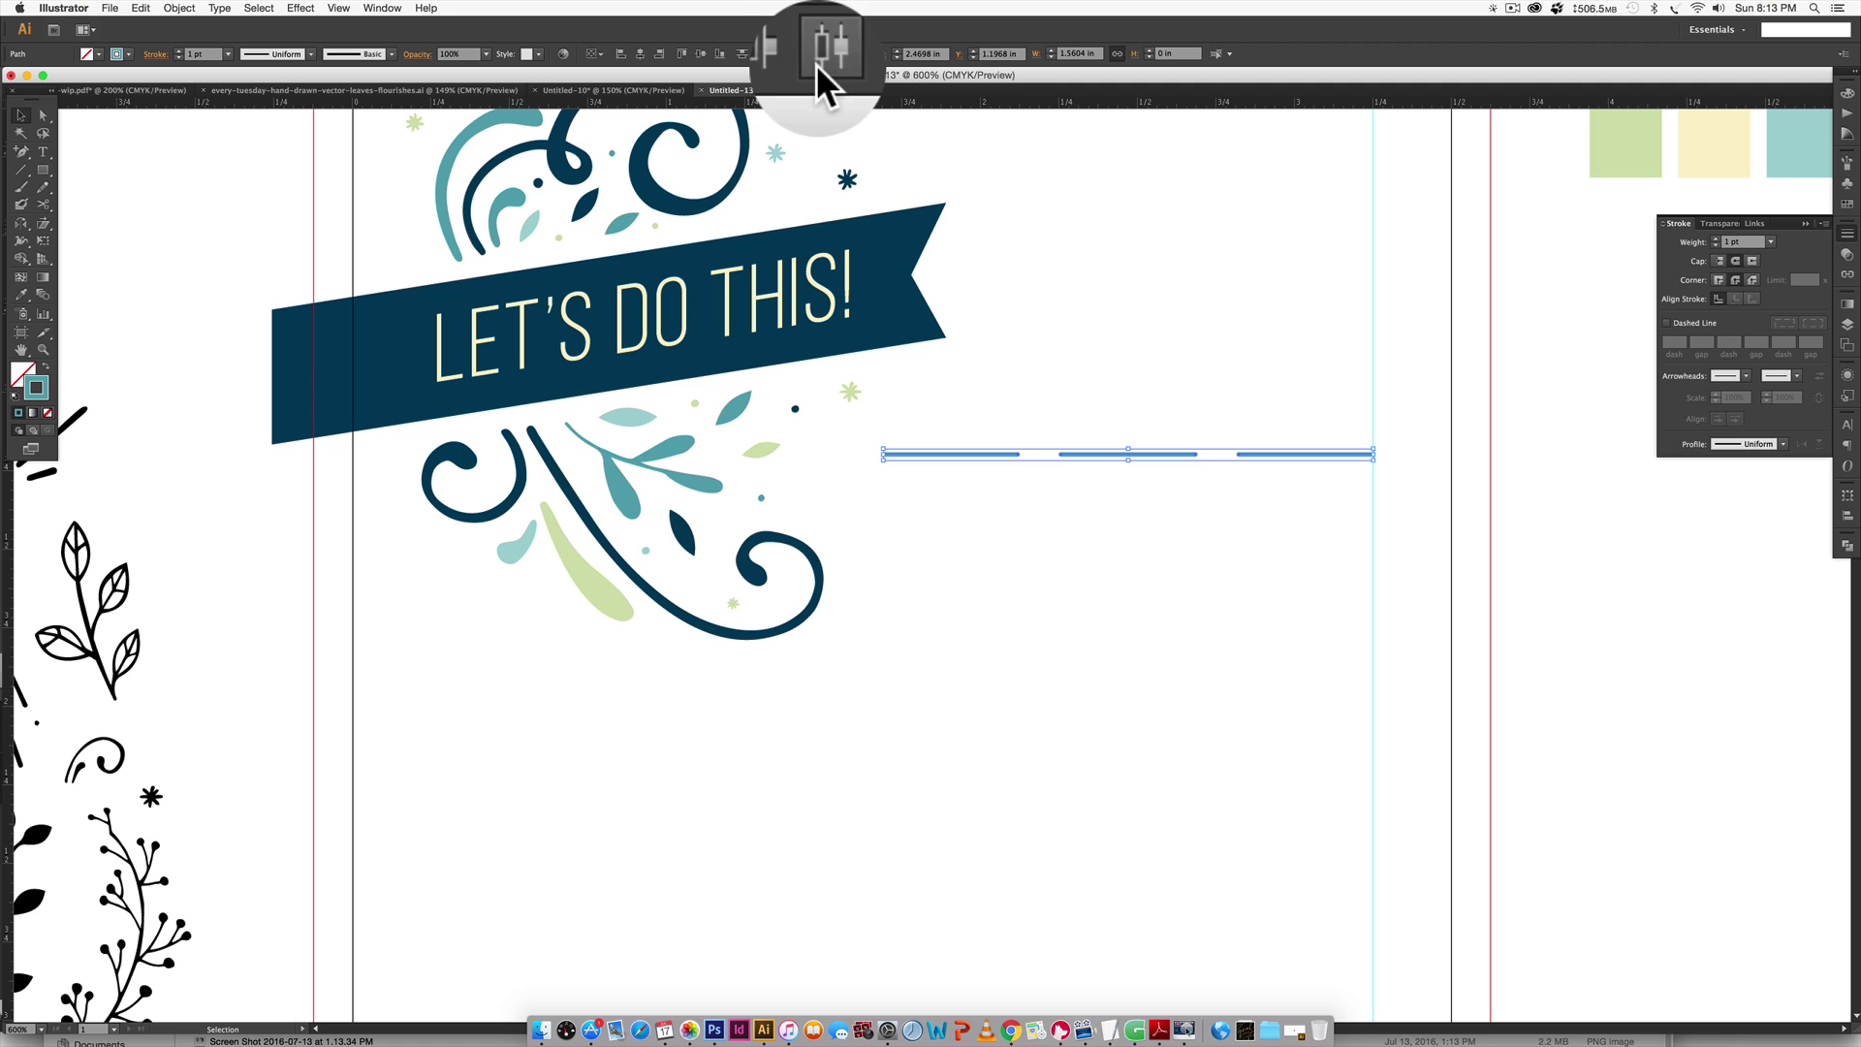
pyautogui.click(816, 64)
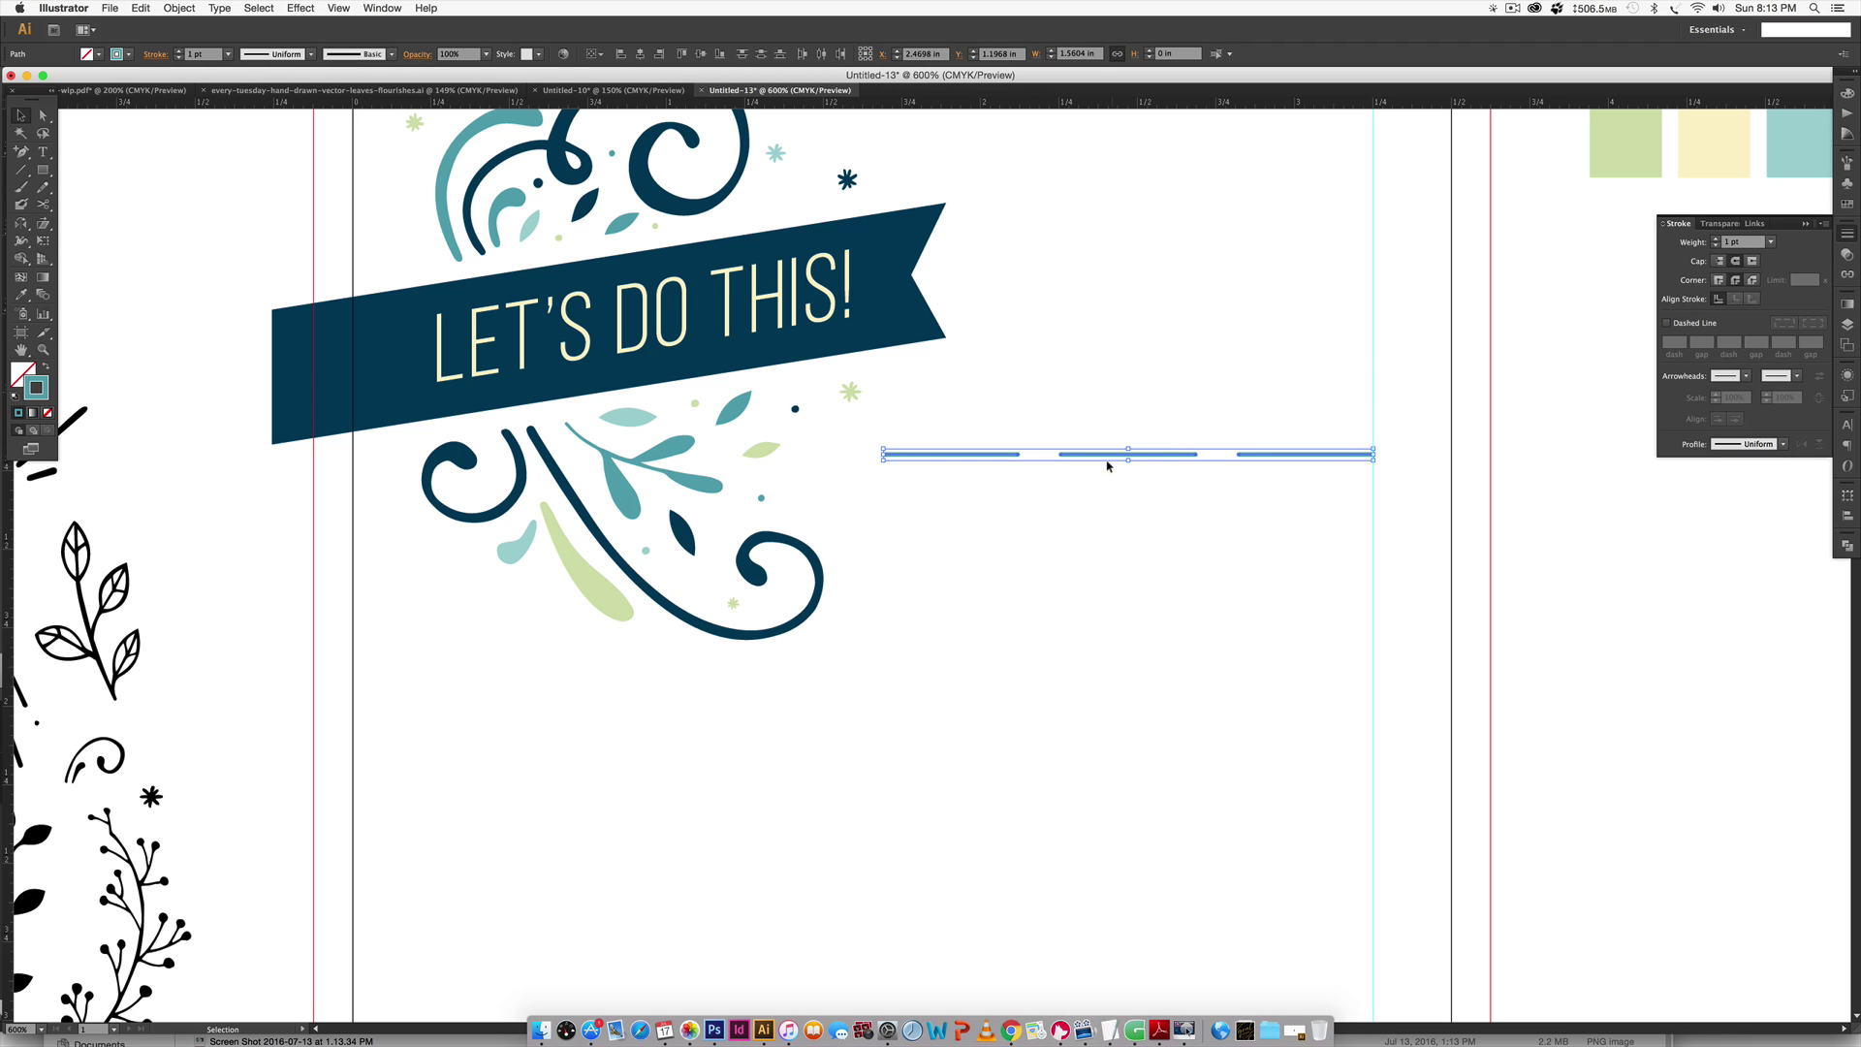
pyautogui.click(1166, 333)
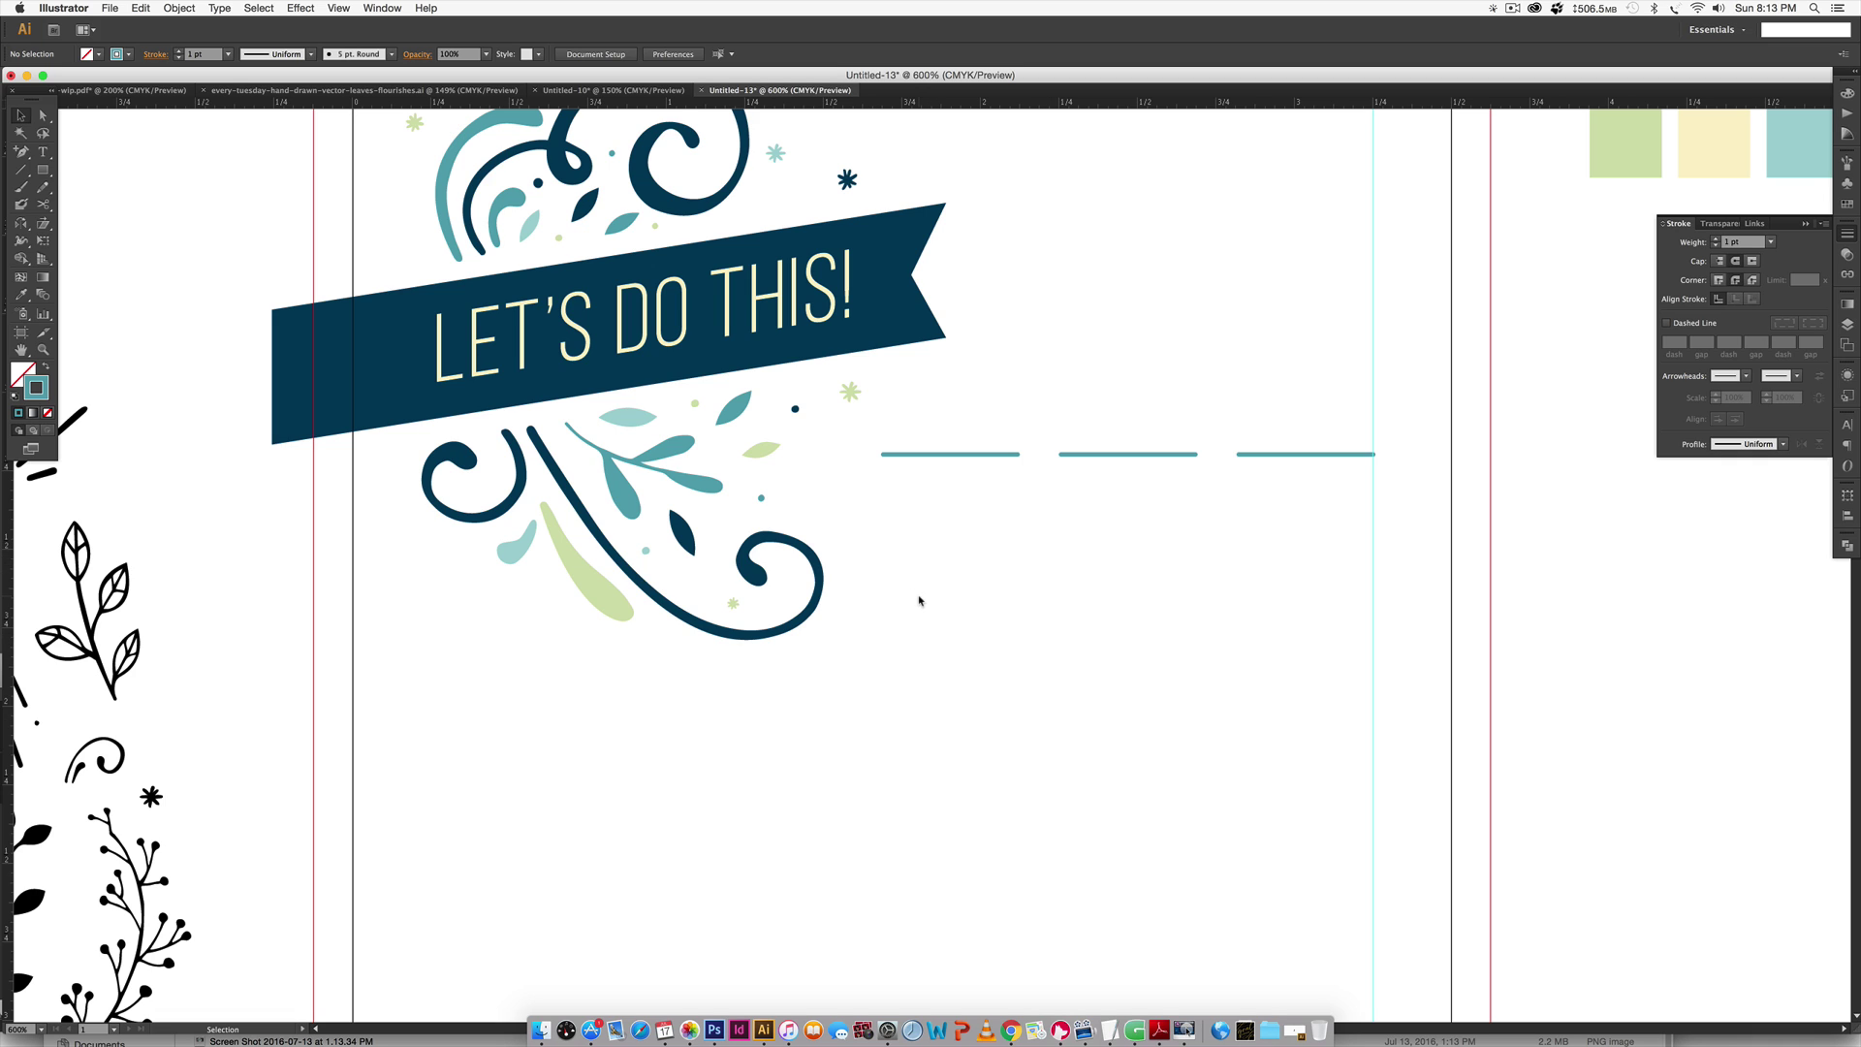
# Add a center-aligned "MONTH" text label below the leftmost teal line.
pyautogui.press('t')
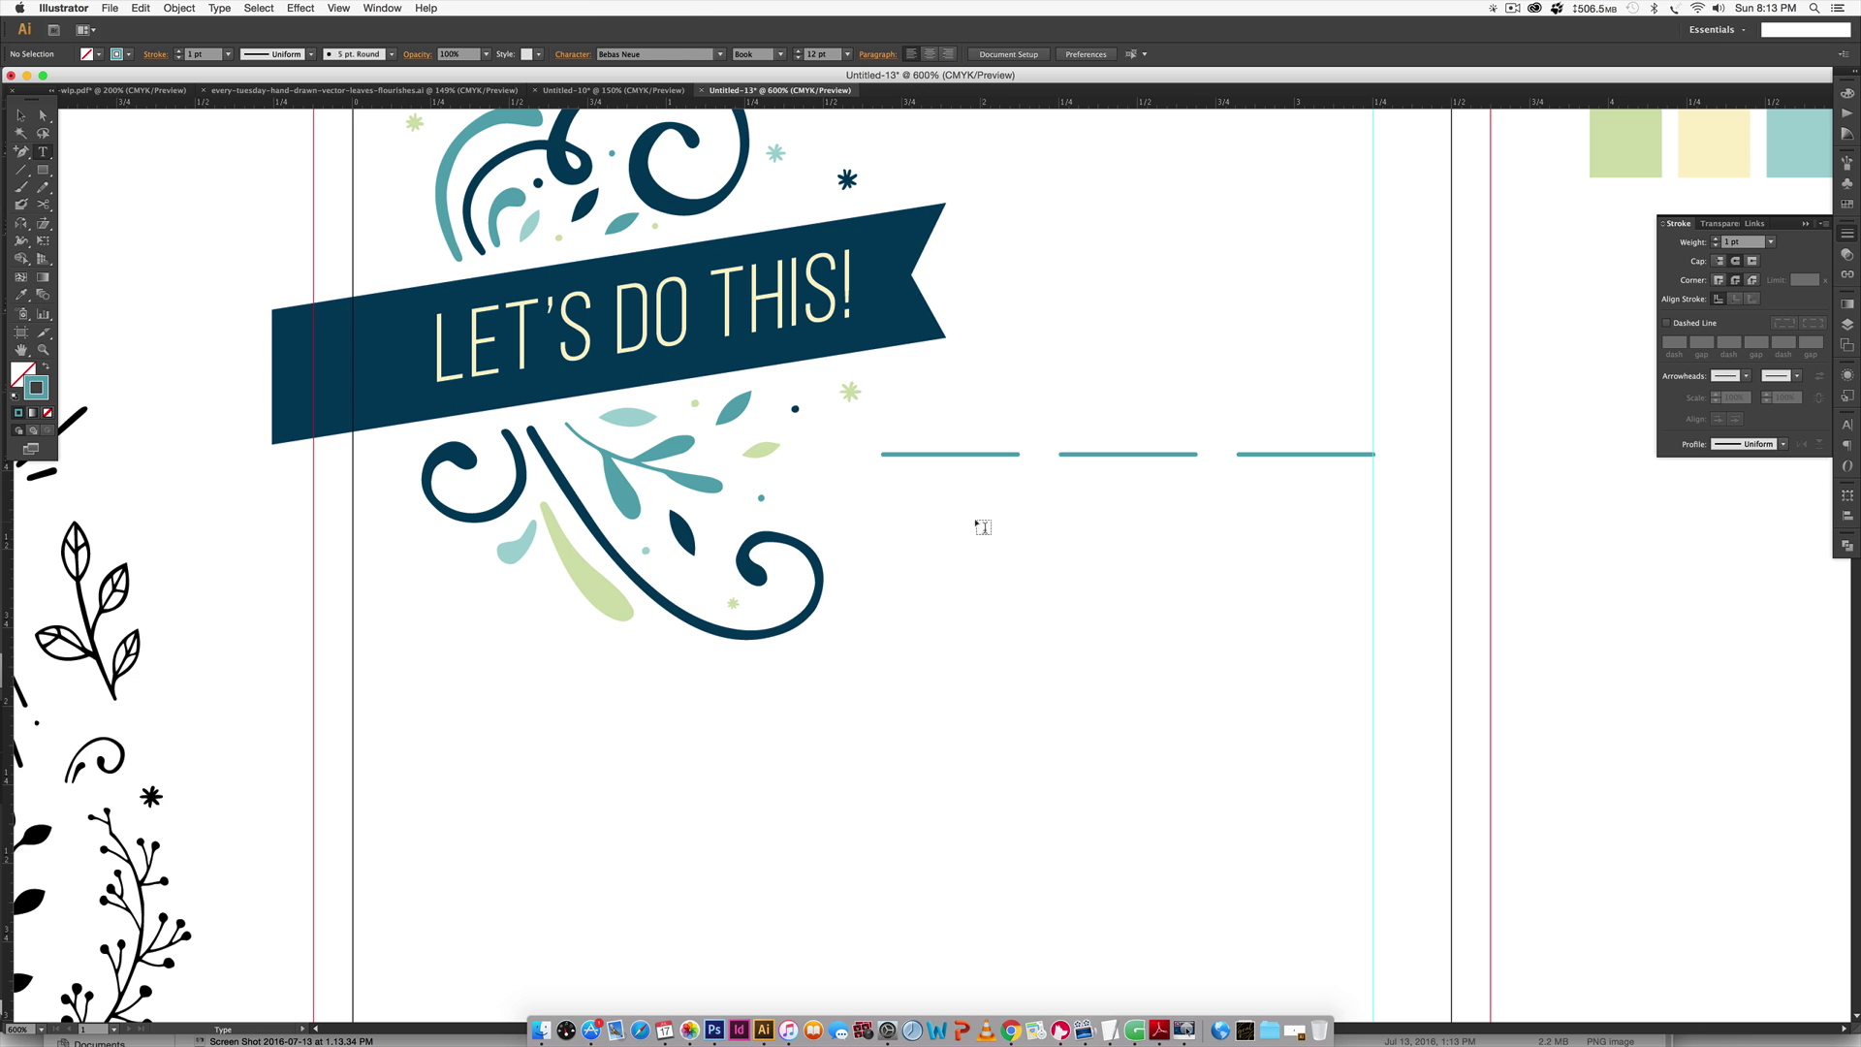
pyautogui.click(973, 528)
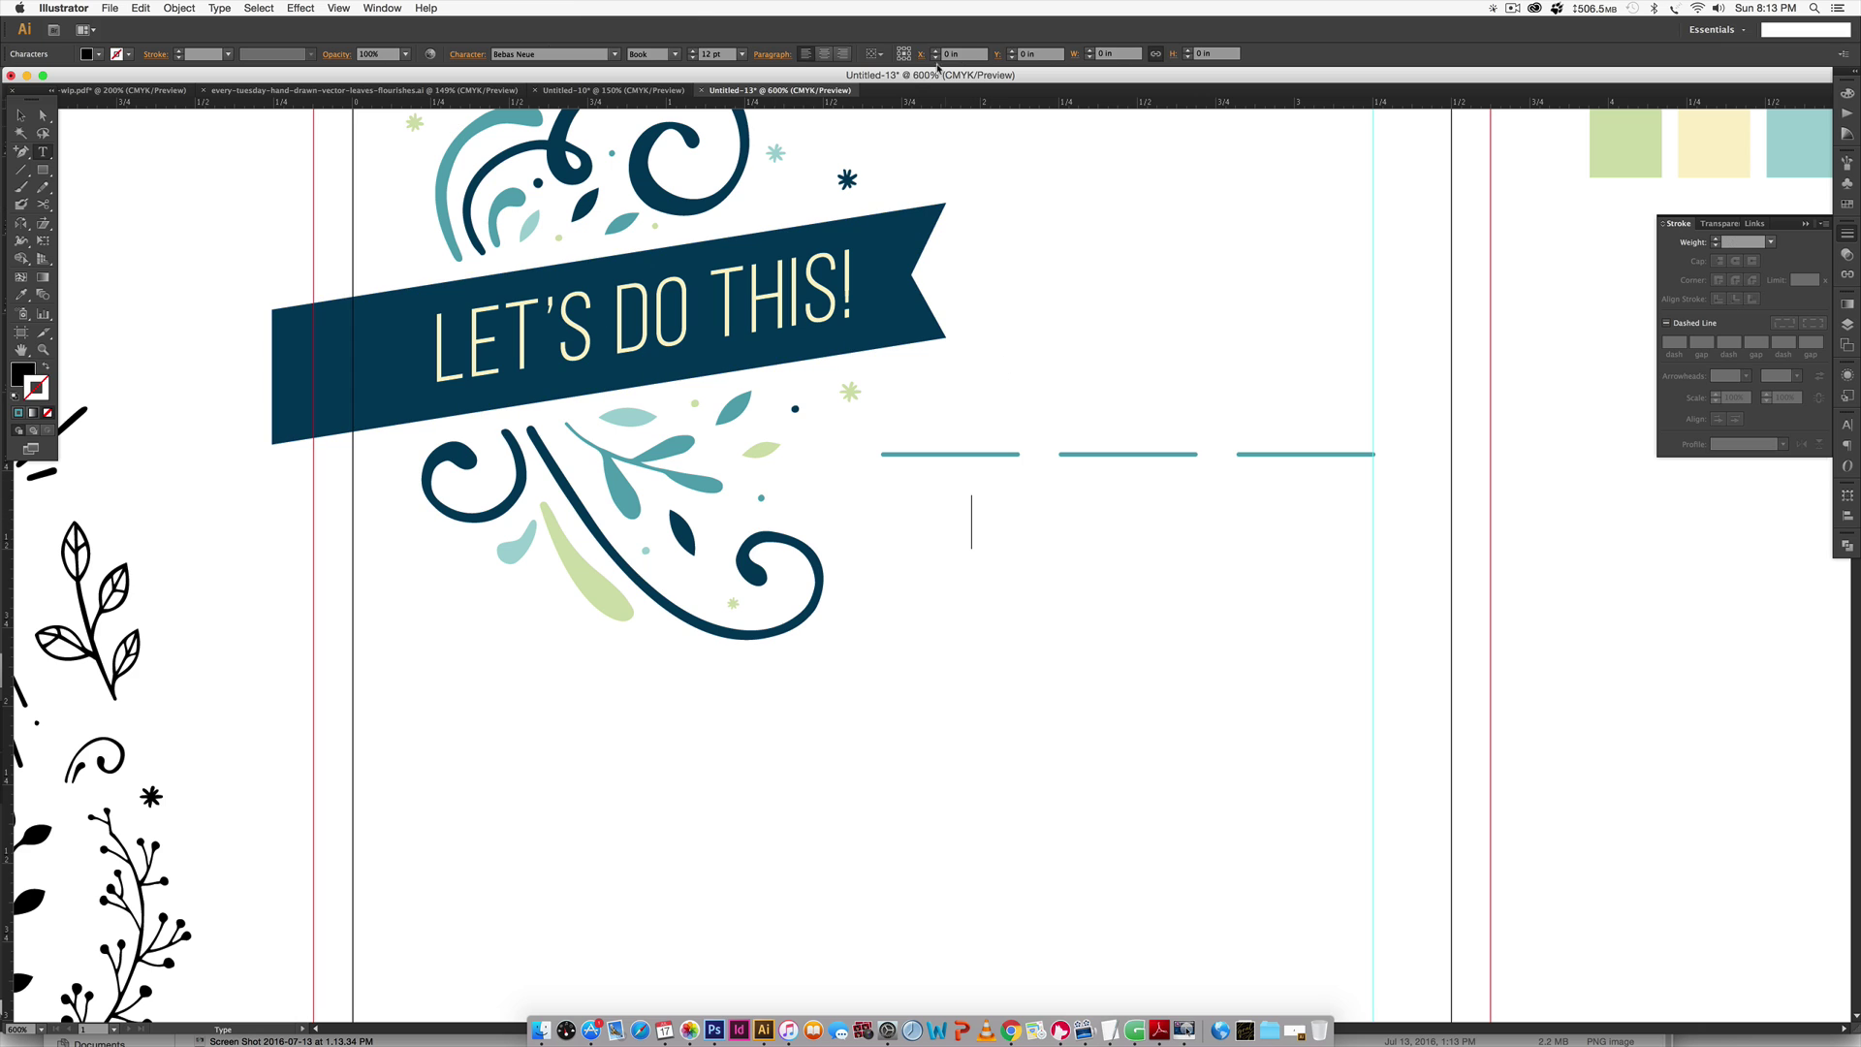
pyautogui.click(824, 58)
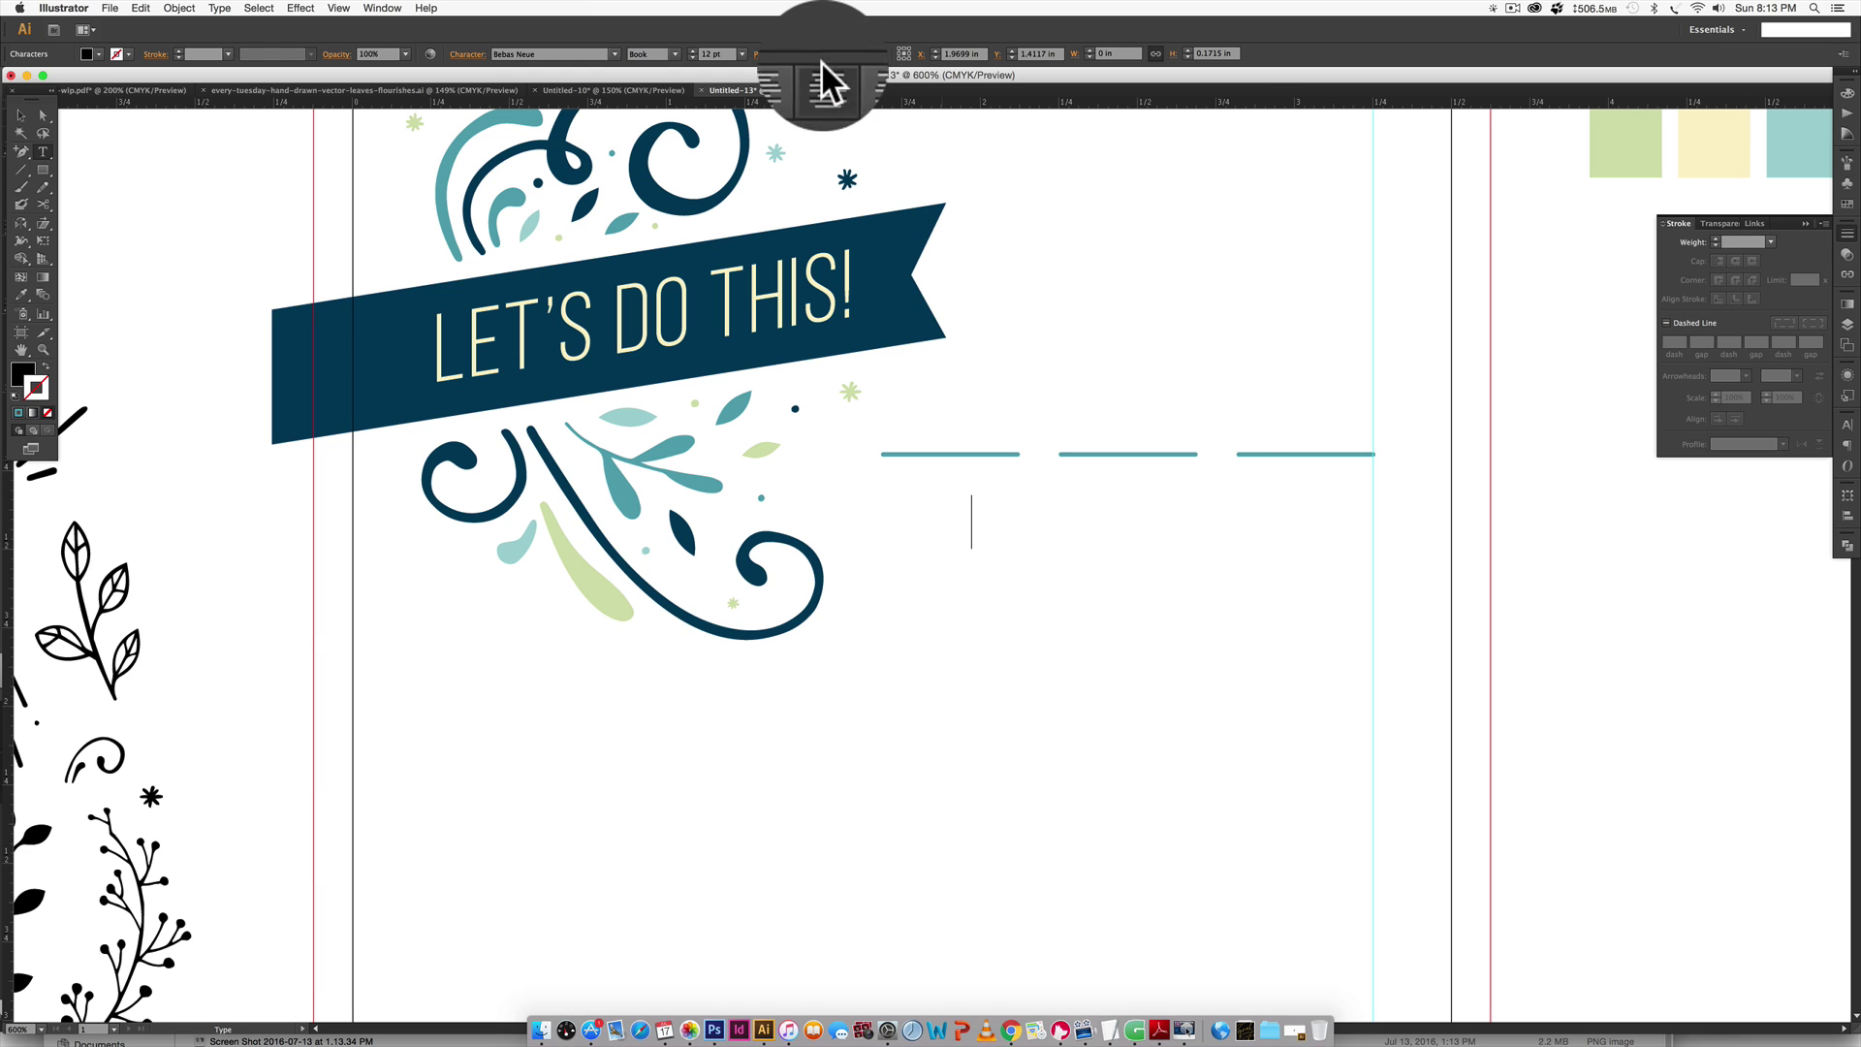
pyautogui.write('MONTH')
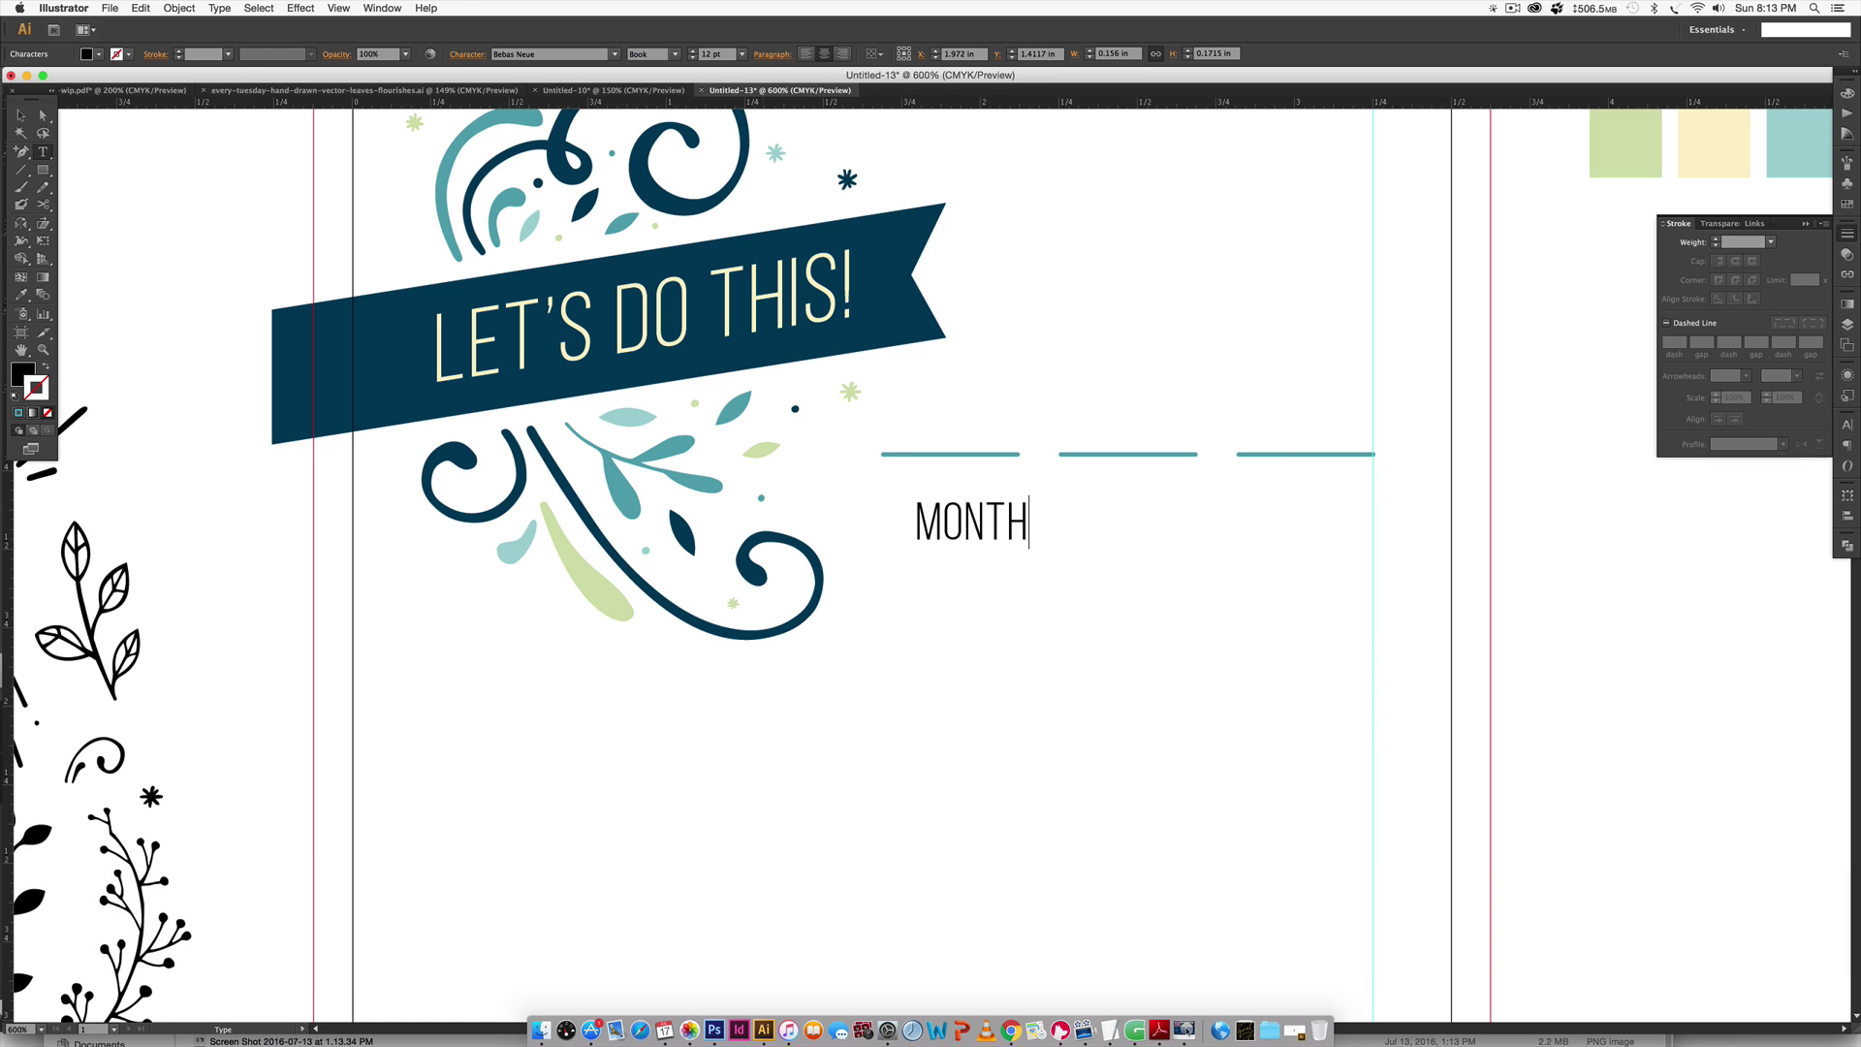
pyautogui.press('Escape')
# Set the MONTH label's font to Raleway SemiBold.
pyautogui.click(1847, 425)
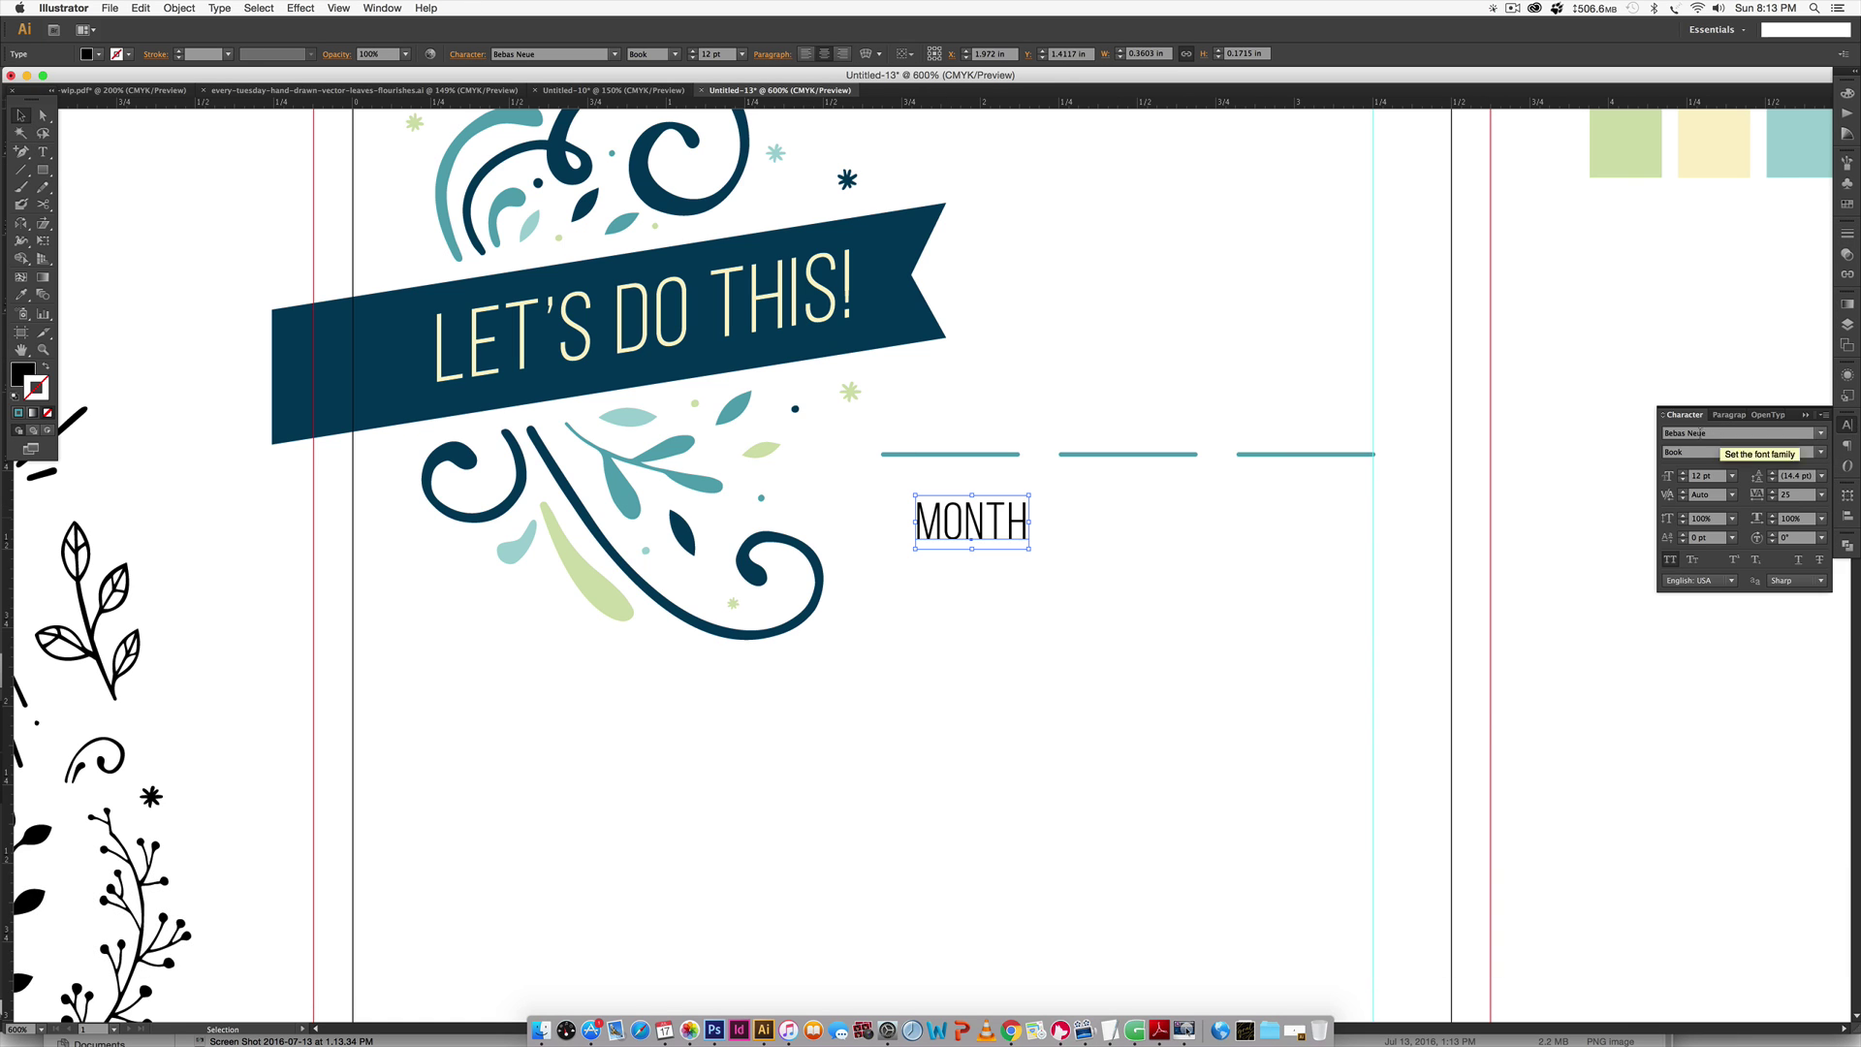
pyautogui.write('Raleway')
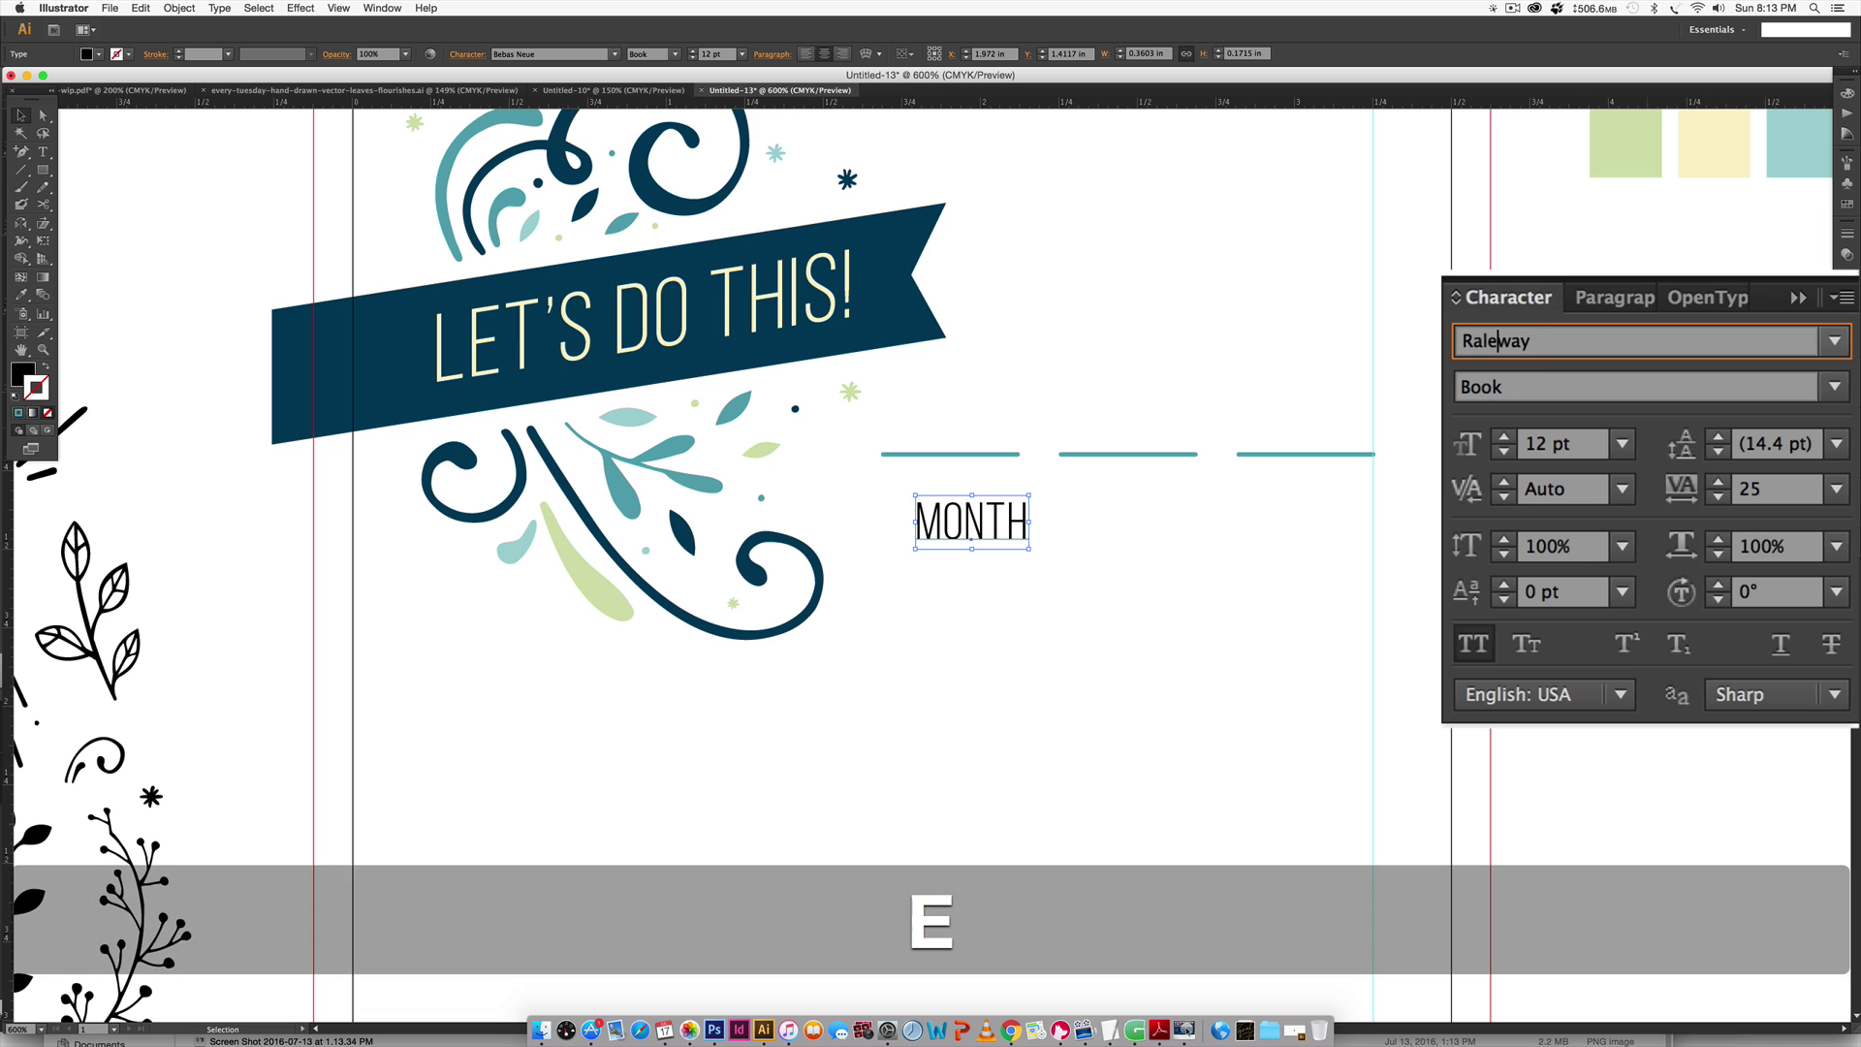
pyautogui.press('Return')
pyautogui.click(1831, 386)
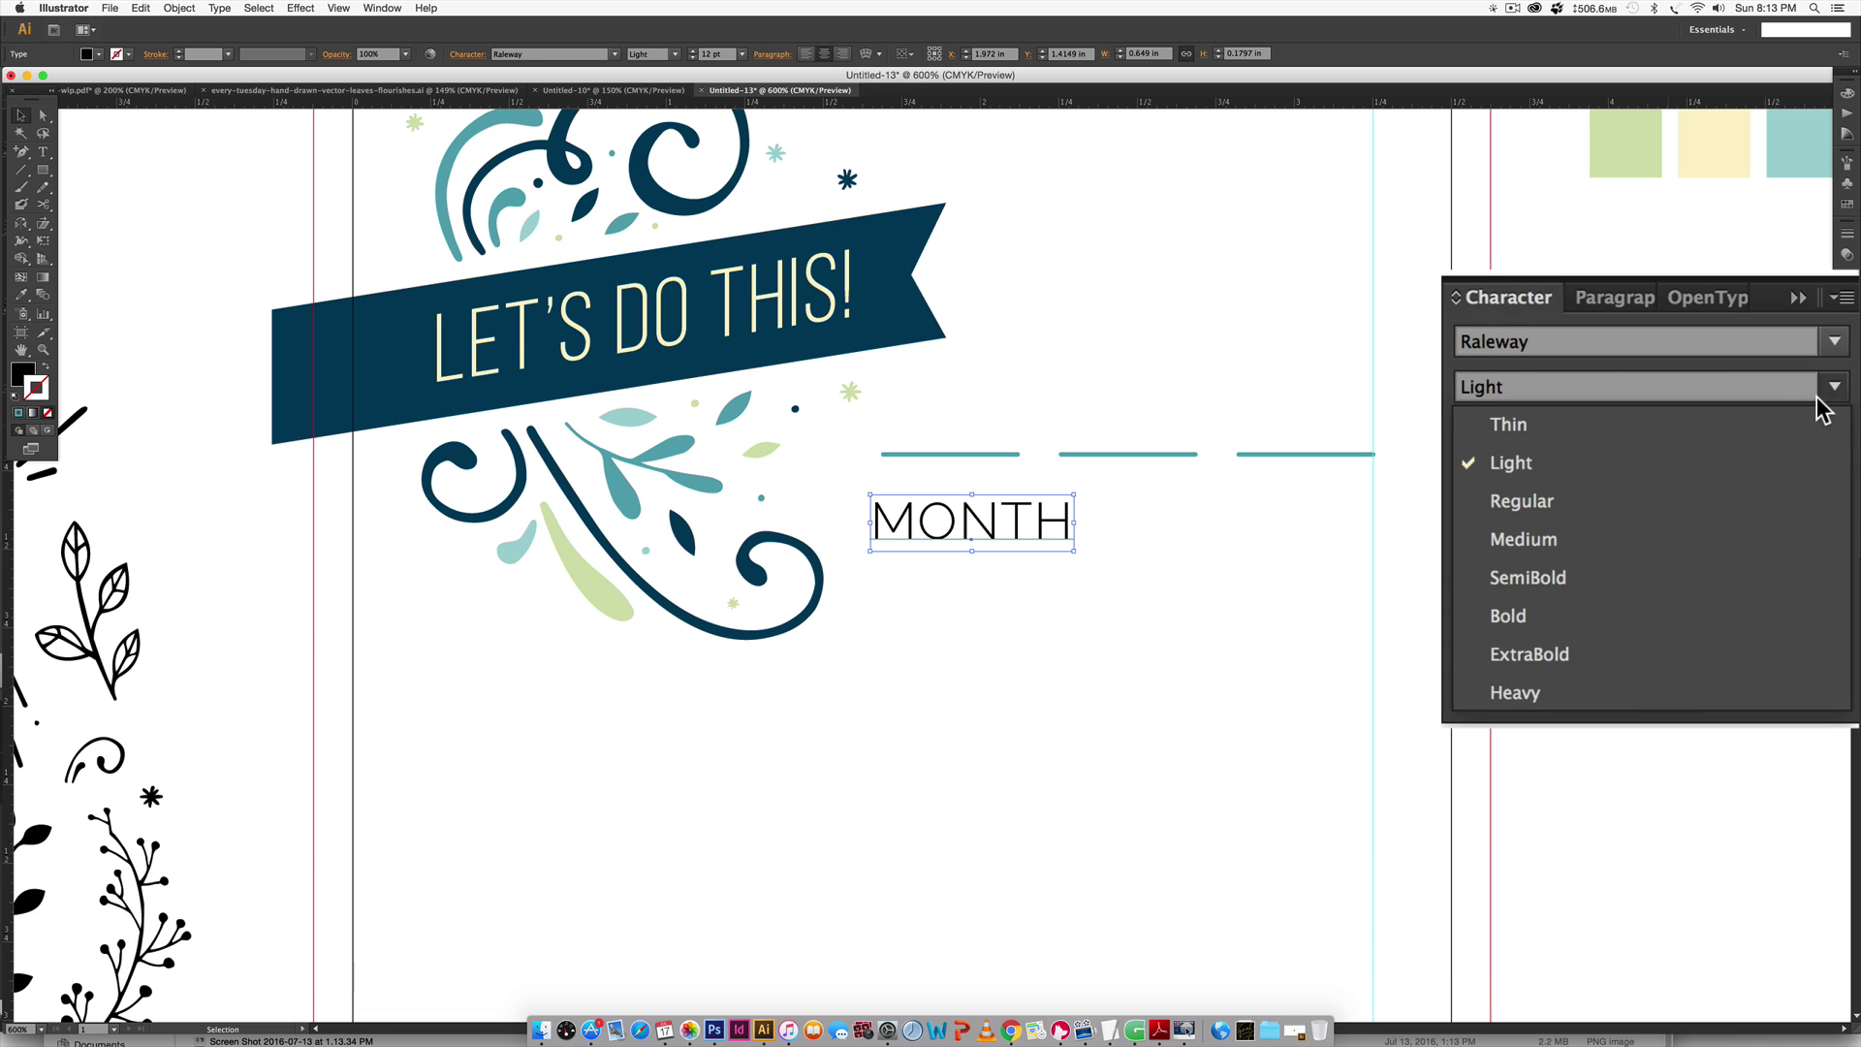
pyautogui.click(1624, 577)
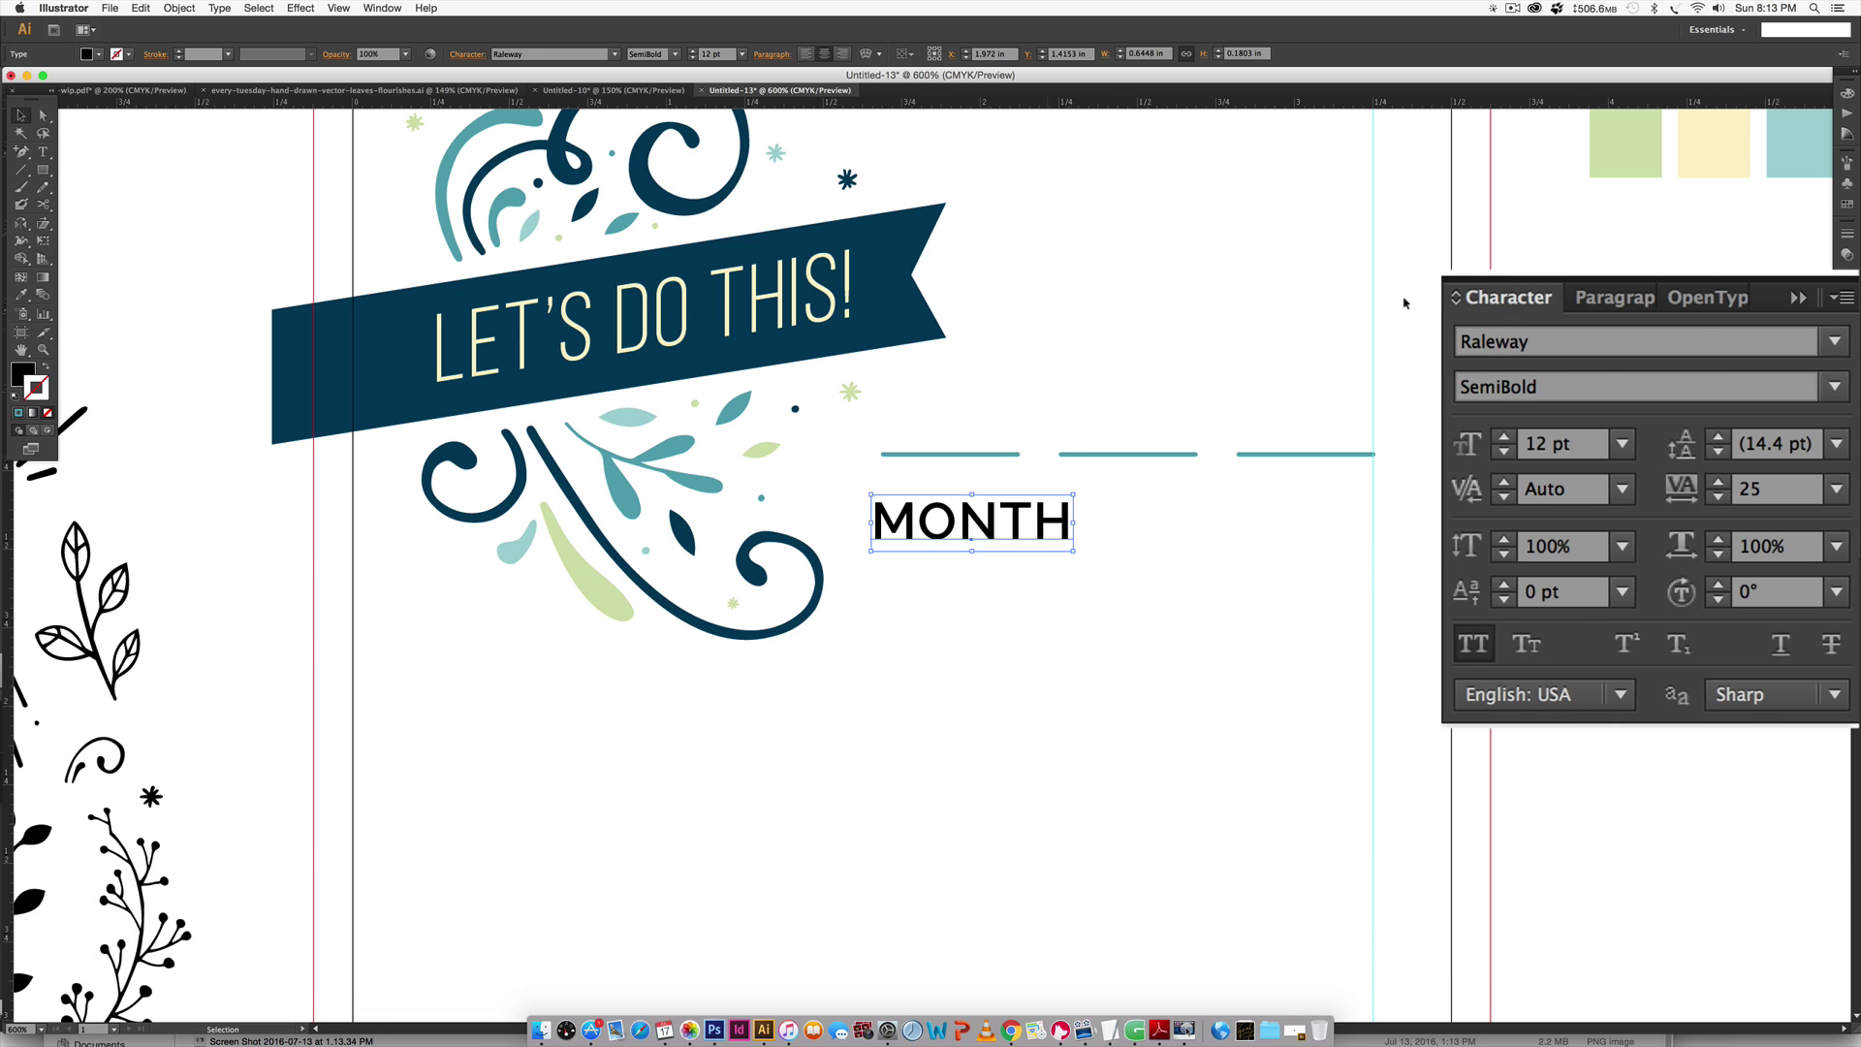
# Color the MONTH label with the navy palette swatch and set its font size to 6 pt.
pyautogui.hscroll(1, 1449, 281)
pyautogui.hscroll(5, 1449, 281)
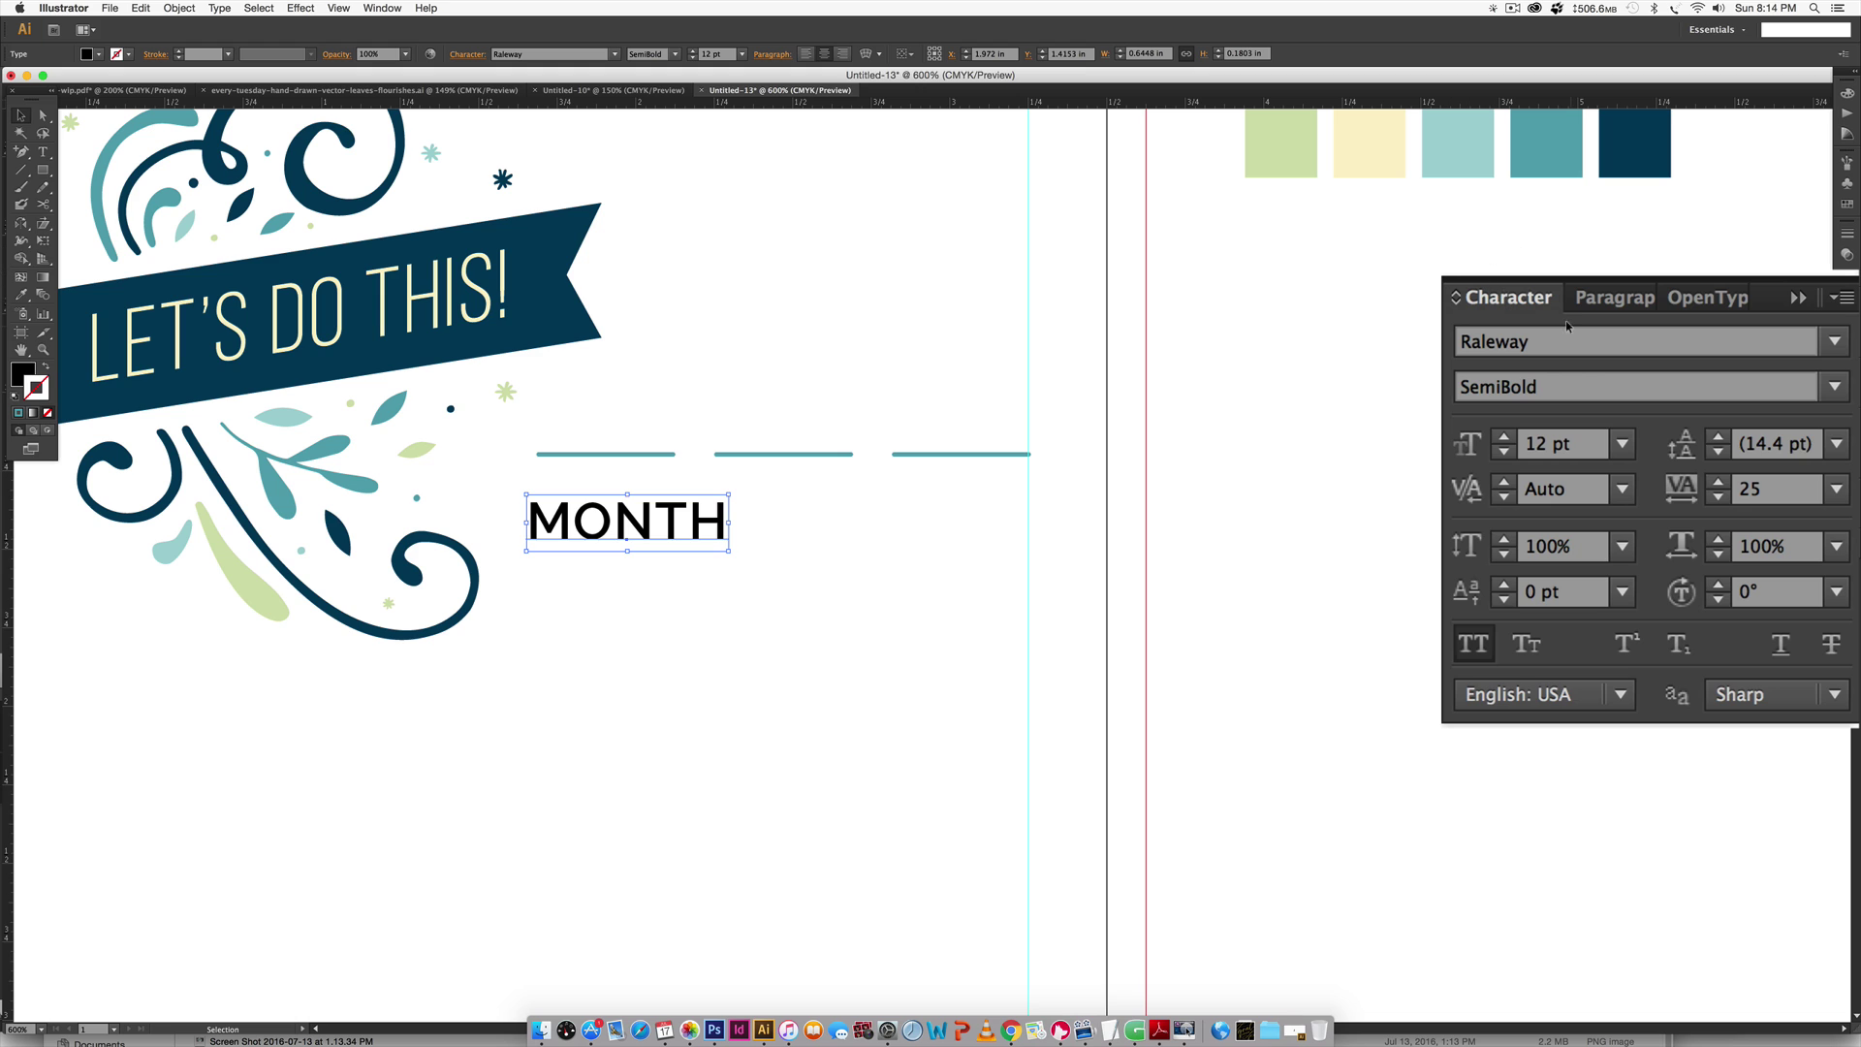
pyautogui.press('i')
pyautogui.click(1633, 167)
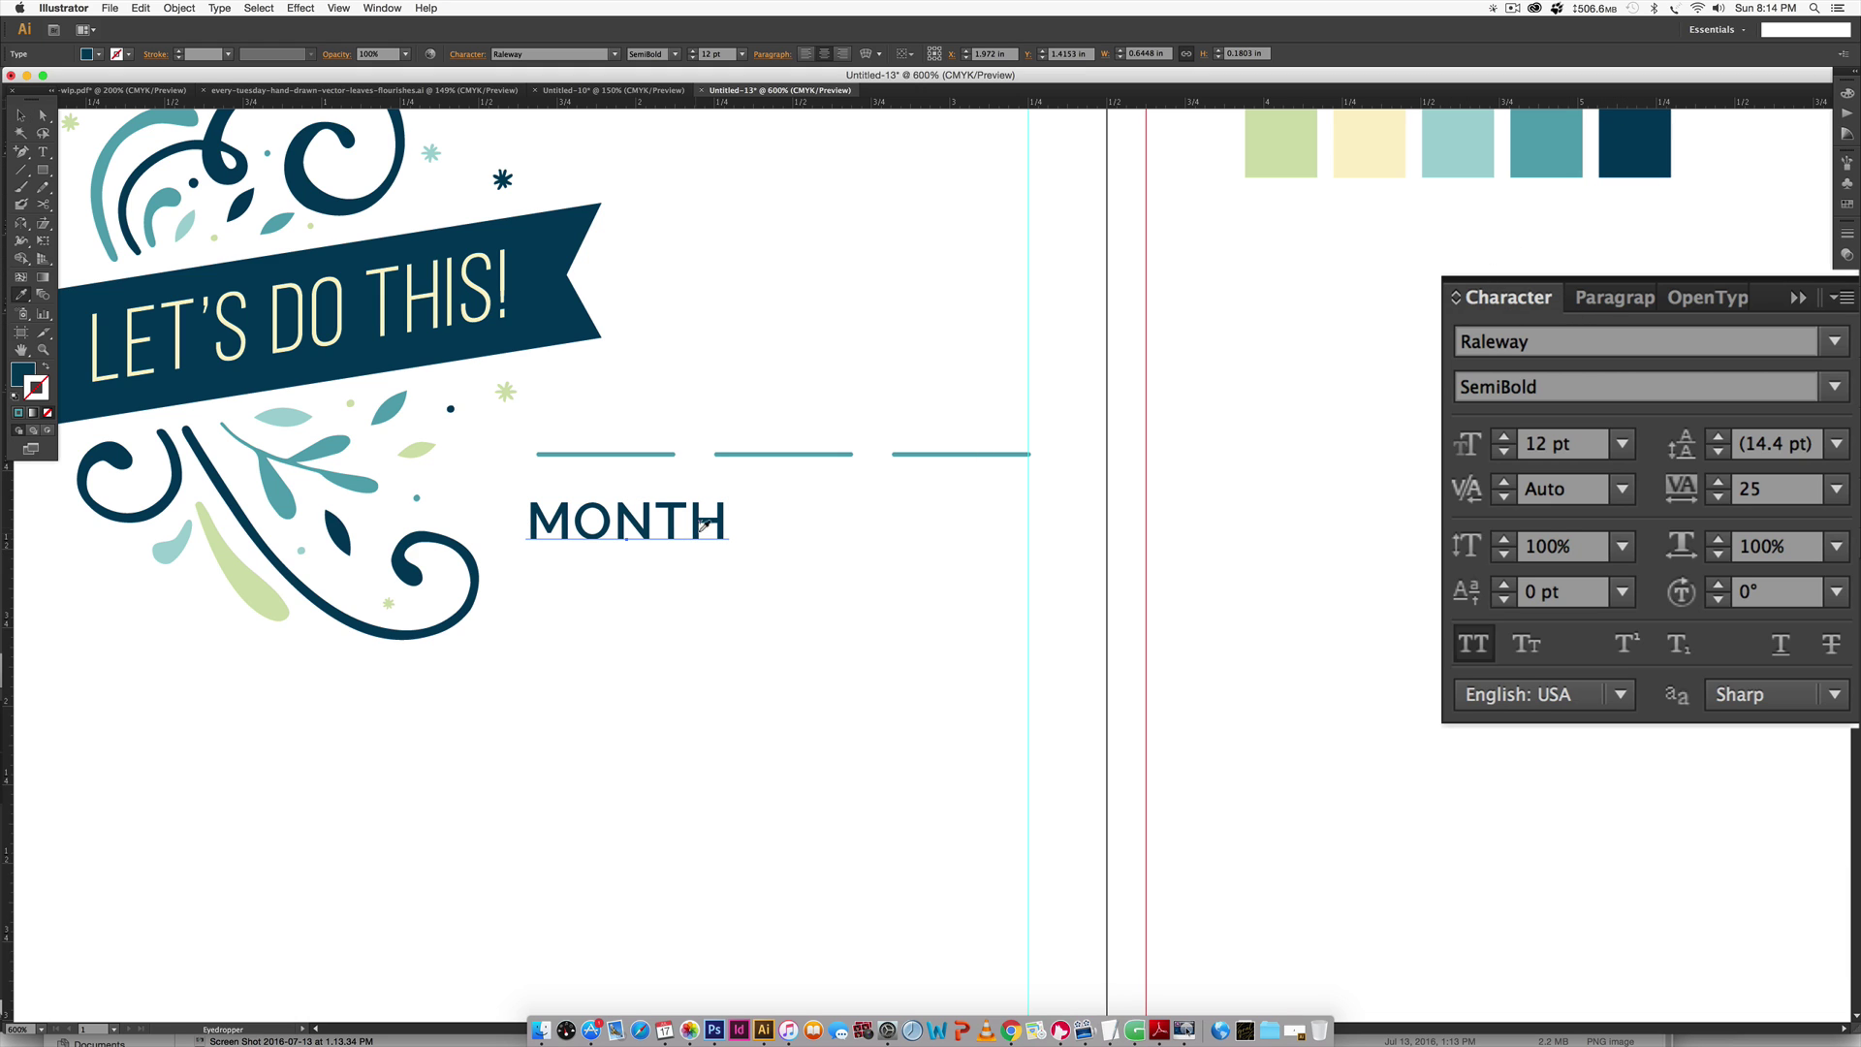
pyautogui.press('v')
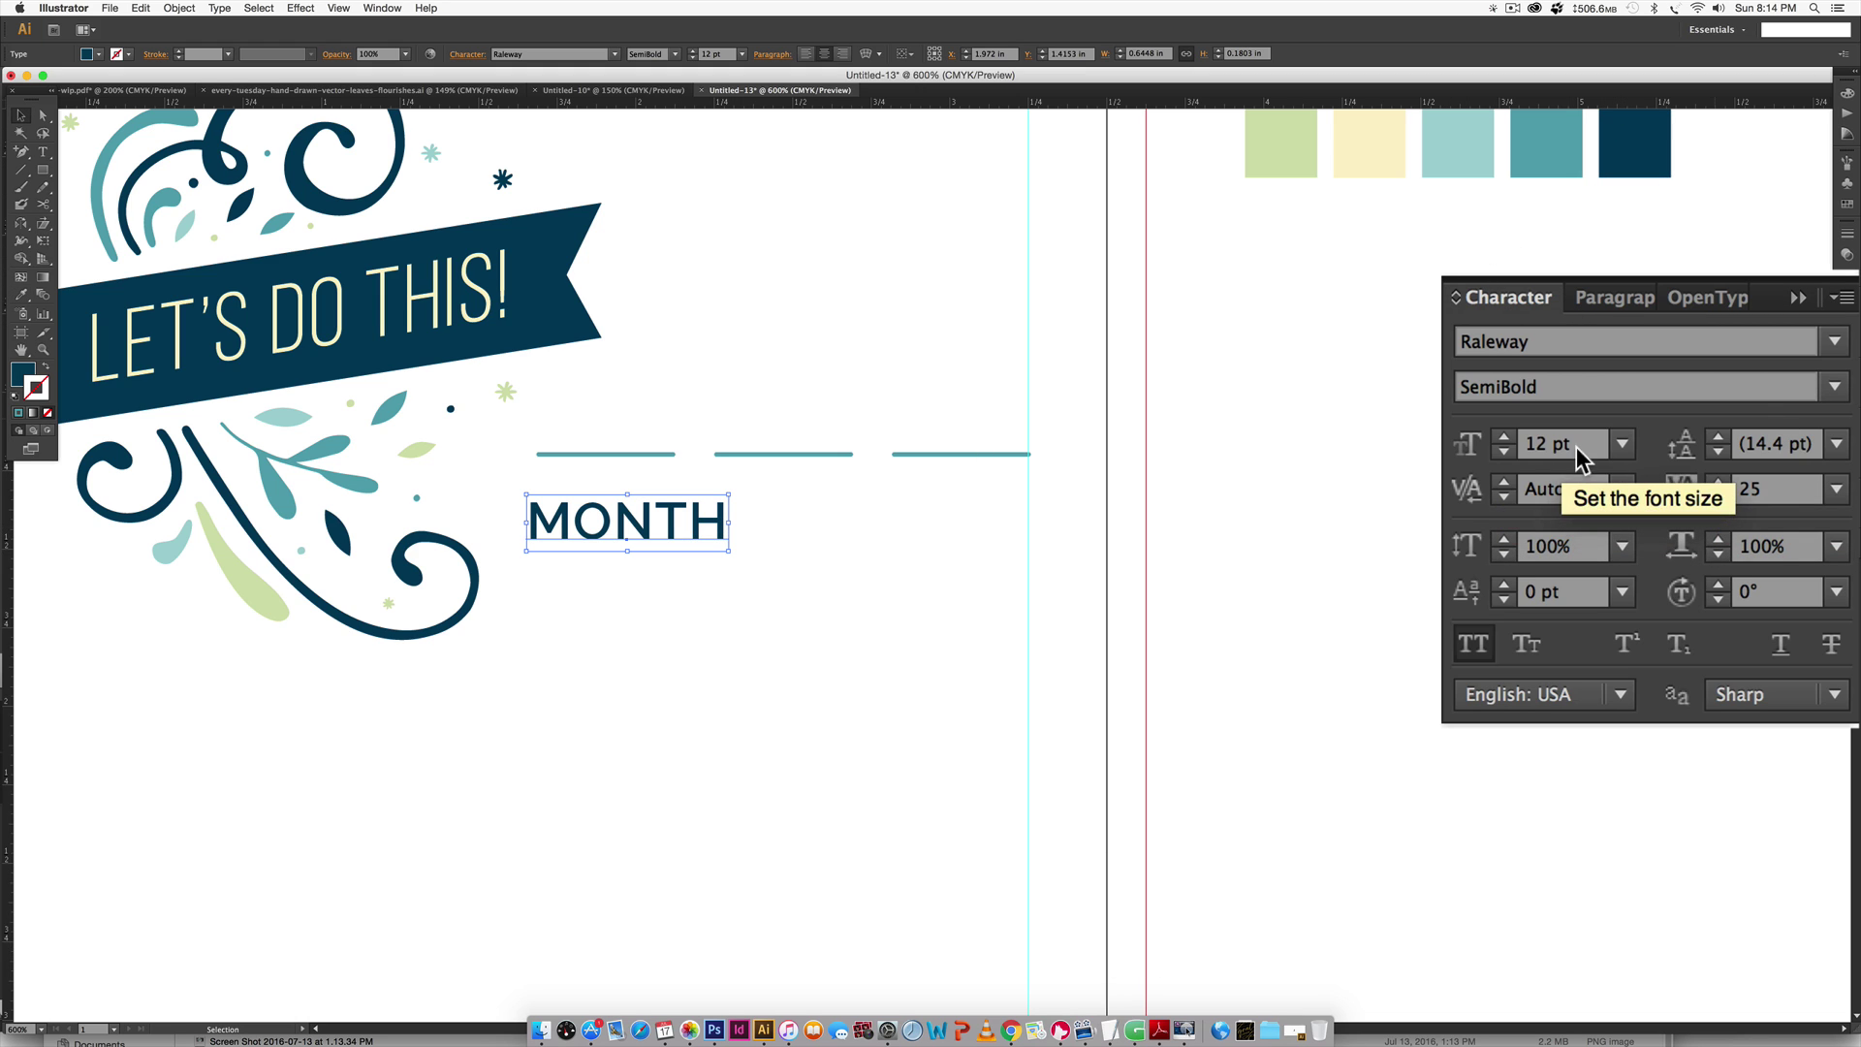
pyautogui.click(1575, 456)
pyautogui.write('6')
pyautogui.press('Return')
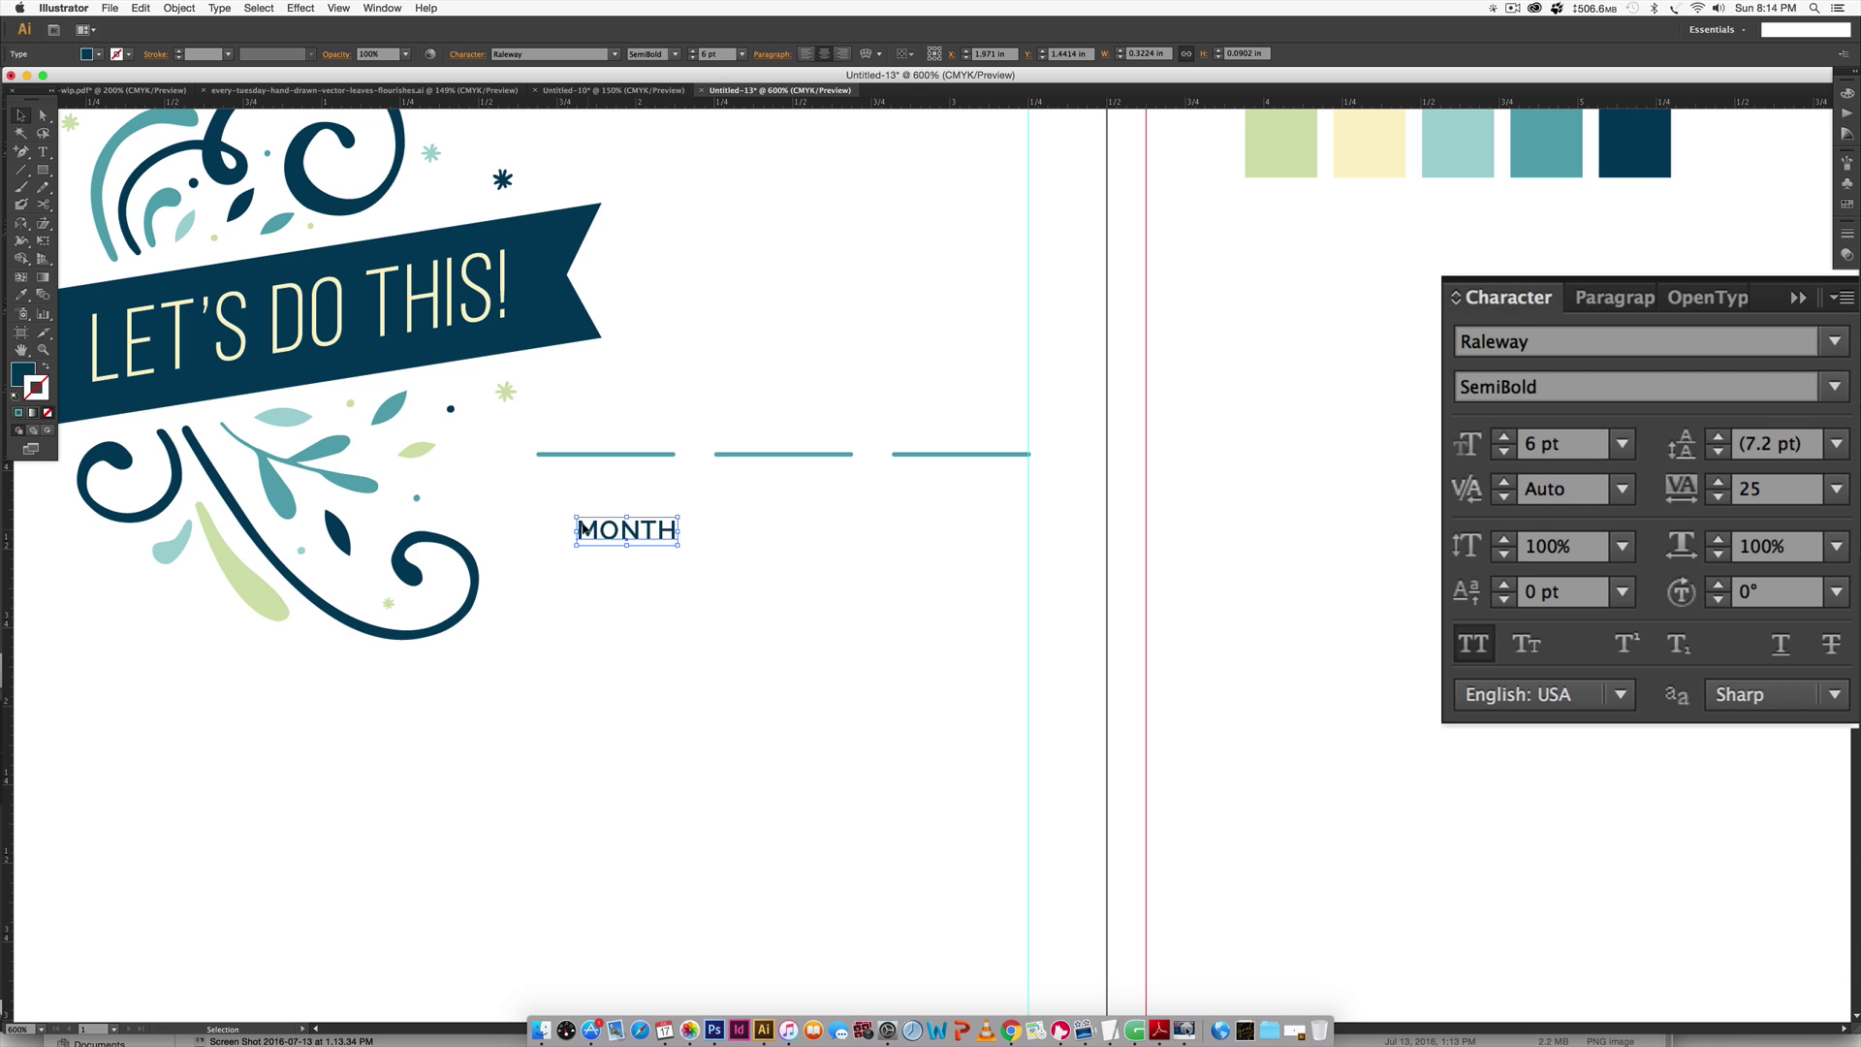
# Place the MONTH label just beneath the left line, duplicate it under the middle line and change the copy's text to "DAY".
pyautogui.moveTo(649, 529); pyautogui.dragTo(798, 480)
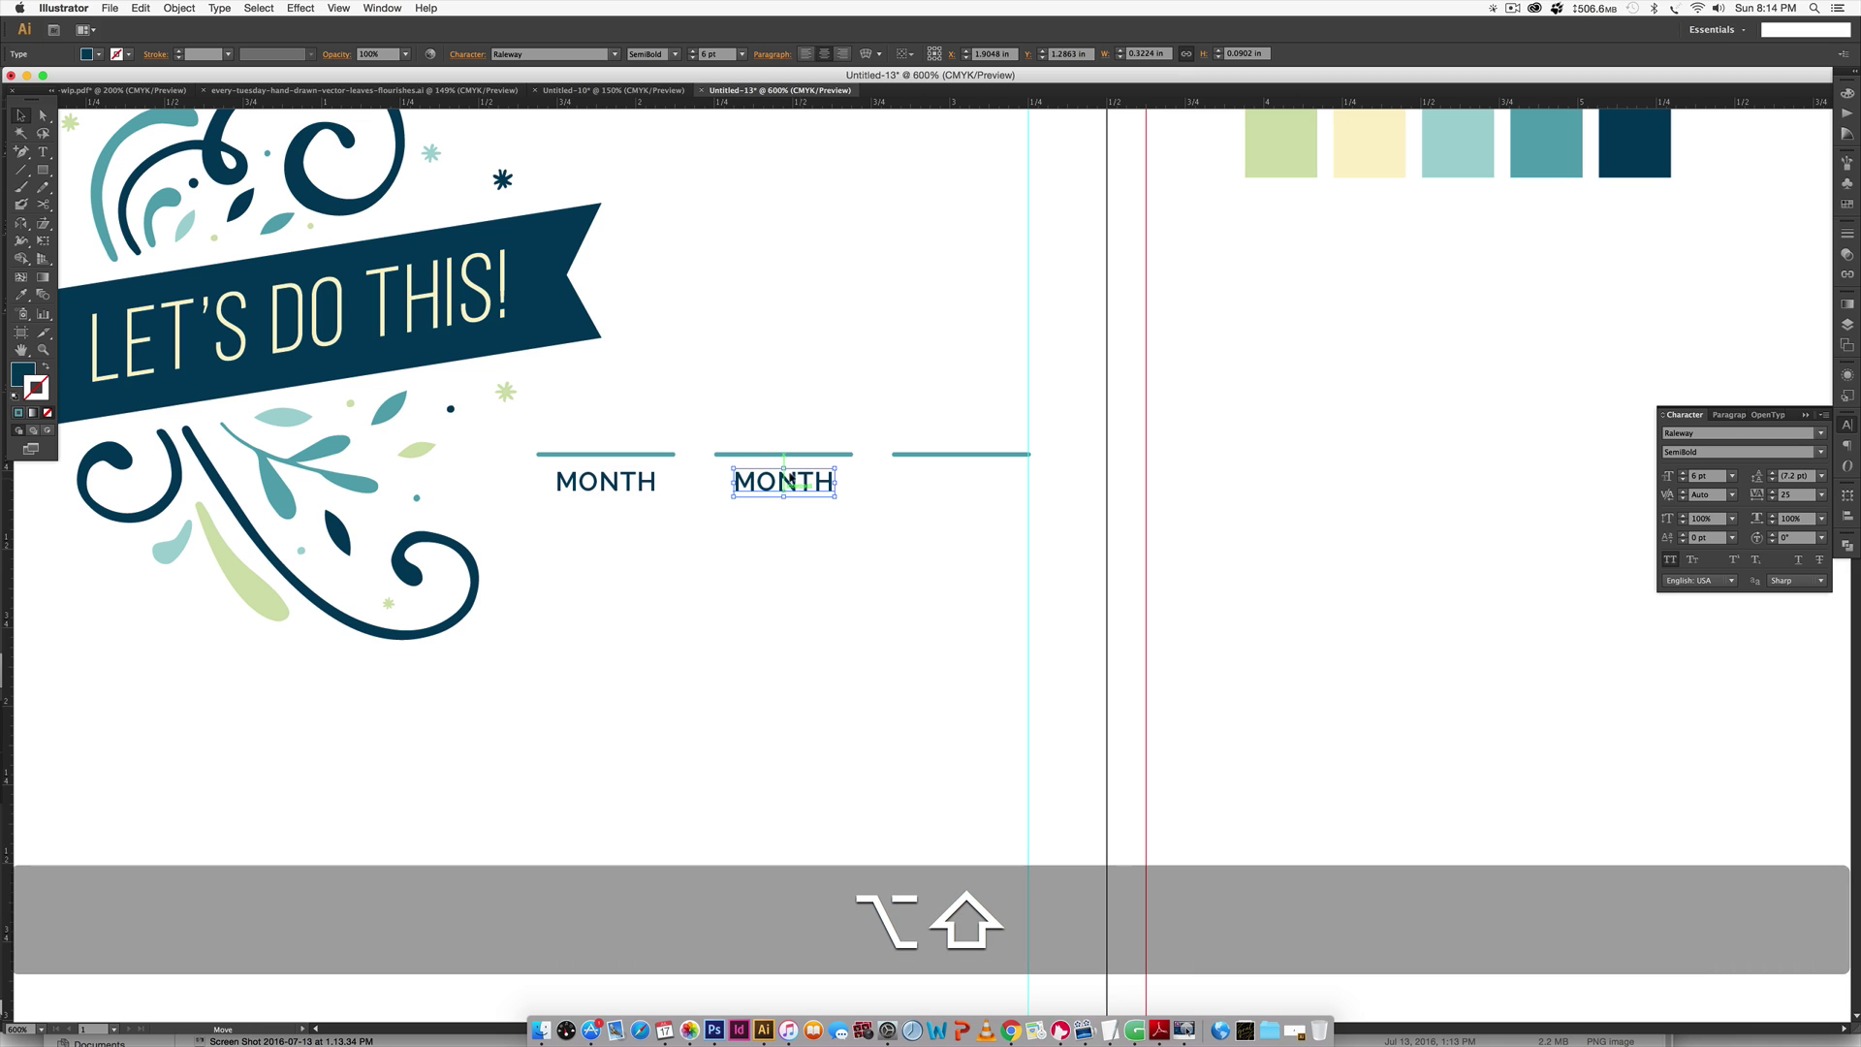
pyautogui.doubleClick(775, 482)
pyautogui.write('DAY')
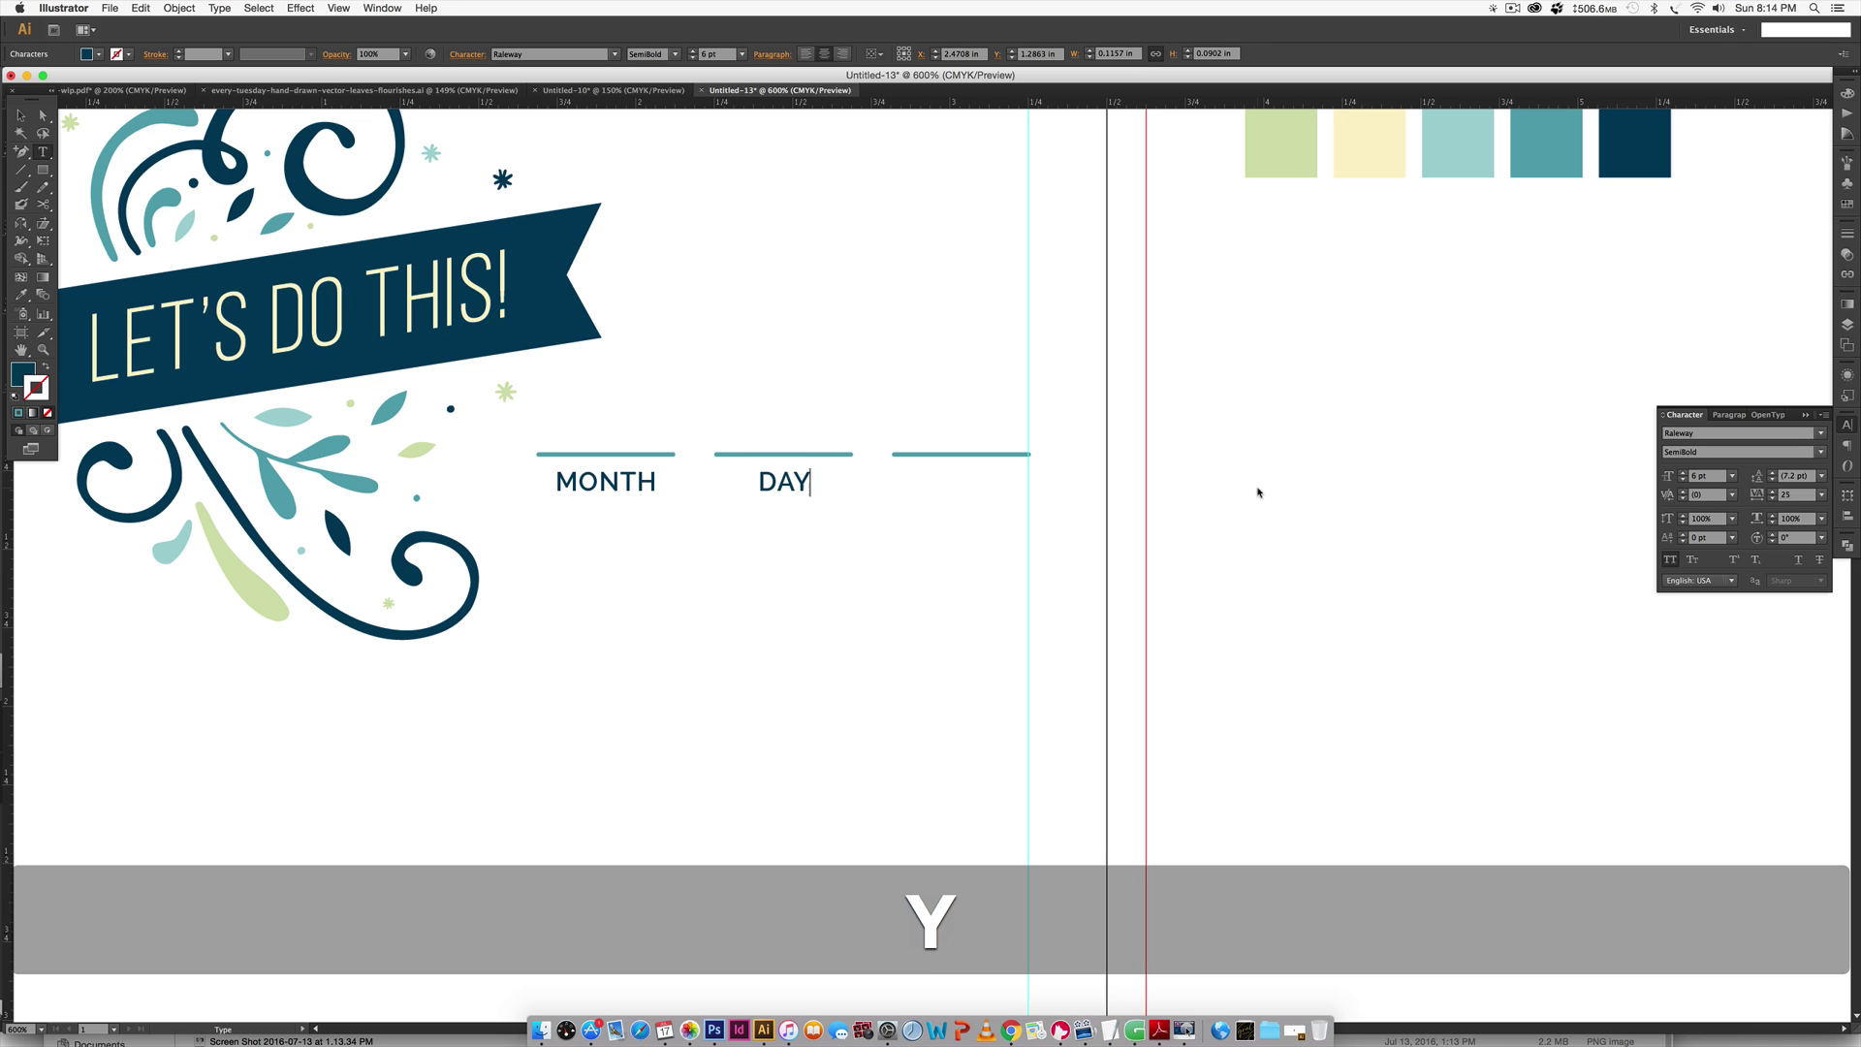
pyautogui.press('Escape')
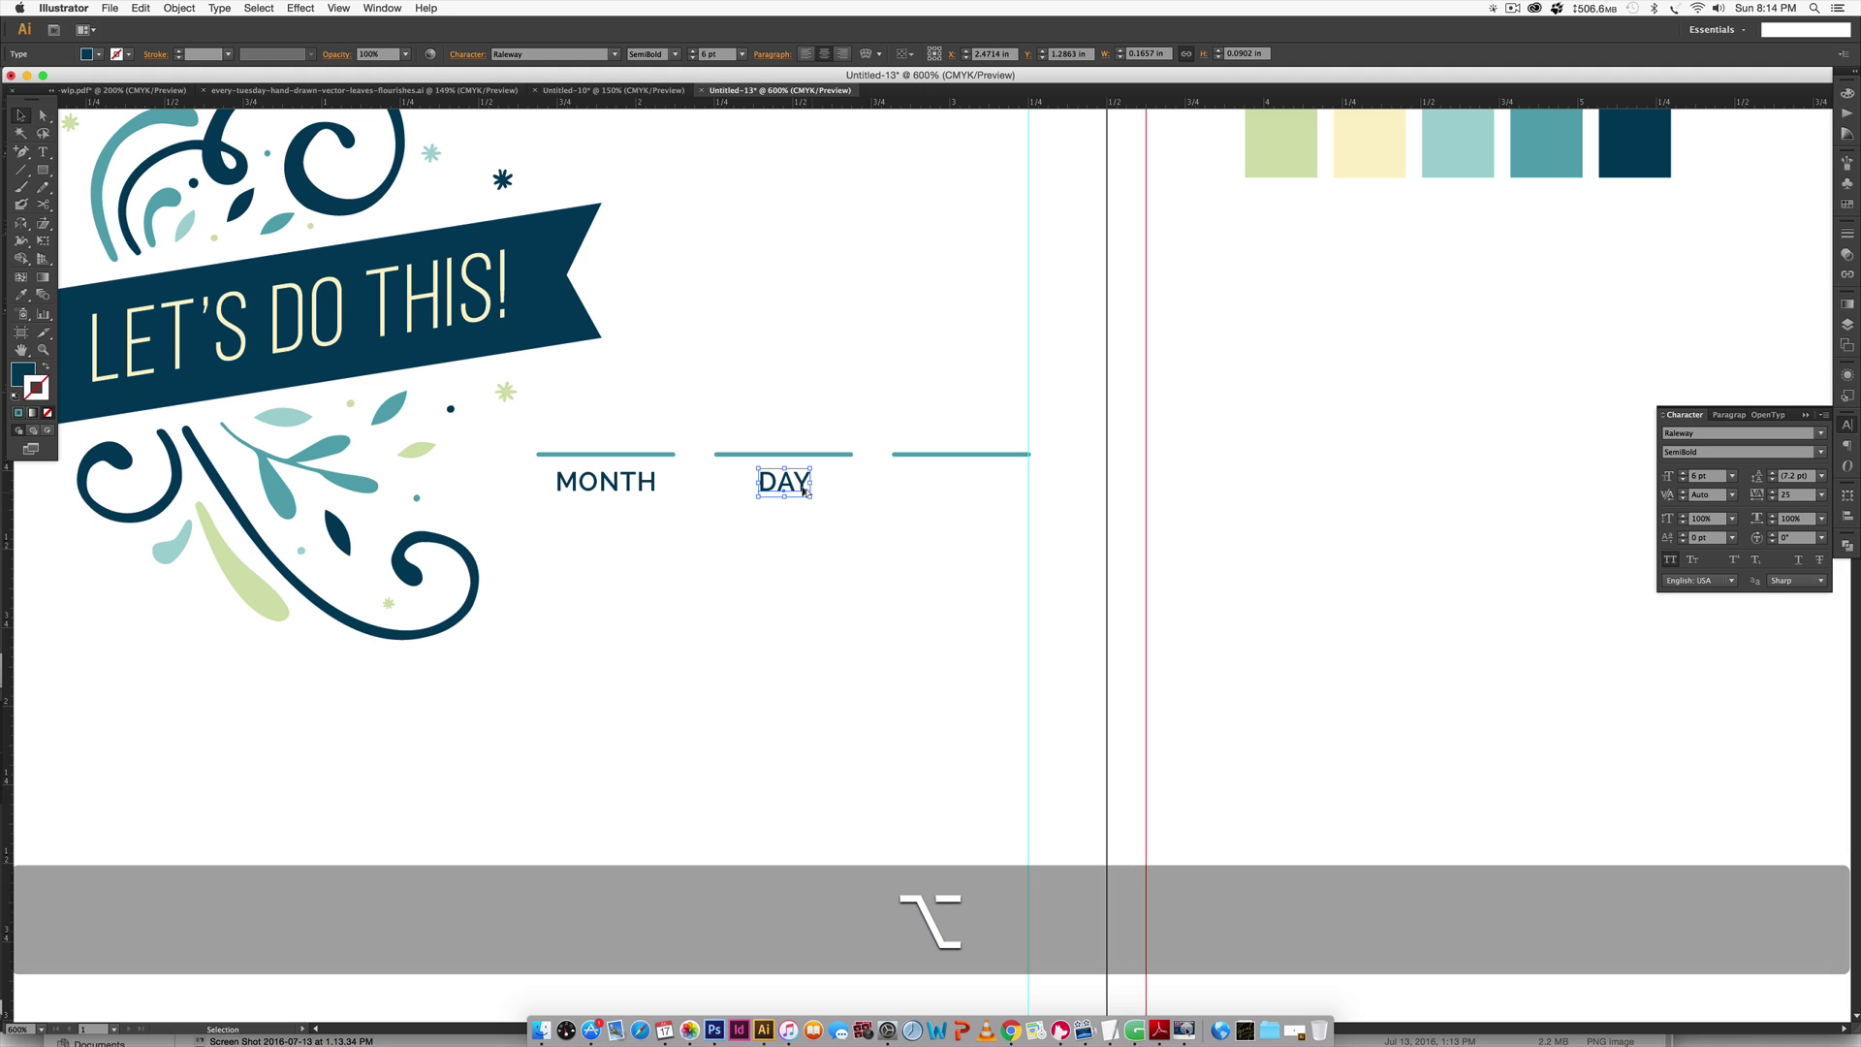
# Duplicate the DAY label at the same height under the right line and change the copy's text to "YEAR".
pyautogui.keyDown('alt'); pyautogui.keyDown('shift'); pyautogui.moveTo(800, 487); pyautogui.dragTo(964, 479); pyautogui.keyUp('shift'); pyautogui.keyUp('alt')
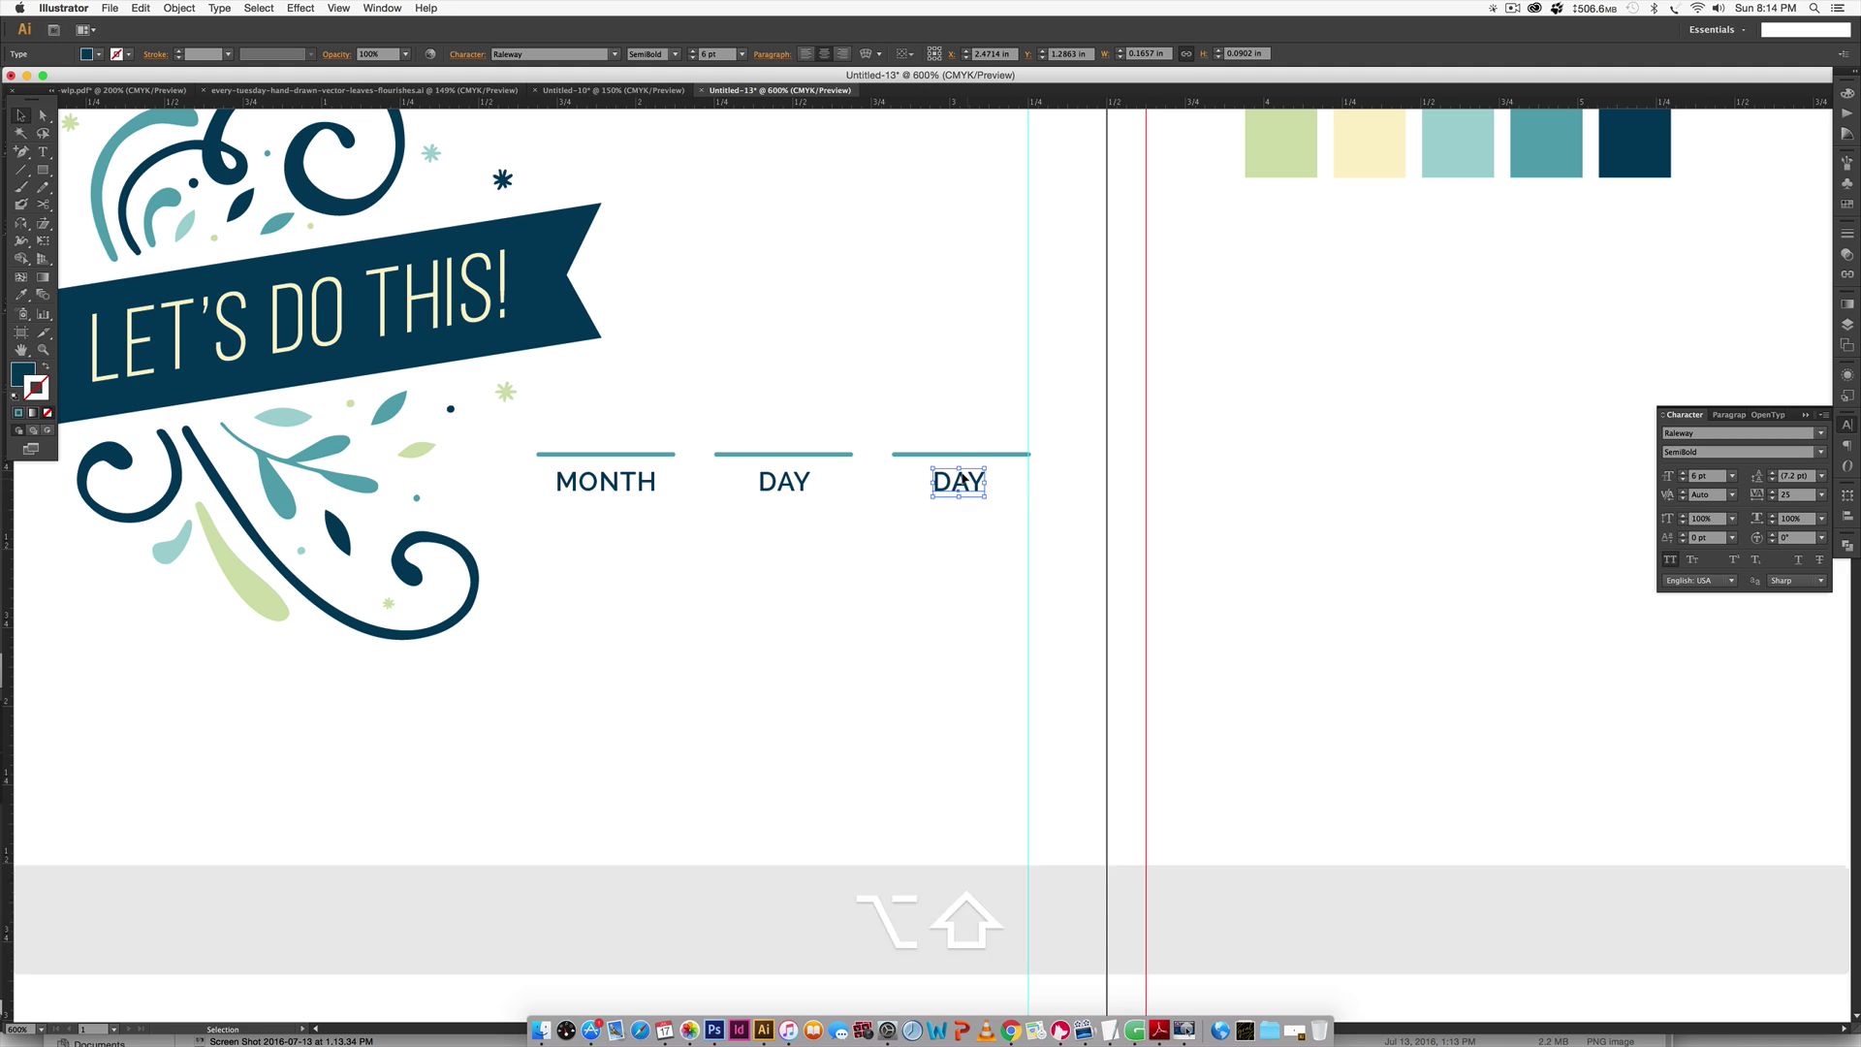
pyautogui.doubleClick(967, 479)
pyautogui.write('YEAR')
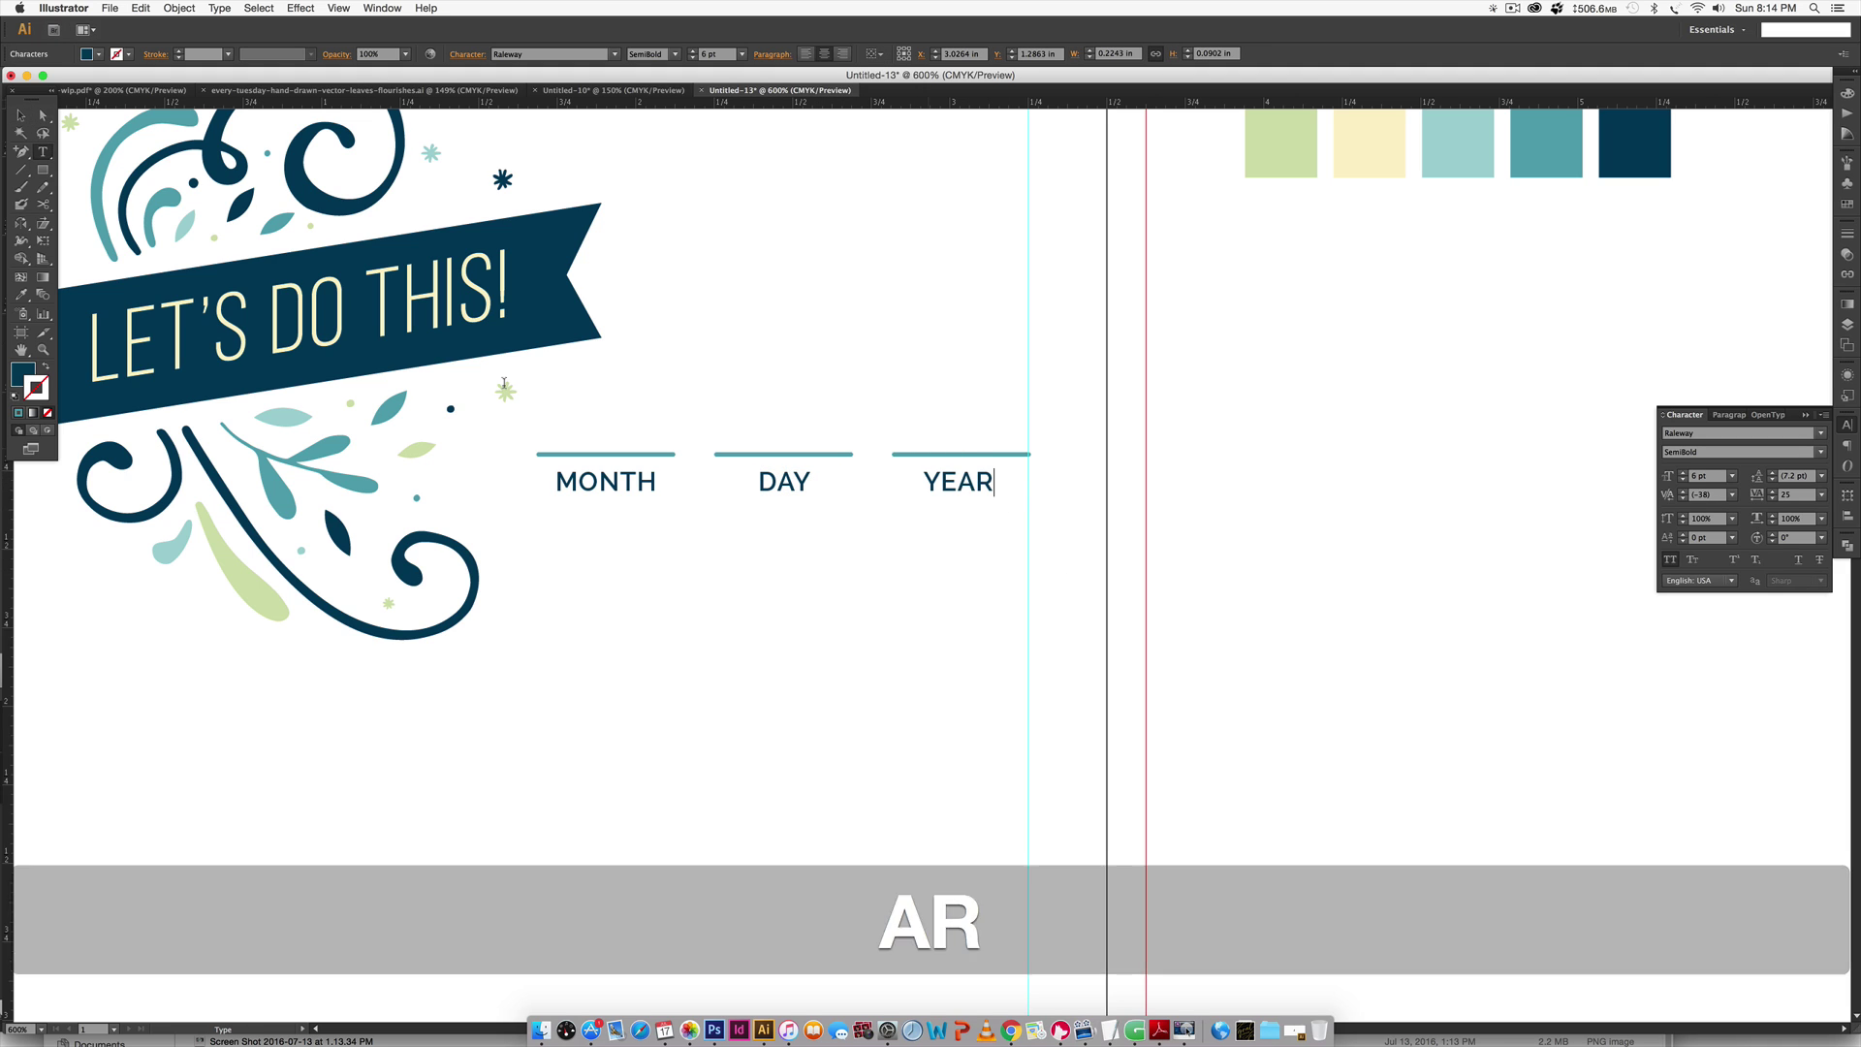
pyautogui.click(20, 115)
pyautogui.click(1103, 310)
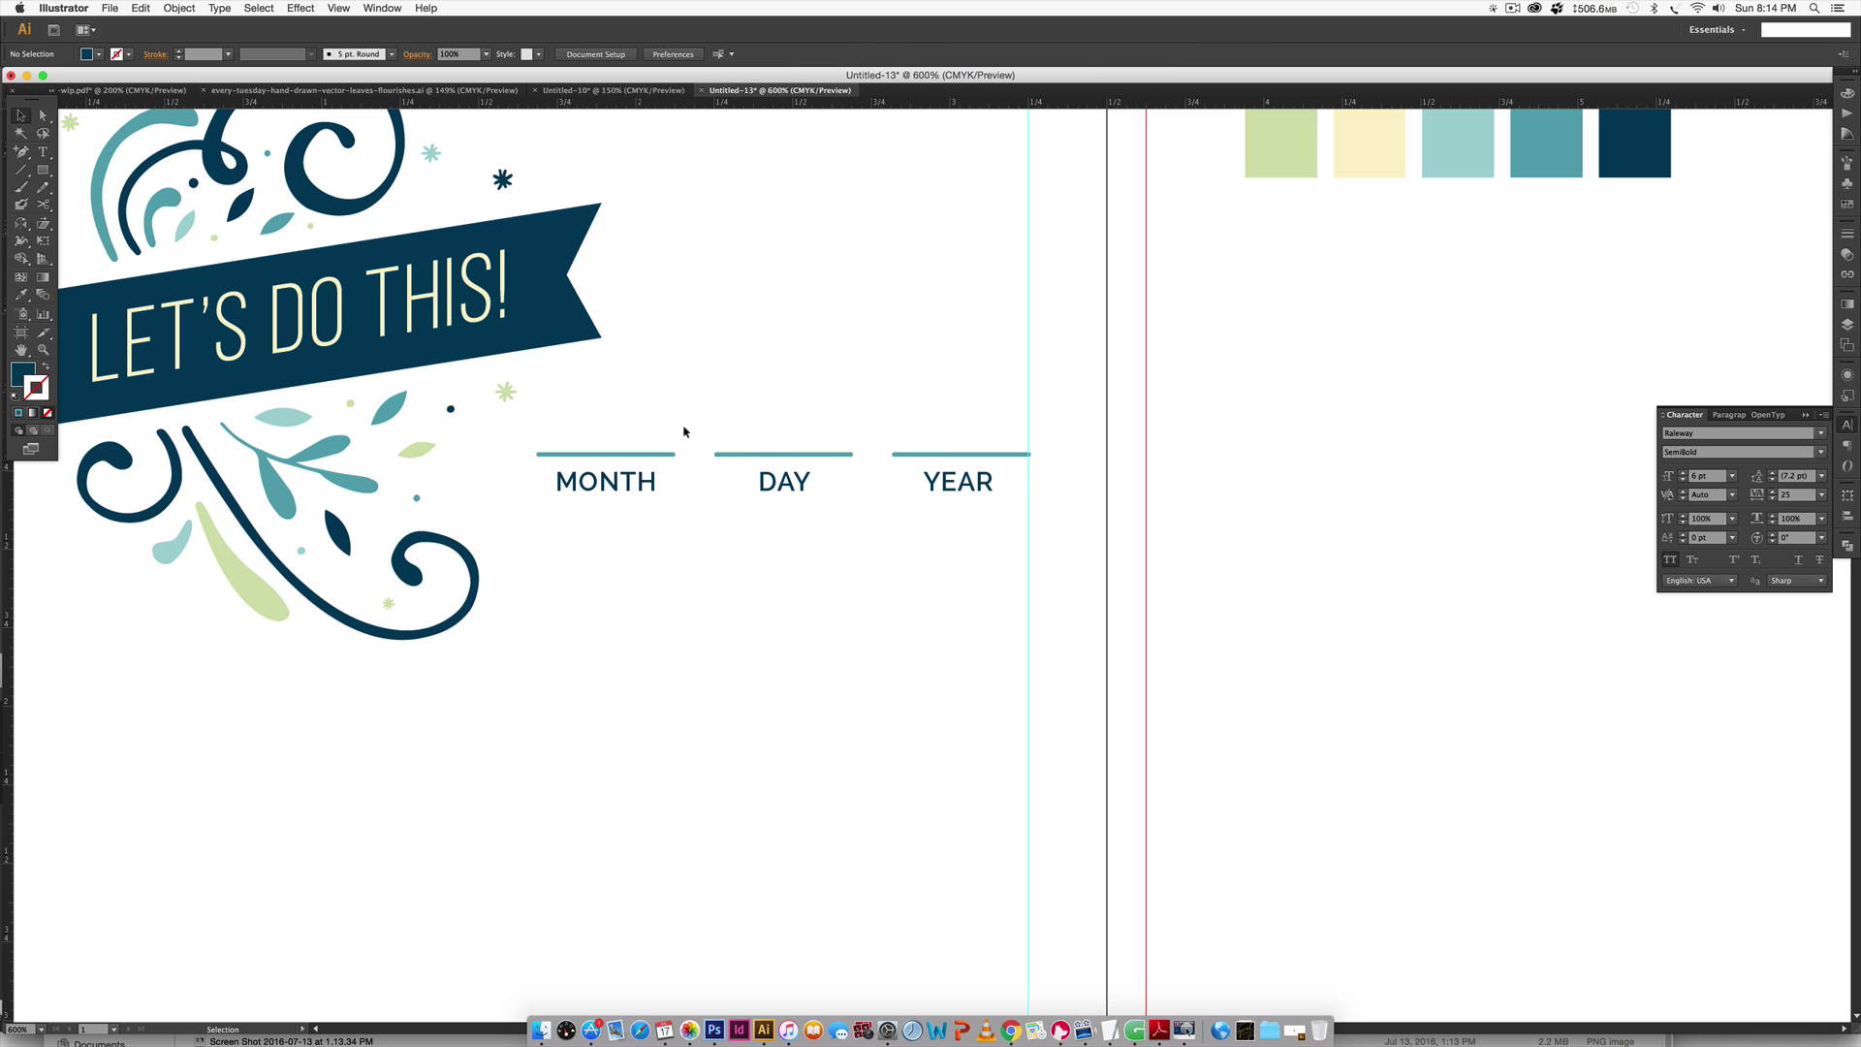
# Try to center the DAY label horizontally with the middle teal line.
pyautogui.moveTo(739, 394); pyautogui.dragTo(853, 634)
pyautogui.click(507, 55)
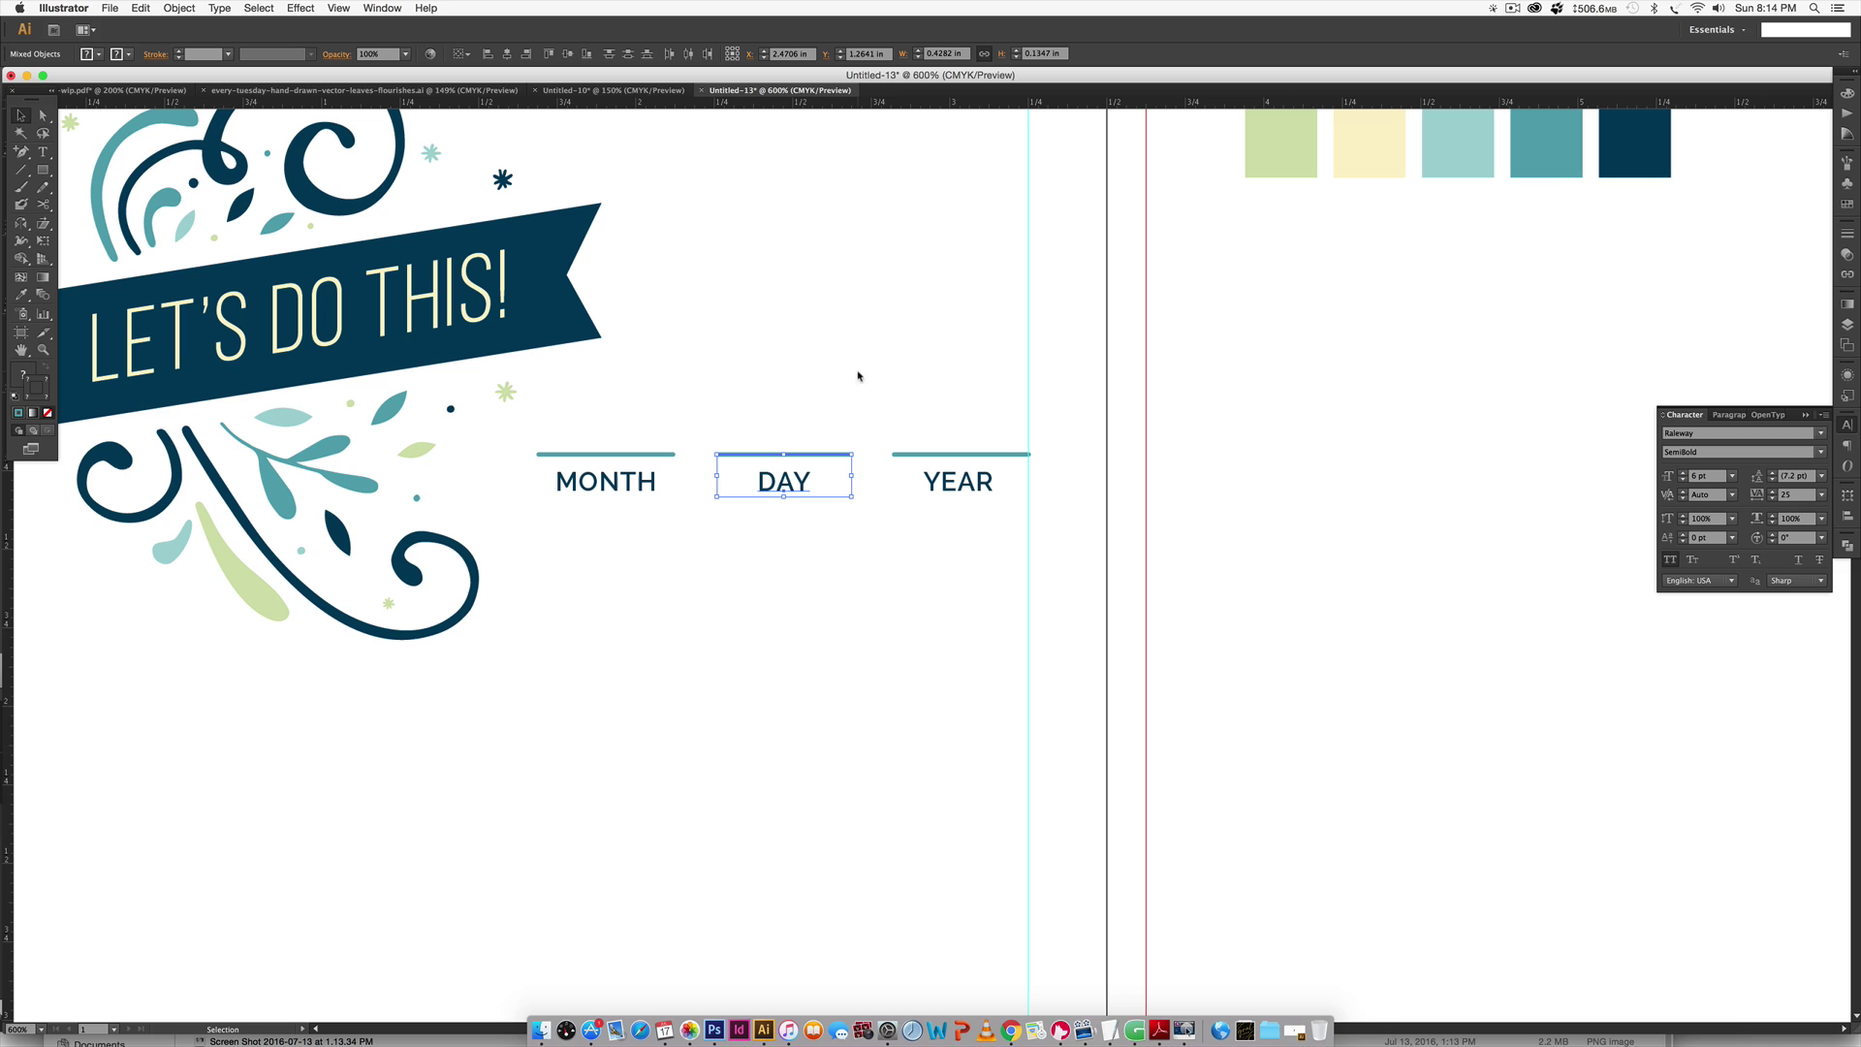
pyautogui.press('super+z')
pyautogui.click(718, 403)
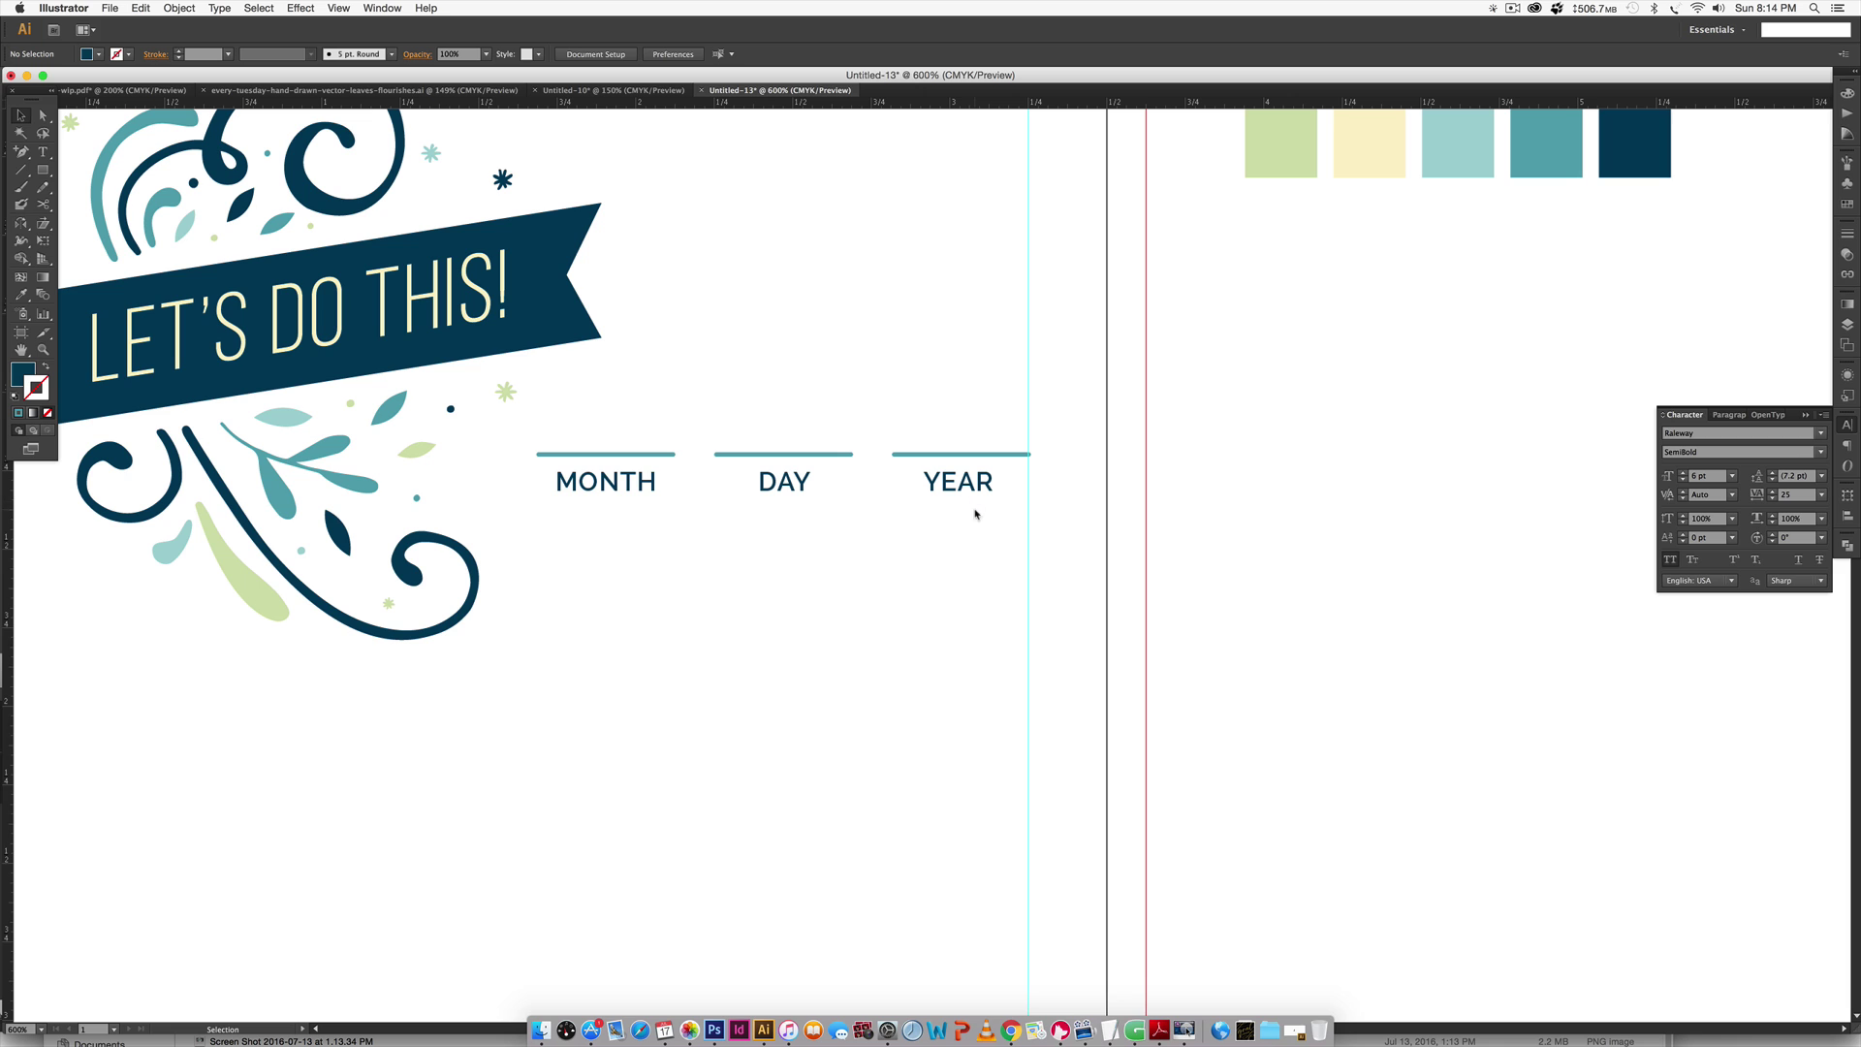
# Center the YEAR label horizontally with the right teal line.
pyautogui.moveTo(1066, 539); pyautogui.dragTo(872, 387)
pyautogui.press('super+equal')
pyautogui.press('super+equal')
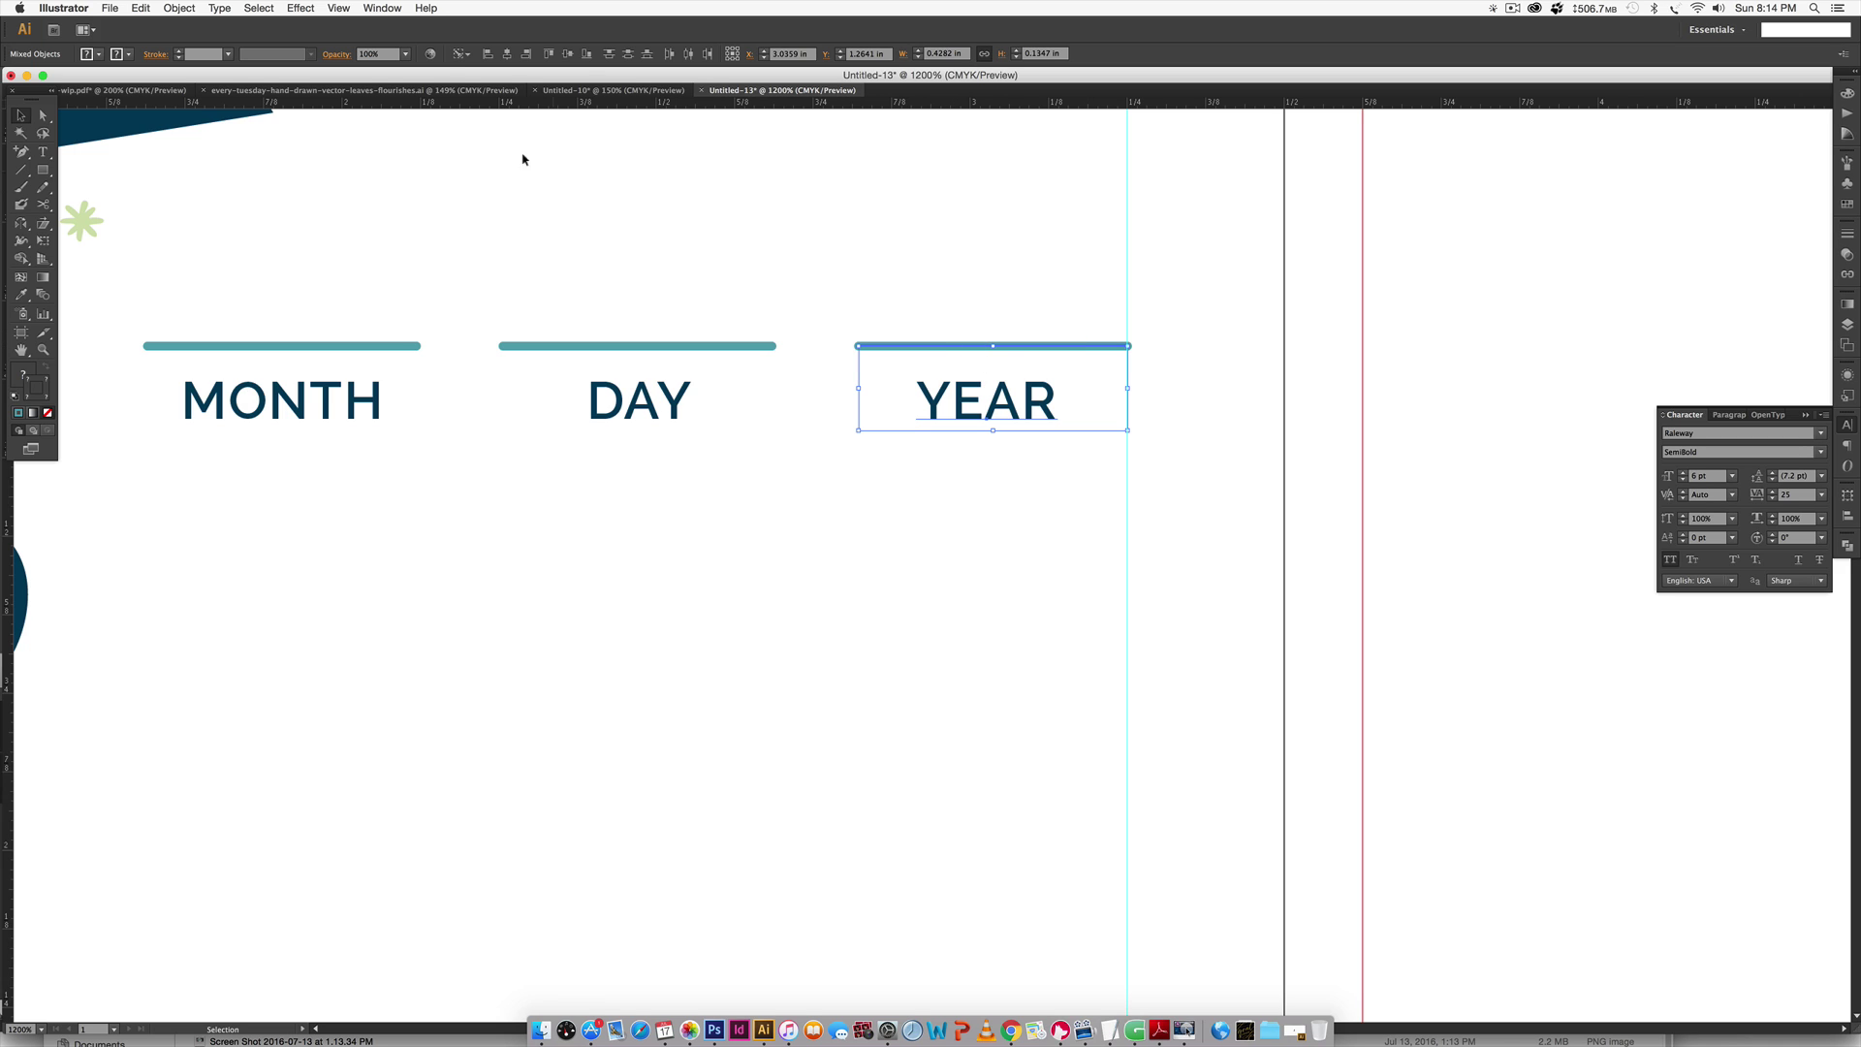
pyautogui.click(507, 53)
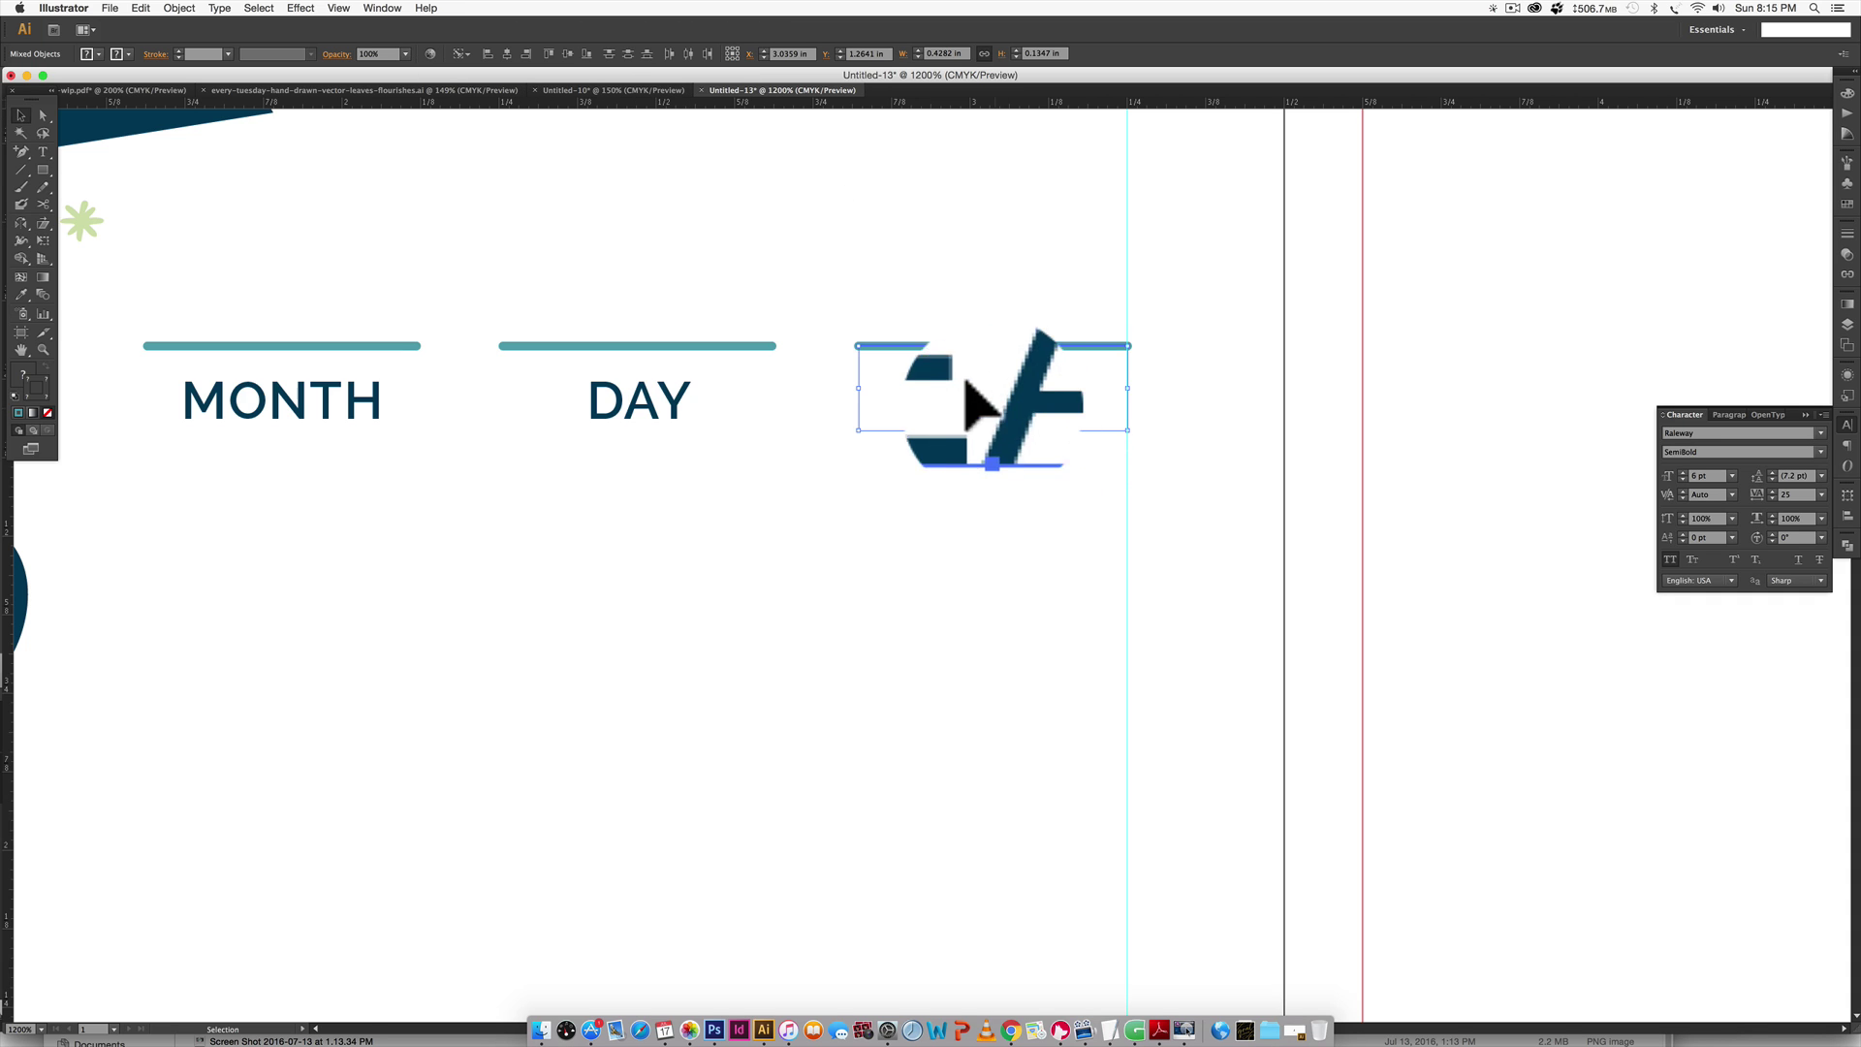
# Center the DAY and MONTH labels horizontally with their respective teal lines.
pyautogui.moveTo(494, 267); pyautogui.dragTo(792, 522)
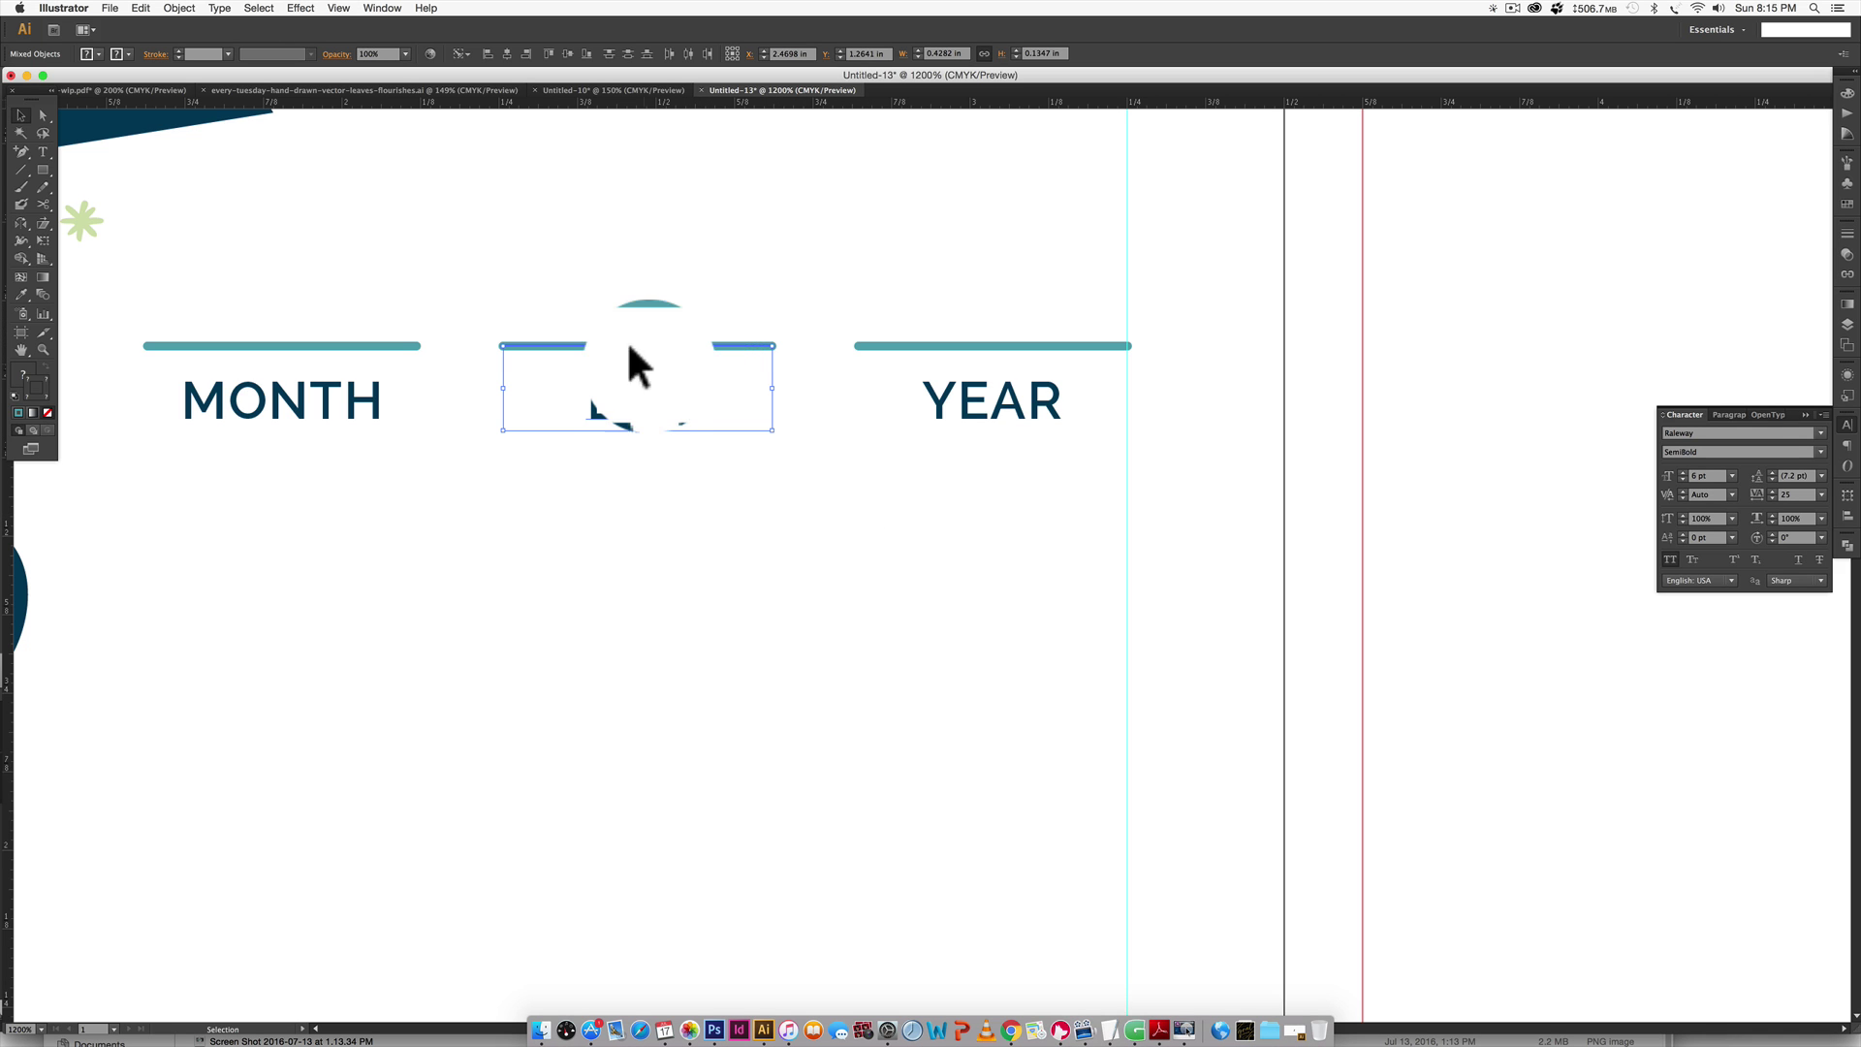
pyautogui.hscroll(-6, 659, 254)
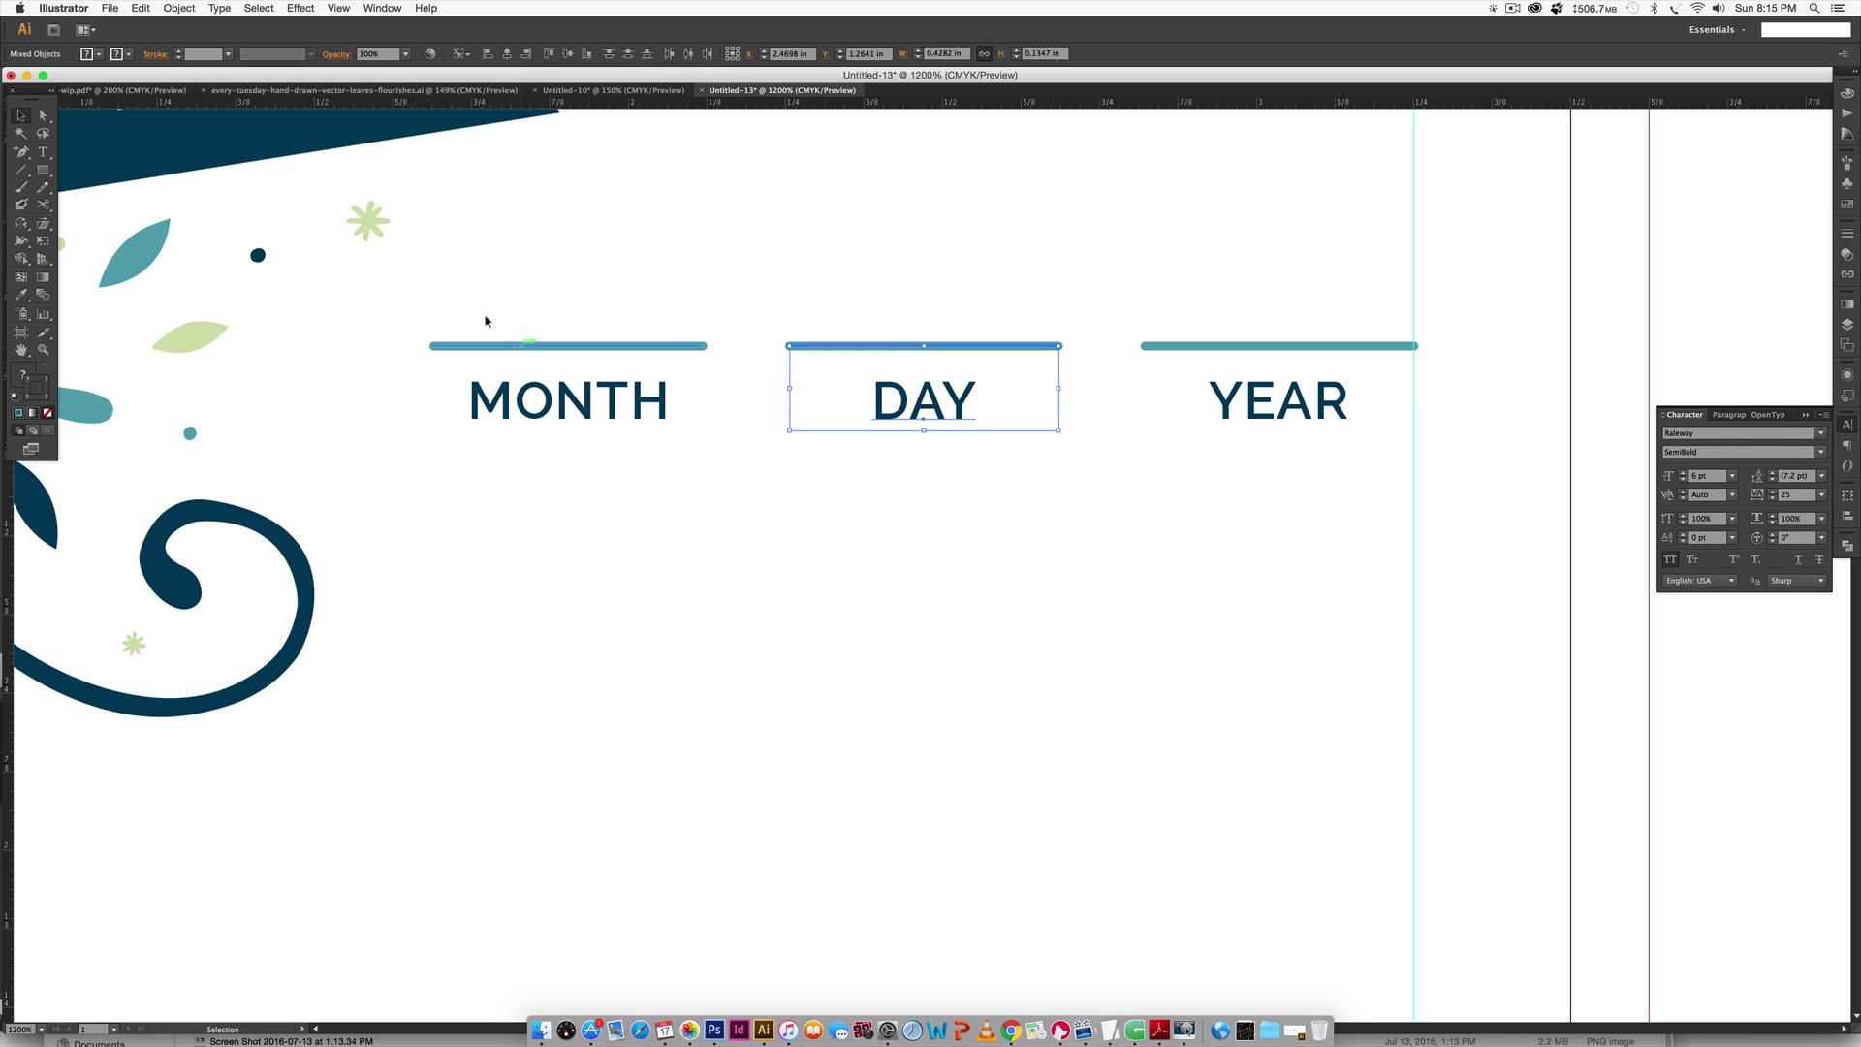
pyautogui.moveTo(420, 276); pyautogui.dragTo(744, 542)
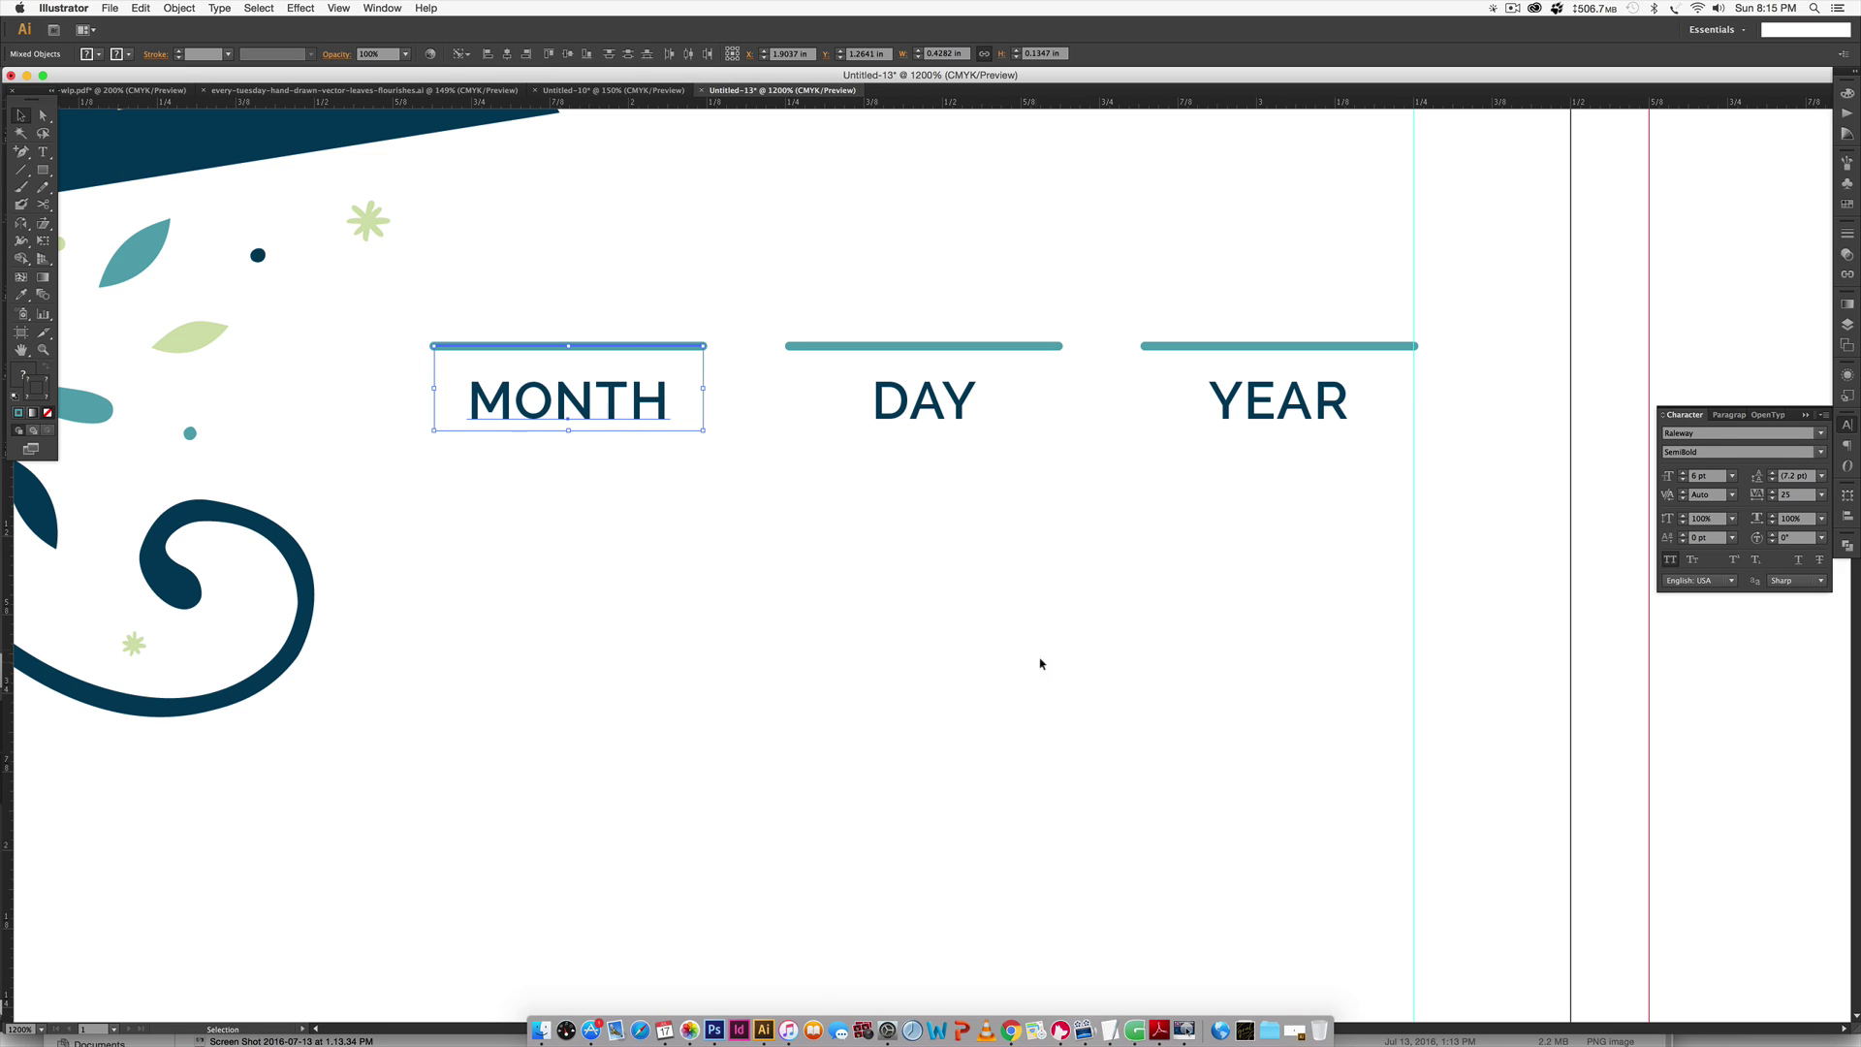
pyautogui.click(1155, 622)
# Examine the finished layout in the to-do-list-wip.pdf document as a reference, and return to the working document.
pyautogui.press('super+minus')
pyautogui.press('super+minus')
pyautogui.press('super+minus')
pyautogui.press('super+minus')
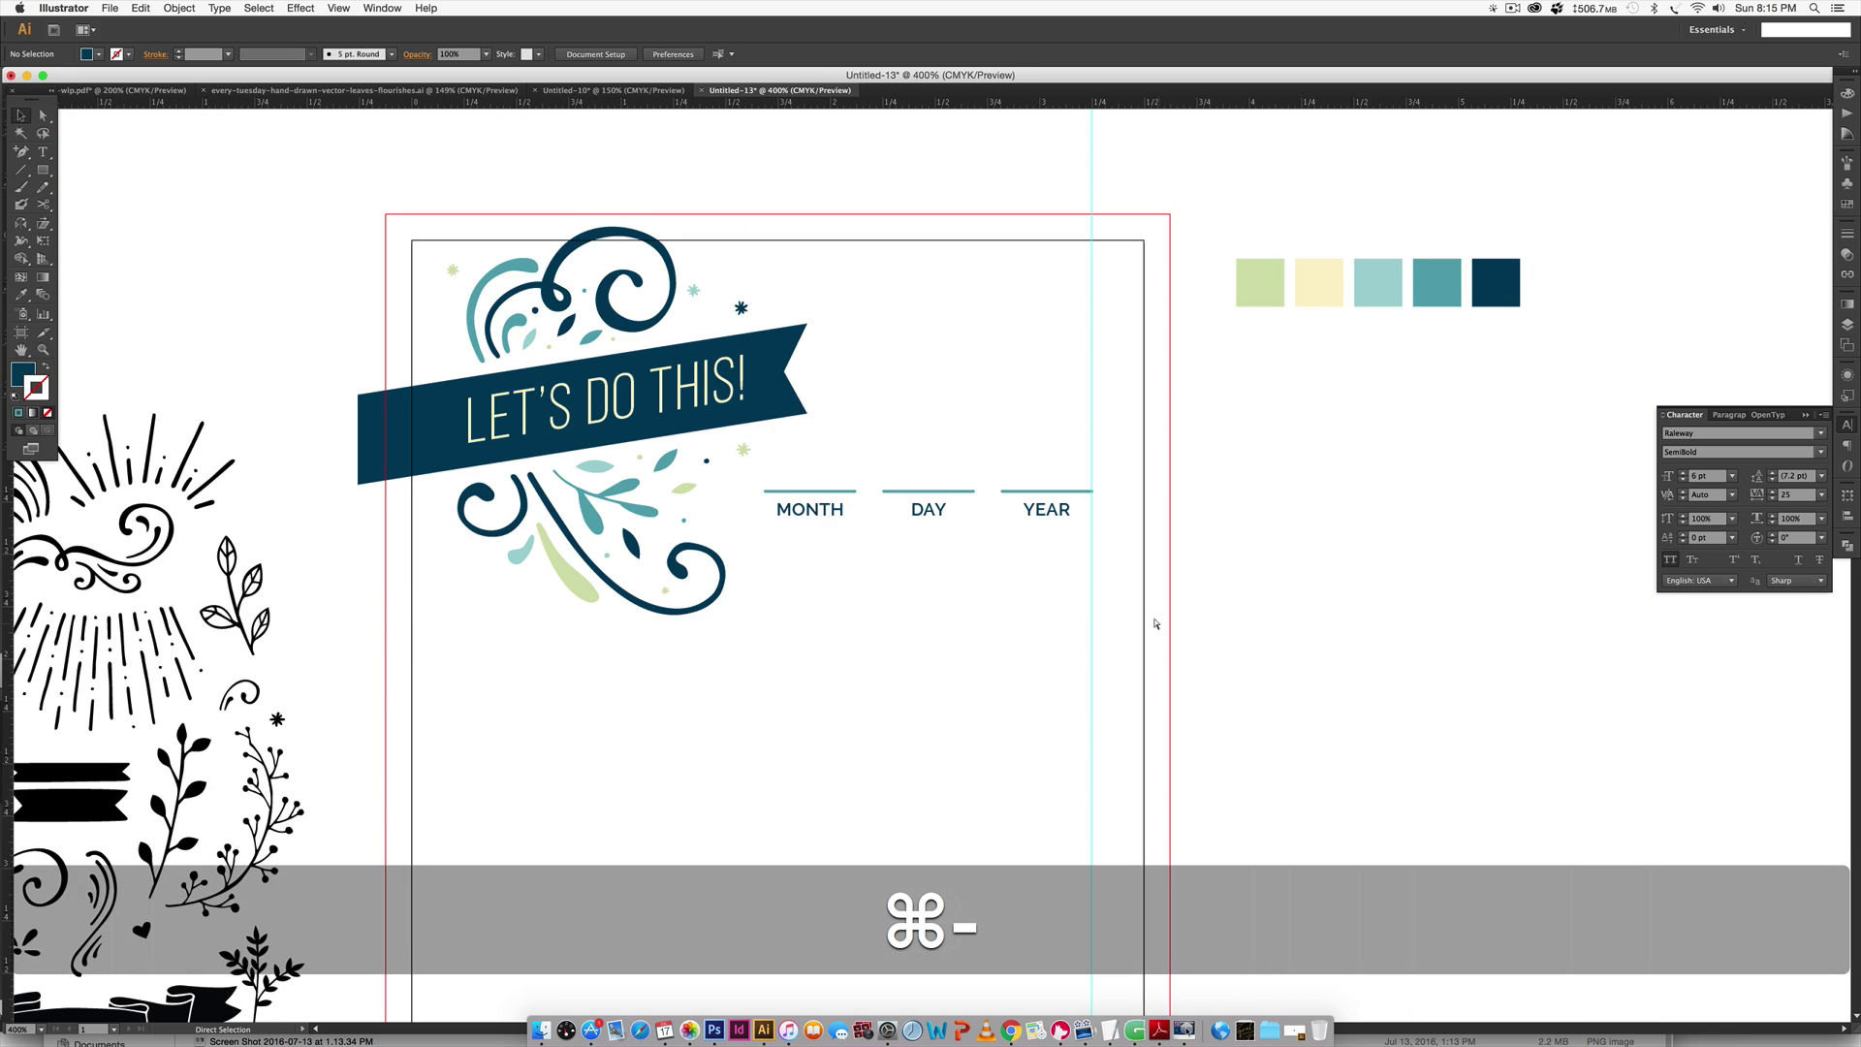
pyautogui.scroll(-2, 1013, 600)
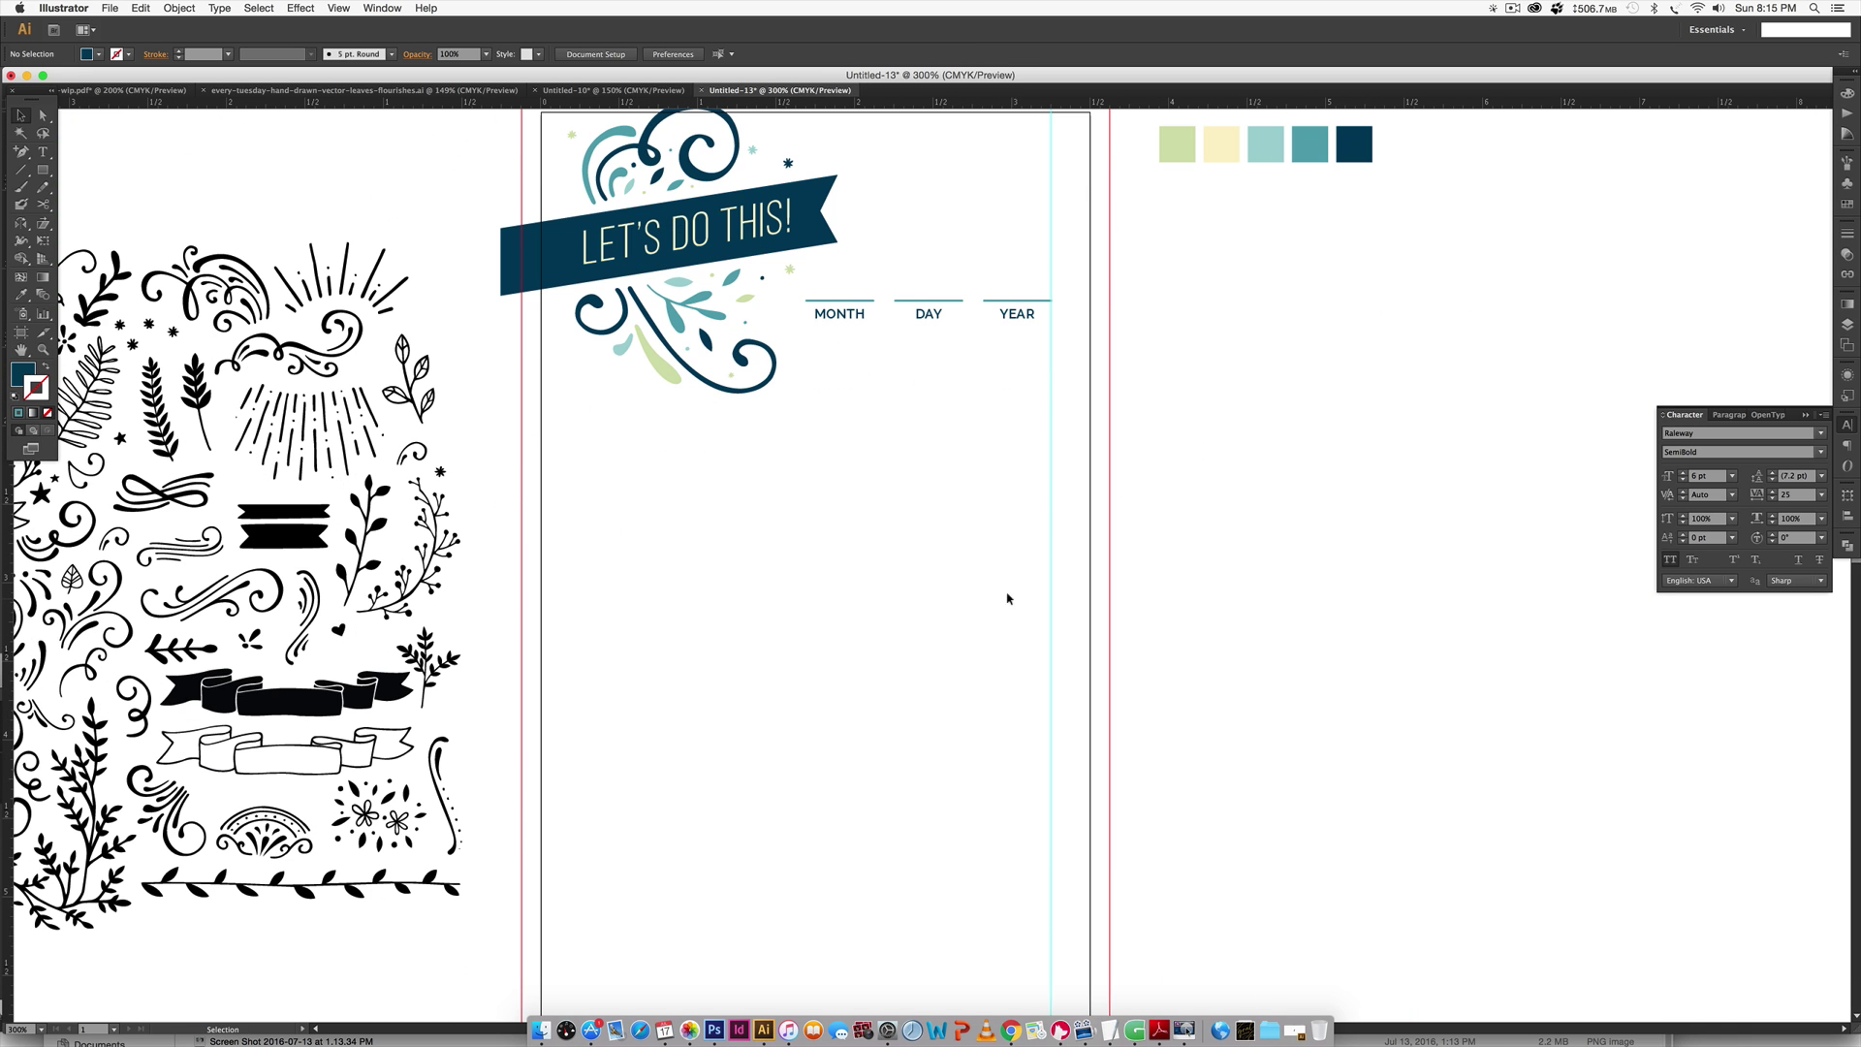
pyautogui.click(94, 89)
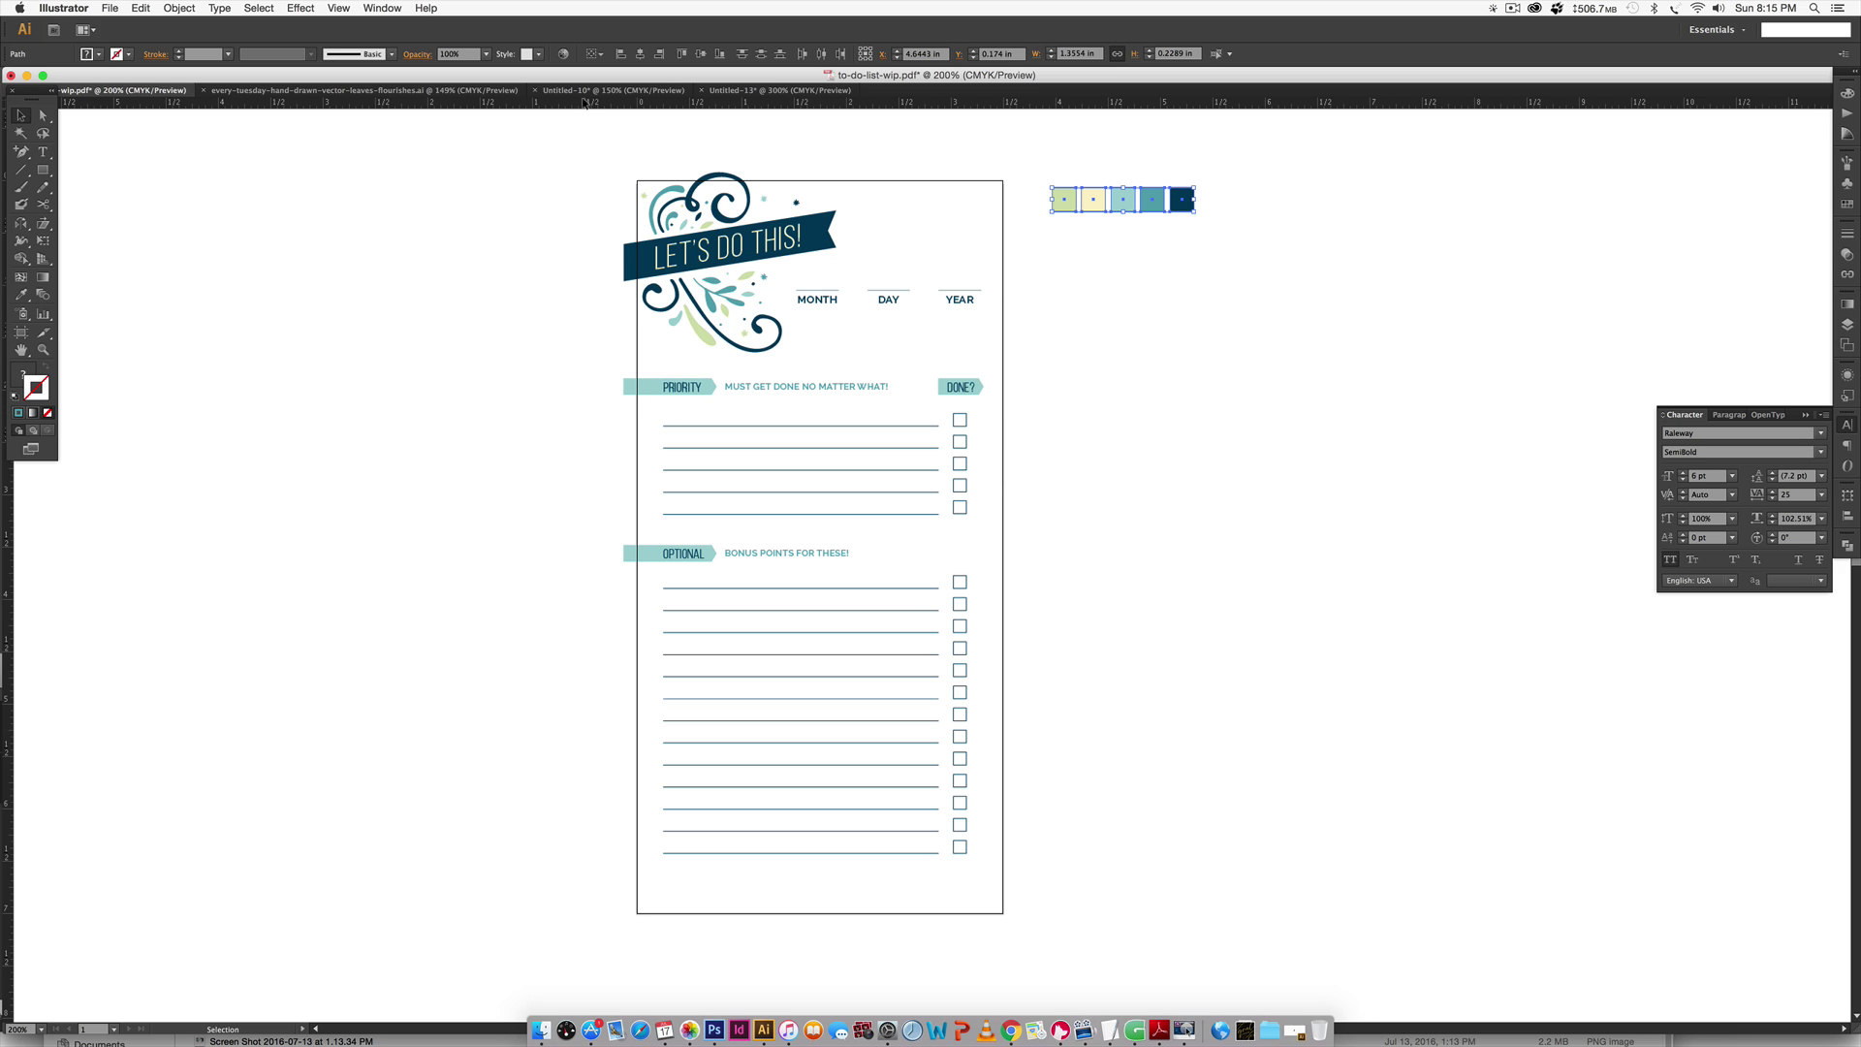
pyautogui.click(800, 90)
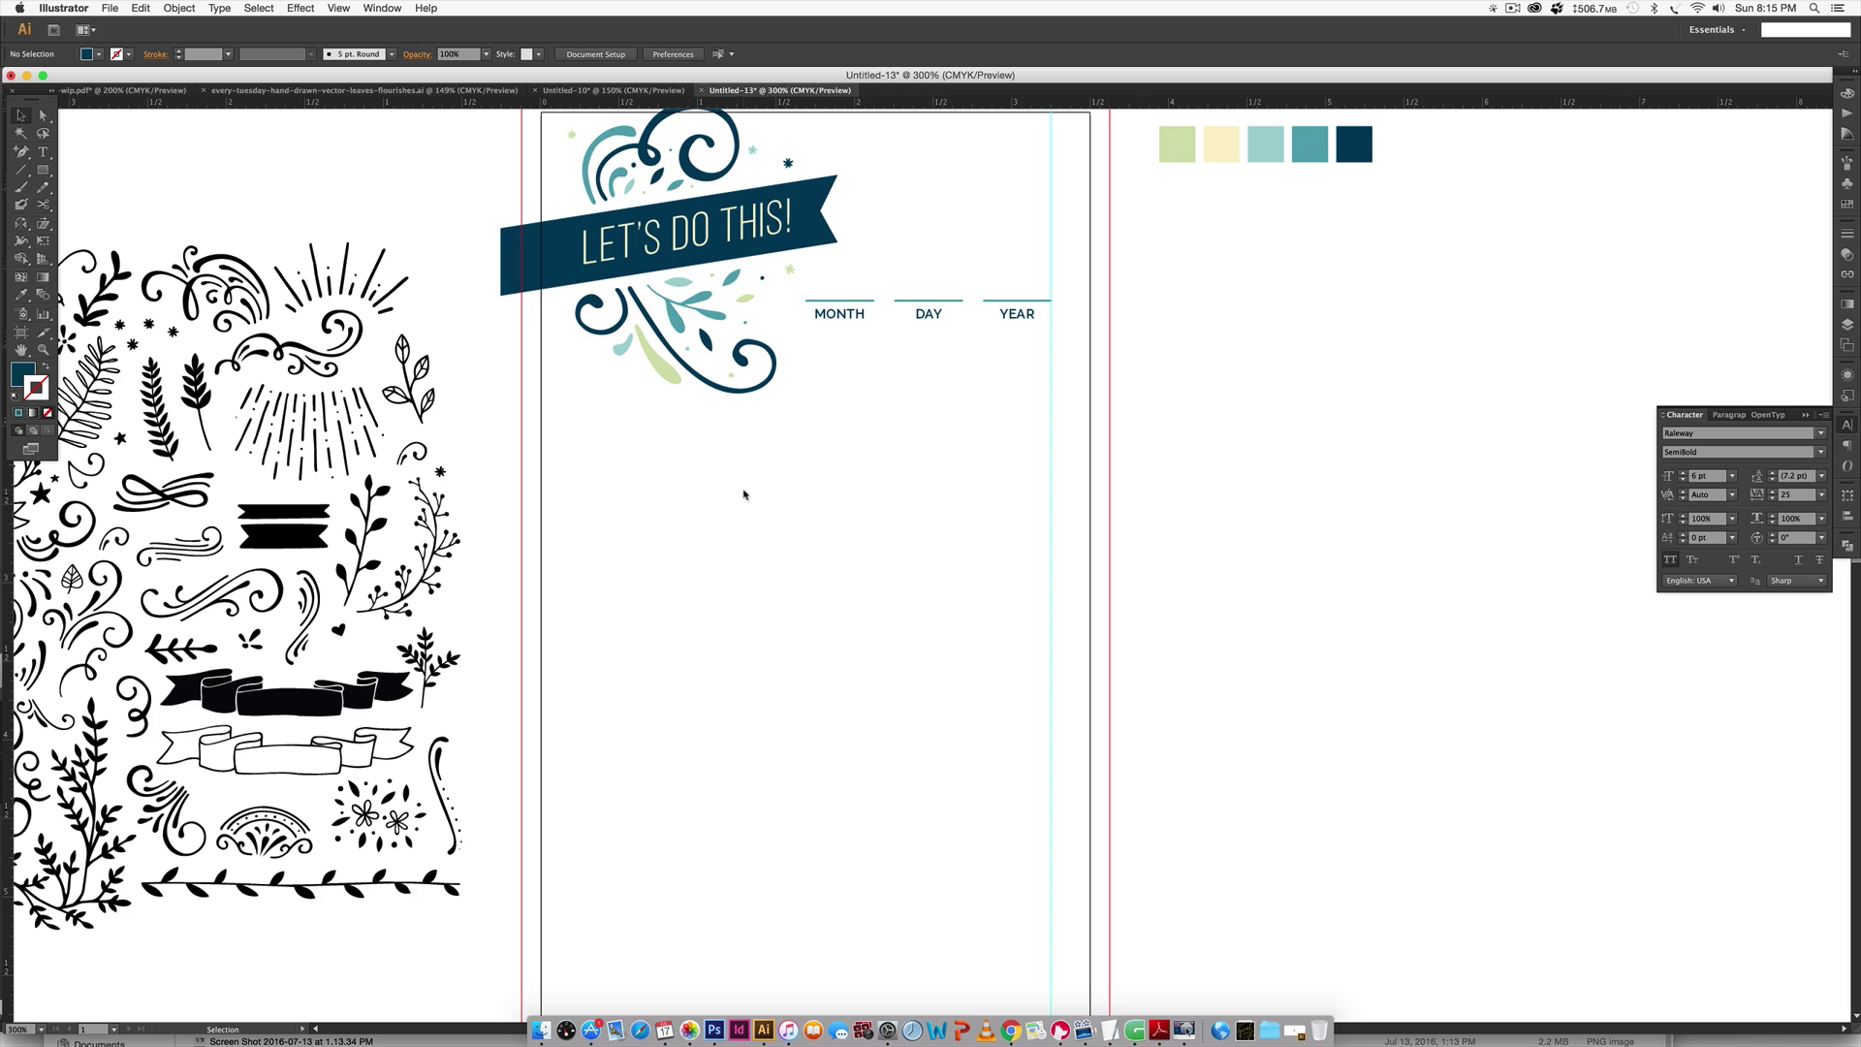
# Draw a navy rectangle about 1.03 × 0.21 in below the header and add a midpoint anchor on its right edge, moved outward into a tip.
pyautogui.press('m')
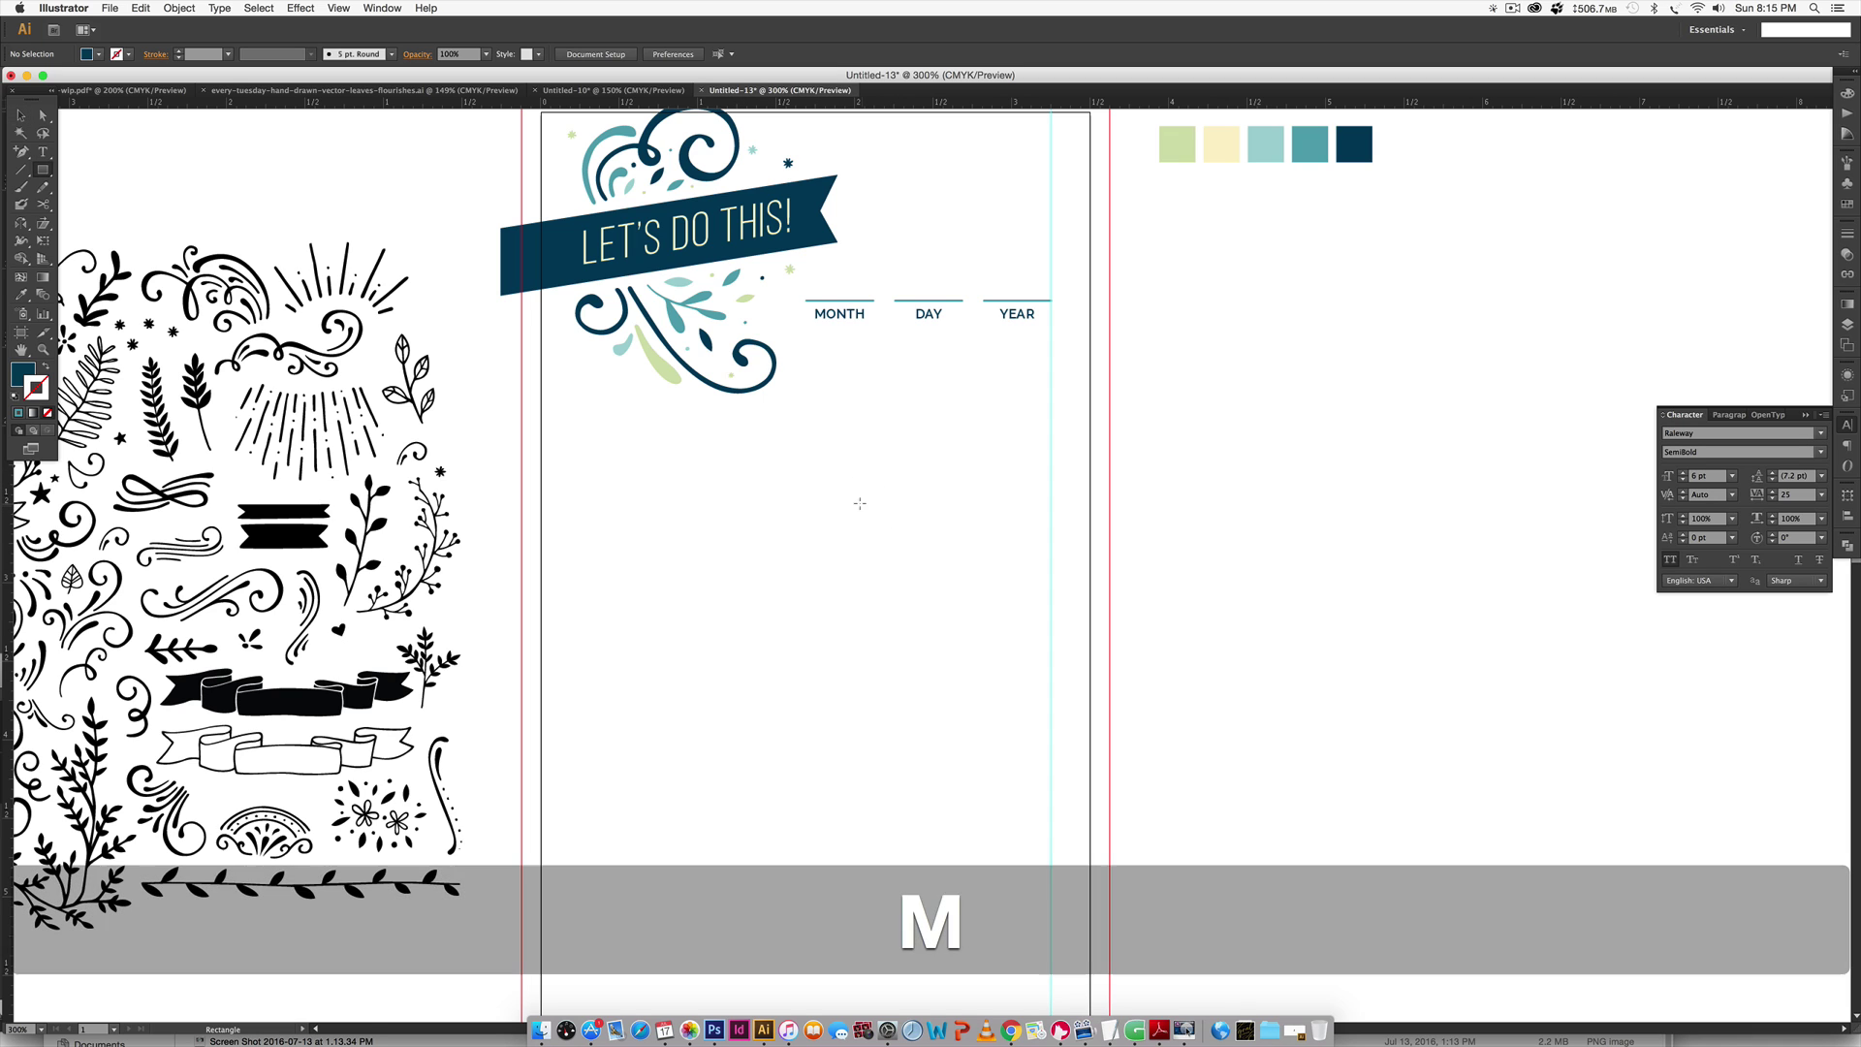
pyautogui.moveTo(687, 470); pyautogui.dragTo(847, 501)
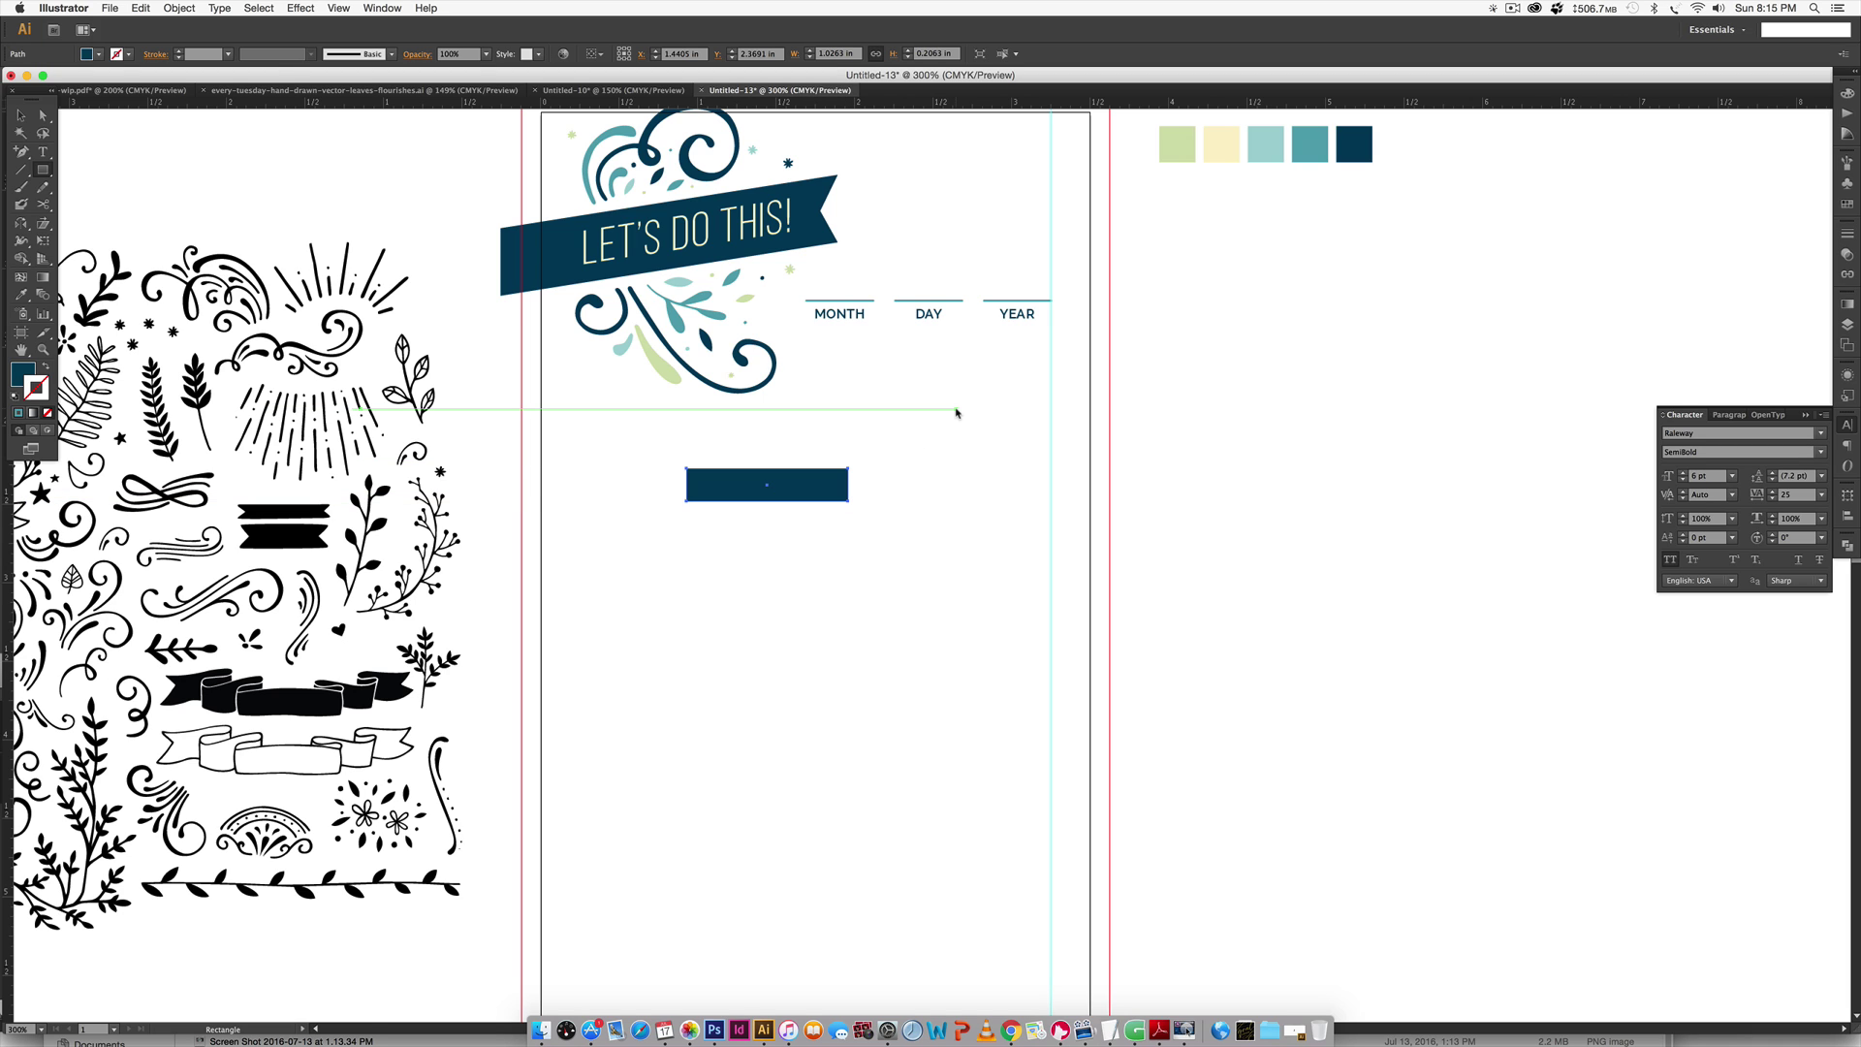
pyautogui.press('super+equal')
pyautogui.press('super+equal')
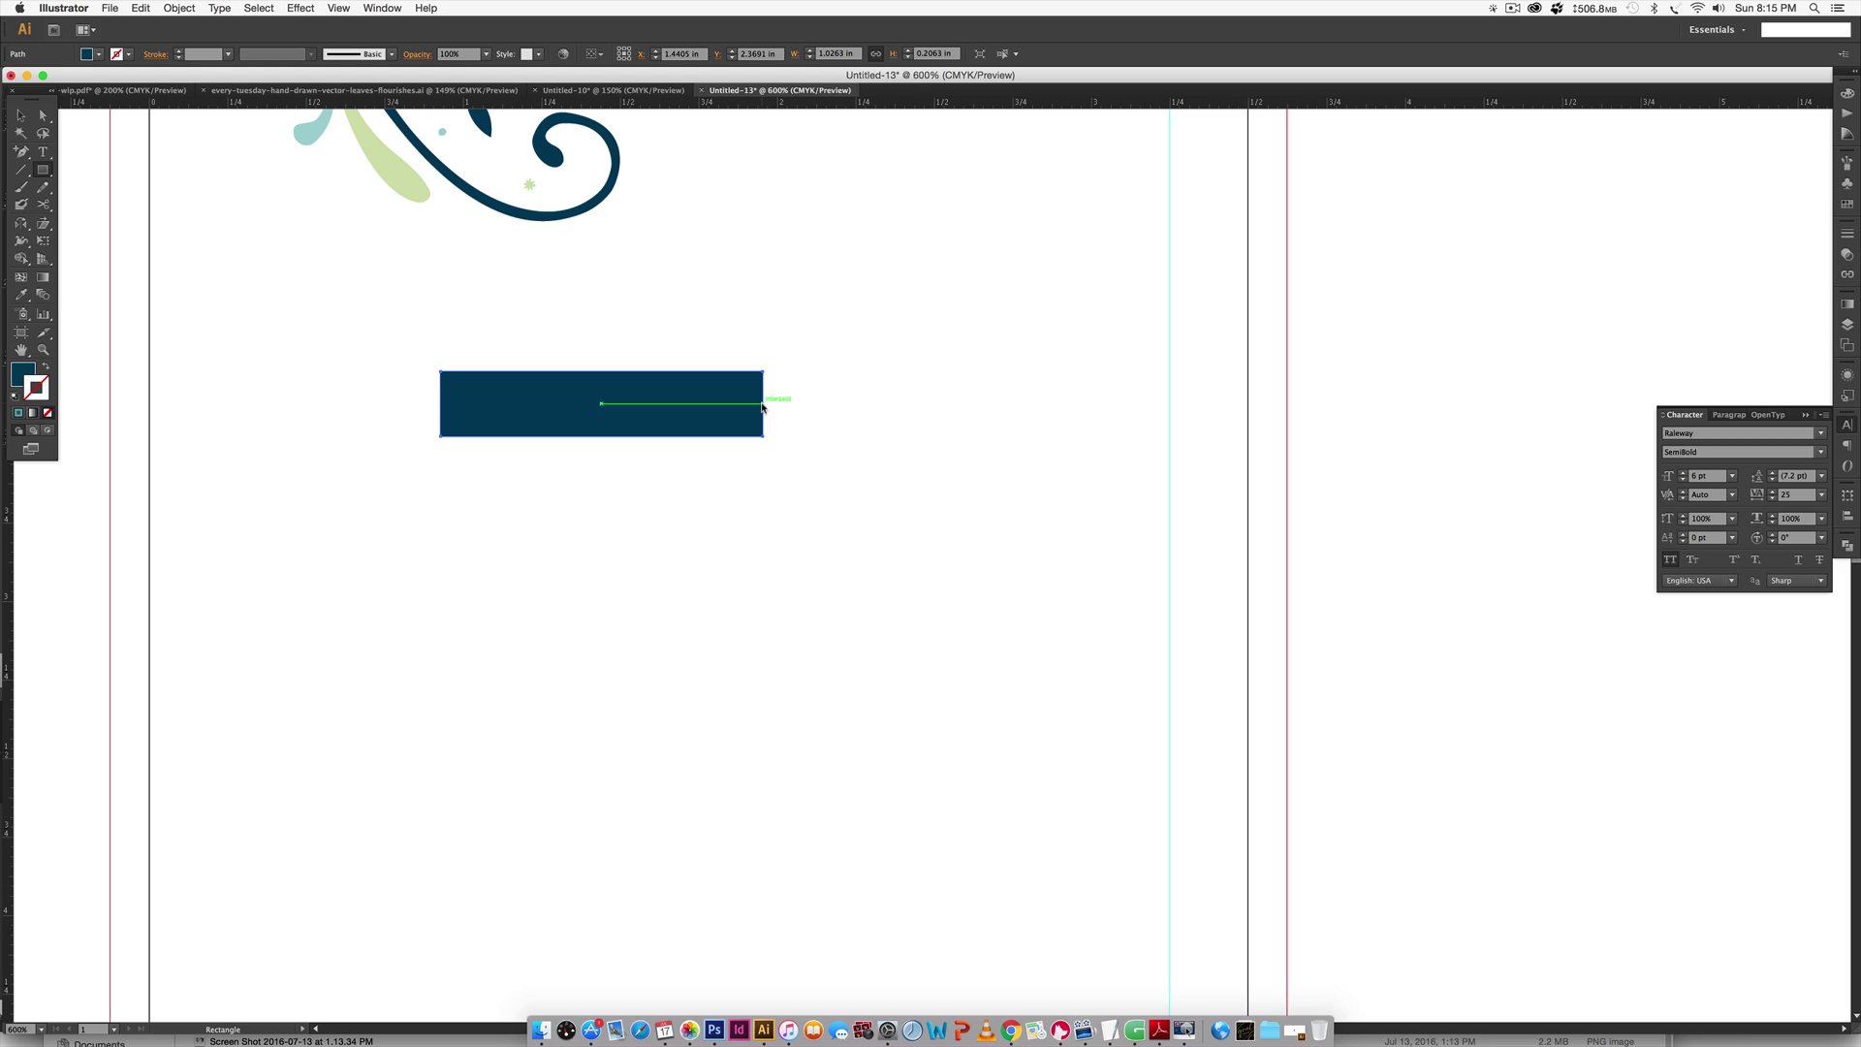
pyautogui.press('=')
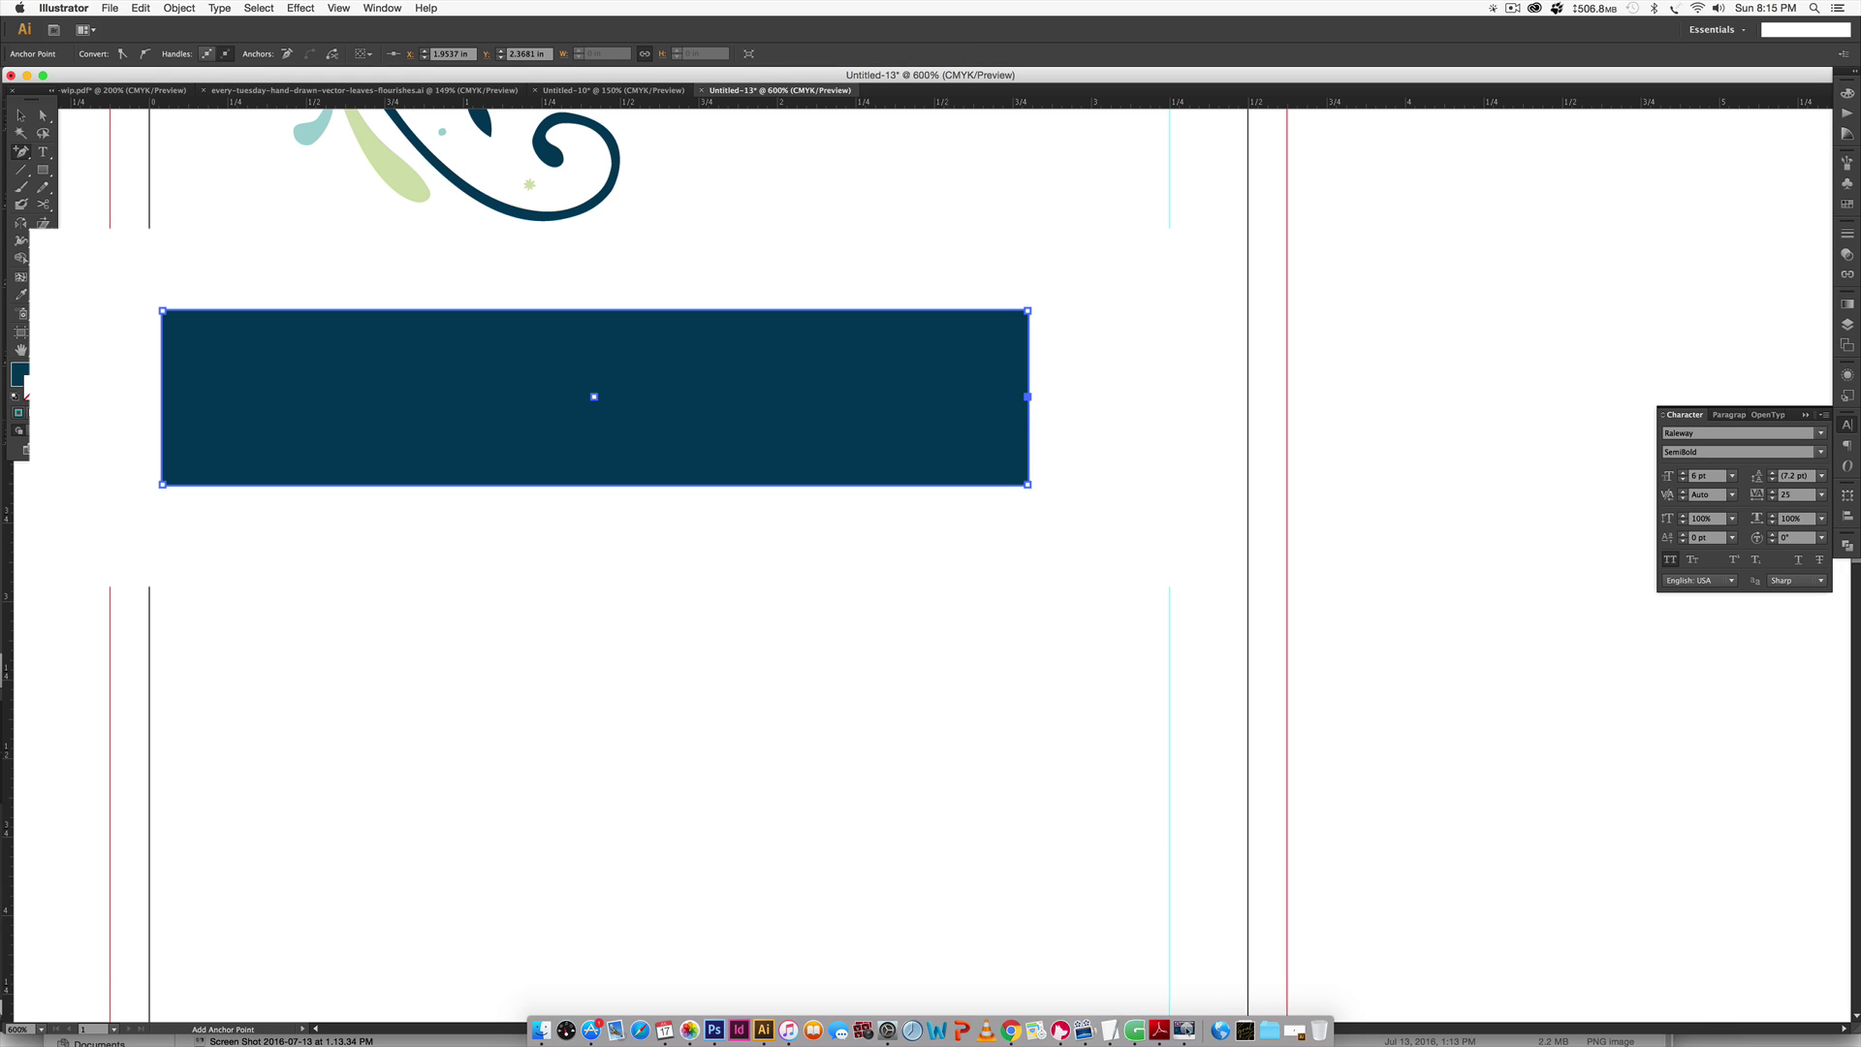
pyautogui.press('a')
pyautogui.press('Right')
pyautogui.press('Right')
pyautogui.press('Right')
pyautogui.press('Right')
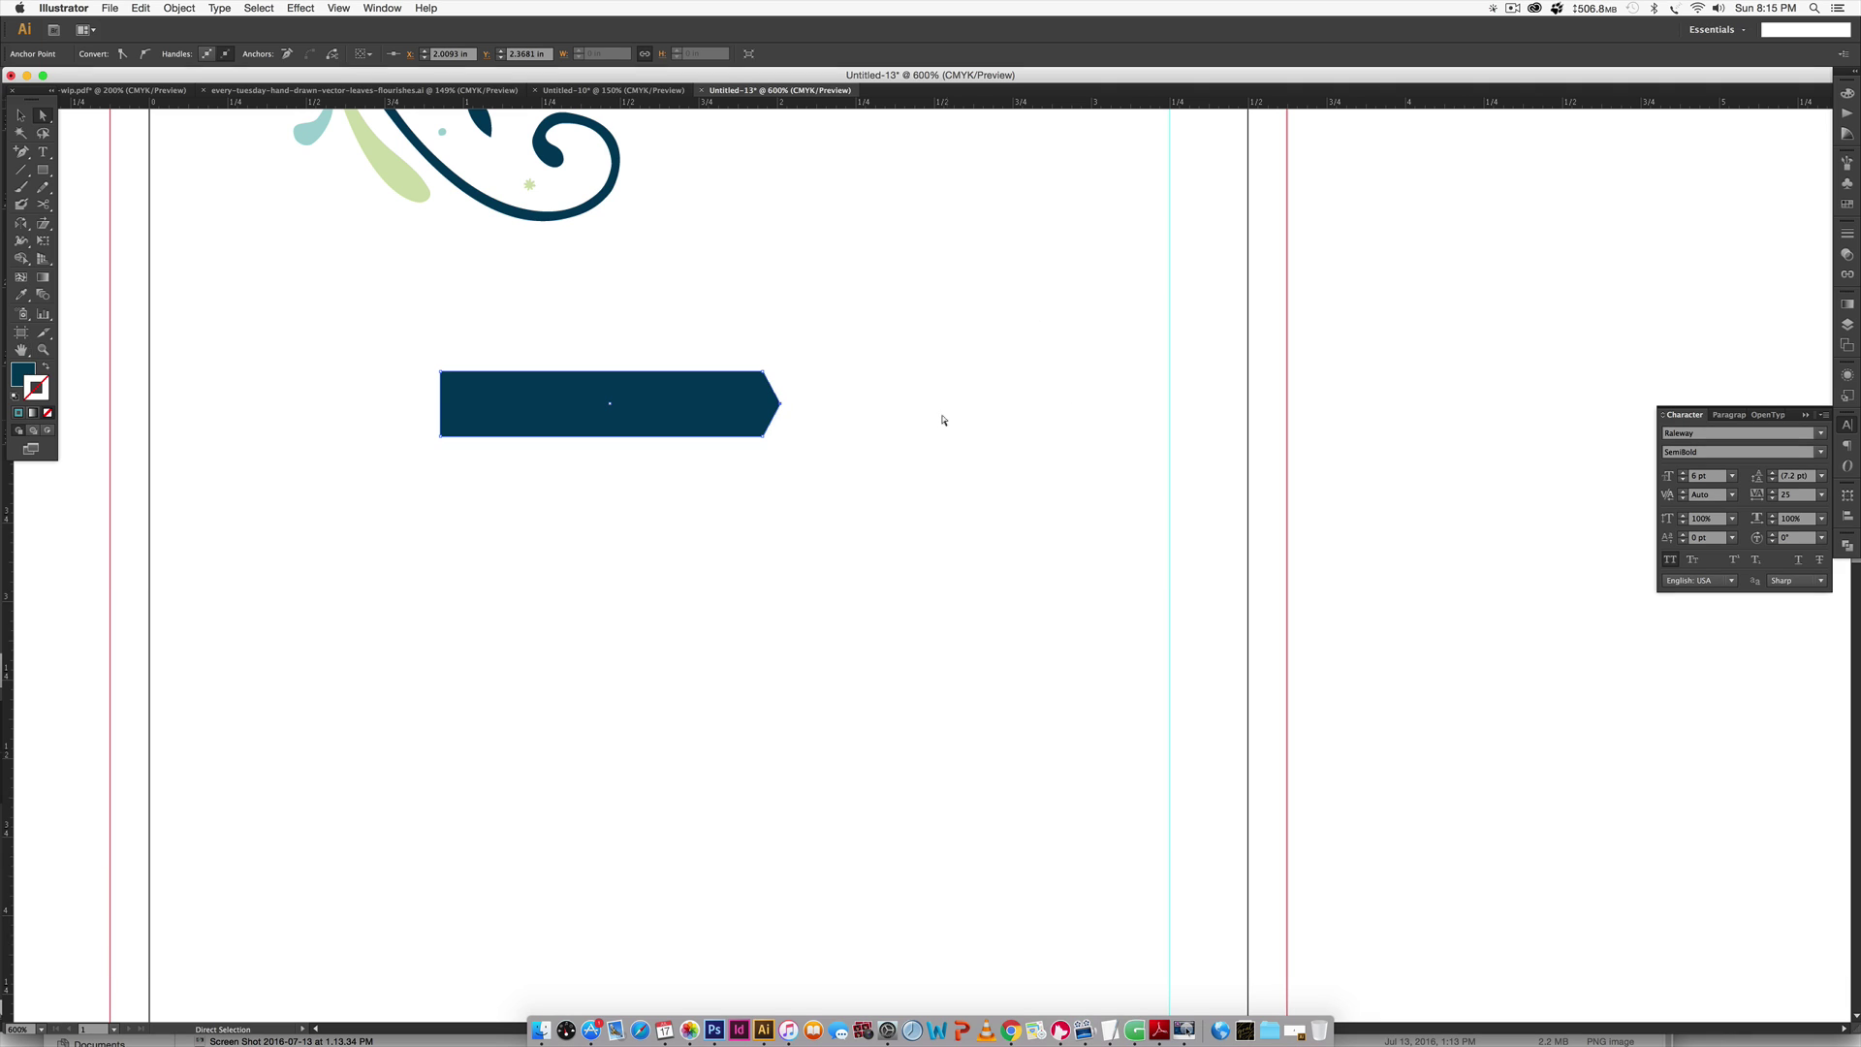
pyautogui.press('v')
pyautogui.press('super+minus')
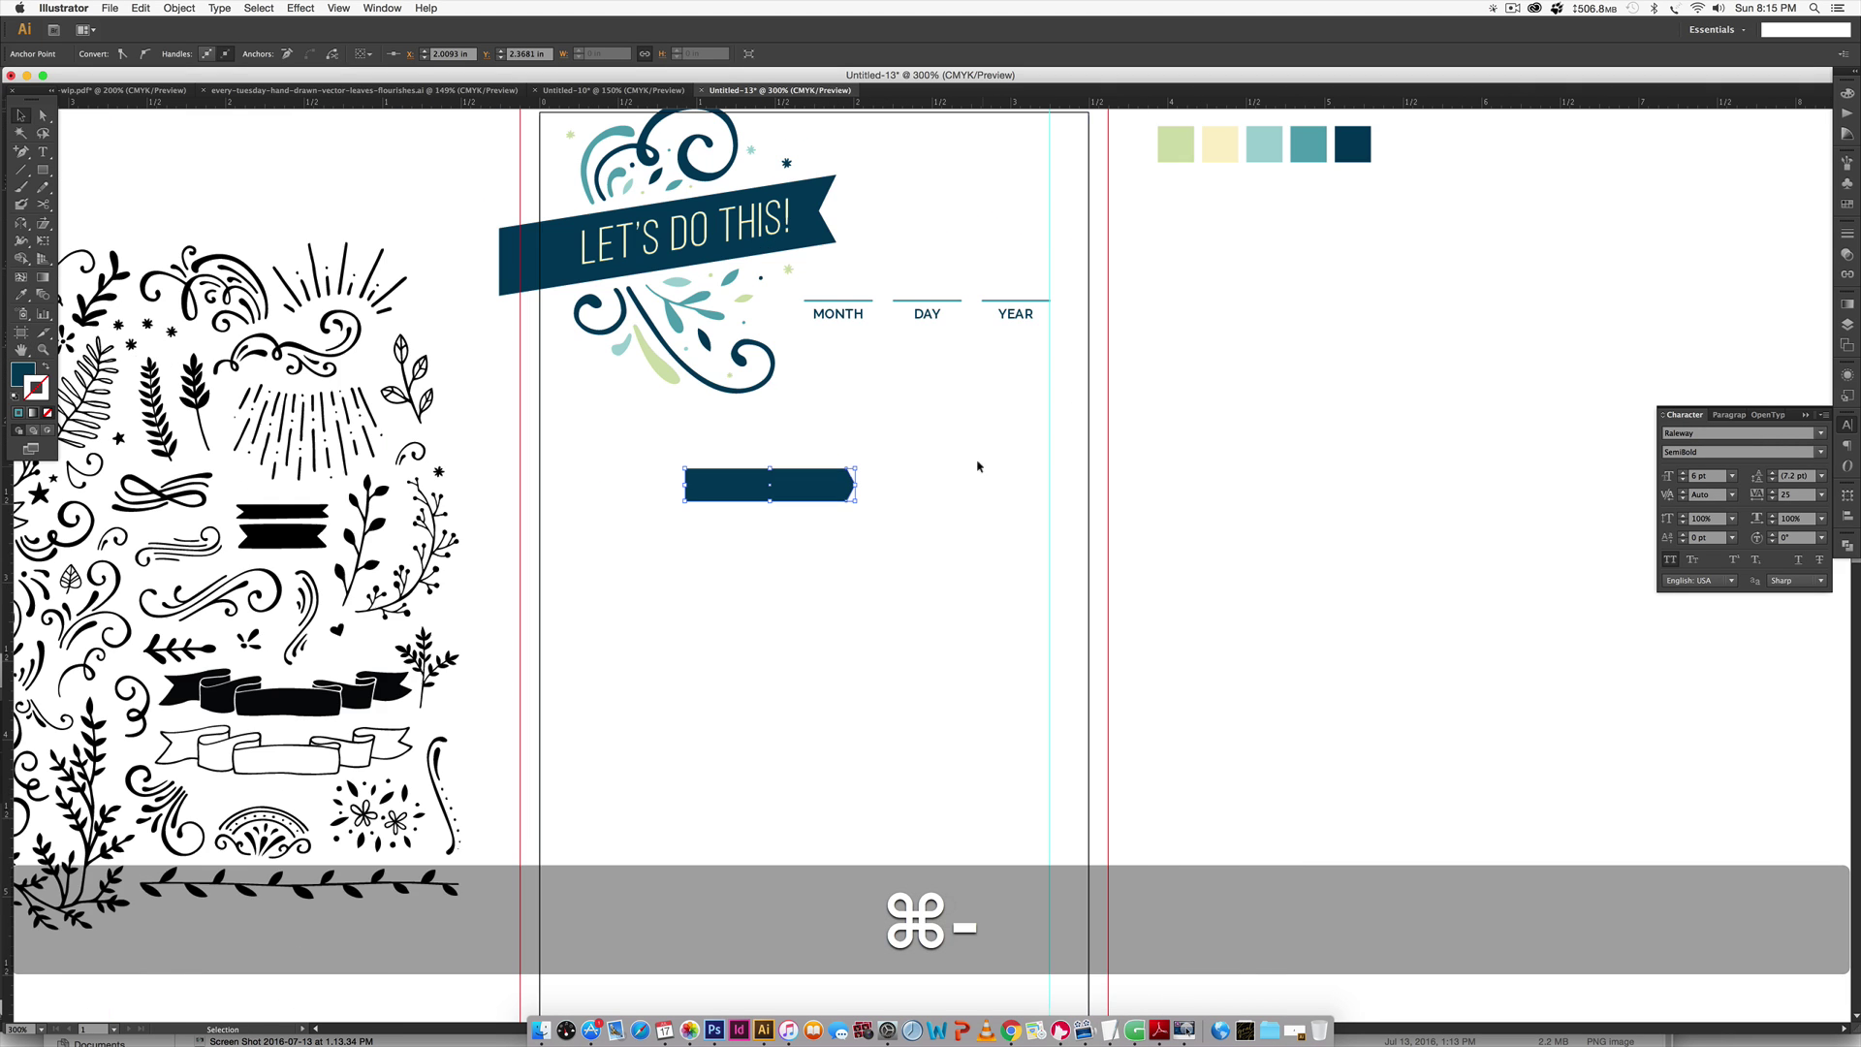
# Fill the arrow-shaped banner with the light teal sampled from the middle palette swatch.
pyautogui.press('space')
pyautogui.moveTo(1121, 401); pyautogui.dragTo(929, 522)
pyautogui.press('i')
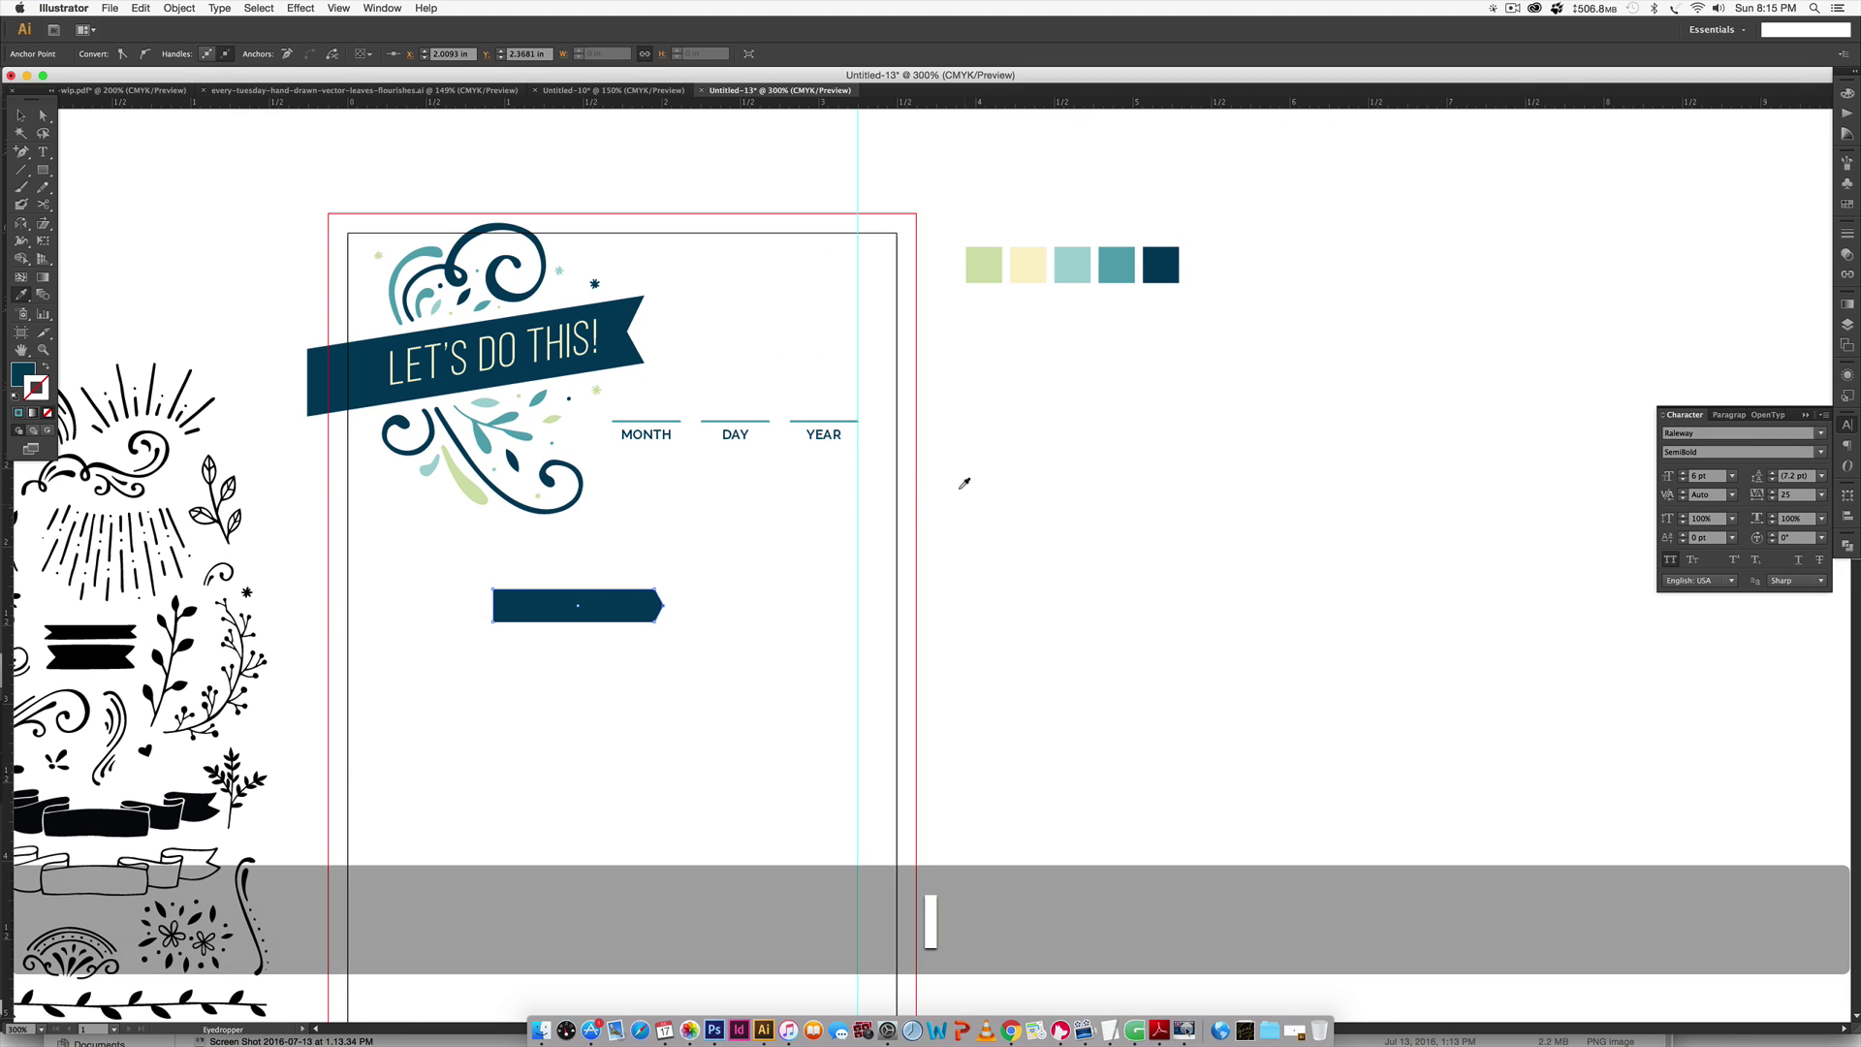
pyautogui.click(1072, 262)
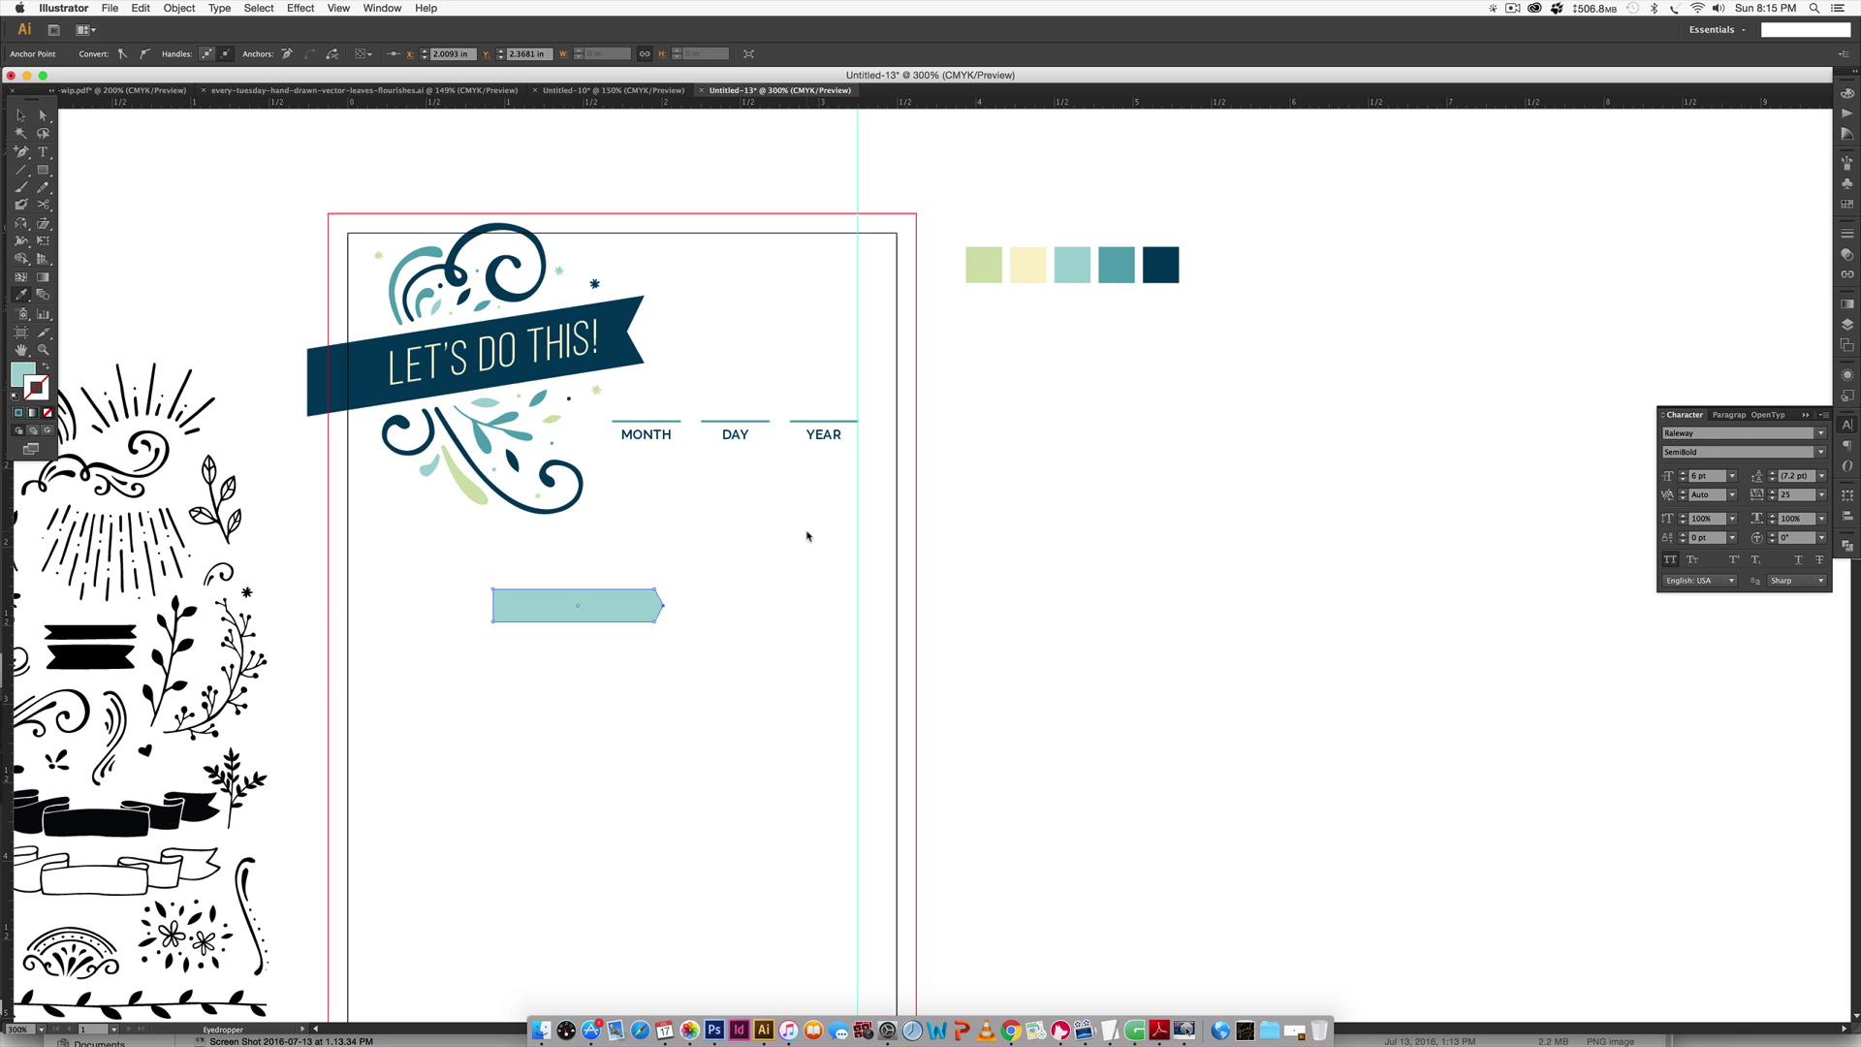
# Move the light teal banner so its flat end sits on the artboard's left bleed line.
pyautogui.press('v')
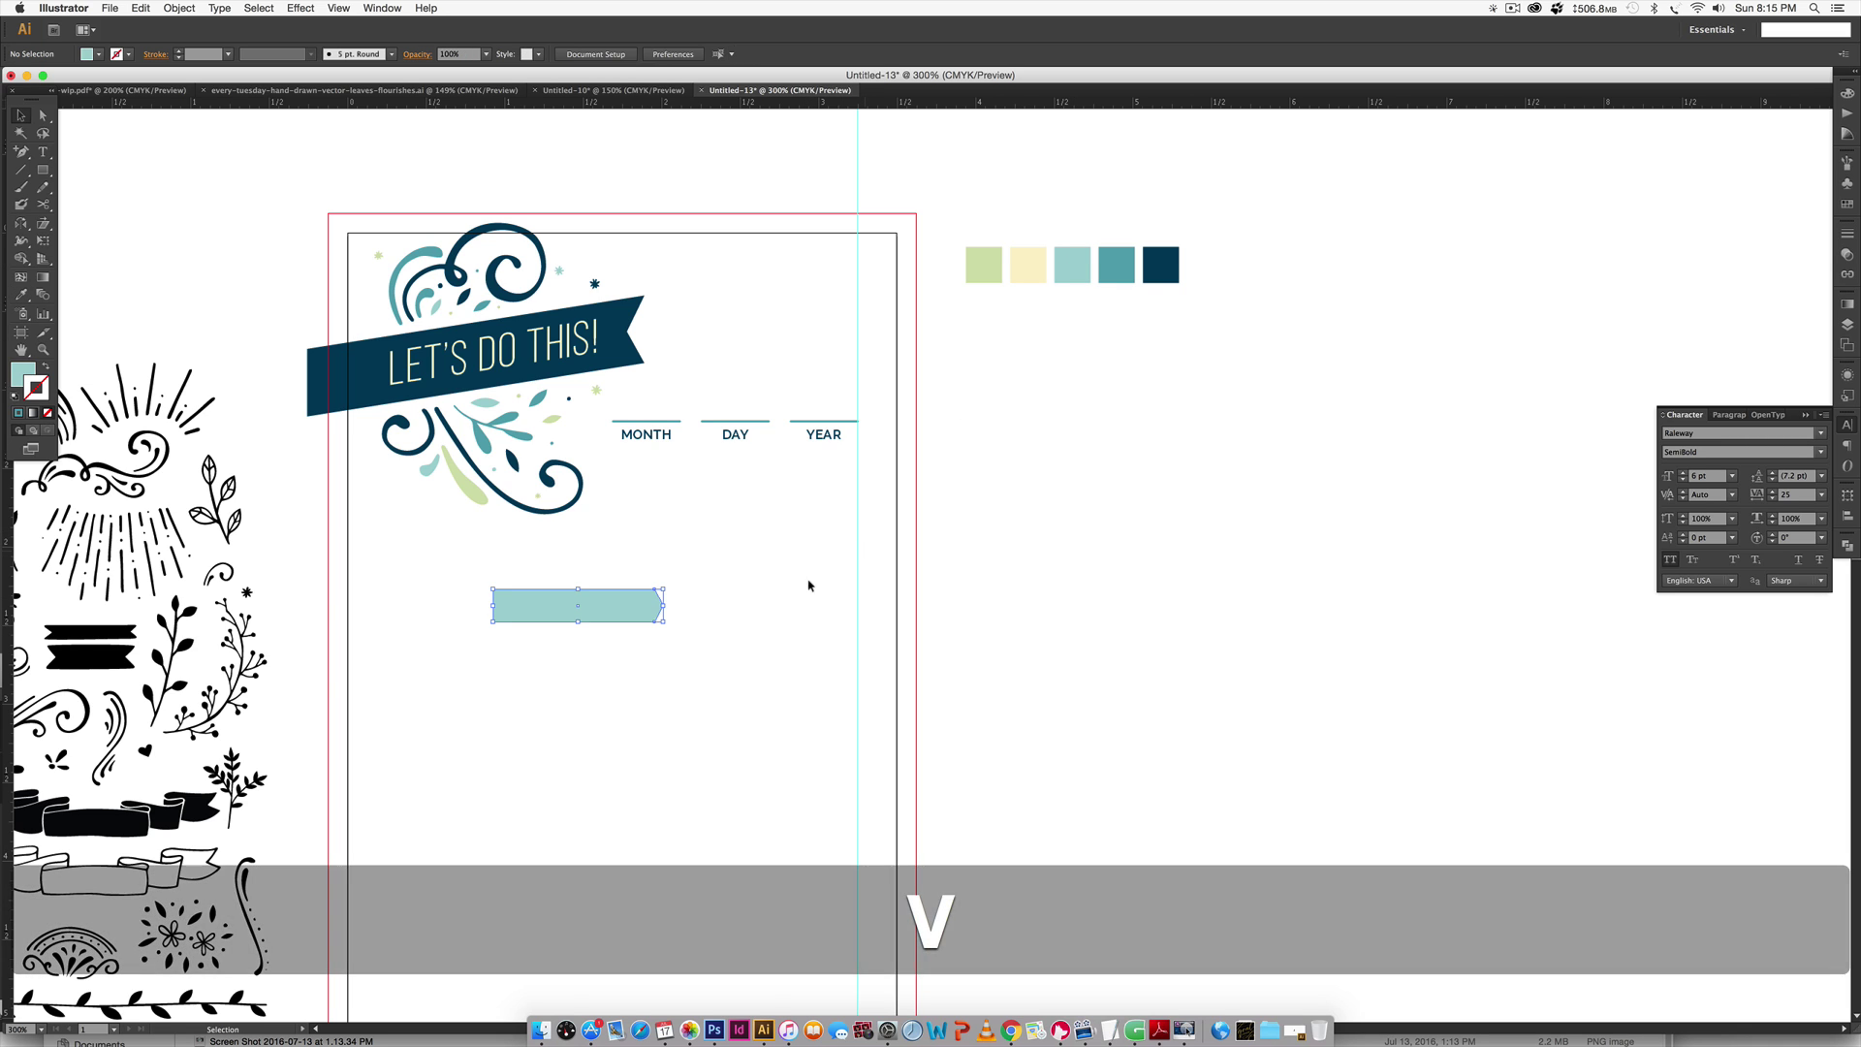
pyautogui.moveTo(636, 615); pyautogui.dragTo(485, 620)
pyautogui.press('Right')
pyautogui.press('Right')
pyautogui.click(724, 600)
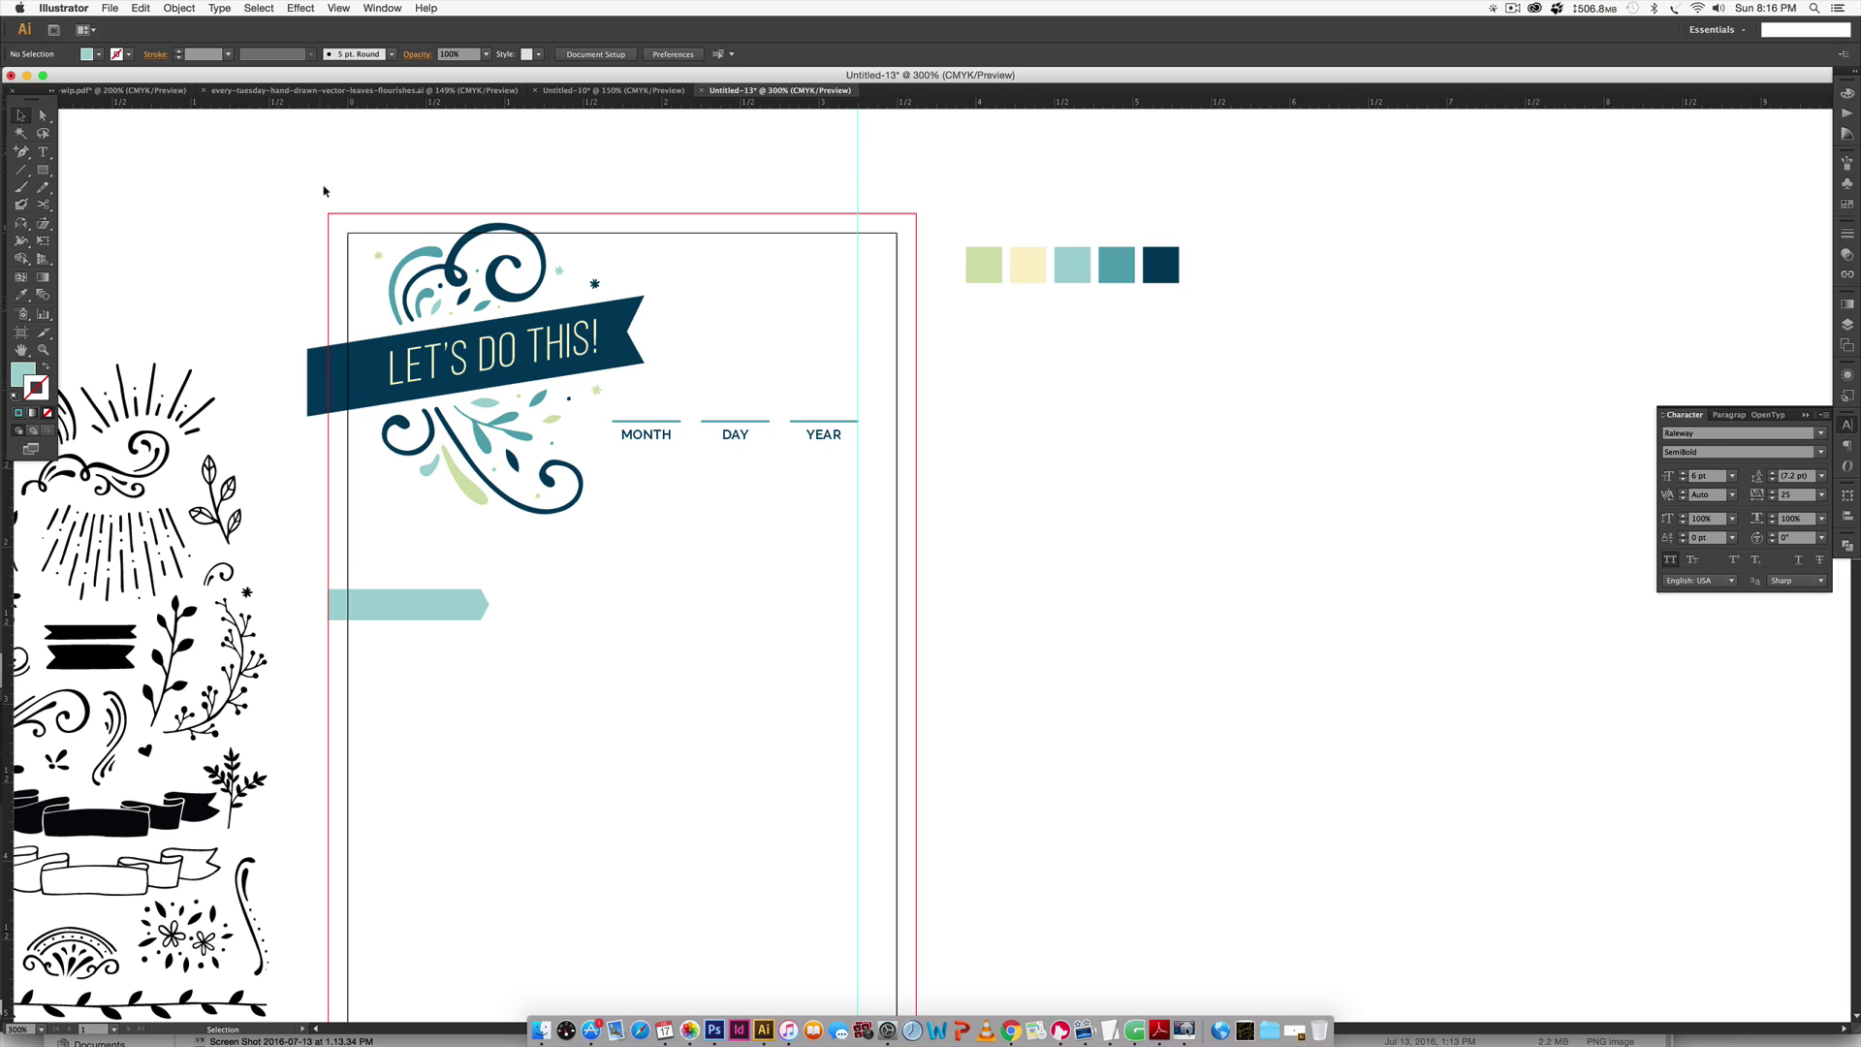
# Add a vertical guide about 0.25 in inside the artboard's left edge.
pyautogui.press('cmd+equal')
pyautogui.press('cmd+equal')
pyautogui.press('space')
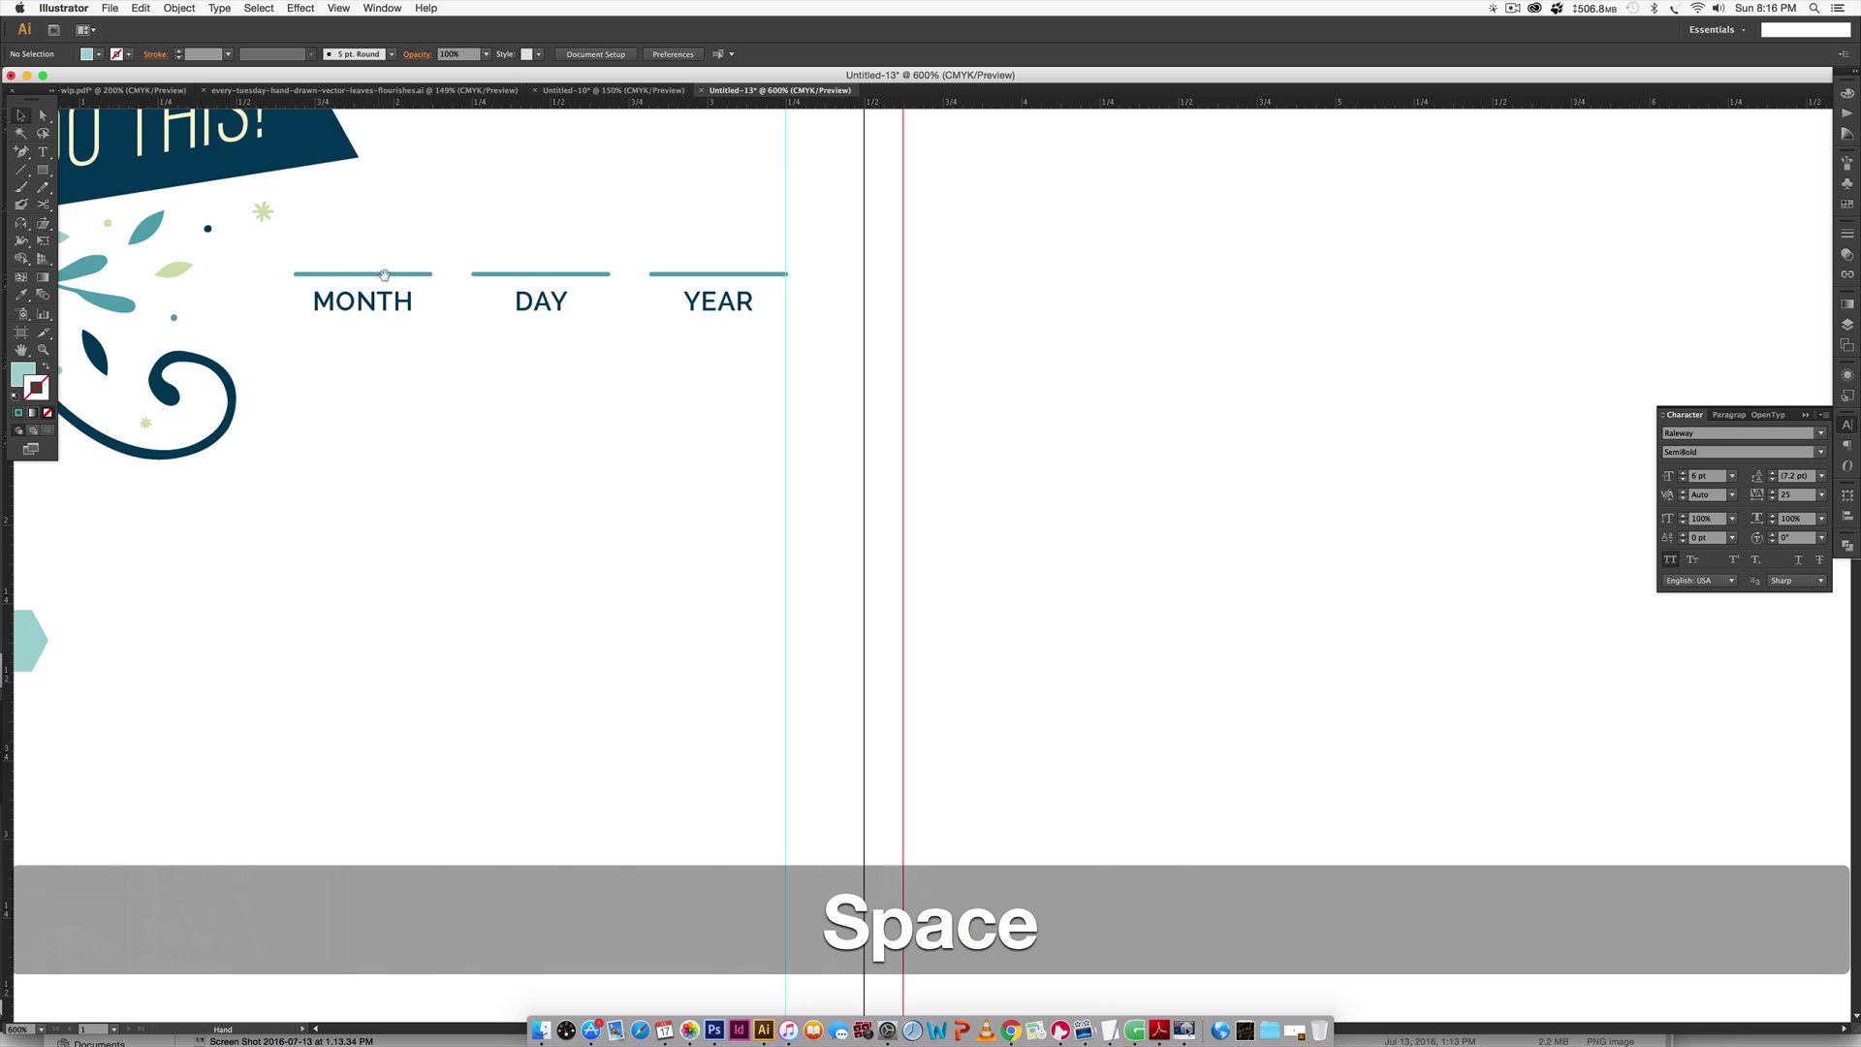
pyautogui.moveTo(97, 678); pyautogui.dragTo(768, 586)
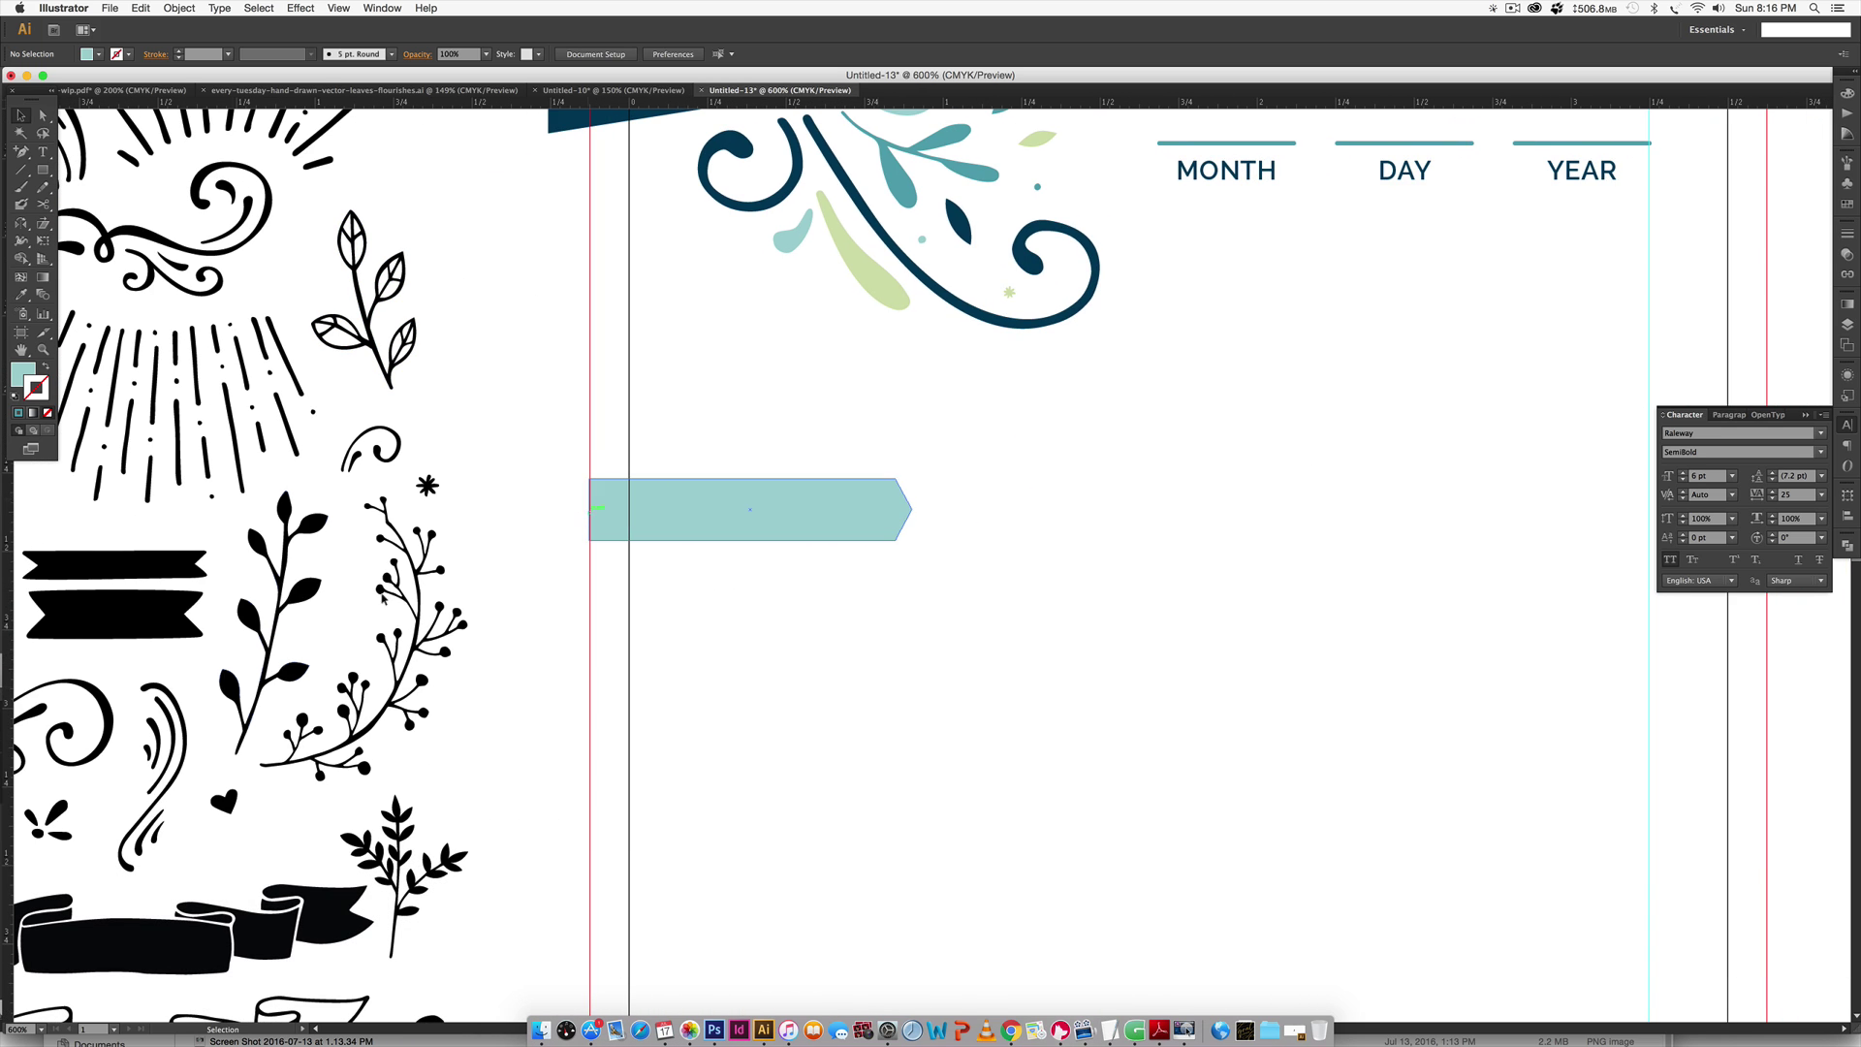
pyautogui.moveTo(4, 589); pyautogui.dragTo(708, 458)
pyautogui.hscroll(3, 850, 715)
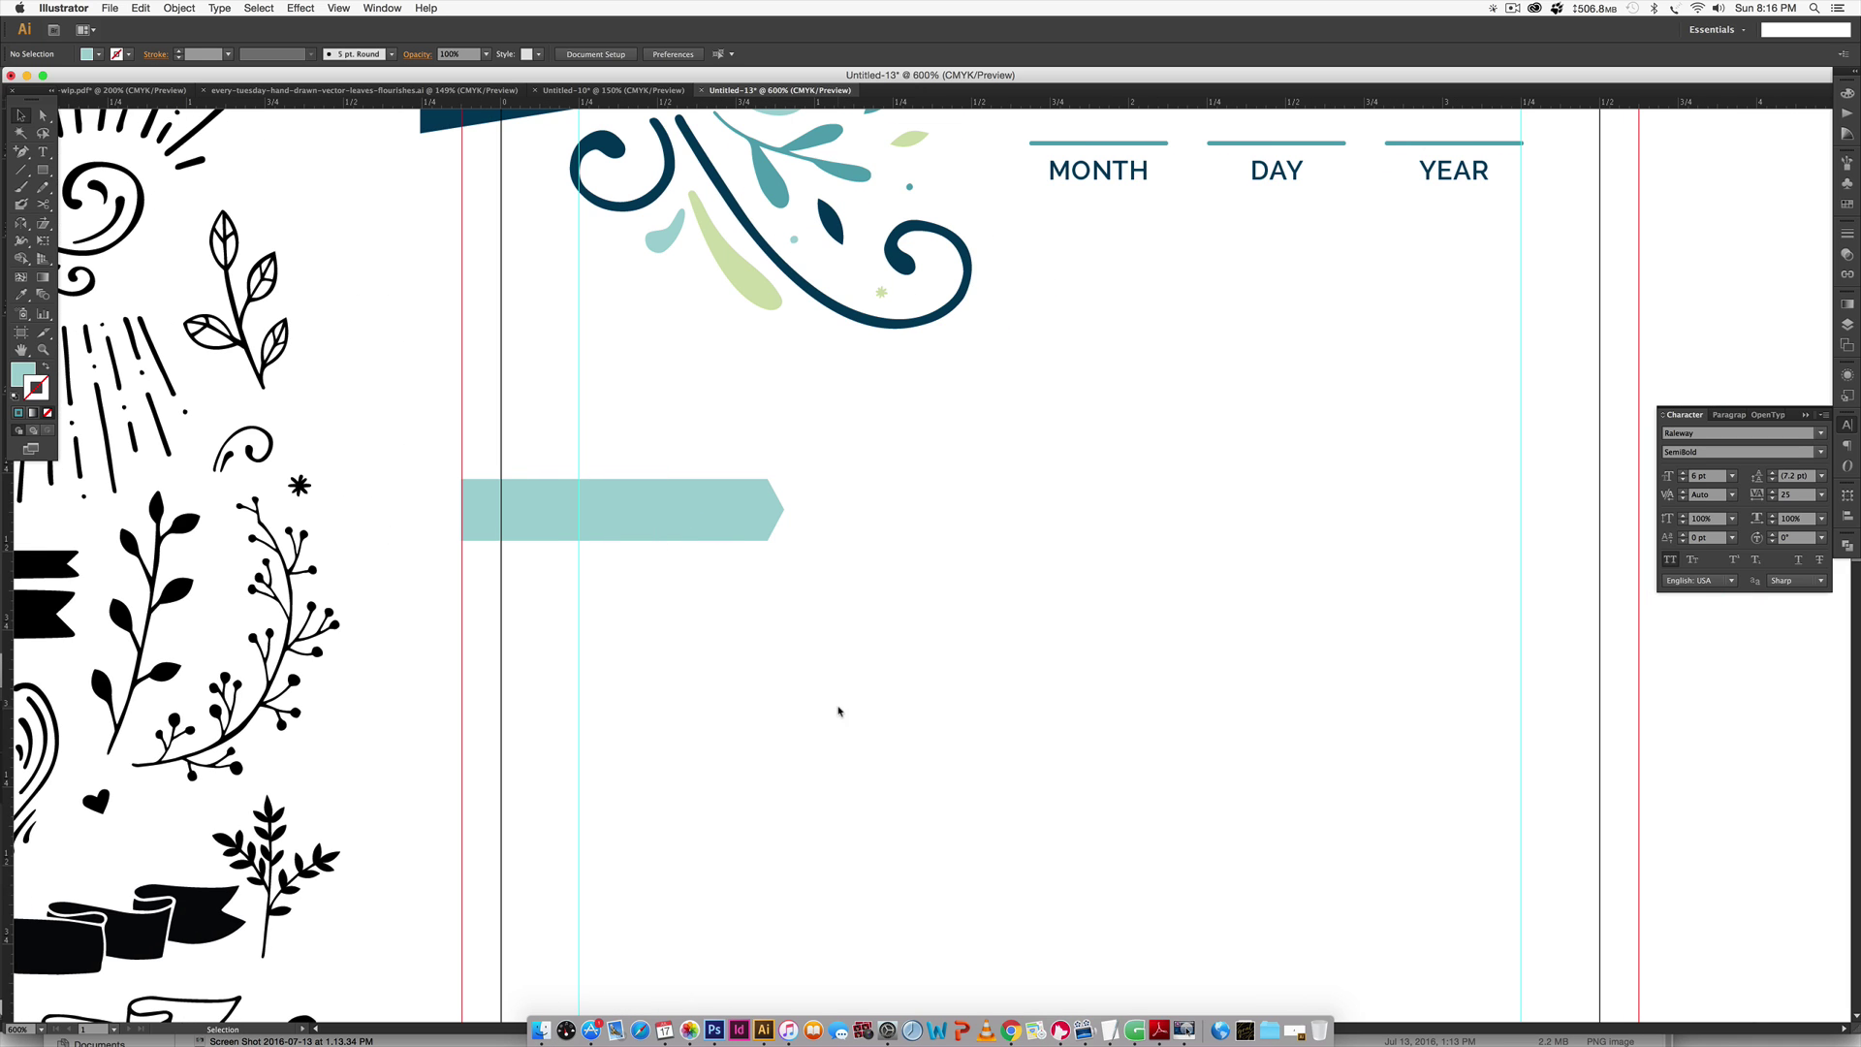
# Add the text PRIORITY beside the banner and set its font to Bebas Neue Book.
pyautogui.press('t')
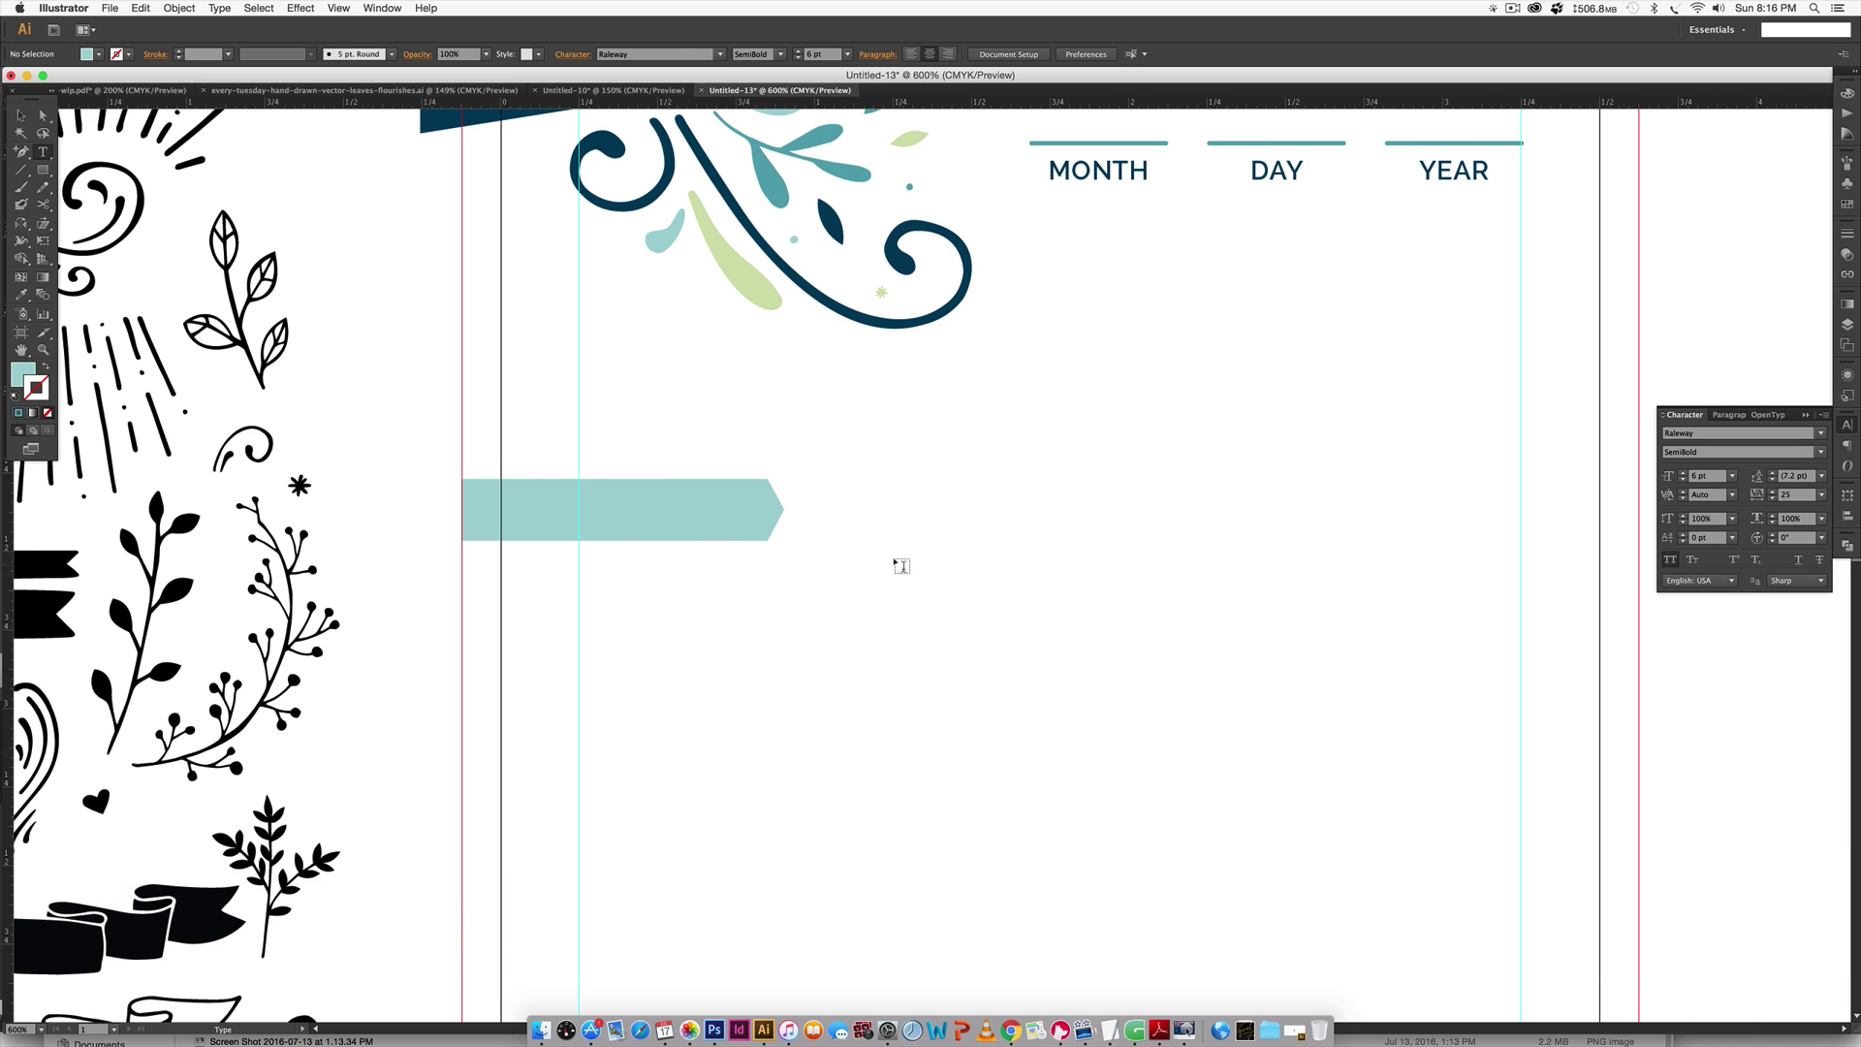
pyautogui.click(899, 560)
pyautogui.write('PRIORITY')
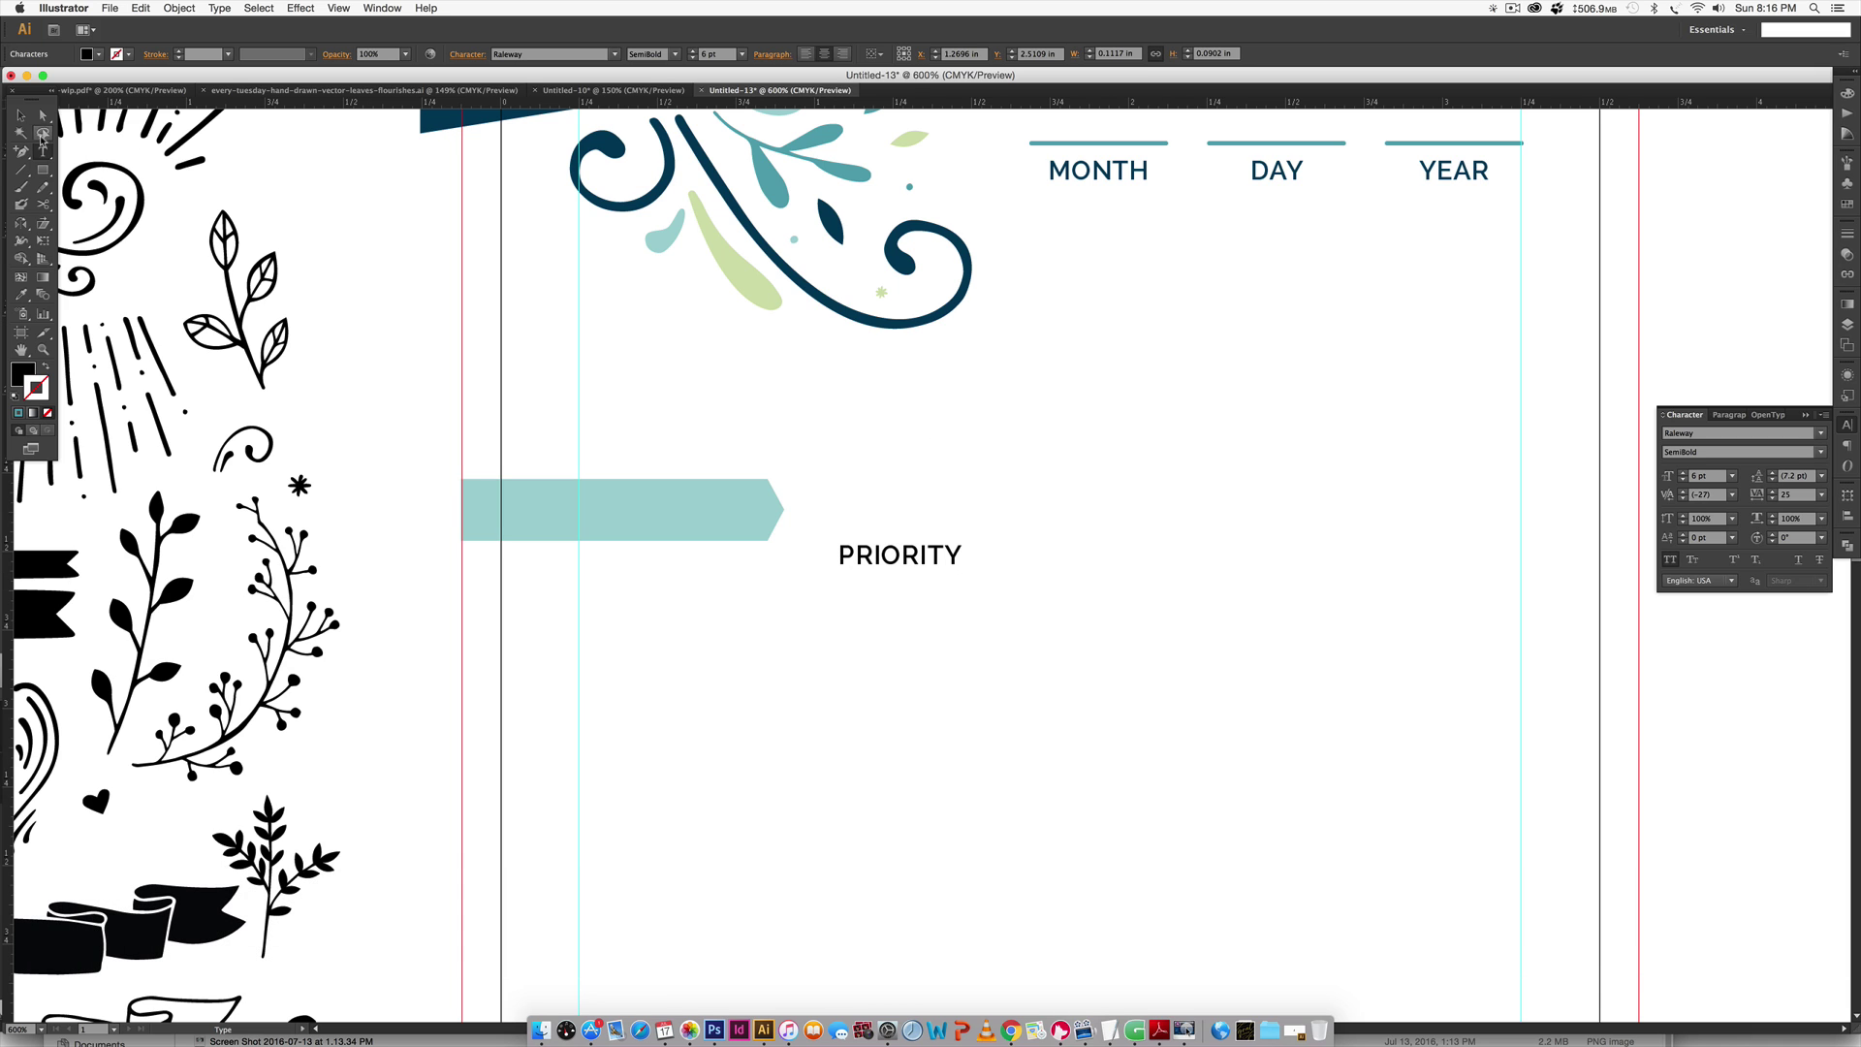
pyautogui.click(21, 114)
pyautogui.click(1666, 433)
pyautogui.write('bas N')
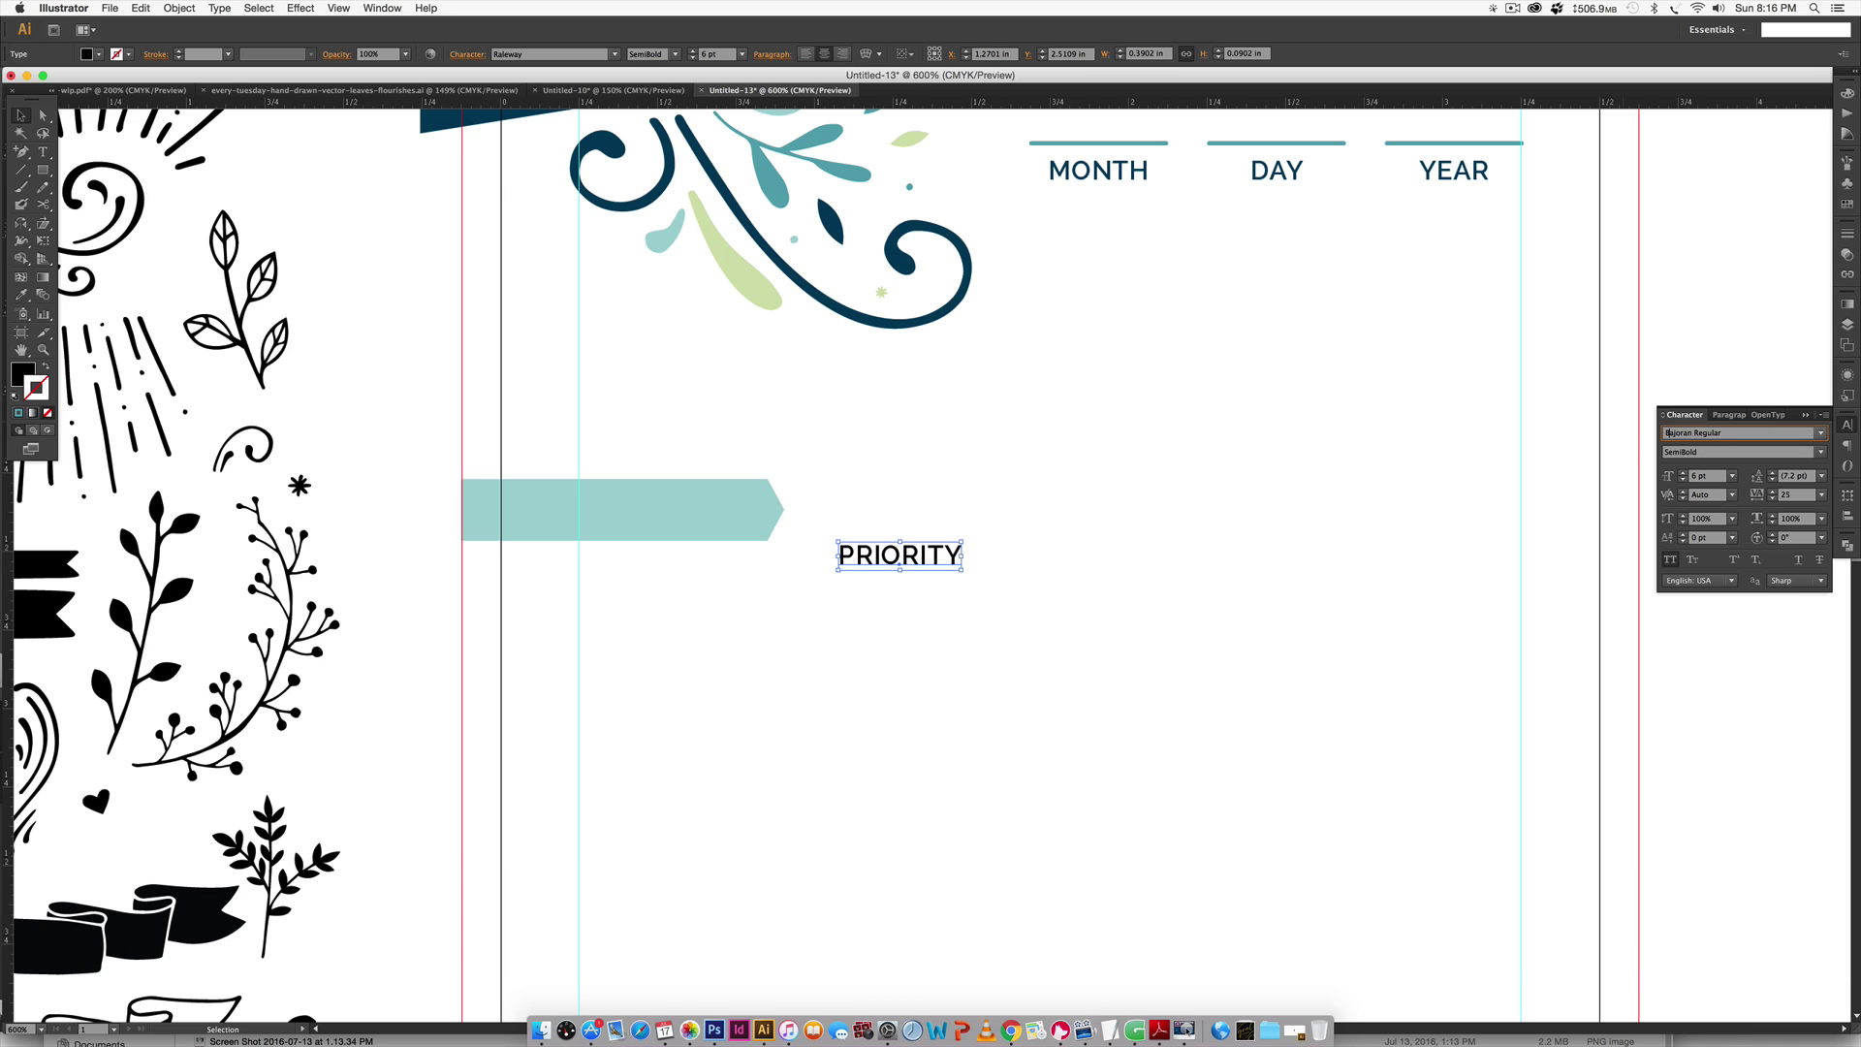
pyautogui.write('ebas Neue')
pyautogui.press('Return')
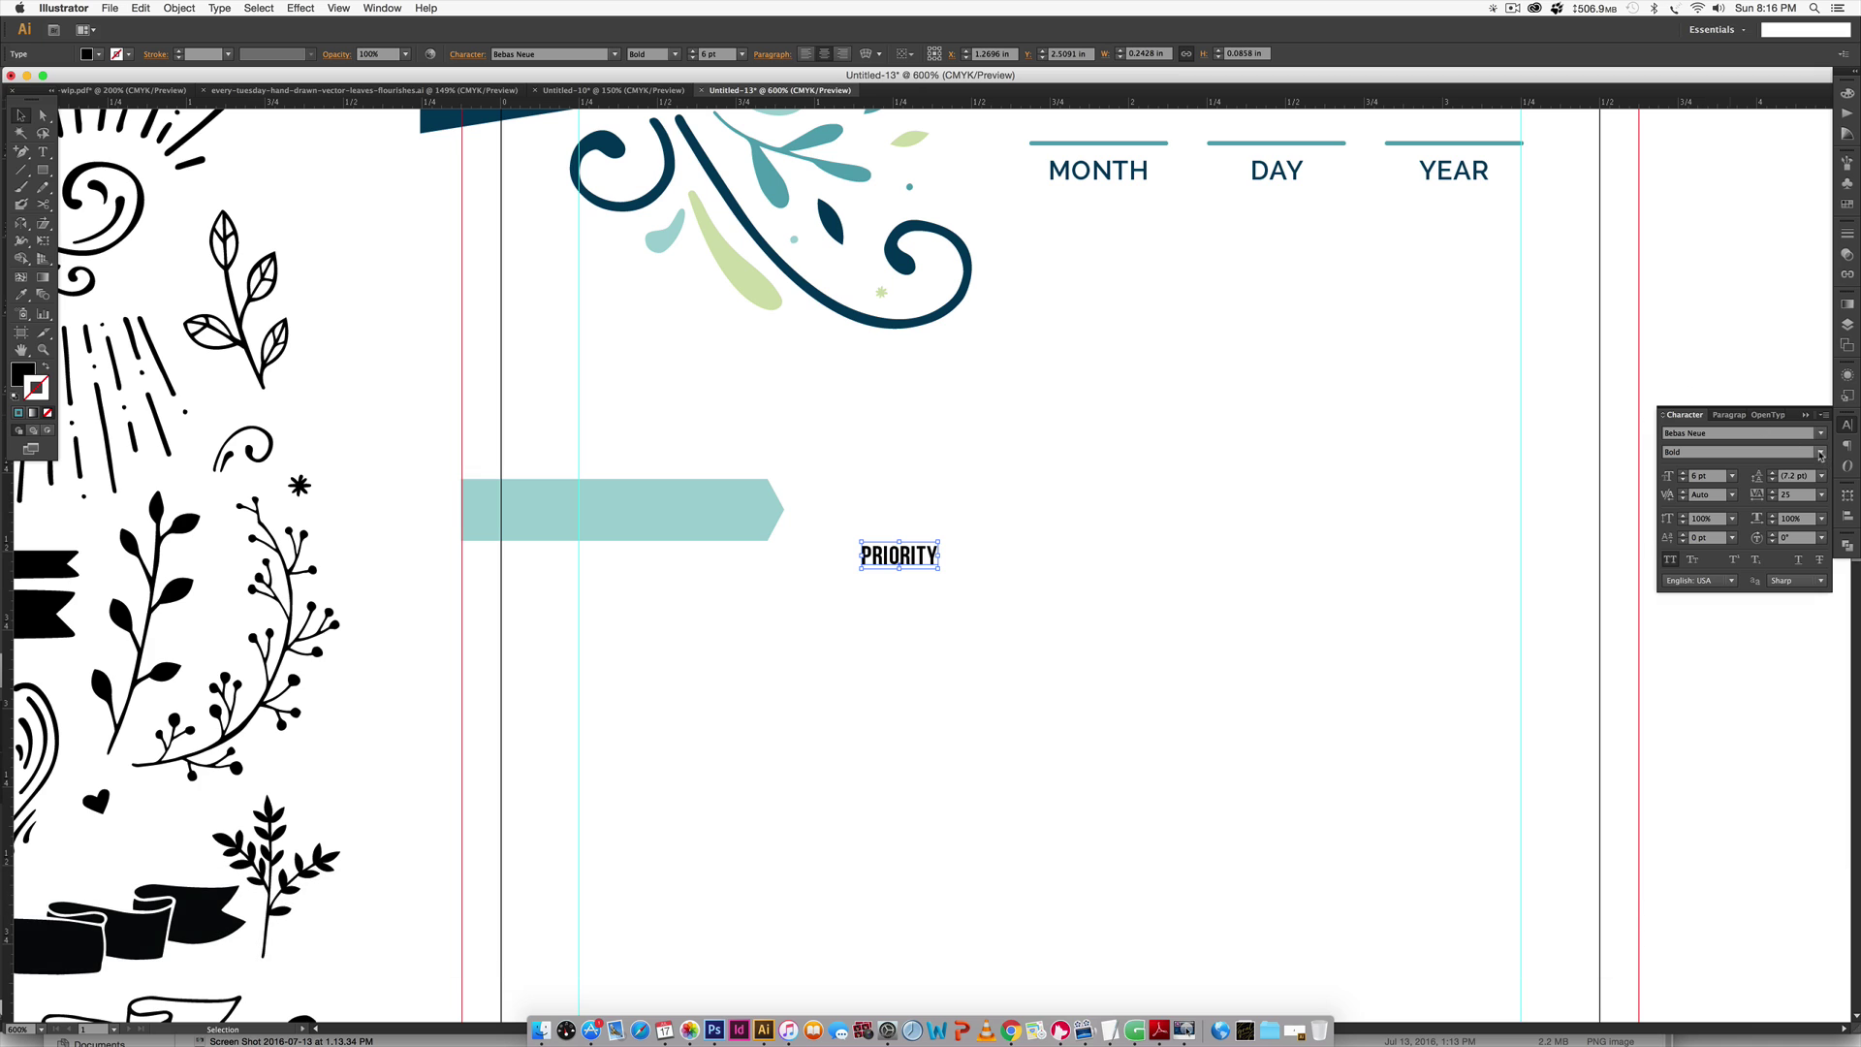
pyautogui.click(1820, 456)
pyautogui.click(1735, 501)
# Place the PRIORITY text on the banner at 11.75 pt, left-aligned with its first letter on the left guide.
pyautogui.moveTo(916, 558); pyautogui.dragTo(805, 484)
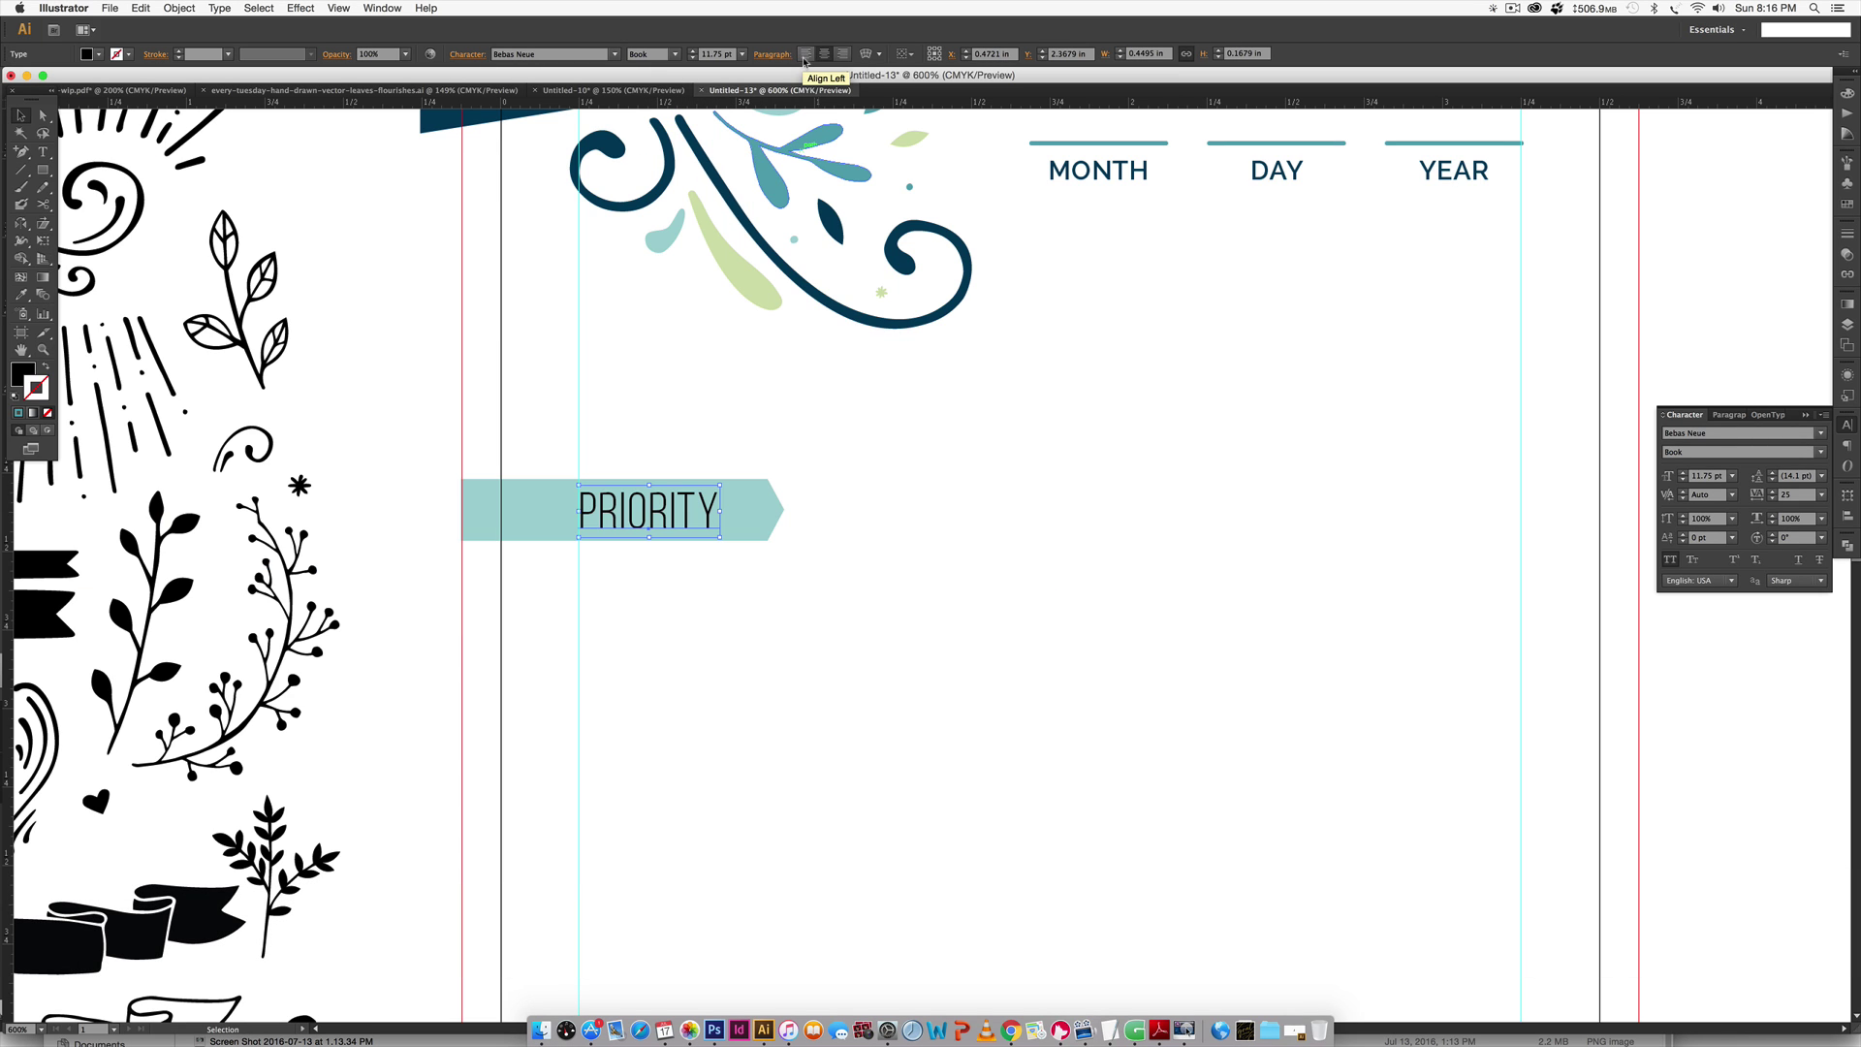
pyautogui.moveTo(584, 513); pyautogui.dragTo(655, 515)
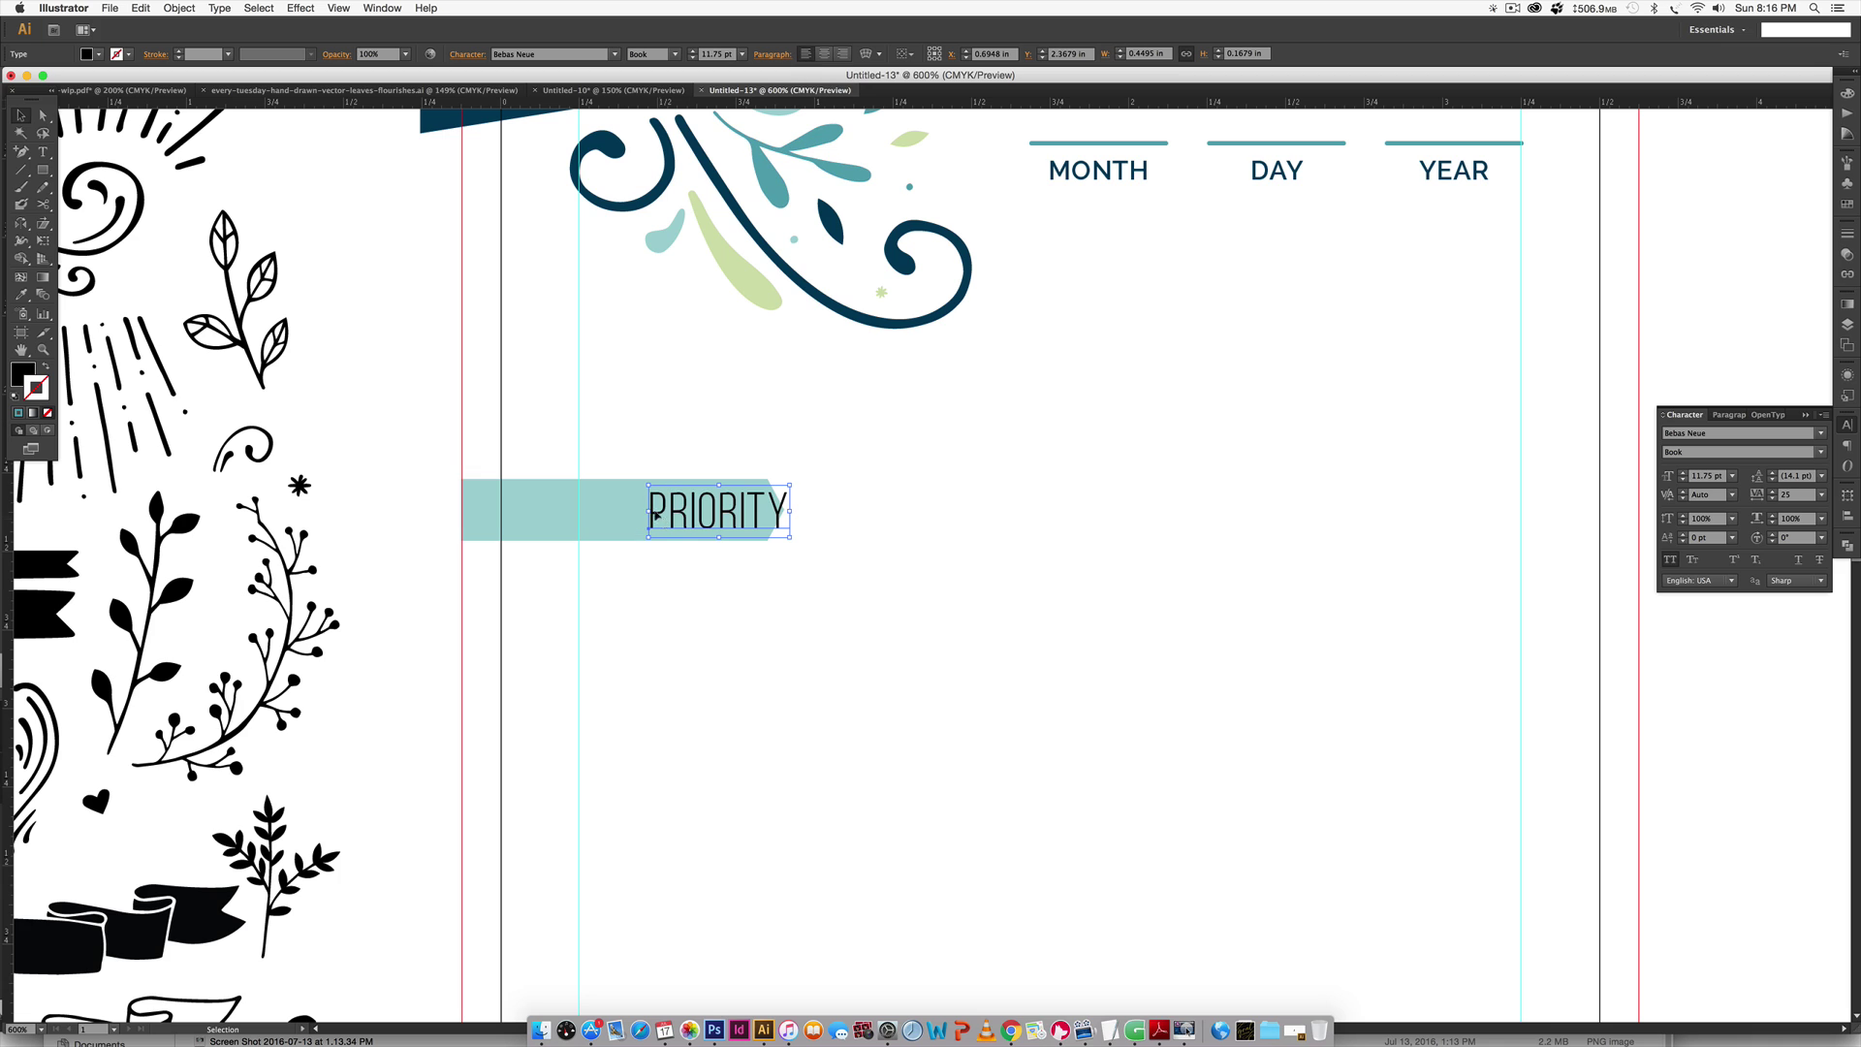
pyautogui.press('Left')
pyautogui.press('Left')
pyautogui.press('Left')
pyautogui.press('Left')
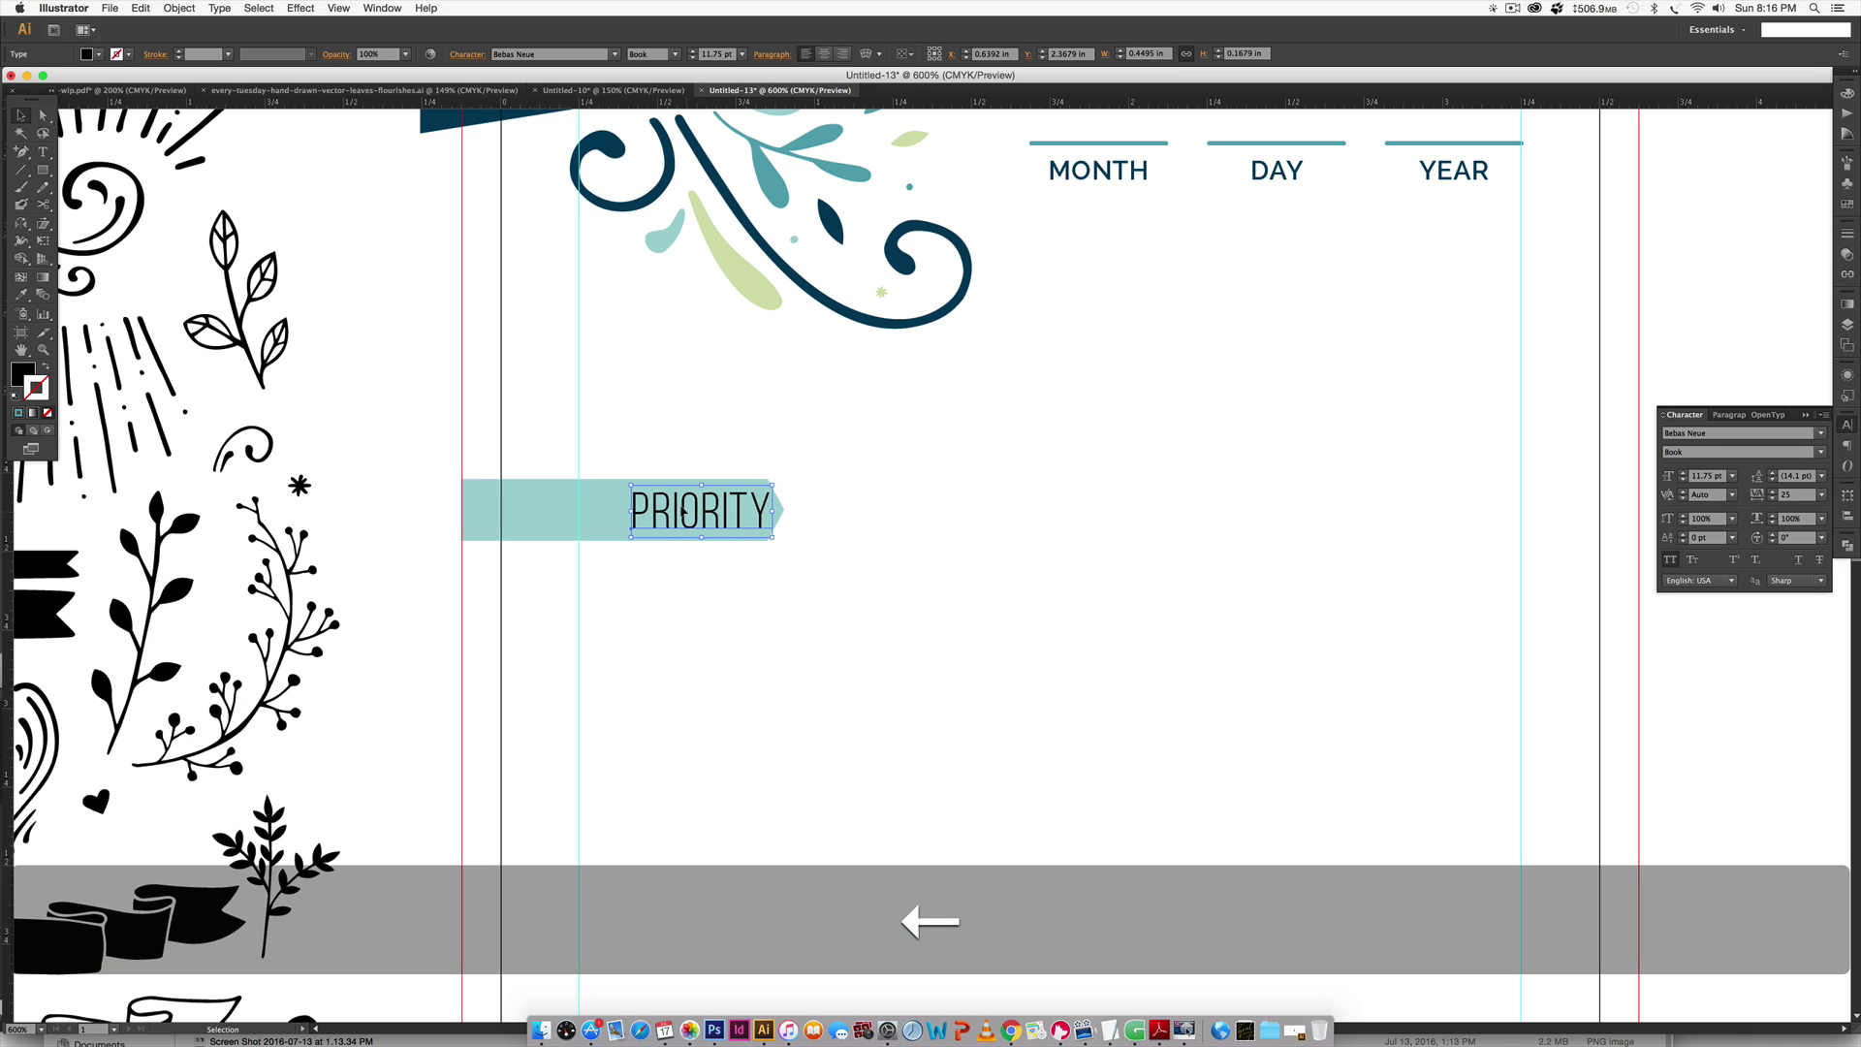
pyautogui.press('Left')
pyautogui.press('Left')
pyautogui.press('Left')
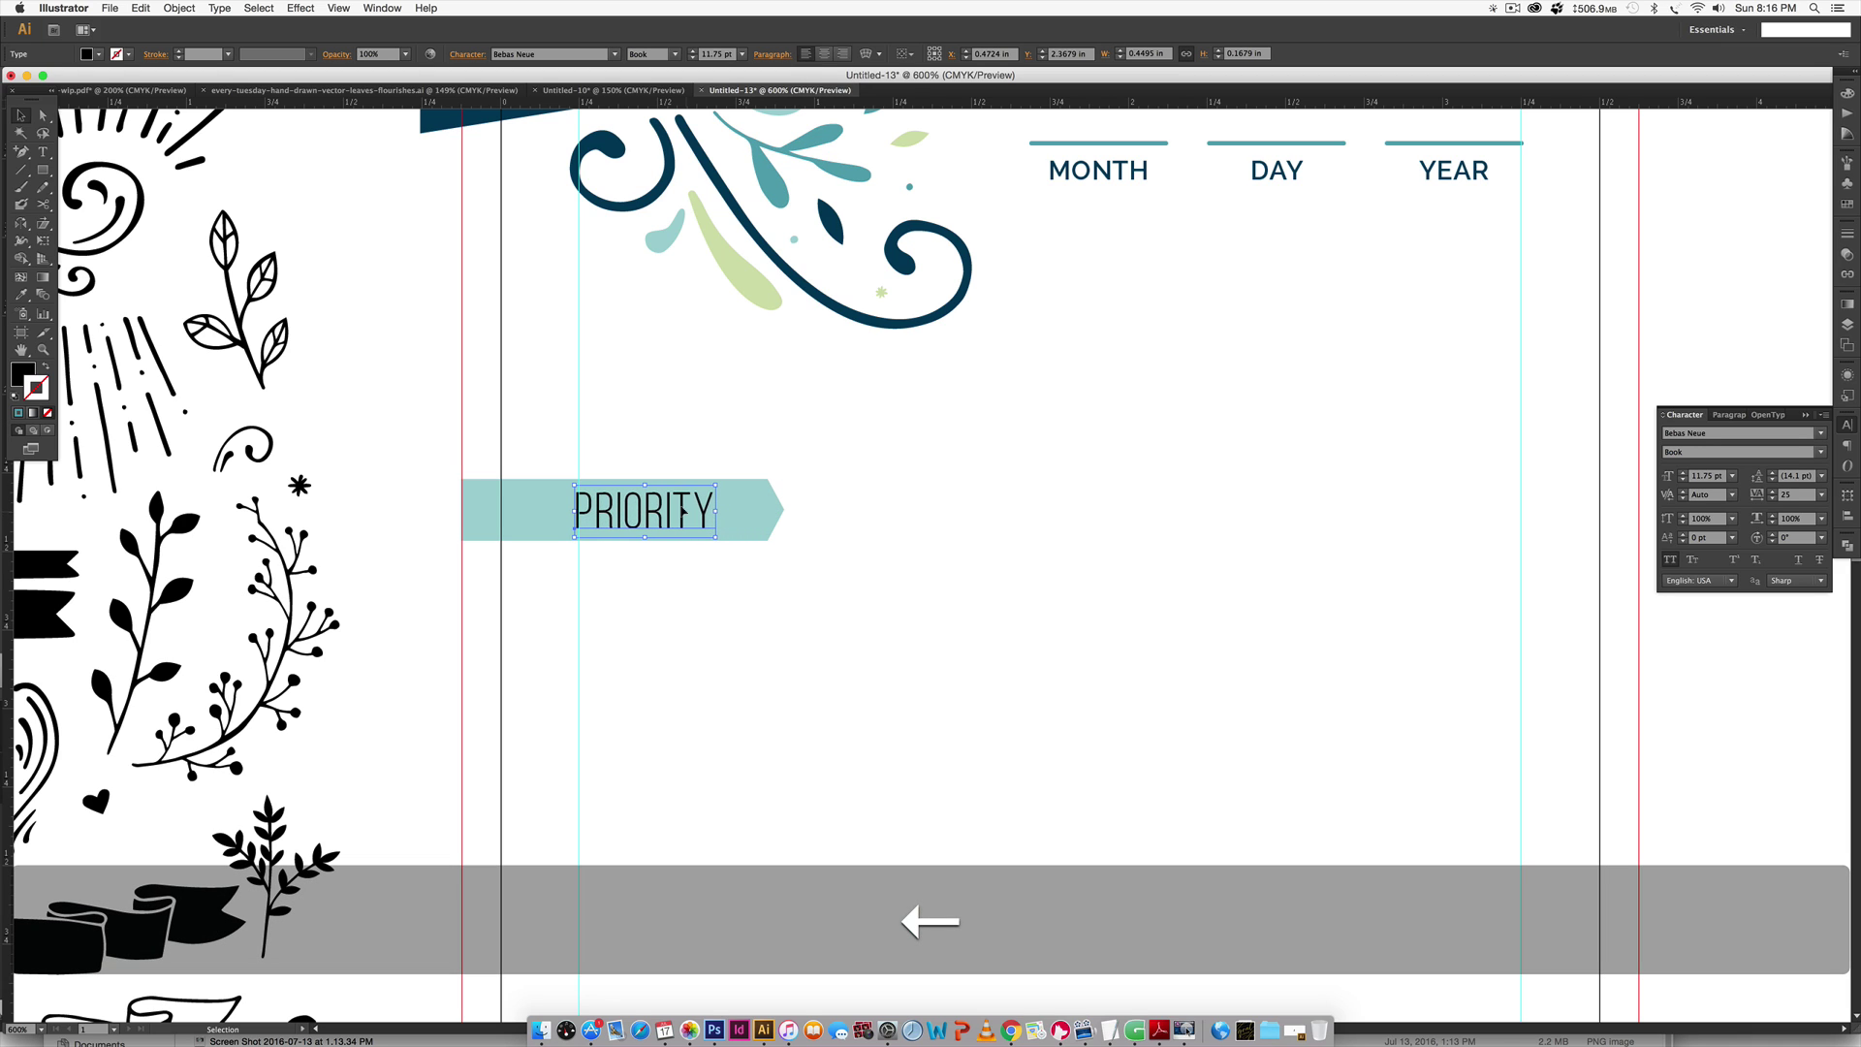
pyautogui.press('Right')
pyautogui.click(1177, 631)
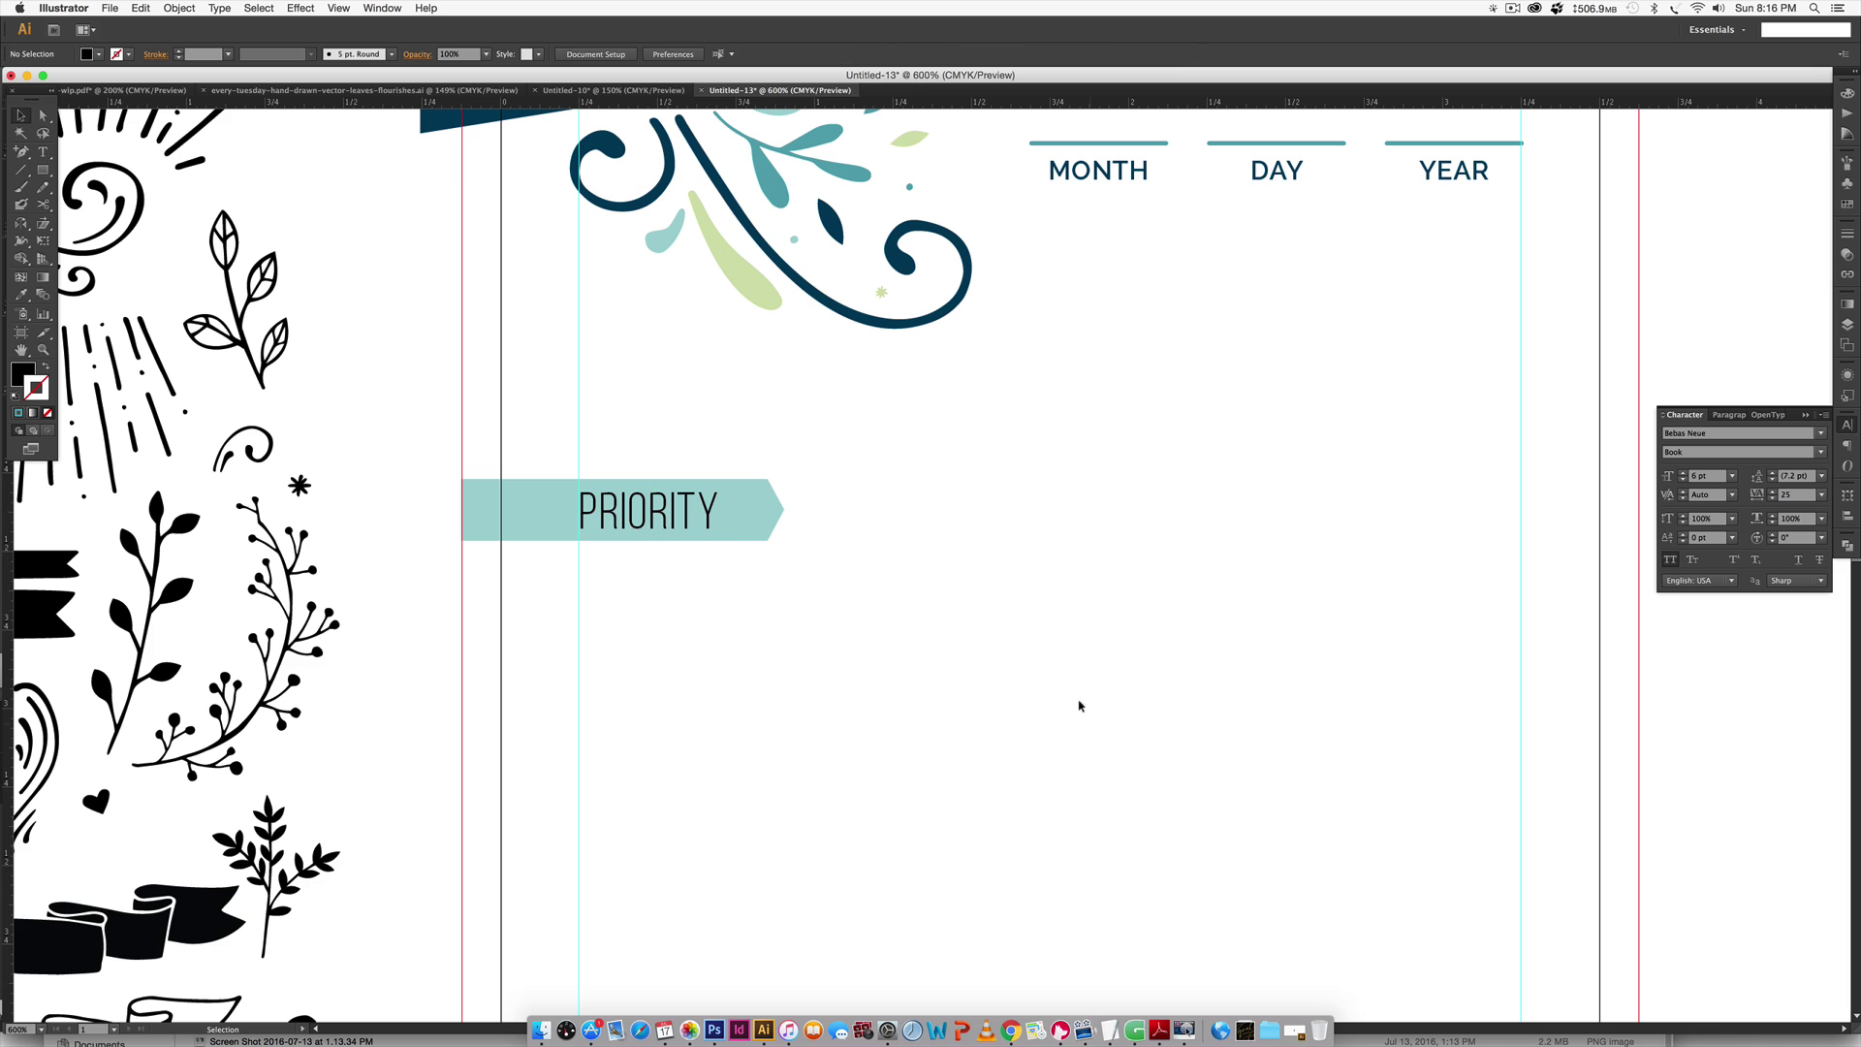
# Color the PRIORITY text with the navy sampled from the header flourish, keeping it without a stroke.
pyautogui.click(659, 504)
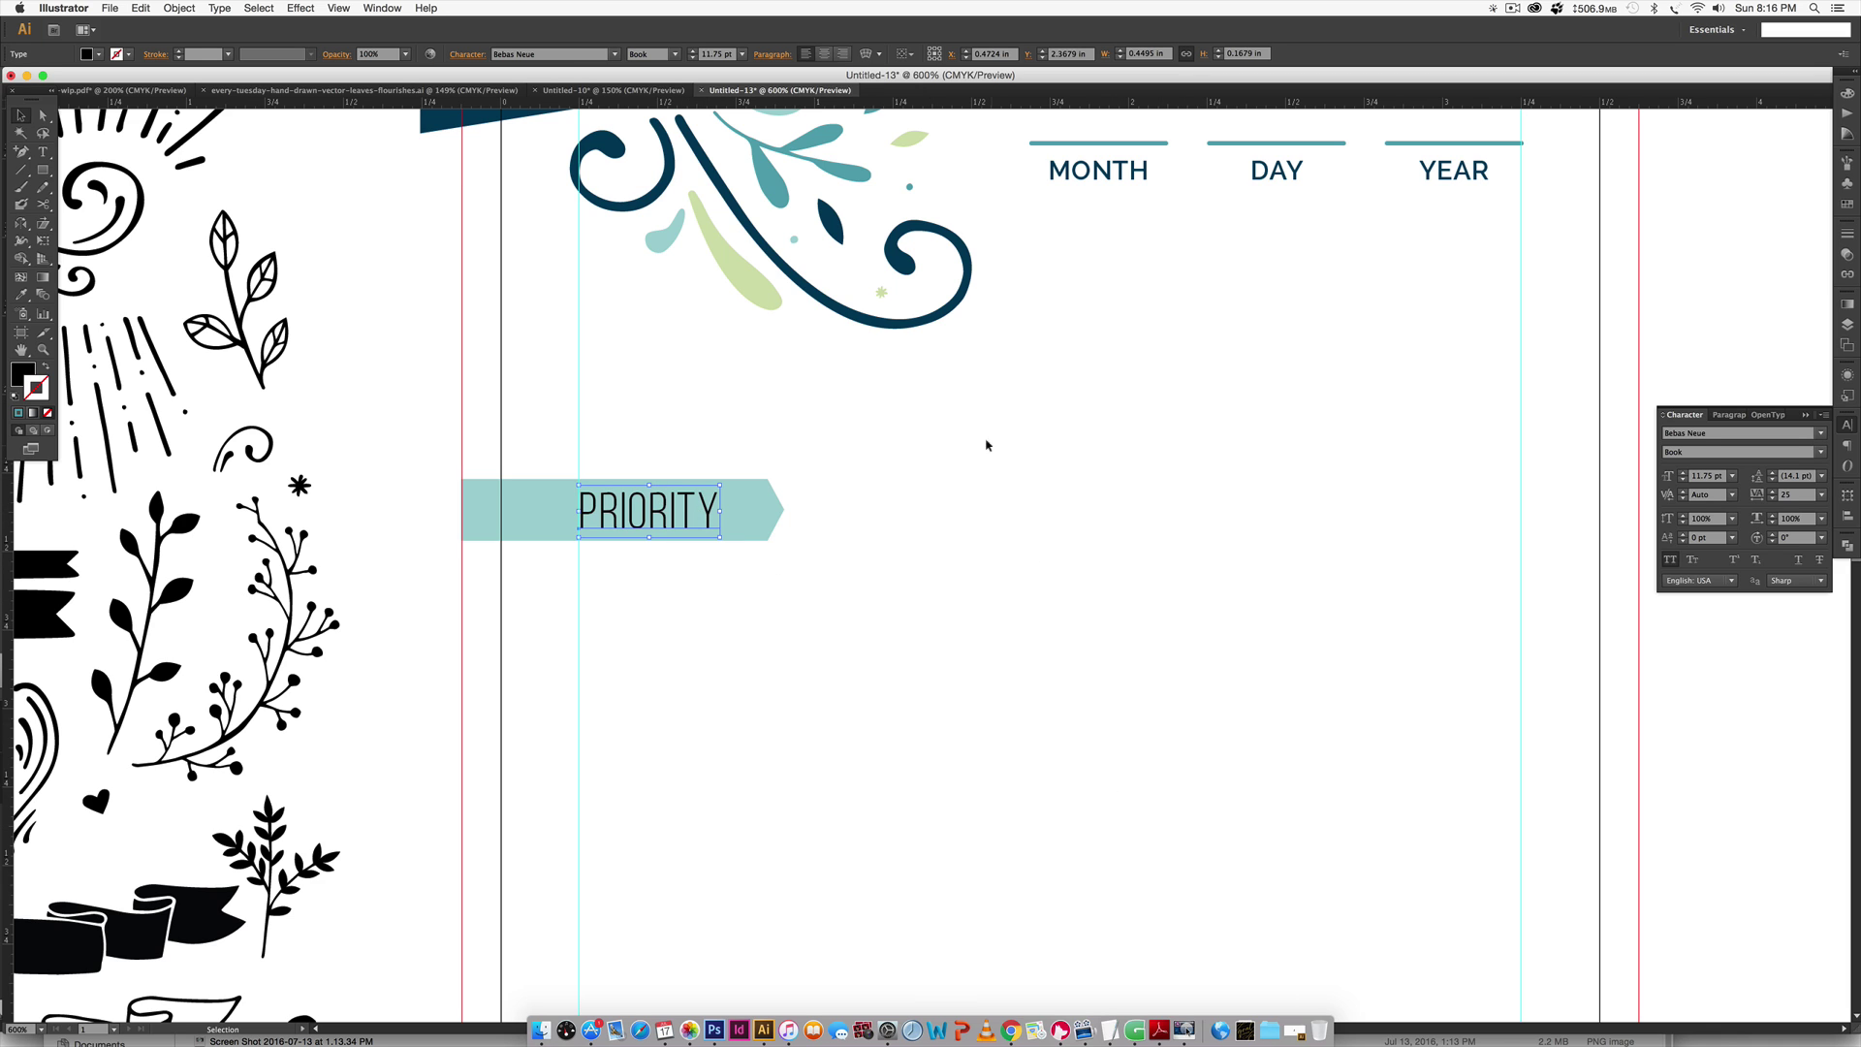
pyautogui.press('i')
pyautogui.keyDown('shift'); pyautogui.click(897, 323); pyautogui.keyUp('shift')
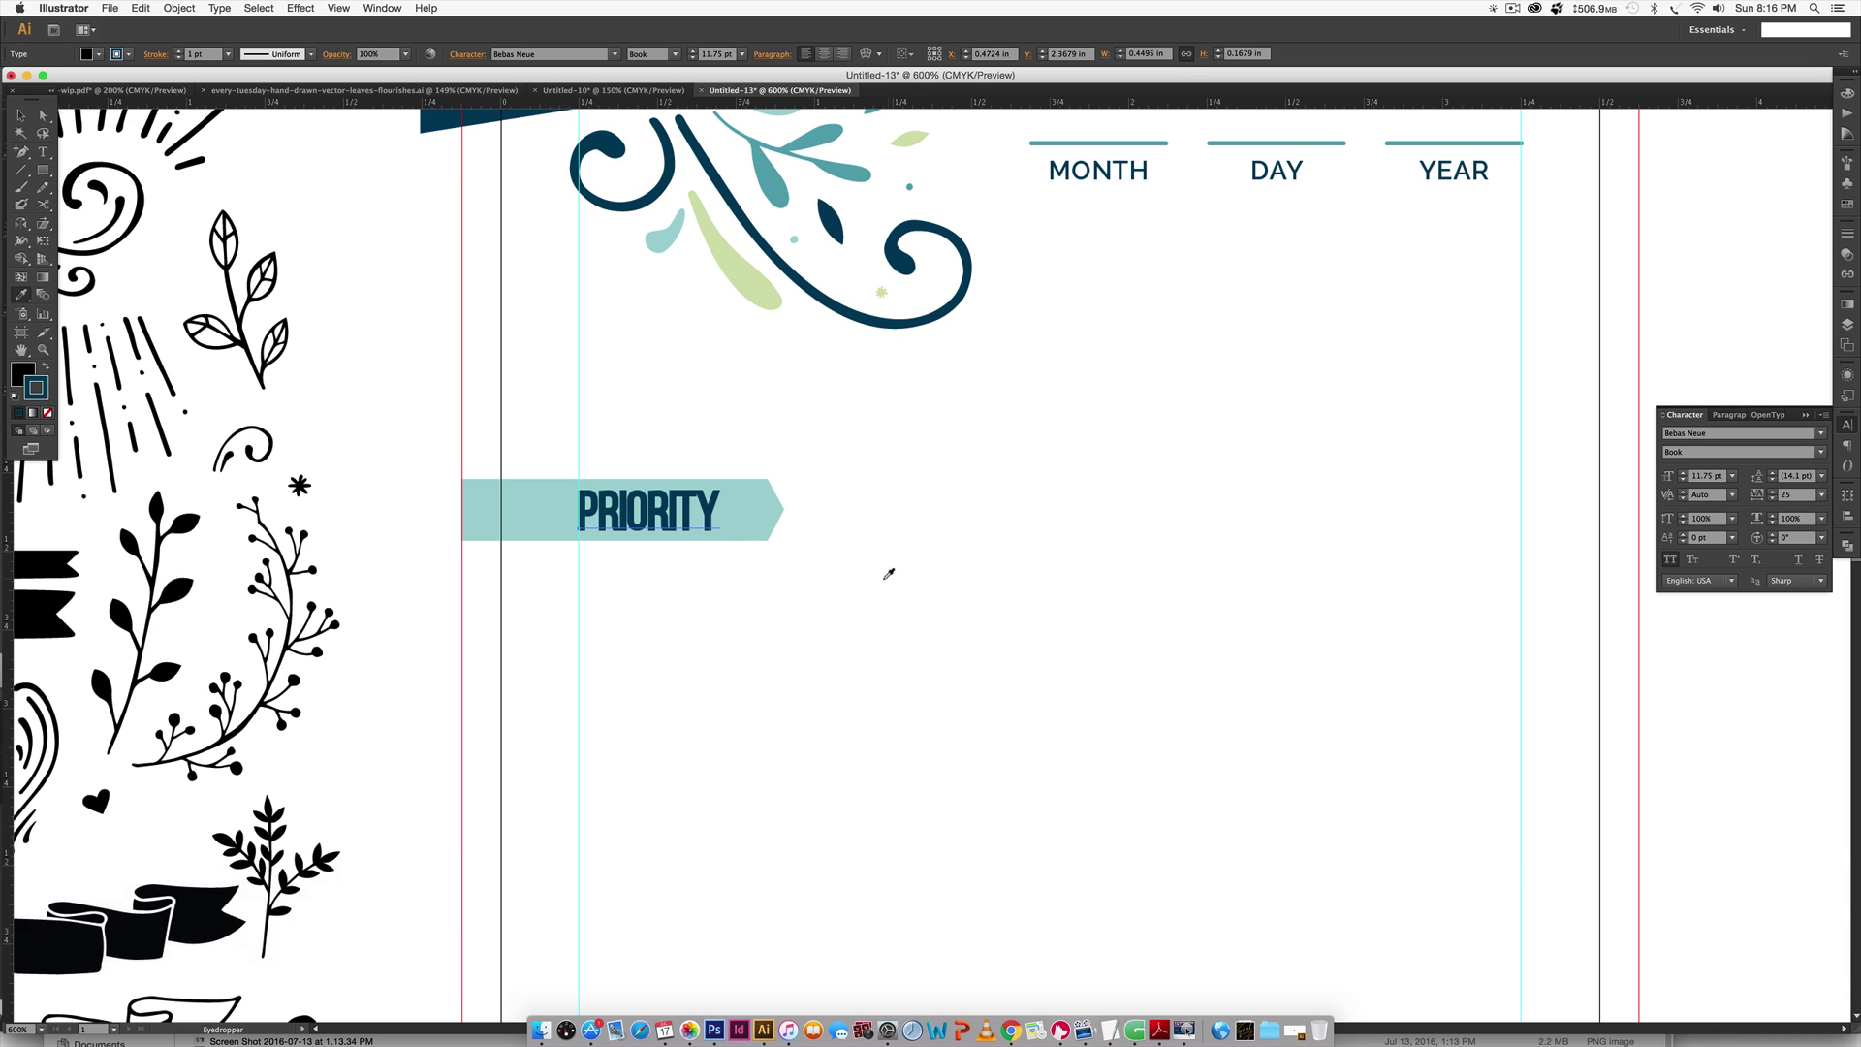
pyautogui.press('super+z')
pyautogui.click(901, 333)
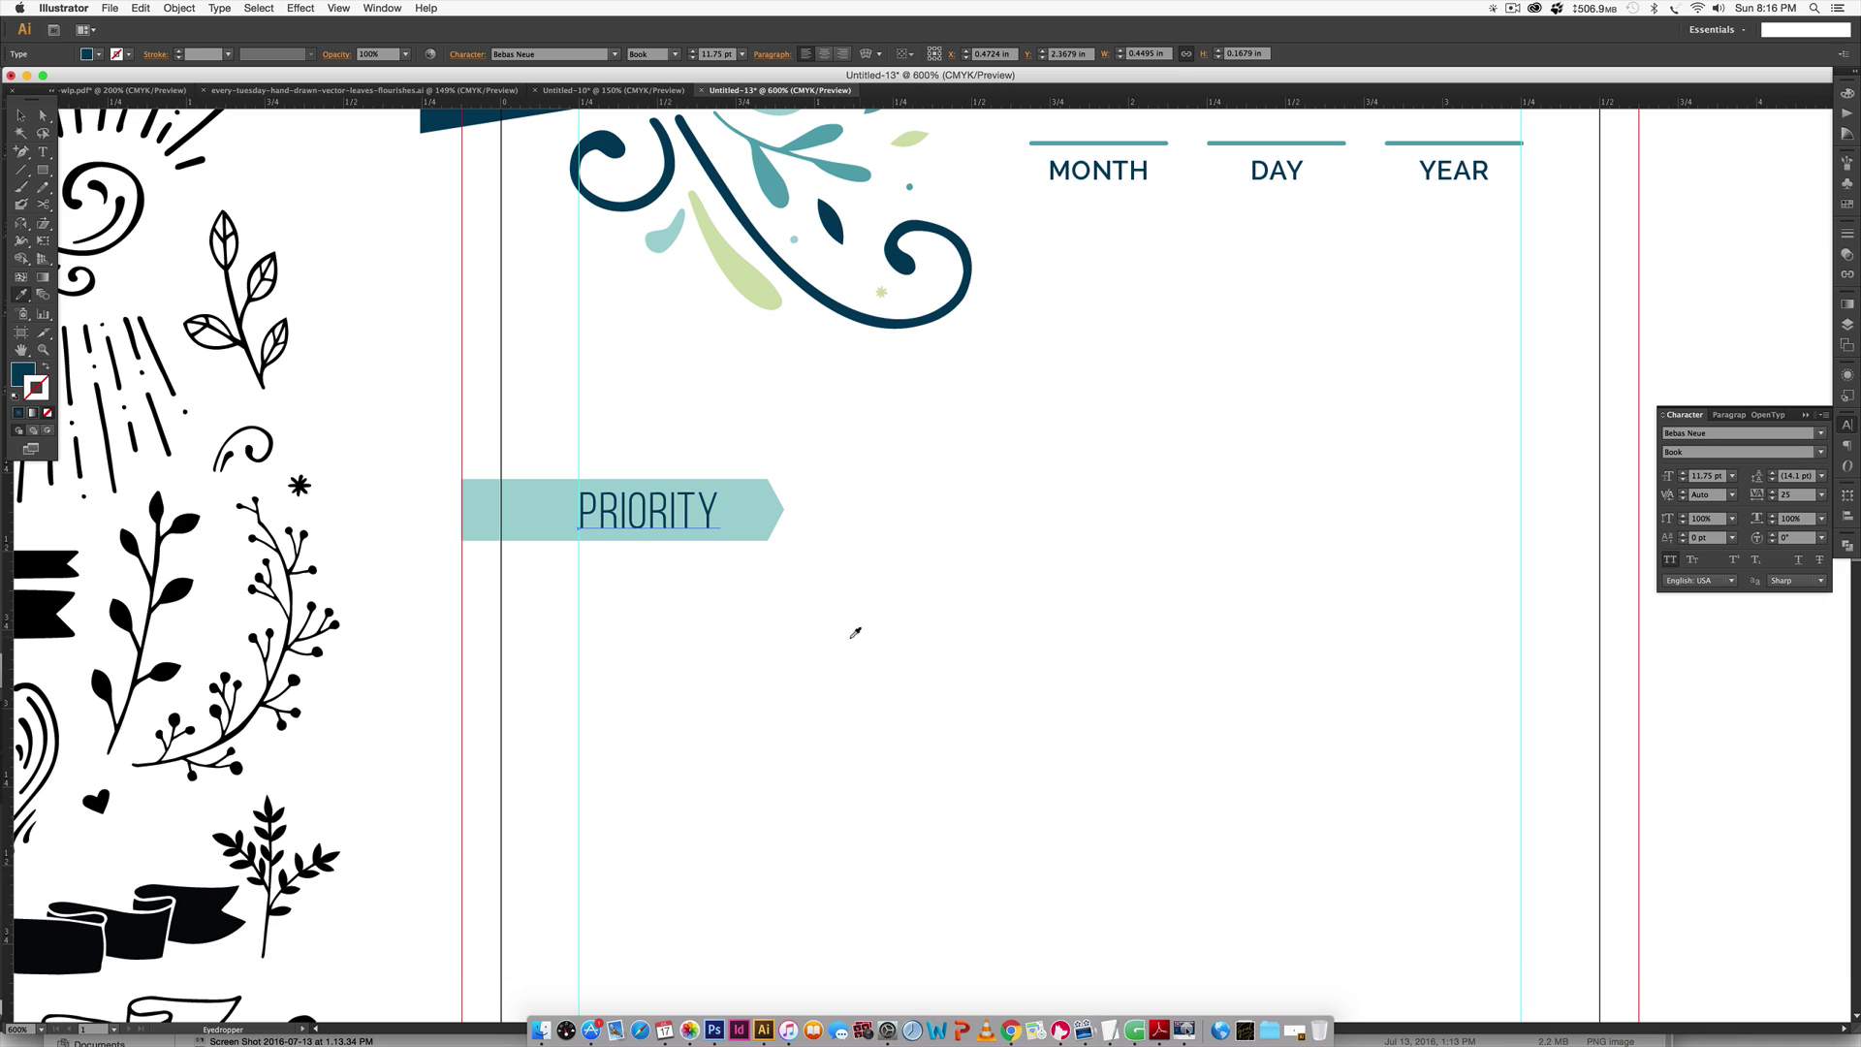
pyautogui.press('v')
pyautogui.click(660, 419)
# Duplicate the PRIORITY text just right of the banner and change the copy to MUST GET DONE NO MATTER WHAT!
pyautogui.moveTo(678, 512); pyautogui.dragTo(870, 522)
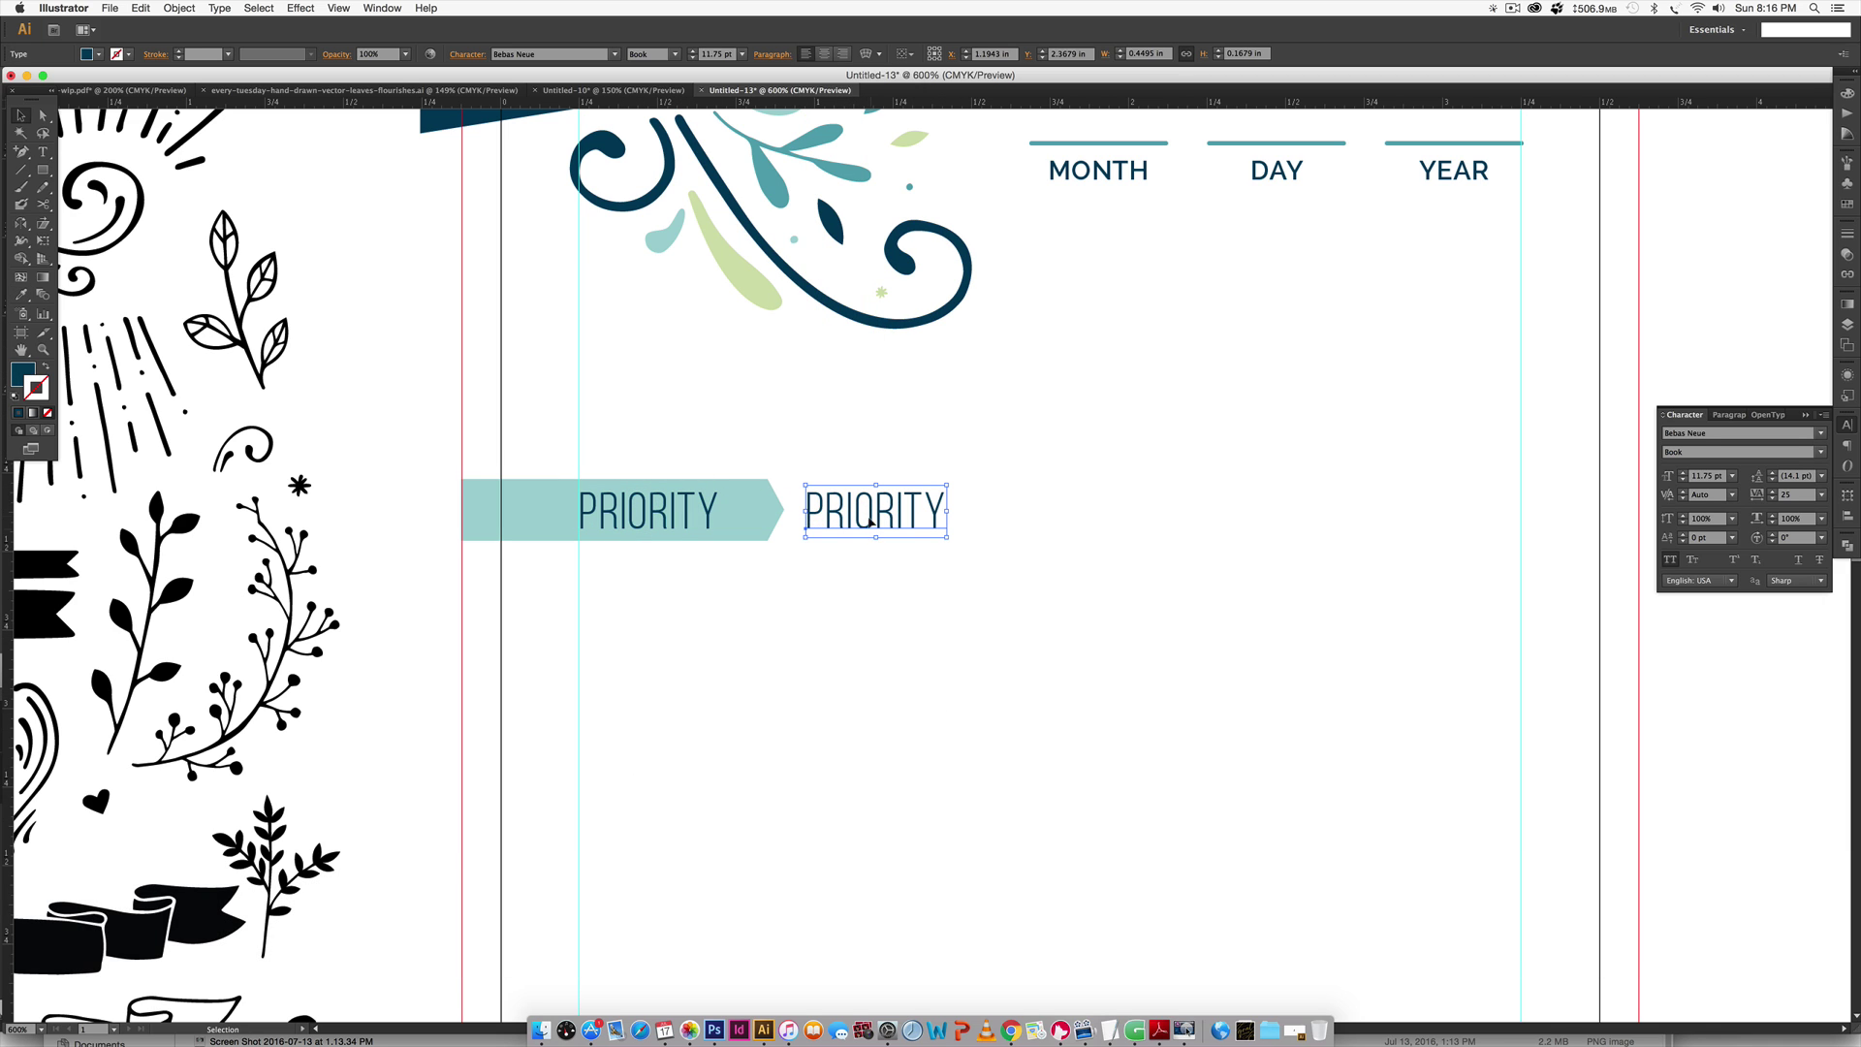
pyautogui.doubleClick(870, 521)
pyautogui.press('super+a')
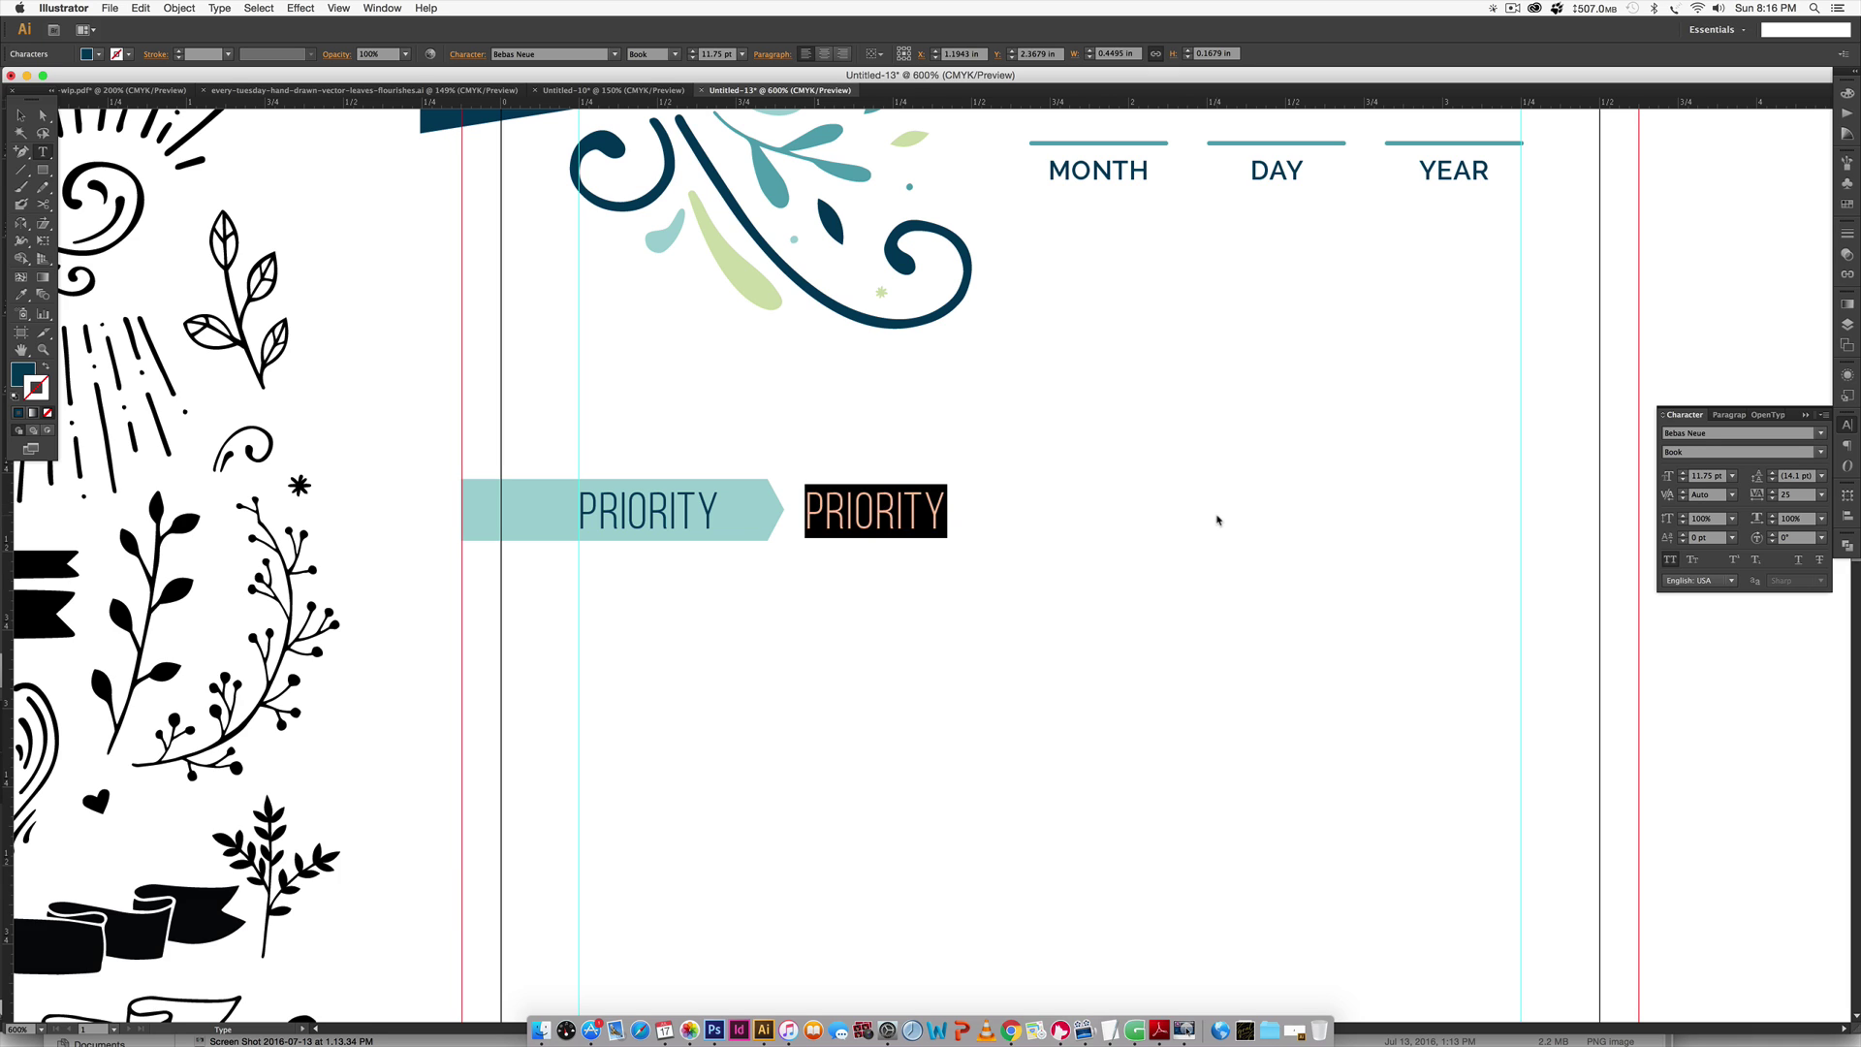
pyautogui.write('MUST GET DONE NO')
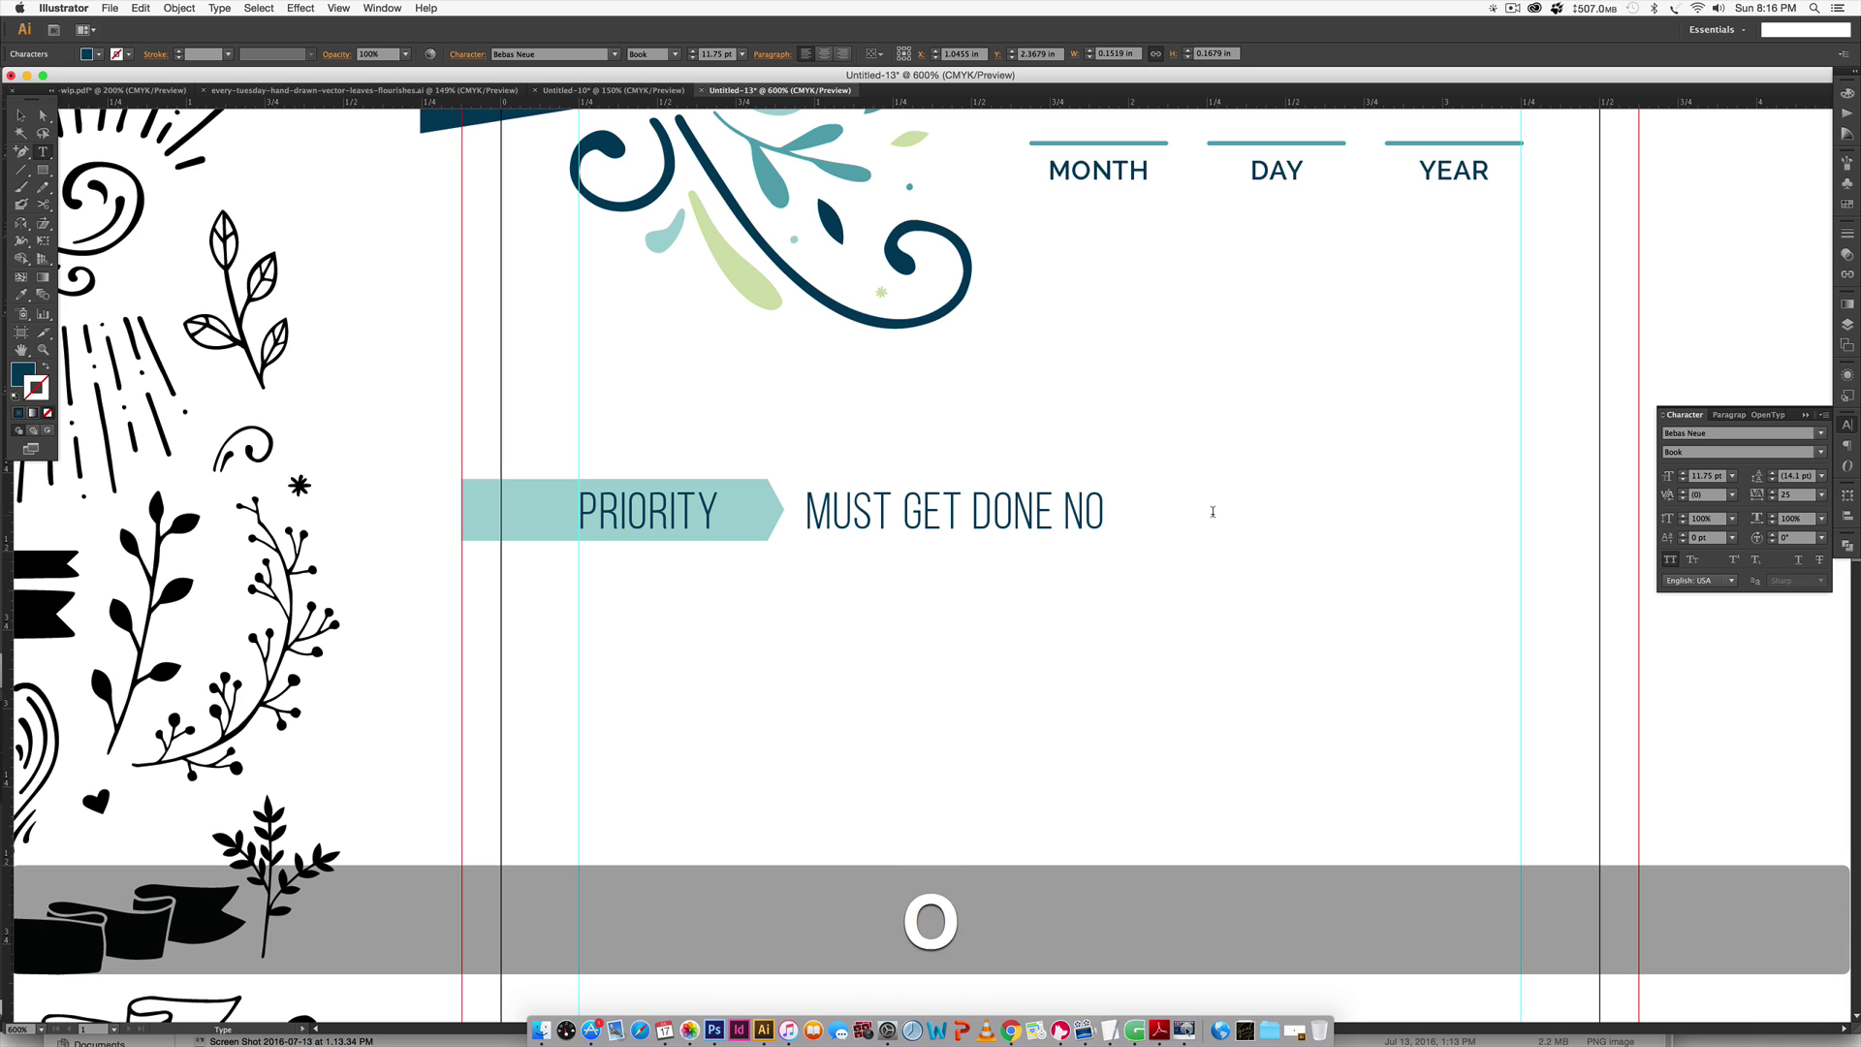
pyautogui.write(' MATTER WHAT!')
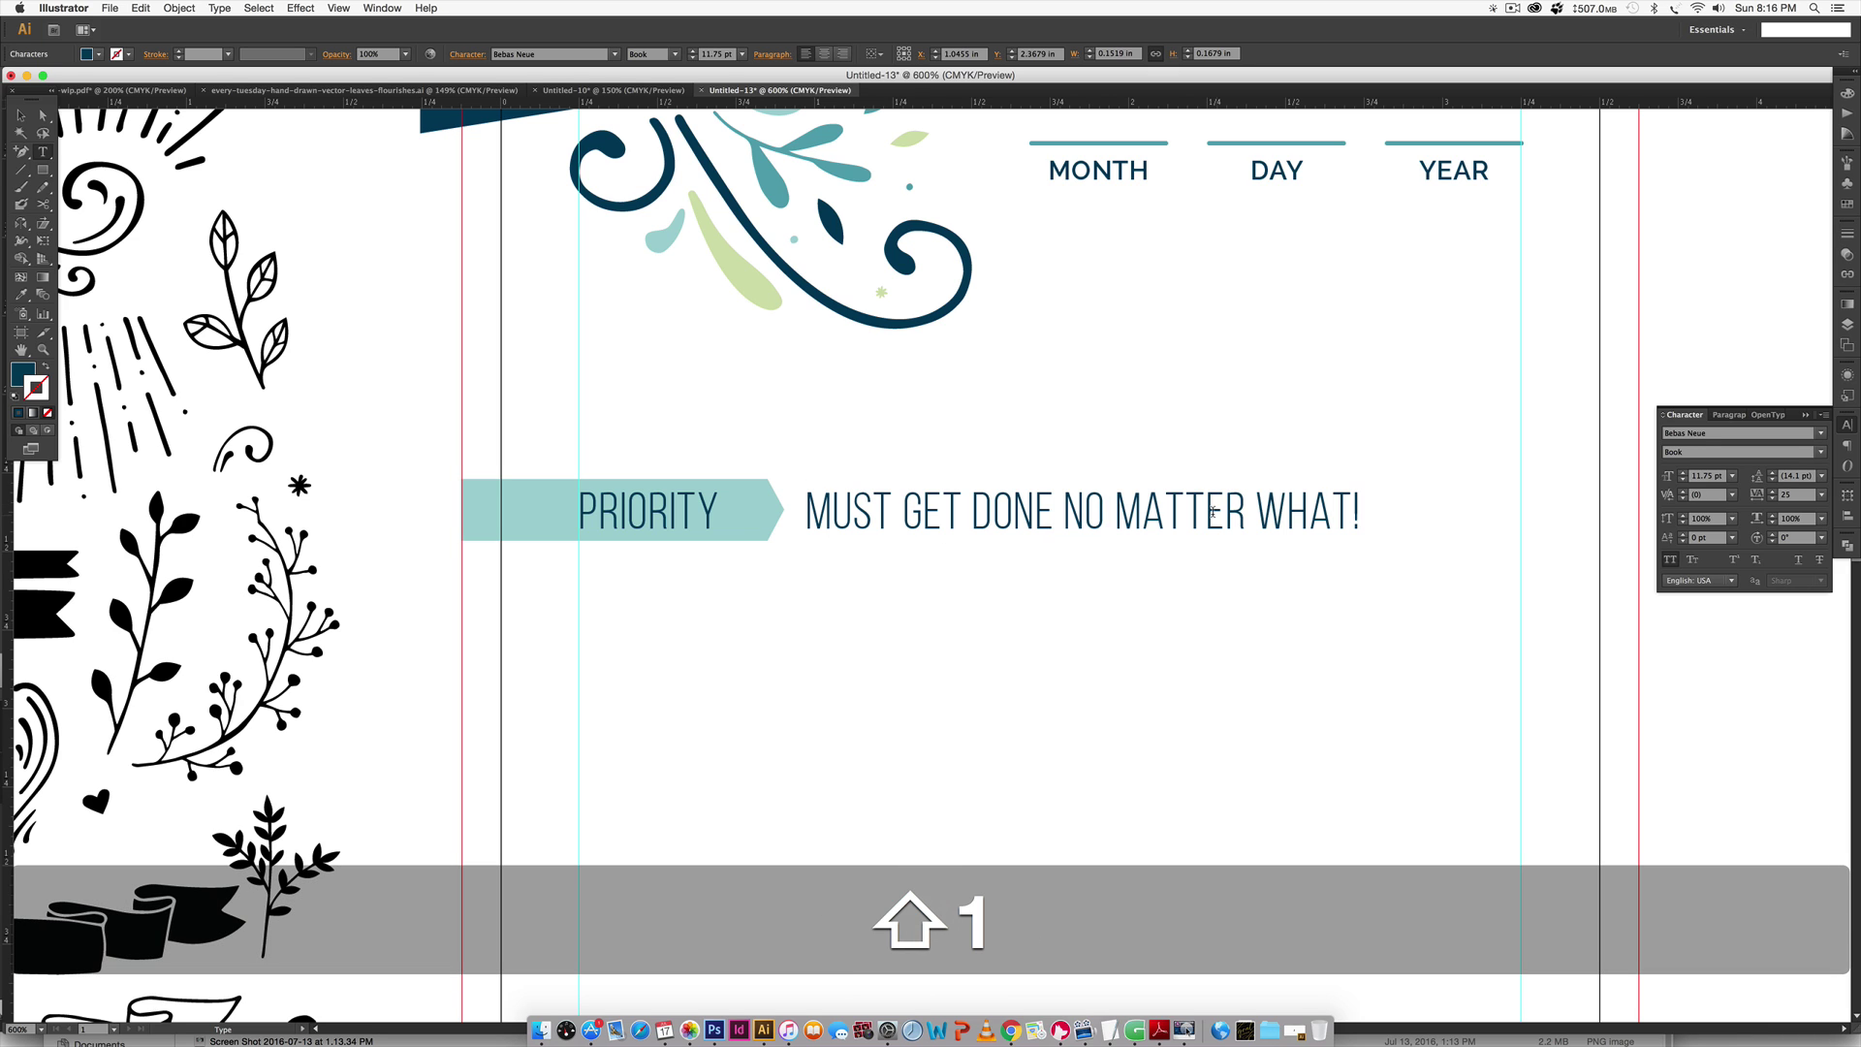
pyautogui.click(20, 114)
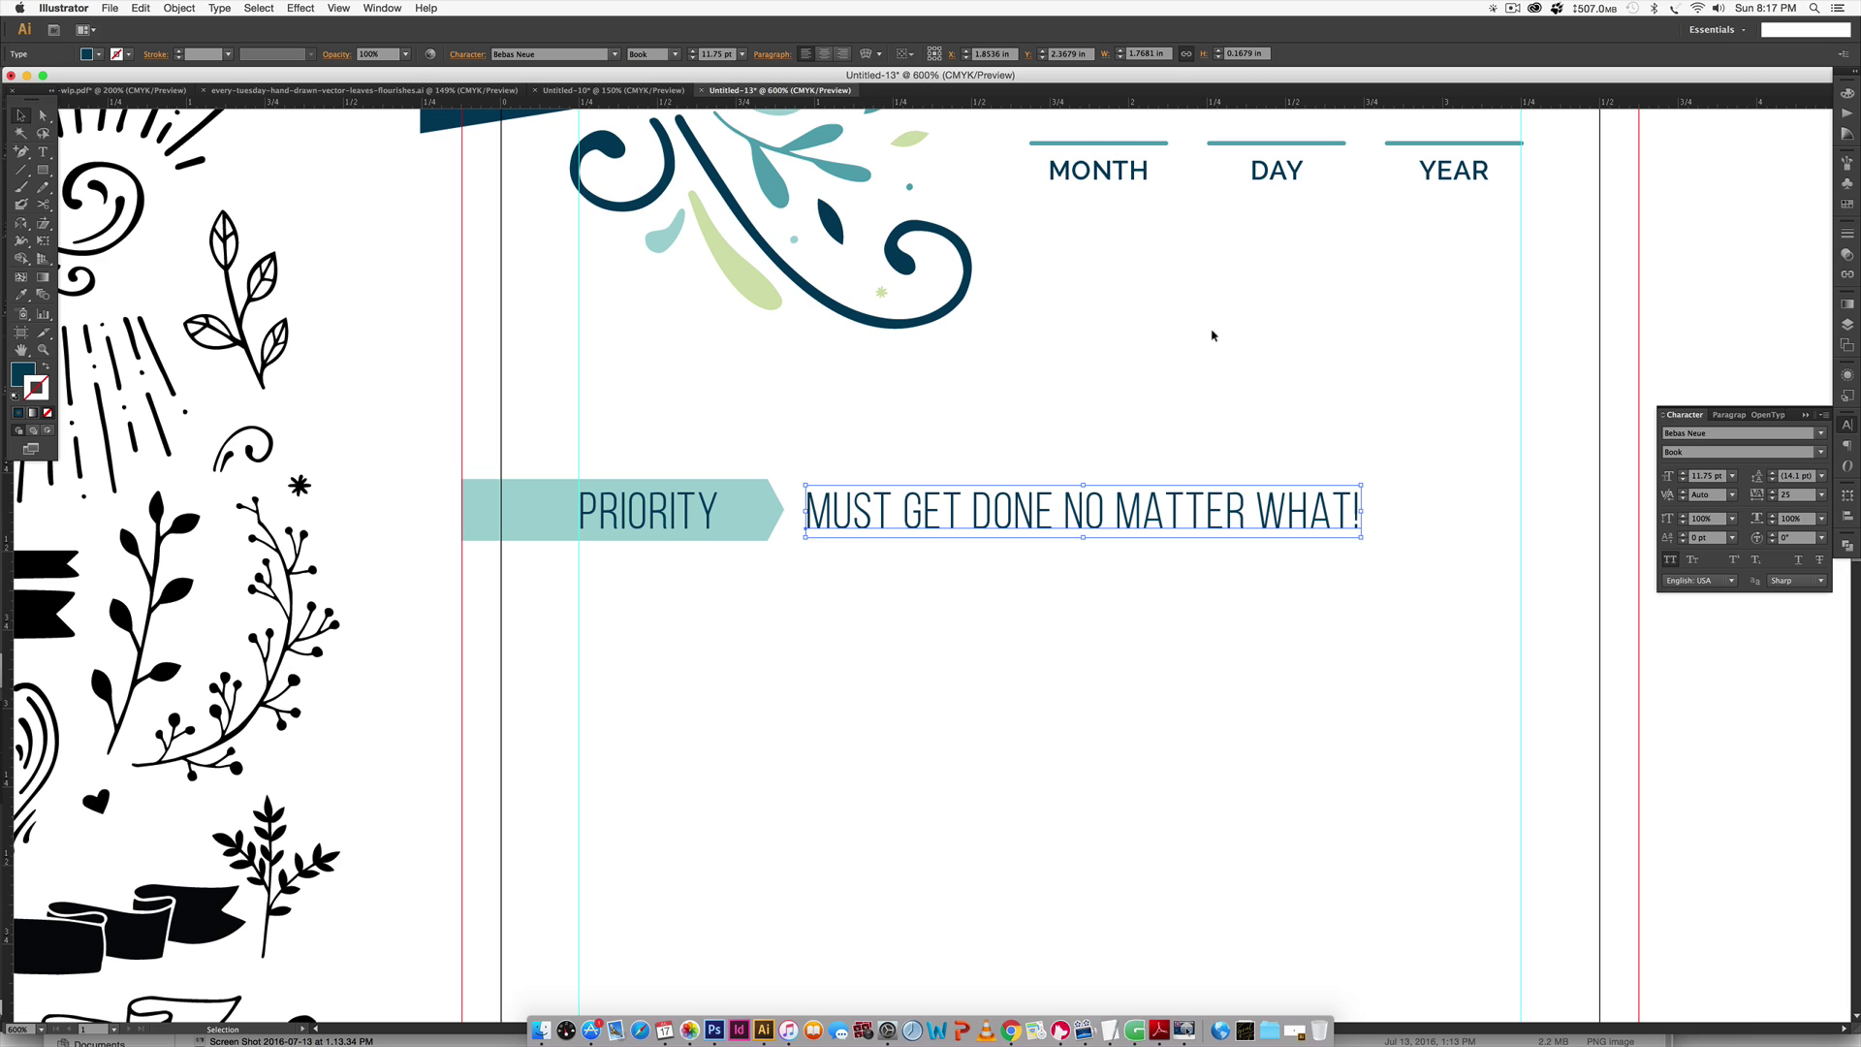
# Match the tagline's text style to the MONTH label, left-align it, and place it just right of the banner tip.
pyautogui.press('i')
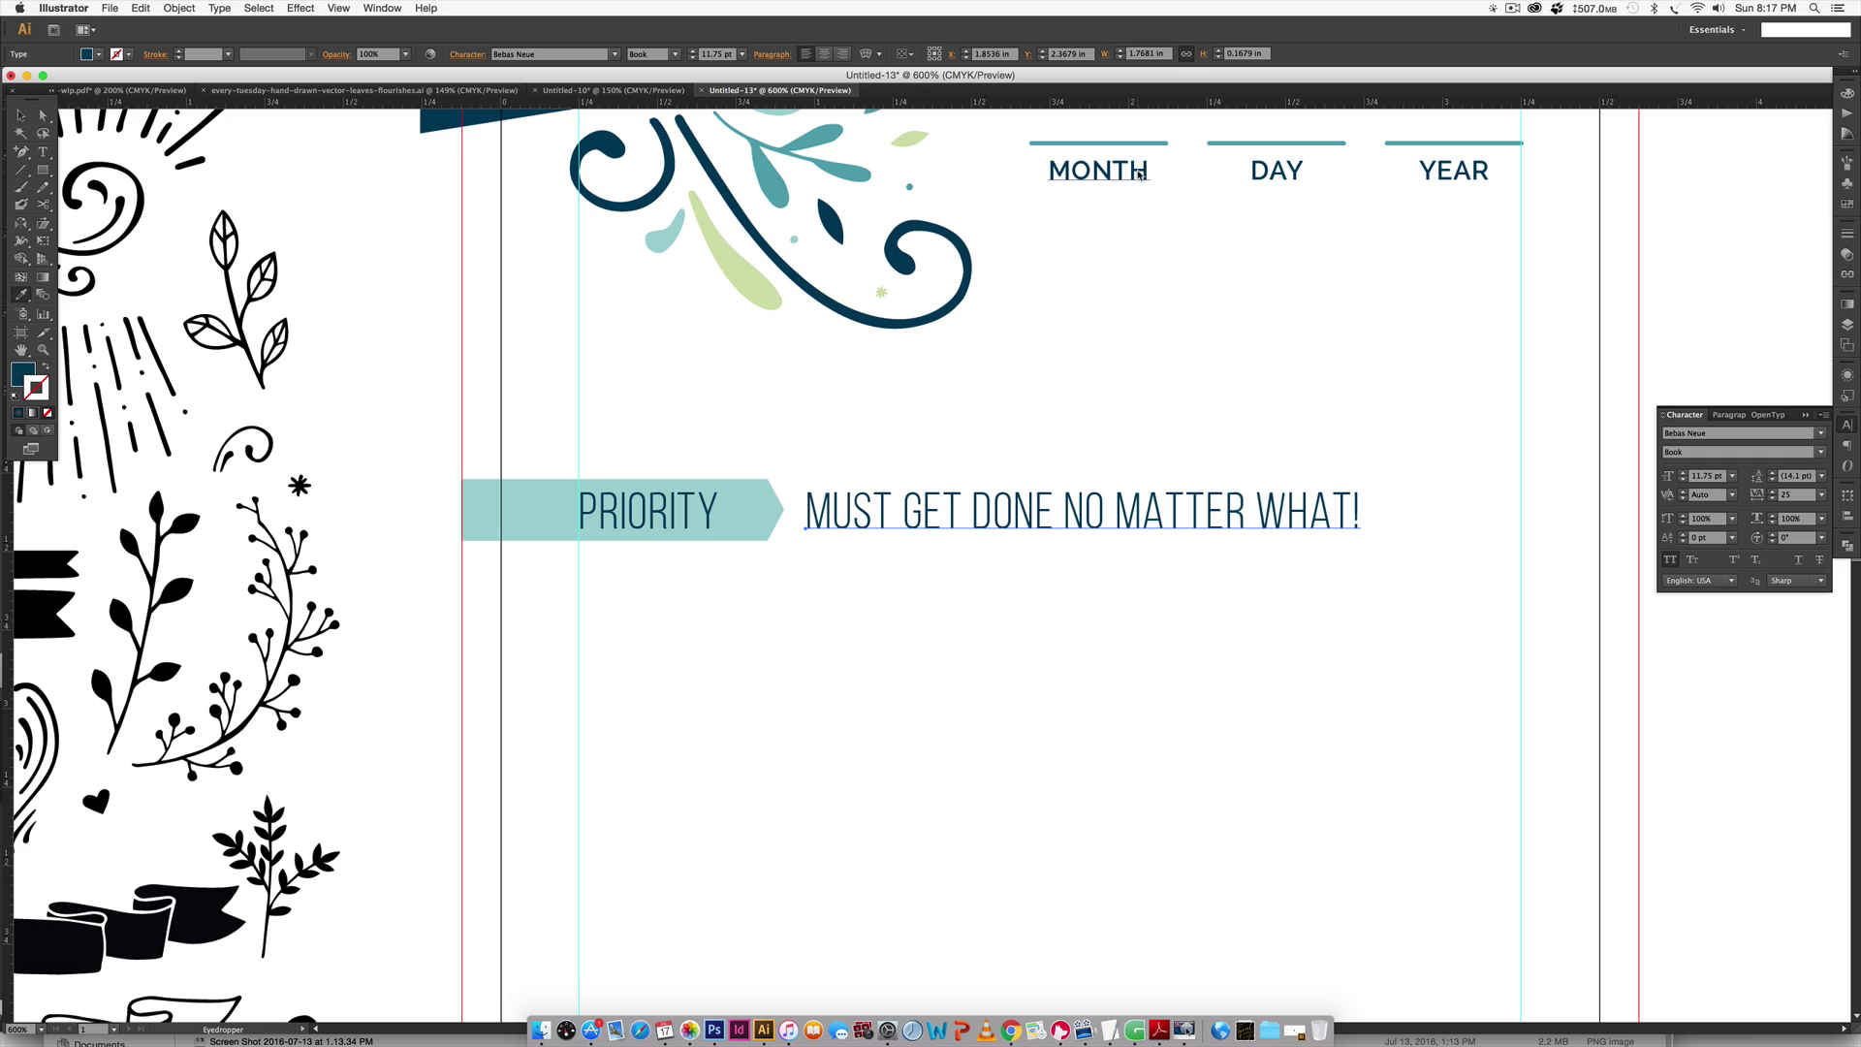
pyautogui.click(1140, 169)
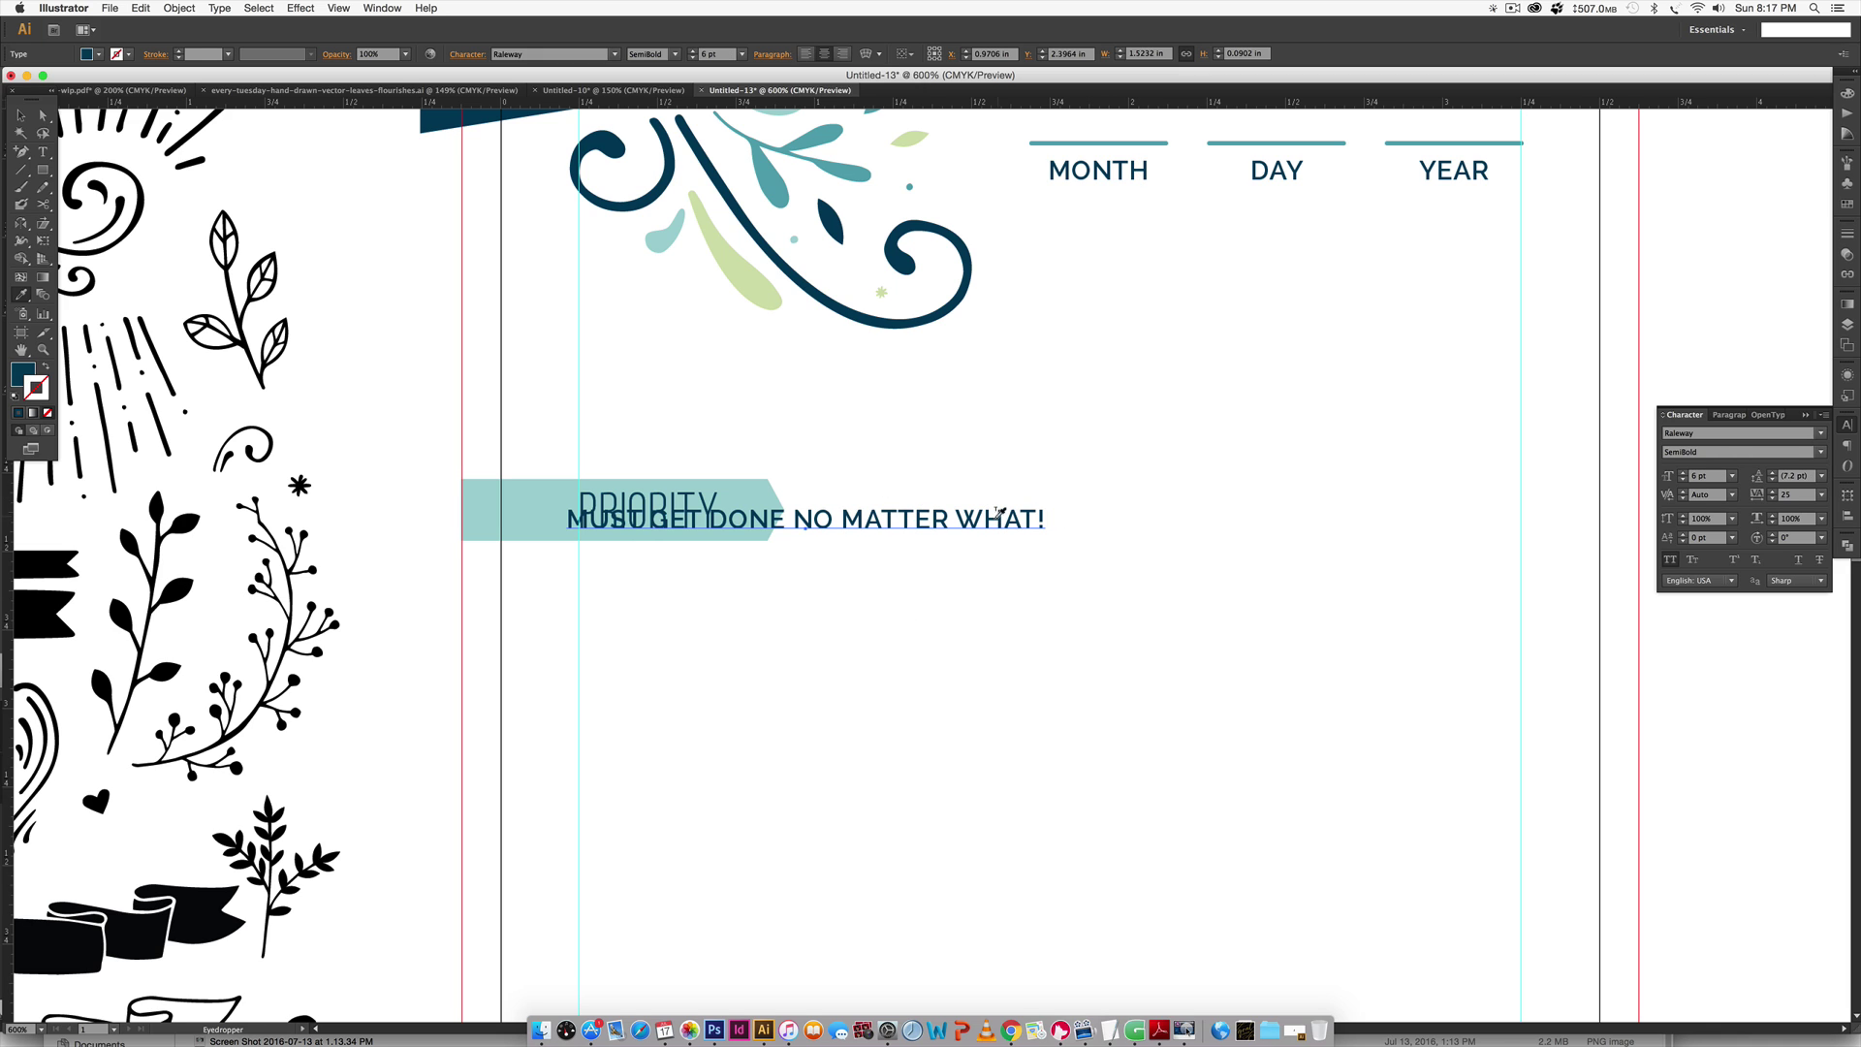
pyautogui.press('v')
pyautogui.moveTo(959, 518); pyautogui.dragTo(1212, 523)
pyautogui.click(804, 56)
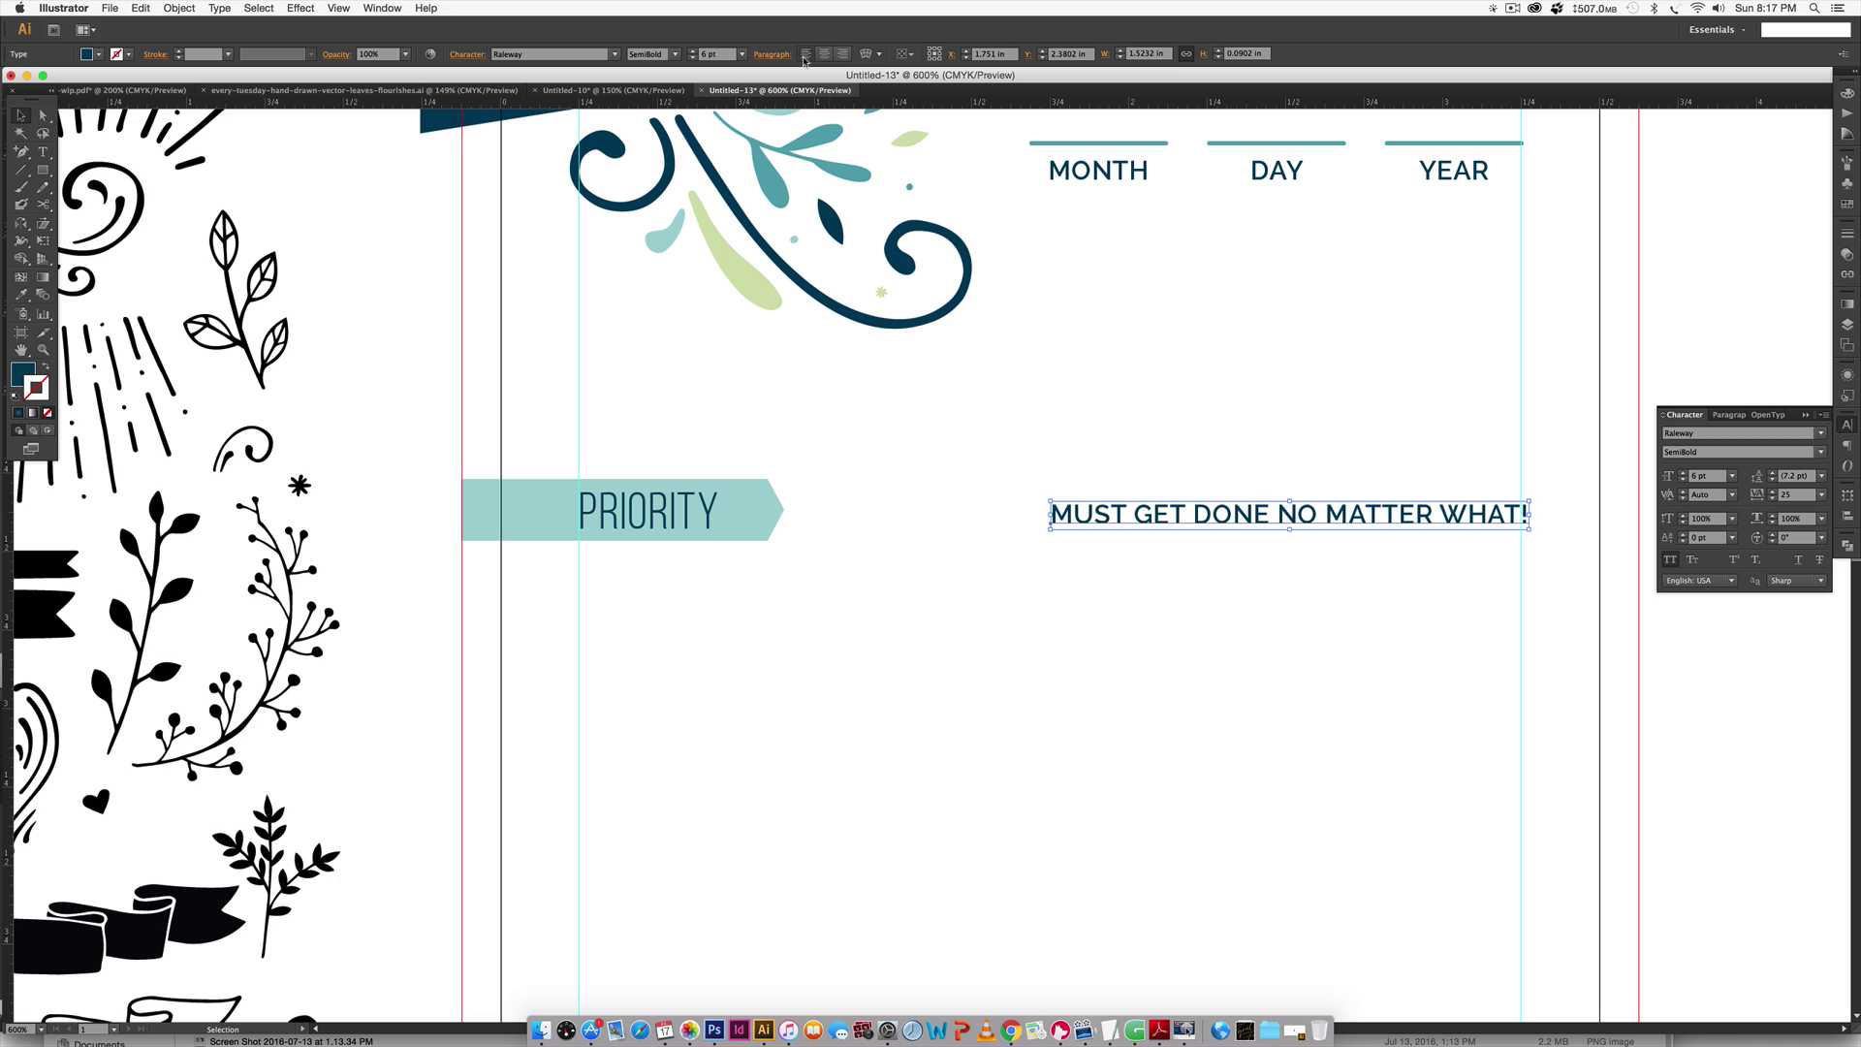
pyautogui.moveTo(1191, 515); pyautogui.dragTo(939, 511)
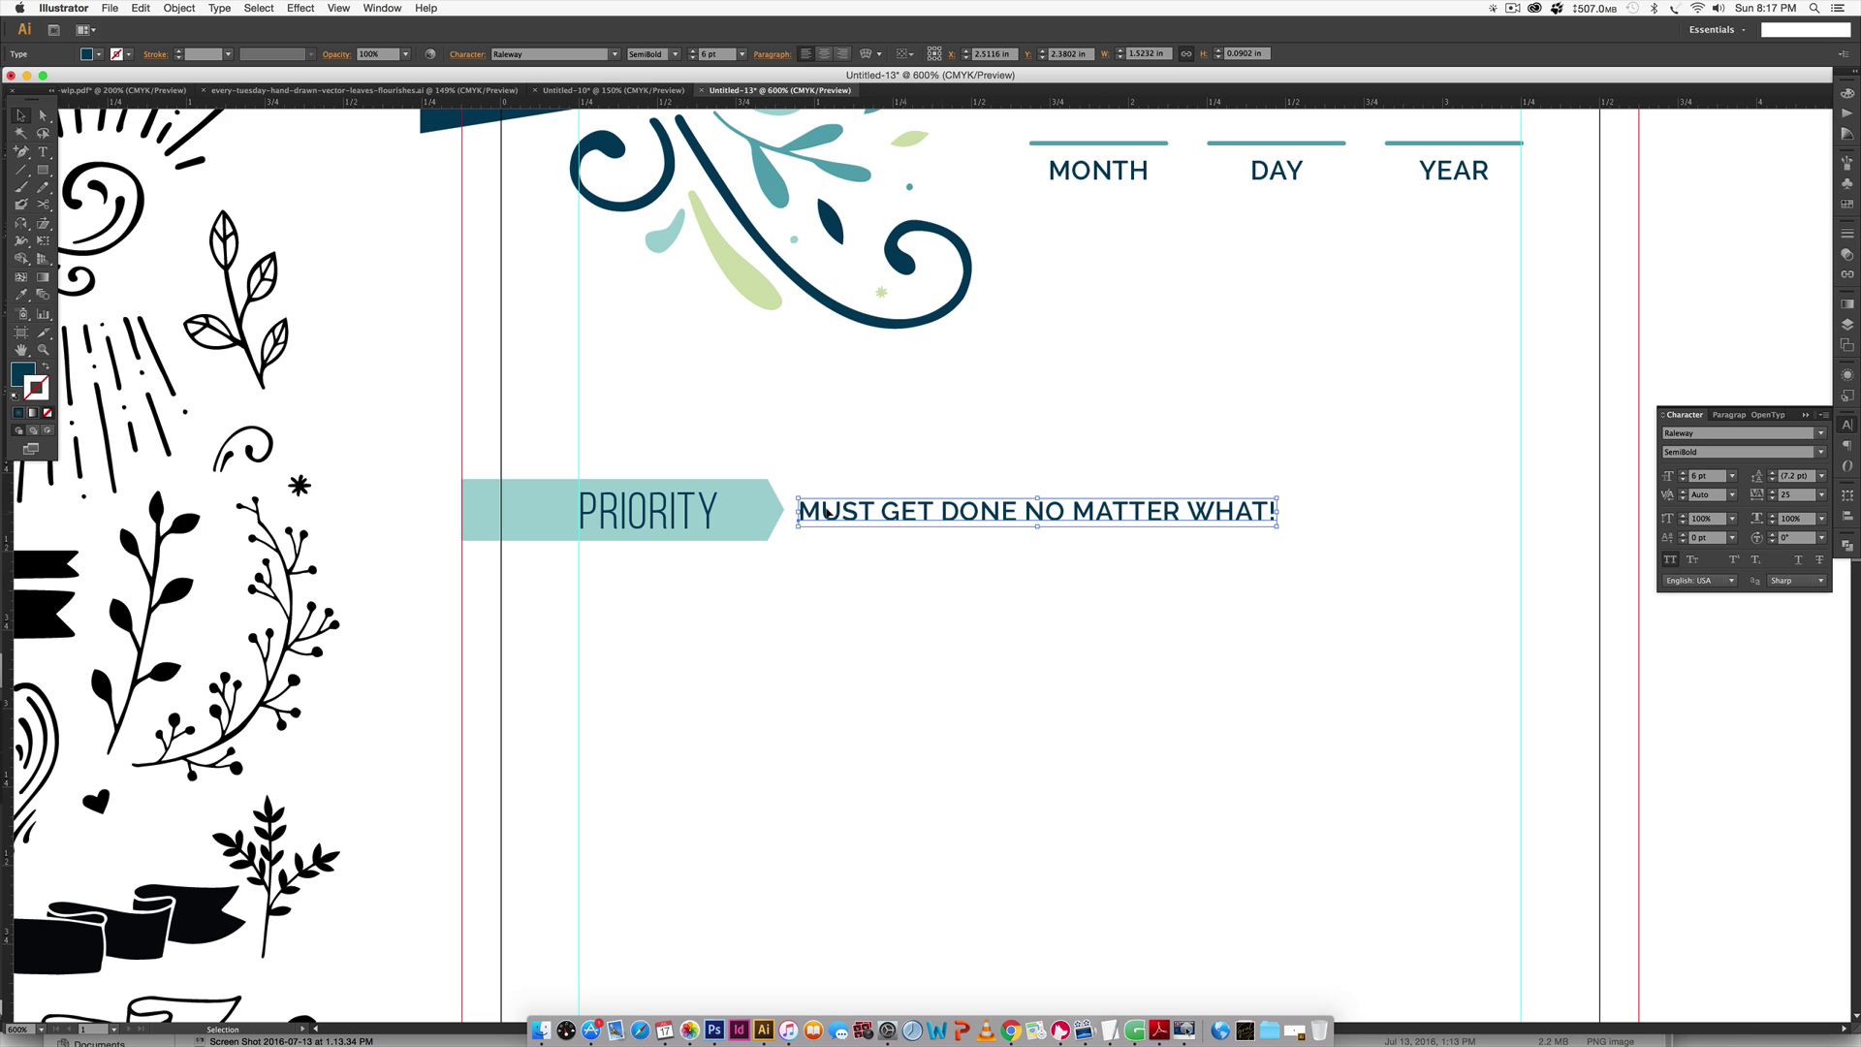
pyautogui.click(1409, 568)
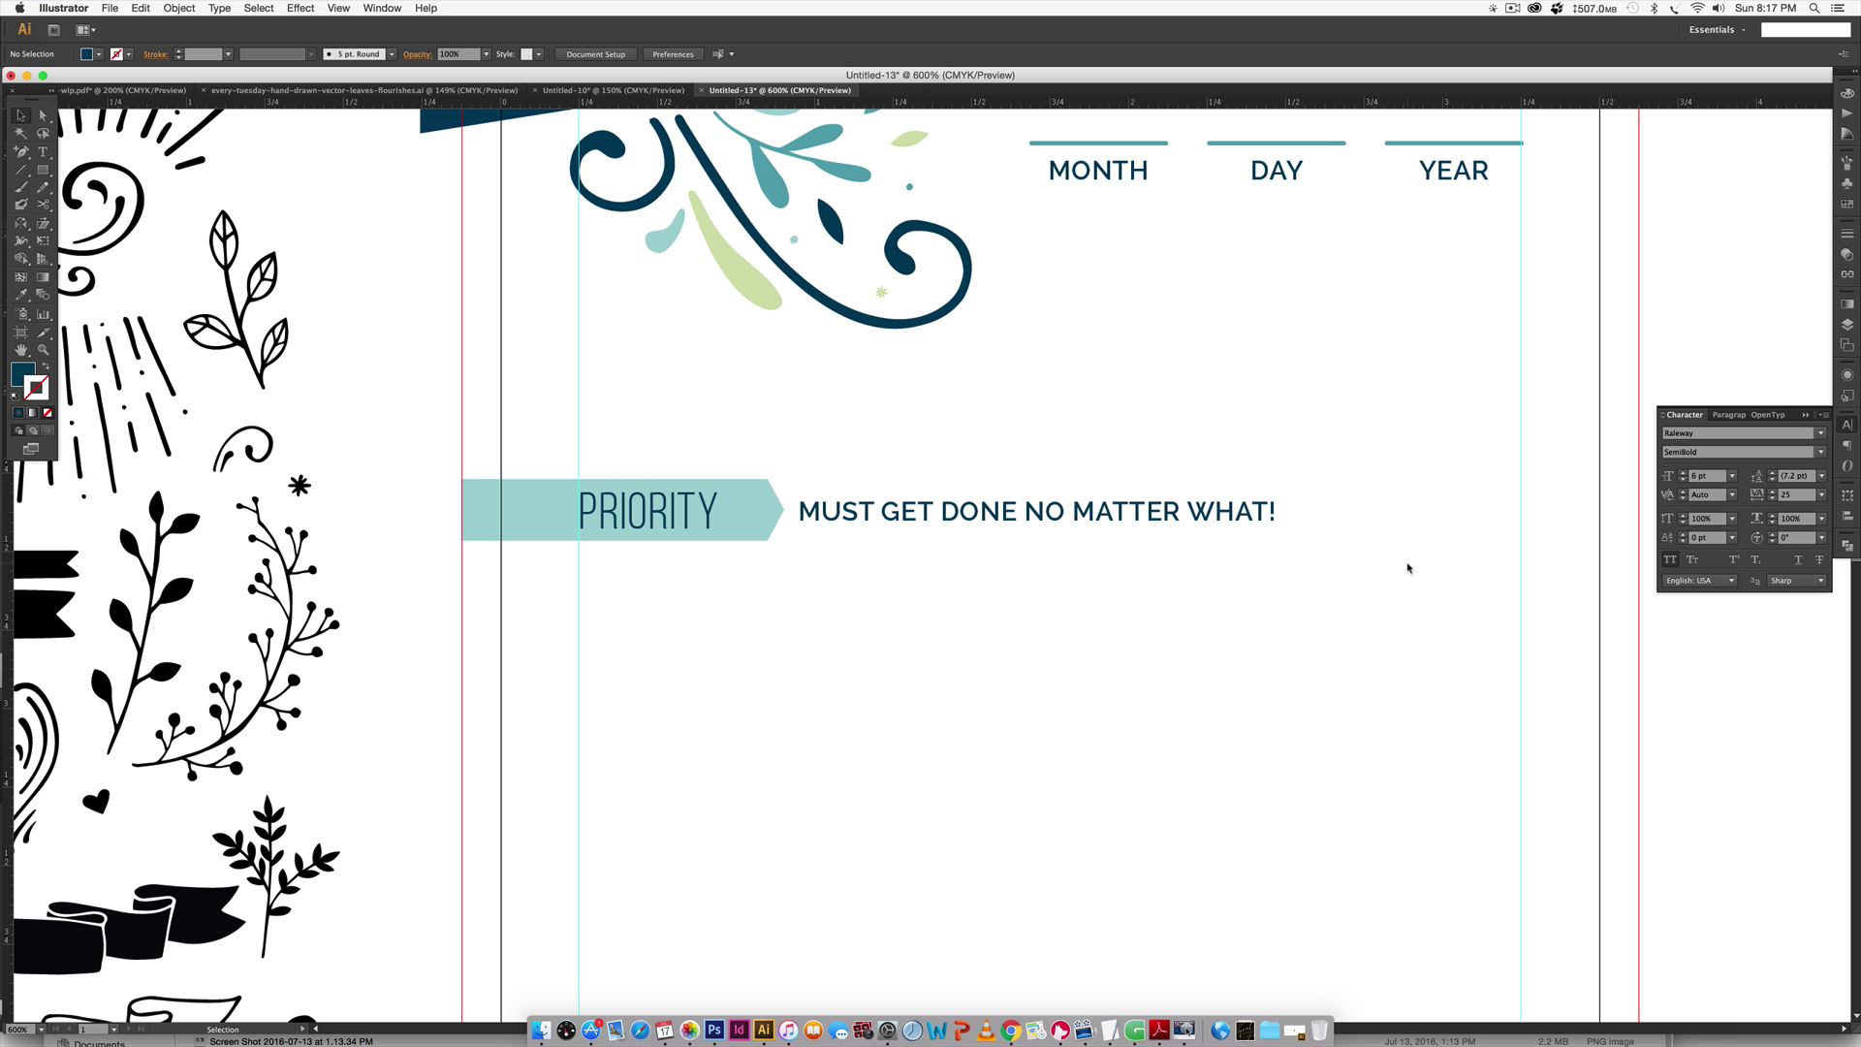
# Duplicate the PRIORITY banner with its text straight across to the artboard's right margin, just past the tagline.
pyautogui.press('cmd+minus')
pyautogui.press('space')
pyautogui.moveTo(1408, 568); pyautogui.dragTo(989, 645)
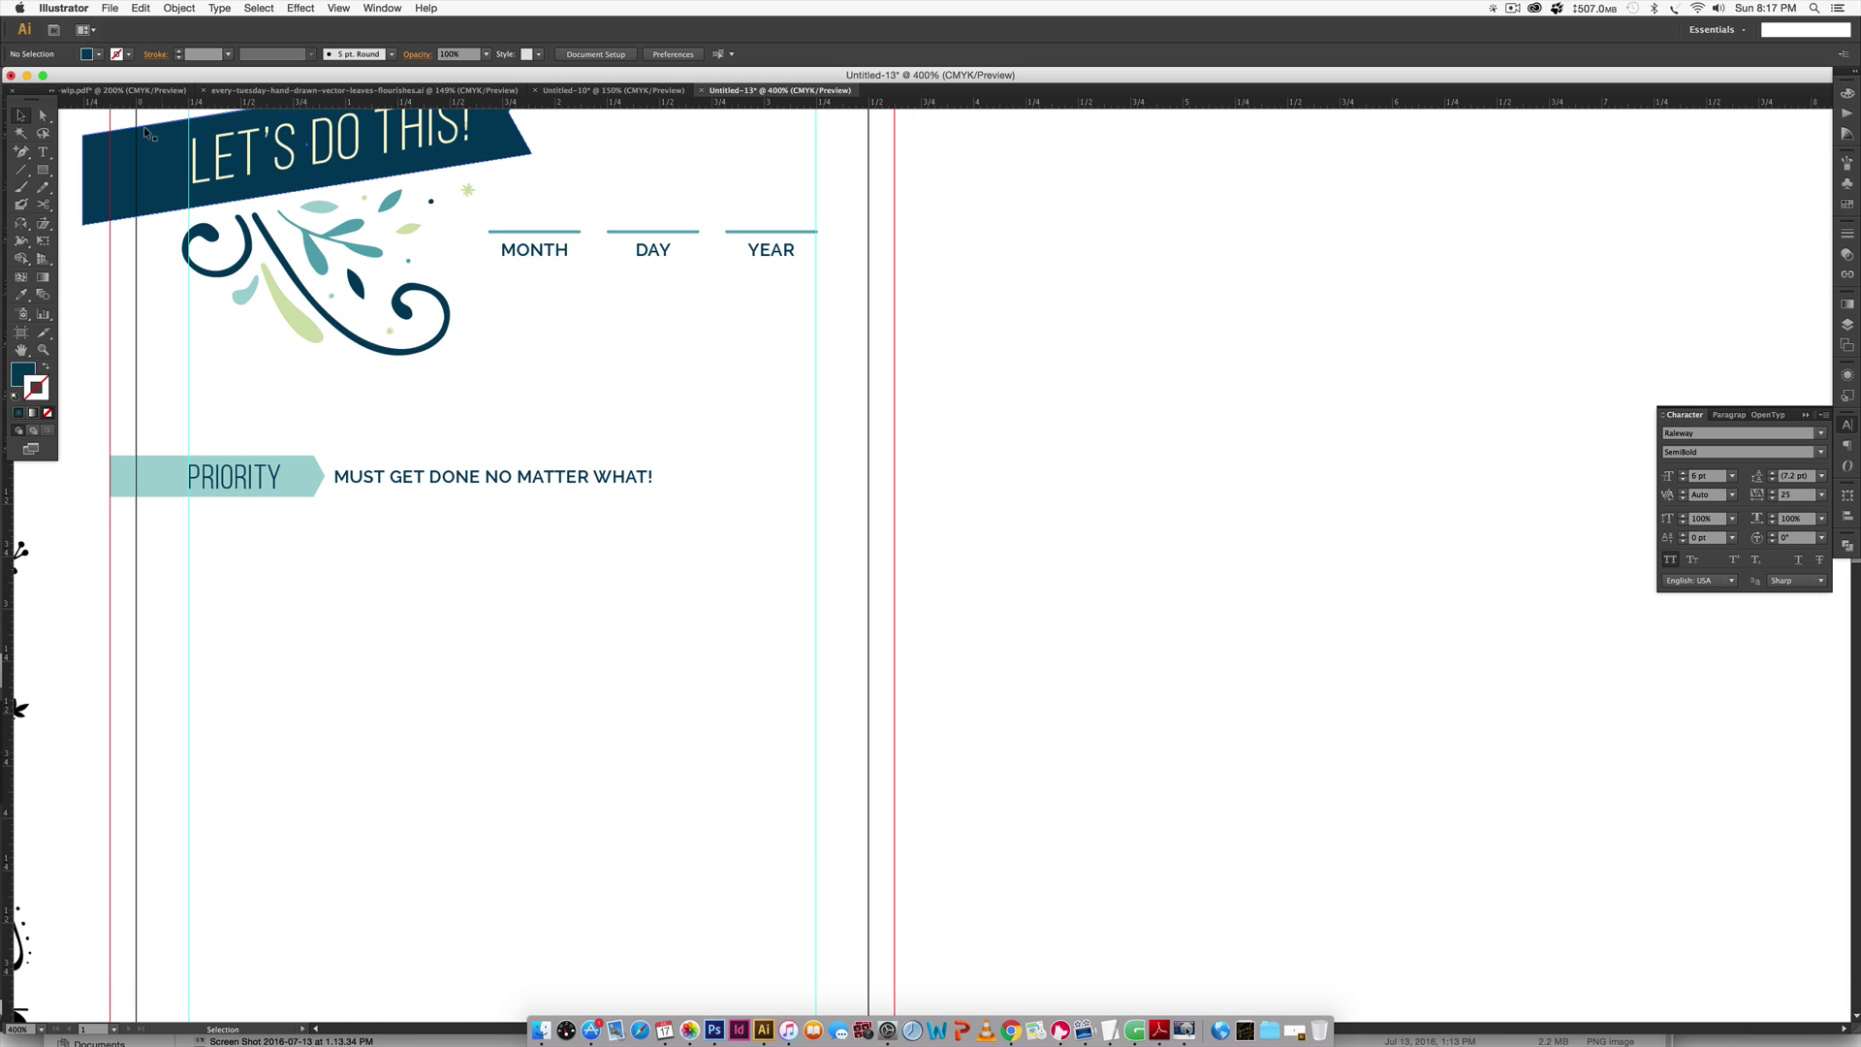
pyautogui.click(136, 90)
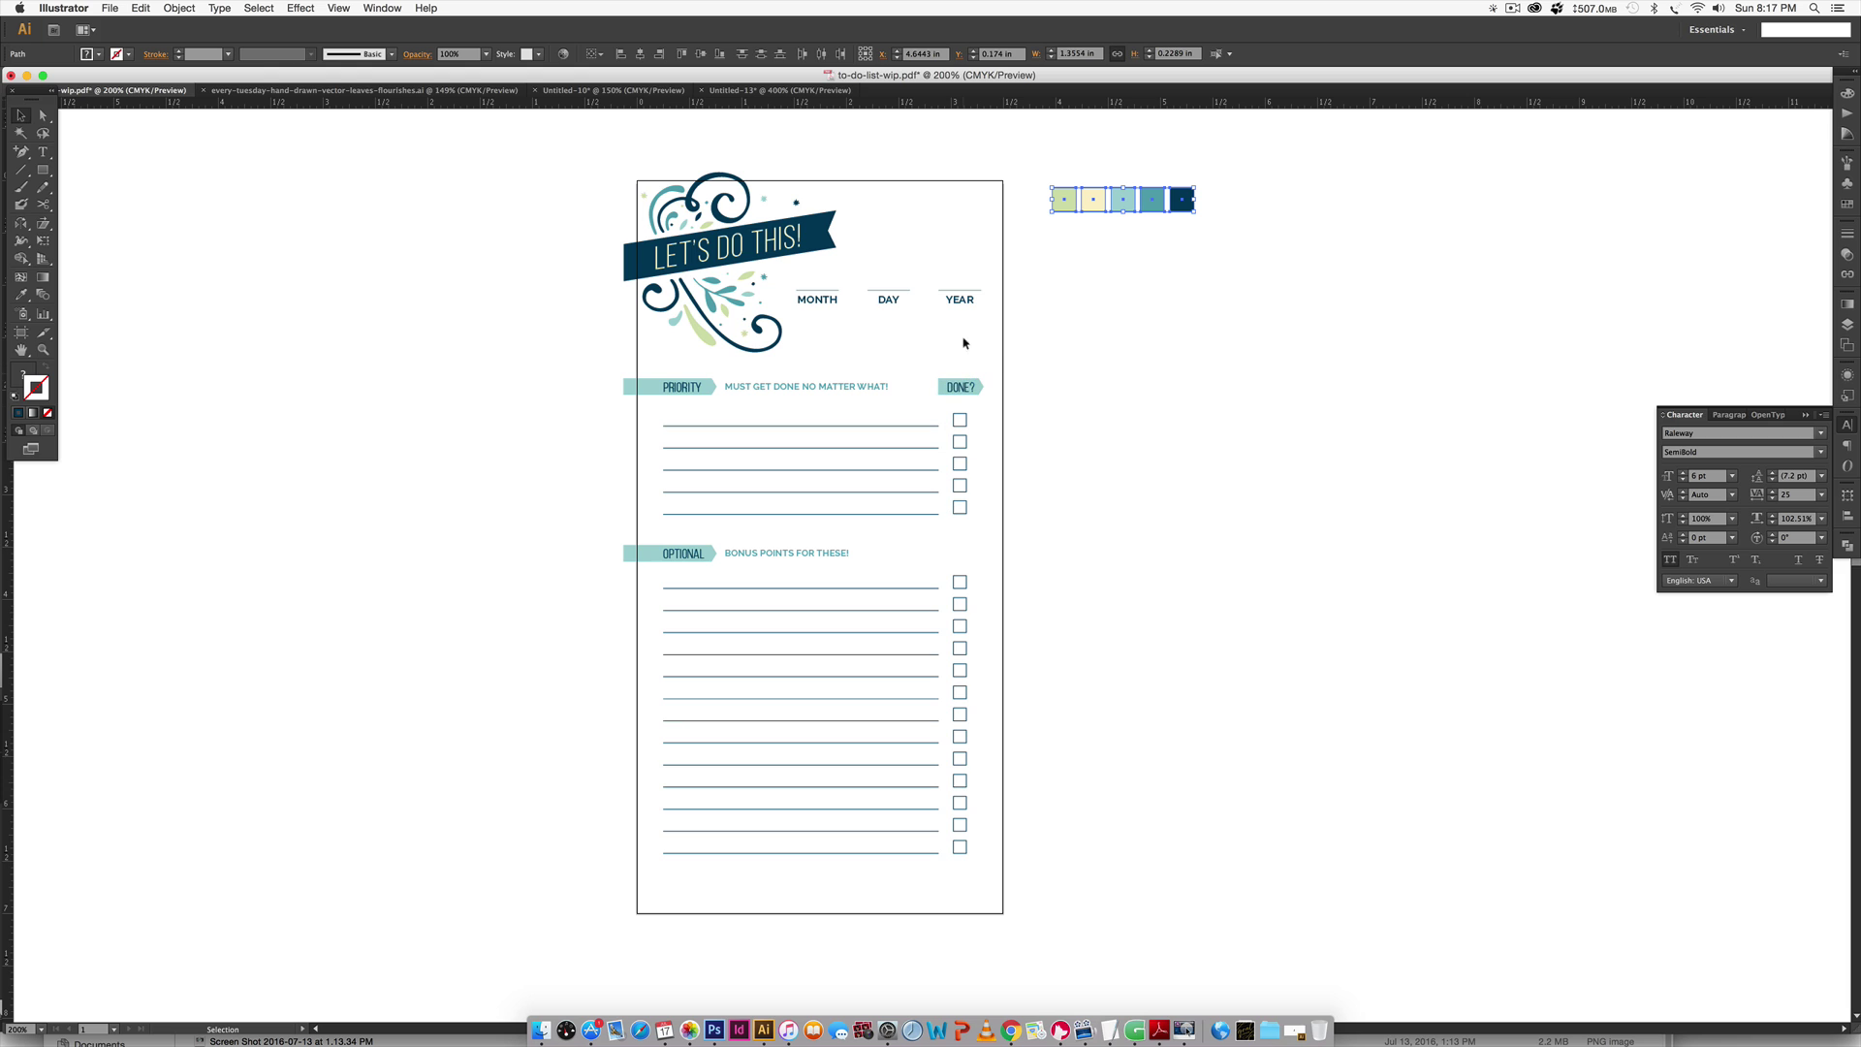
pyautogui.click(780, 90)
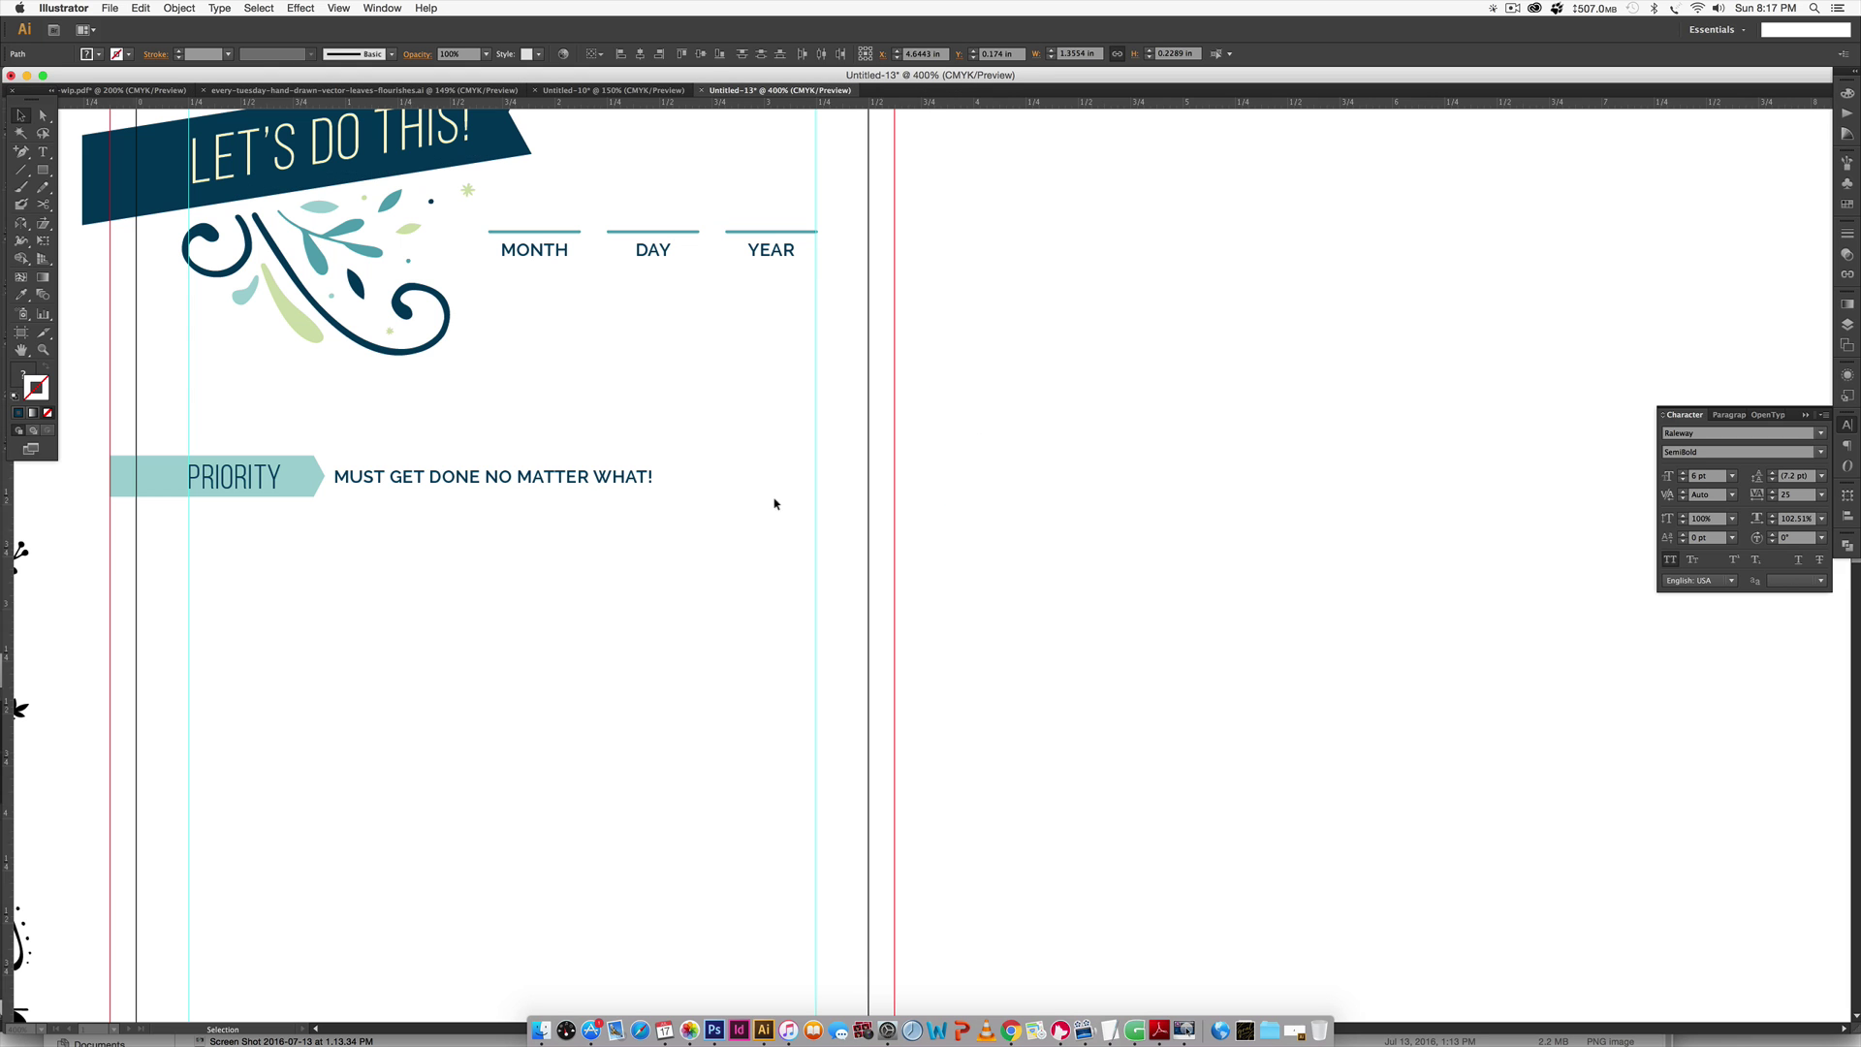
pyautogui.moveTo(215, 419); pyautogui.dragTo(281, 551)
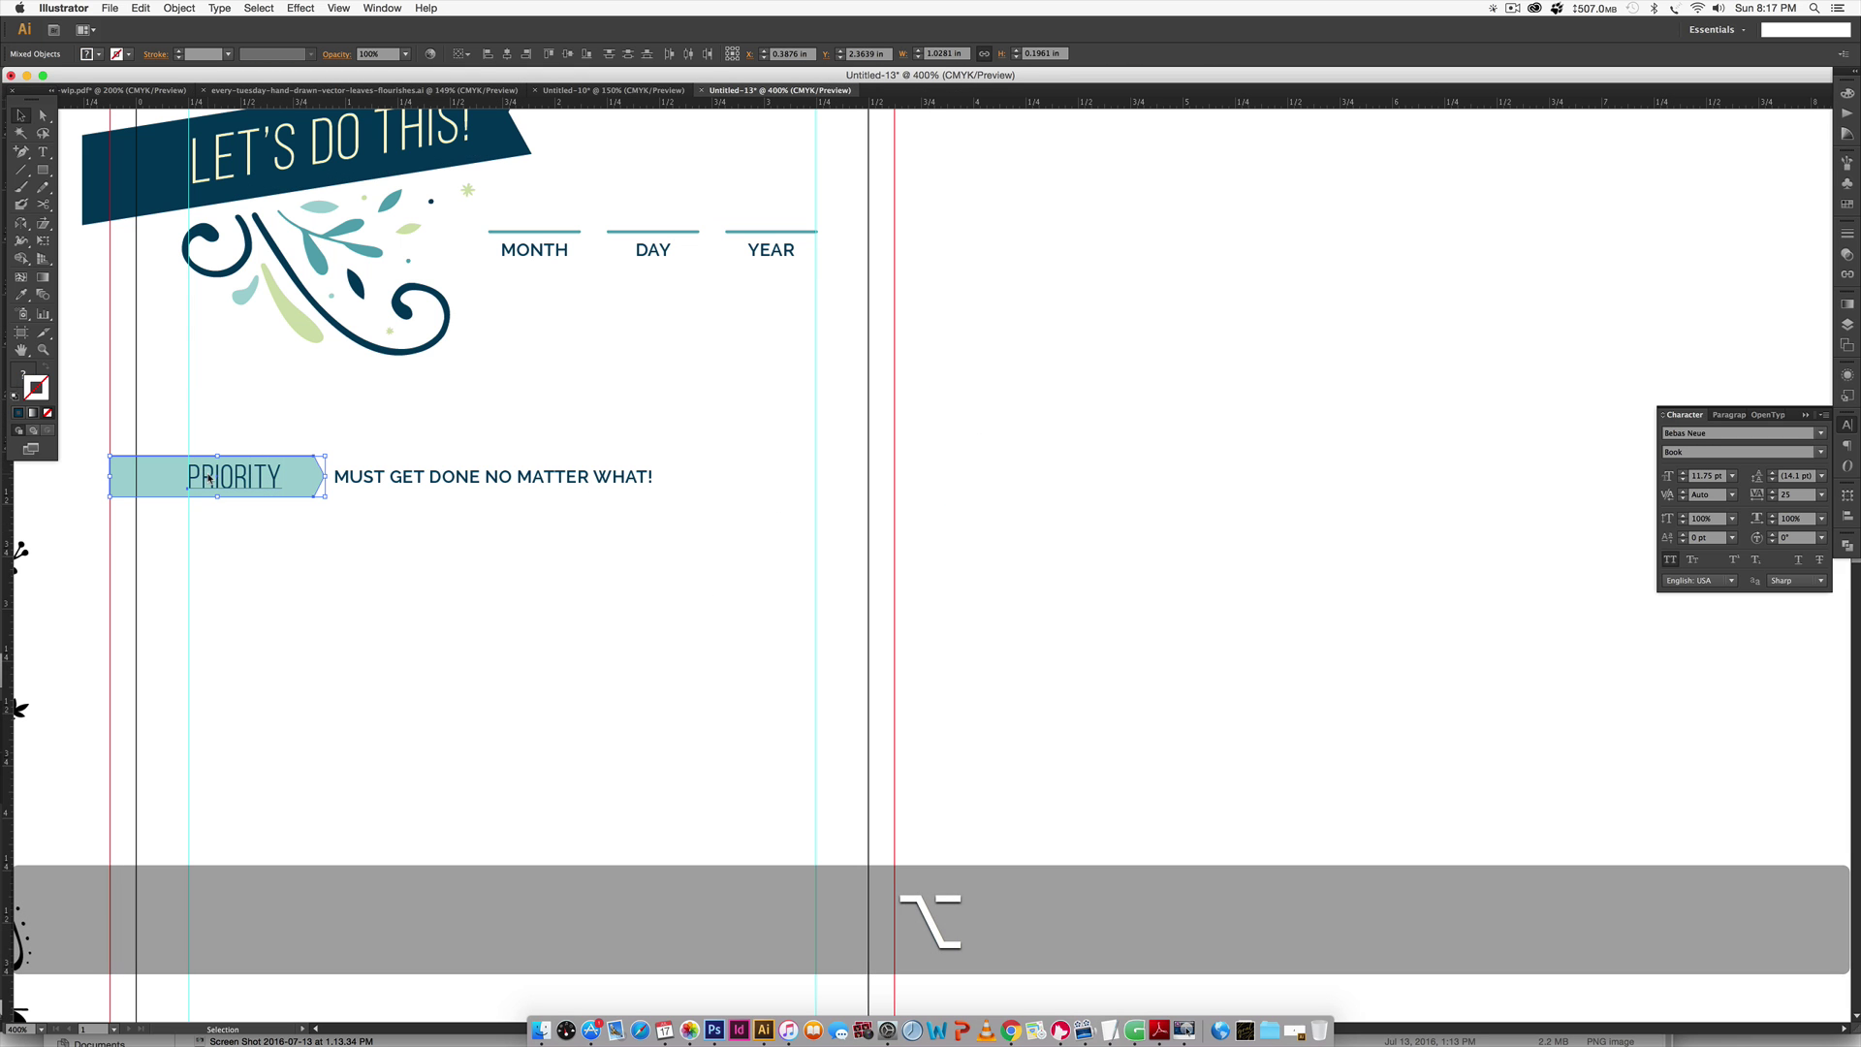
pyautogui.moveTo(207, 478); pyautogui.dragTo(856, 474)
pyautogui.click(1096, 524)
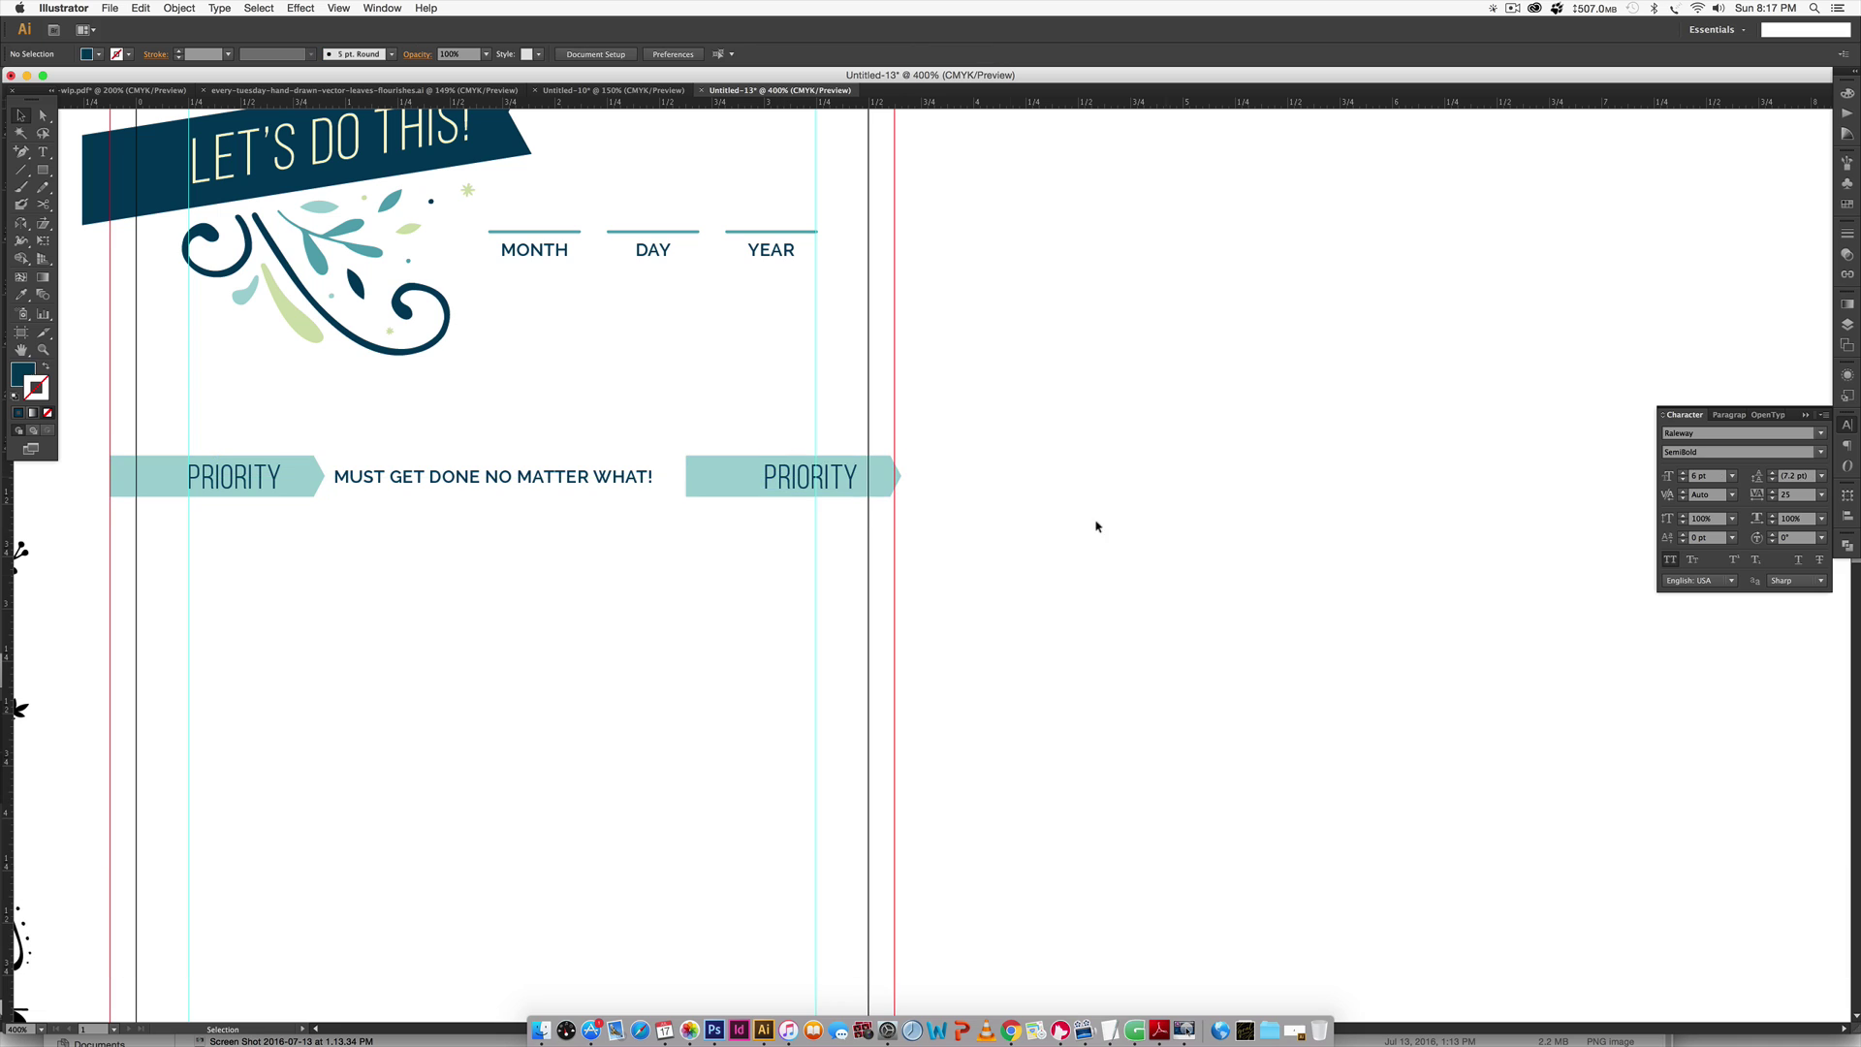
# Try to narrow the duplicate banner by scaling its left side in to the text's first letter, and undo the scaling.
pyautogui.click(689, 480)
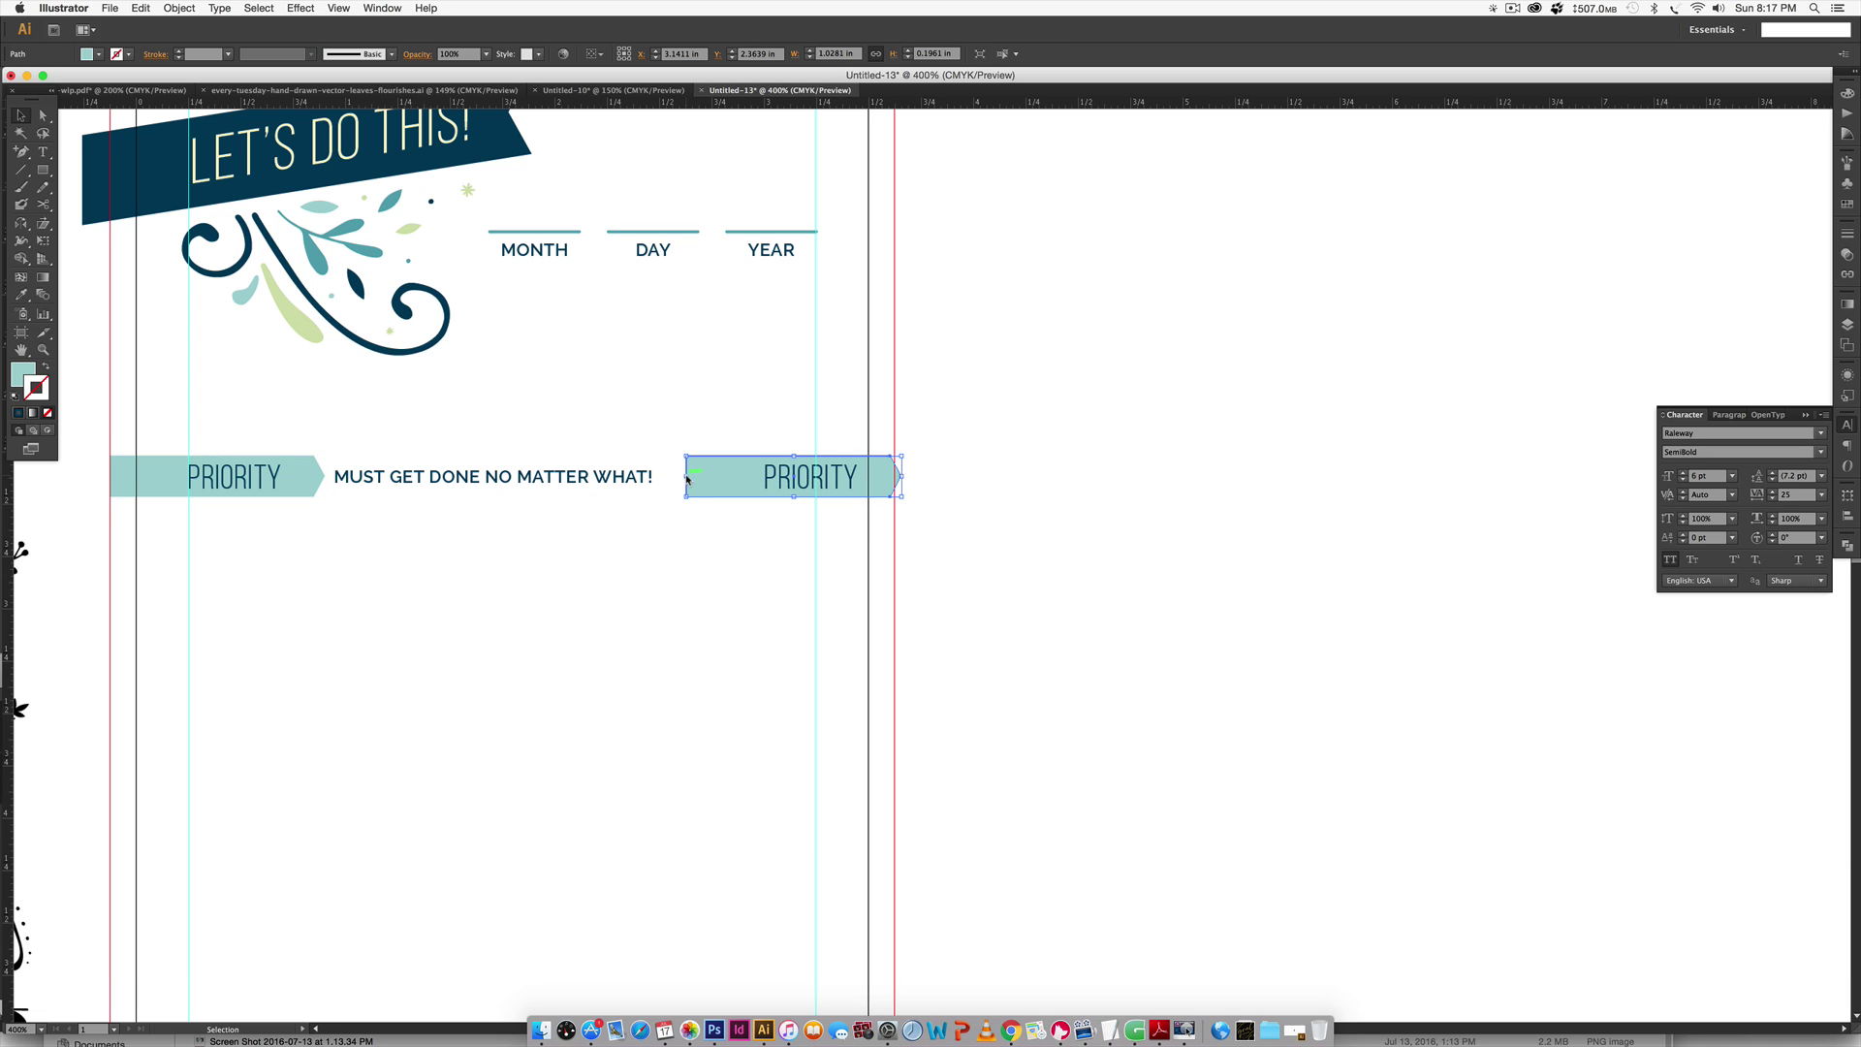
pyautogui.moveTo(687, 479); pyautogui.dragTo(764, 478)
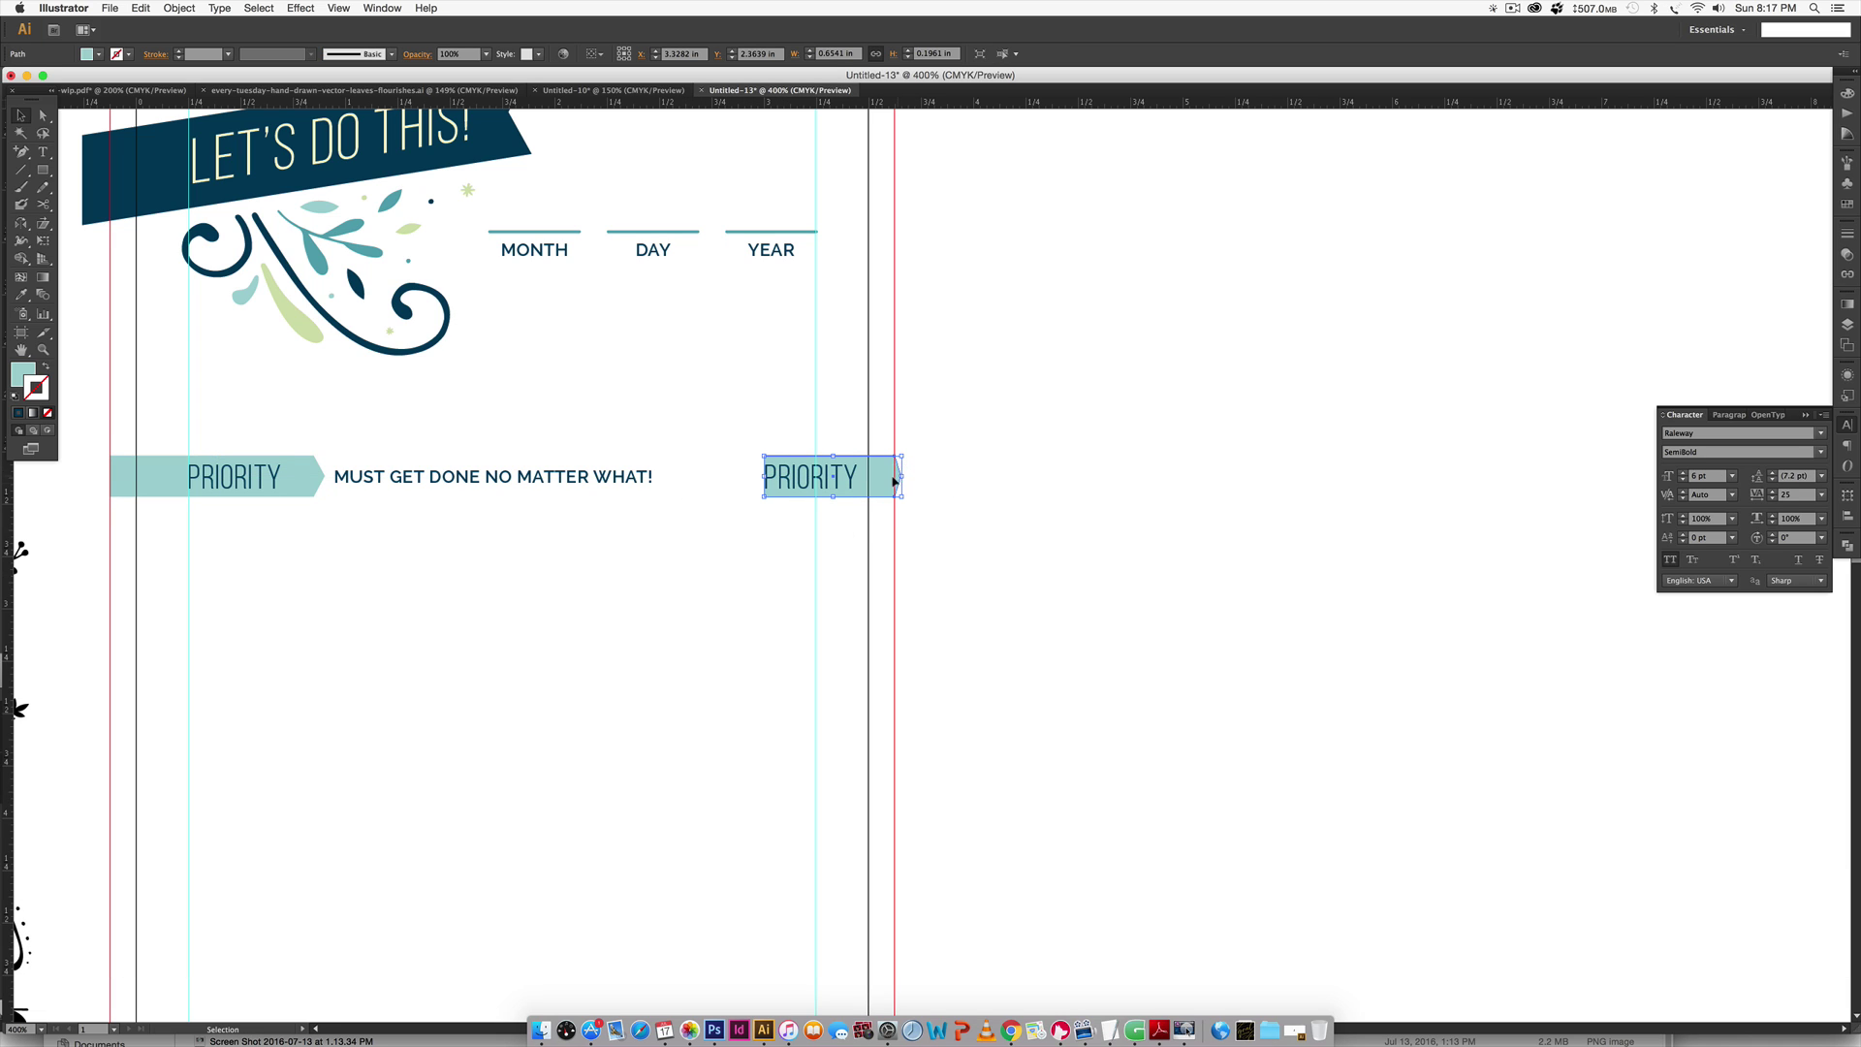
pyautogui.click(940, 478)
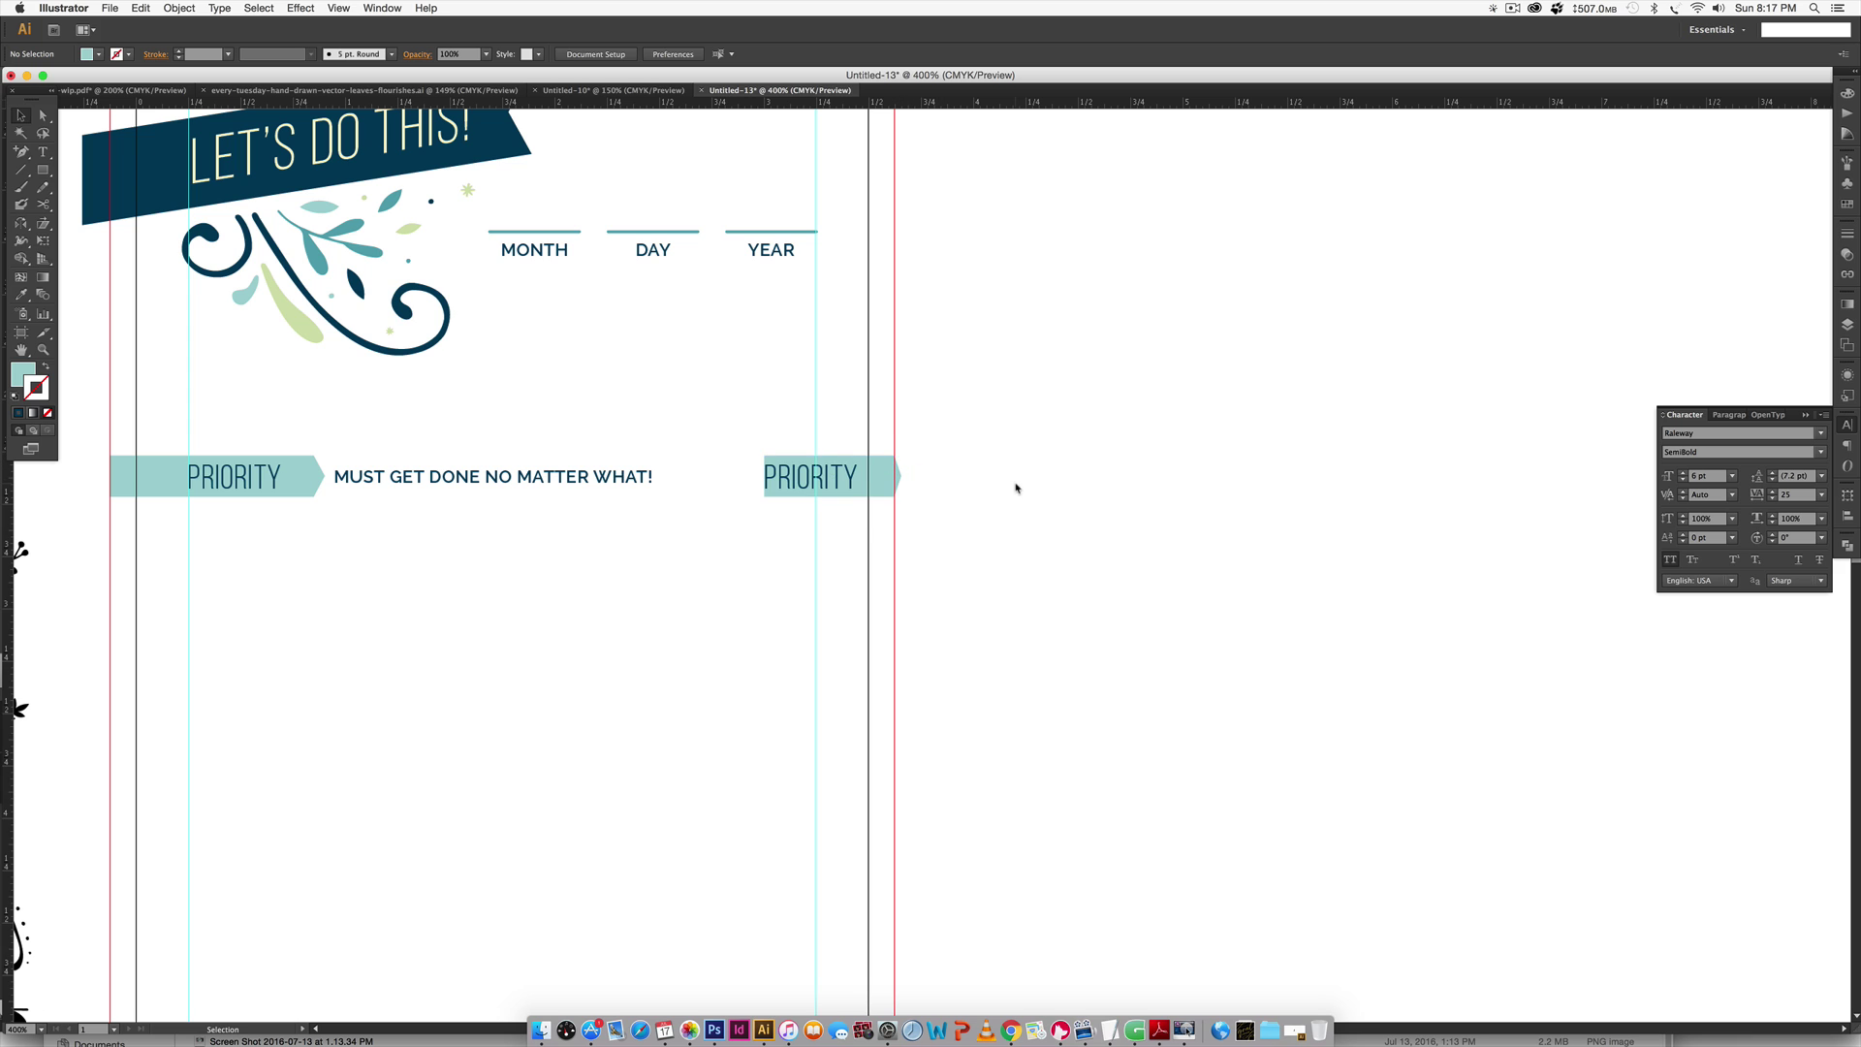
pyautogui.hotkey('ctrl', '=')
pyautogui.hotkey('ctrl', '=')
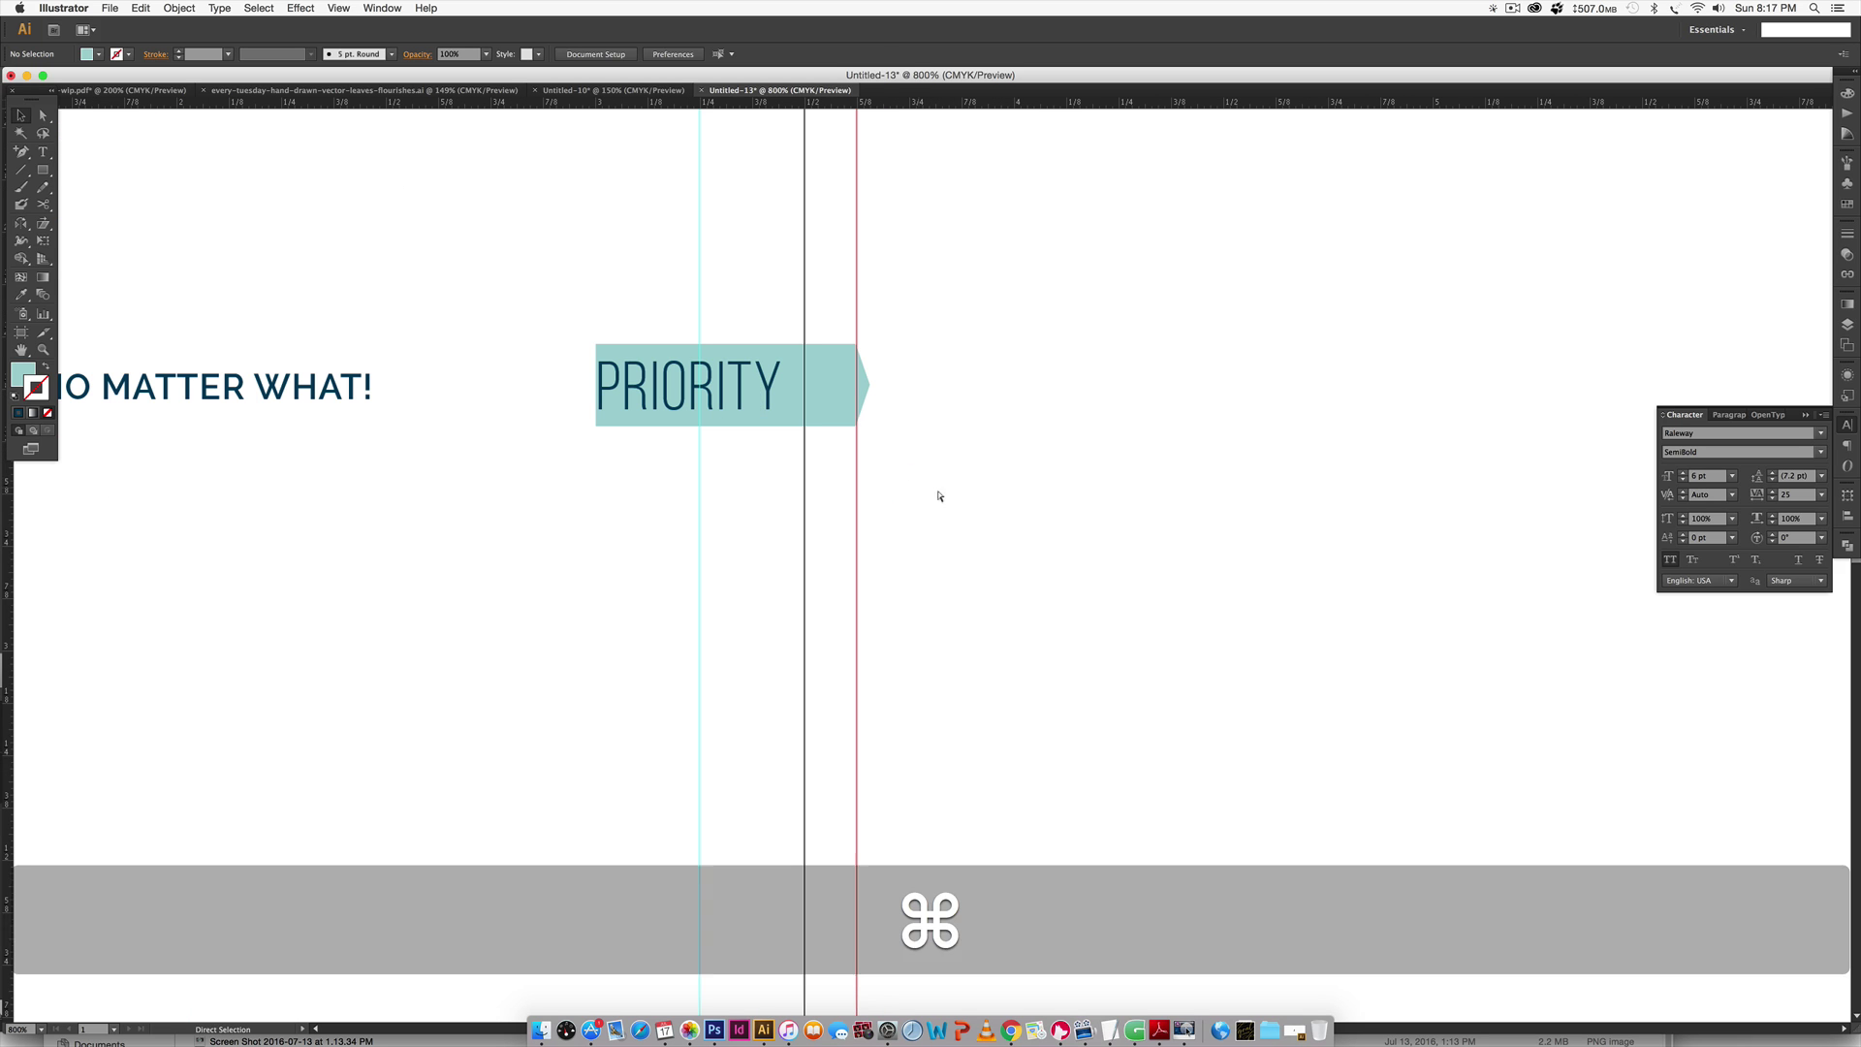
pyautogui.hotkey('ctrl', 'z')
# Shorten the duplicate banner to about 0.6 in wide by moving only its two left anchor points inward, keeping the pointed tip's shape.
pyautogui.moveTo(603, 523); pyautogui.dragTo(744, 540)
pyautogui.click(897, 594)
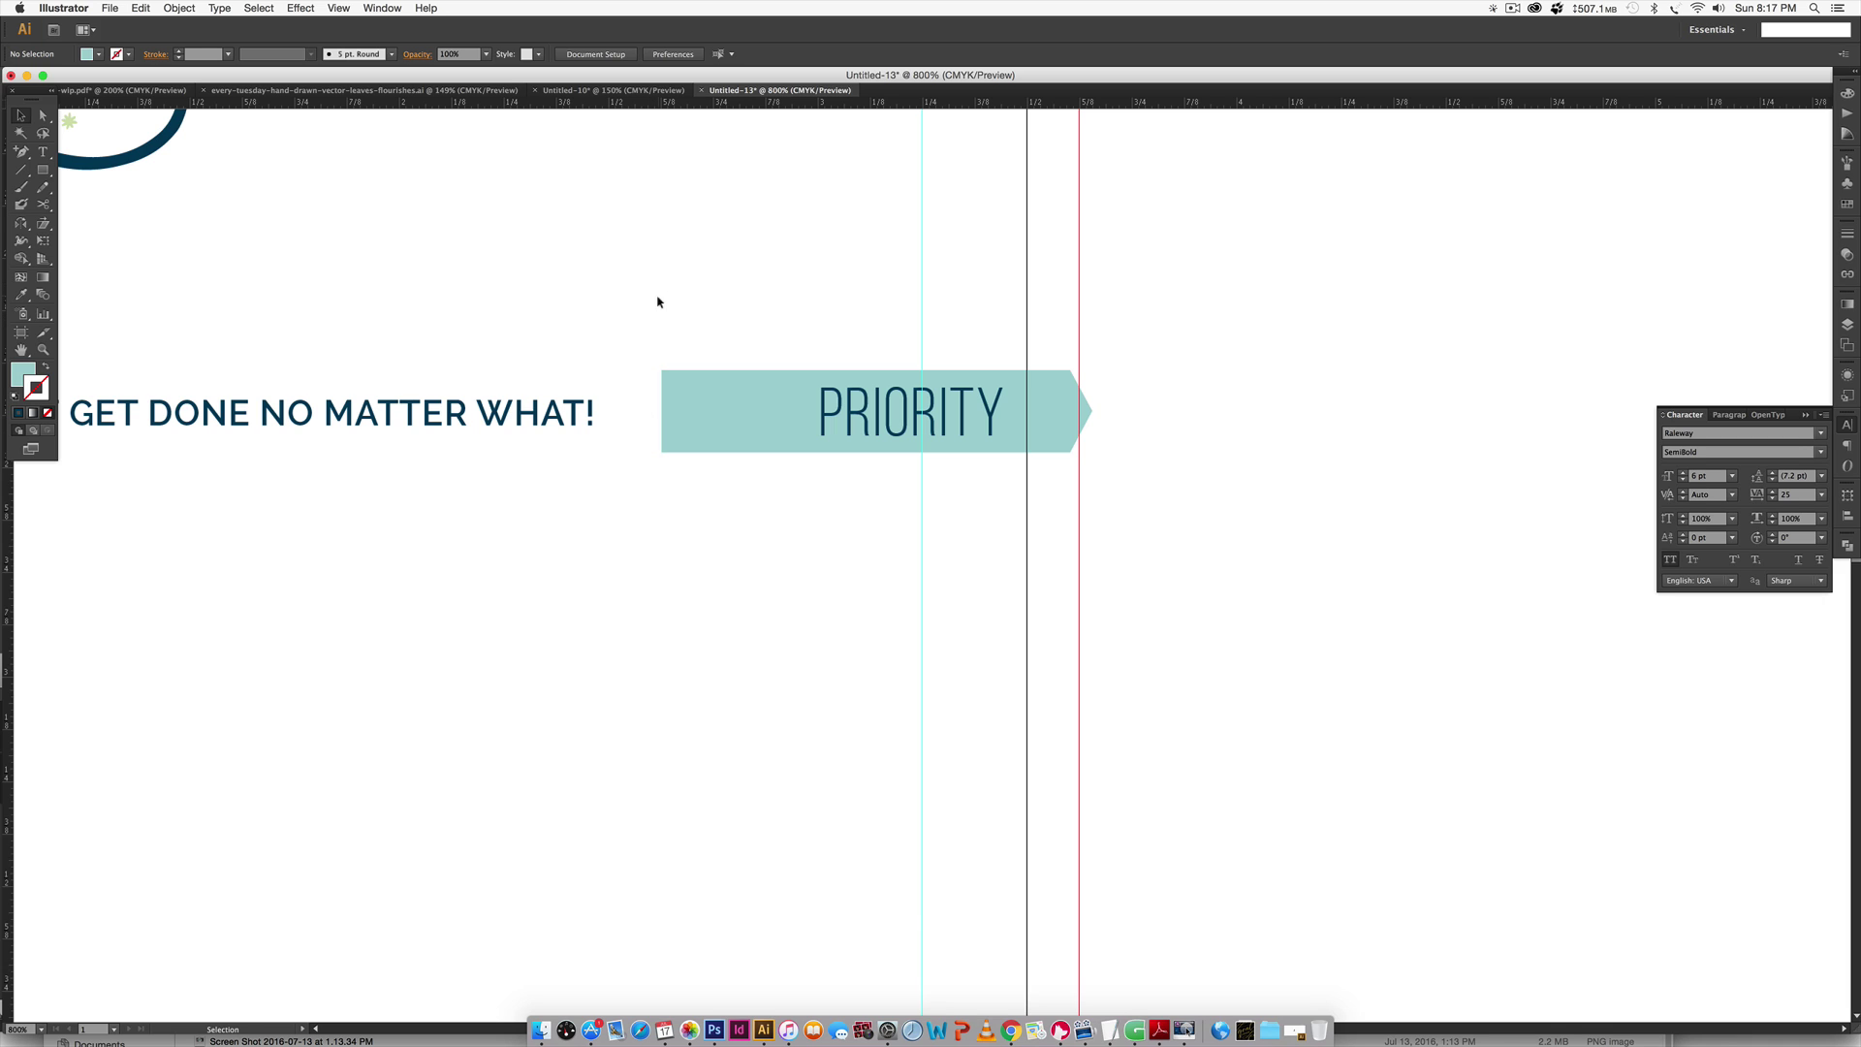
pyautogui.press('a')
pyautogui.moveTo(634, 290); pyautogui.dragTo(690, 609)
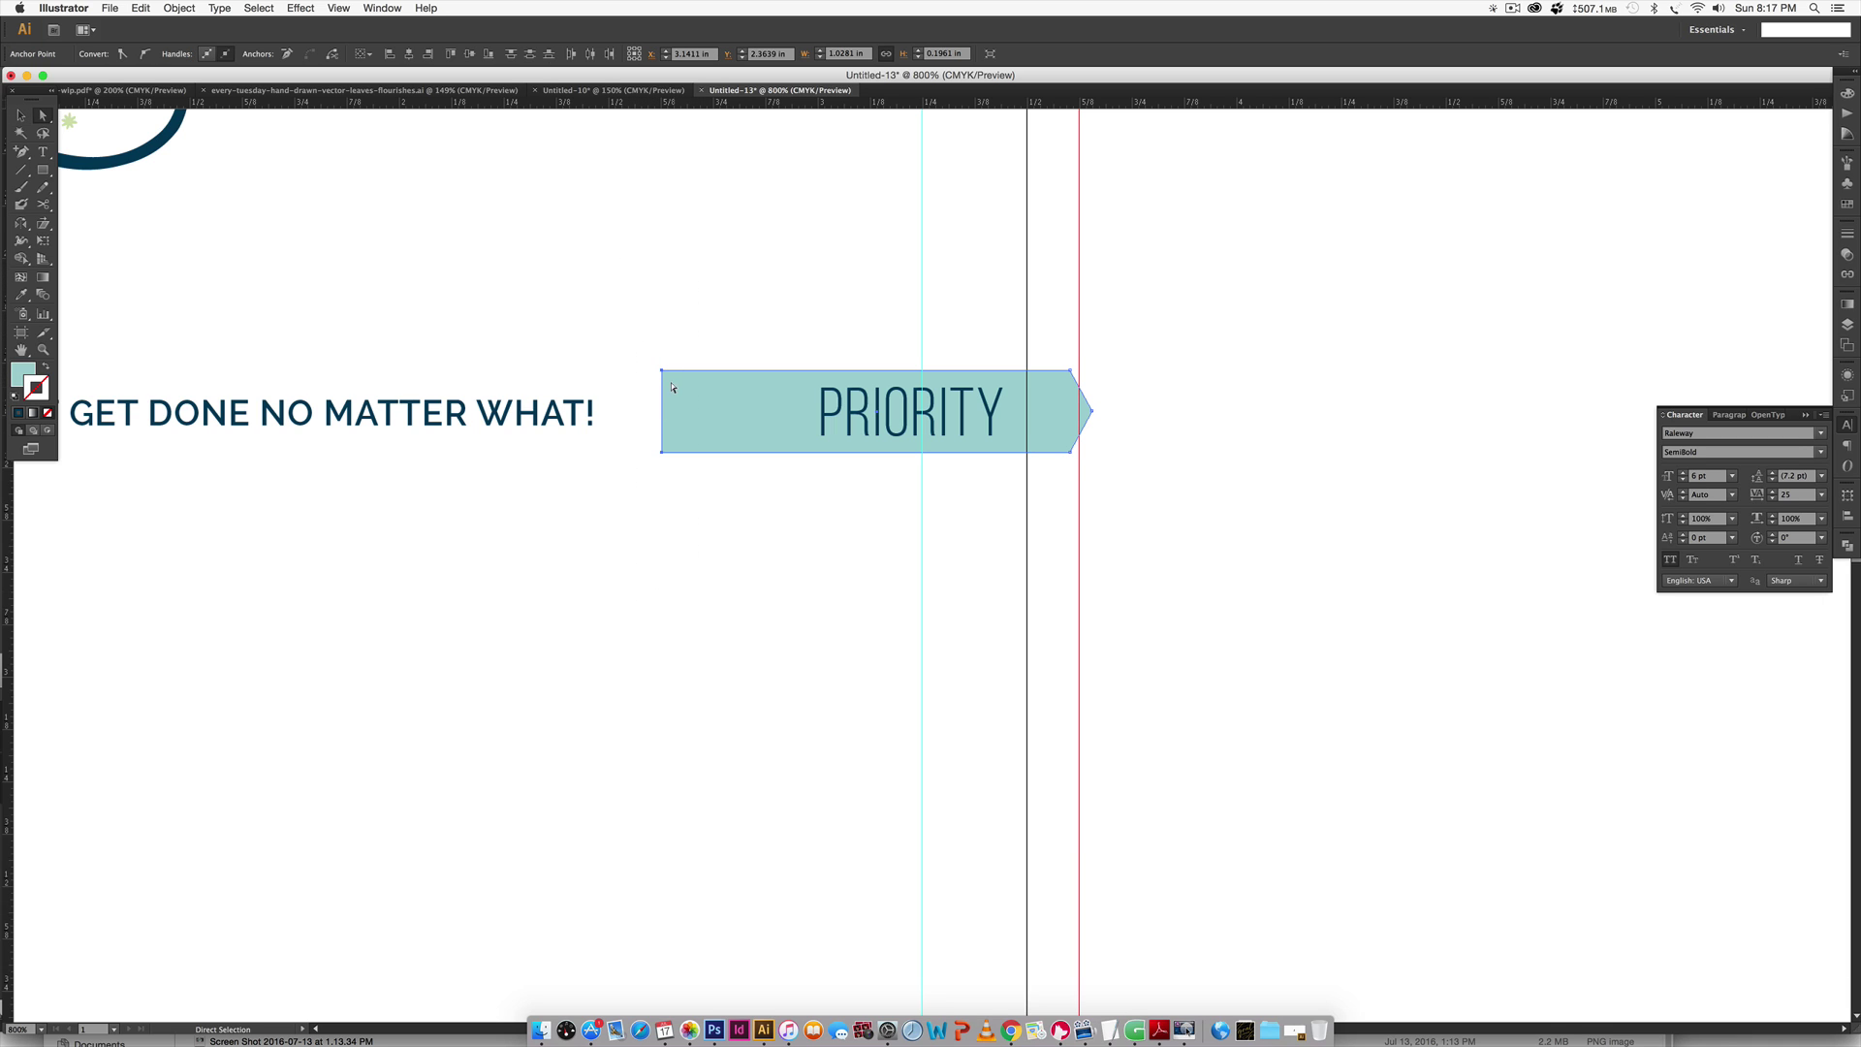
pyautogui.press('Right')
pyautogui.press('Right')
pyautogui.press('Right')
pyautogui.press('Right')
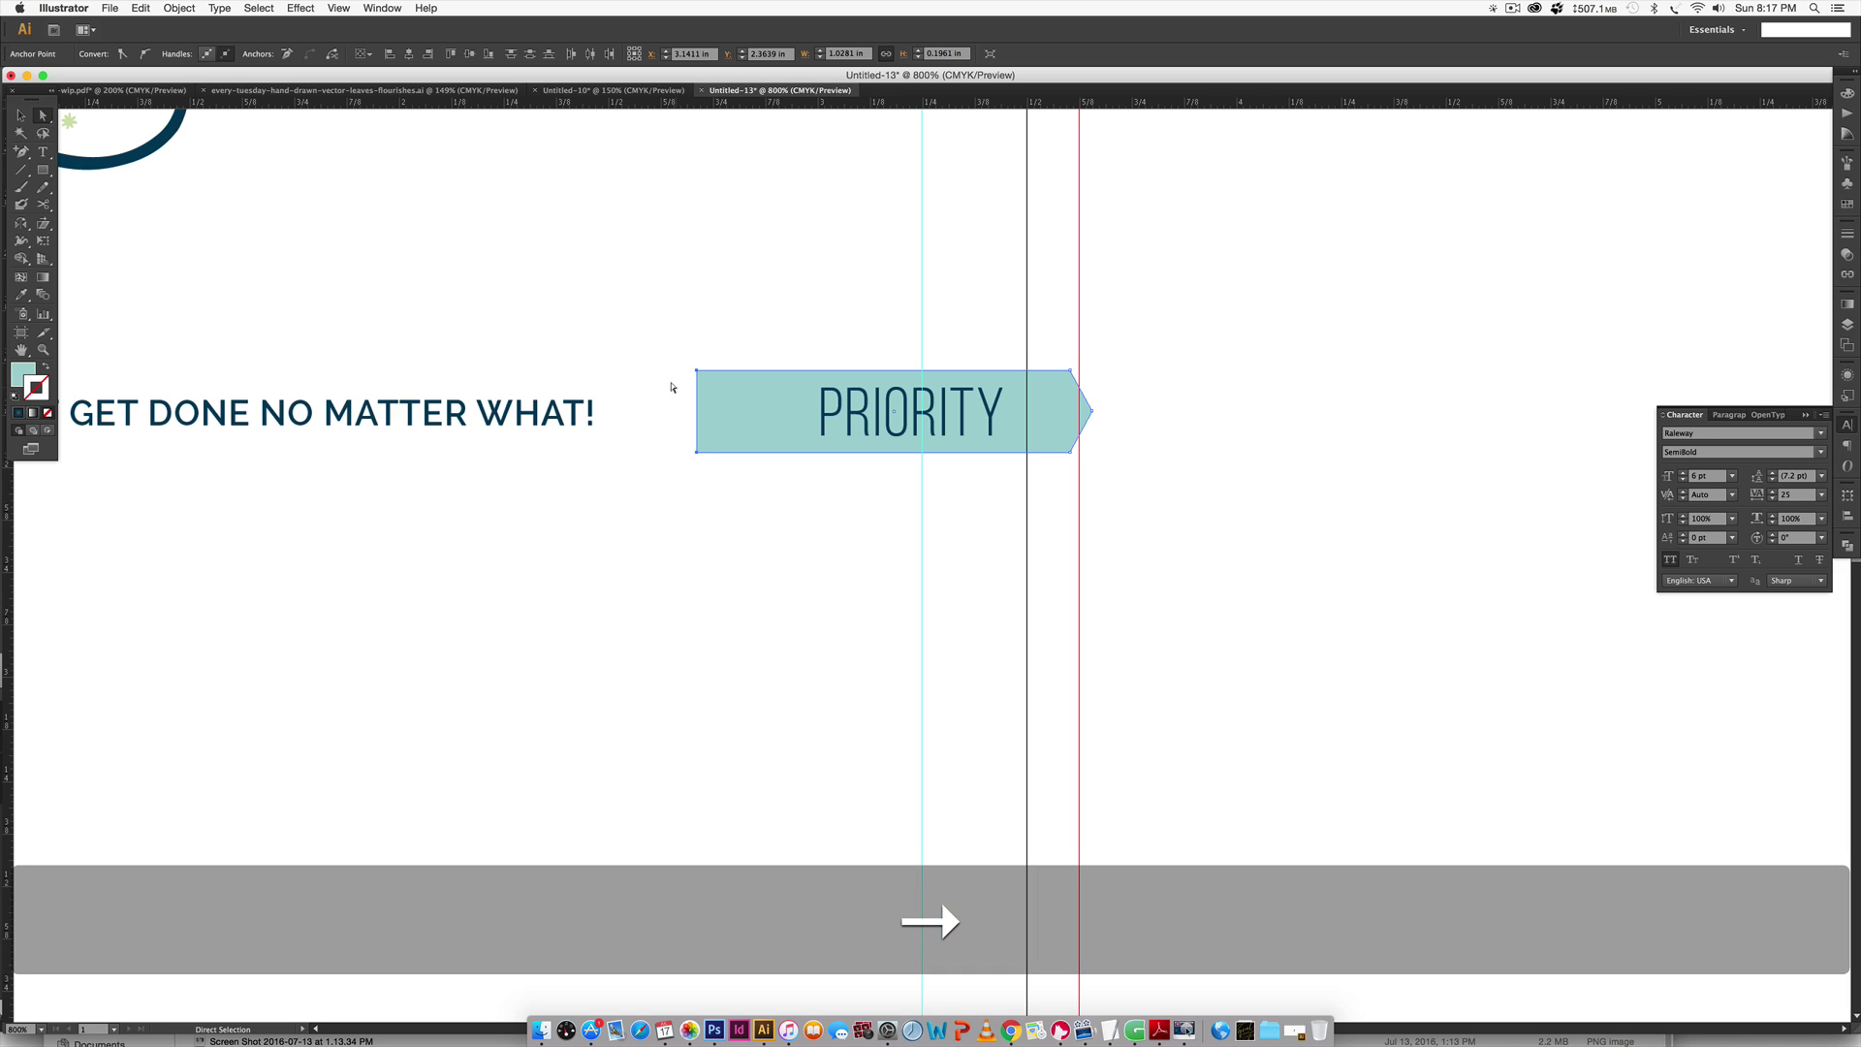
pyautogui.press('Right')
pyautogui.press('Right')
pyautogui.press('Right')
pyautogui.press('Right')
pyautogui.press('Right')
pyautogui.press('Right')
pyautogui.press('Right')
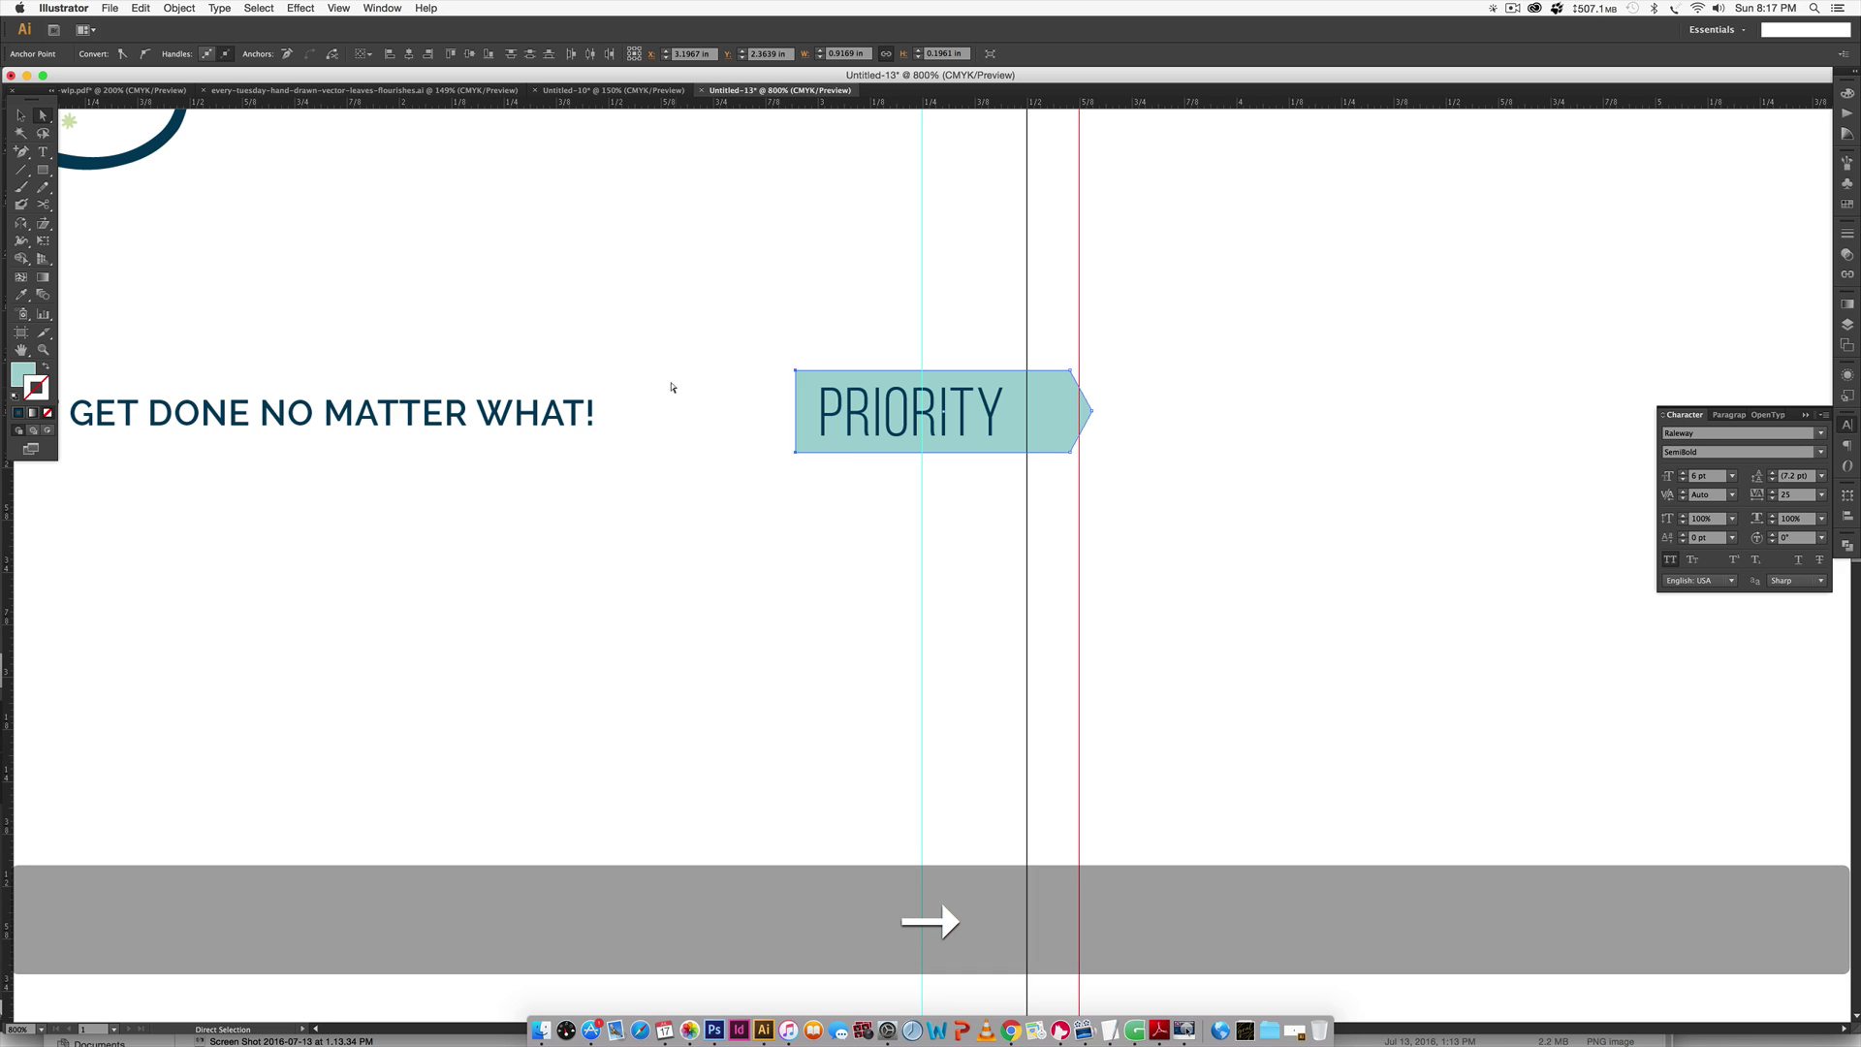
pyautogui.press('Right')
# Change the duplicate banner's text to DONE?
pyautogui.click(20, 114)
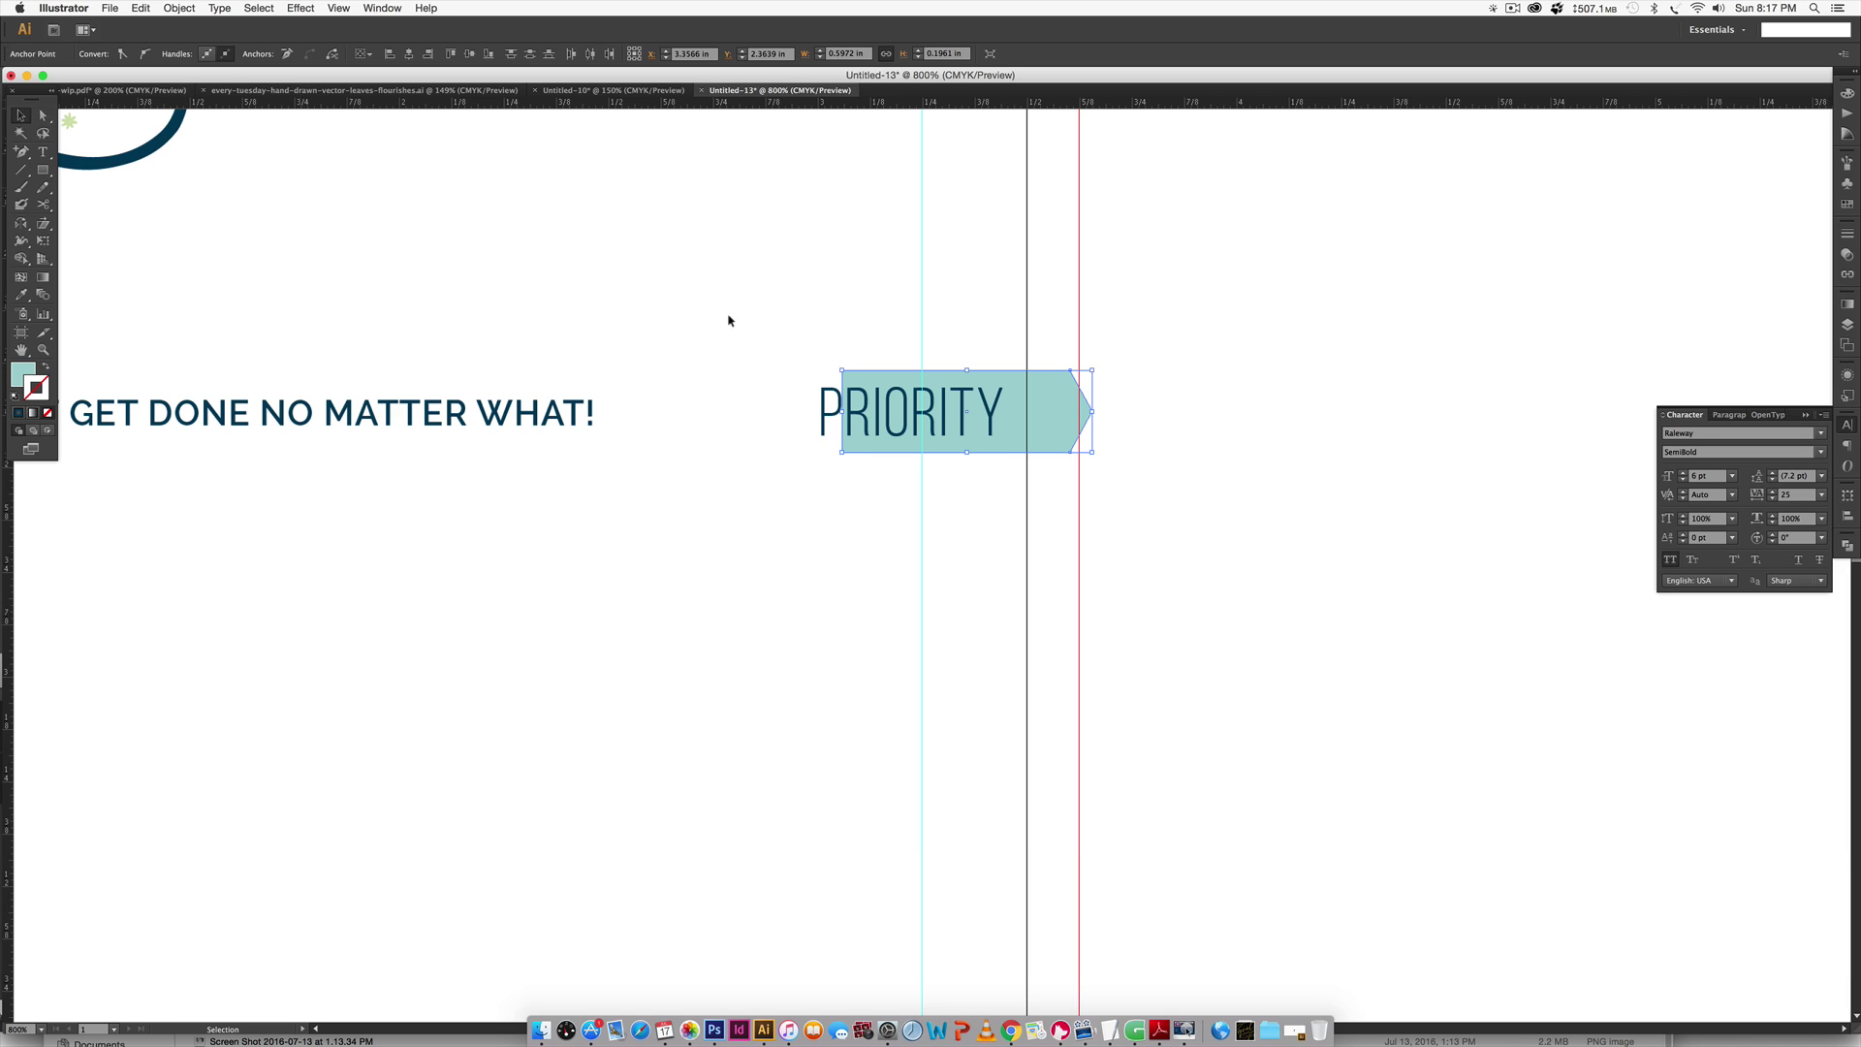
pyautogui.doubleClick(960, 412)
pyautogui.doubleClick(822, 415)
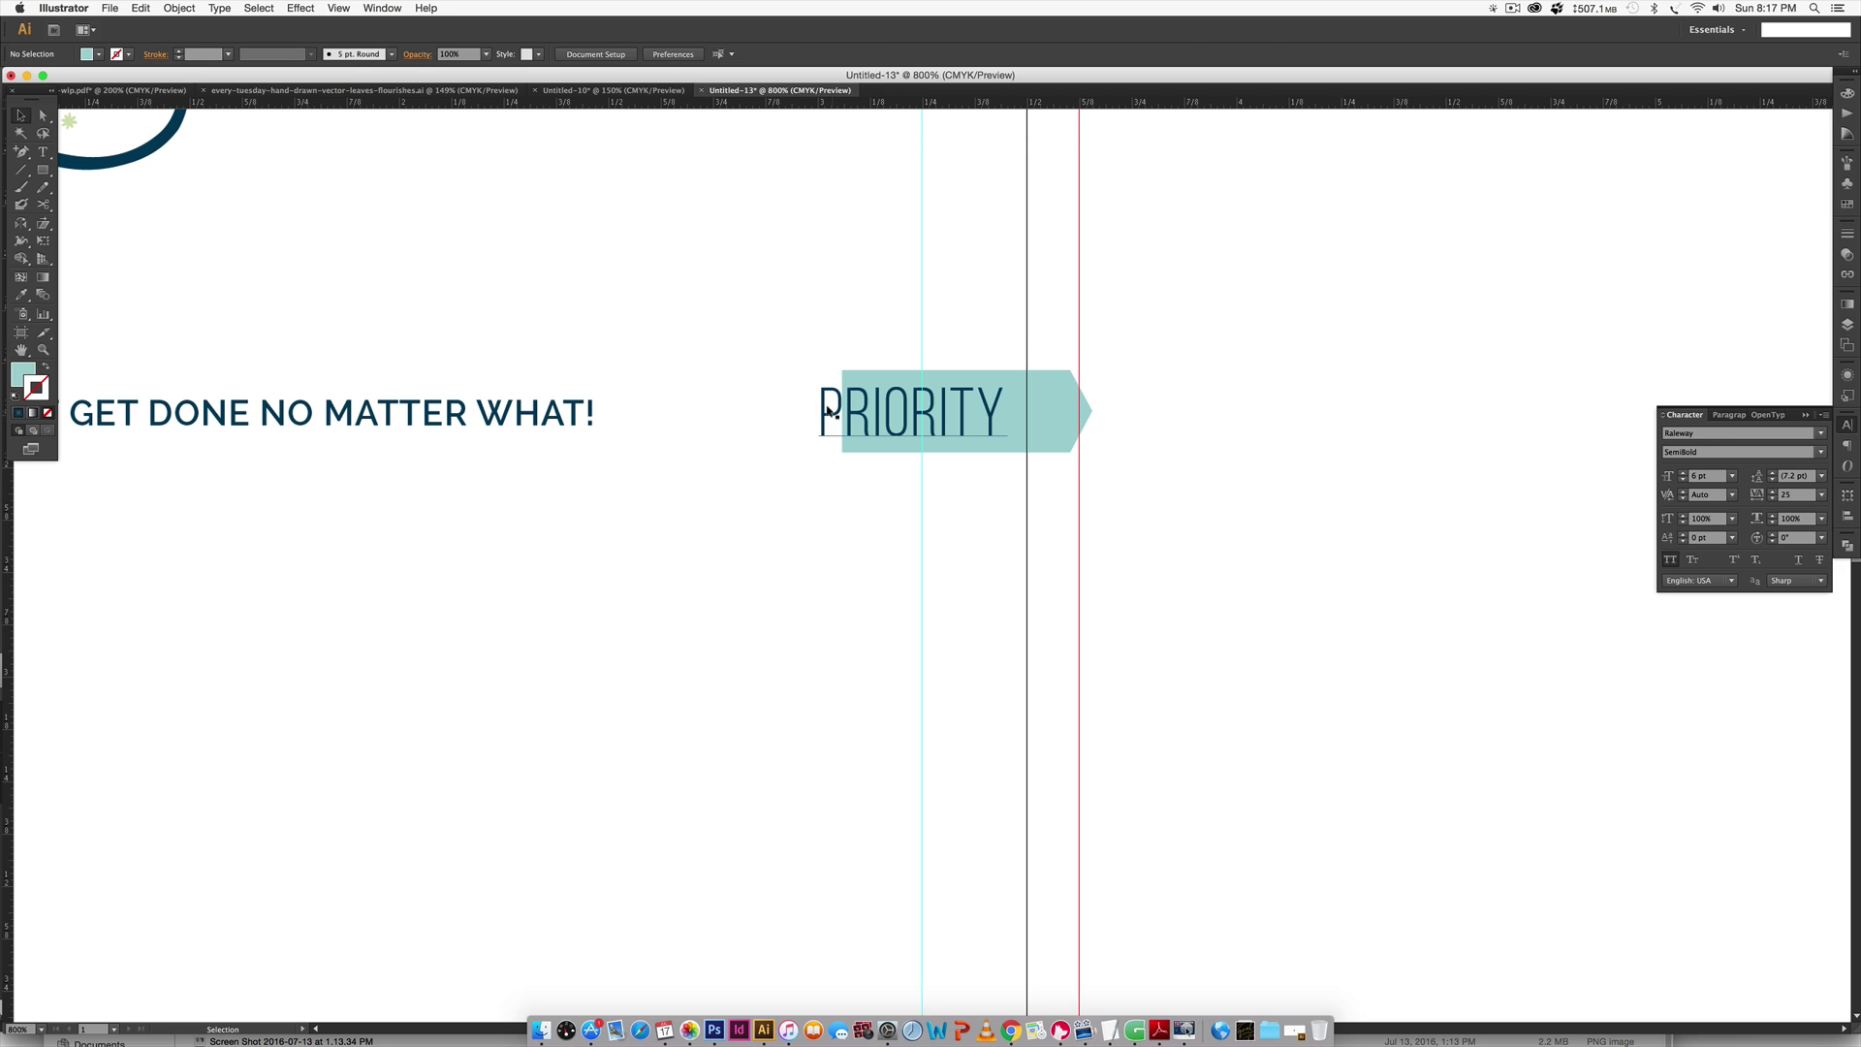
pyautogui.write('DONE?')
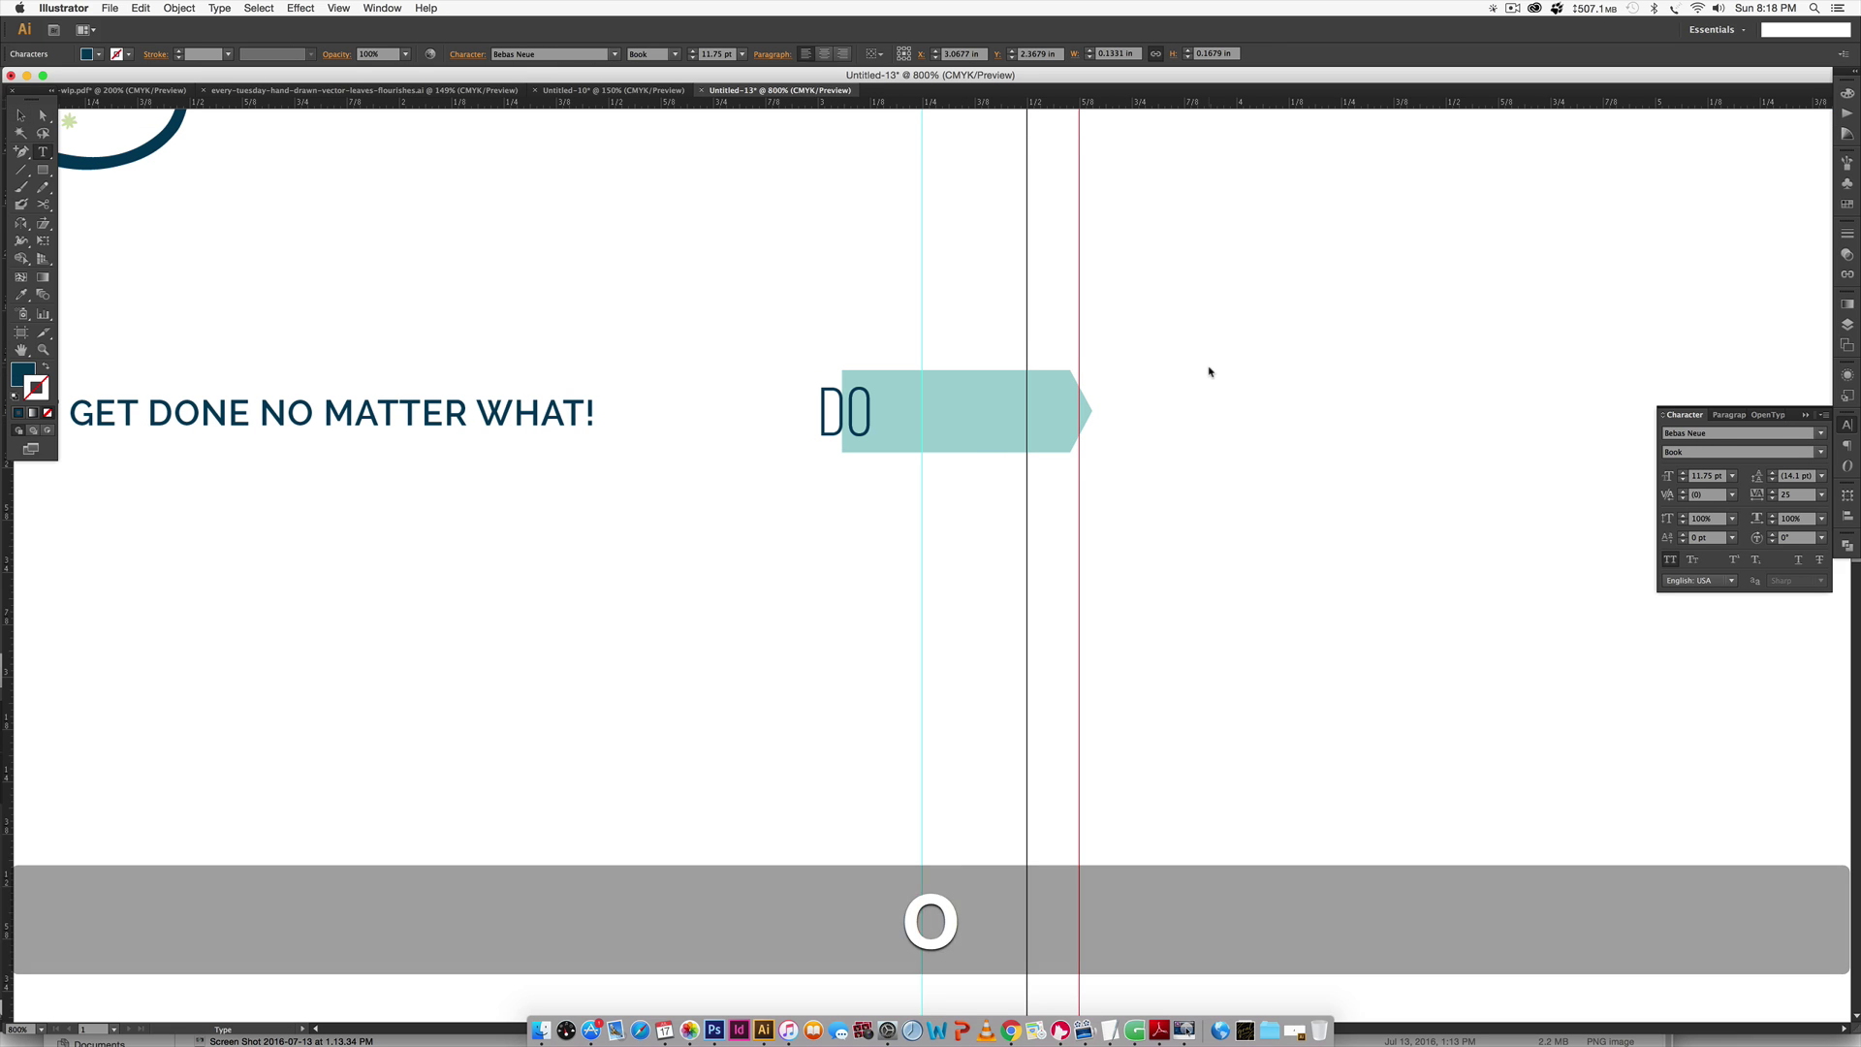
pyautogui.click(20, 114)
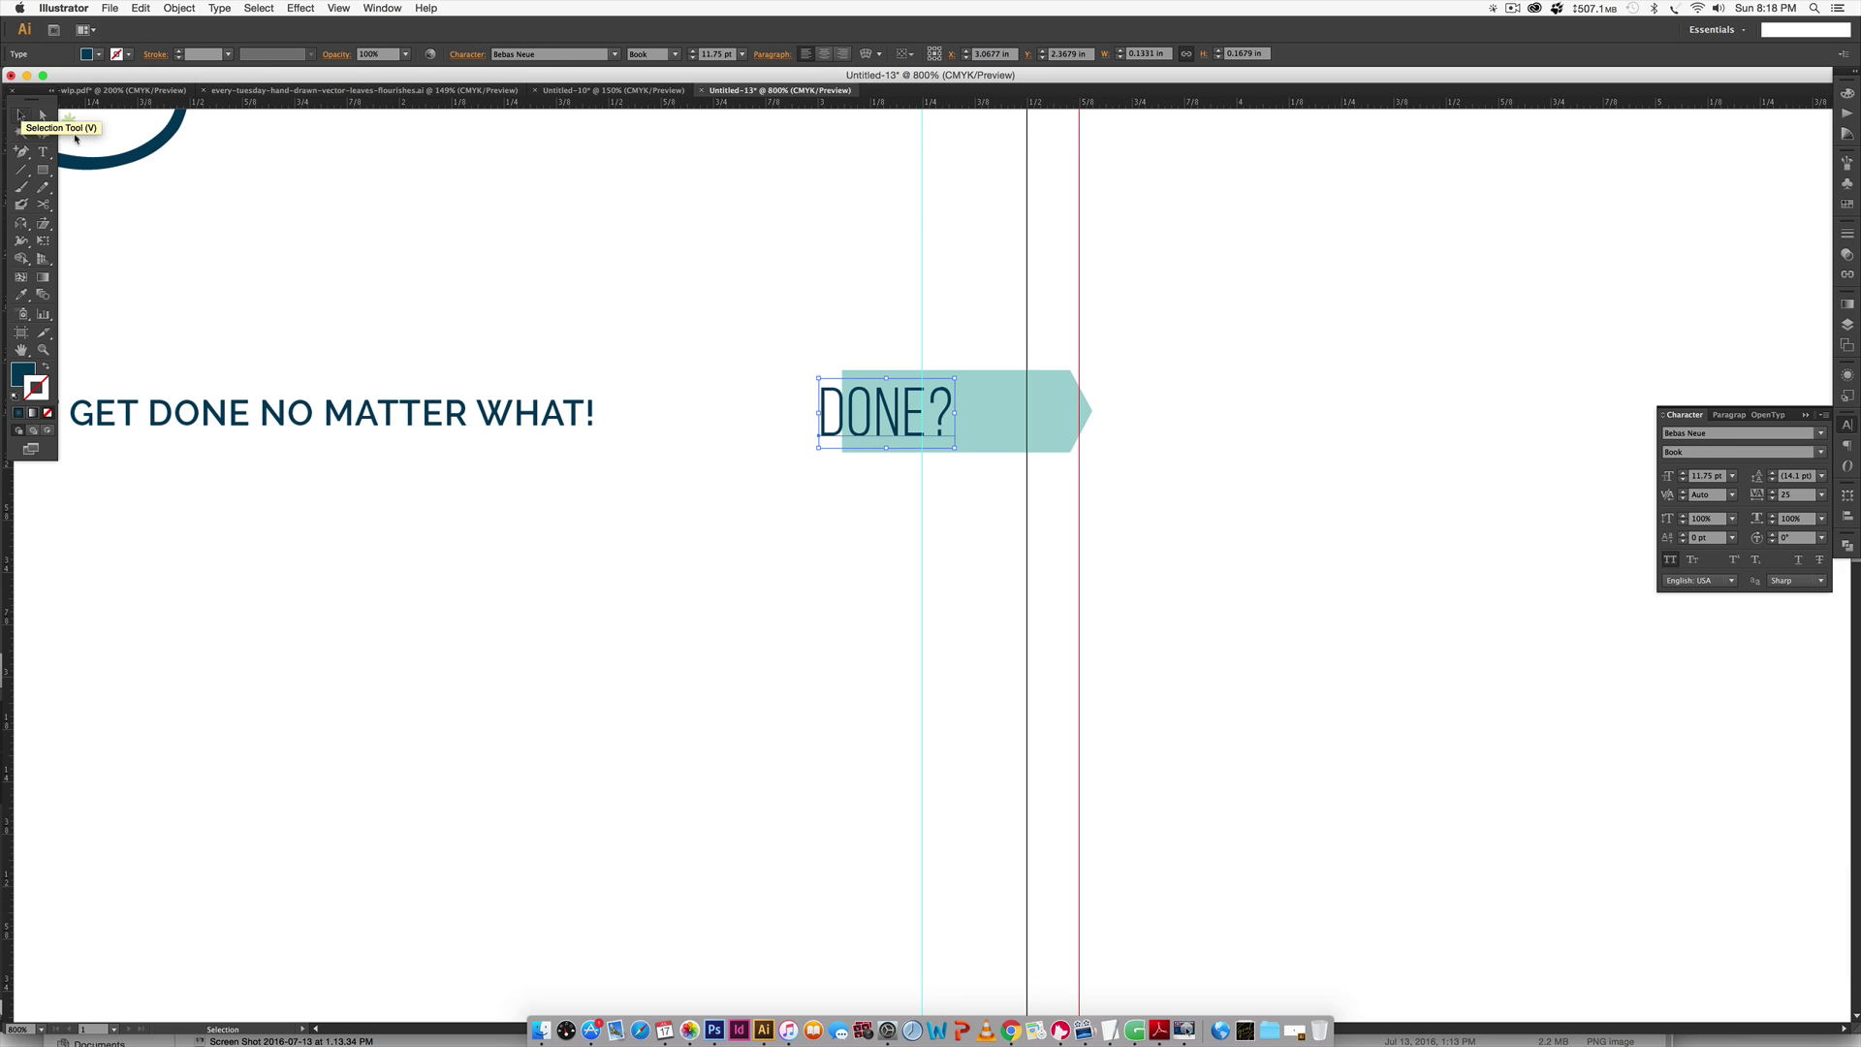
# Place the DONE? text on its banner and move both so the banner's tip meets the right margin guide.
pyautogui.moveTo(824, 434); pyautogui.dragTo(911, 434)
pyautogui.moveTo(951, 307); pyautogui.dragTo(819, 414)
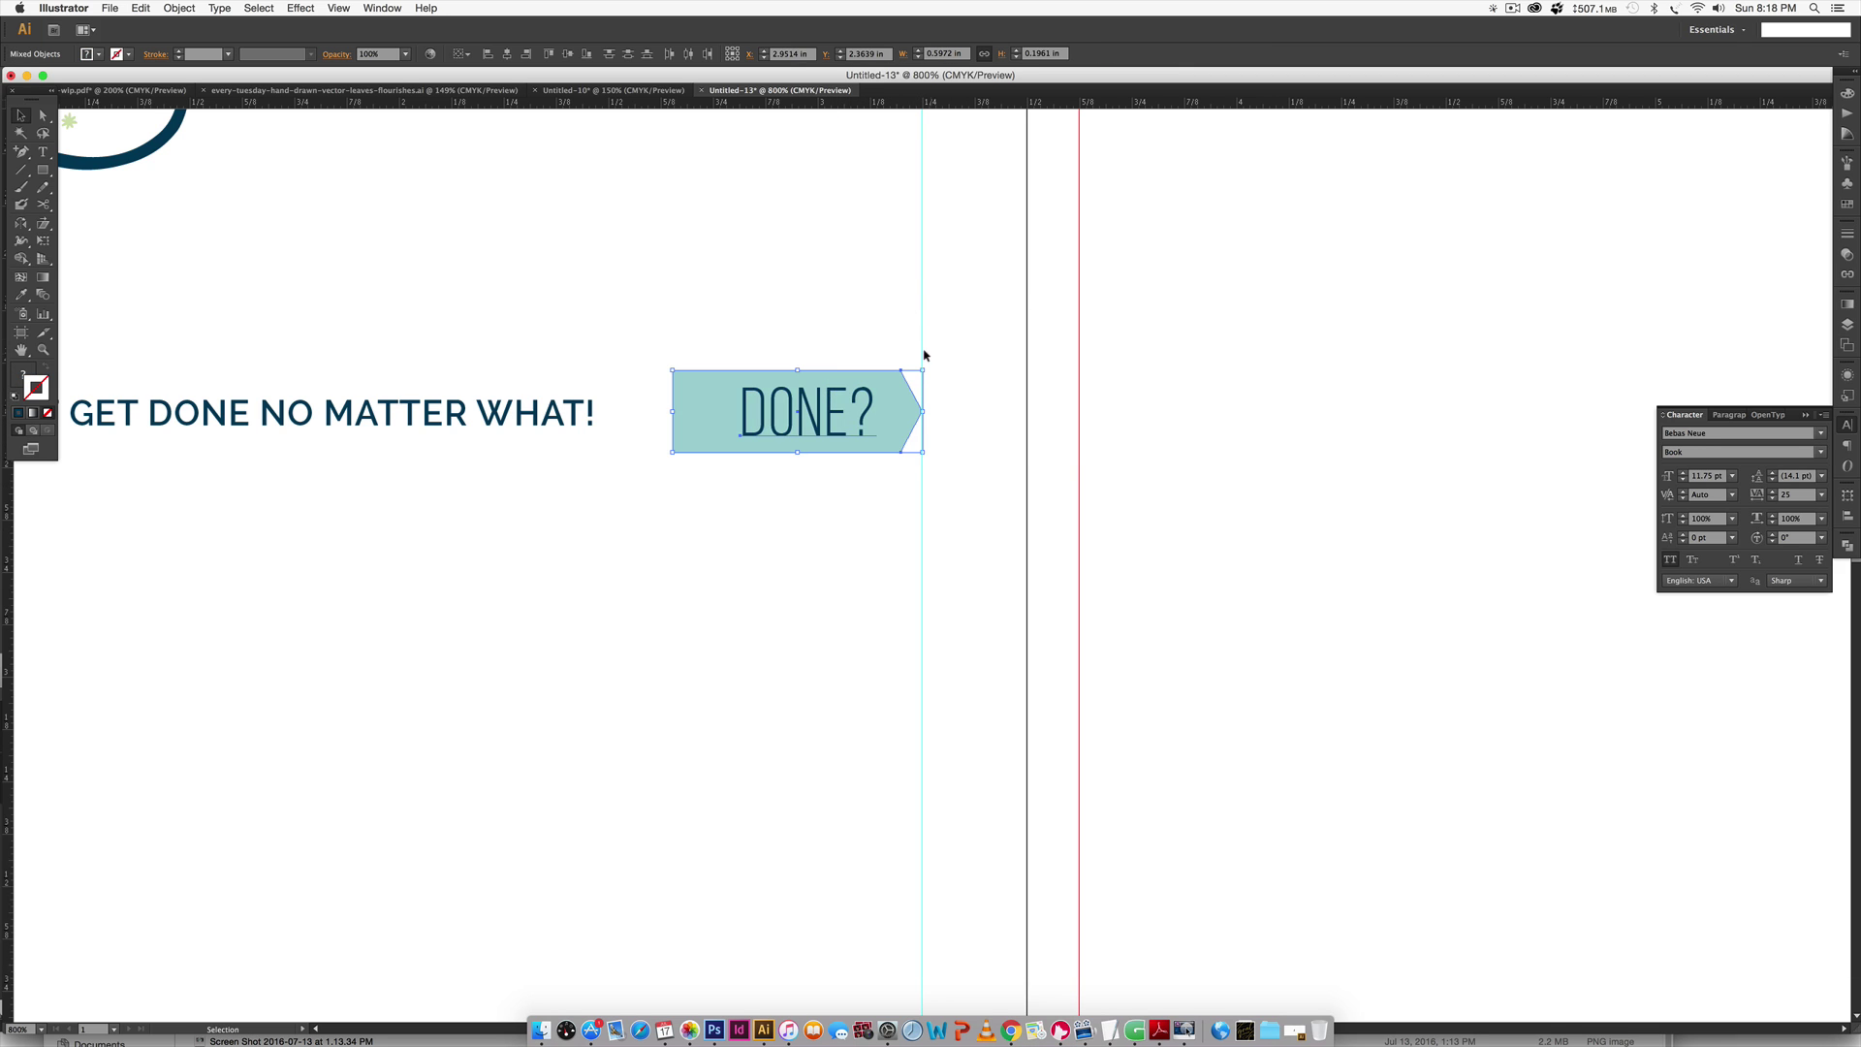
pyautogui.click(636, 539)
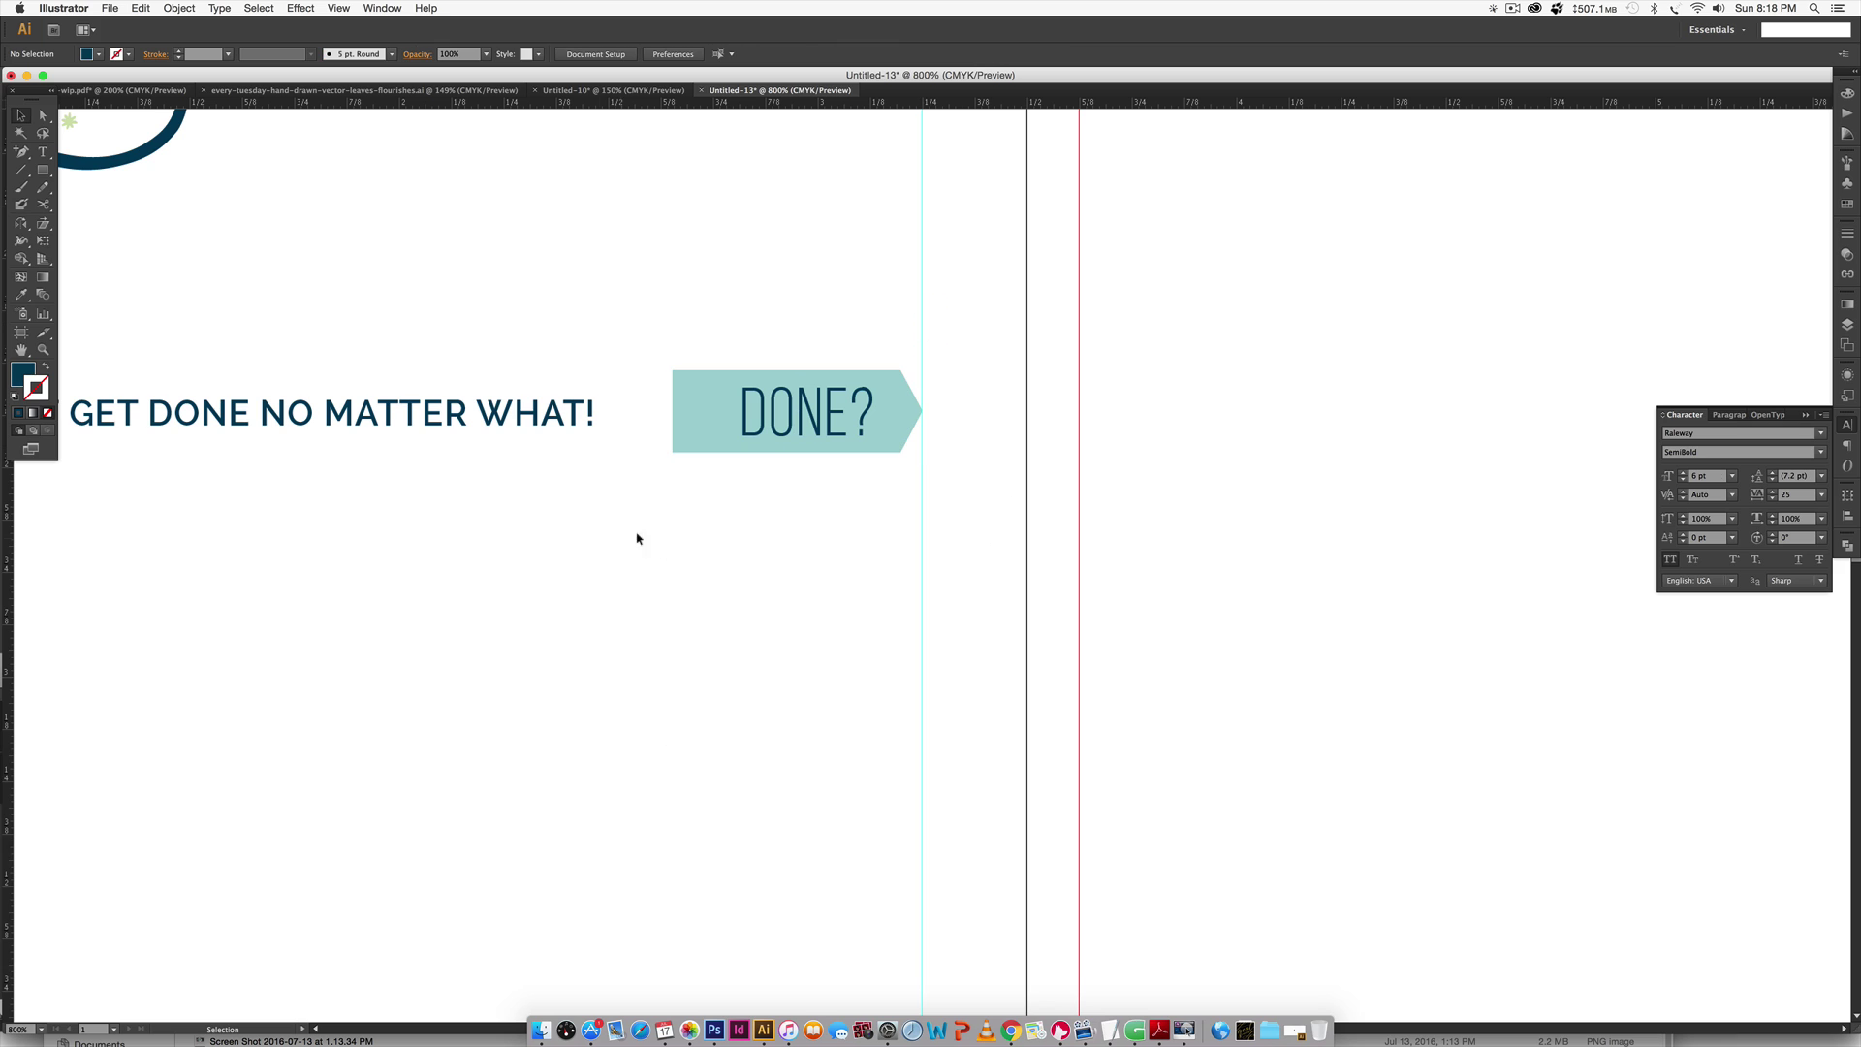
pyautogui.click(819, 432)
pyautogui.press('Right')
pyautogui.click(977, 511)
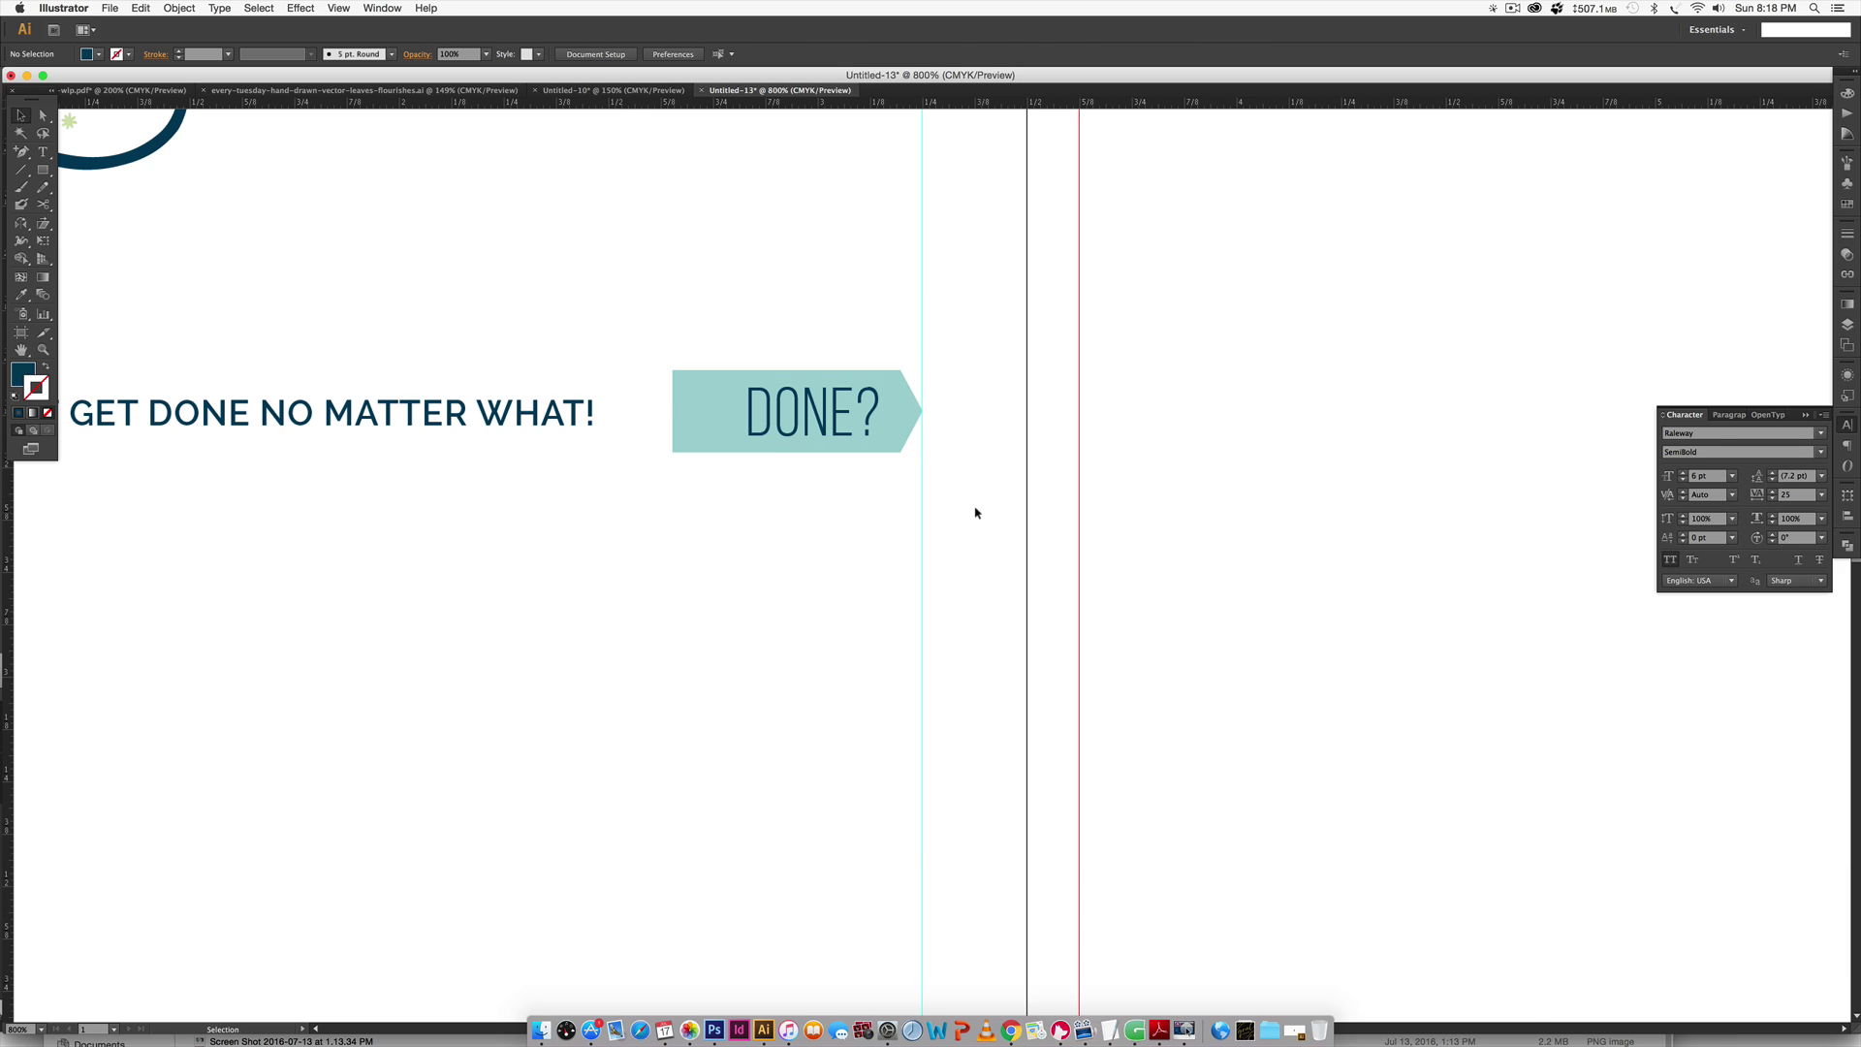
# Shorten the DONE? banner to about 0.47 in wide by moving its two left anchor points closer to the text.
pyautogui.hscroll(-5, 977, 511)
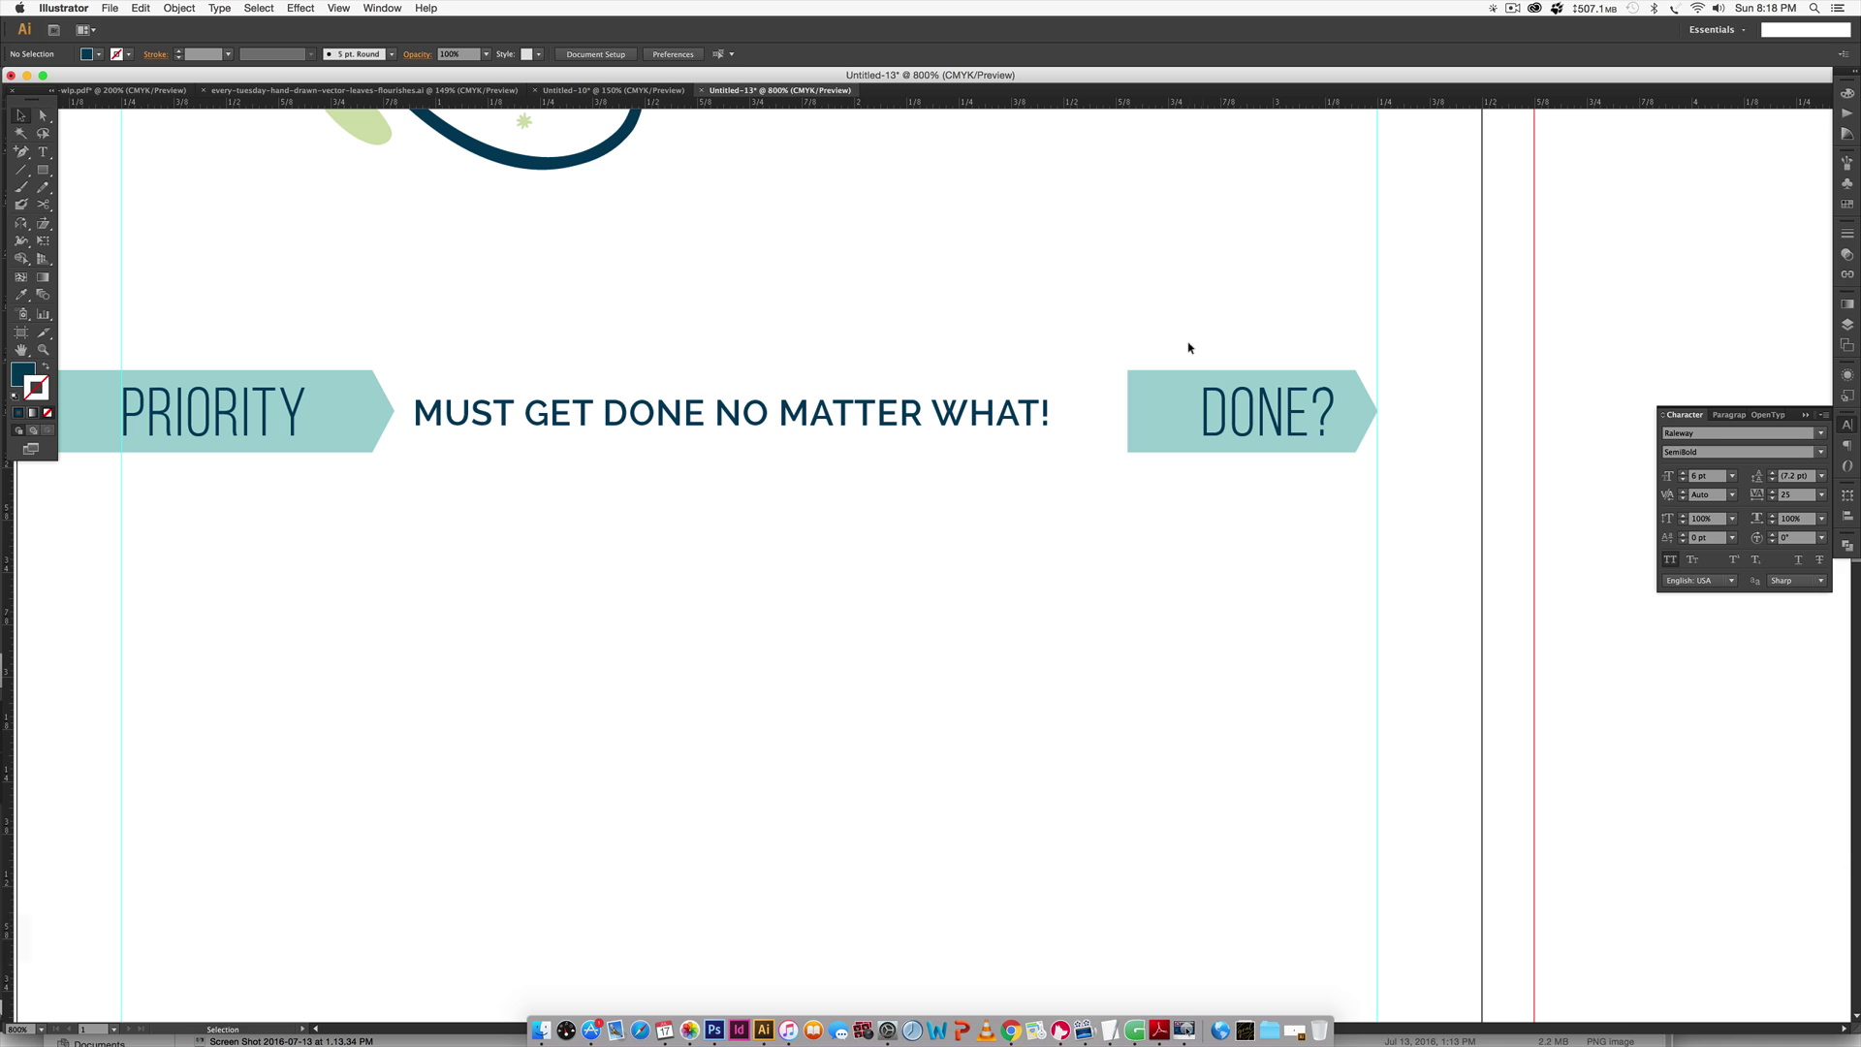
pyautogui.press('a')
pyautogui.moveTo(1125, 343); pyautogui.dragTo(1132, 500)
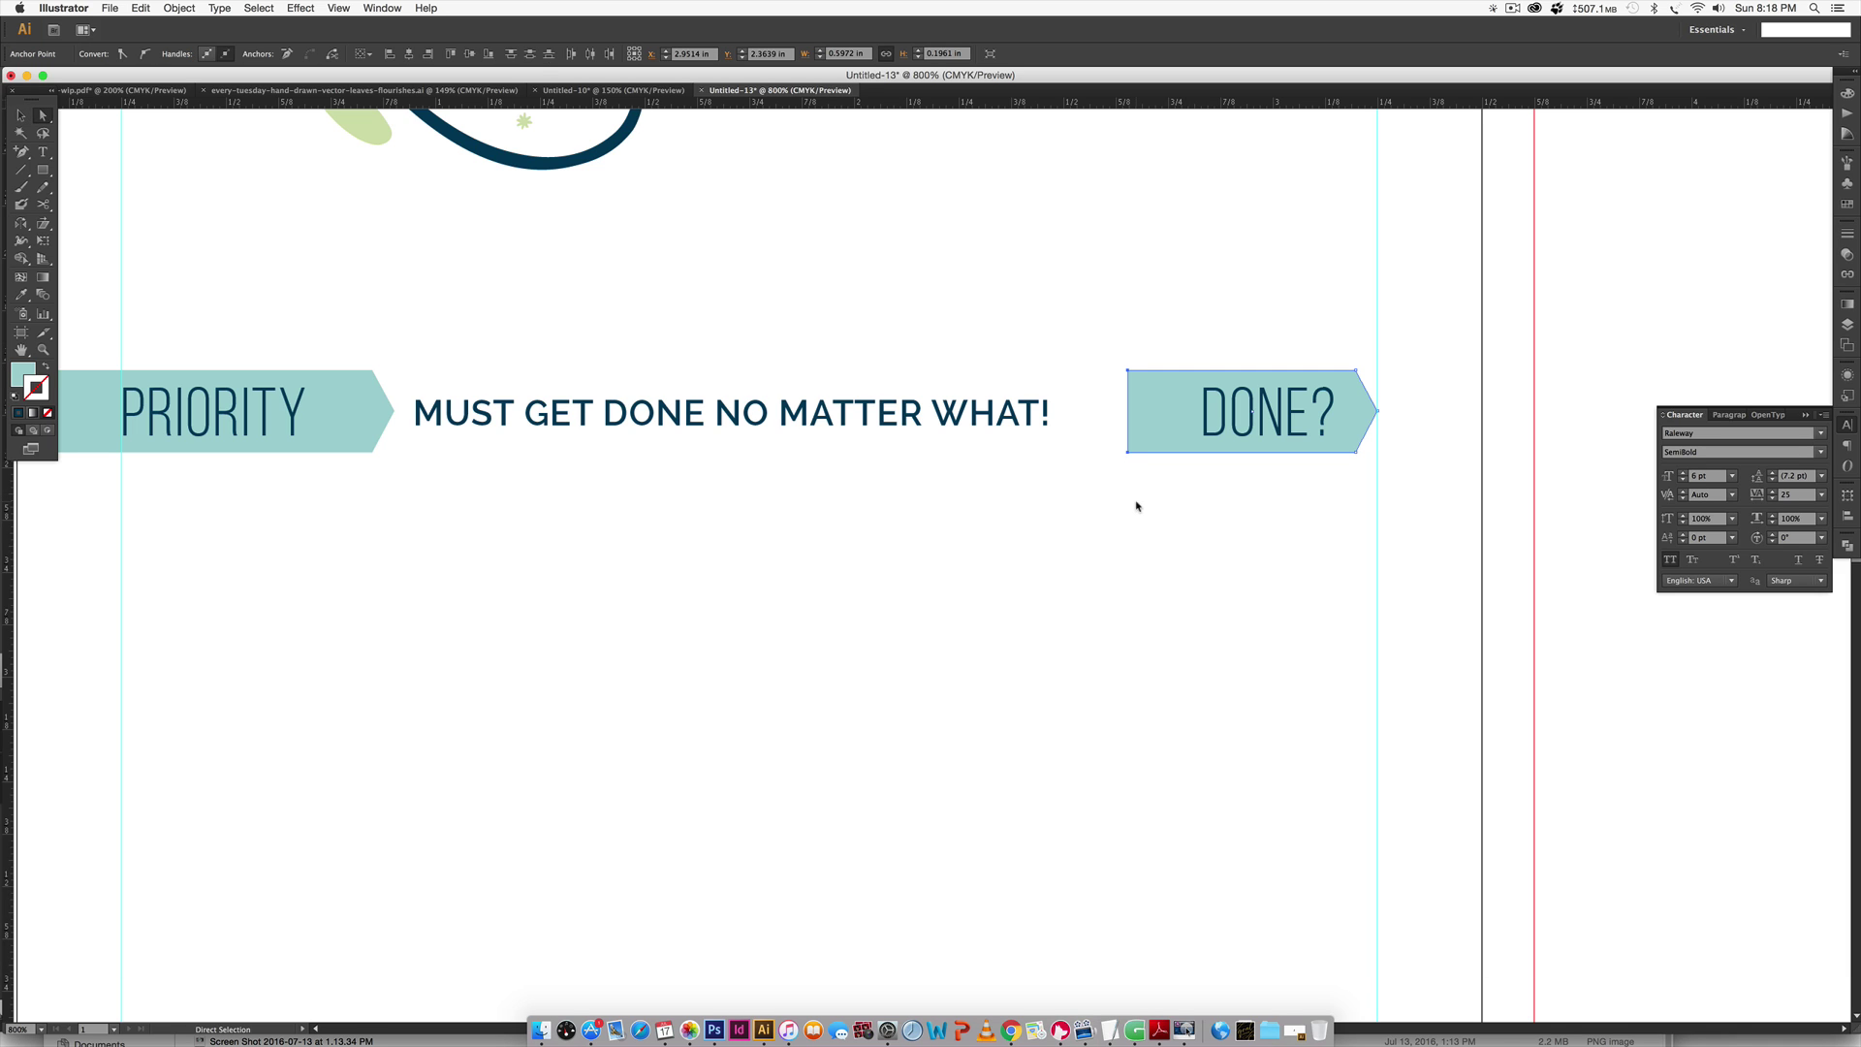
pyautogui.press('Right')
pyautogui.press('Right')
pyautogui.press('Right')
pyautogui.press('Right')
pyautogui.press('Right')
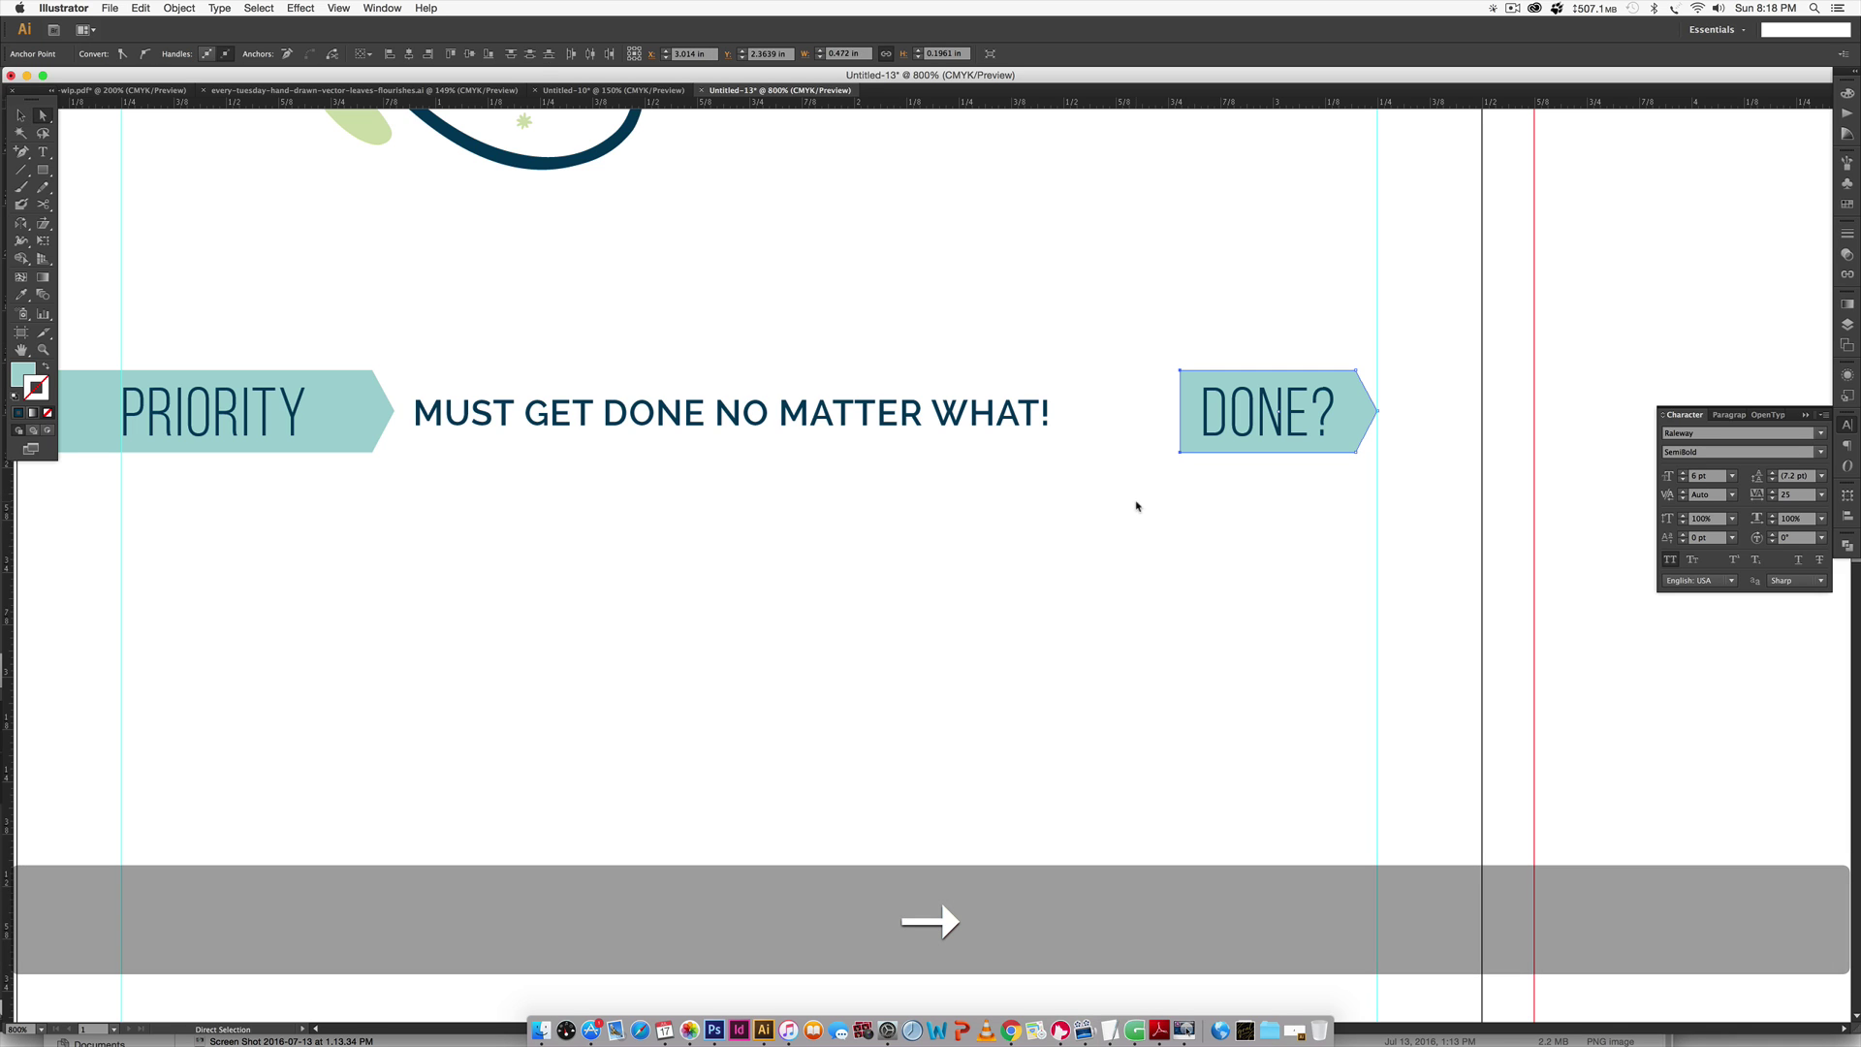
pyautogui.click(1433, 620)
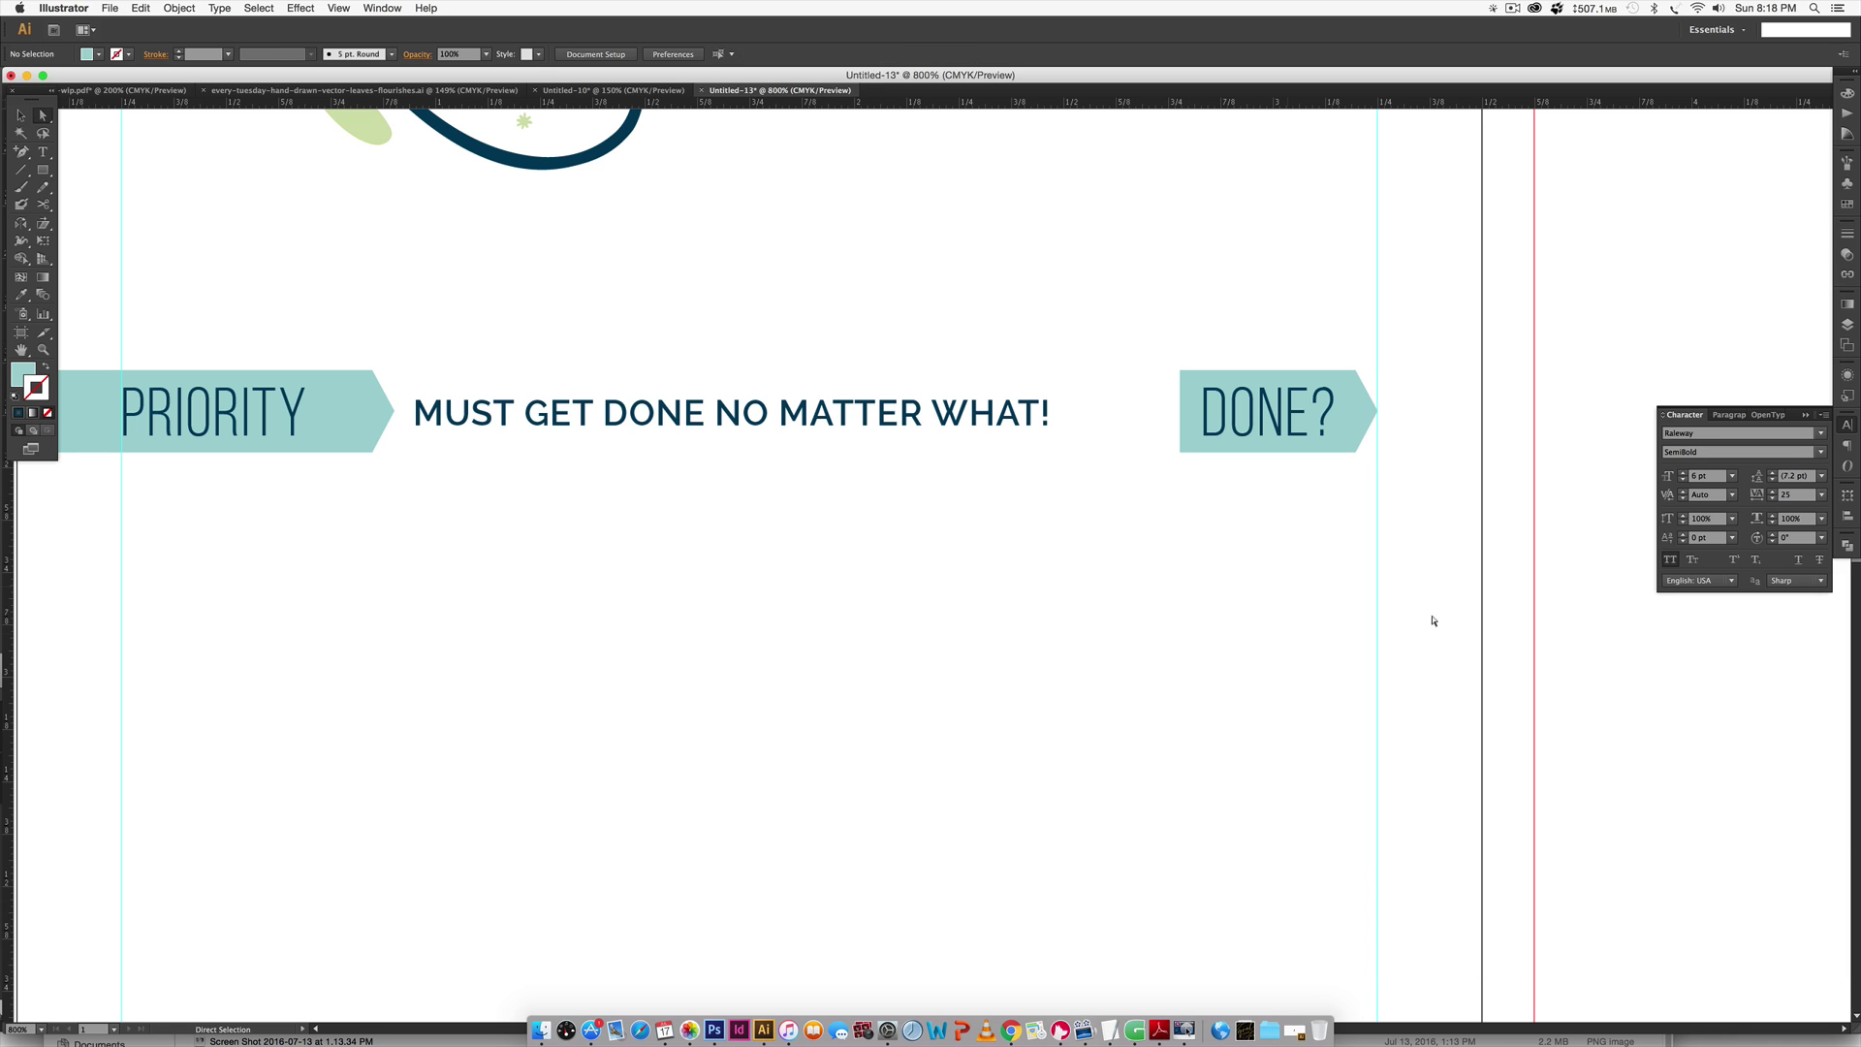
# Nudge the DONE? text slightly right on its banner.
pyautogui.press('v')
pyautogui.click(1323, 412)
pyautogui.press('Right')
pyautogui.click(1296, 681)
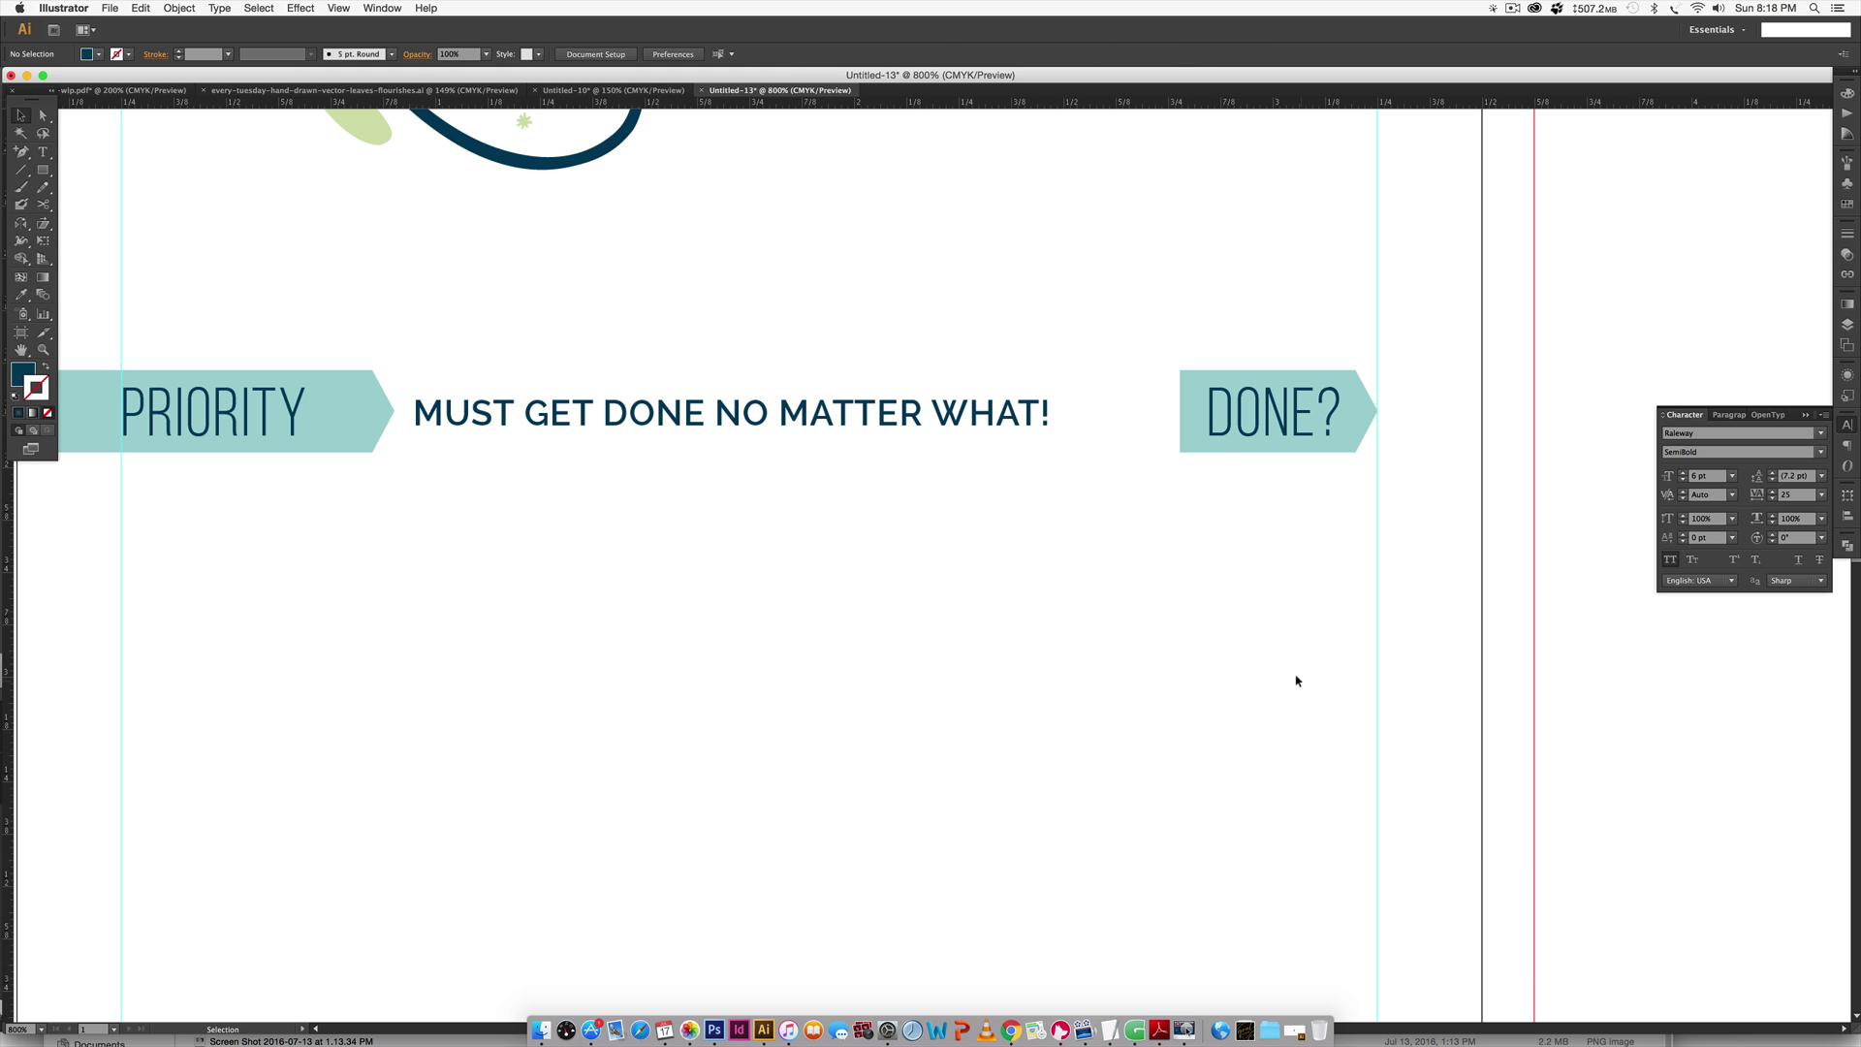
# Copy a date line to just below the PRIORITY banner, with its left end on the left margin guide.
pyautogui.press('super+minus')
pyautogui.press('super+minus')
pyautogui.press('space')
pyautogui.moveTo(1005, 682); pyautogui.dragTo(1086, 179)
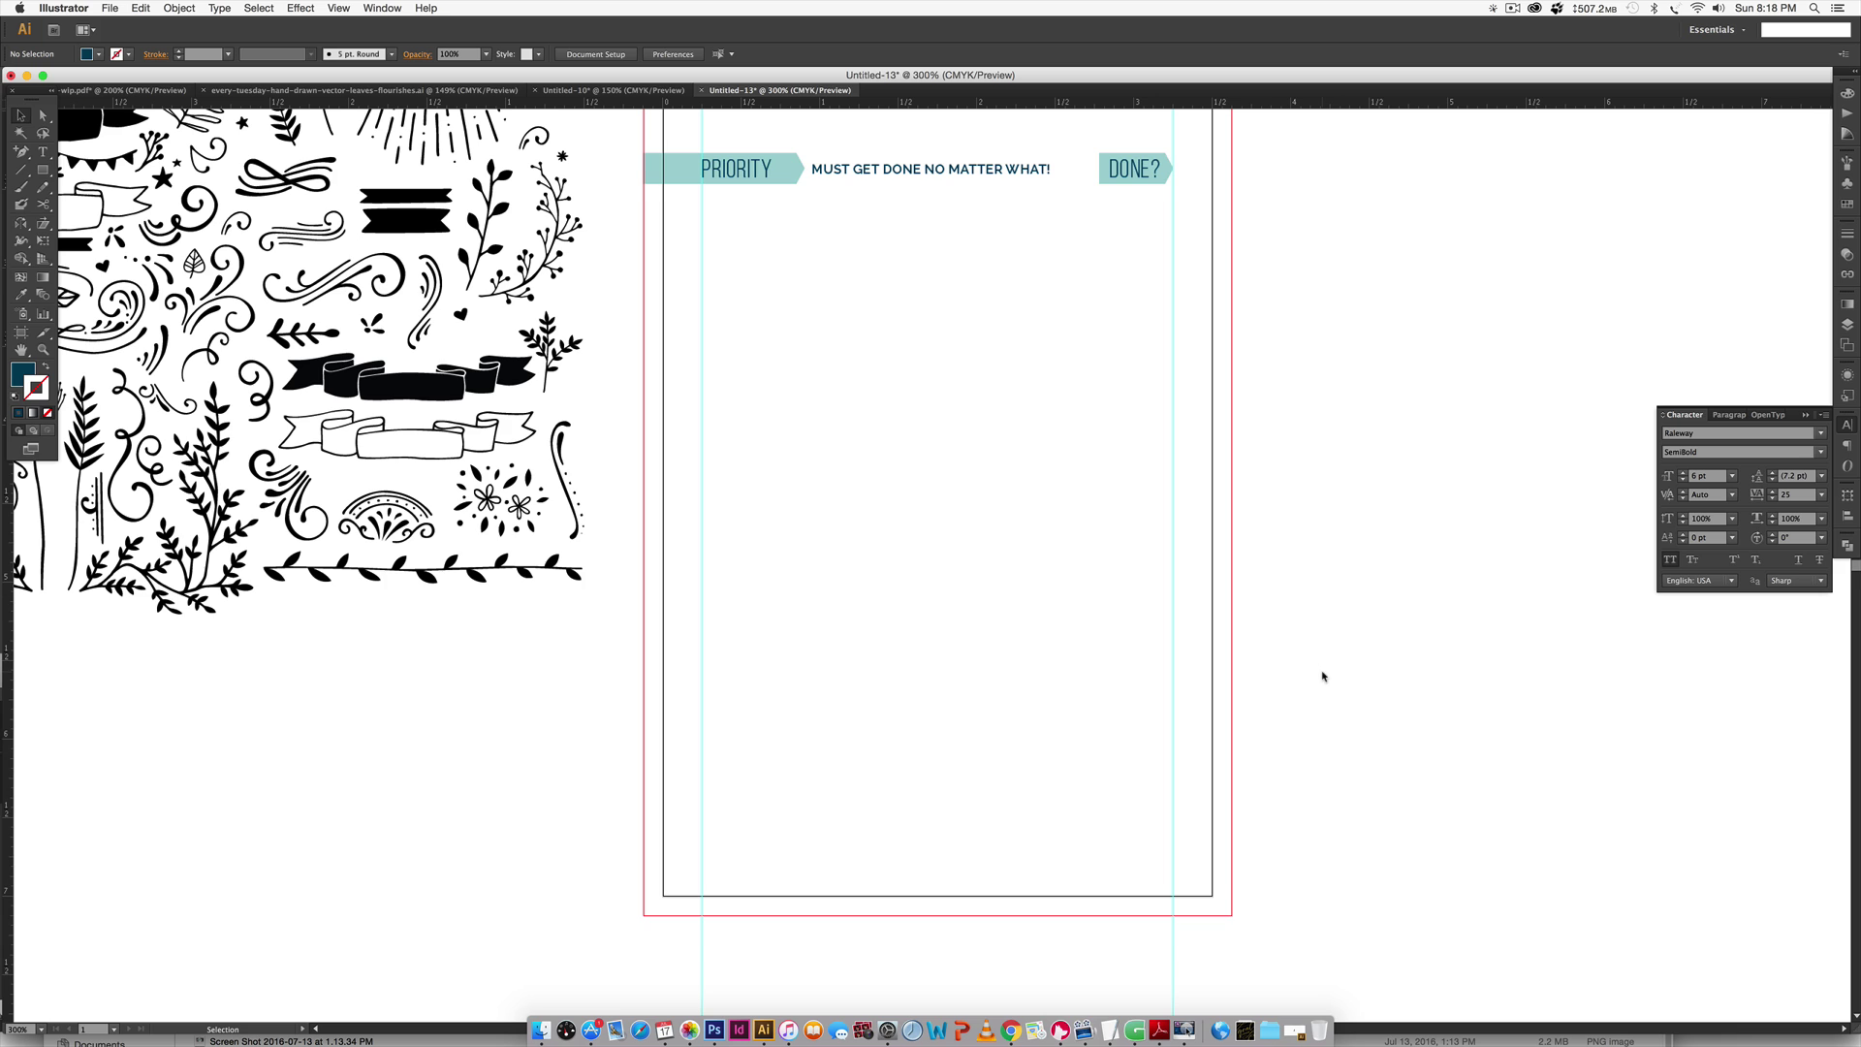
pyautogui.scroll(7, 1323, 676)
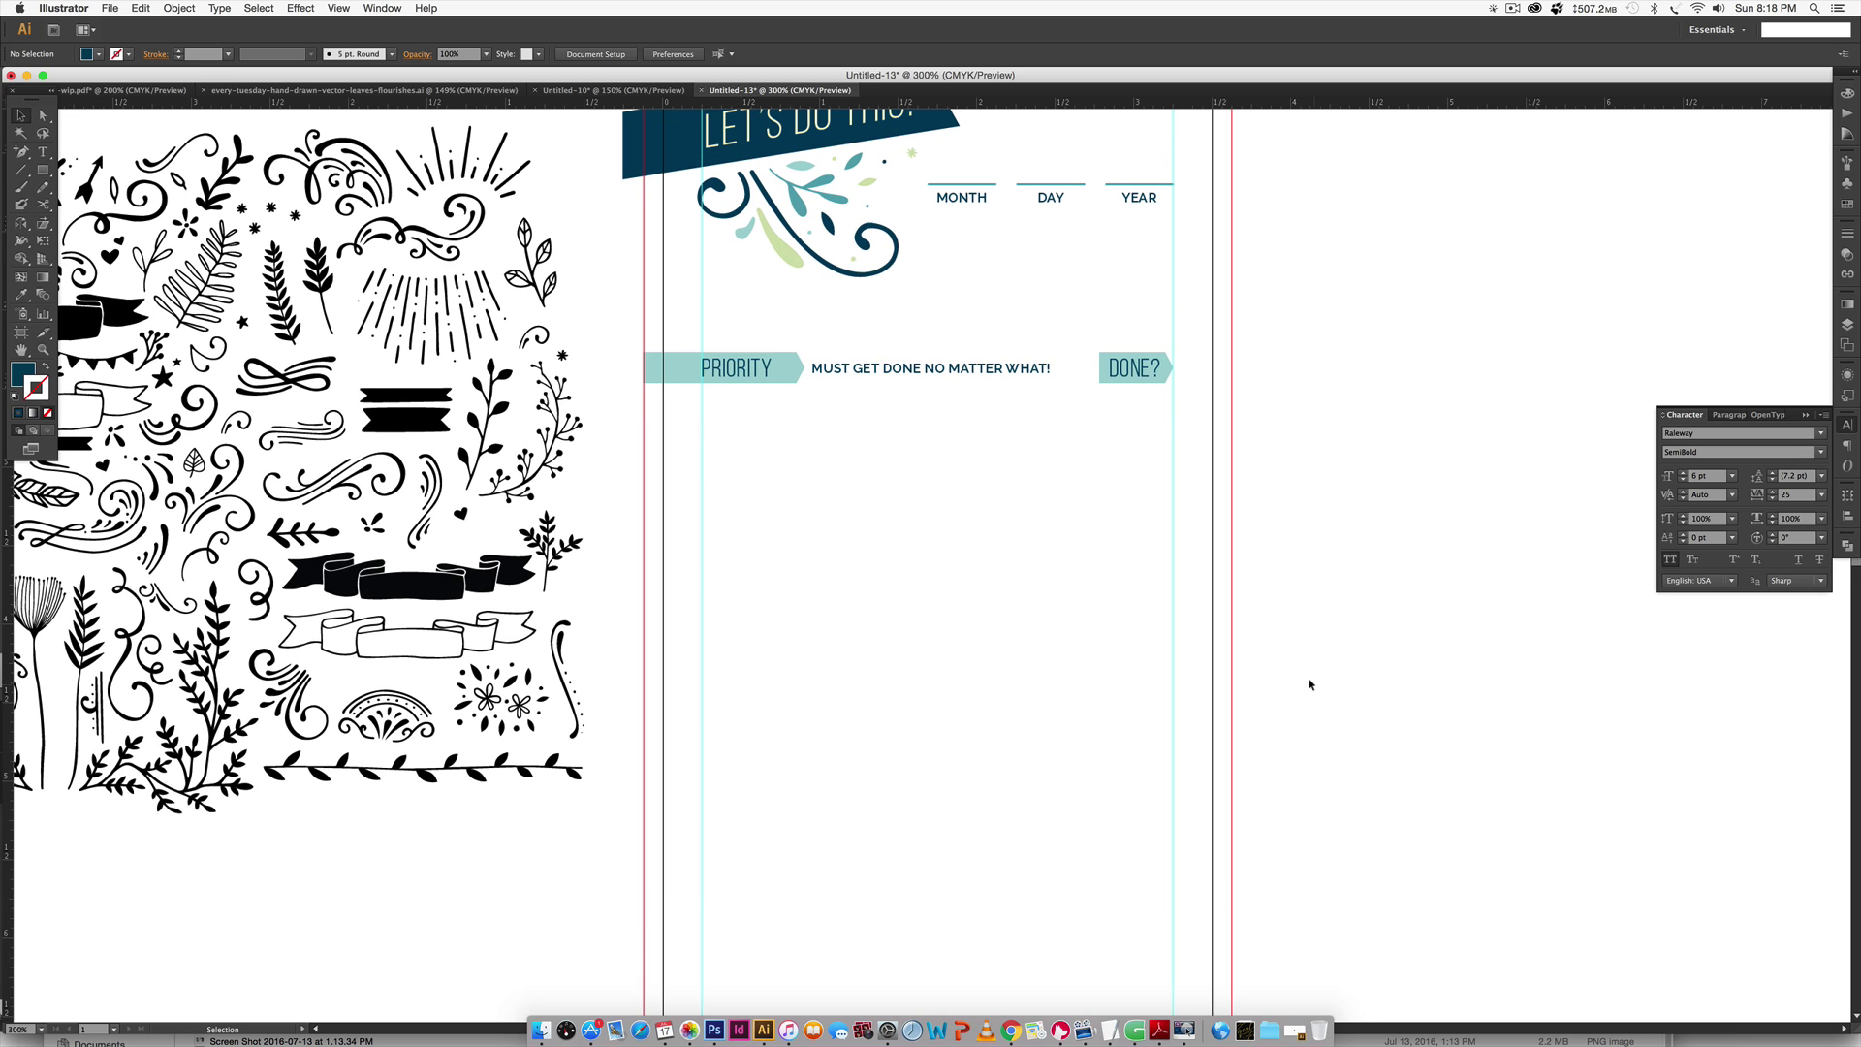
pyautogui.hscroll(1, 1347, 687)
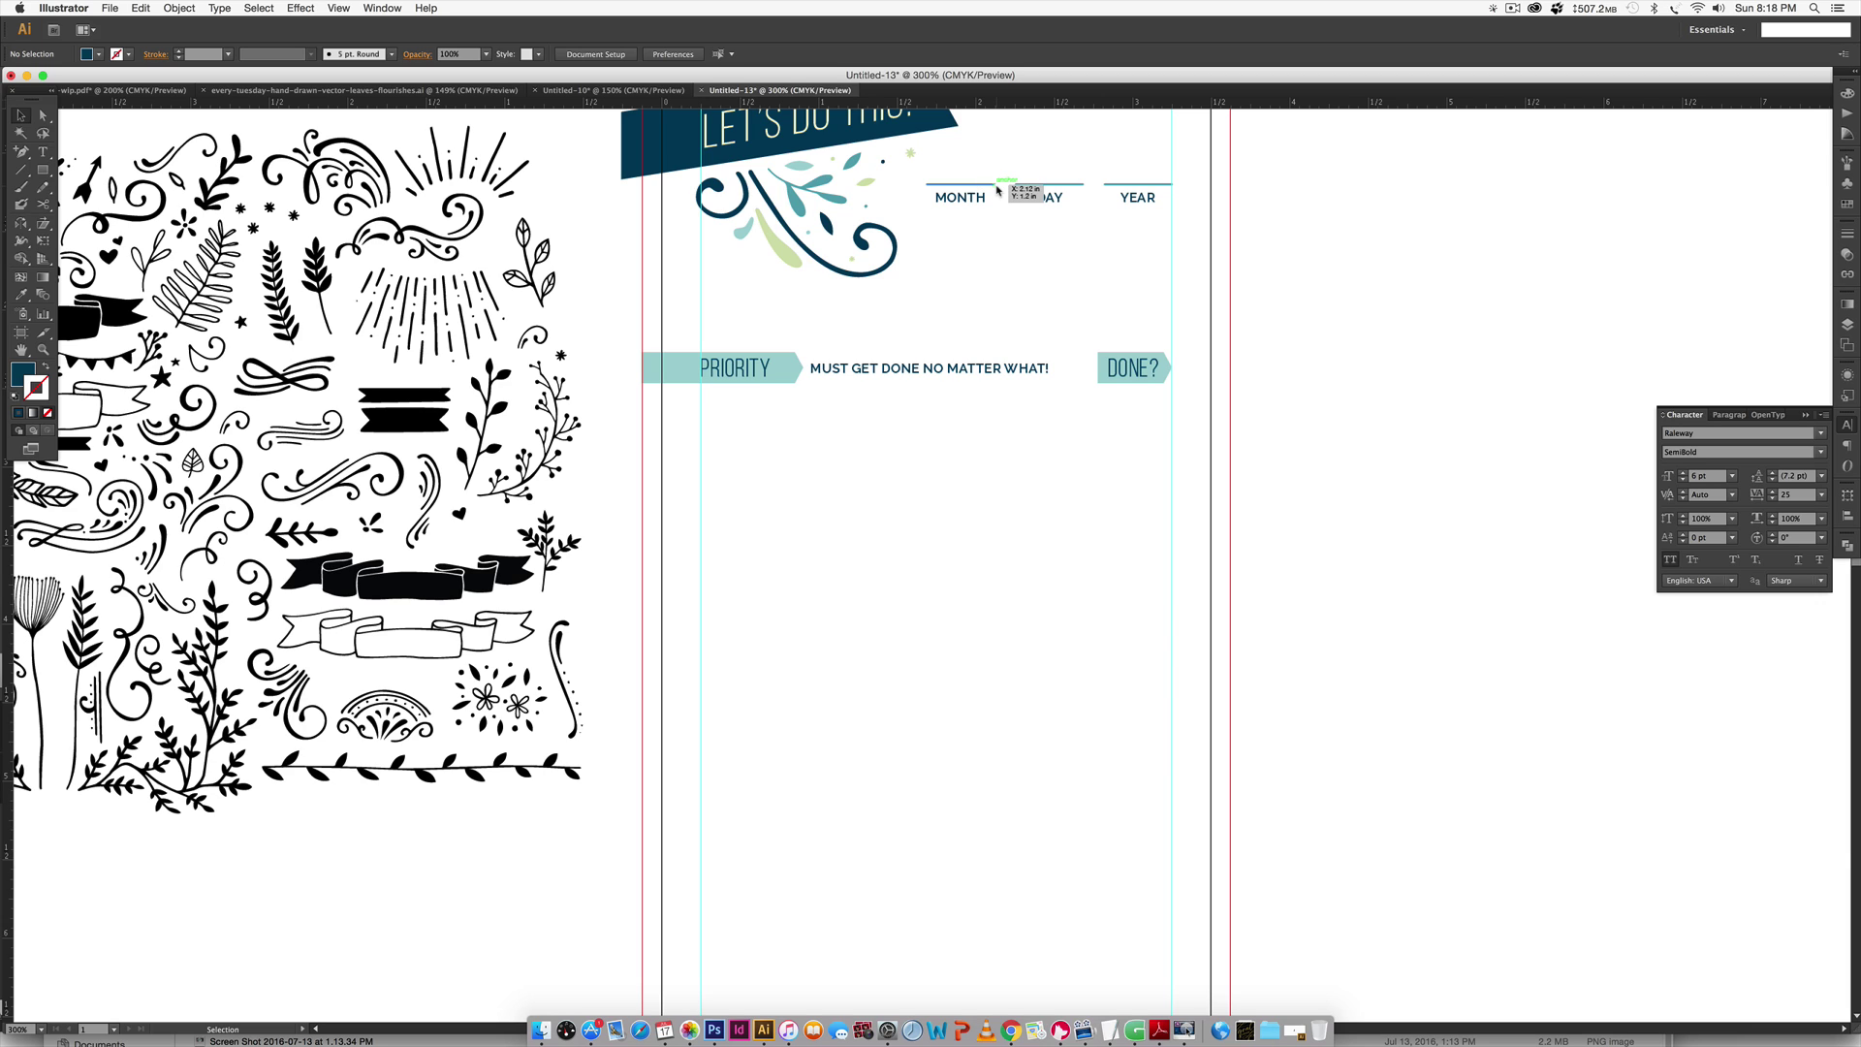
pyautogui.moveTo(998, 190); pyautogui.dragTo(767, 434)
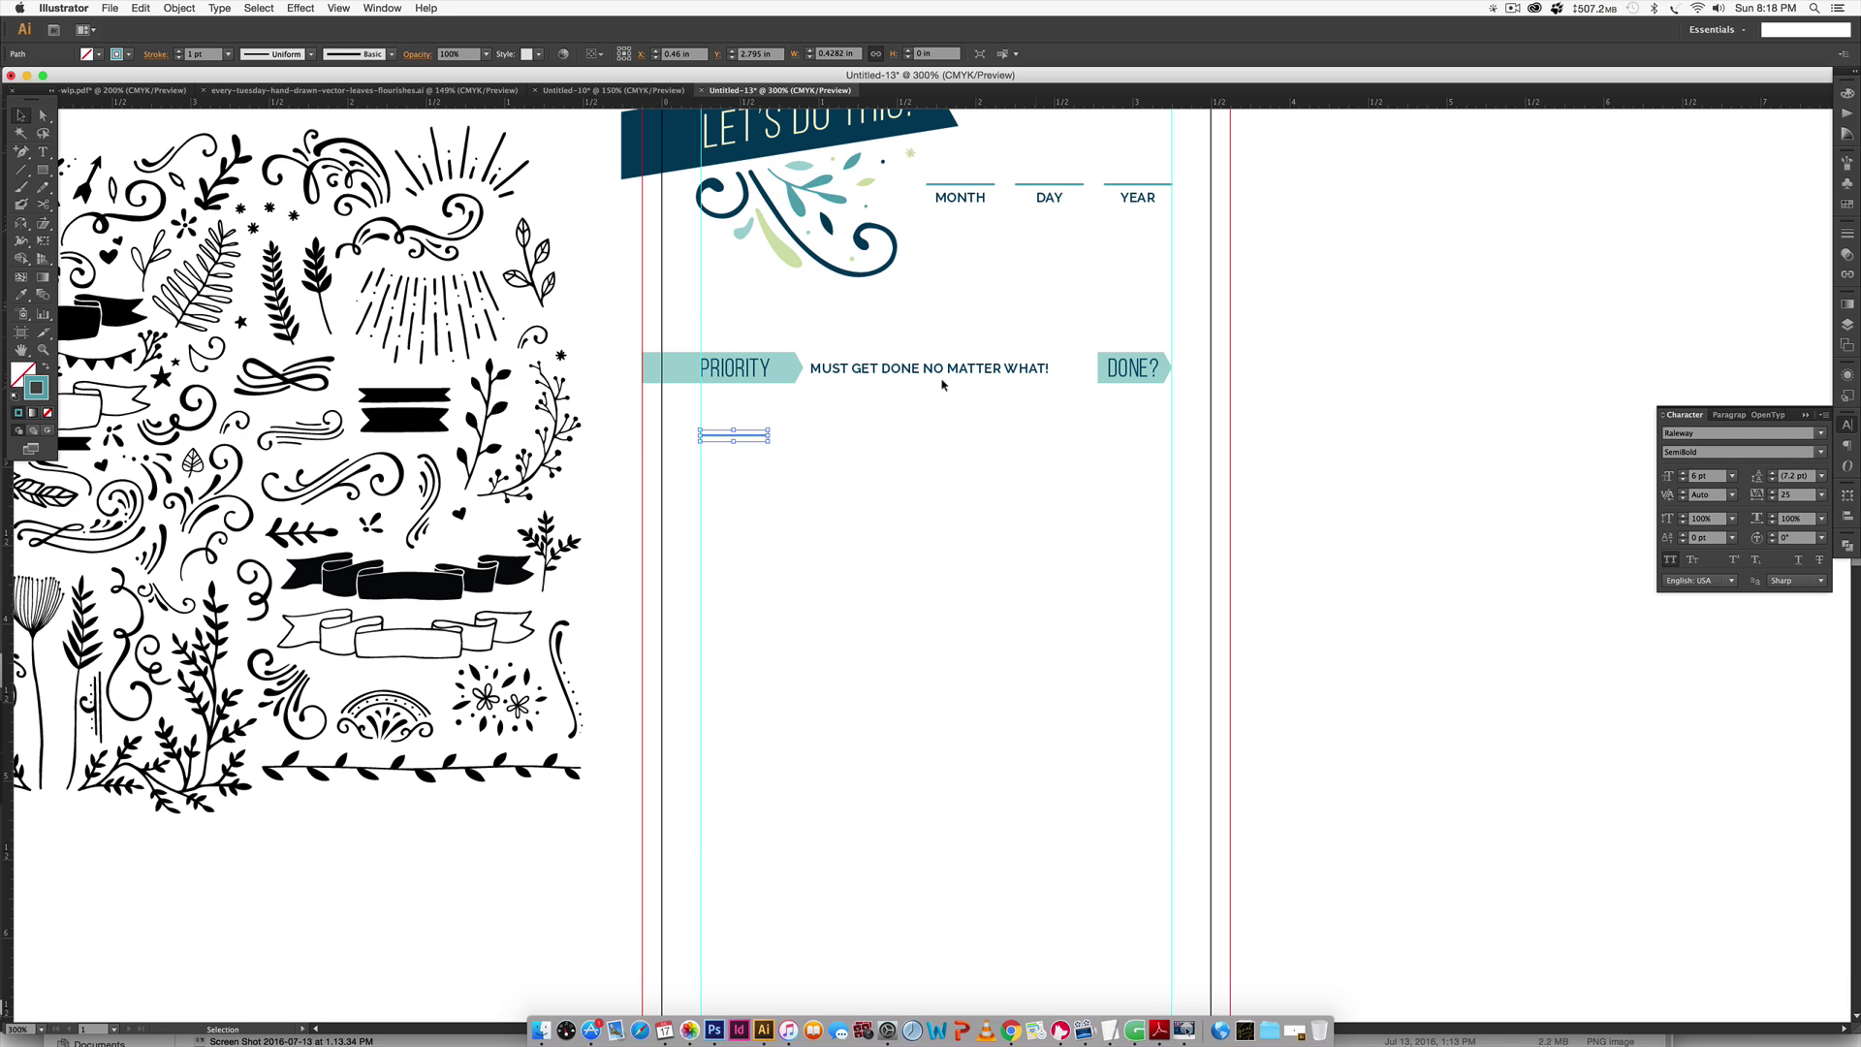
# Add a vertical guide at the end of the tagline and extend the copied line to it, about 2.21 in long.
pyautogui.moveTo(7, 722); pyautogui.dragTo(1043, 489)
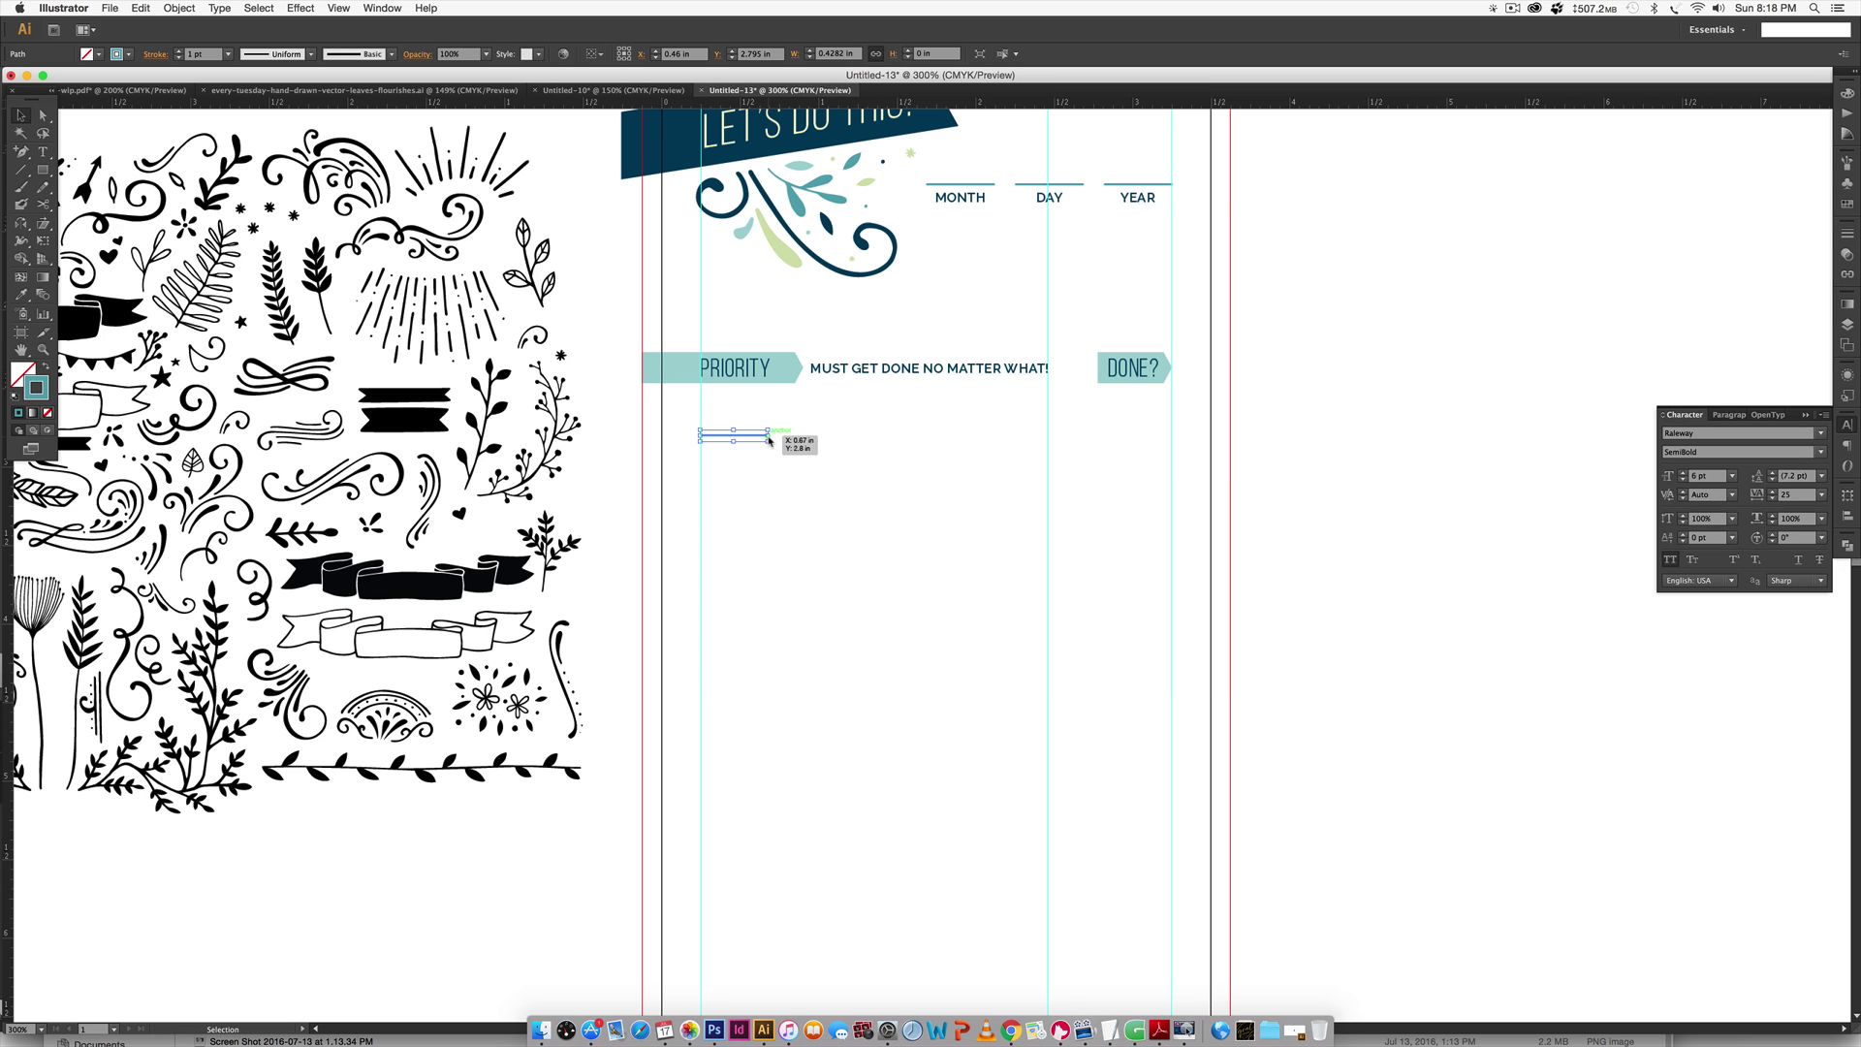
pyautogui.moveTo(767, 434); pyautogui.dragTo(1046, 431)
pyautogui.click(901, 577)
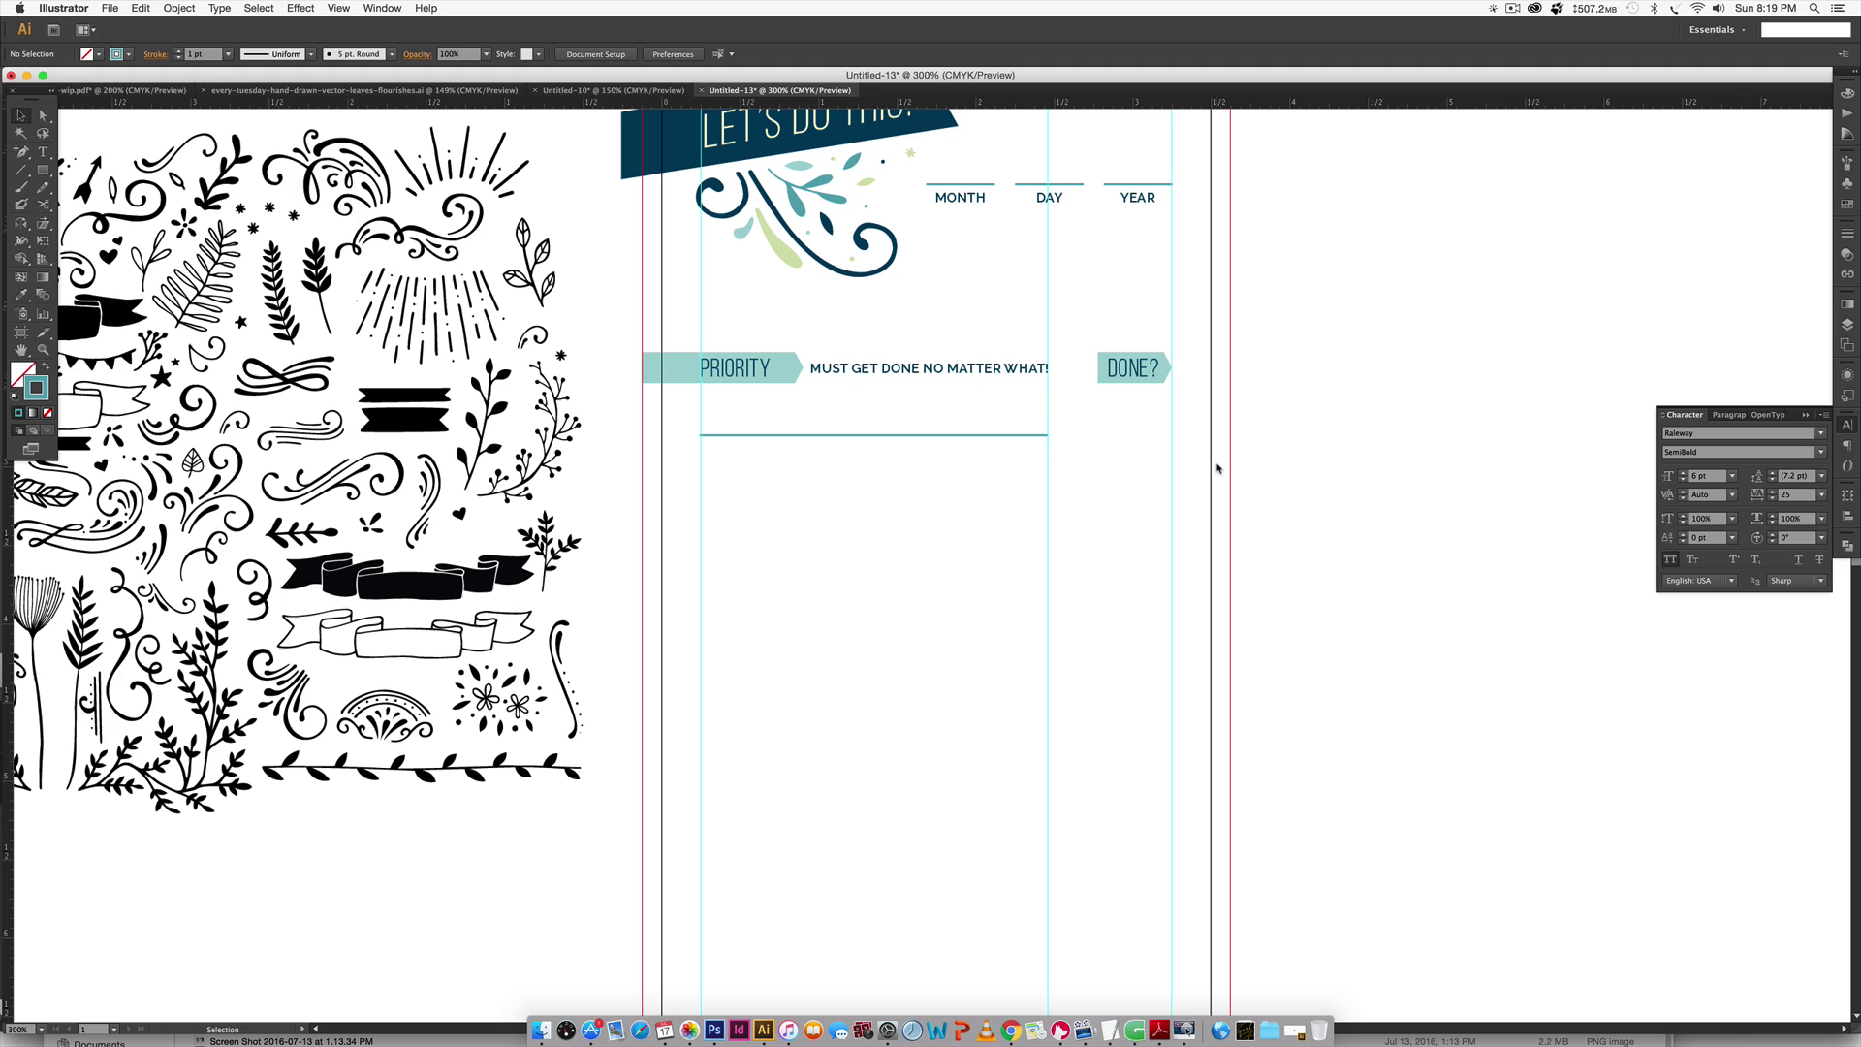
# Duplicate the long line straight down to near the artboard's bottom edge, at about Y 6.72 in.
pyautogui.press('super+minus')
pyautogui.press('space')
pyautogui.moveTo(1175, 485); pyautogui.dragTo(1059, 445)
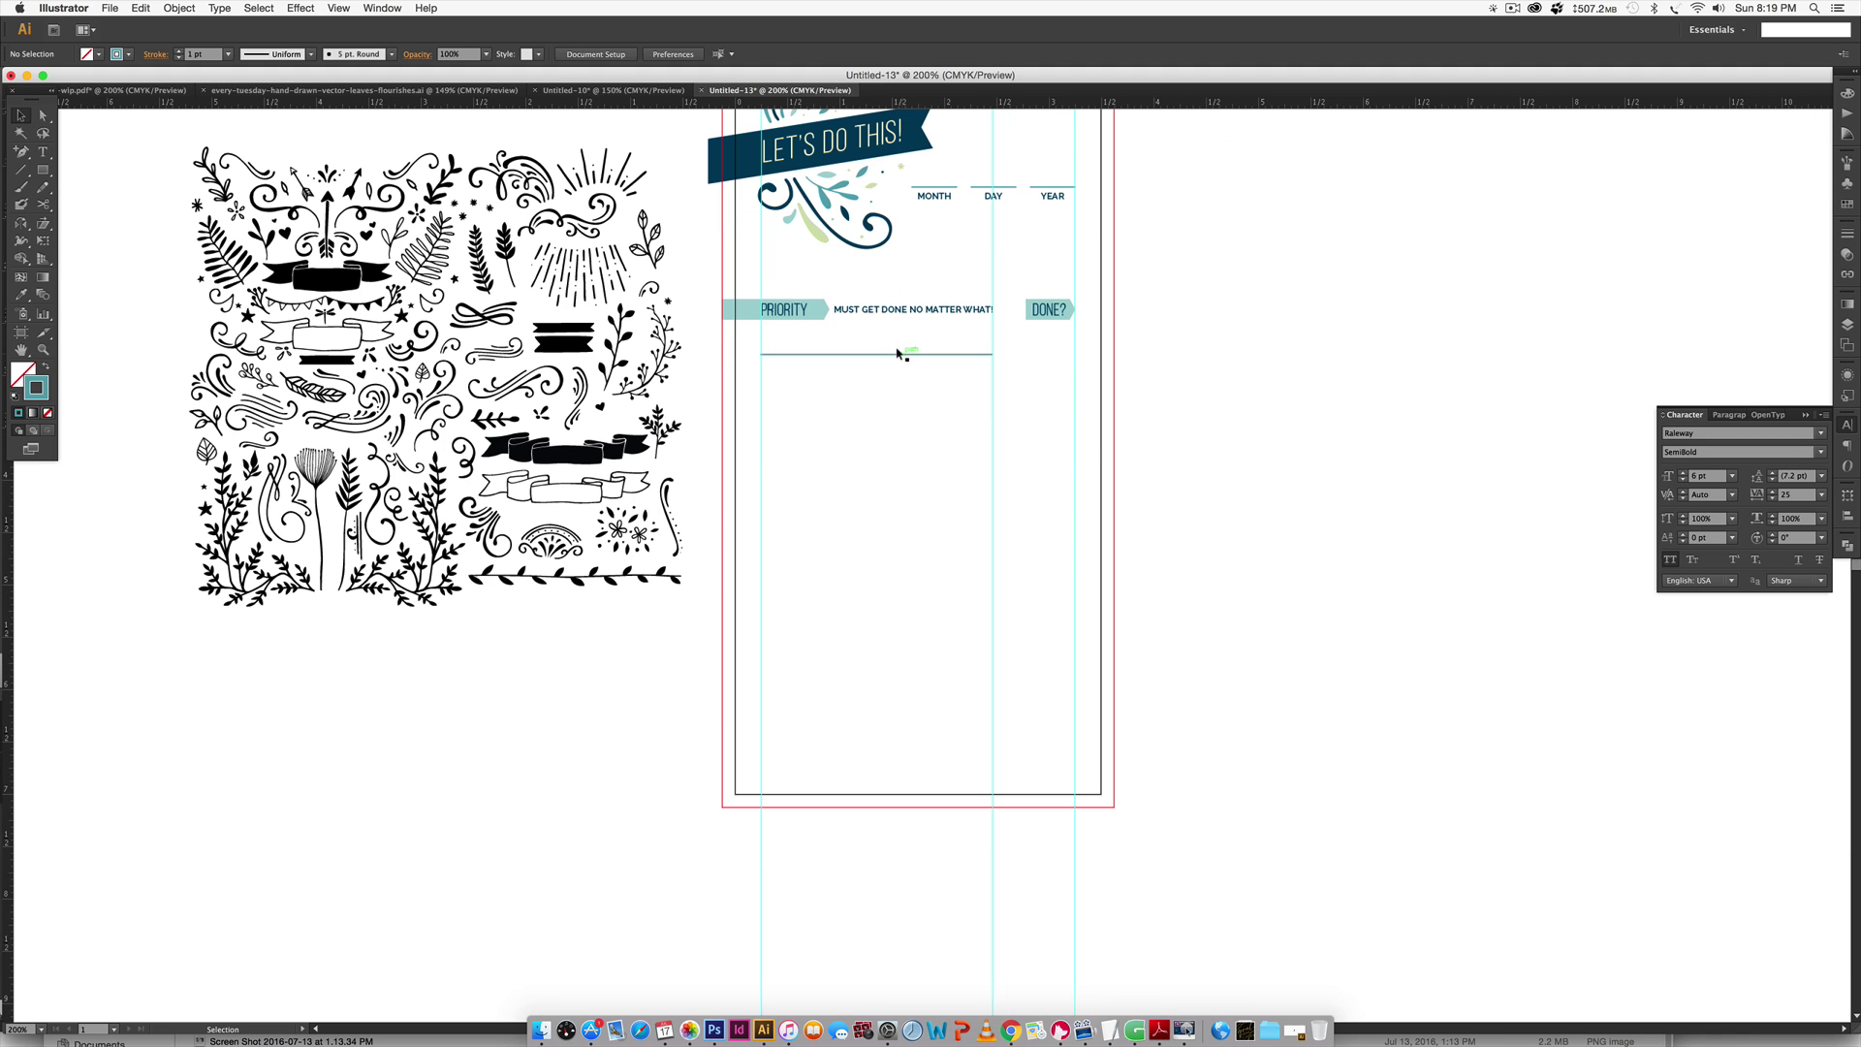
pyautogui.press('alt')
pyautogui.press('shift')
pyautogui.moveTo(900, 354); pyautogui.dragTo(901, 764)
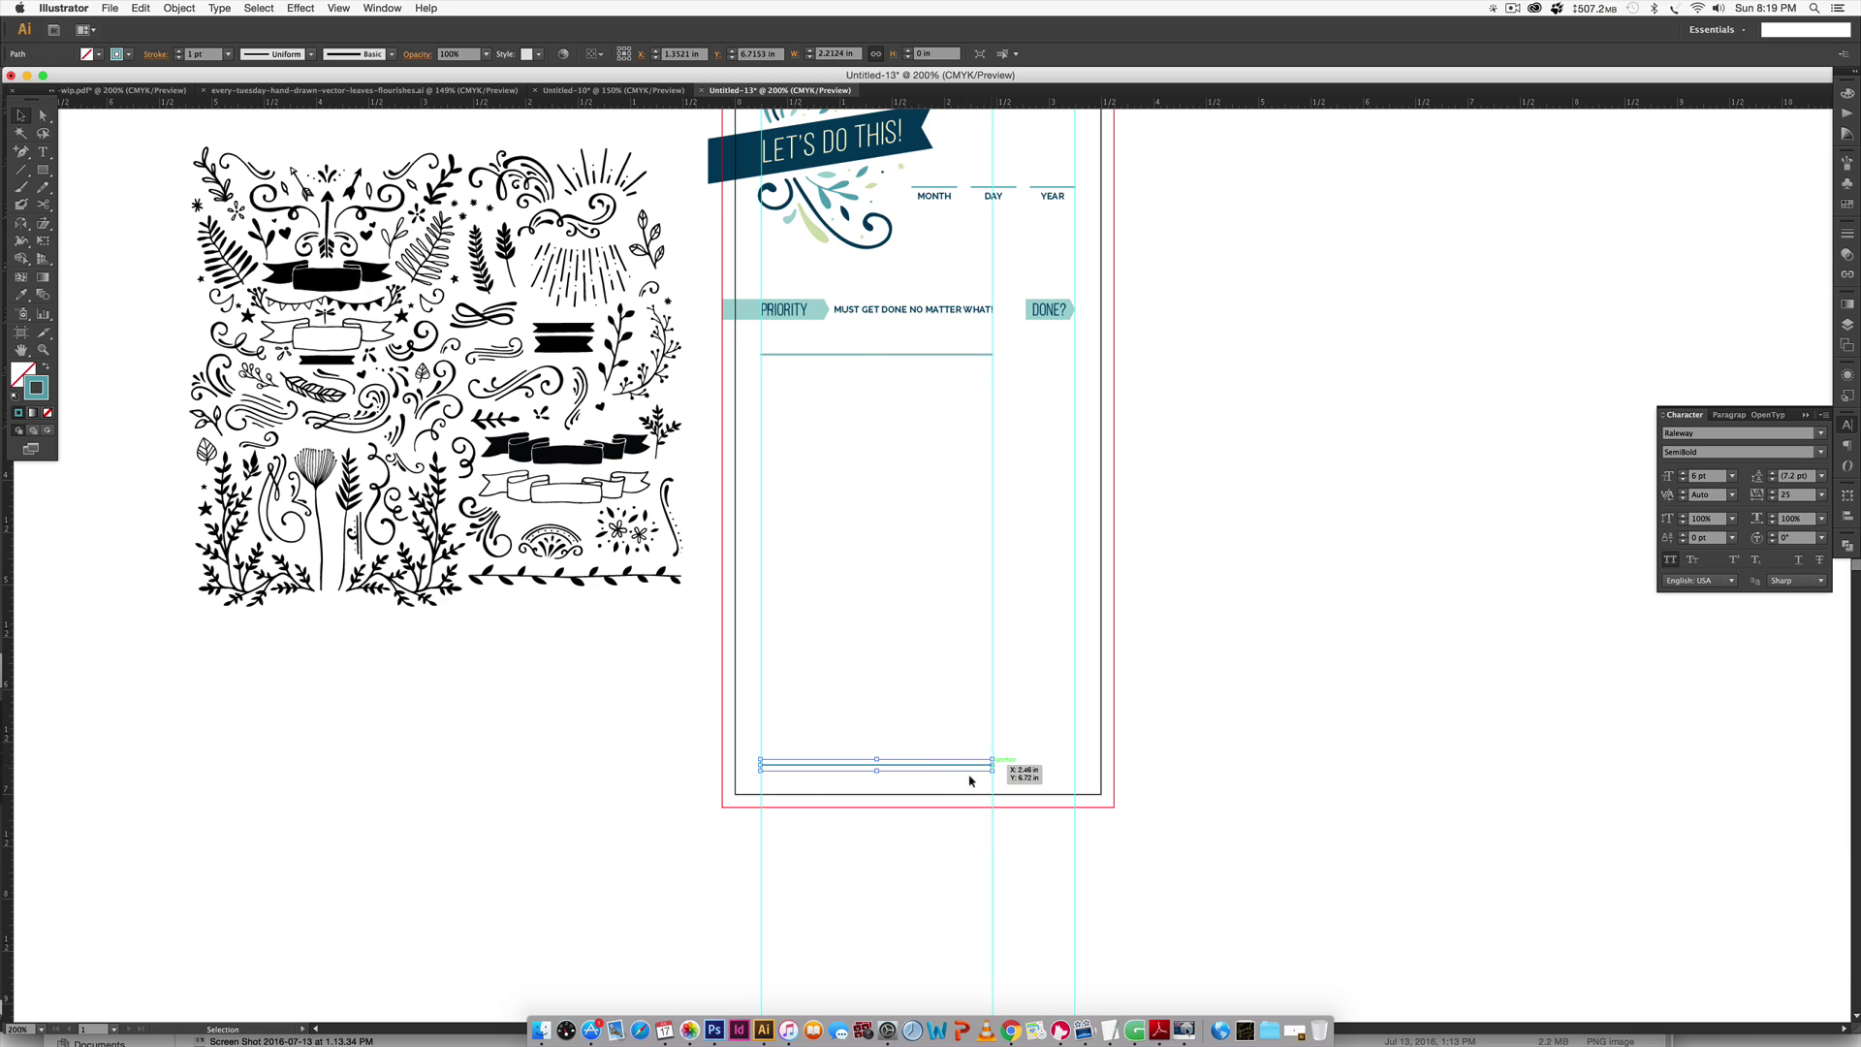
pyautogui.click(1126, 723)
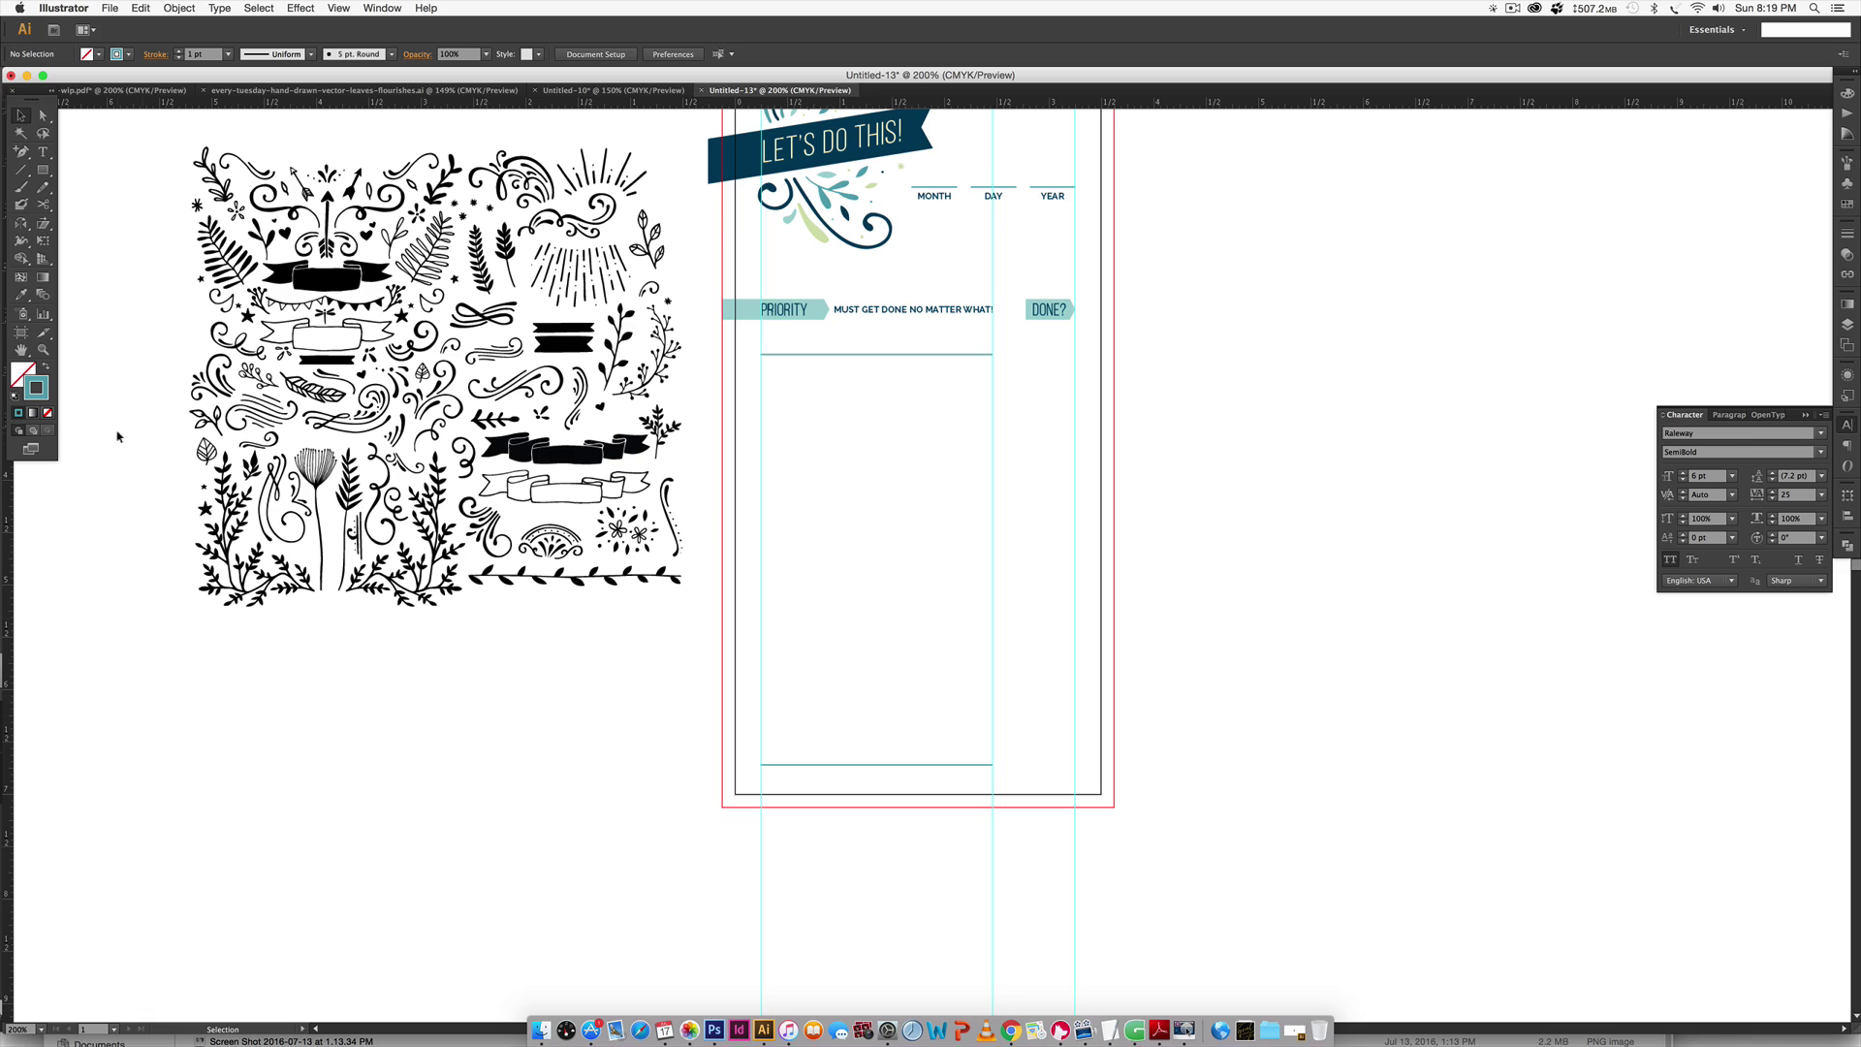
# Try to blend the top and bottom task lines using 20 specified steps, and undo the blend.
pyautogui.click(42, 296)
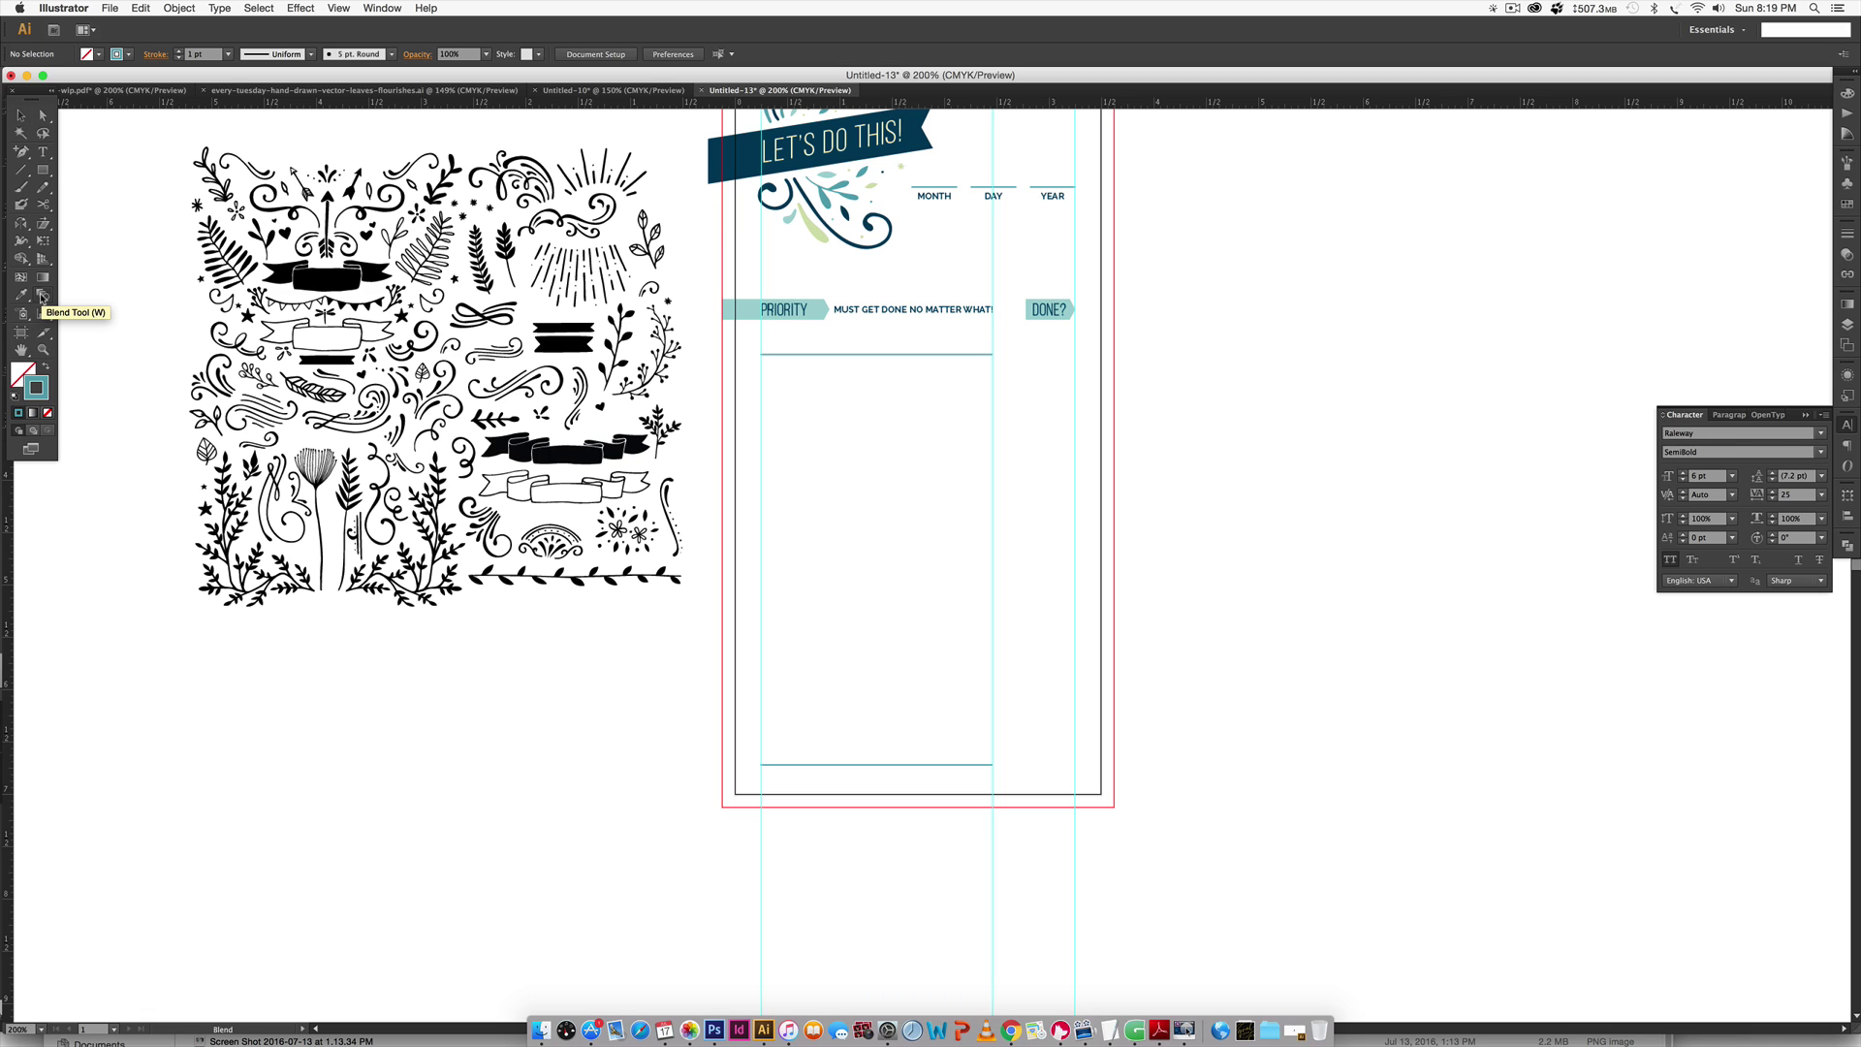
pyautogui.doubleClick(42, 296)
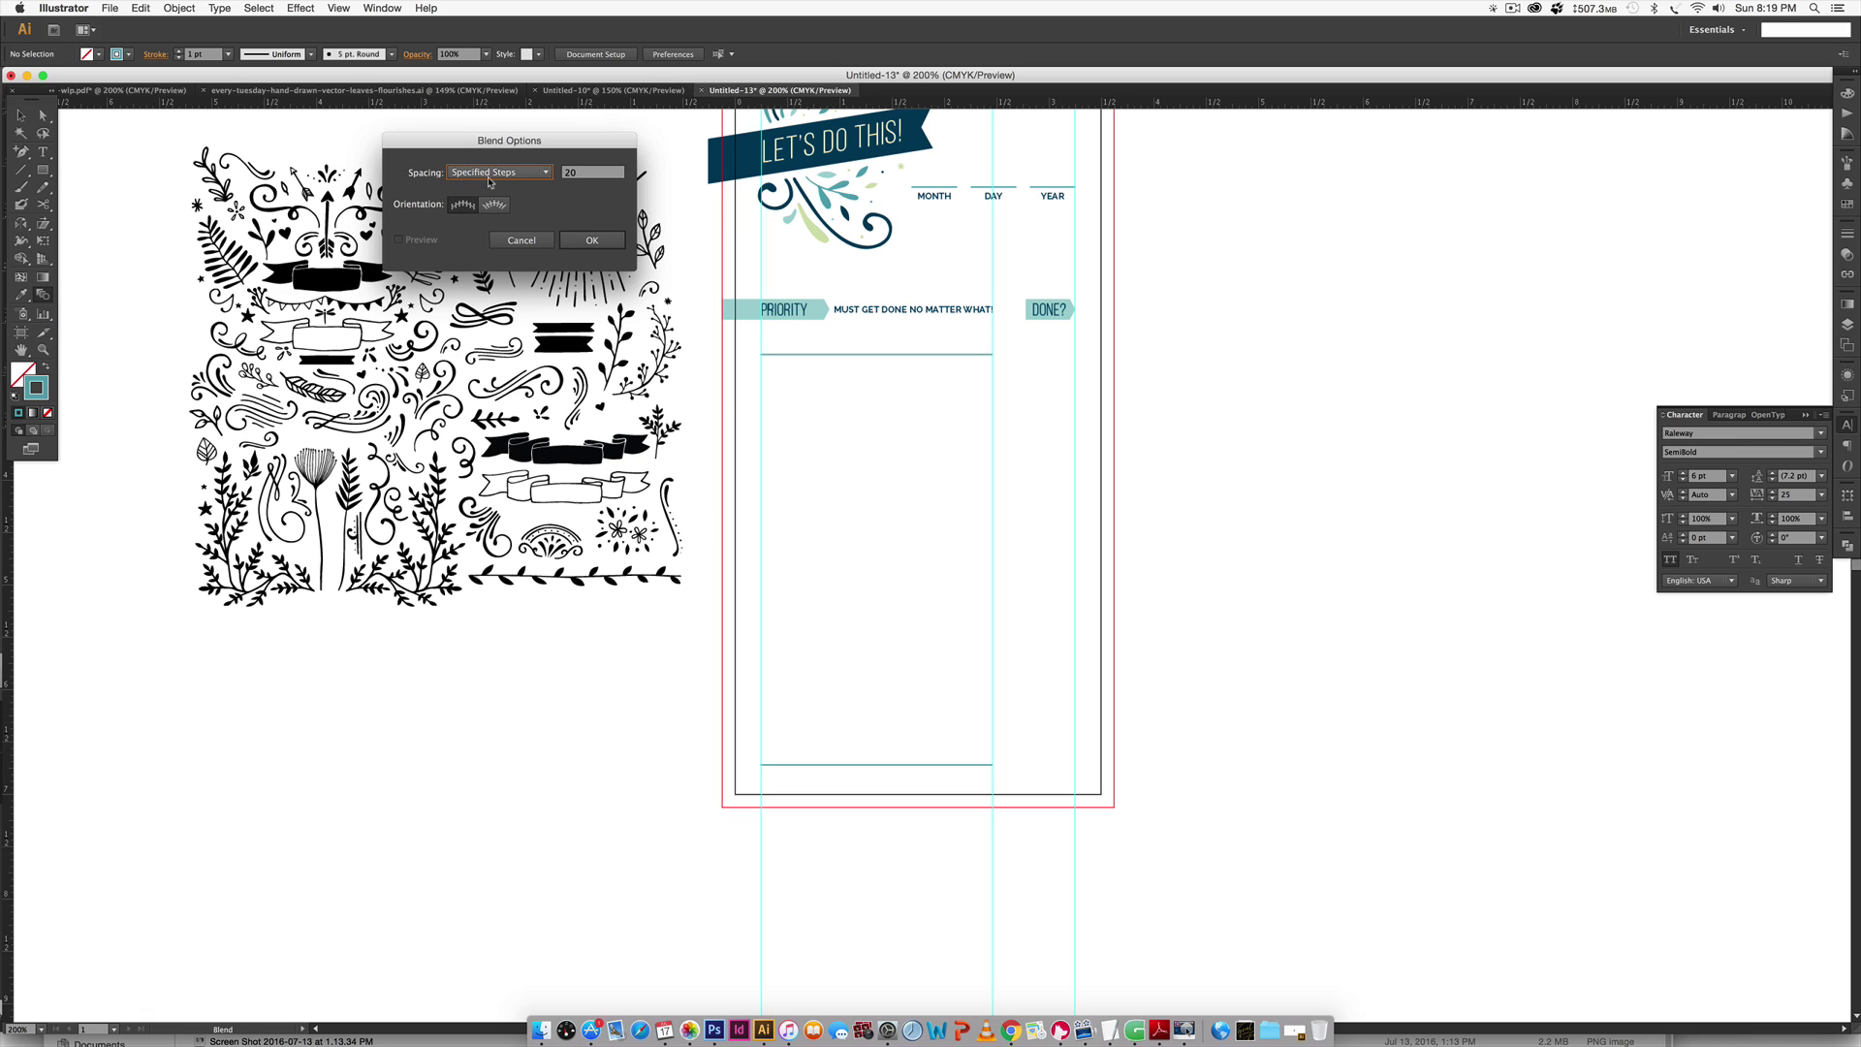
pyautogui.click(475, 172)
pyautogui.click(416, 211)
pyautogui.click(601, 247)
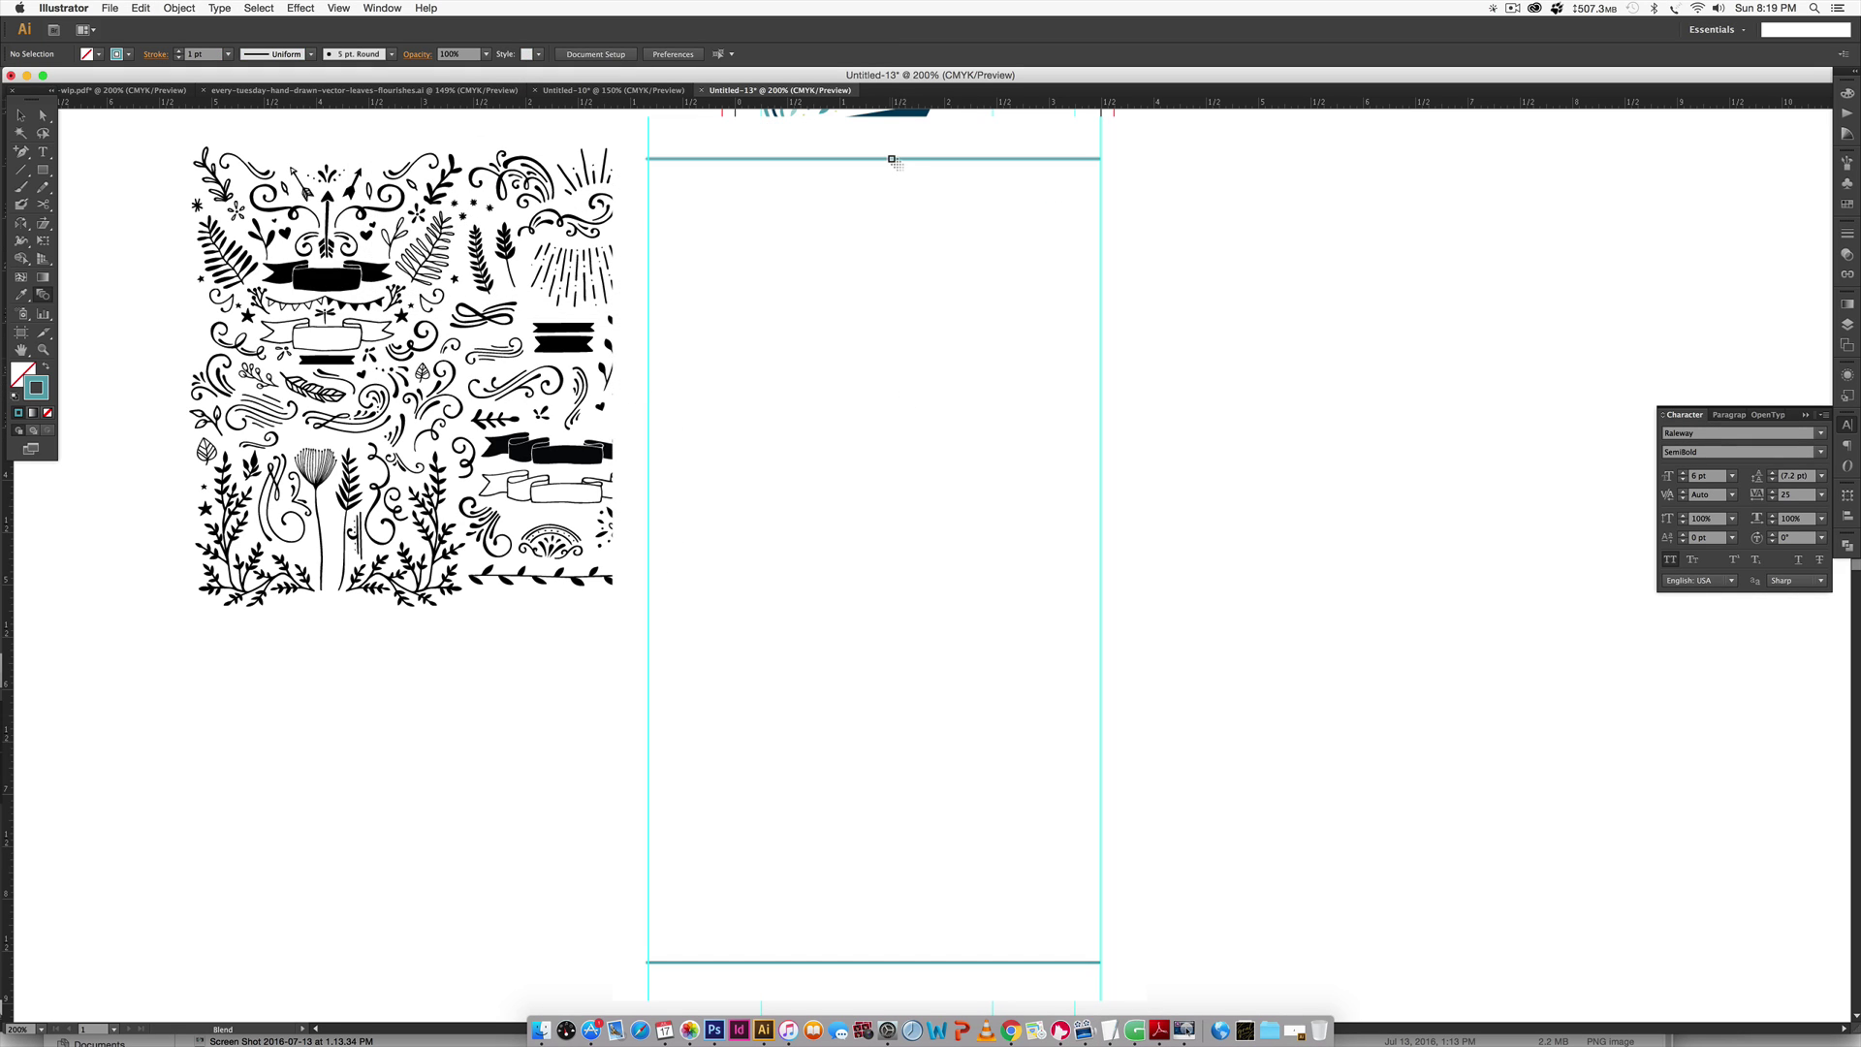
pyautogui.click(897, 157)
pyautogui.click(935, 963)
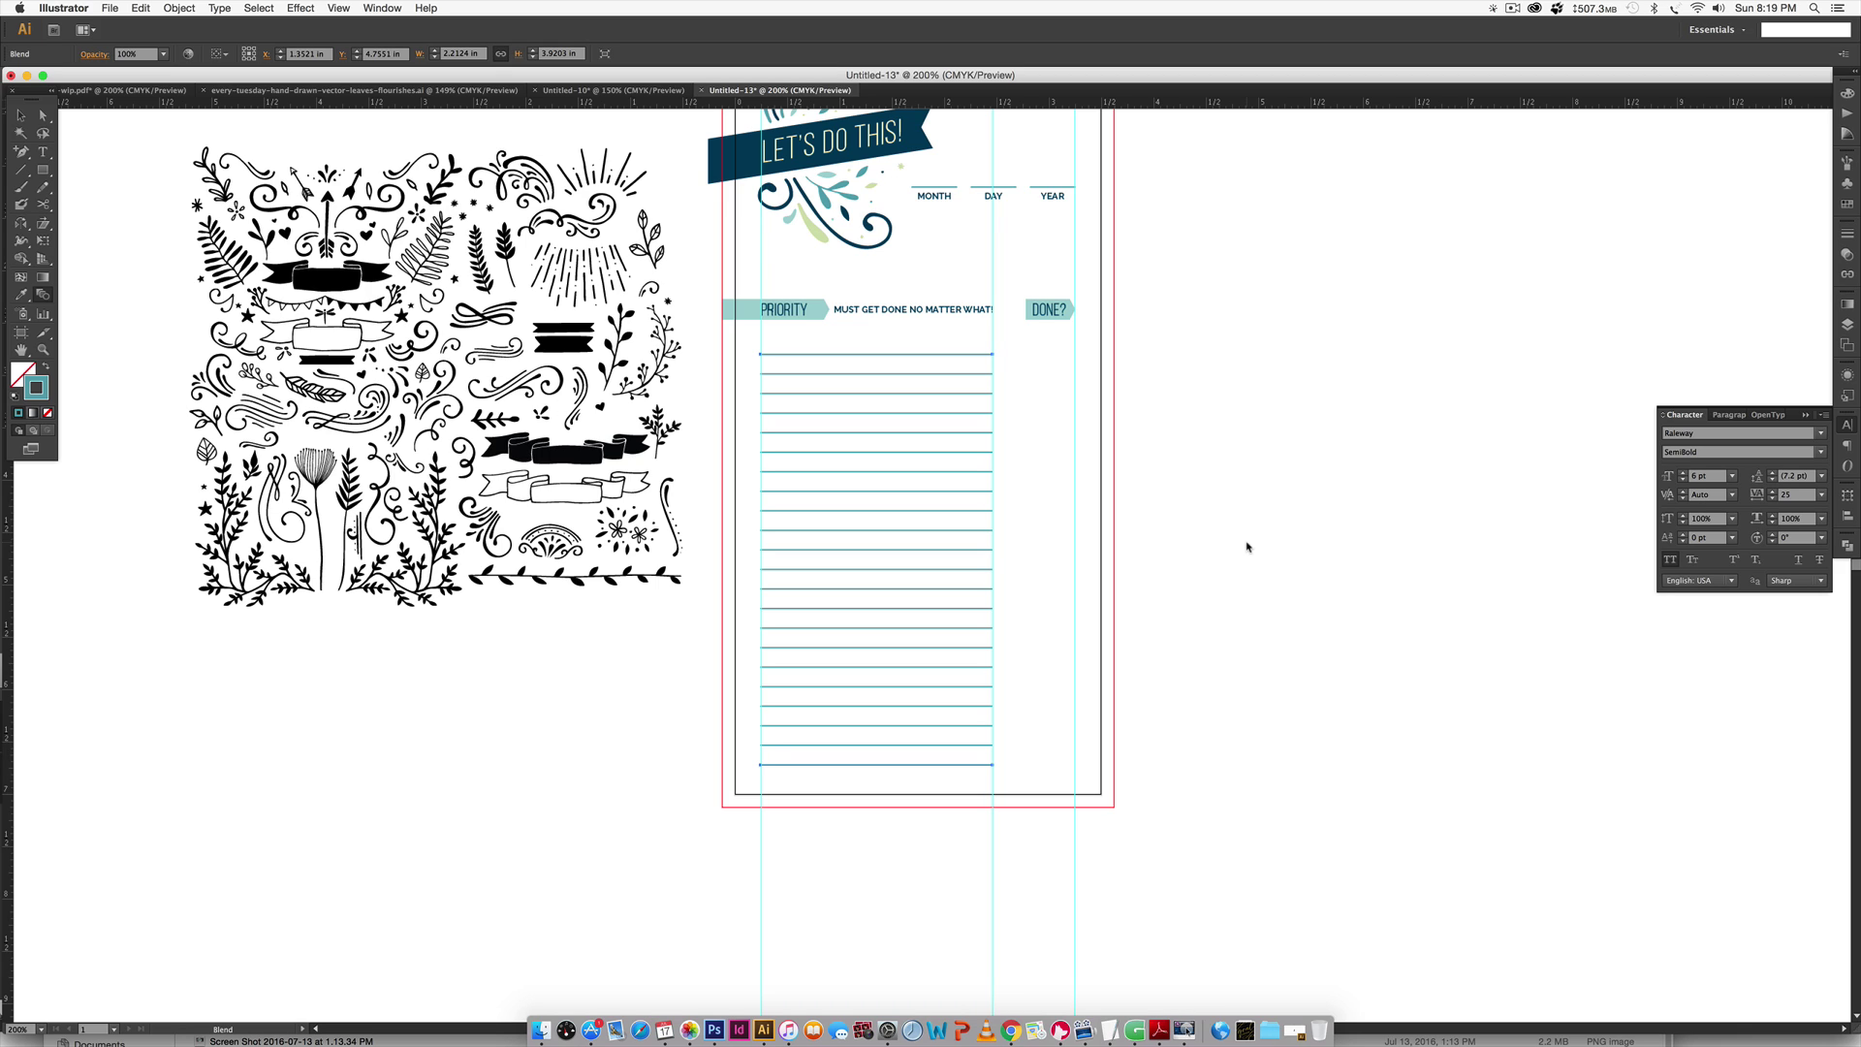
pyautogui.press('super+z')
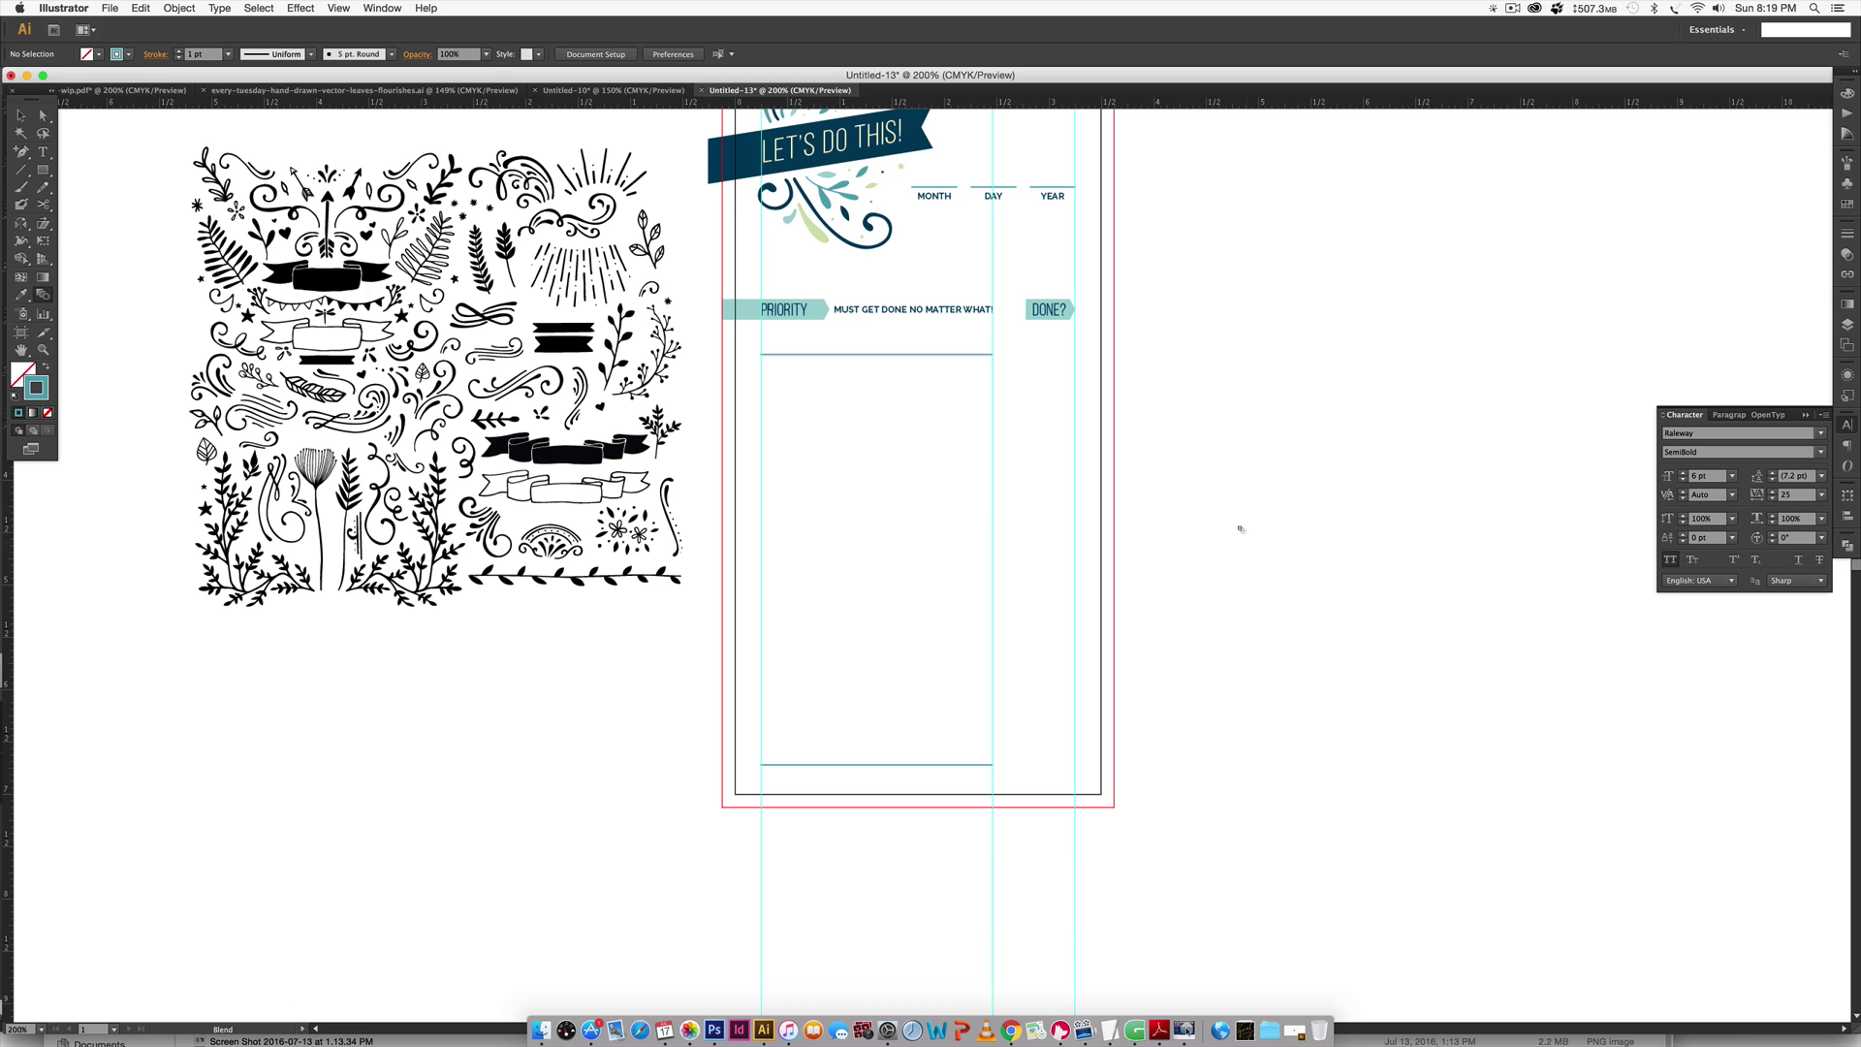
# Delete the long line near the artboard's bottom edge.
pyautogui.press('v')
pyautogui.click(893, 765)
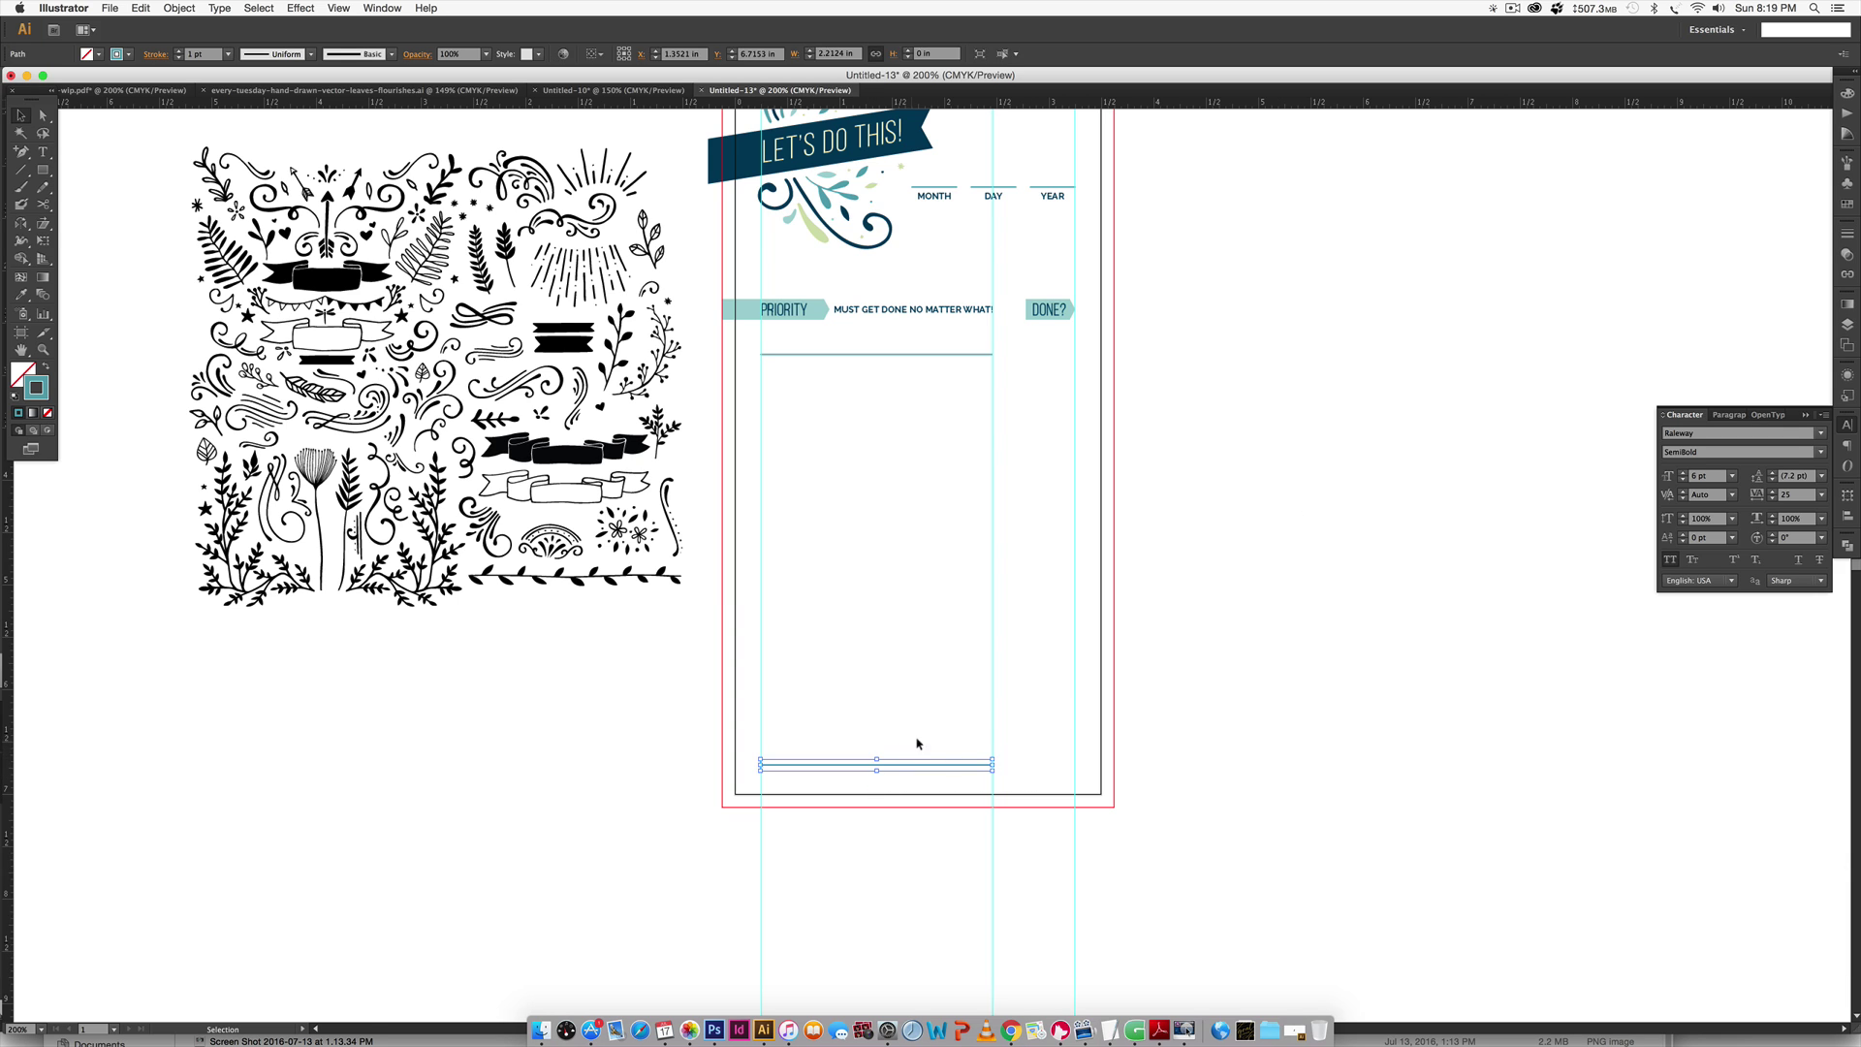
pyautogui.press('BackSpace')
# Copy the remaining task line straight down about 0.26 in and repeat the copy until the lines reach near the artboard's bottom edge.
pyautogui.click(951, 355)
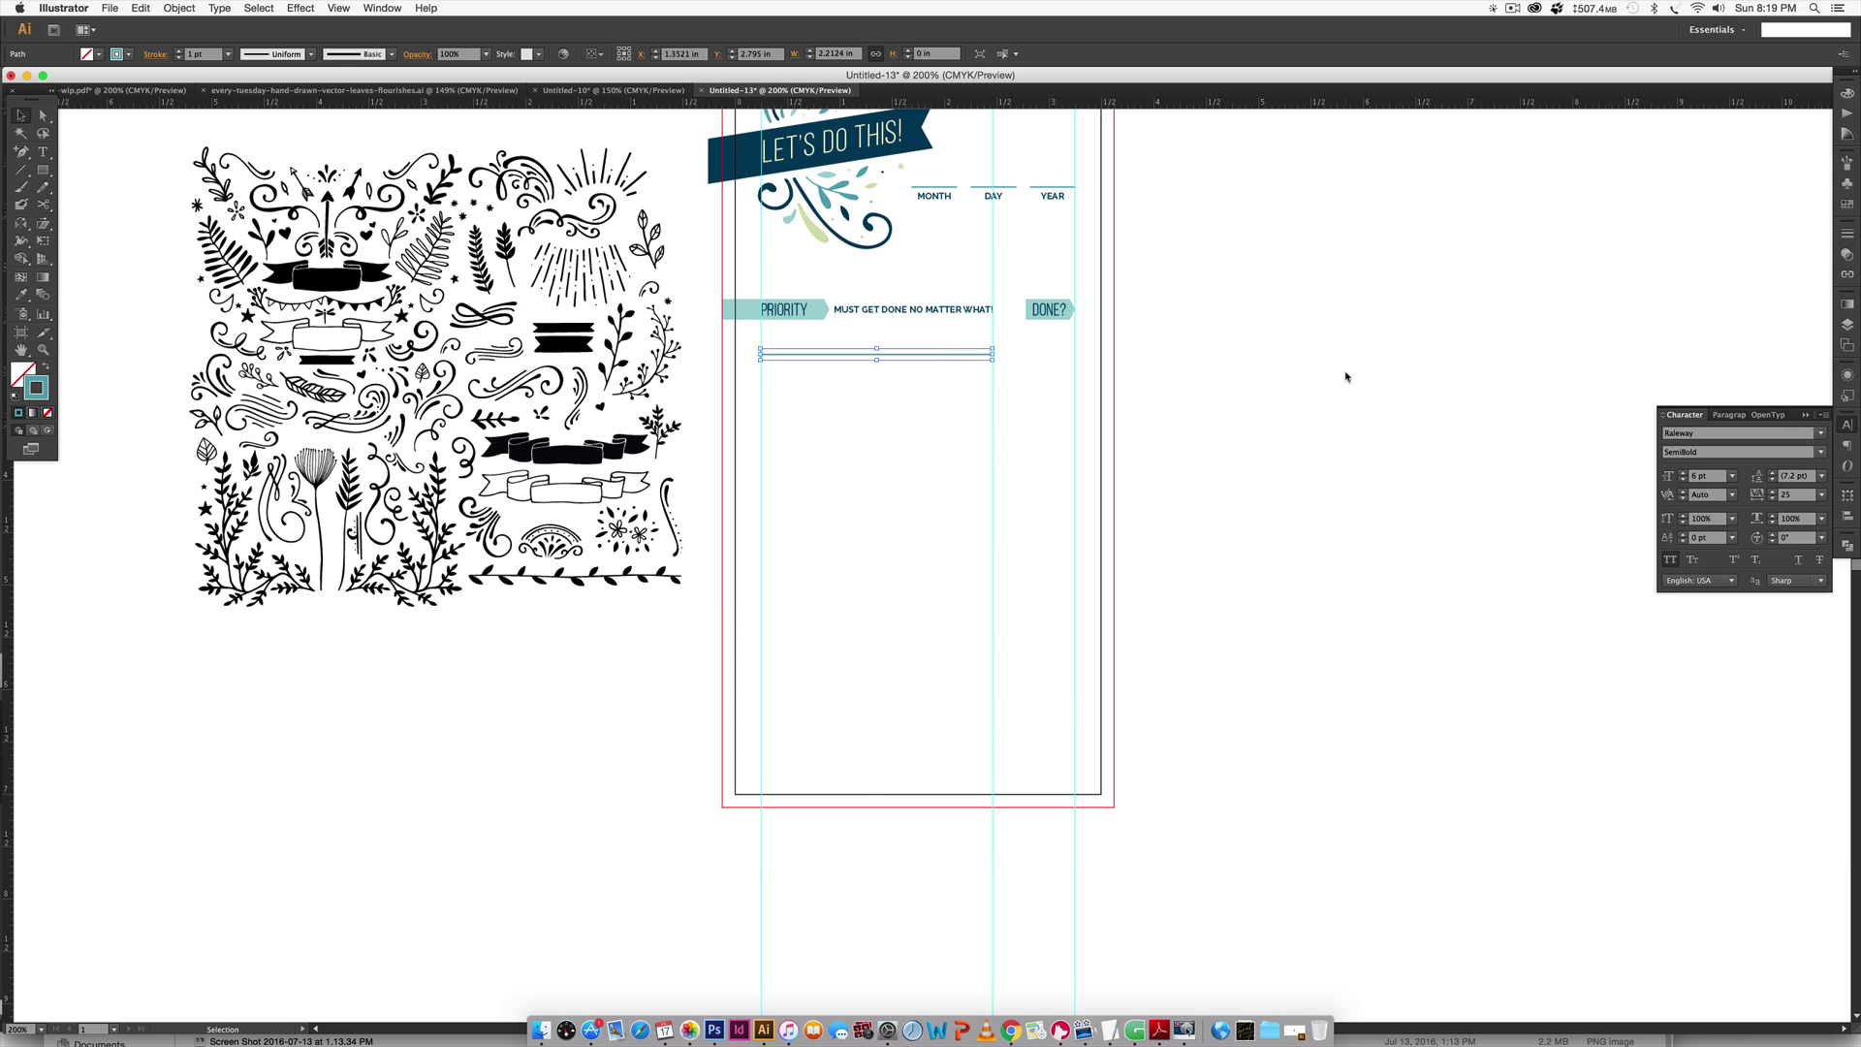
pyautogui.press('super+equal')
pyautogui.moveTo(1338, 374); pyautogui.dragTo(927, 362)
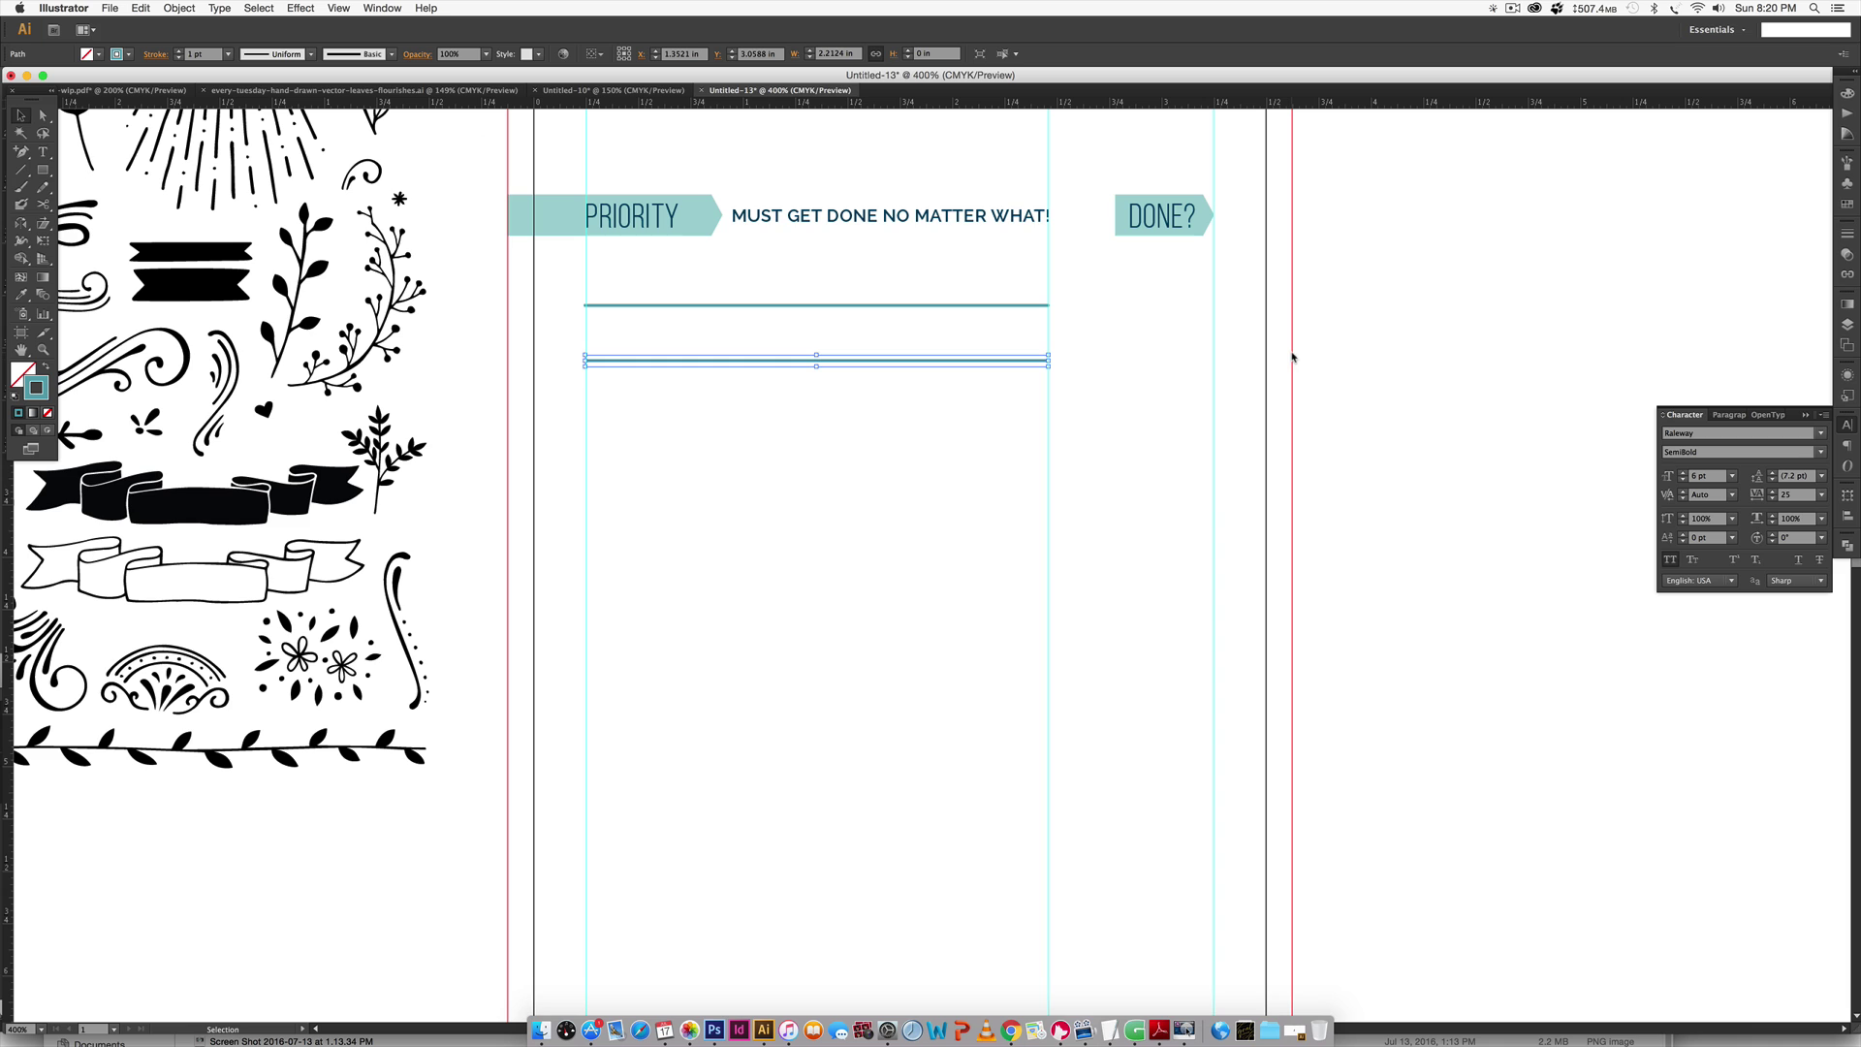
pyautogui.press('super+d')
pyautogui.press('super+d')
pyautogui.press('super+d')
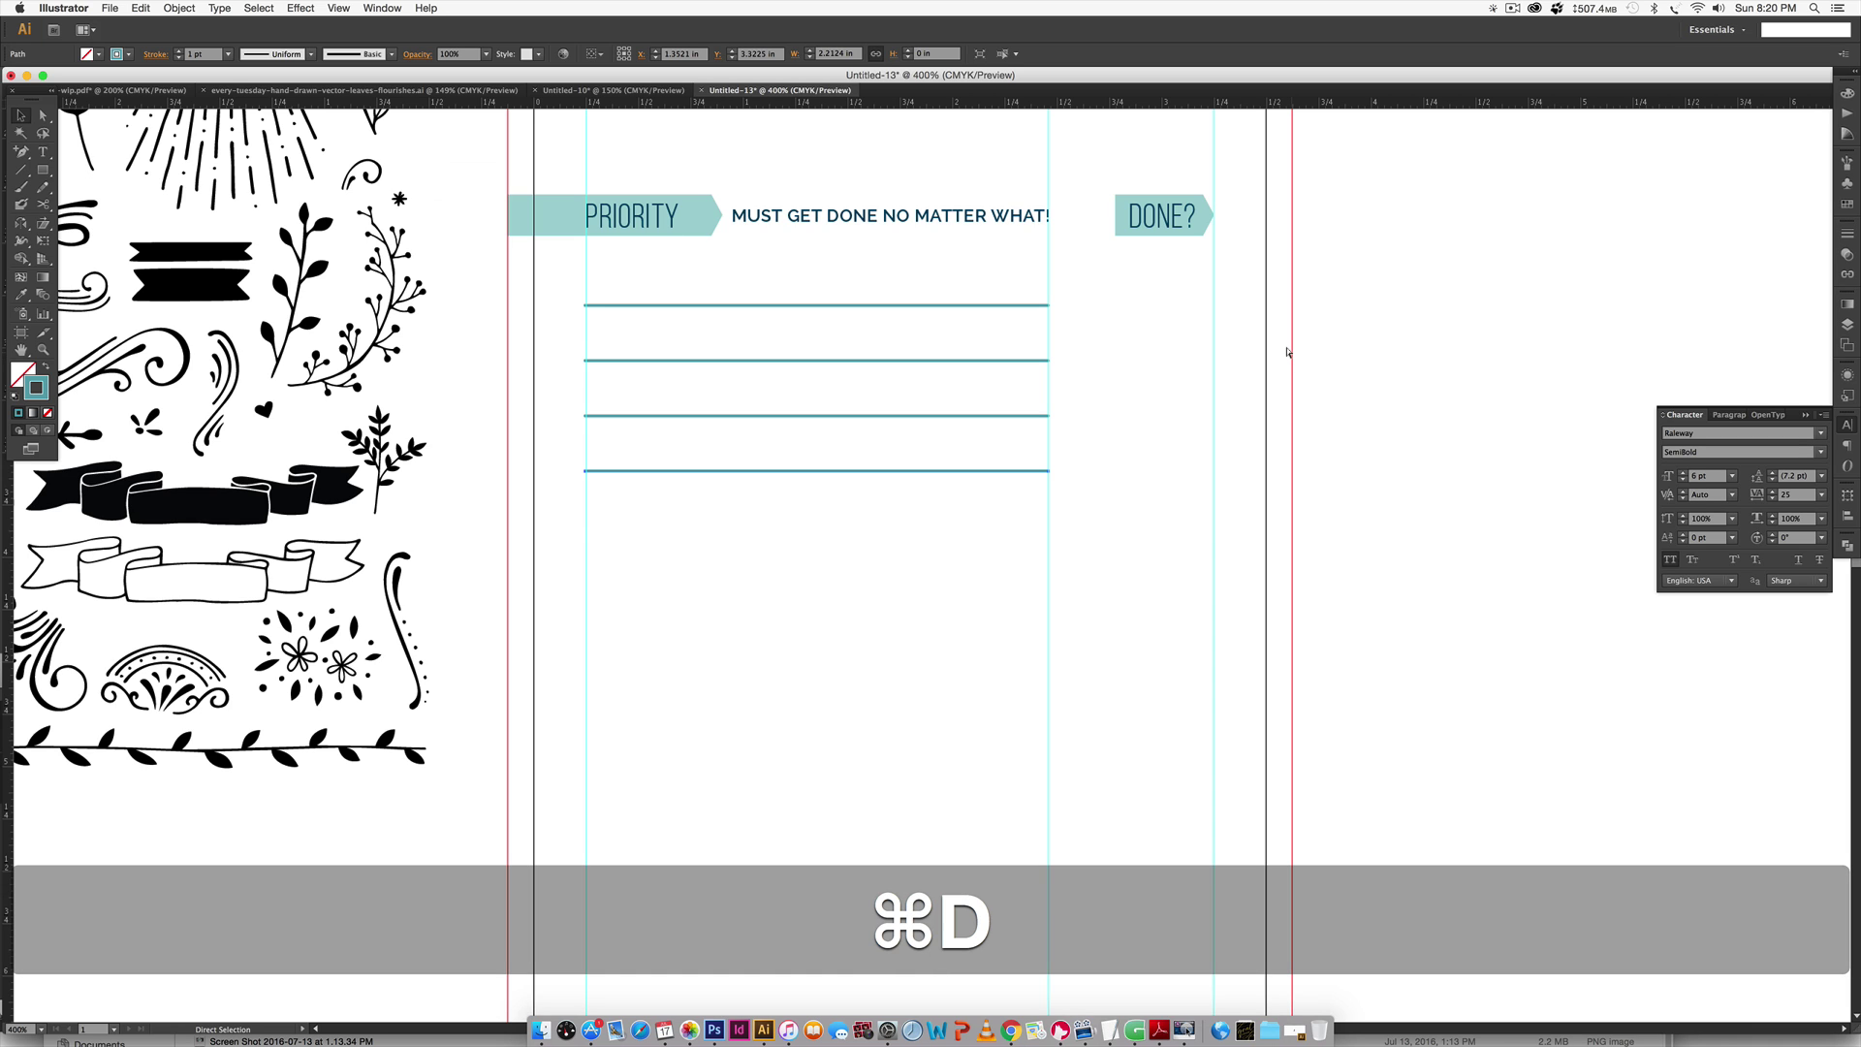
pyautogui.press('super+d')
pyautogui.press('super+d')
pyautogui.press('super+d')
pyautogui.press('super+d')
pyautogui.press('super+d')
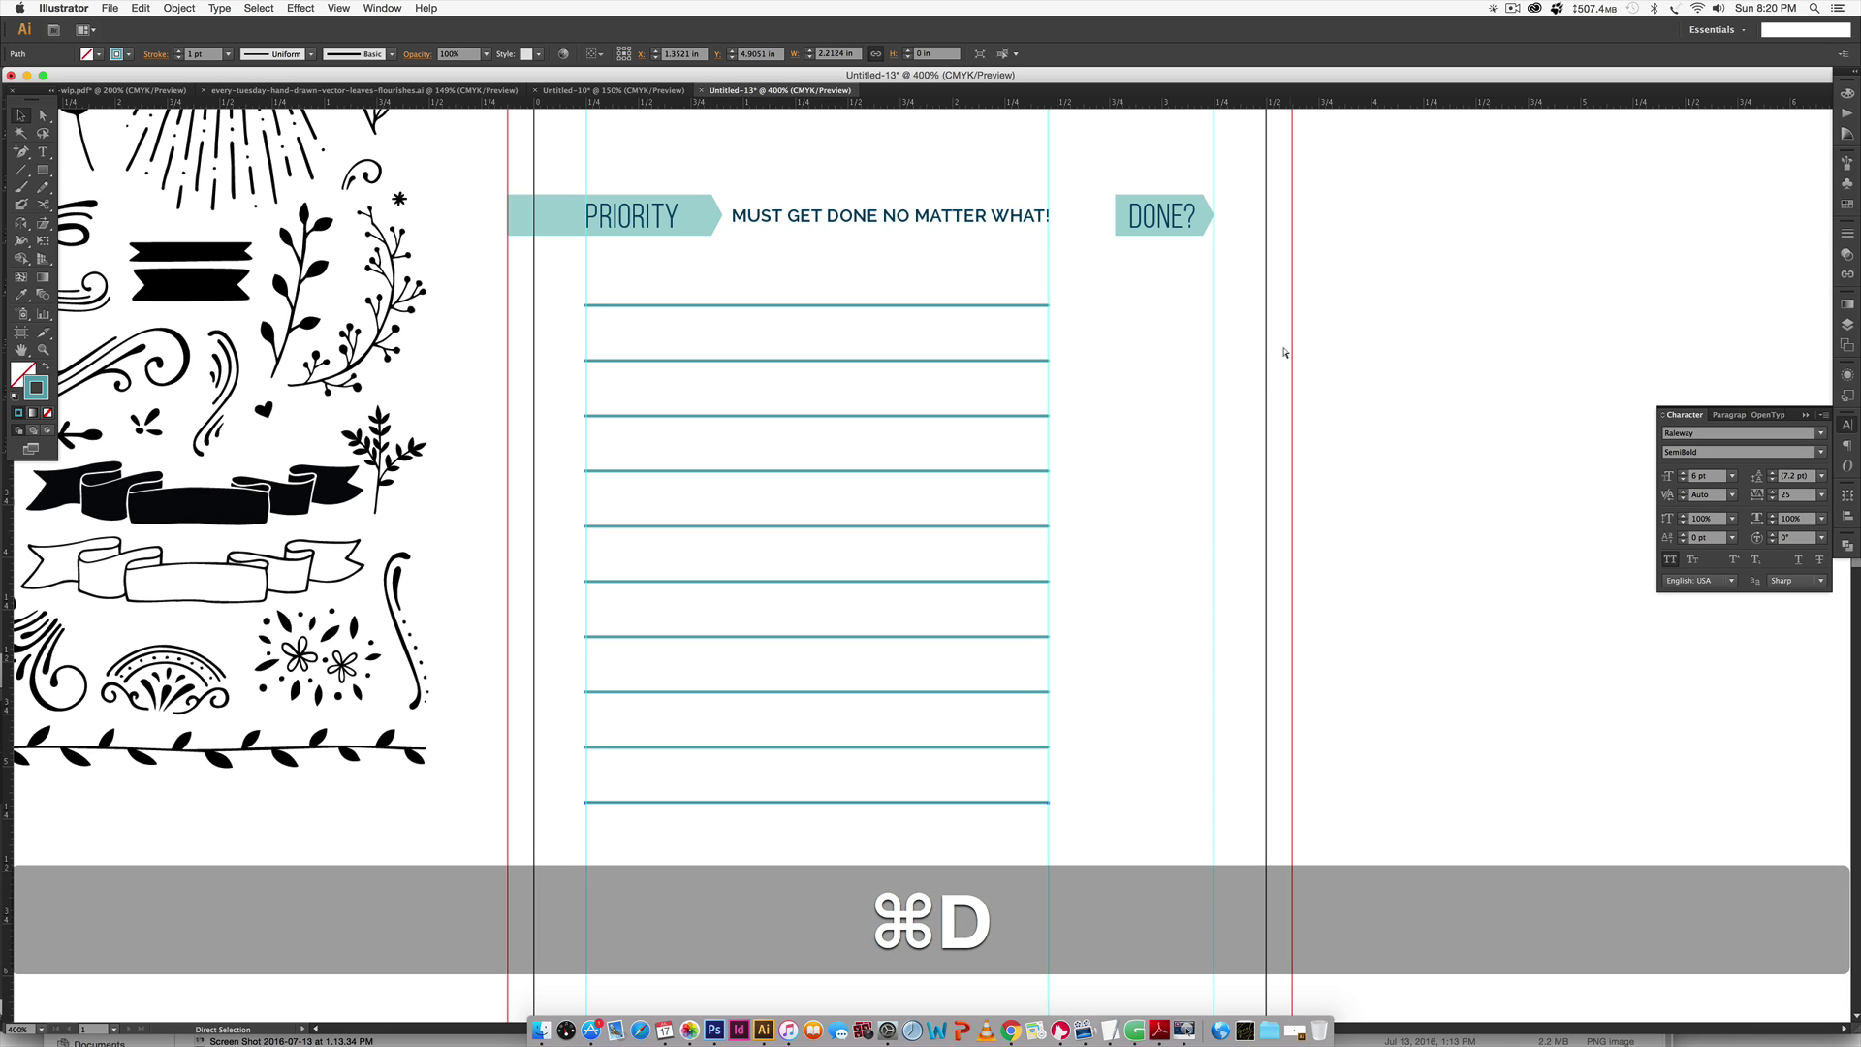
pyautogui.scroll(-1, 1269, 364)
pyautogui.scroll(-3, 1269, 364)
pyautogui.press('super+d')
pyautogui.press('super+d')
pyautogui.press('super+d')
pyautogui.press('super+d')
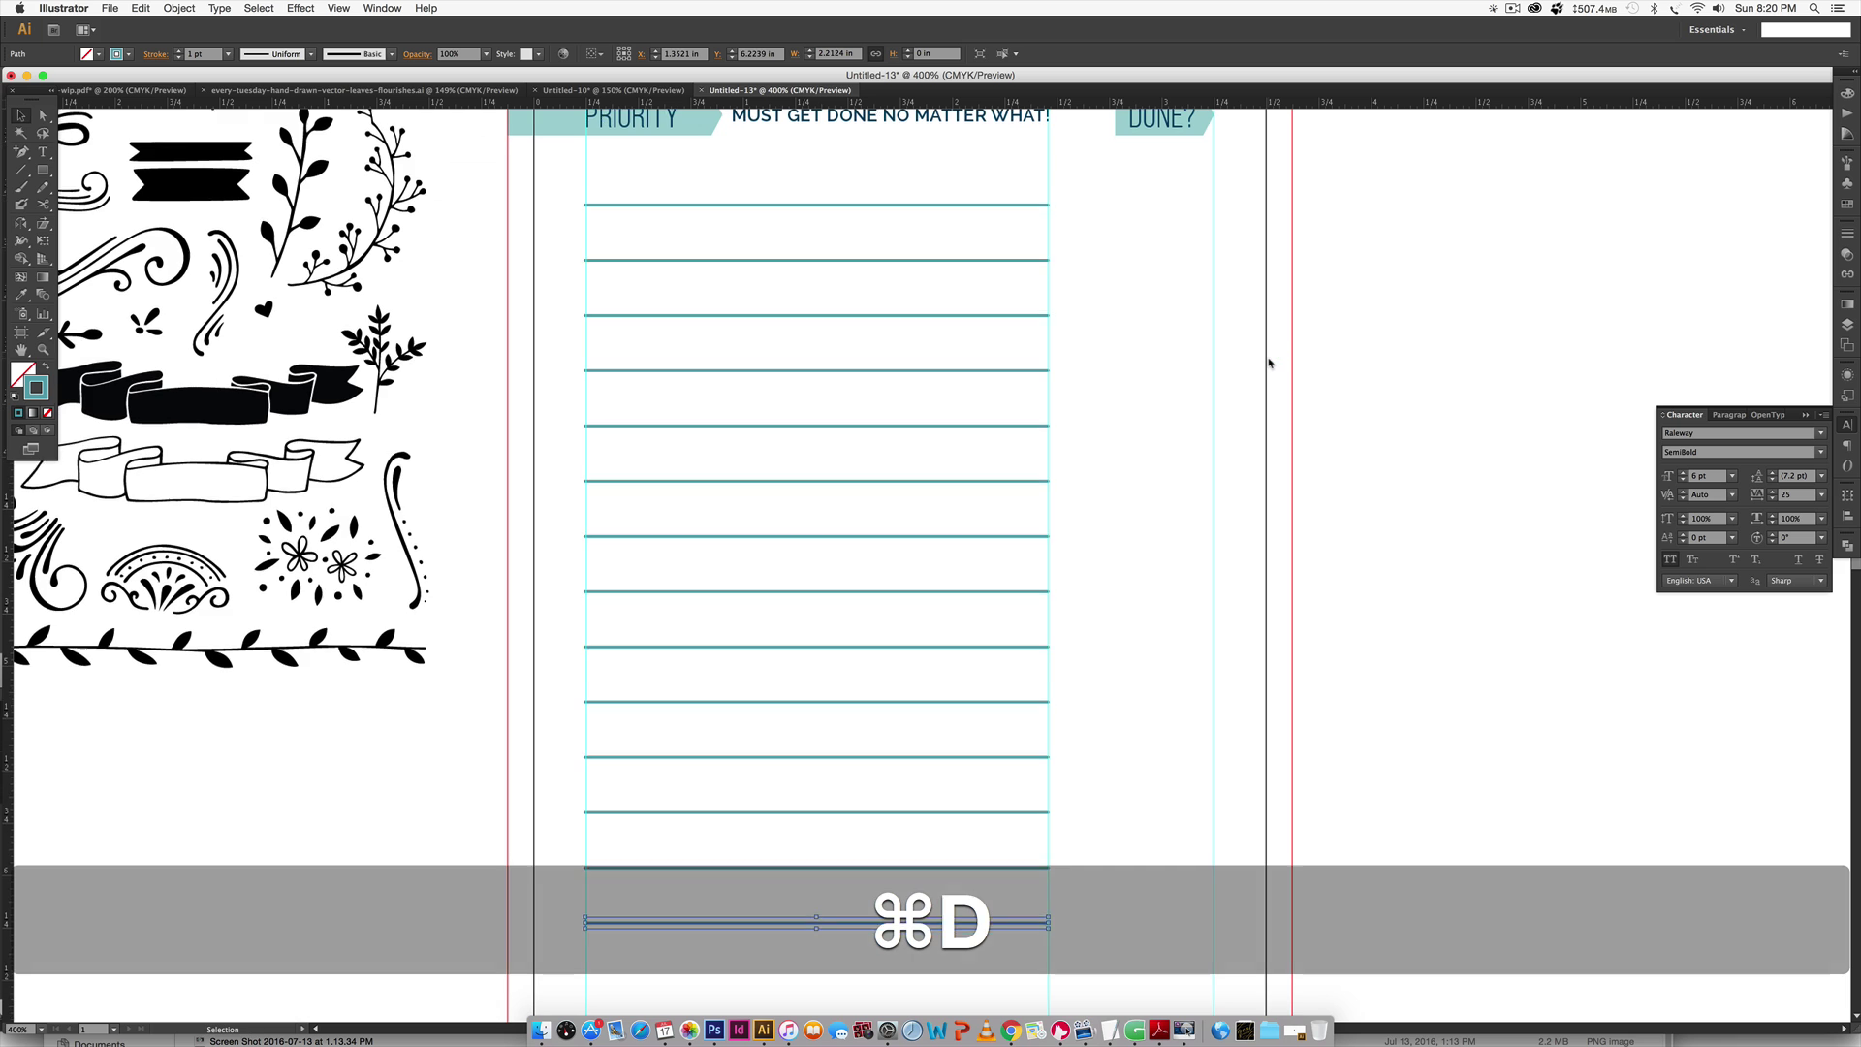
pyautogui.scroll(-10, 1270, 364)
pyautogui.press('super+d')
pyautogui.press('super+d')
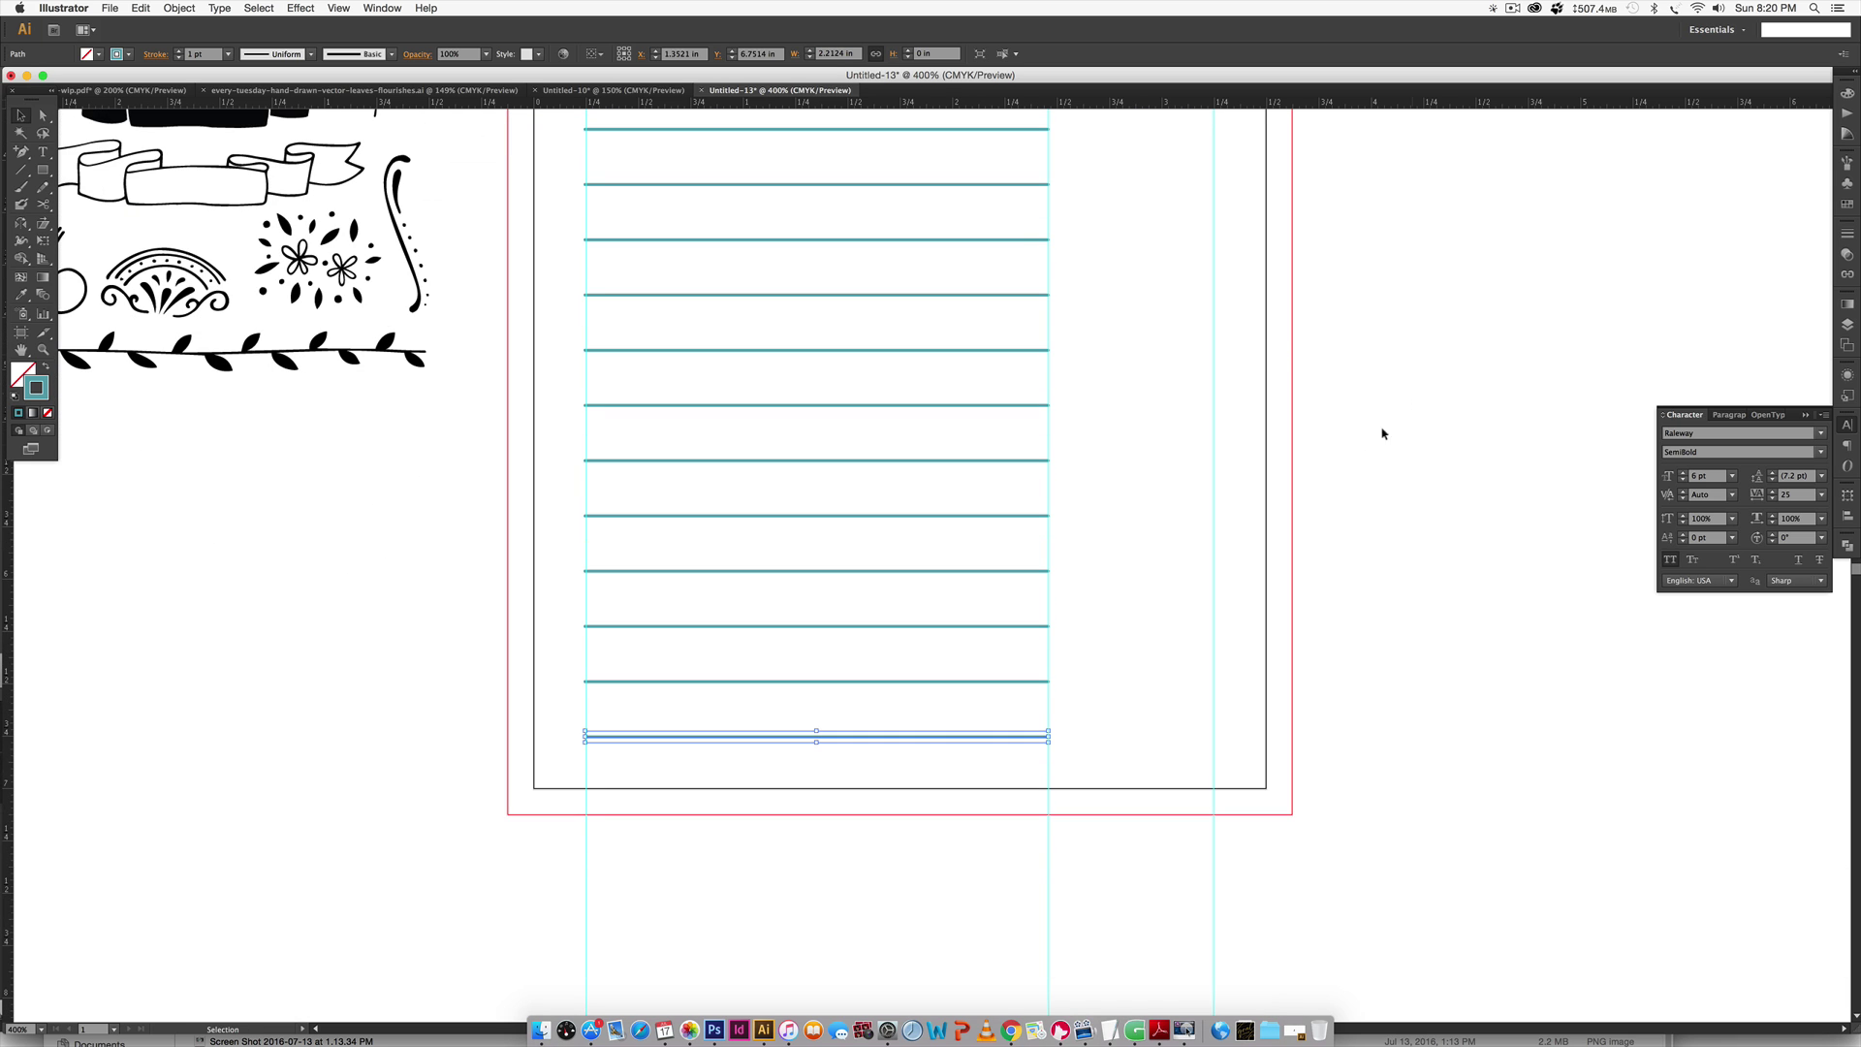
pyautogui.click(1384, 434)
pyautogui.press('super+minus')
pyautogui.press('super+minus')
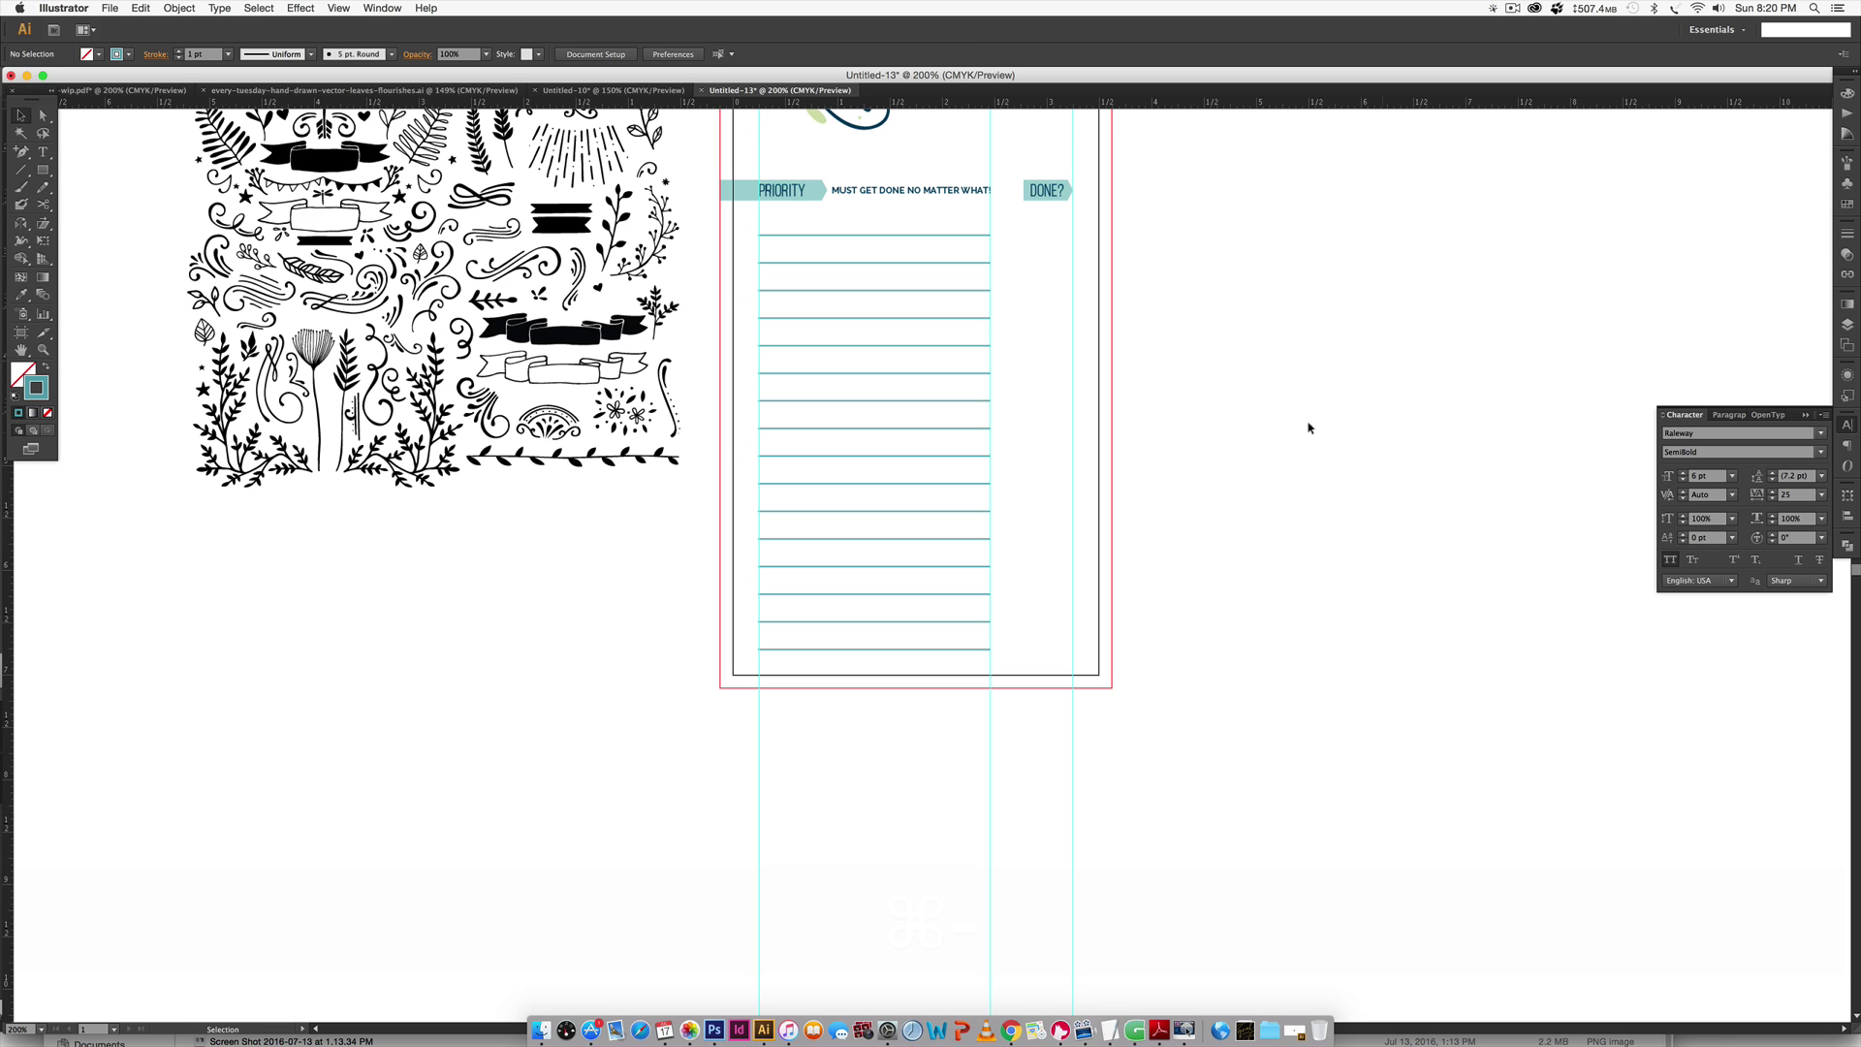
# Delete the copied task lines from the third row down to the last.
pyautogui.moveTo(1368, 375); pyautogui.dragTo(1283, 527)
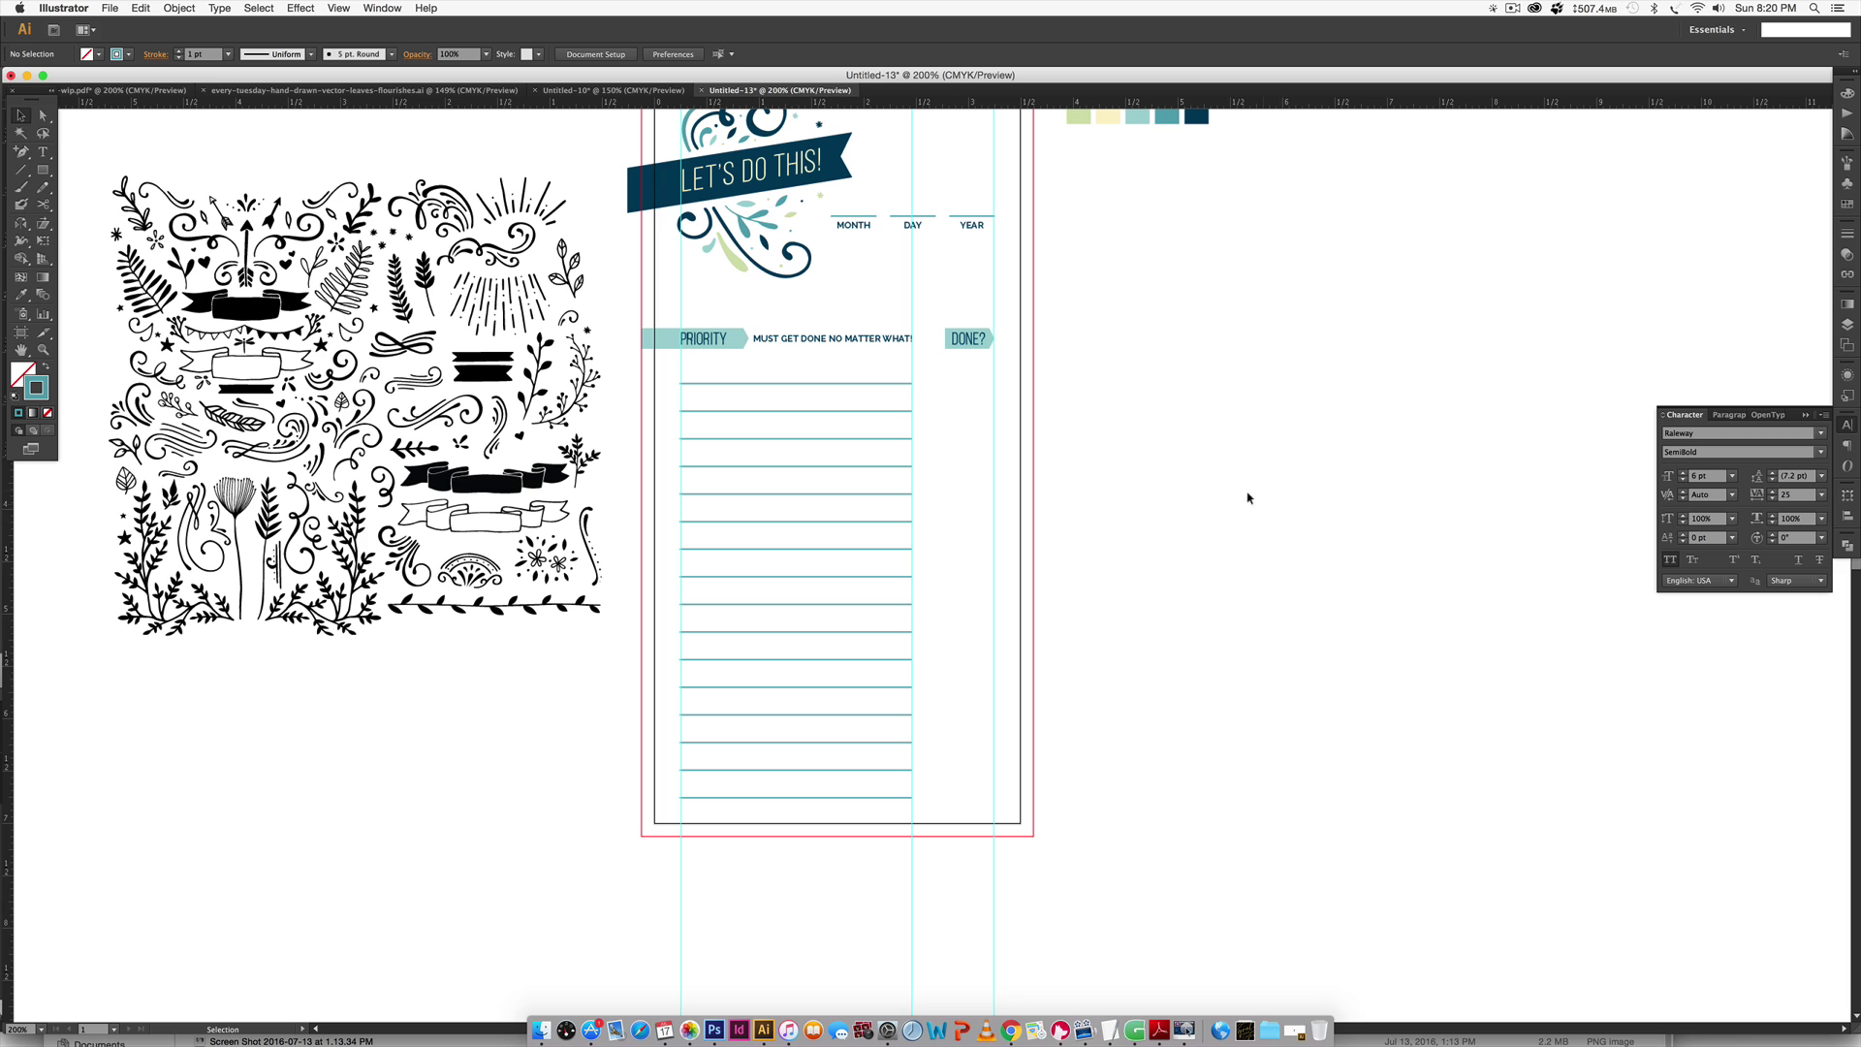
pyautogui.moveTo(991, 421); pyautogui.dragTo(715, 980)
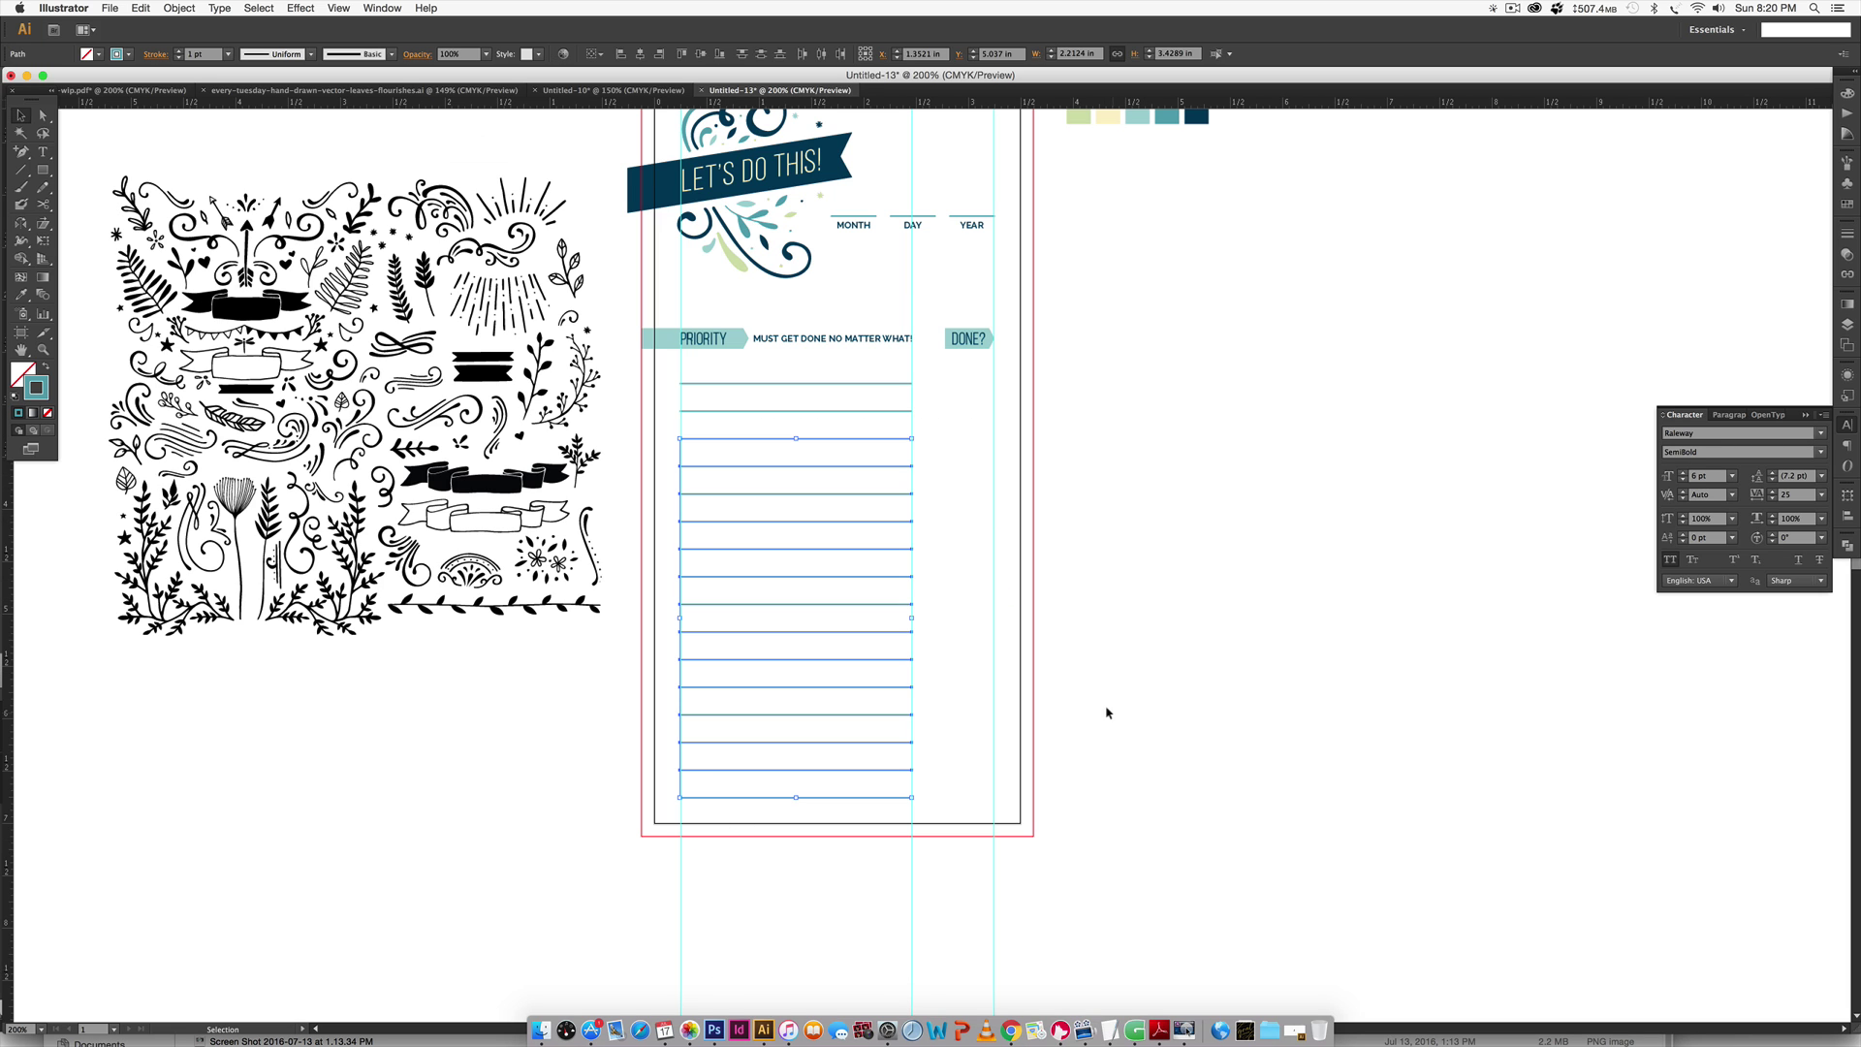
pyautogui.press('Delete')
# Copy the first task line straight down about 0.21 in and repeat the copy until 20 evenly spaced lines fill the page.
pyautogui.press('super+equal')
pyautogui.moveTo(789, 201); pyautogui.dragTo(810, 245)
pyautogui.press('super+d')
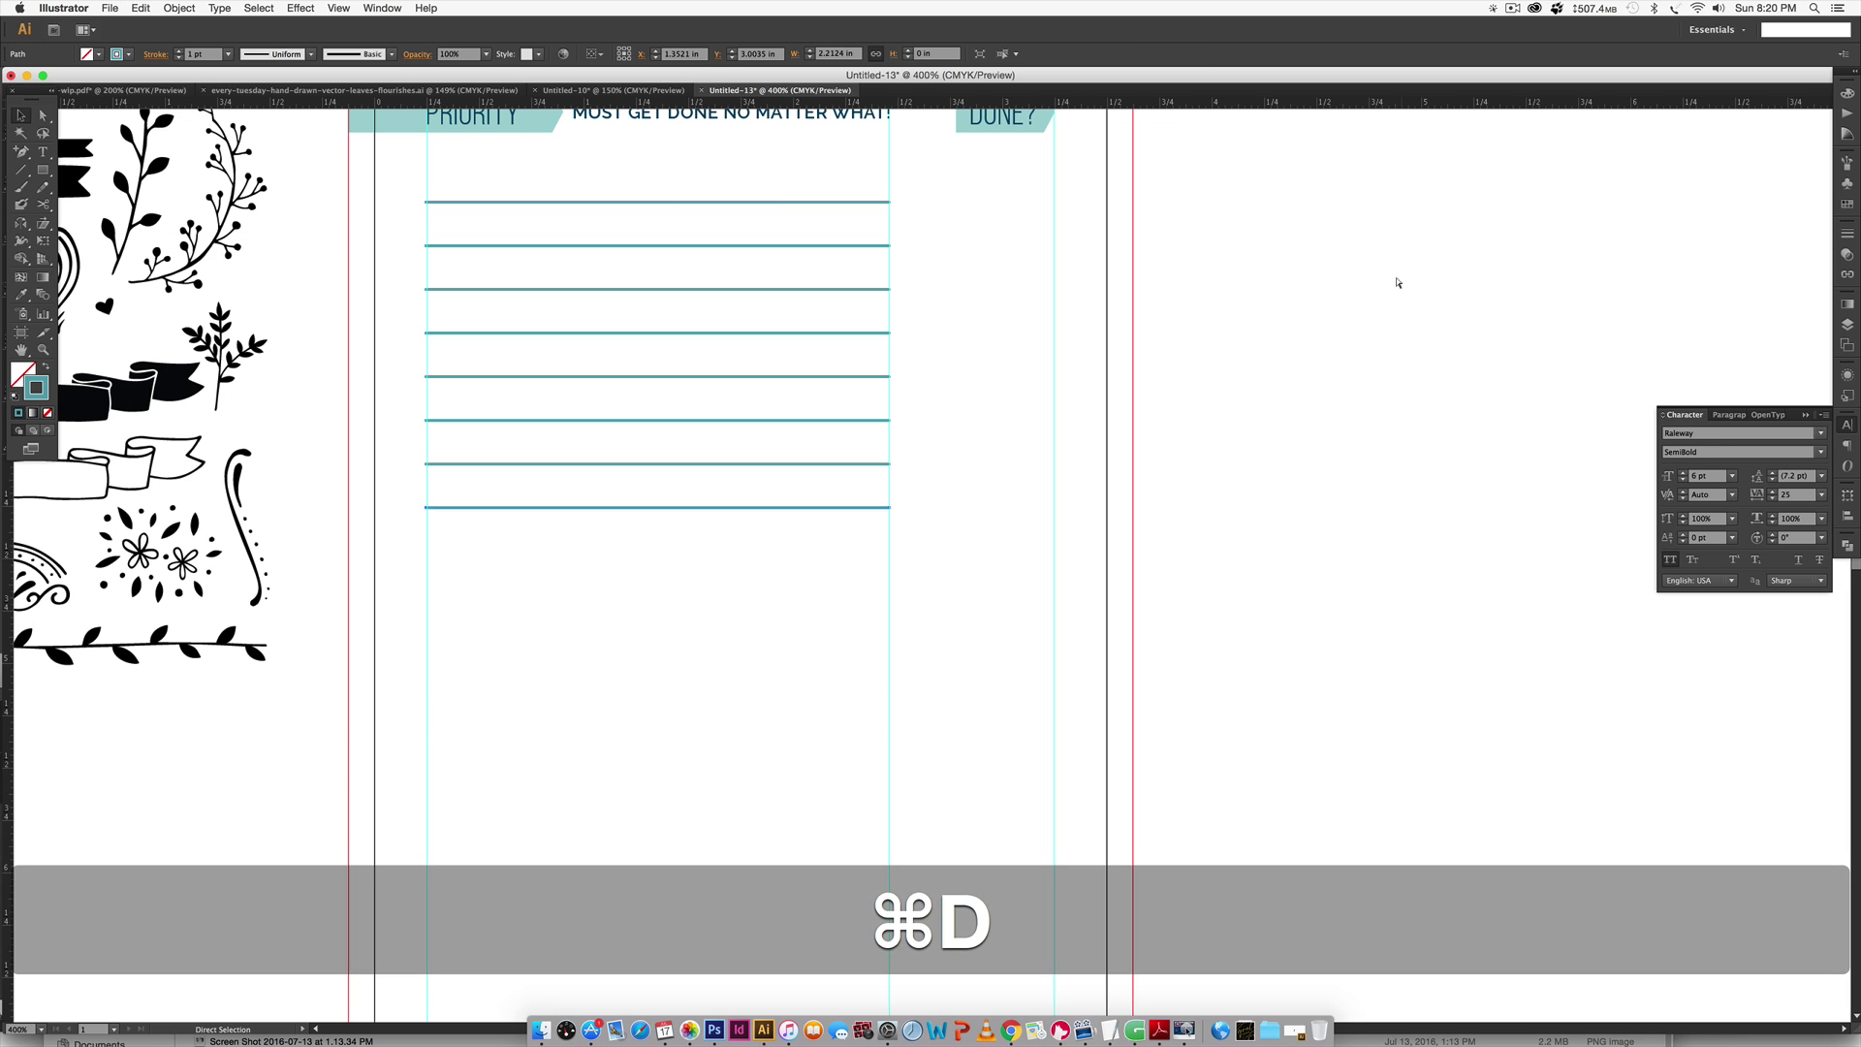
pyautogui.press('super+d')
pyautogui.press('super+d')
pyautogui.press('super+d')
pyautogui.press('super+d')
pyautogui.press('super+d')
pyautogui.press('super+d')
pyautogui.press('super+d')
pyautogui.press('super+d')
pyautogui.scroll(-5, 1347, 329)
pyautogui.press('super+d')
pyautogui.press('super+d')
pyautogui.press('super+d')
pyautogui.press('super+d')
pyautogui.press('super+minus')
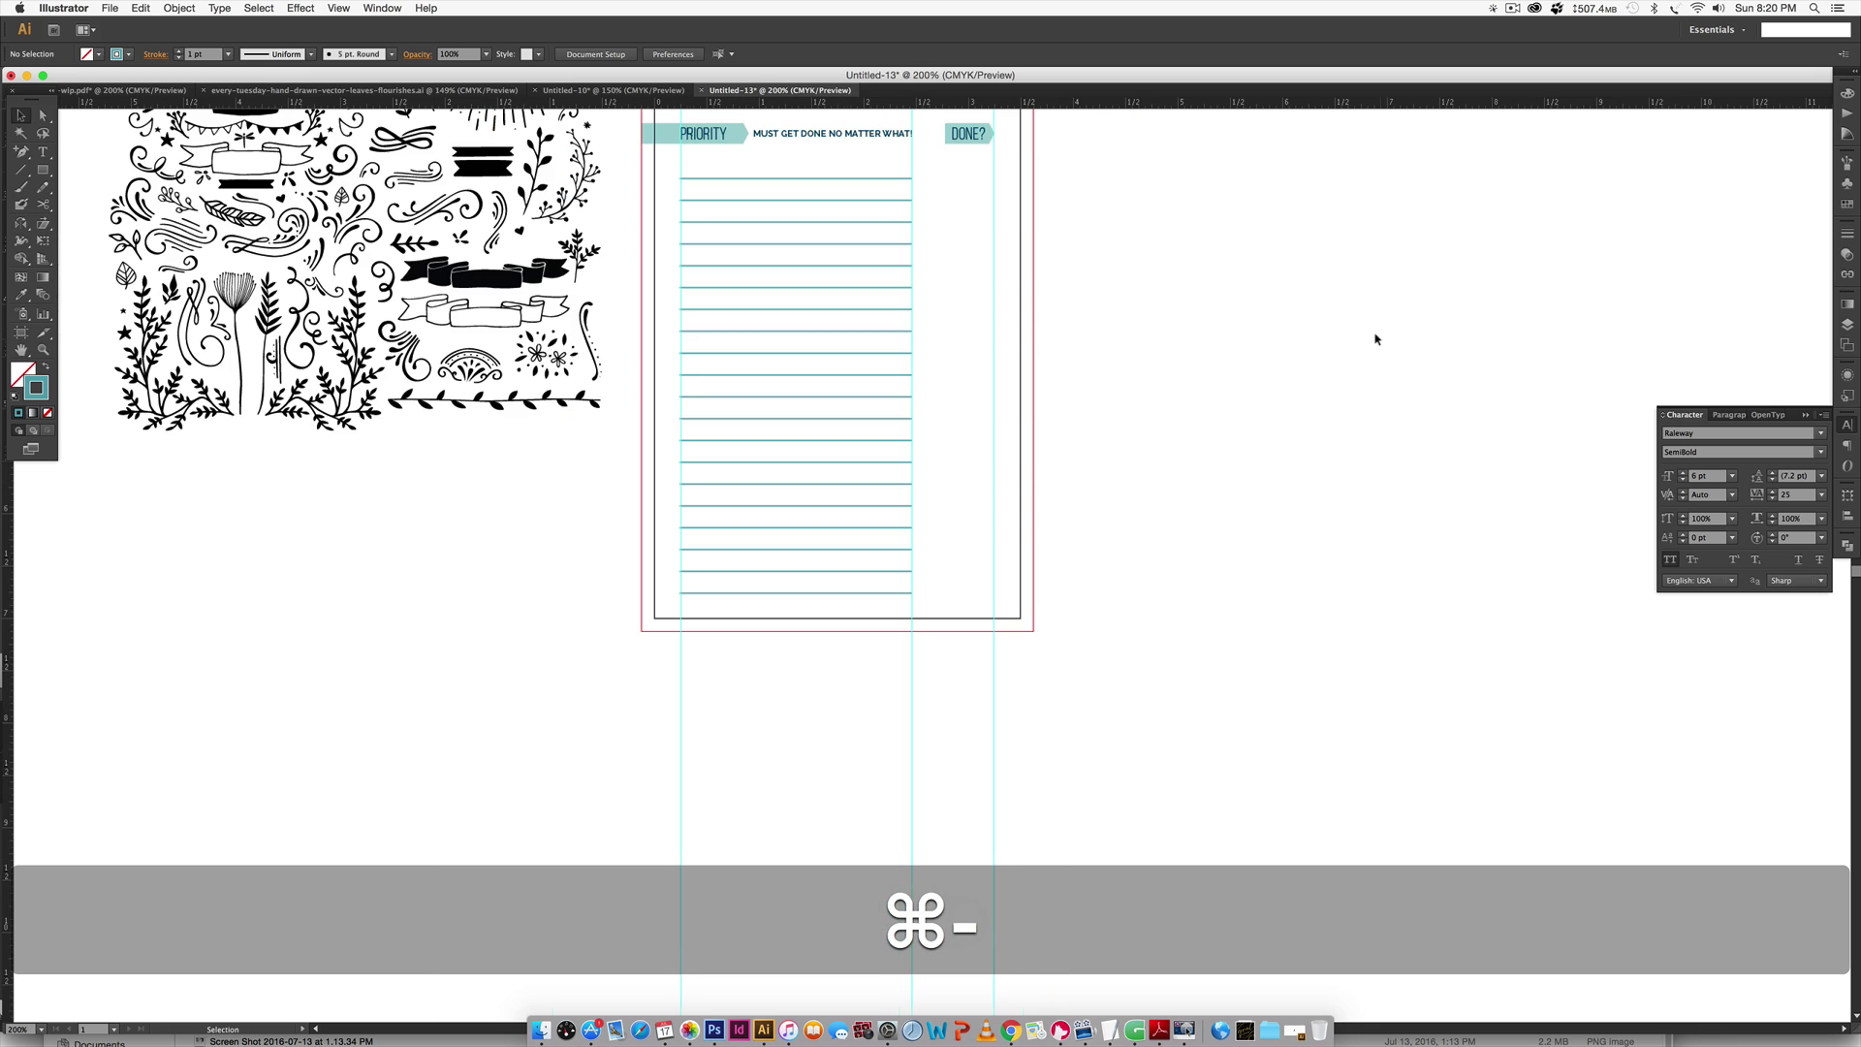
# Add horizontal guides along the first and second task lines.
pyautogui.moveTo(1156, 188); pyautogui.dragTo(1346, 262)
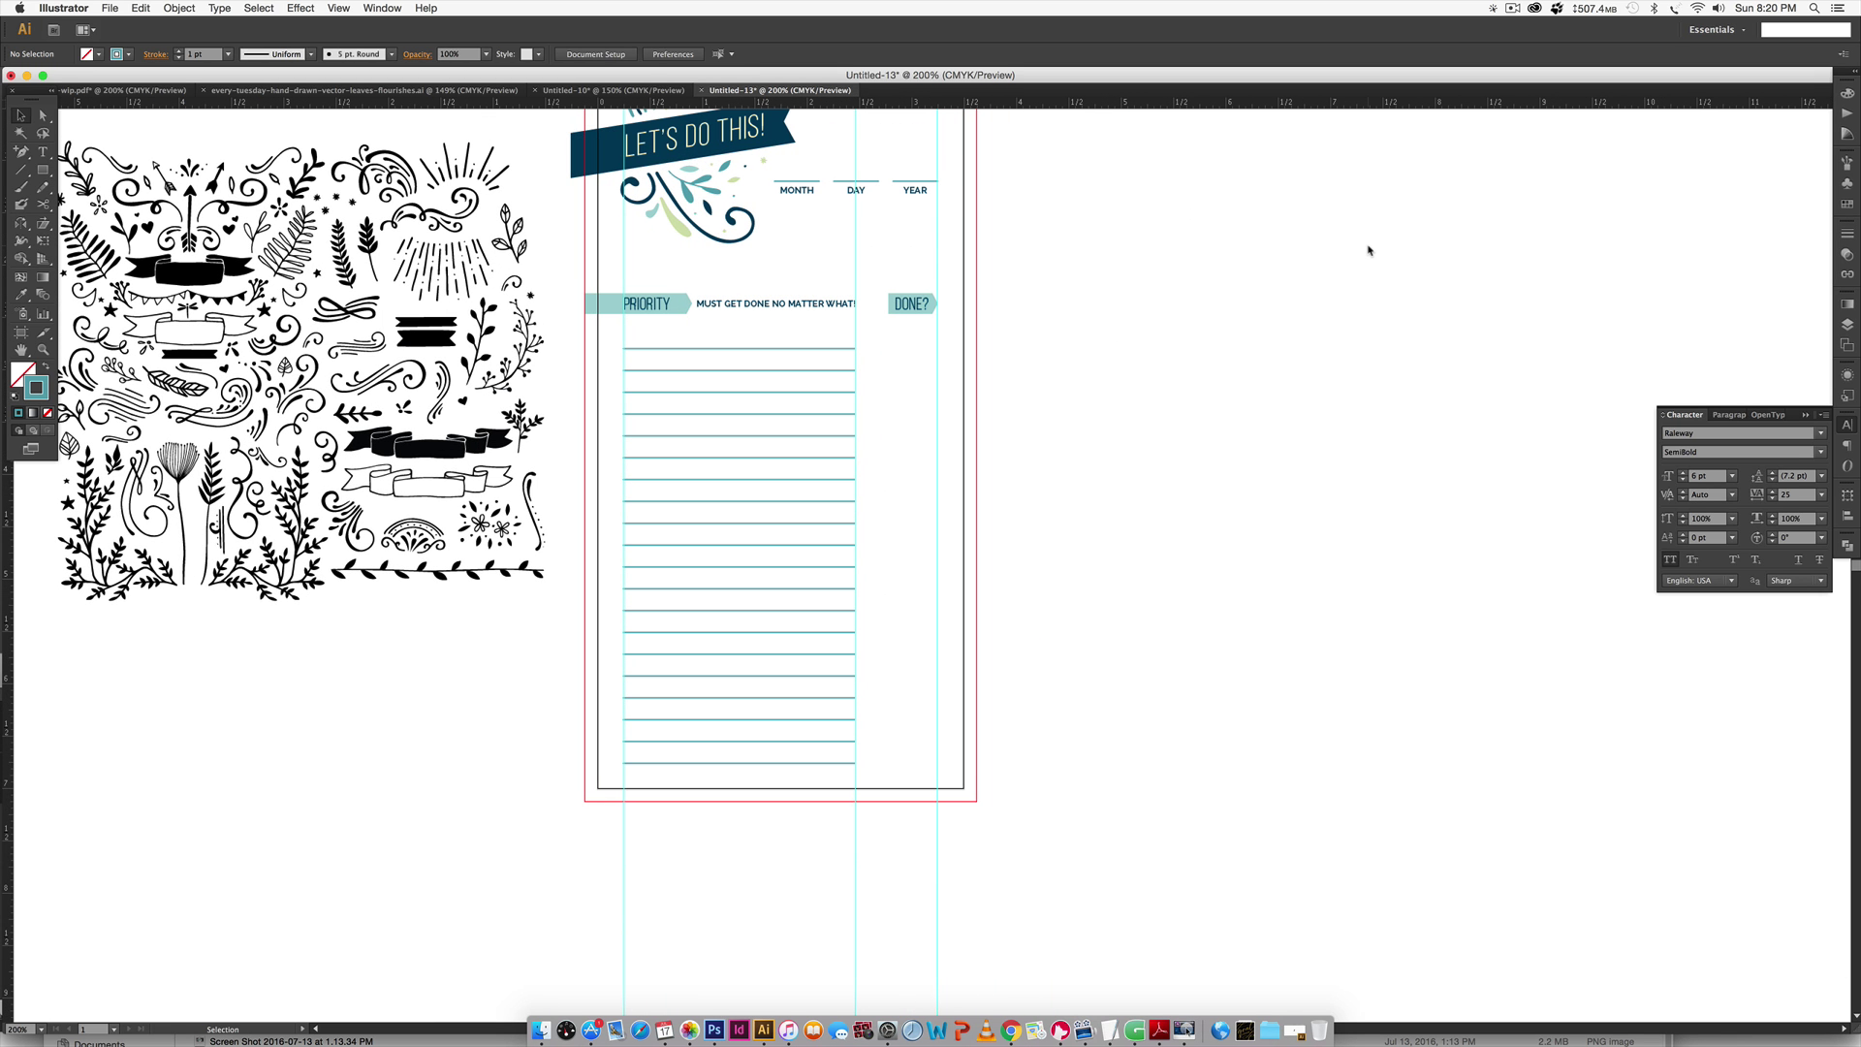
pyautogui.press('super+equal')
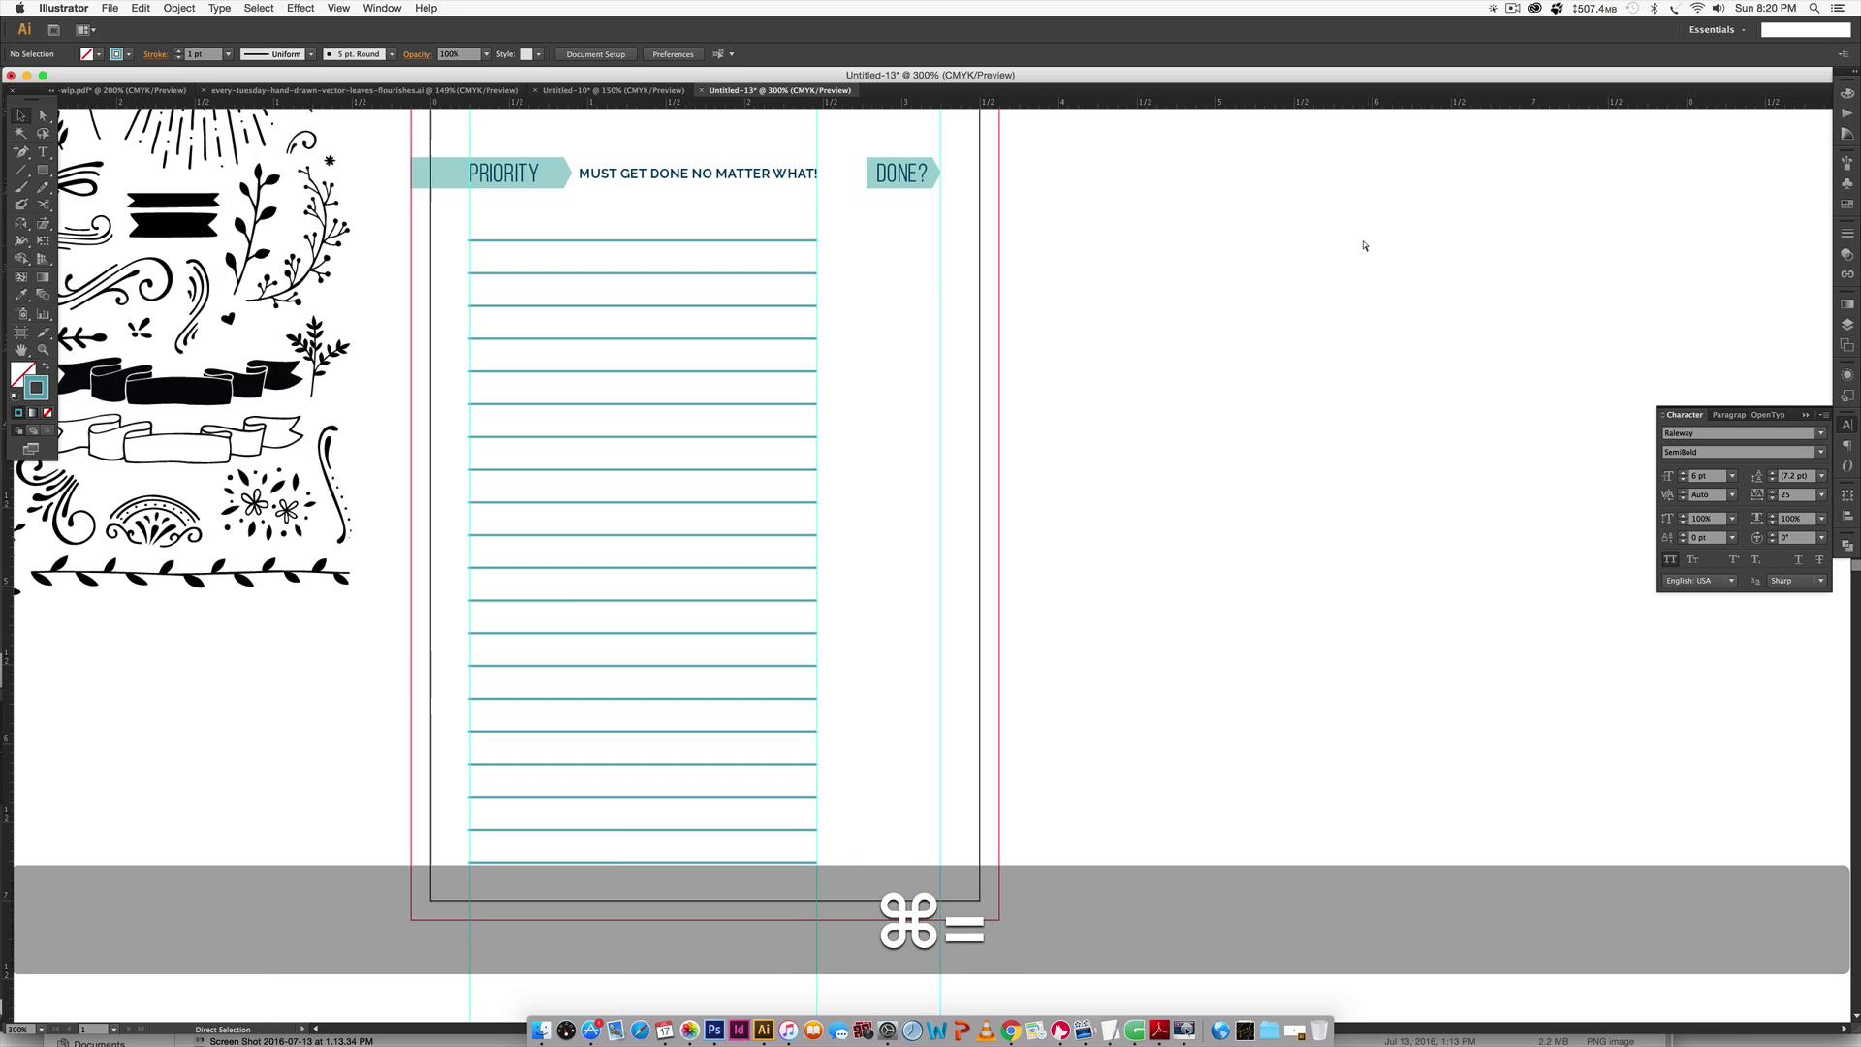
pyautogui.press('super+equal')
pyautogui.press('super+equal')
pyautogui.moveTo(1172, 287); pyautogui.dragTo(1276, 531)
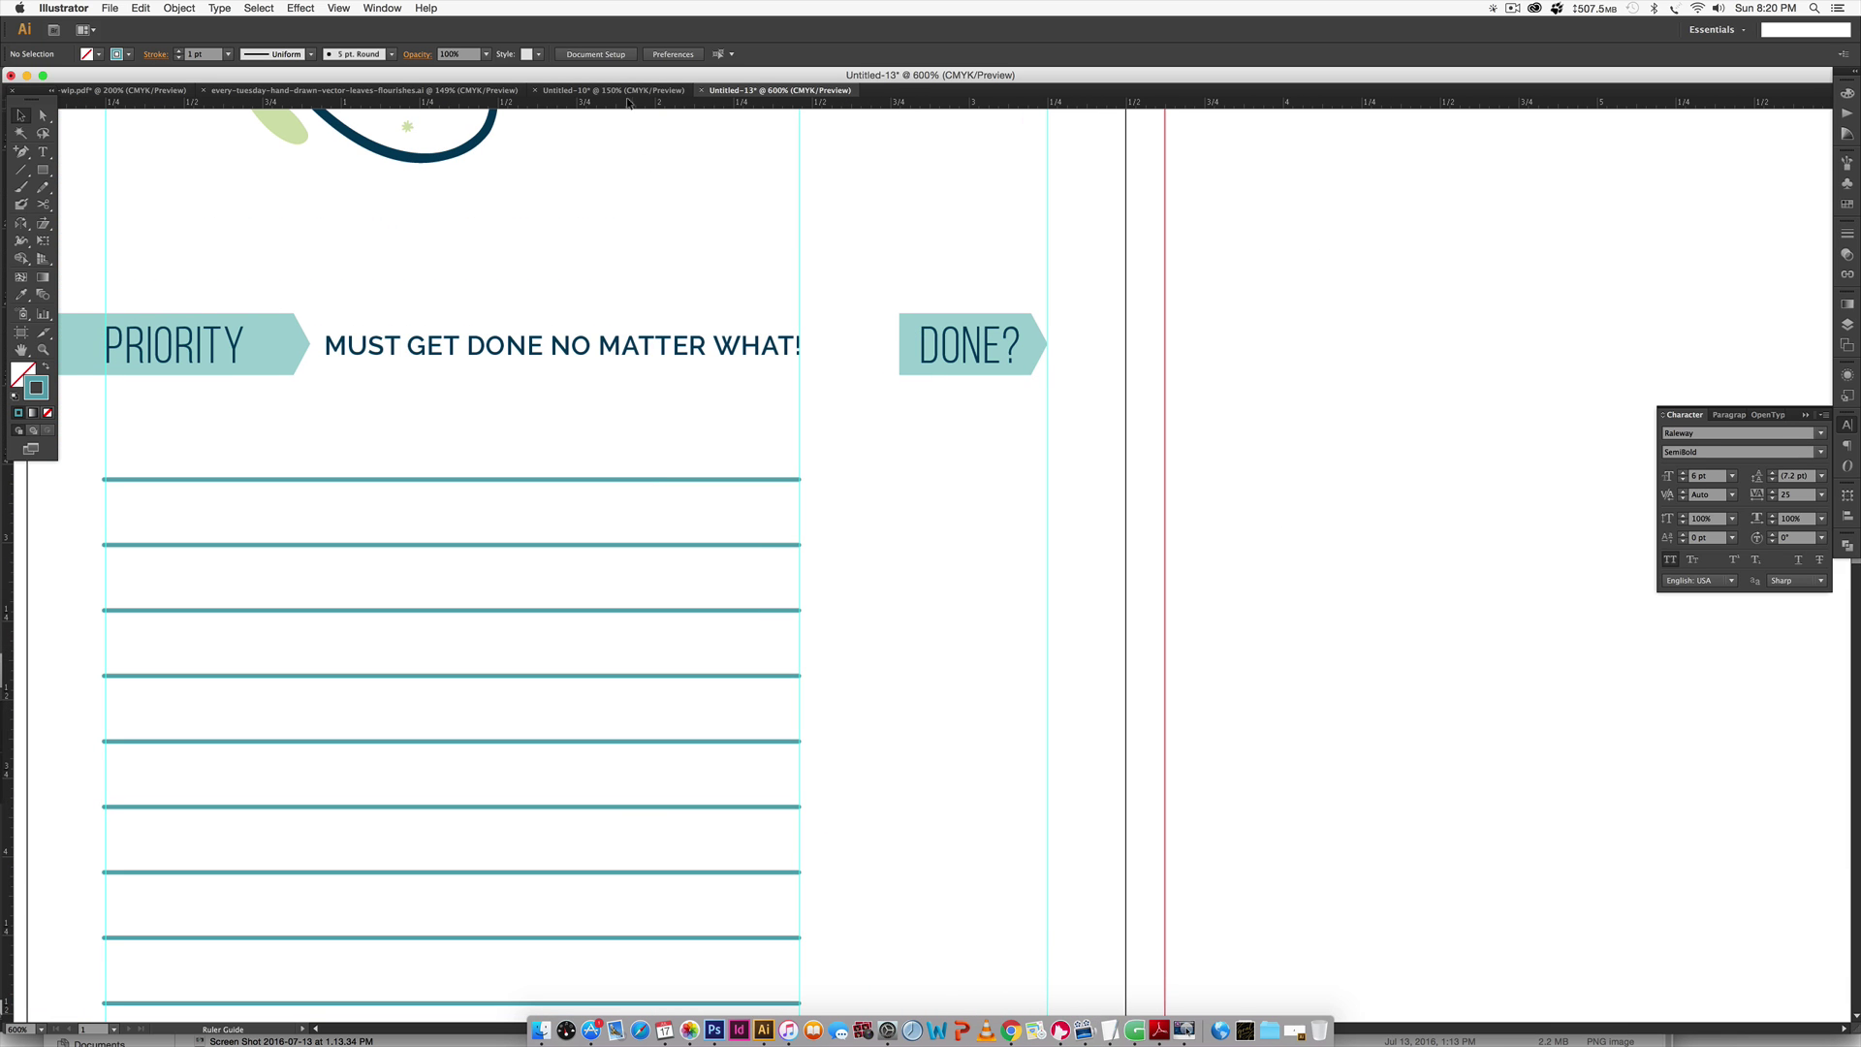
pyautogui.moveTo(627, 102); pyautogui.dragTo(670, 480)
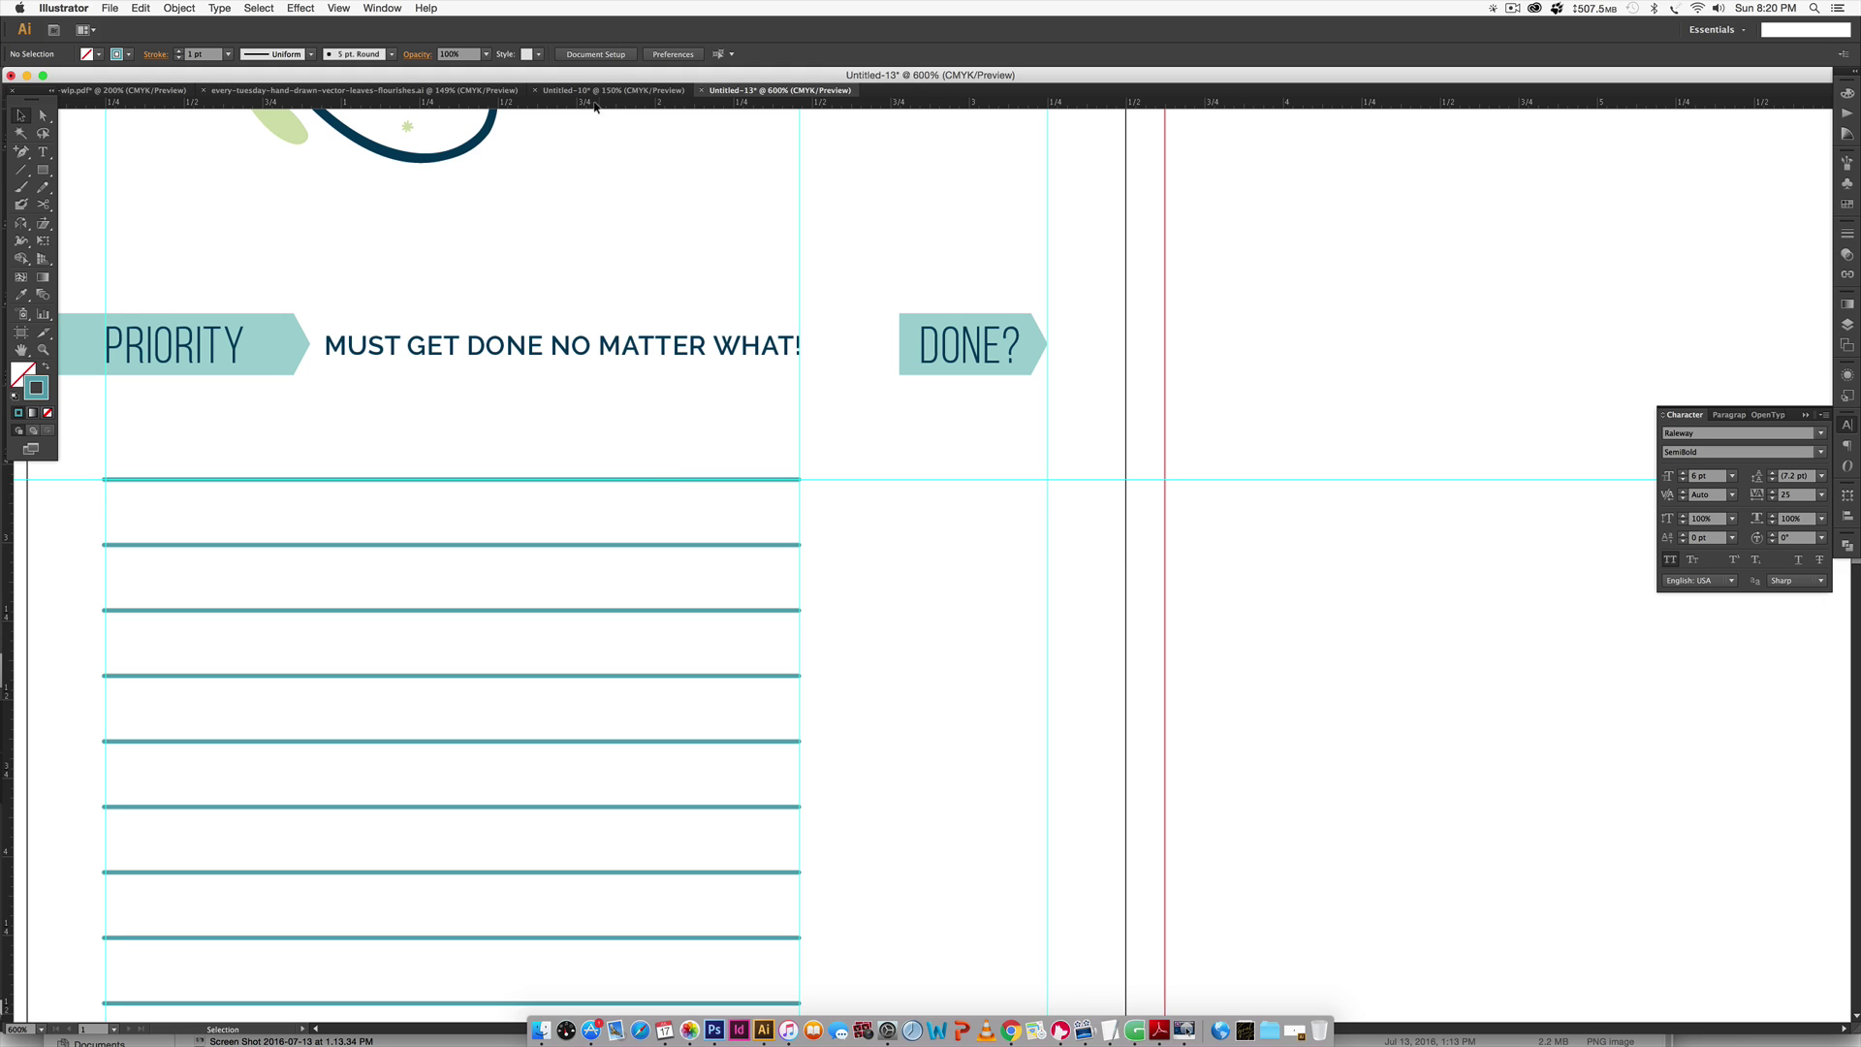
pyautogui.moveTo(595, 107); pyautogui.dragTo(632, 543)
# Draw a square checkbox of about 0.15 in below the DONE? banner, with its base on the first horizontal guide.
pyautogui.press('m')
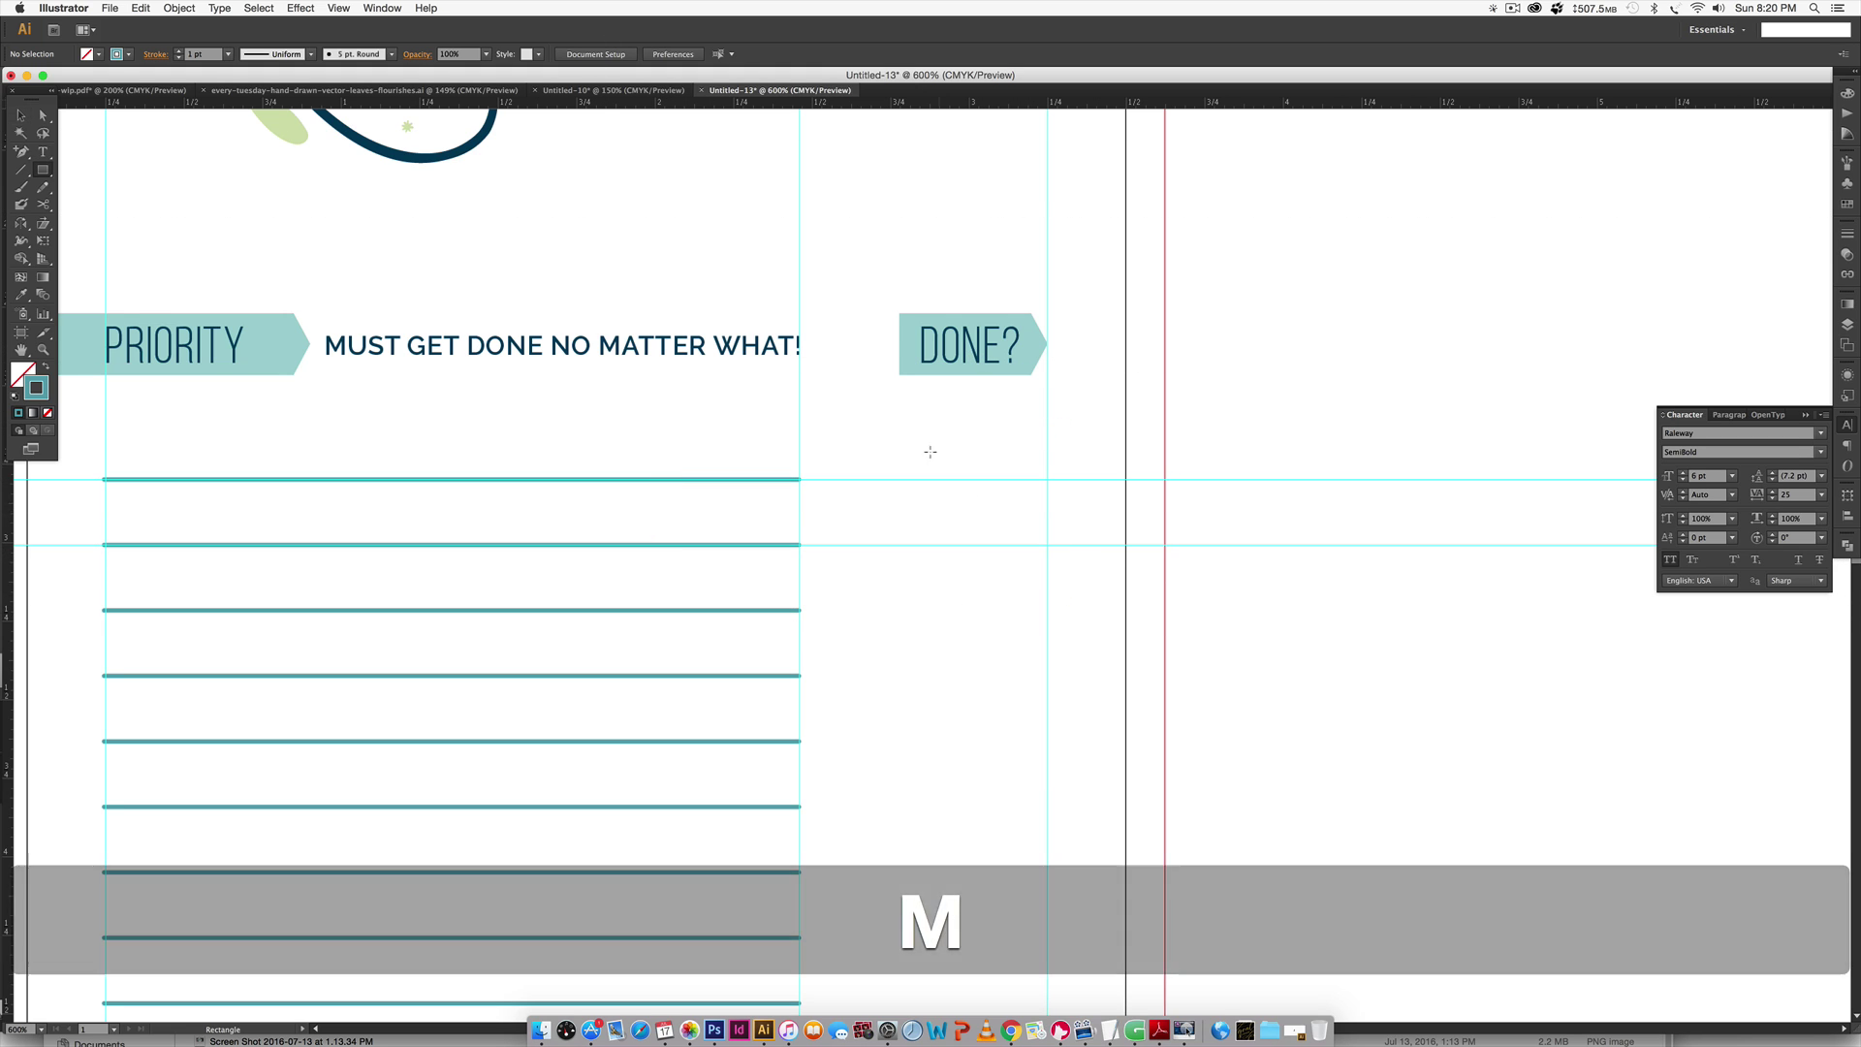
pyautogui.moveTo(915, 433); pyautogui.dragTo(964, 480)
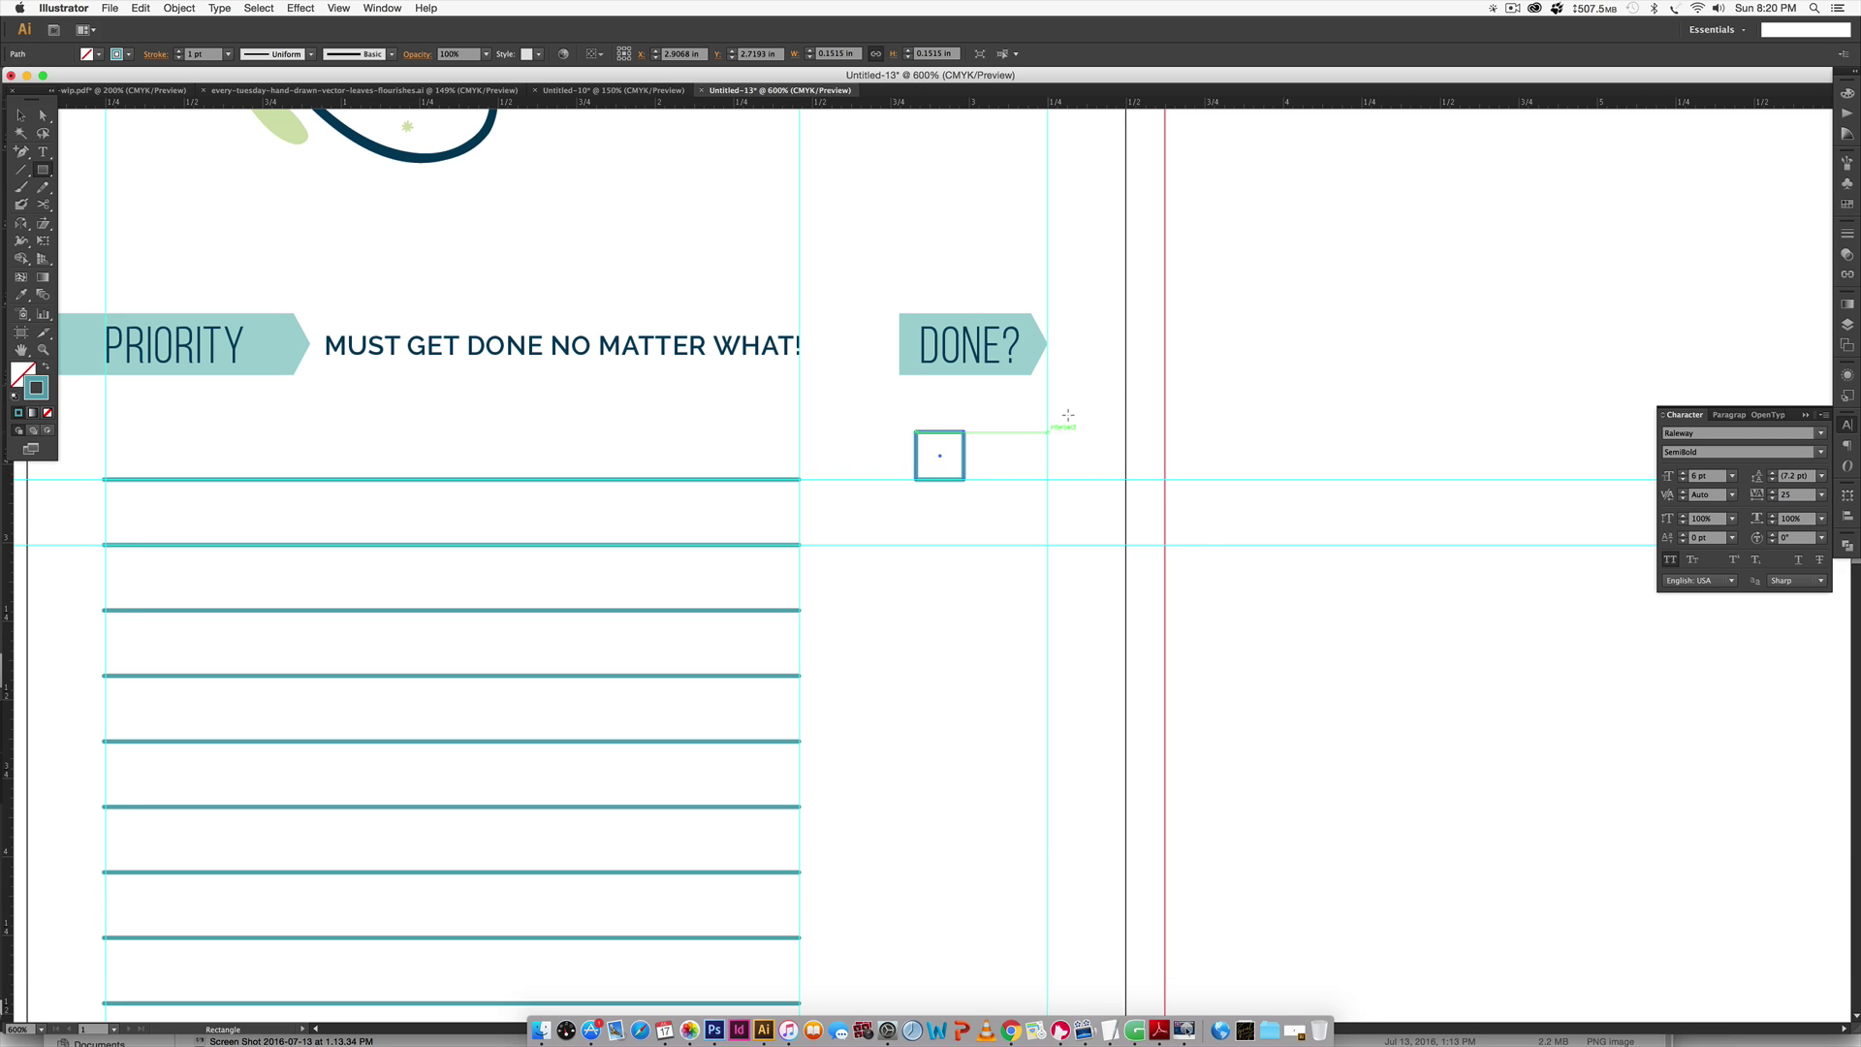
pyautogui.press('v')
pyautogui.click(964, 572)
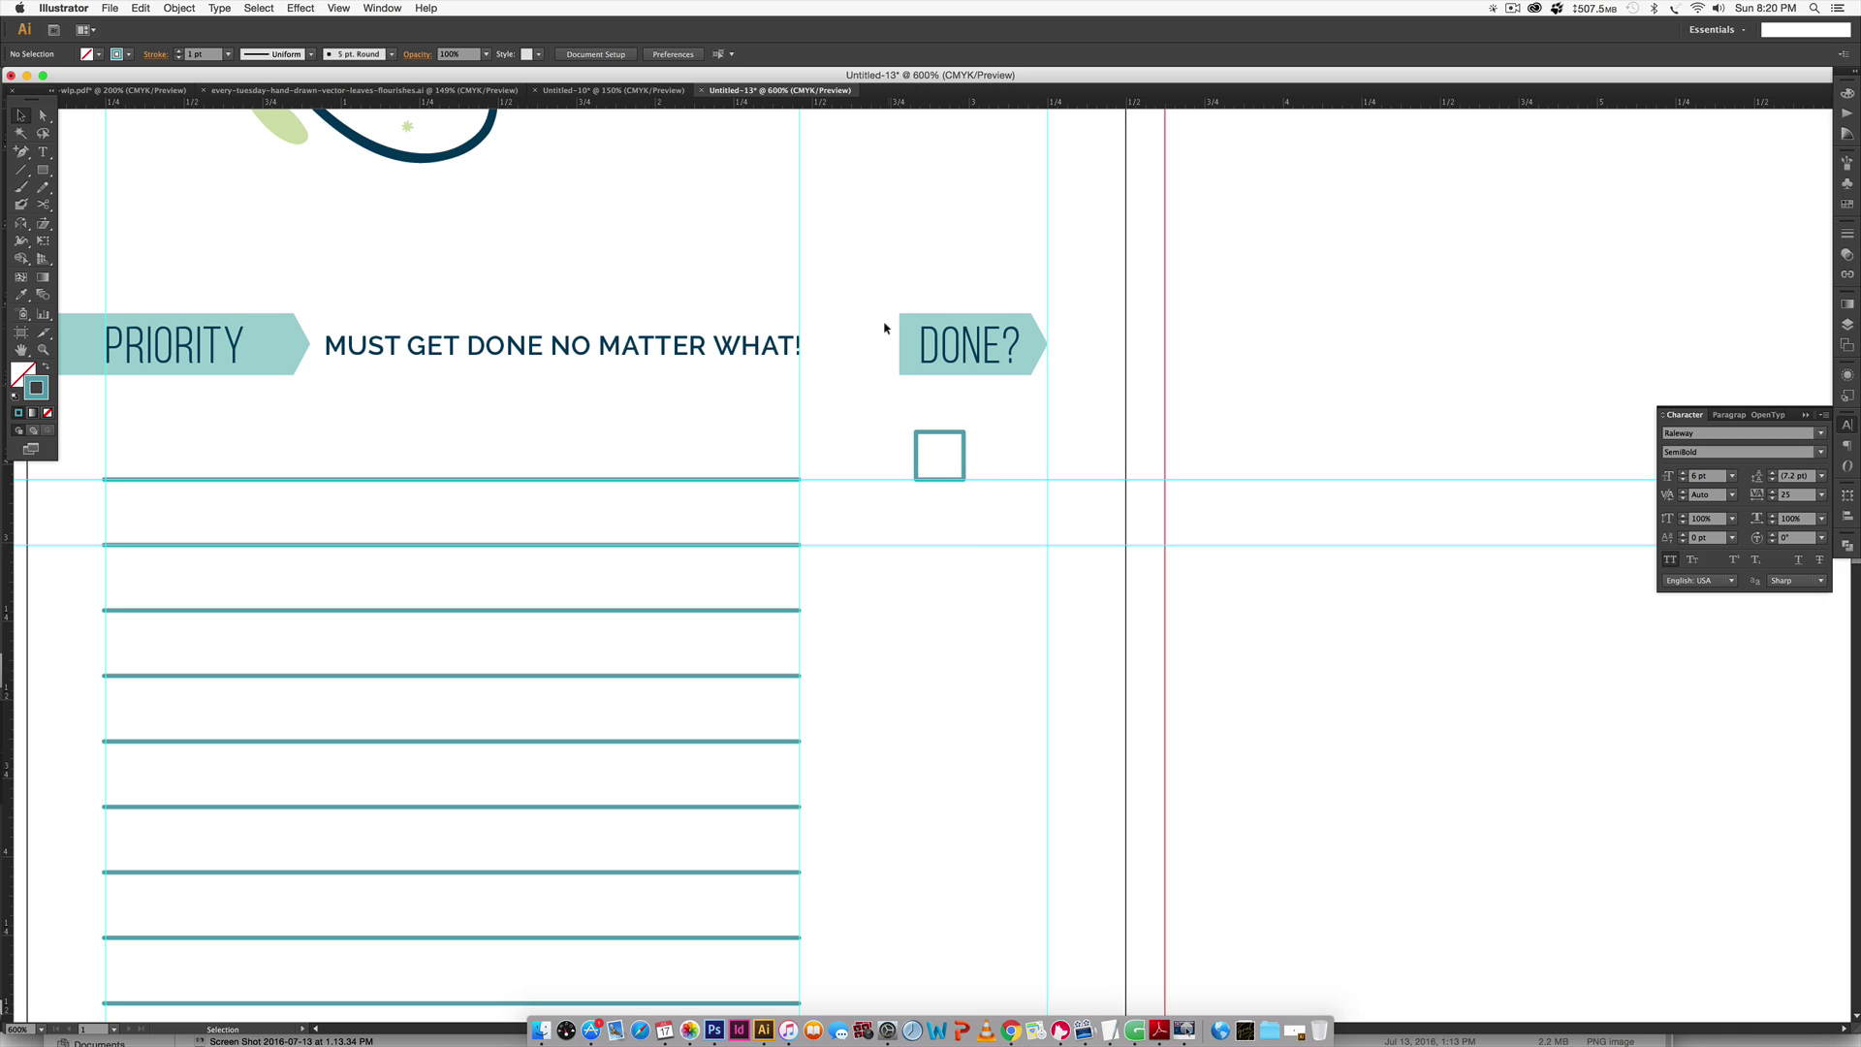
# Nudge the checkbox right to about X 2.98 in, roughly centred beneath the DONE? text.
pyautogui.click(960, 437)
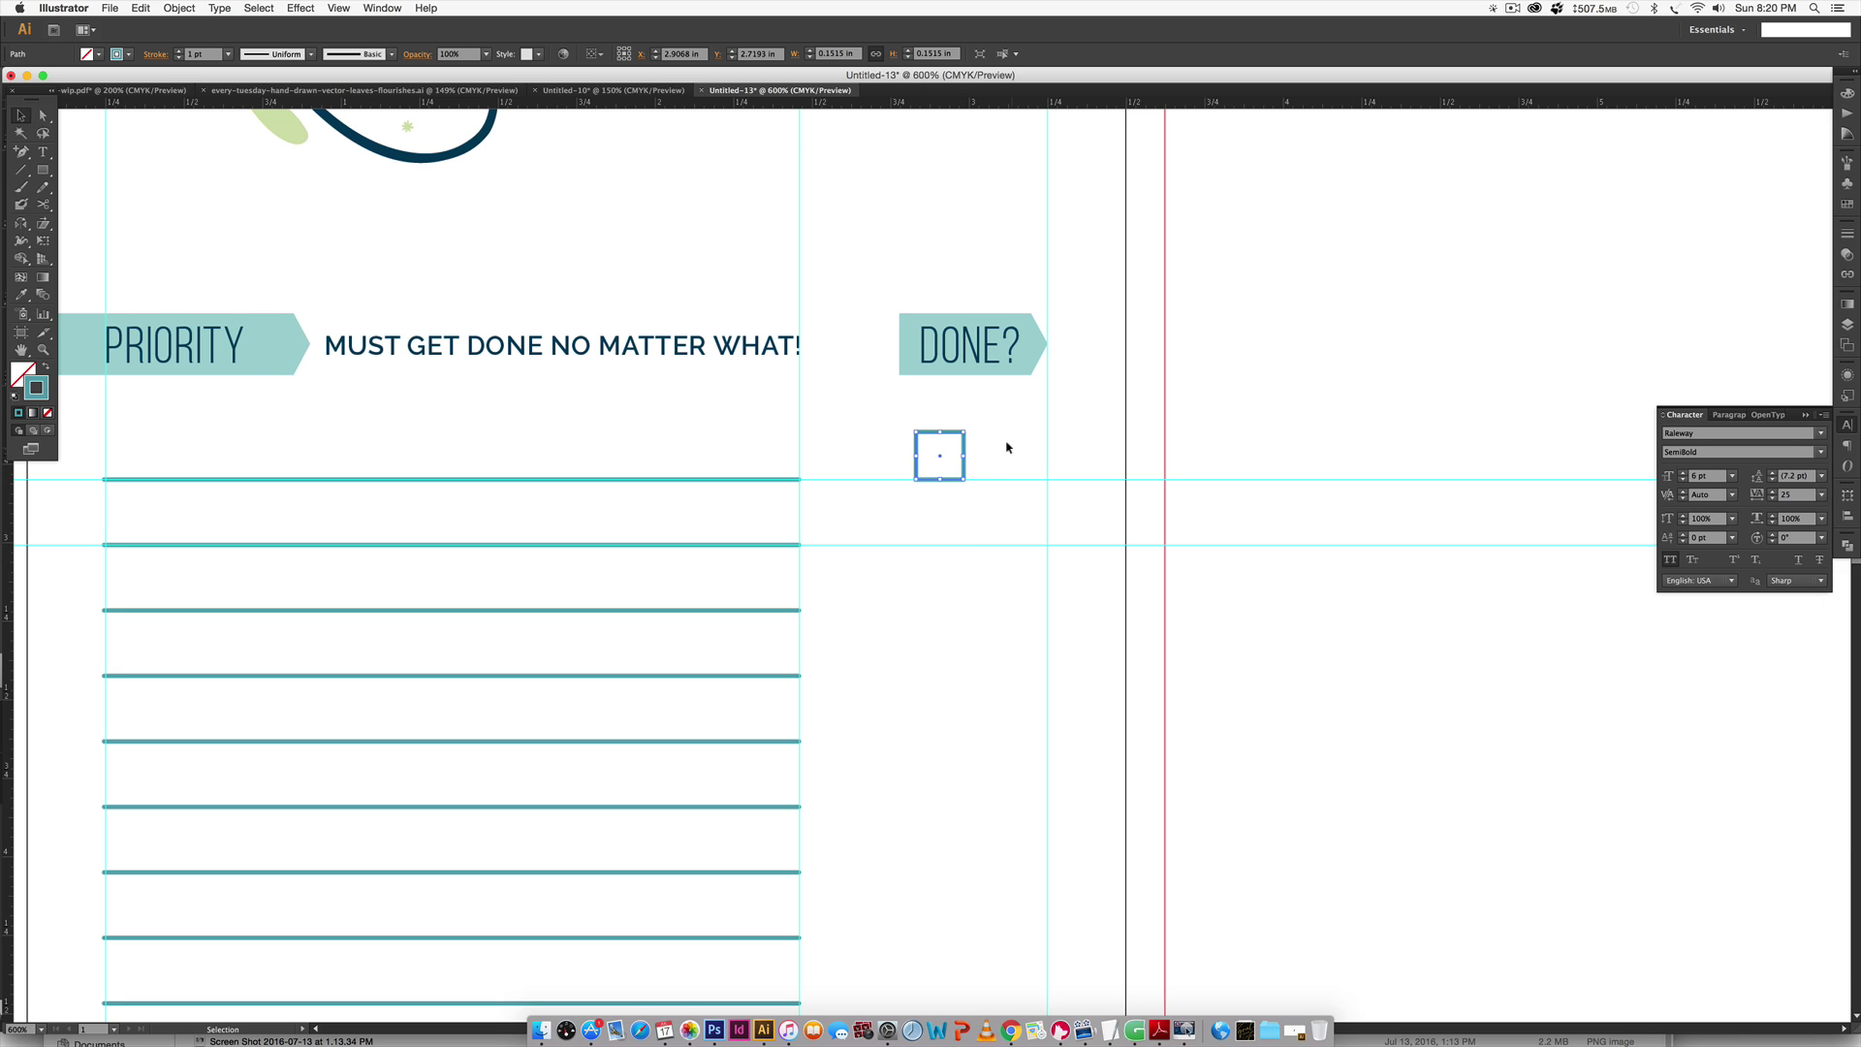
pyautogui.press('Right')
pyautogui.press('Right')
pyautogui.press('Right')
pyautogui.press('Right')
pyautogui.press('Left')
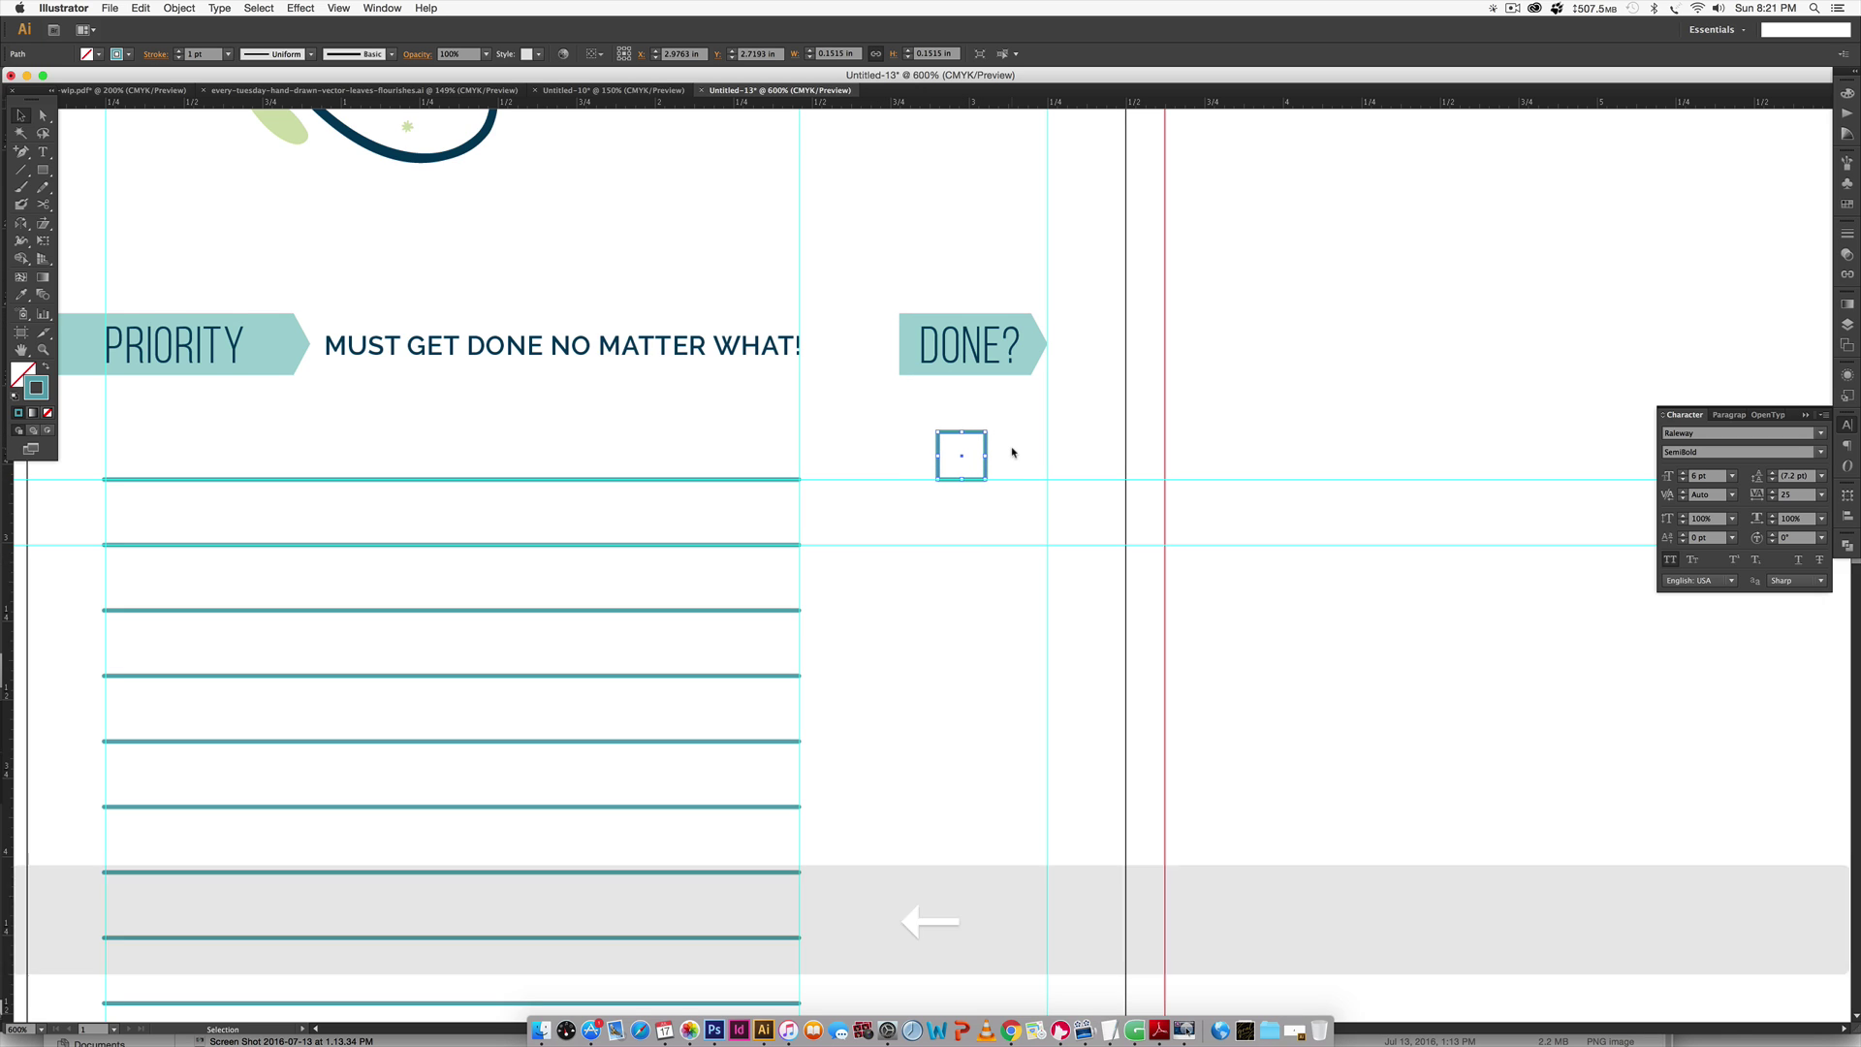
pyautogui.click(1162, 401)
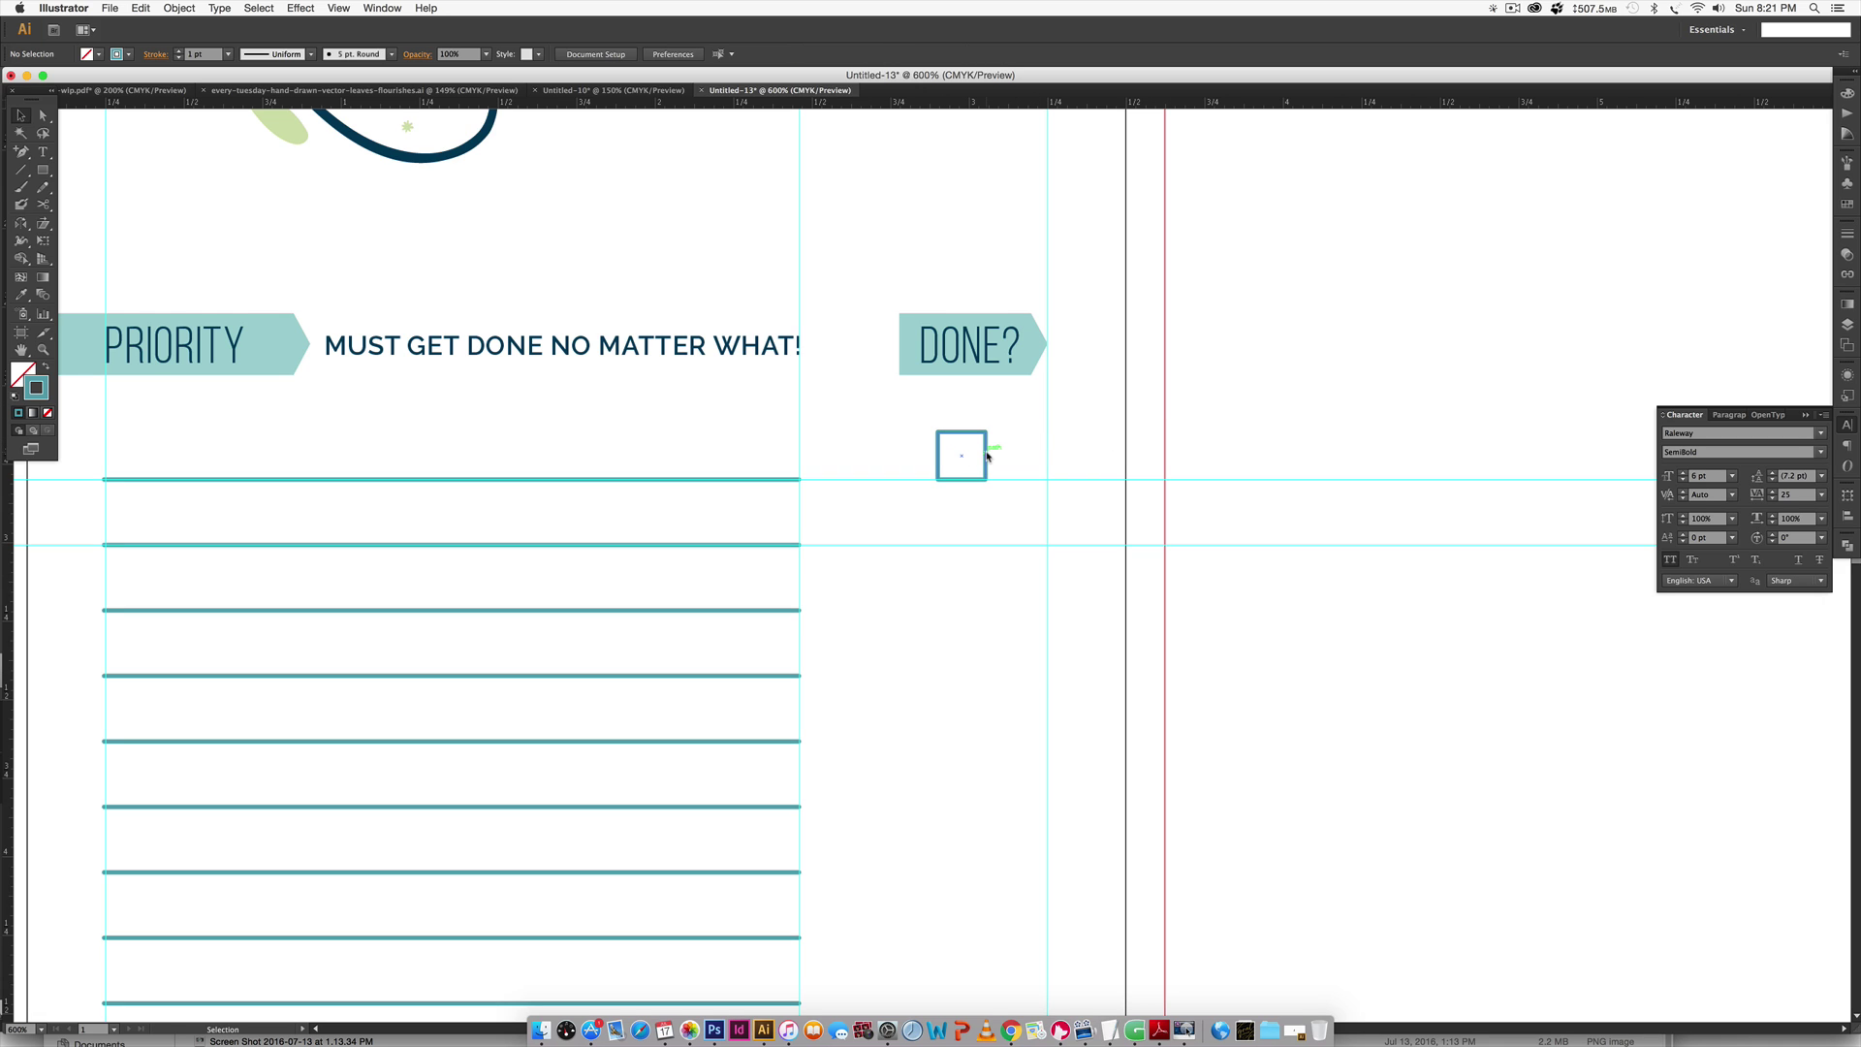
# Copy the checkbox straight down onto the second guide and repeat the copy so every task line has a checkbox.
pyautogui.moveTo(986, 455); pyautogui.dragTo(986, 516)
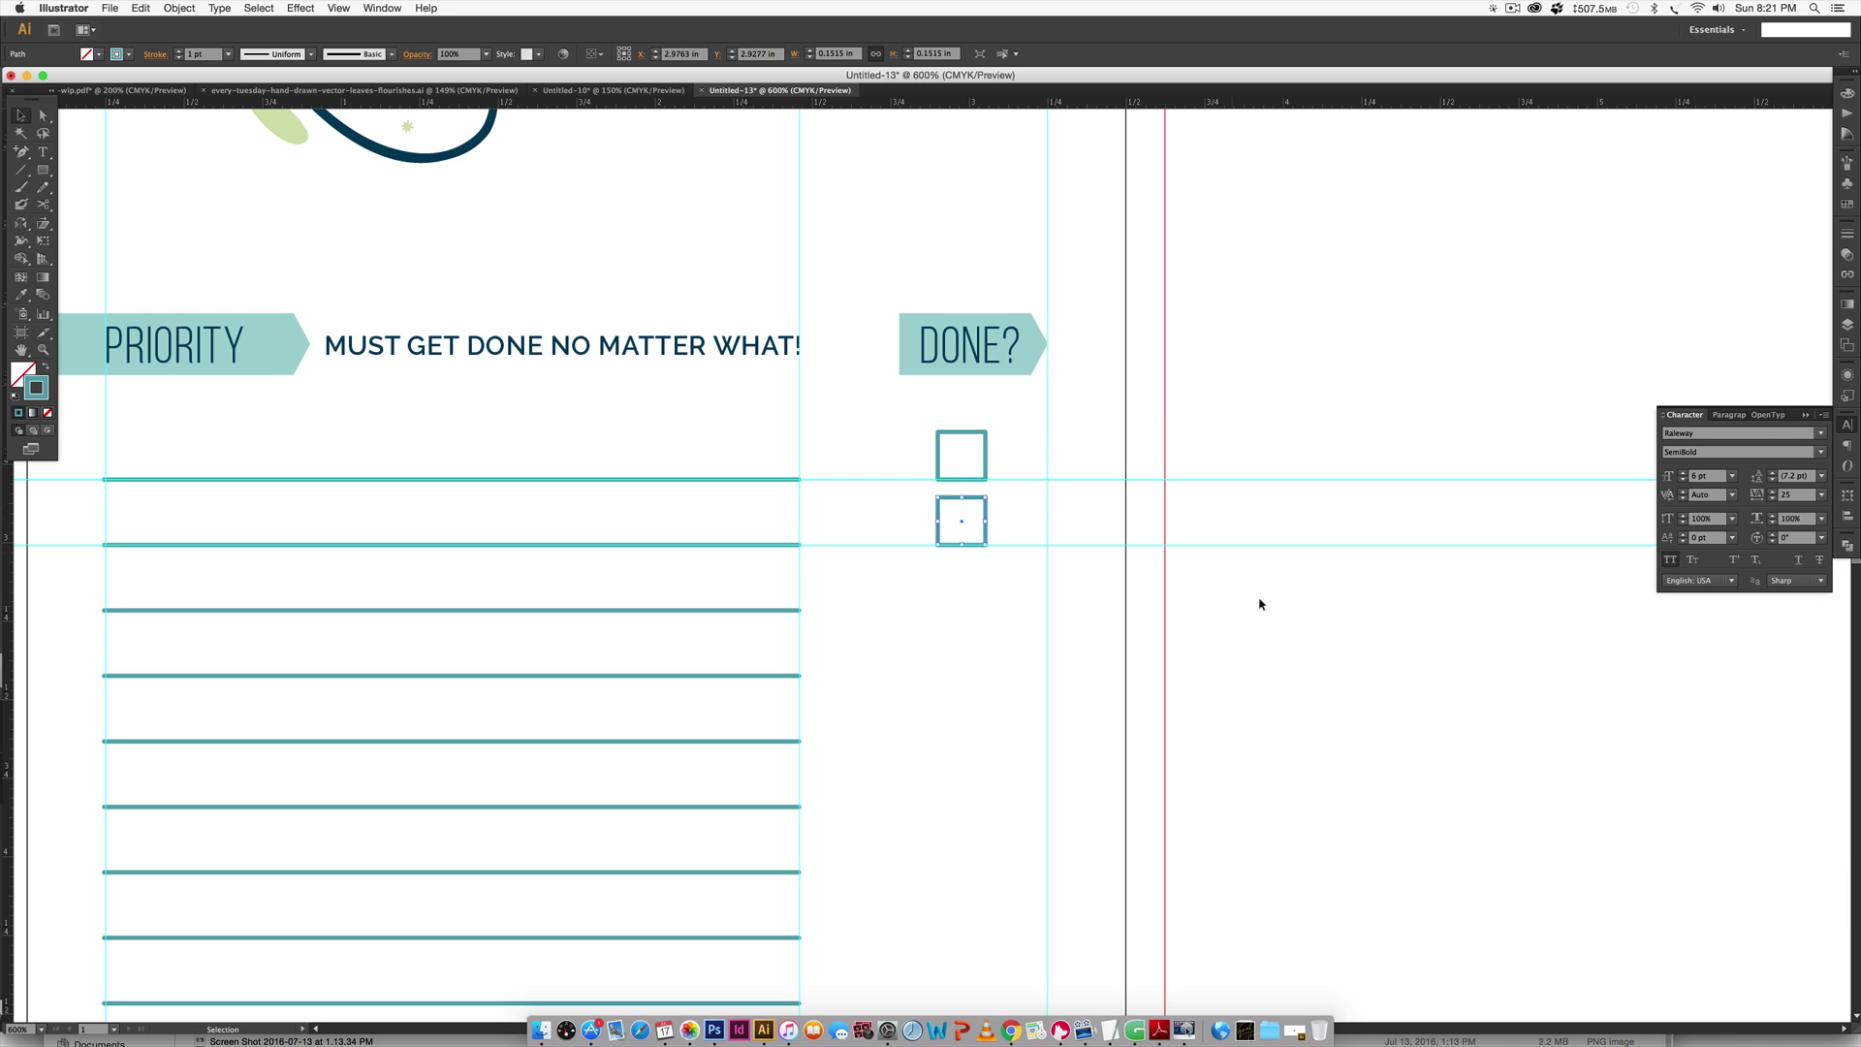
pyautogui.scroll(-5, 1259, 604)
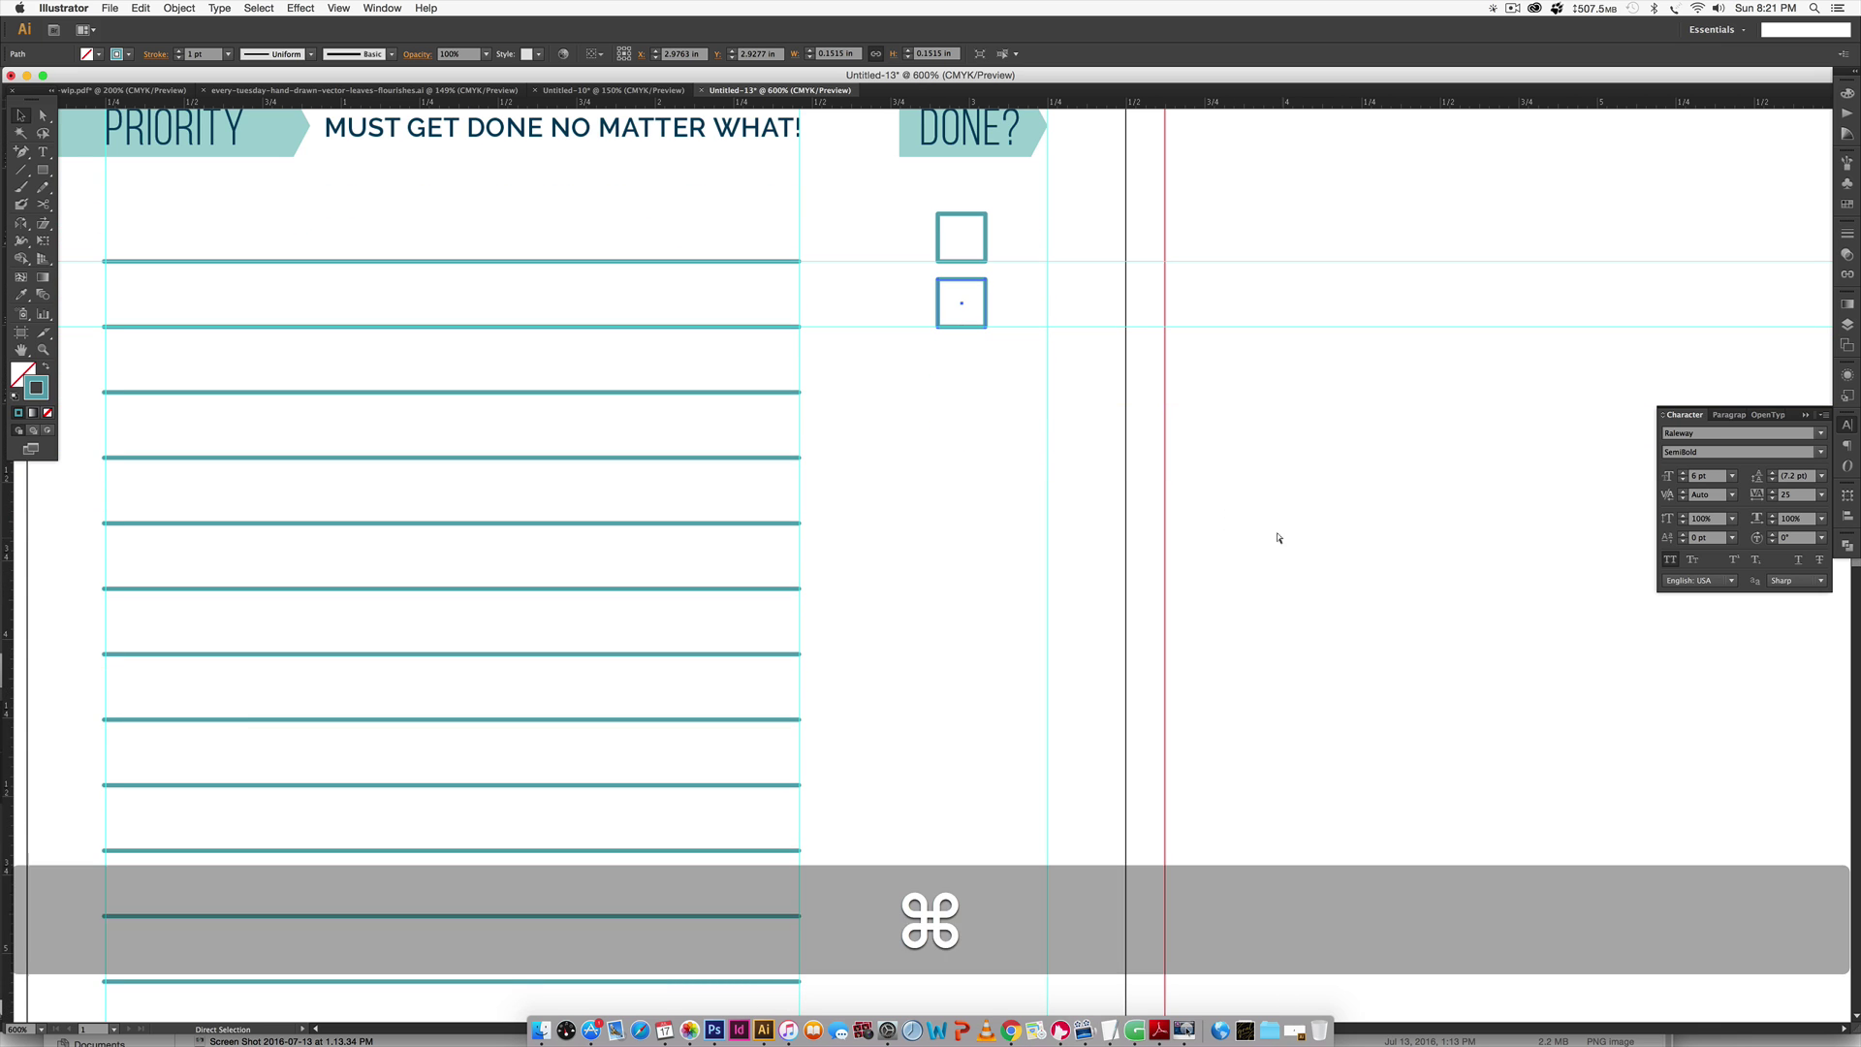
pyautogui.press('super+d')
pyautogui.press('super+d')
pyautogui.press('super+d')
pyautogui.press('super+d')
pyautogui.press('super+d')
pyautogui.press('super+d')
pyautogui.press('super+d')
pyautogui.press('super+d')
pyautogui.scroll(-2, 1270, 546)
pyautogui.press('super+d')
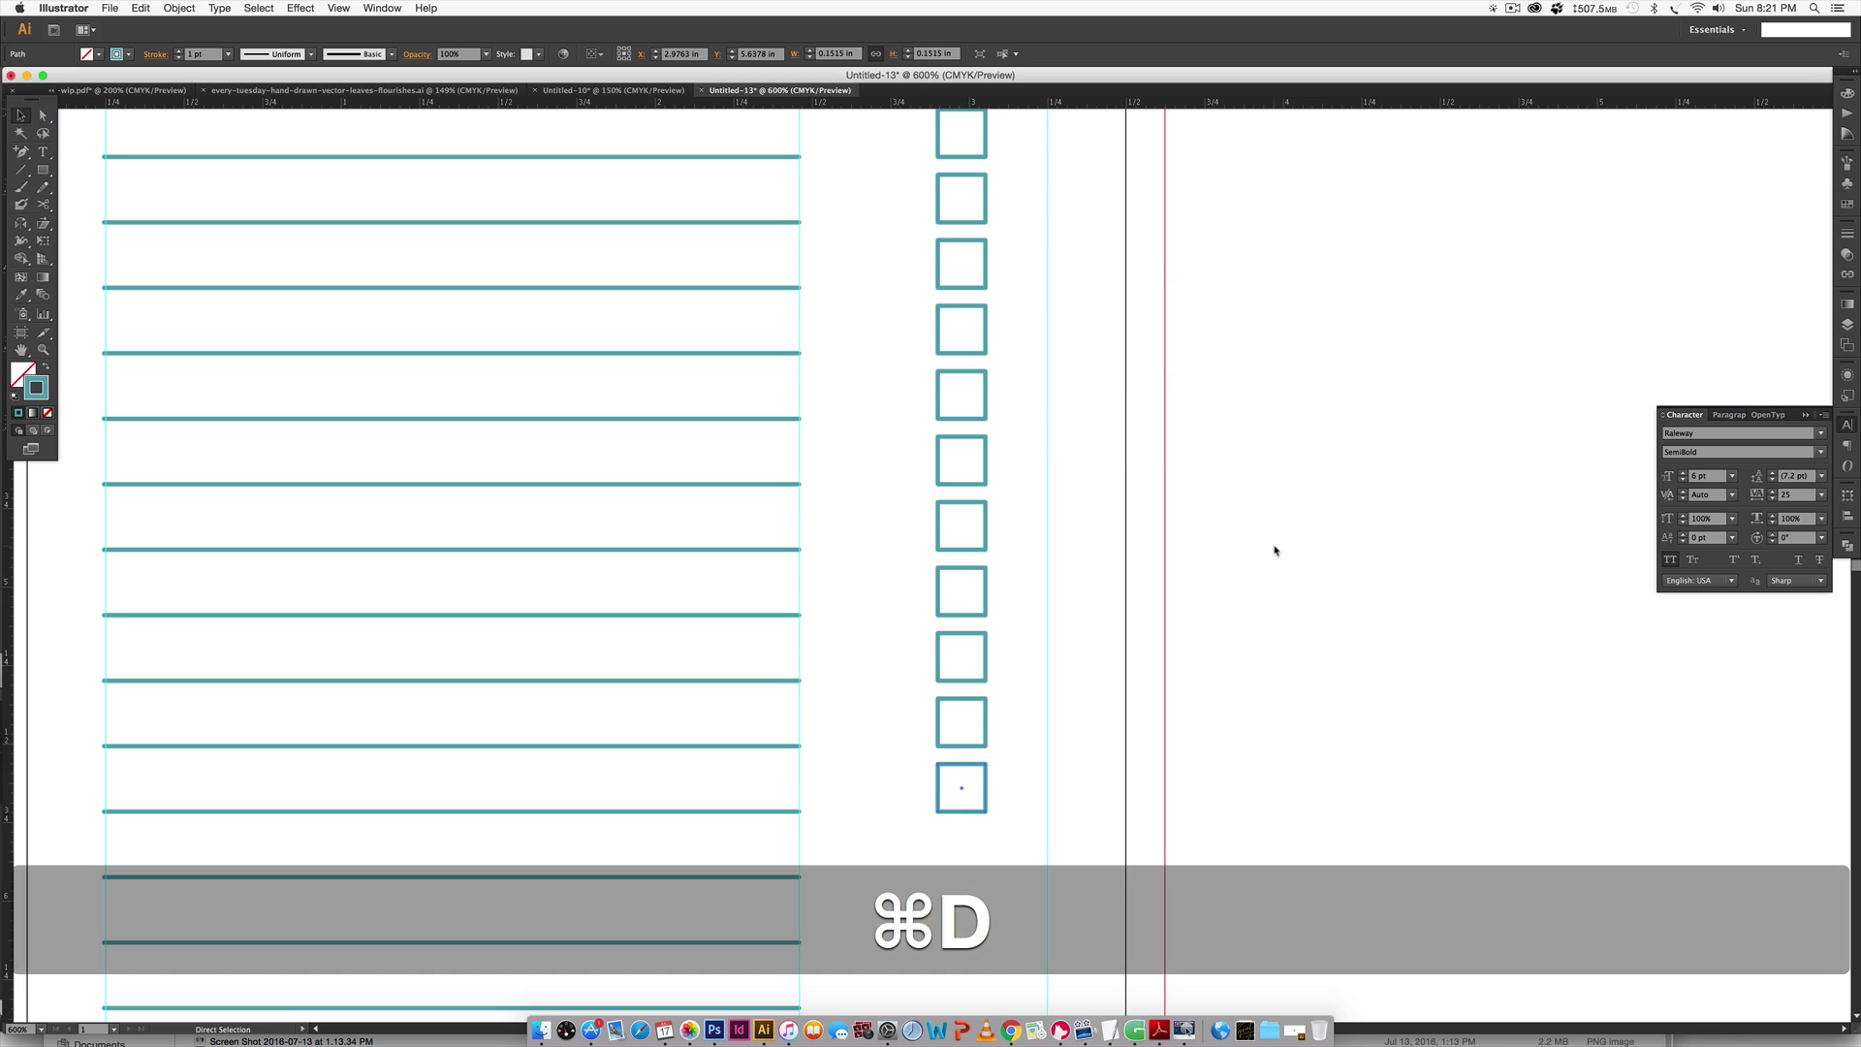
pyautogui.scroll(-1, 1270, 544)
pyautogui.press('super+d')
pyautogui.press('super+d')
pyautogui.click(1365, 539)
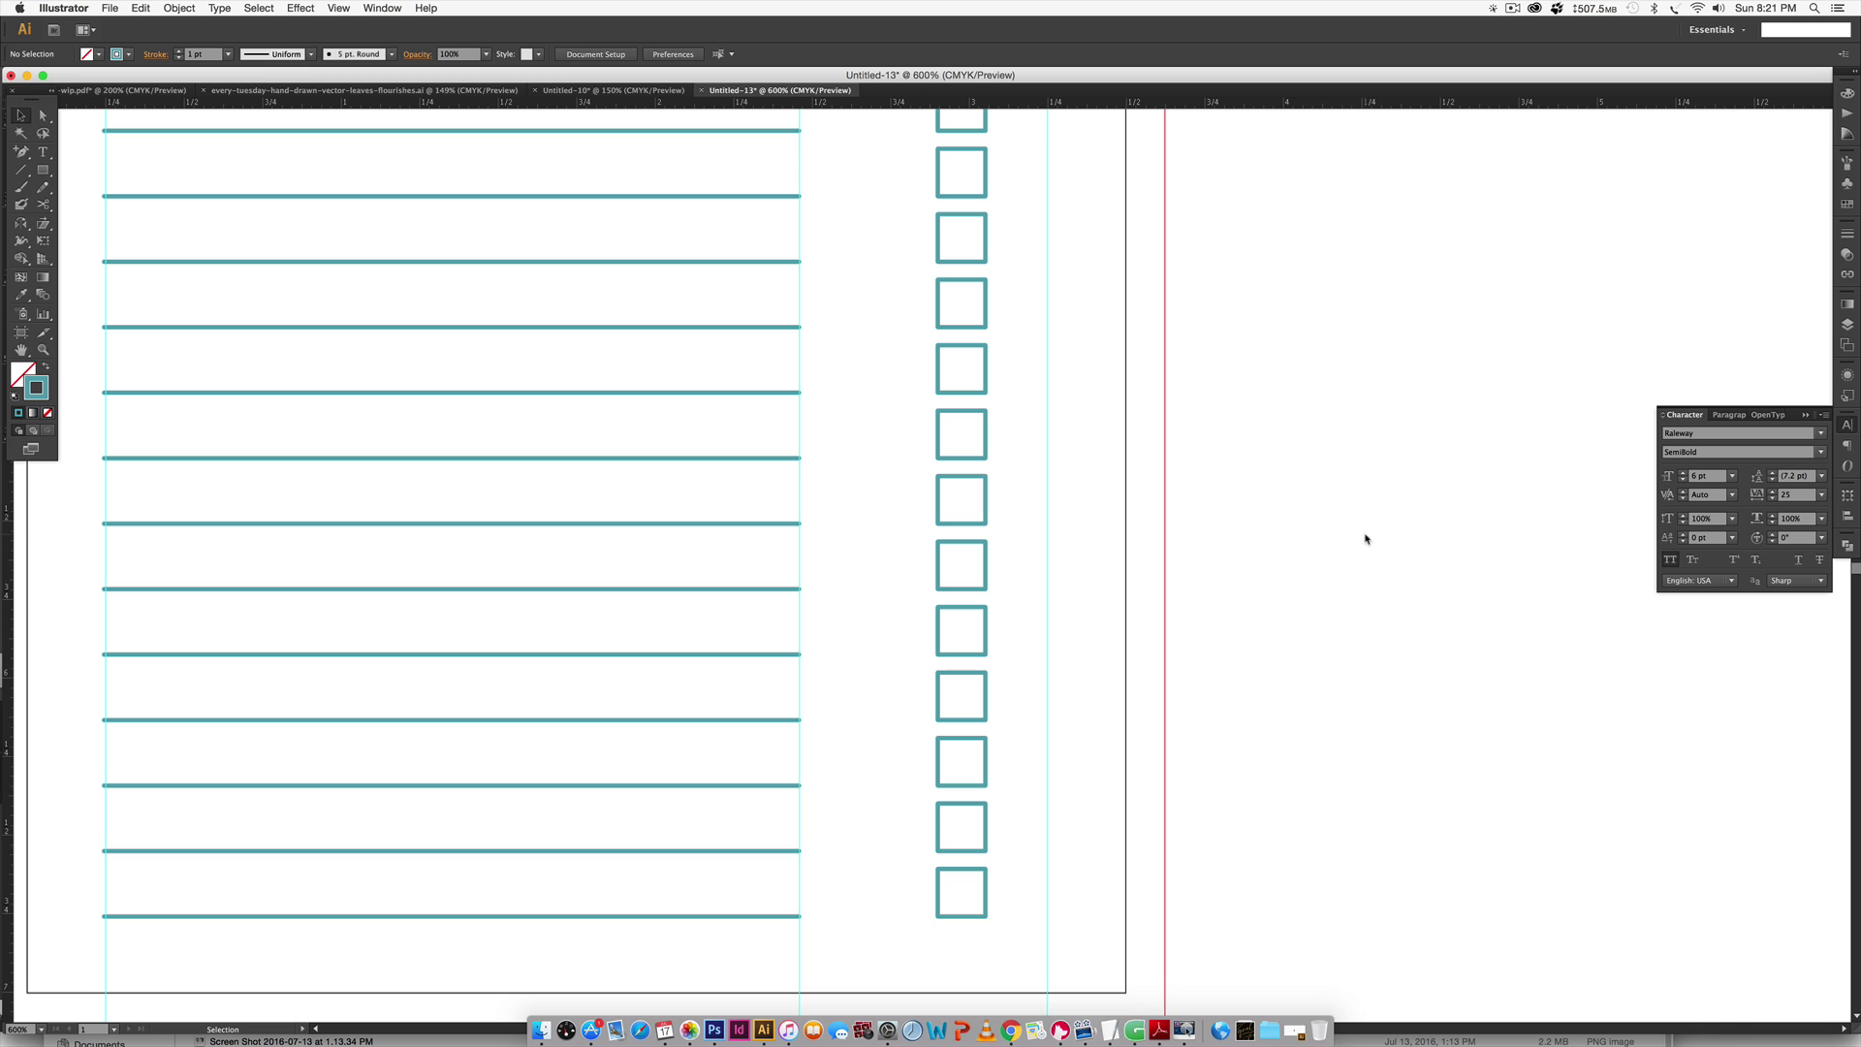
# Hide the guides to preview the task lines and checkboxes.
pyautogui.press('super+minus')
pyautogui.press('super+minus')
pyautogui.press('space')
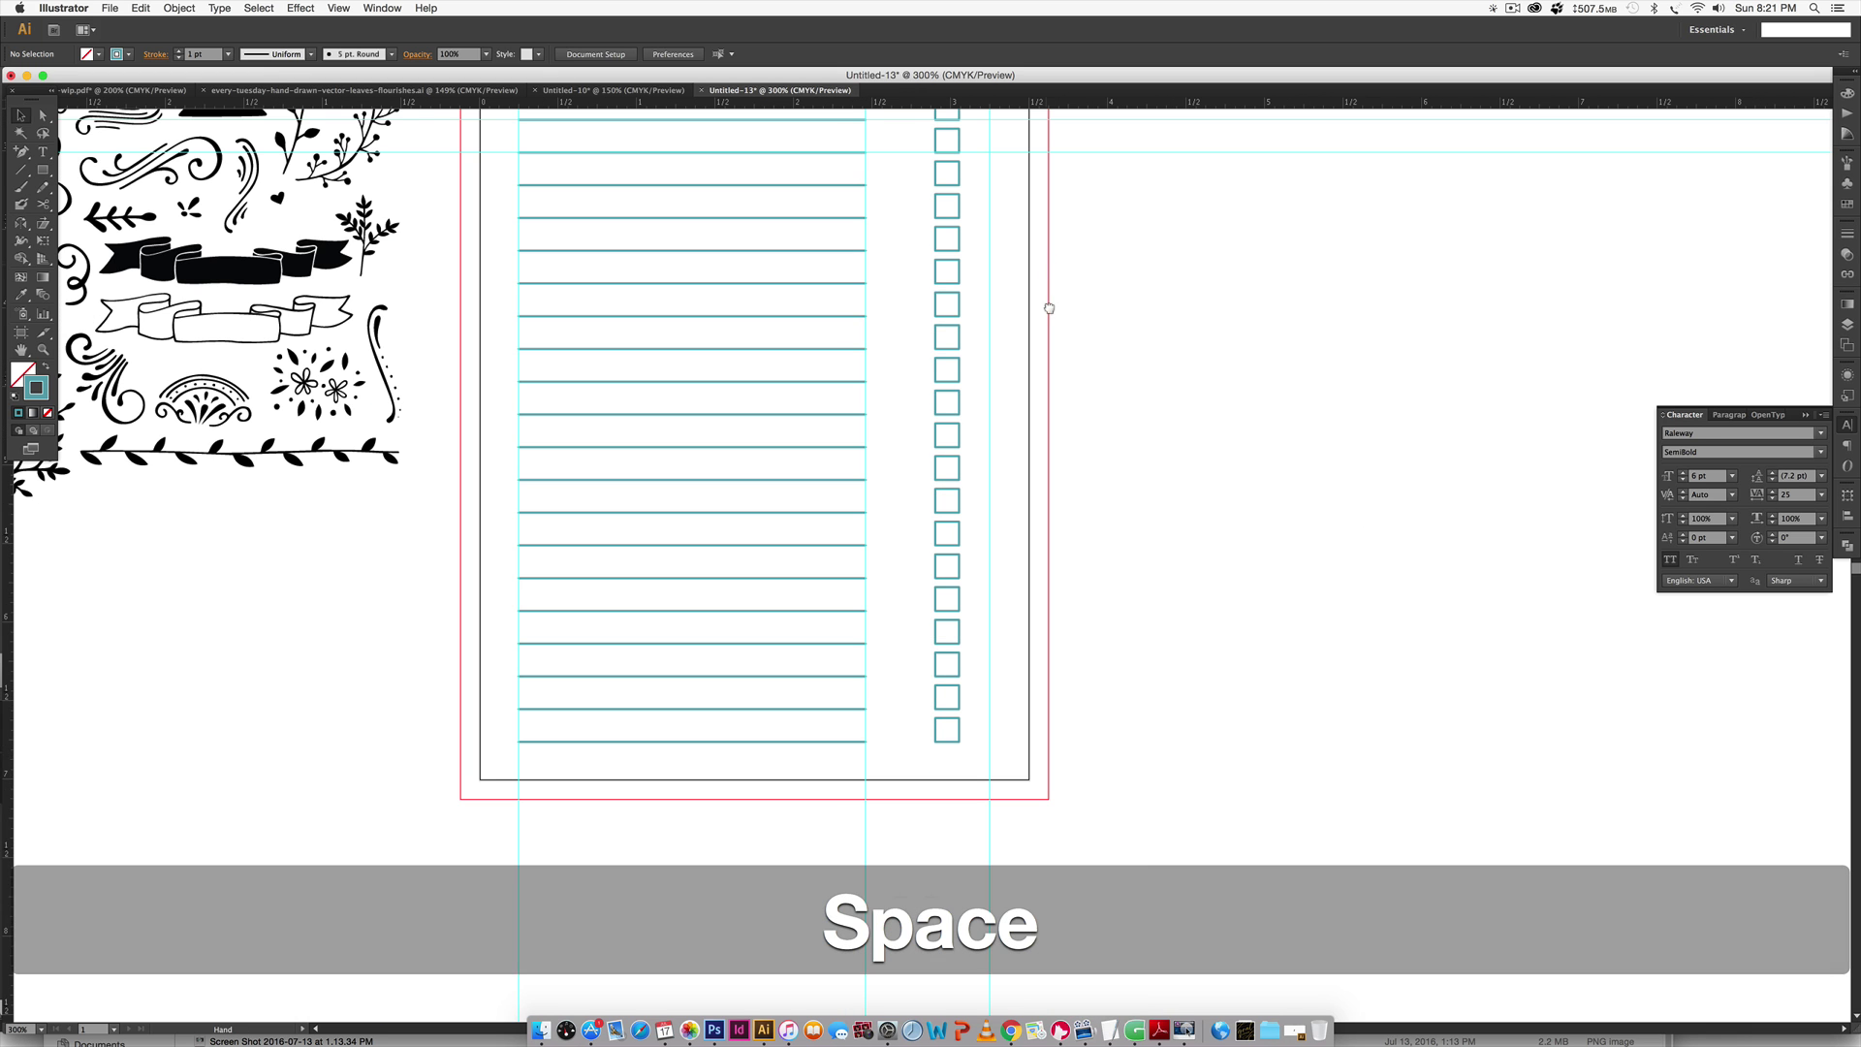
pyautogui.moveTo(1043, 304)
pyautogui.mouseDown()
pyautogui.moveTo(1060, 380)
pyautogui.moveTo(1043, 319)
pyautogui.mouseUp()
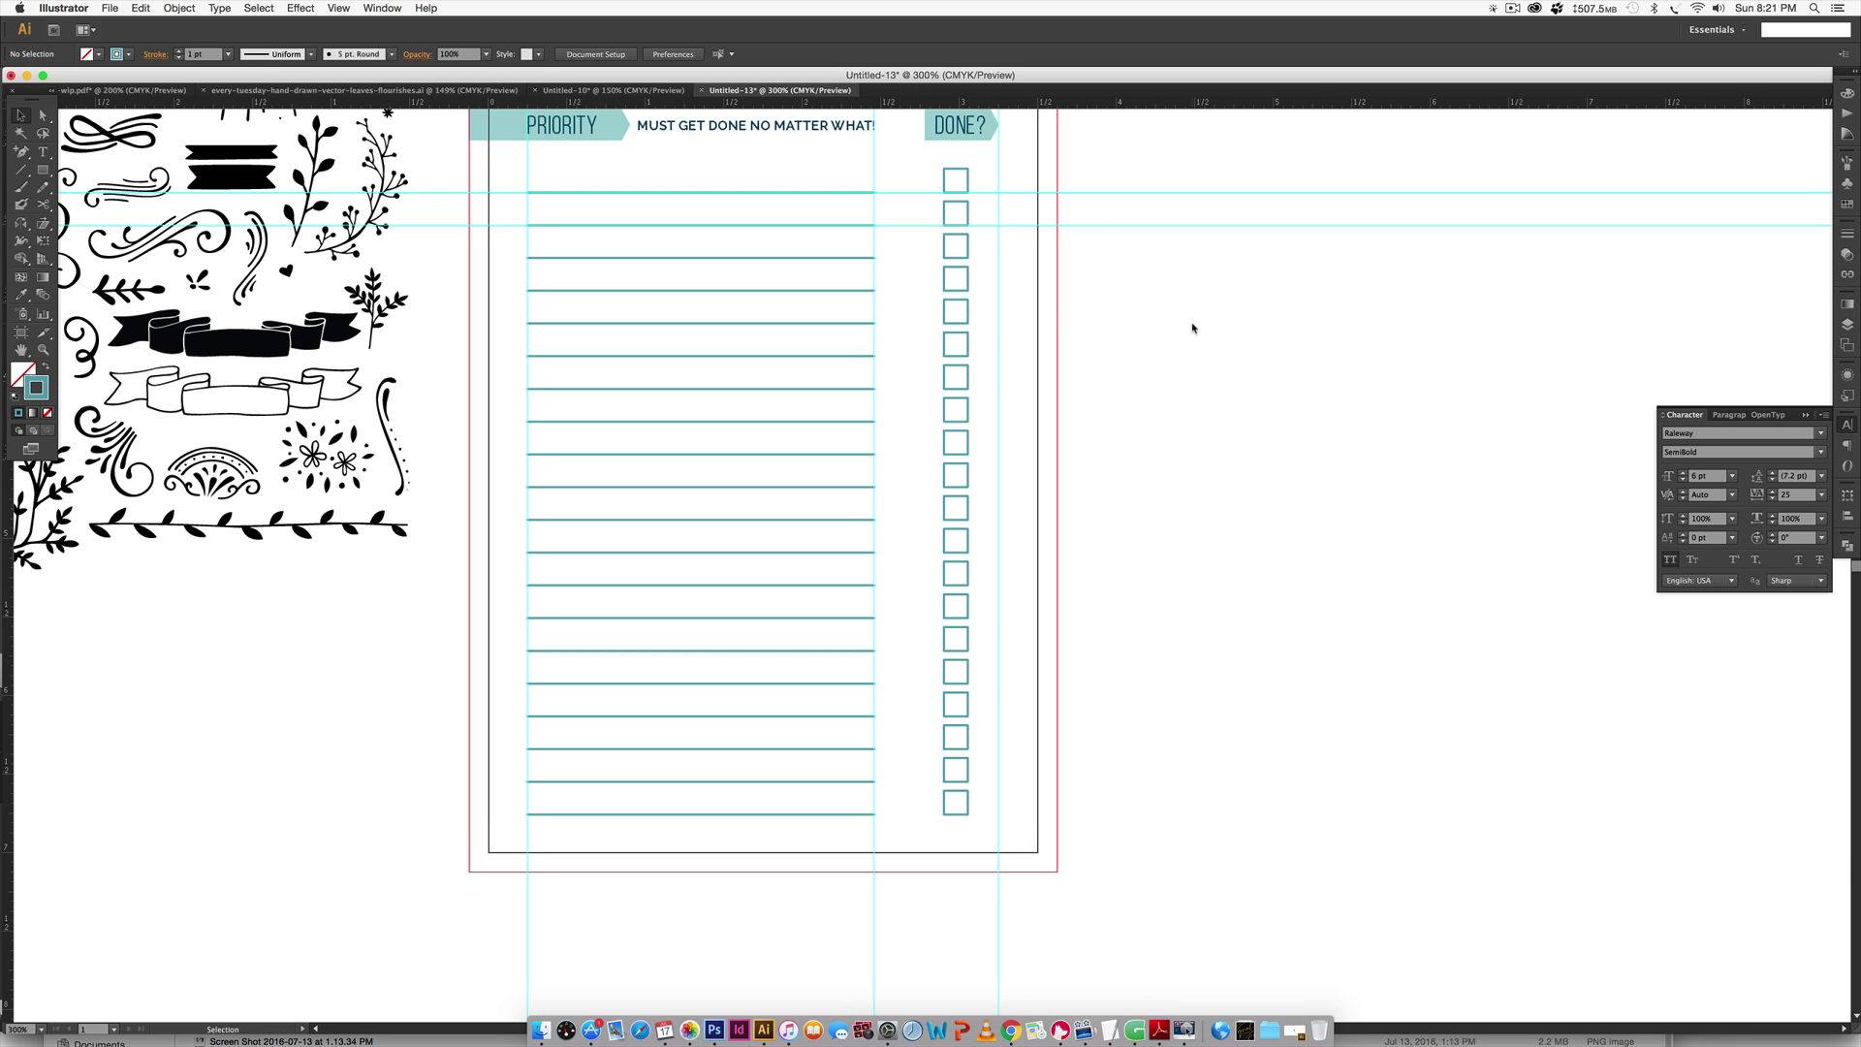
pyautogui.press('super+semicolon')
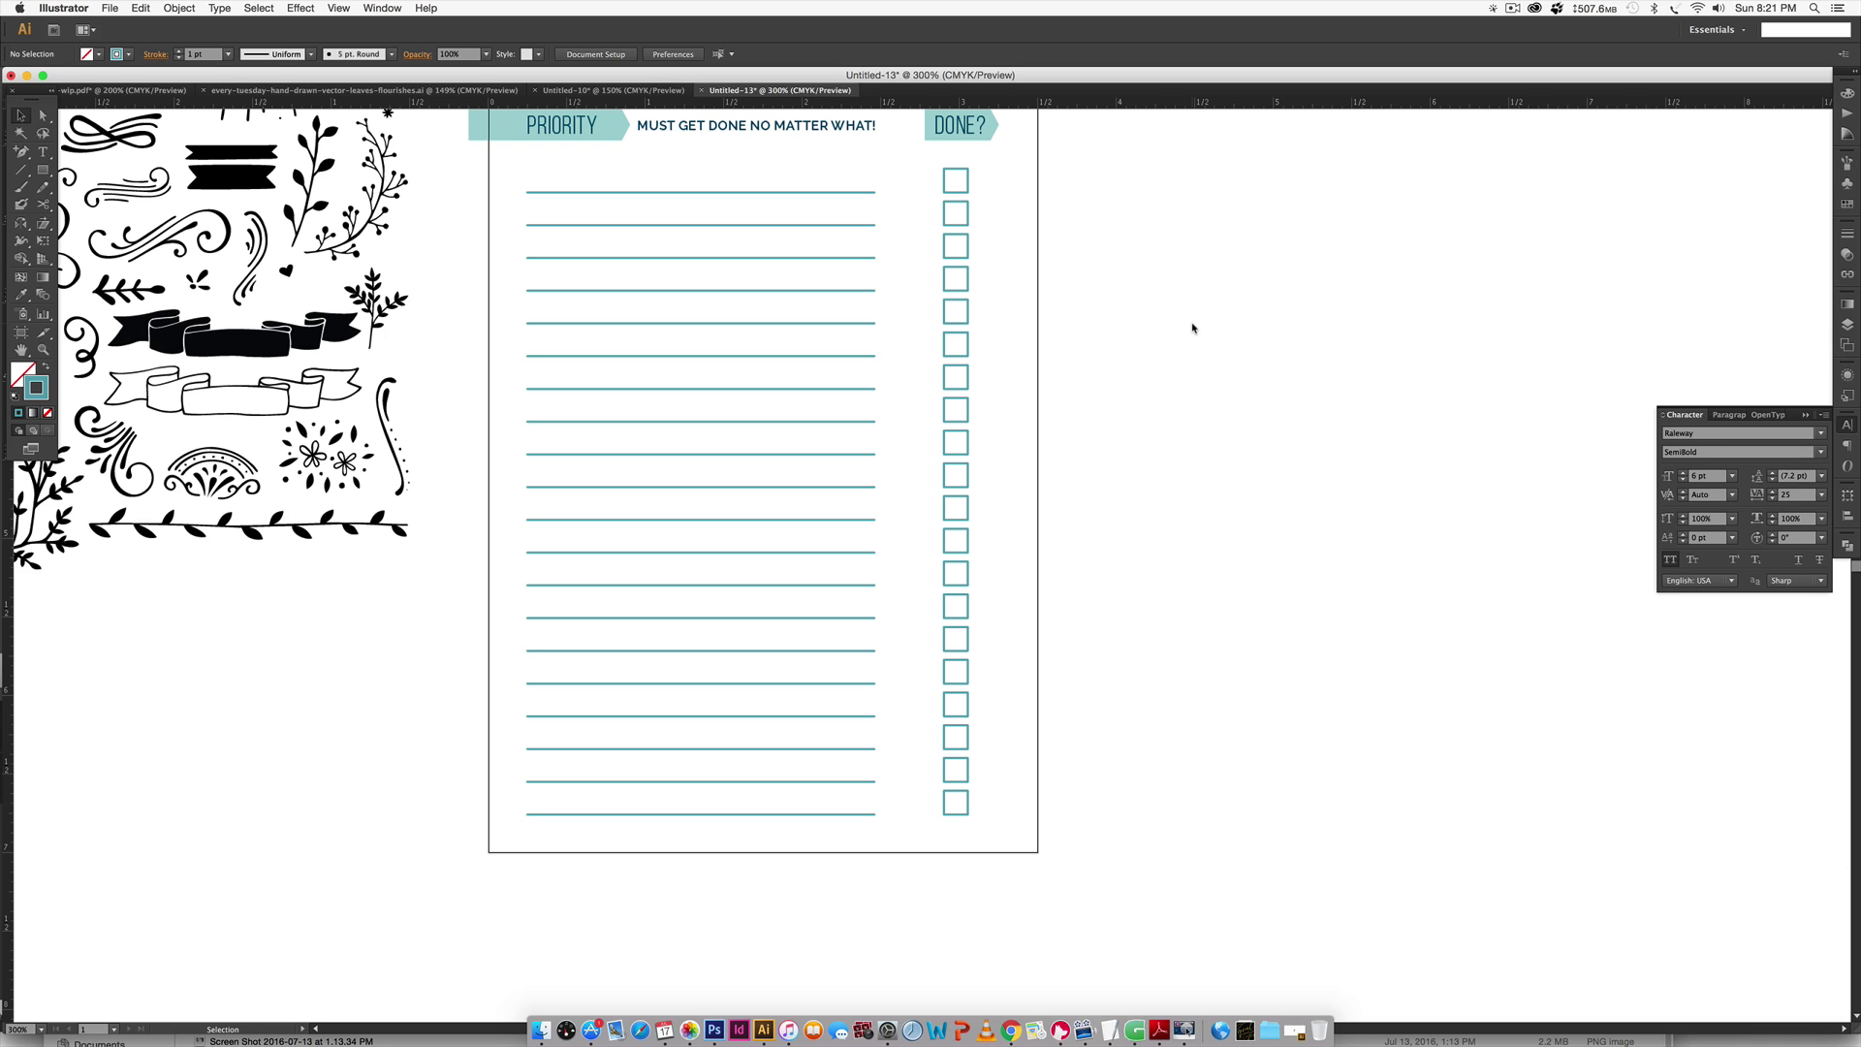
pyautogui.press('super+semicolon')
pyautogui.press('super+semicolon')
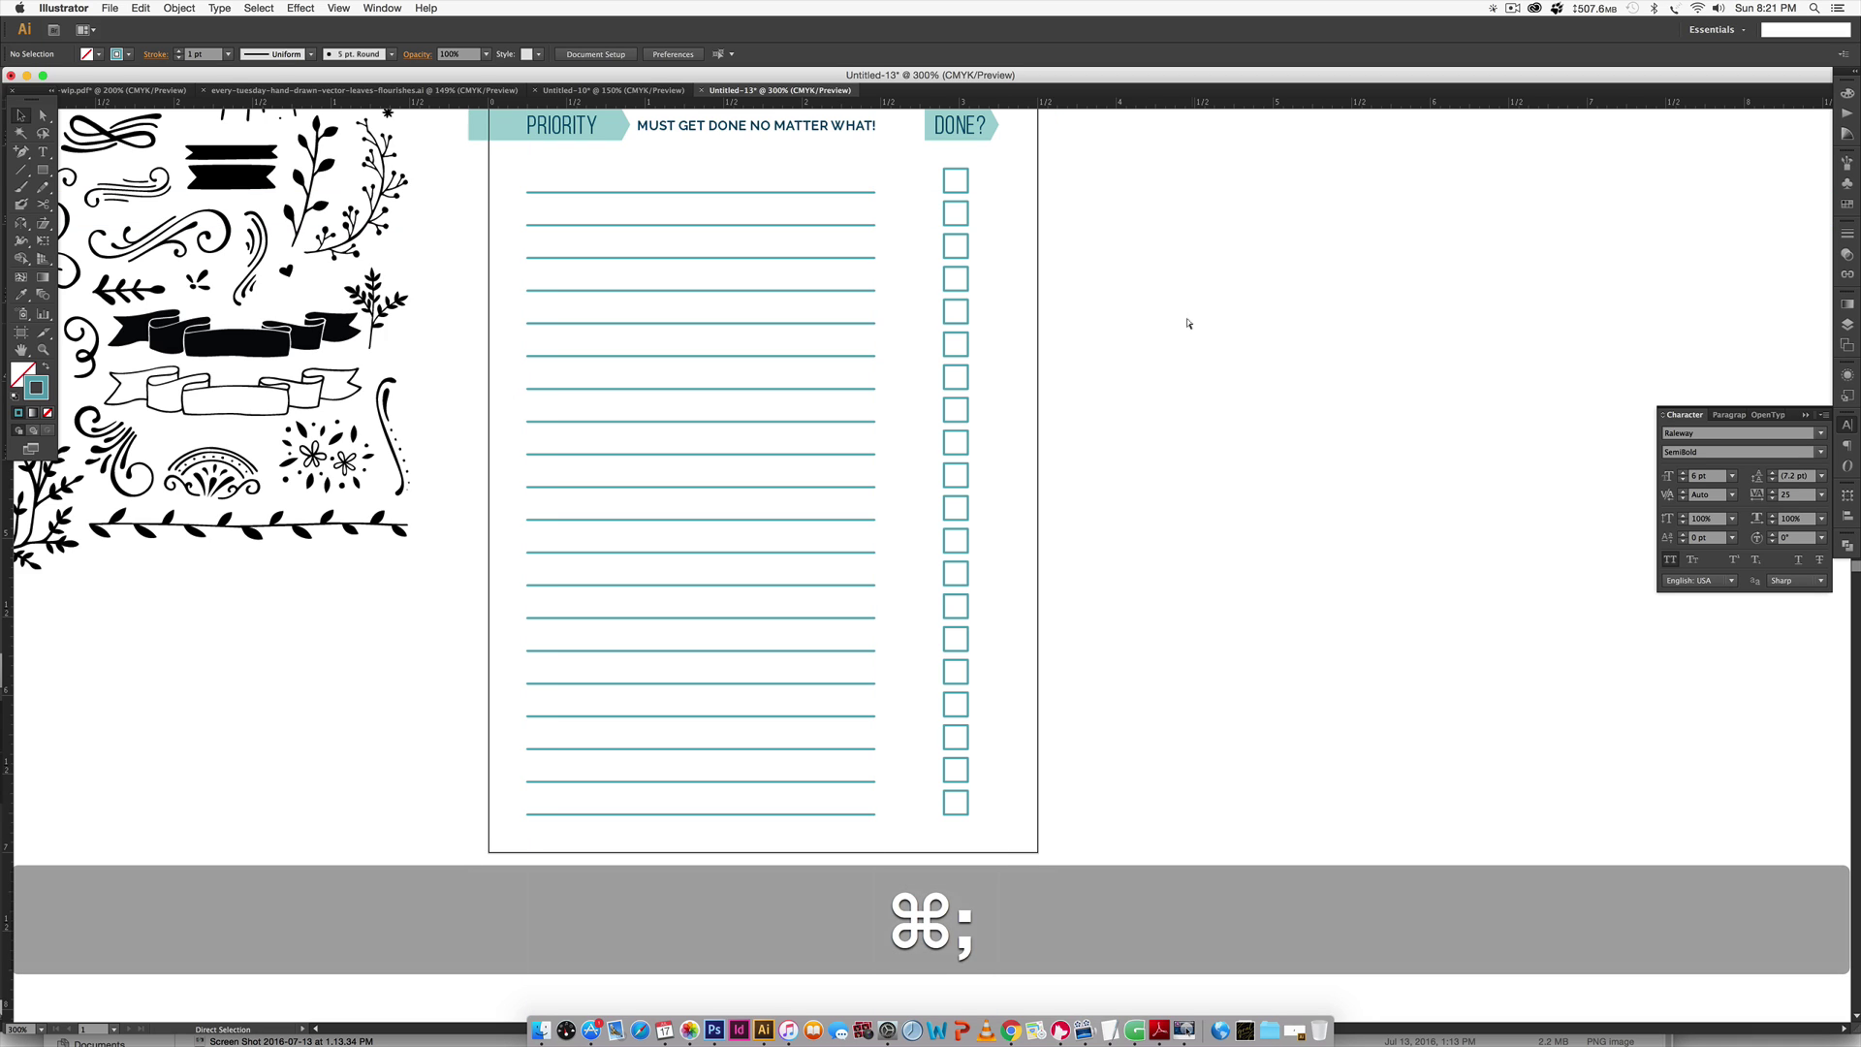
# Place a horizontal guide along the last task line, level with the base of the lowest checkbox, and display all guides.
pyautogui.press('super+minus')
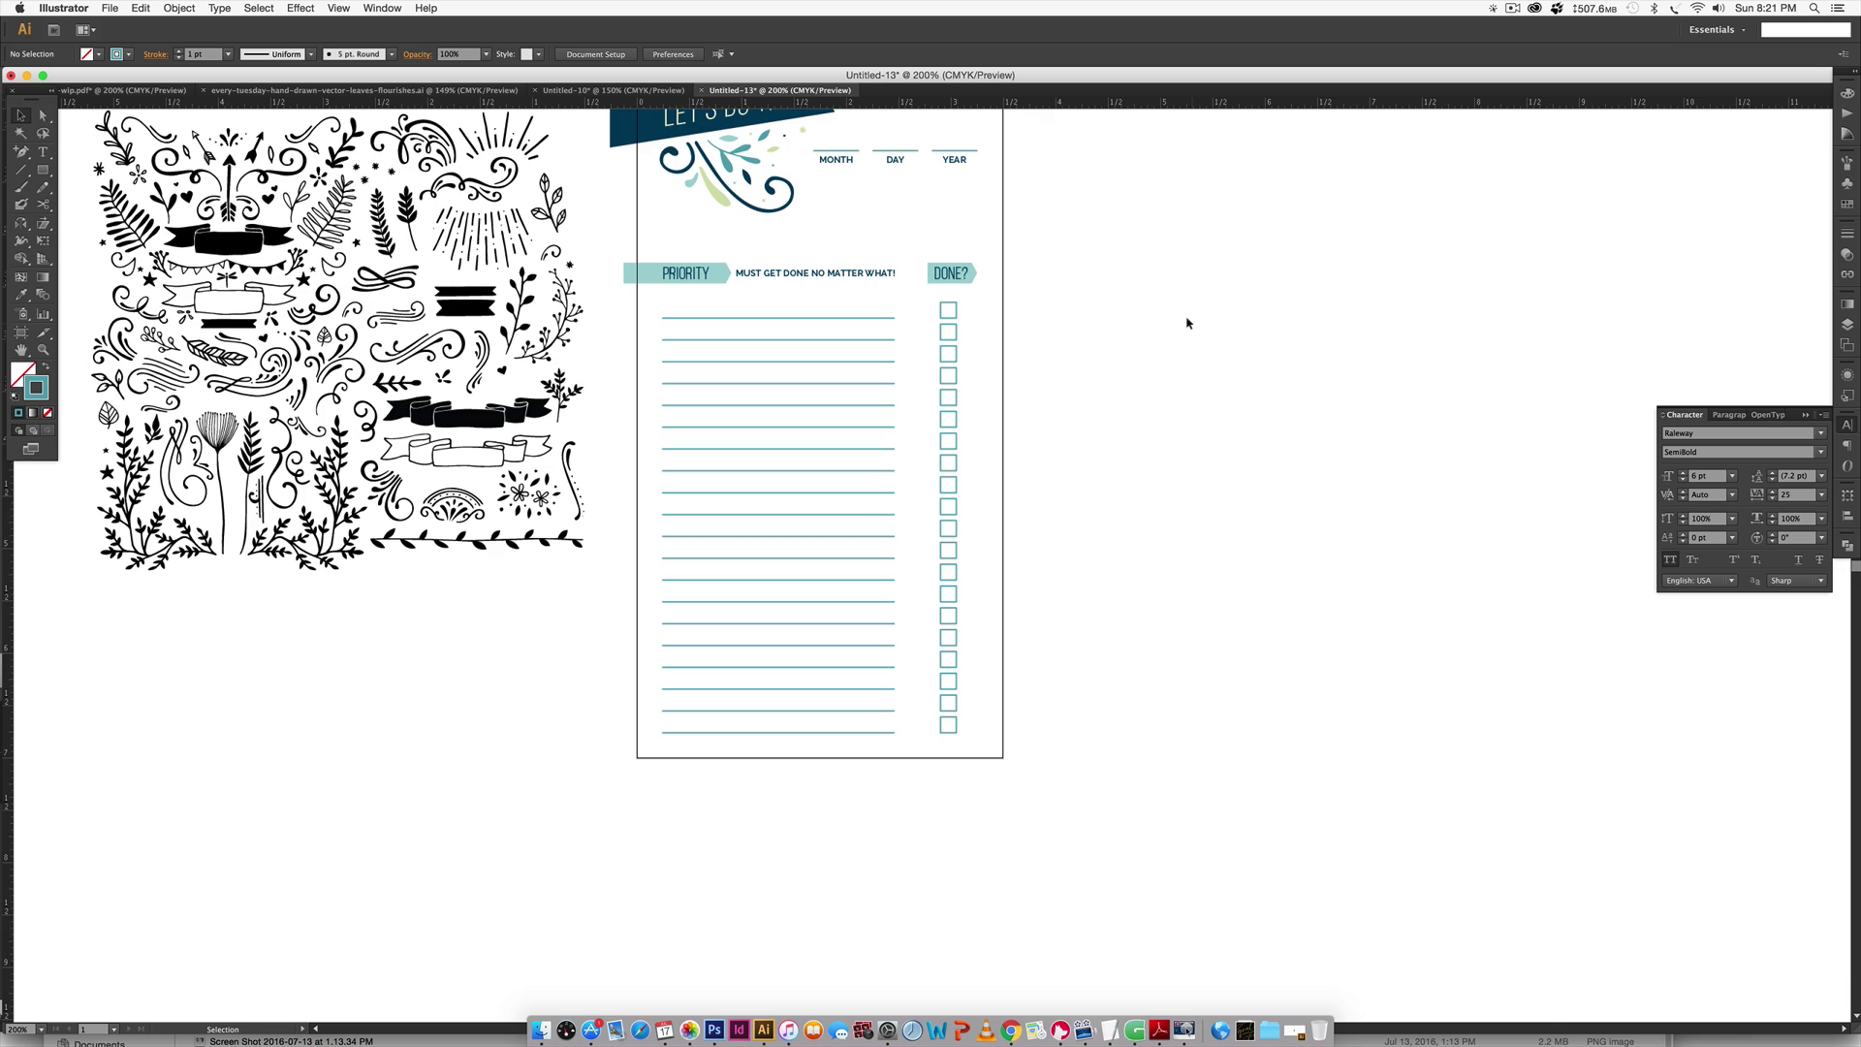
pyautogui.moveTo(1152, 343); pyautogui.dragTo(954, 433)
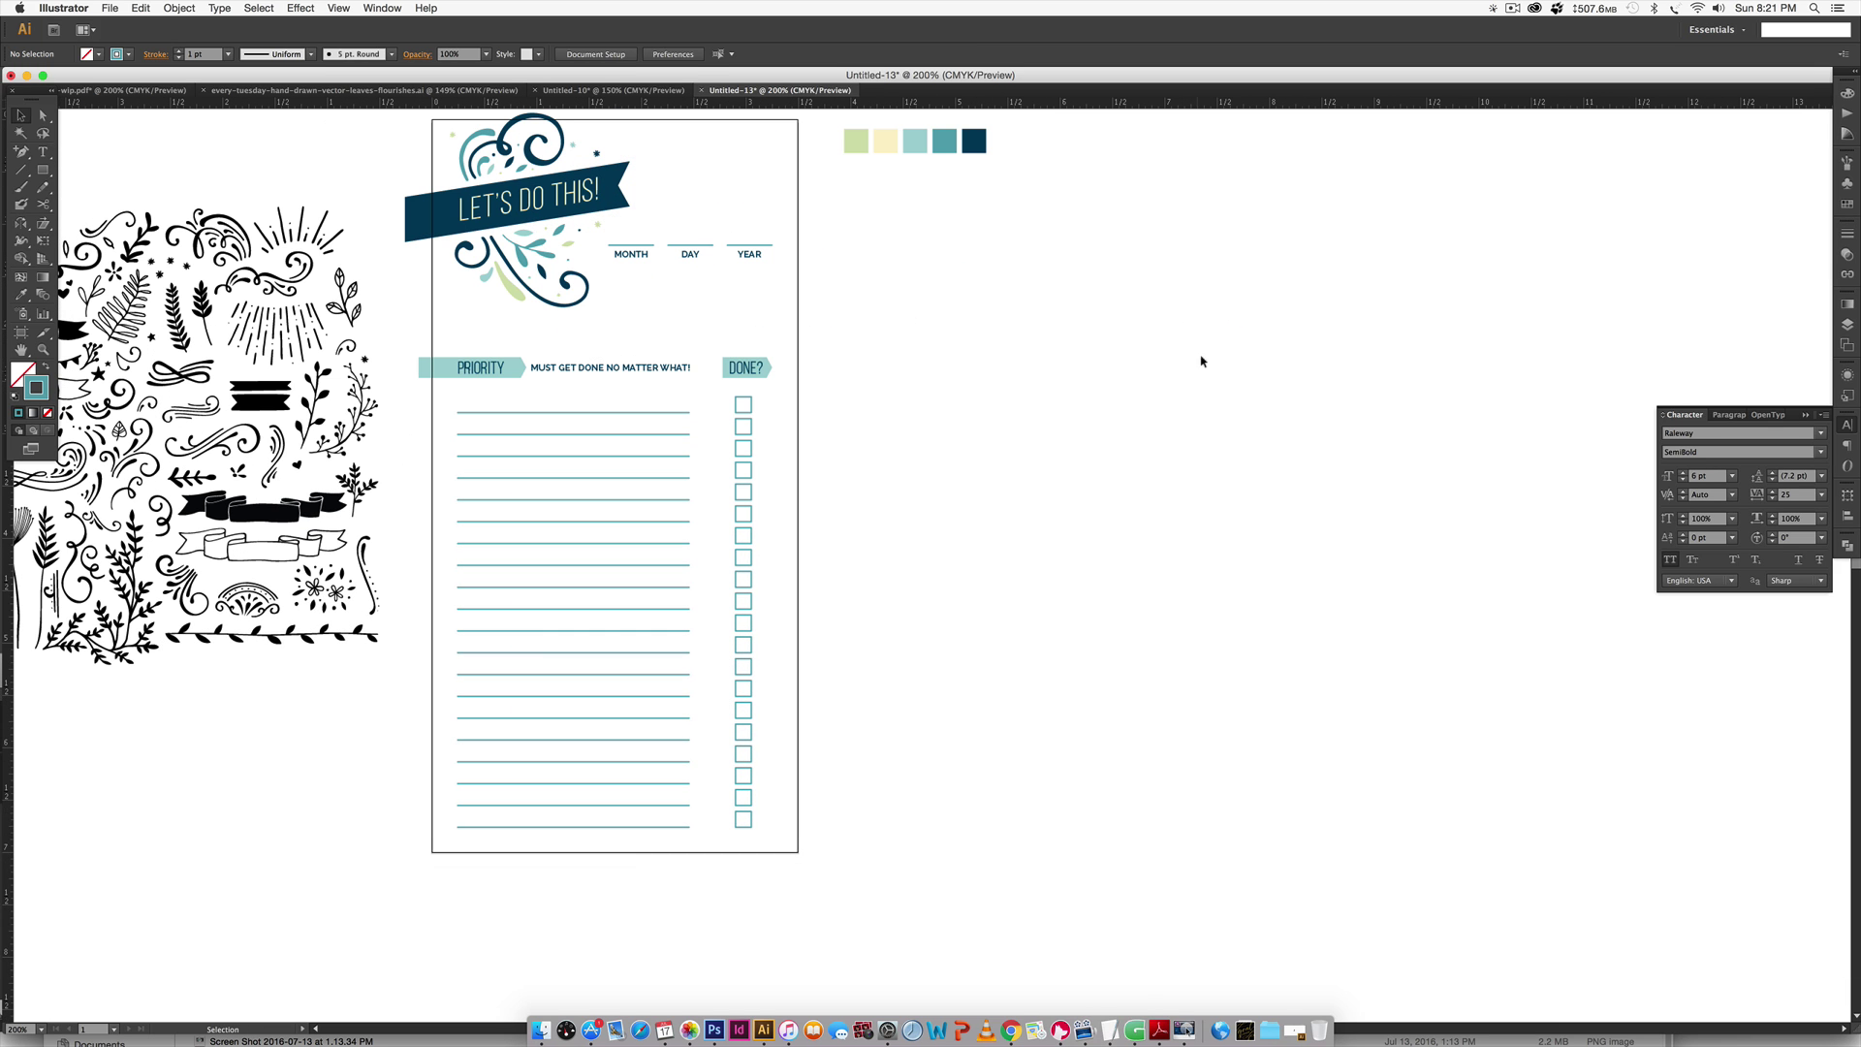
pyautogui.press('super+equal')
pyautogui.press('super+equal')
pyautogui.press('super+equal')
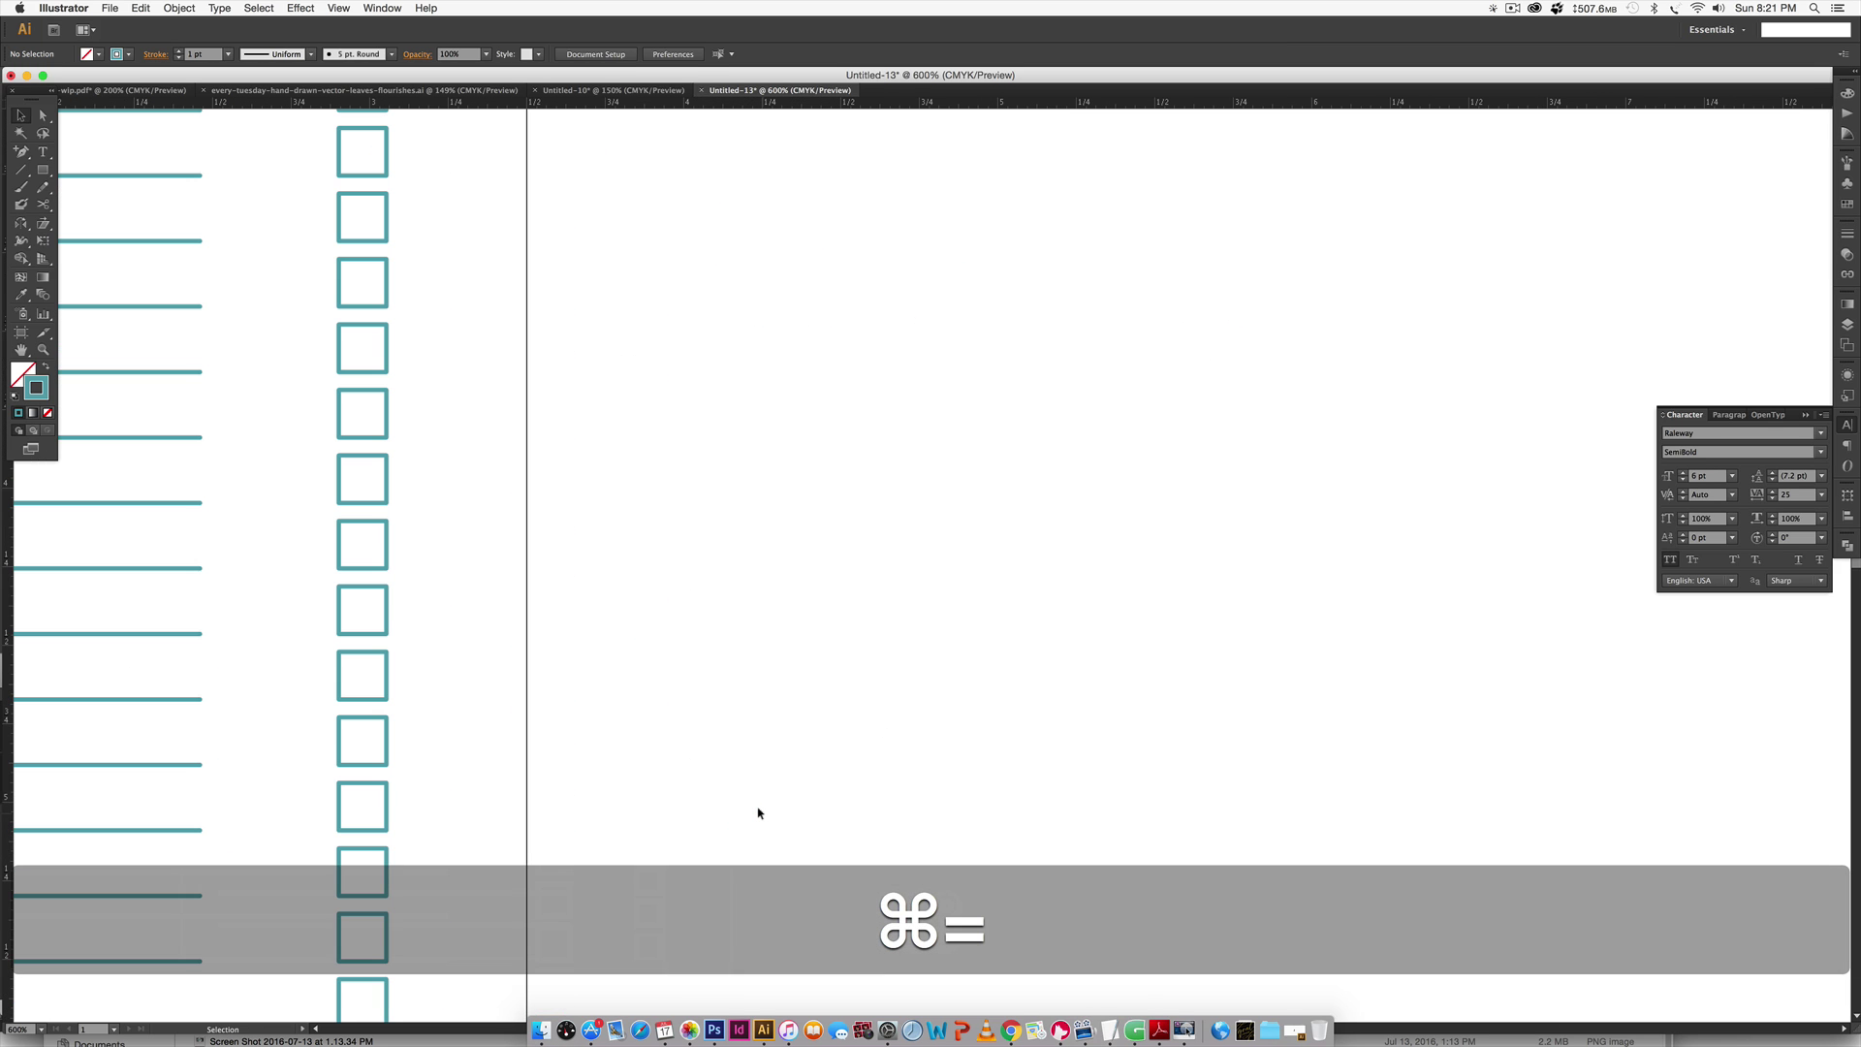
pyautogui.press('space')
pyautogui.moveTo(449, 853); pyautogui.dragTo(682, 364)
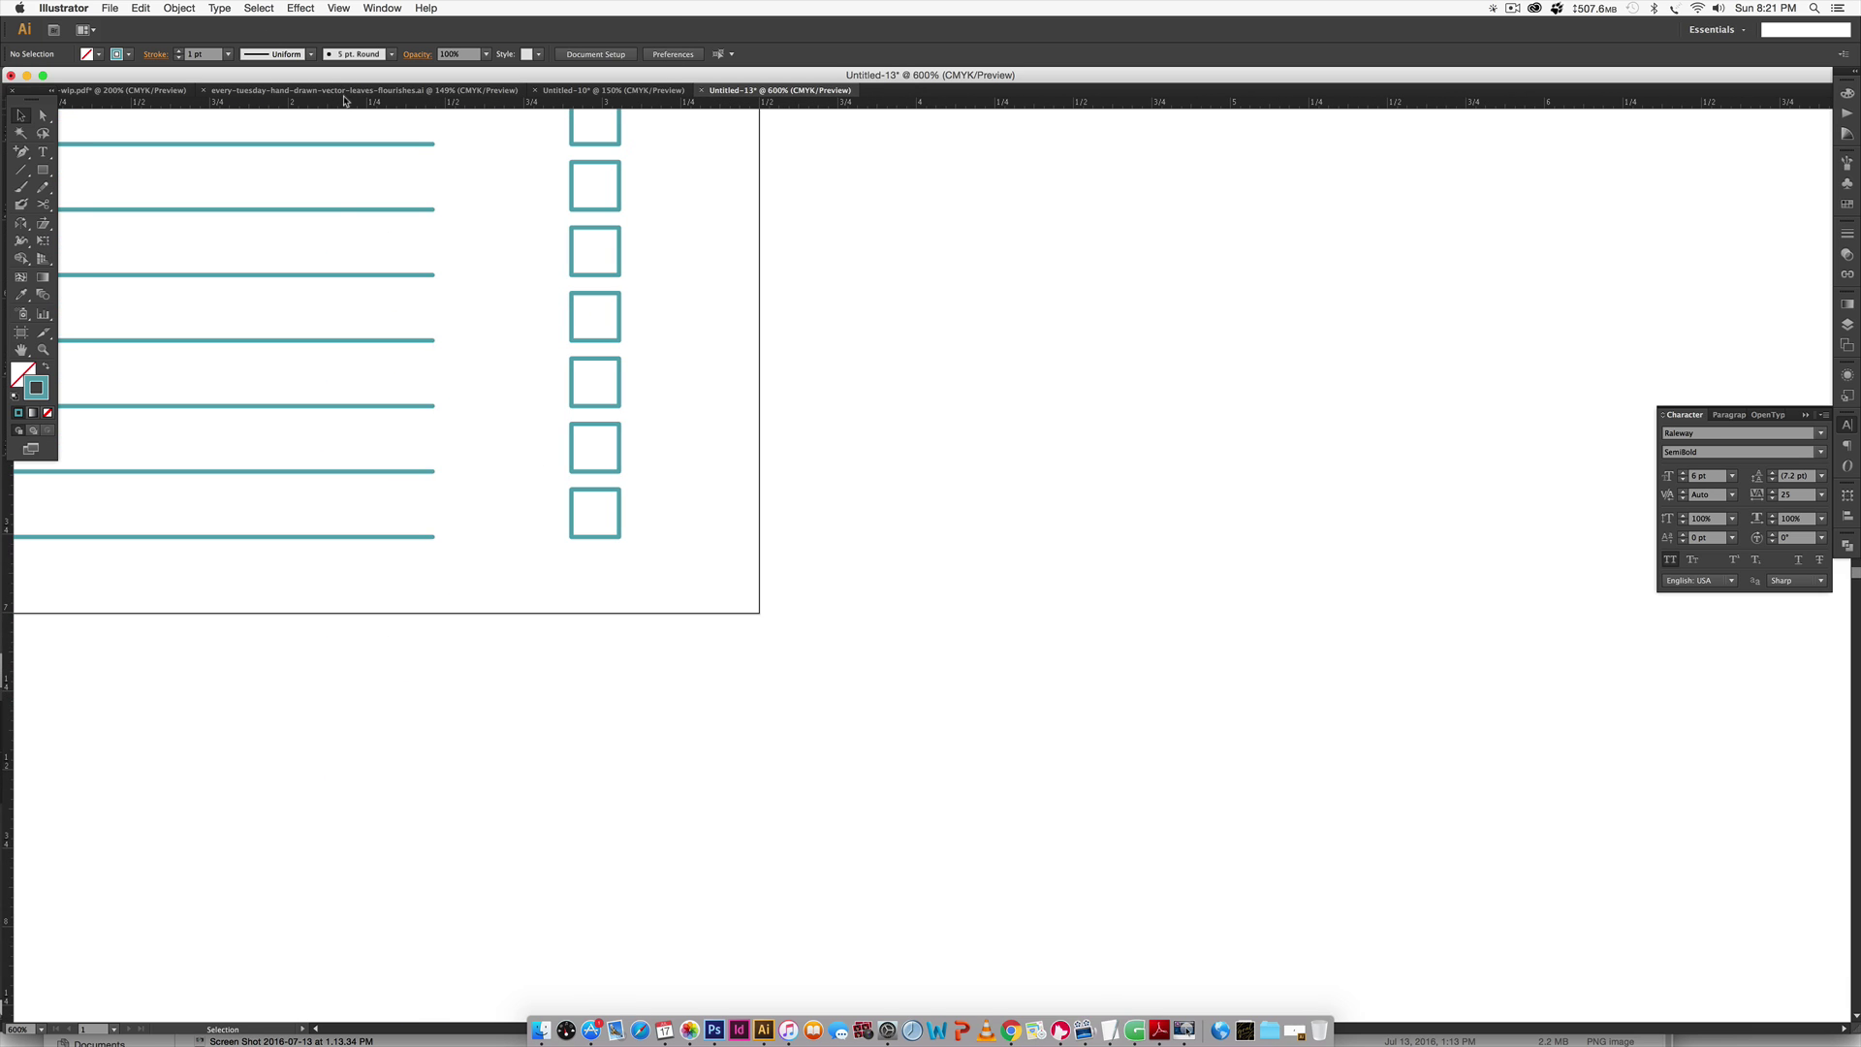
pyautogui.moveTo(344, 100); pyautogui.dragTo(368, 536)
pyautogui.press('super+semicolon')
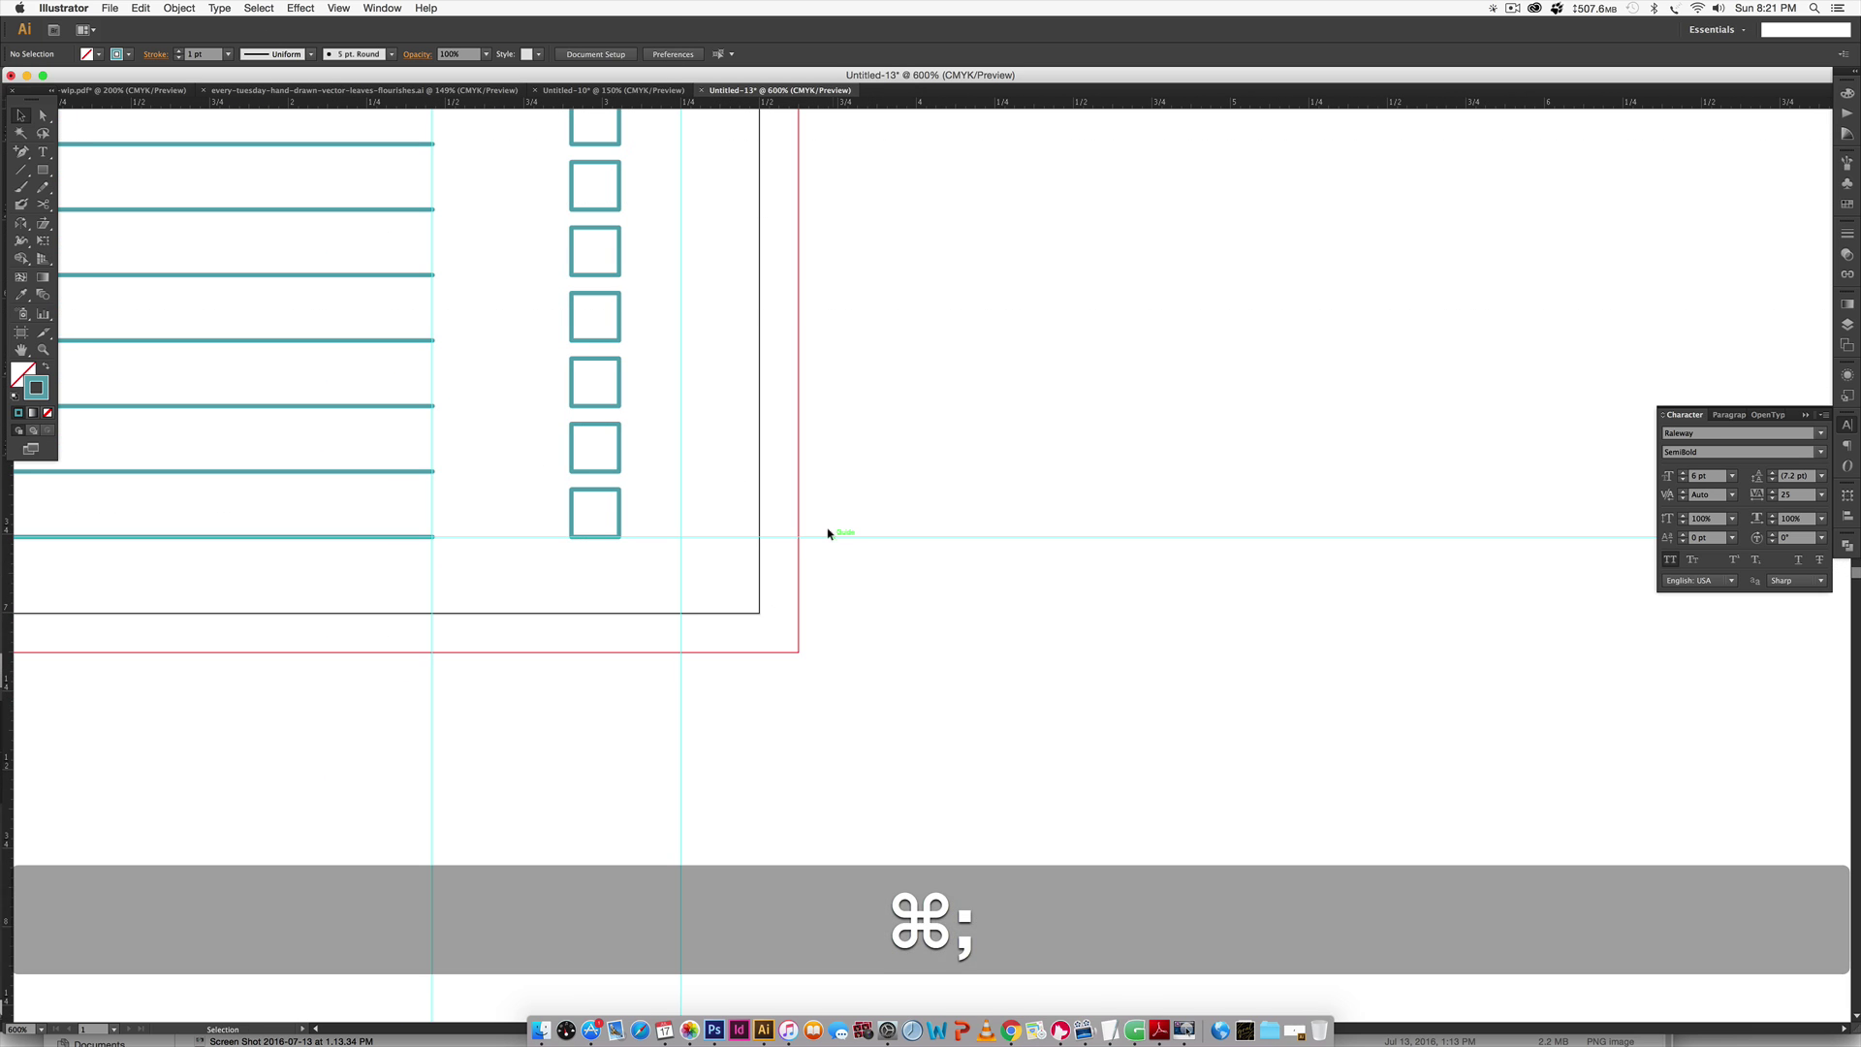
# Check the spacing in the to-do-list-wip document, then delete the sixth and seventh task lines together with their checkboxes.
pyautogui.press('space')
pyautogui.moveTo(876, 673); pyautogui.dragTo(1136, 770)
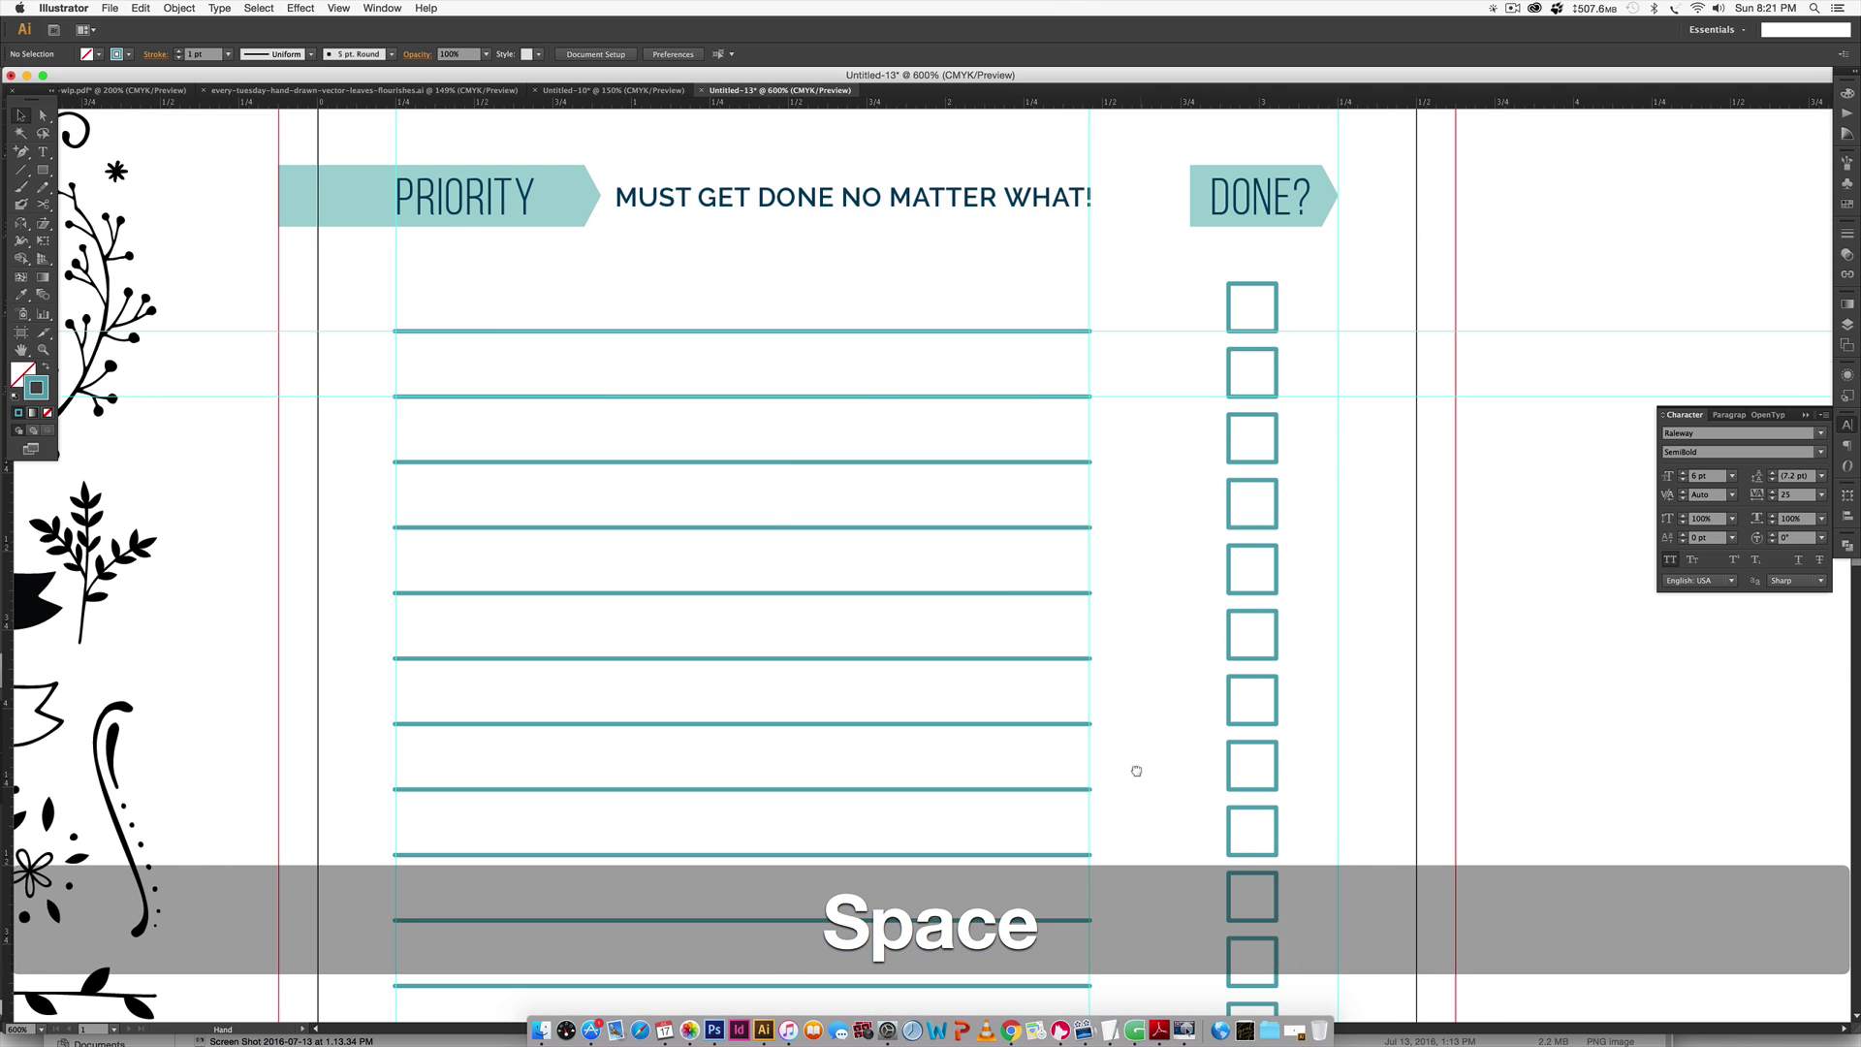
pyautogui.press('super+minus')
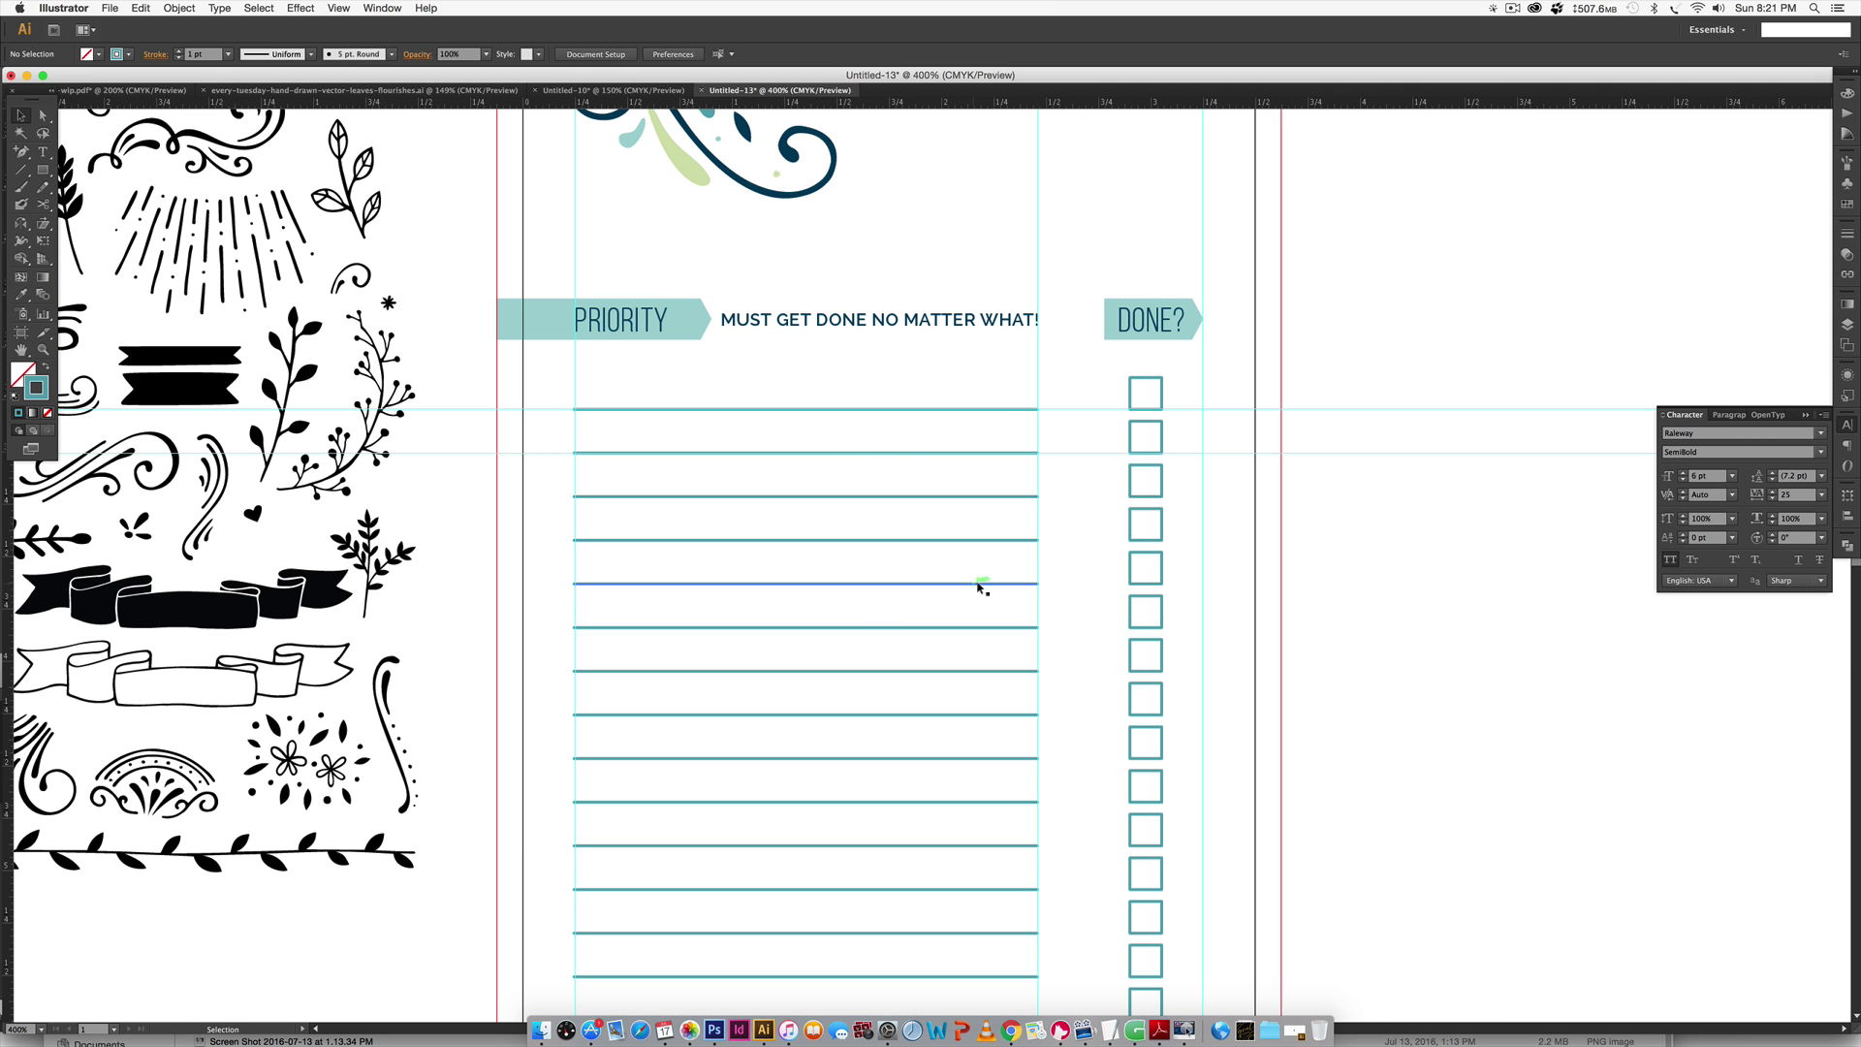
pyautogui.scroll(-5, 1084, 528)
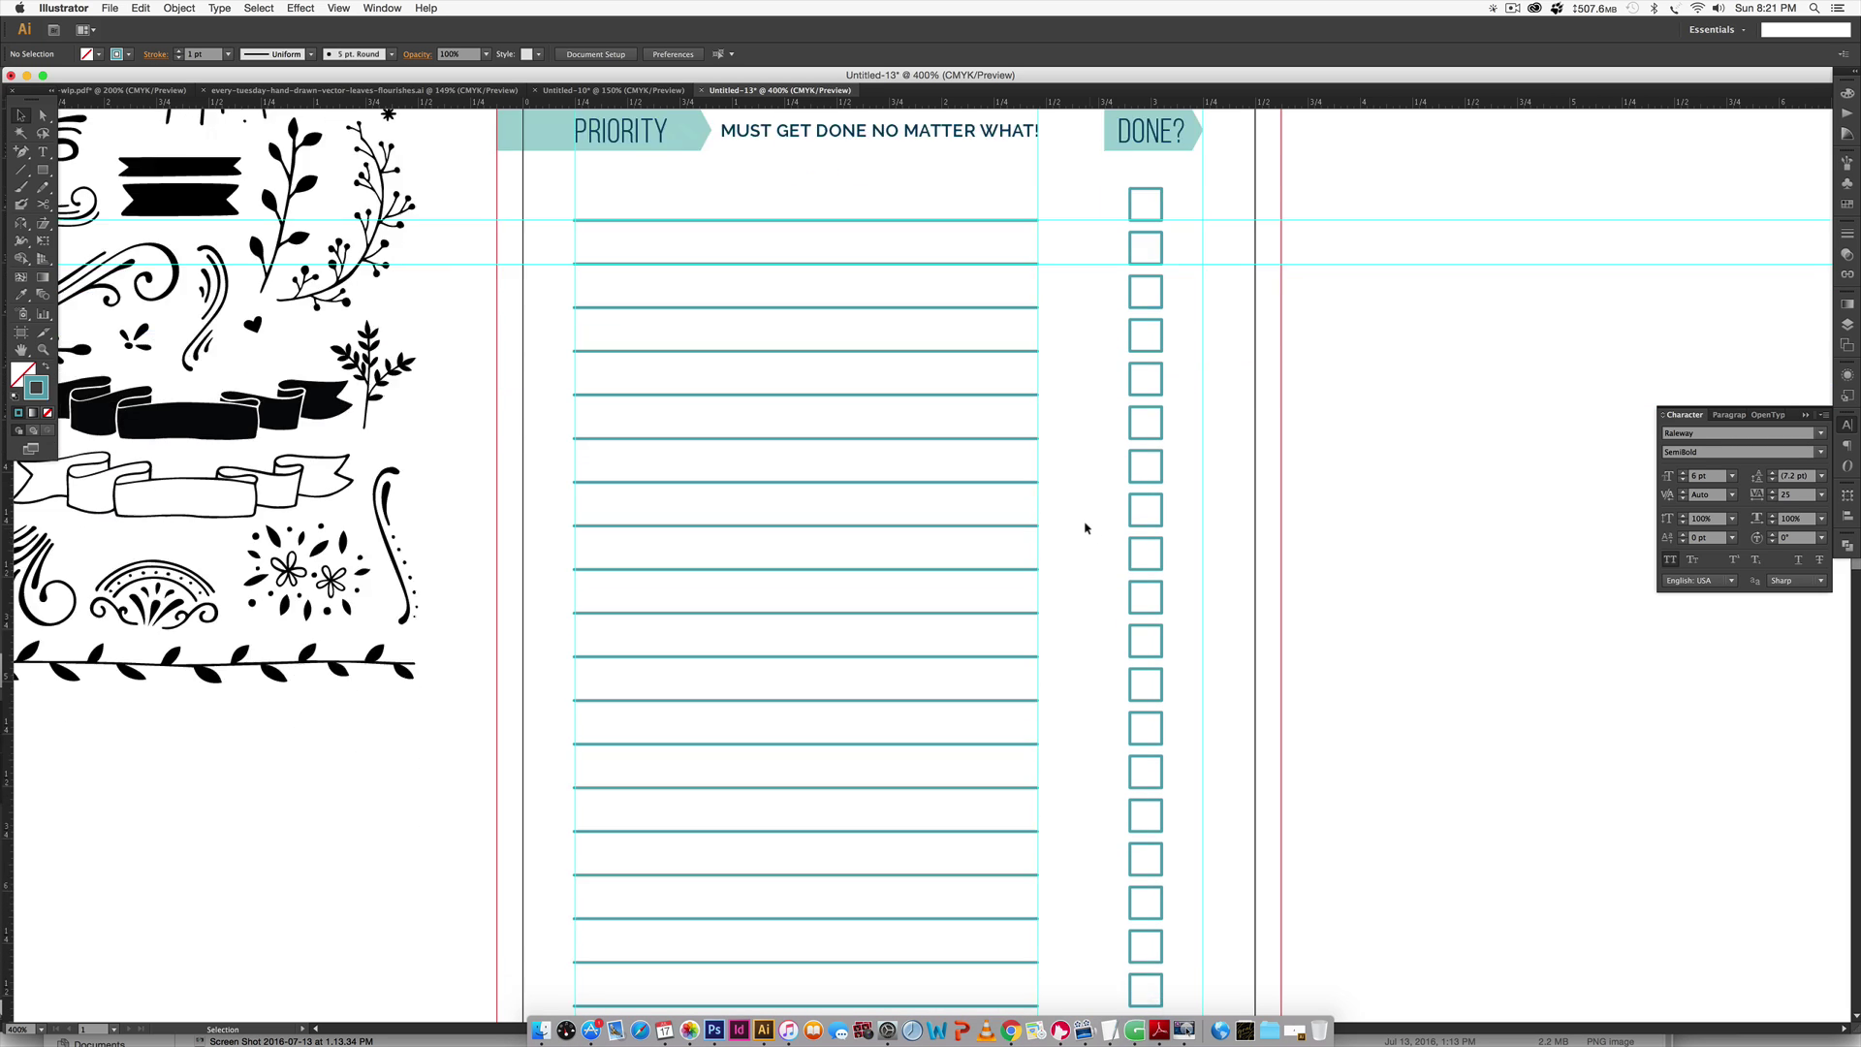
pyautogui.click(124, 90)
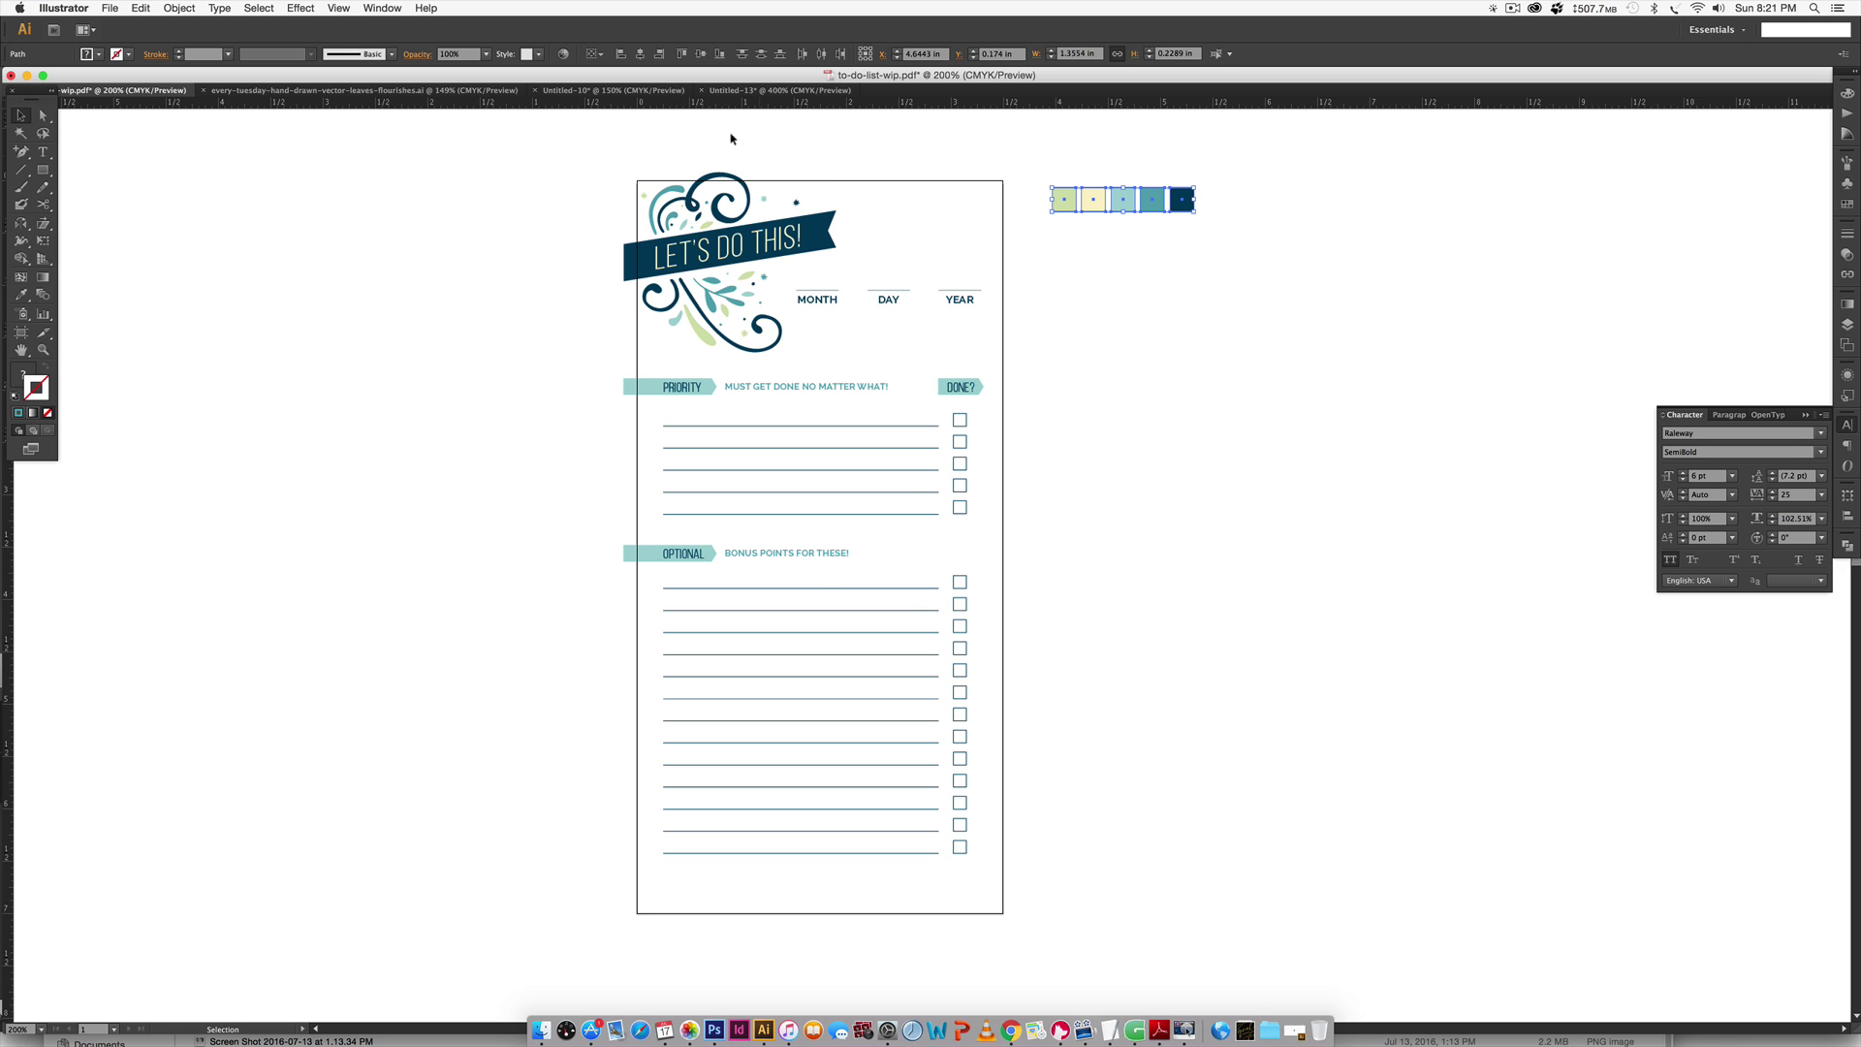
pyautogui.click(775, 90)
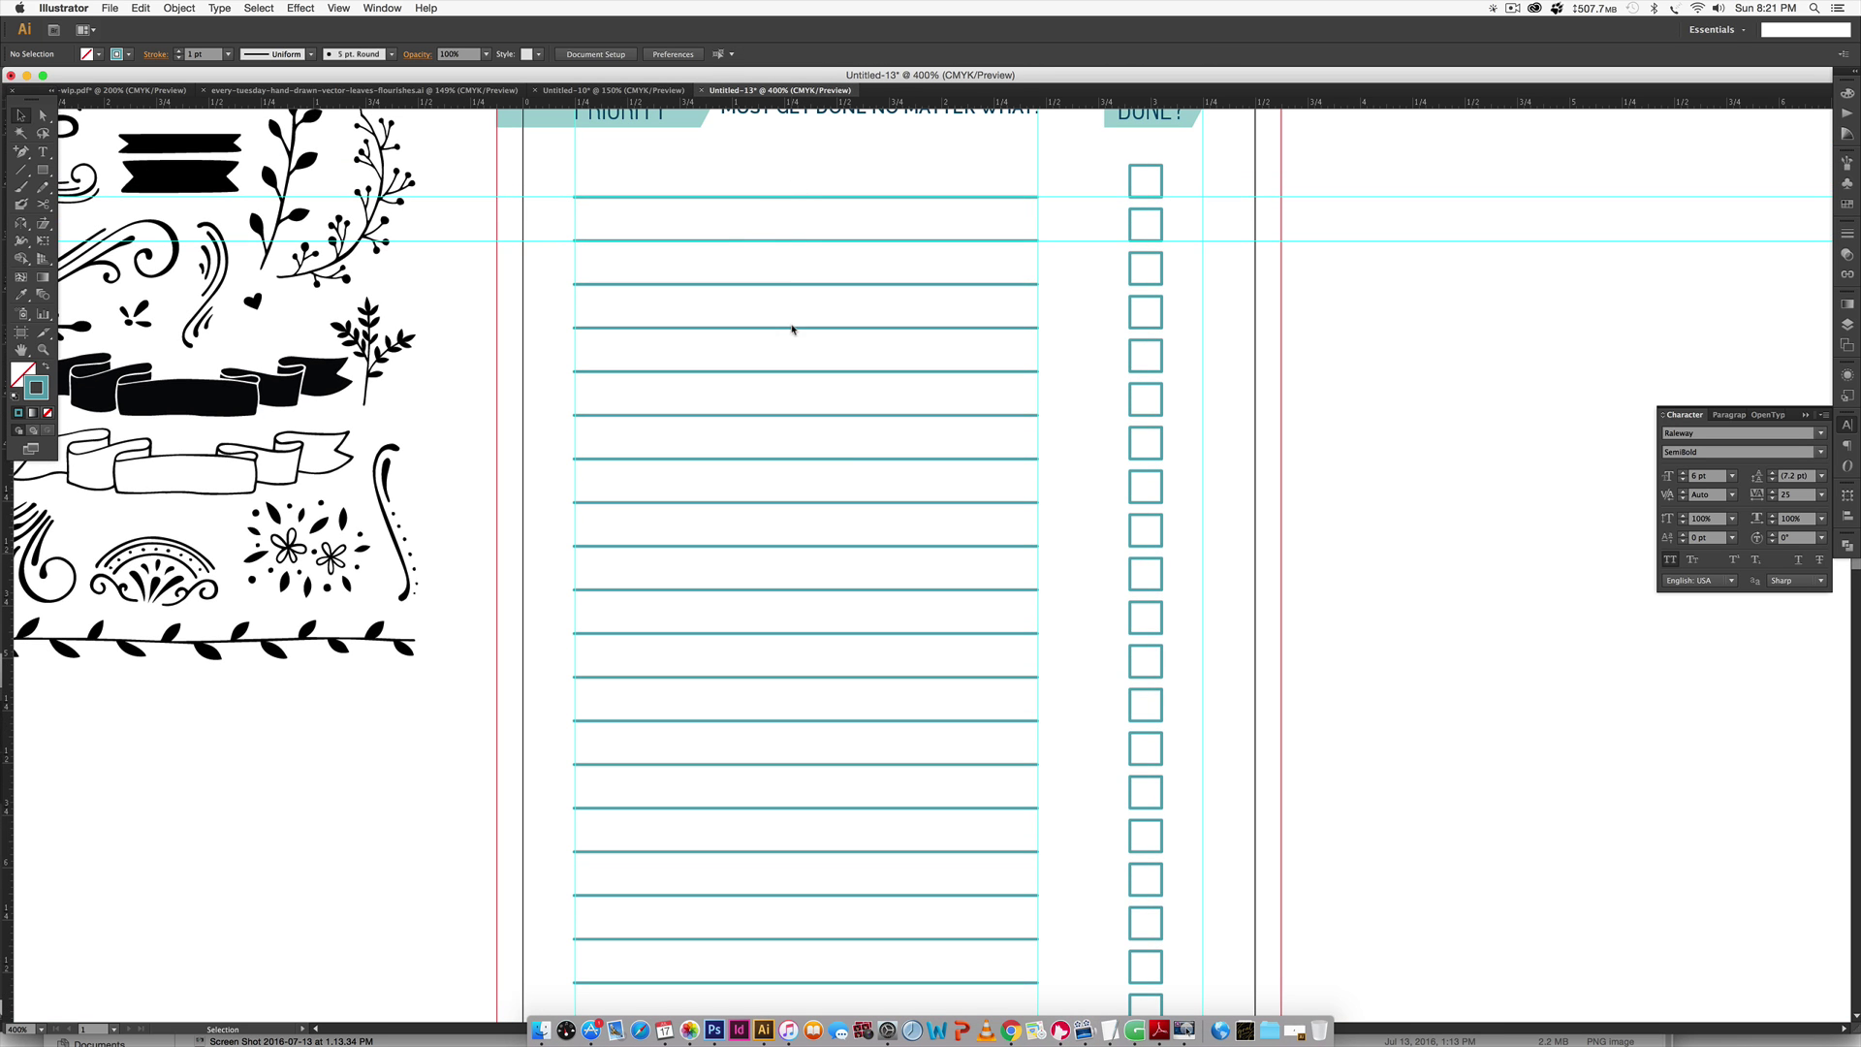
pyautogui.moveTo(546, 404); pyautogui.dragTo(1171, 467)
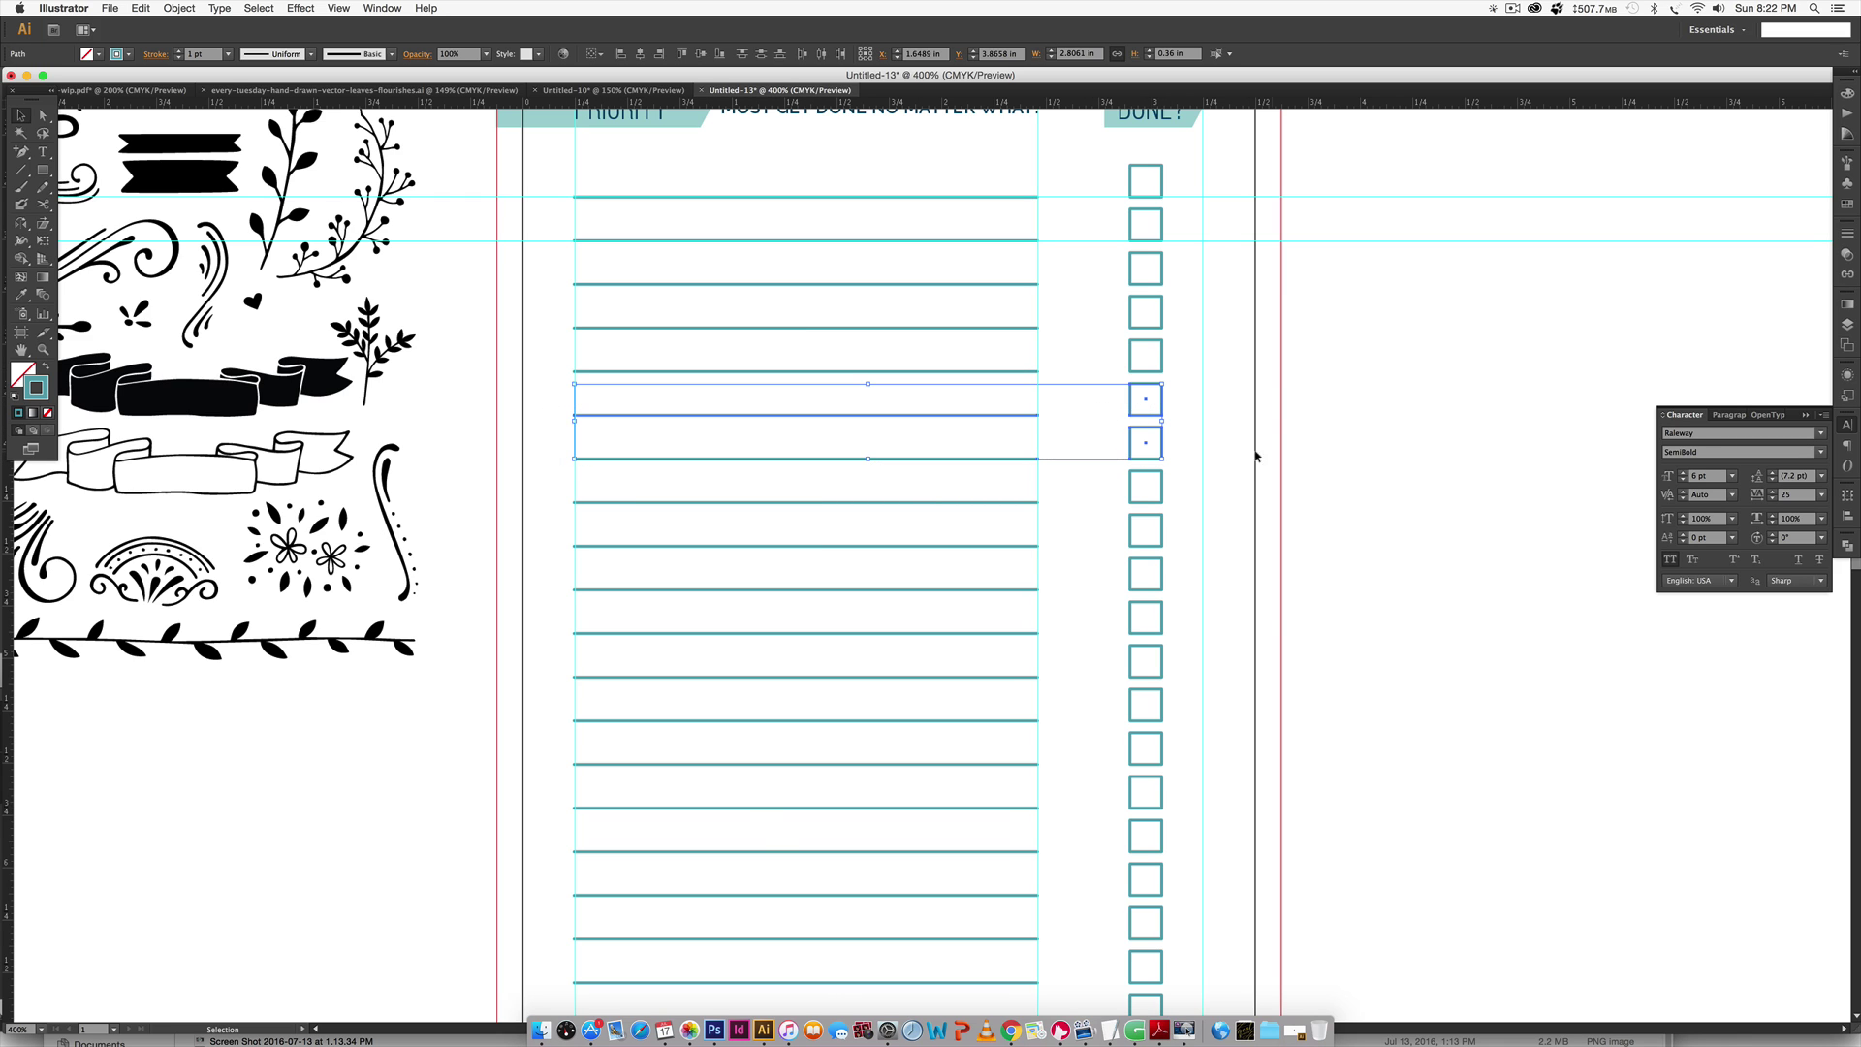
pyautogui.press('BackSpace')
# Copy the PRIORITY banner, its tagline and the DONE? banner straight down into the gap between the two groups of task lines.
pyautogui.scroll(3, 1212, 449)
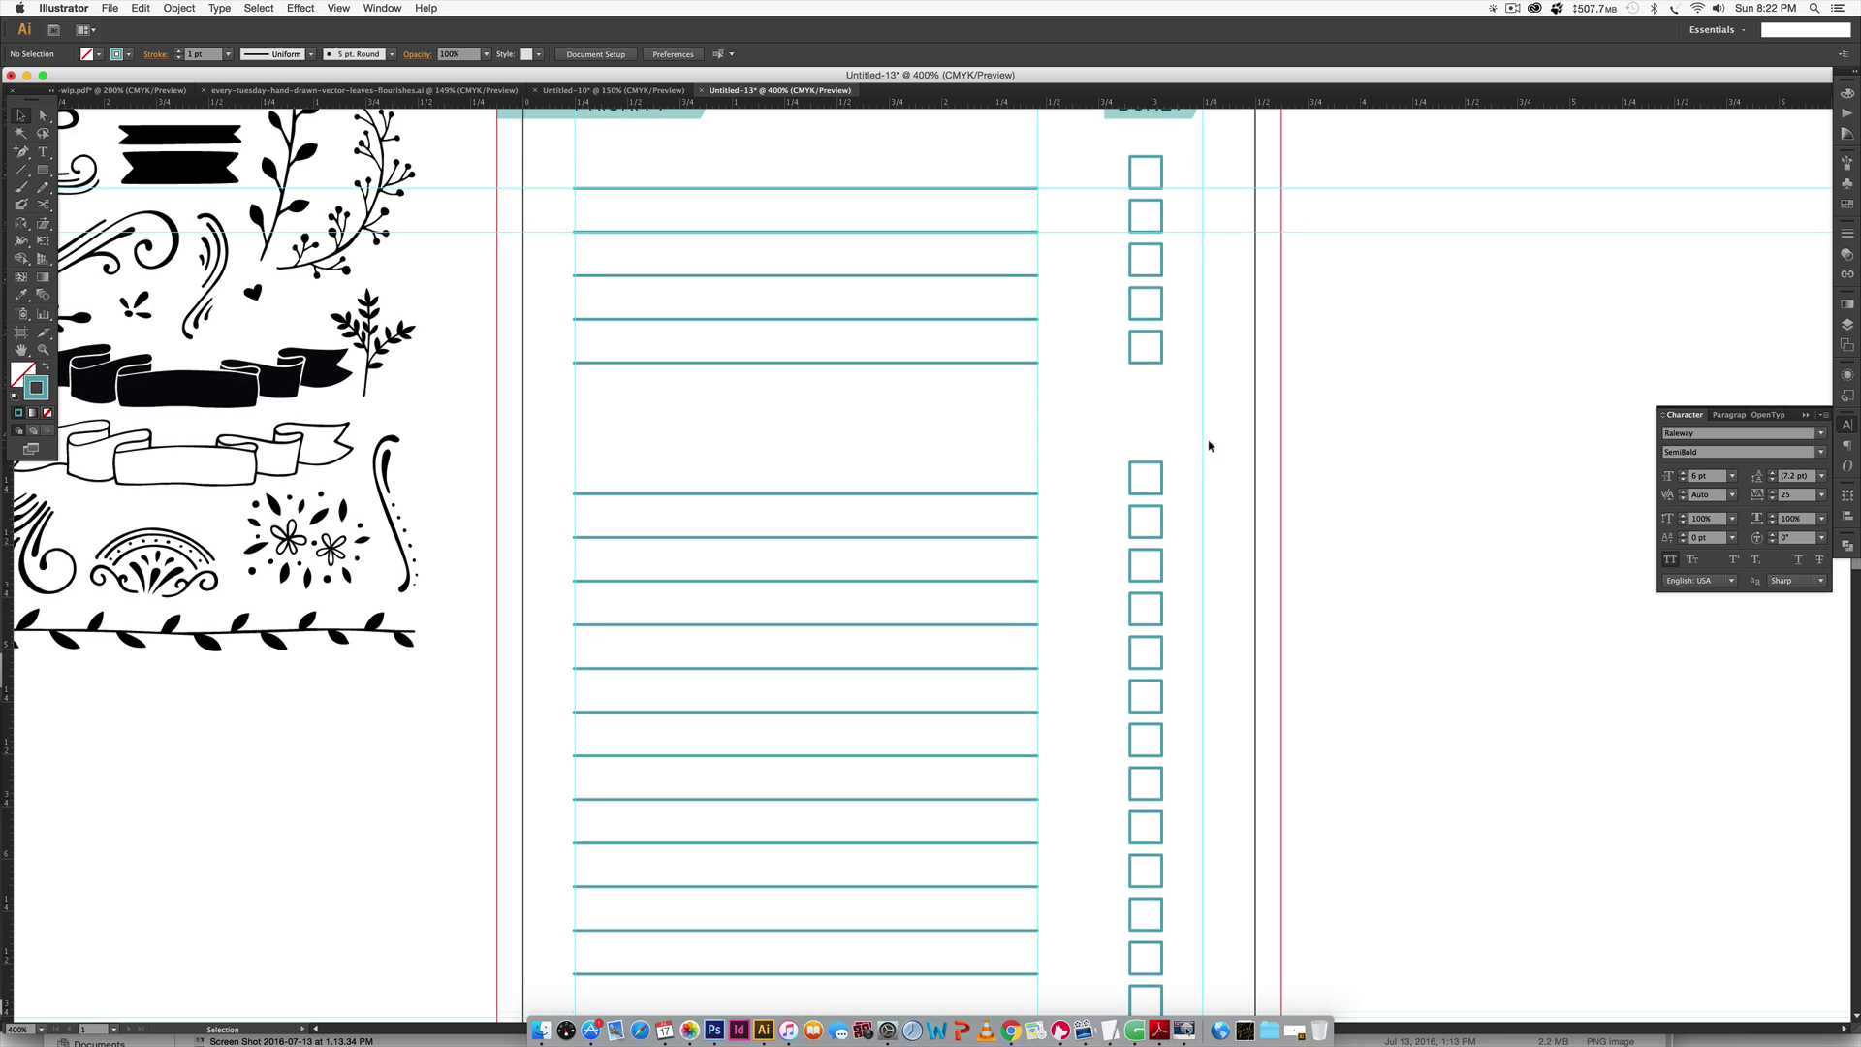
pyautogui.scroll(1, 872, 224)
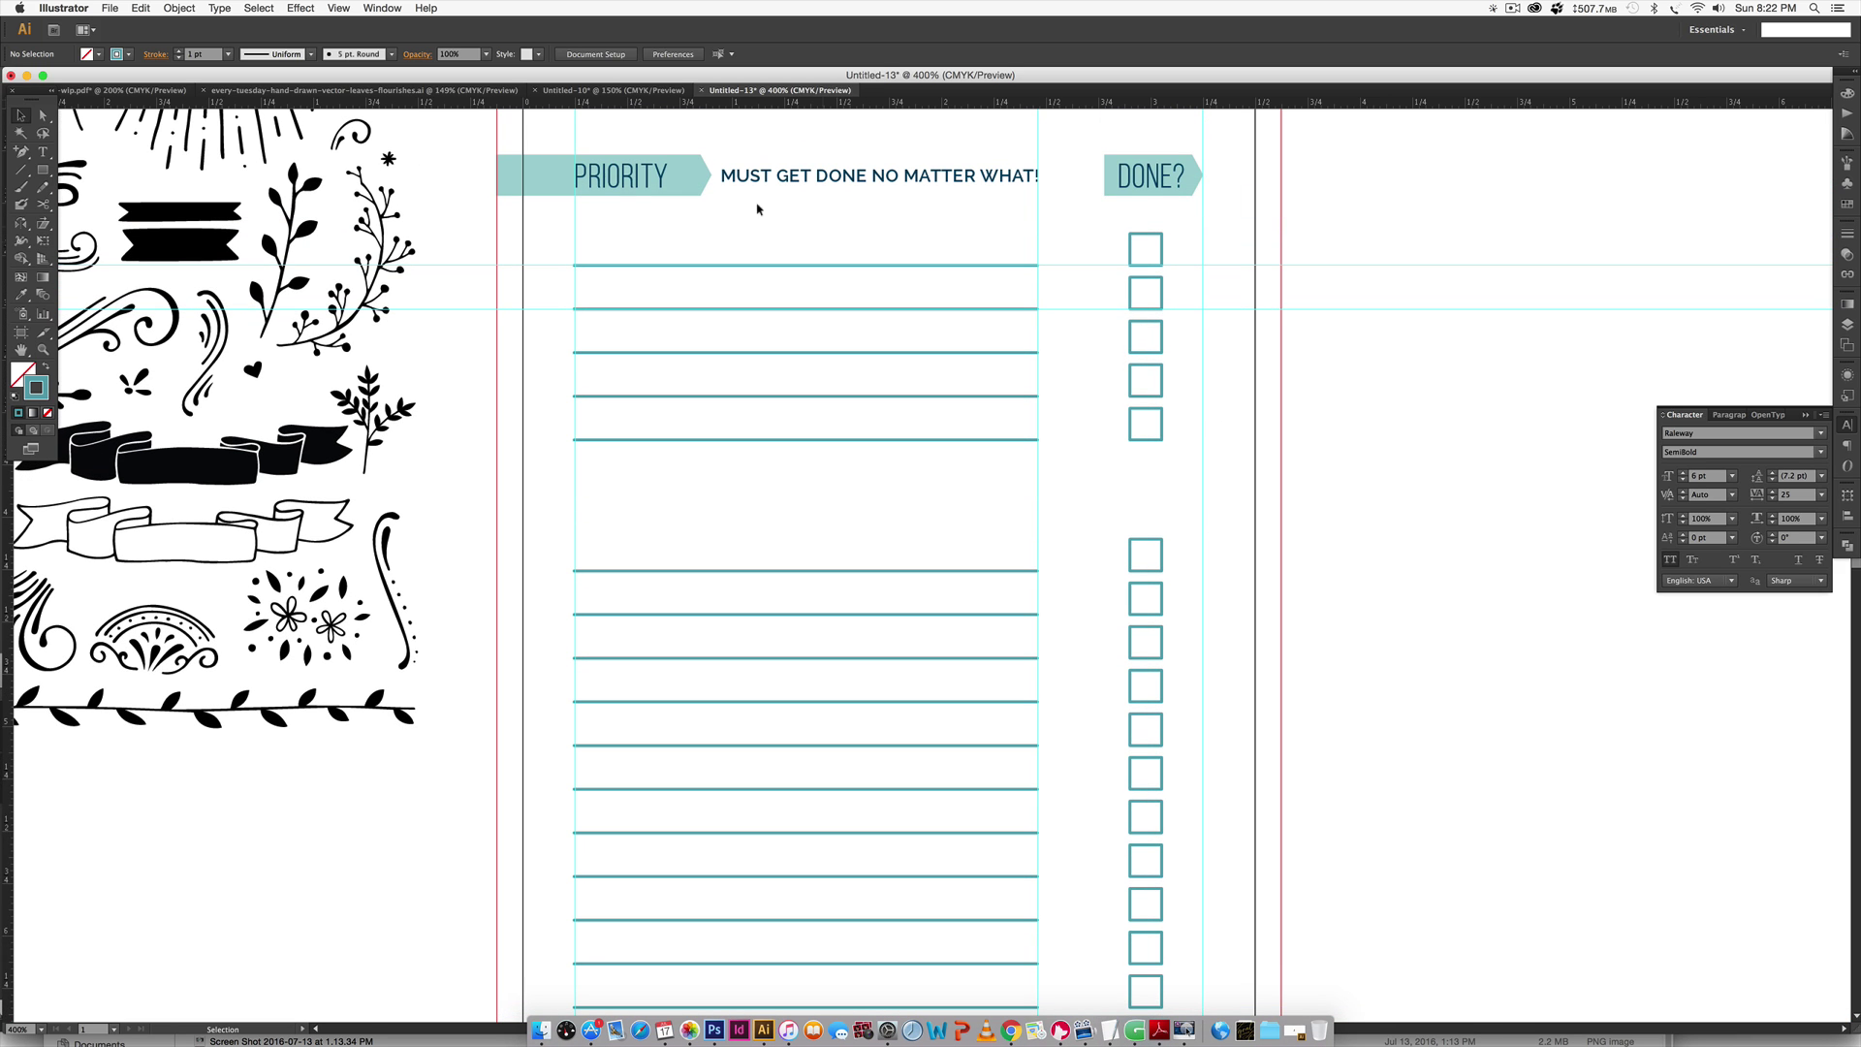
pyautogui.moveTo(475, 138); pyautogui.dragTo(1168, 490)
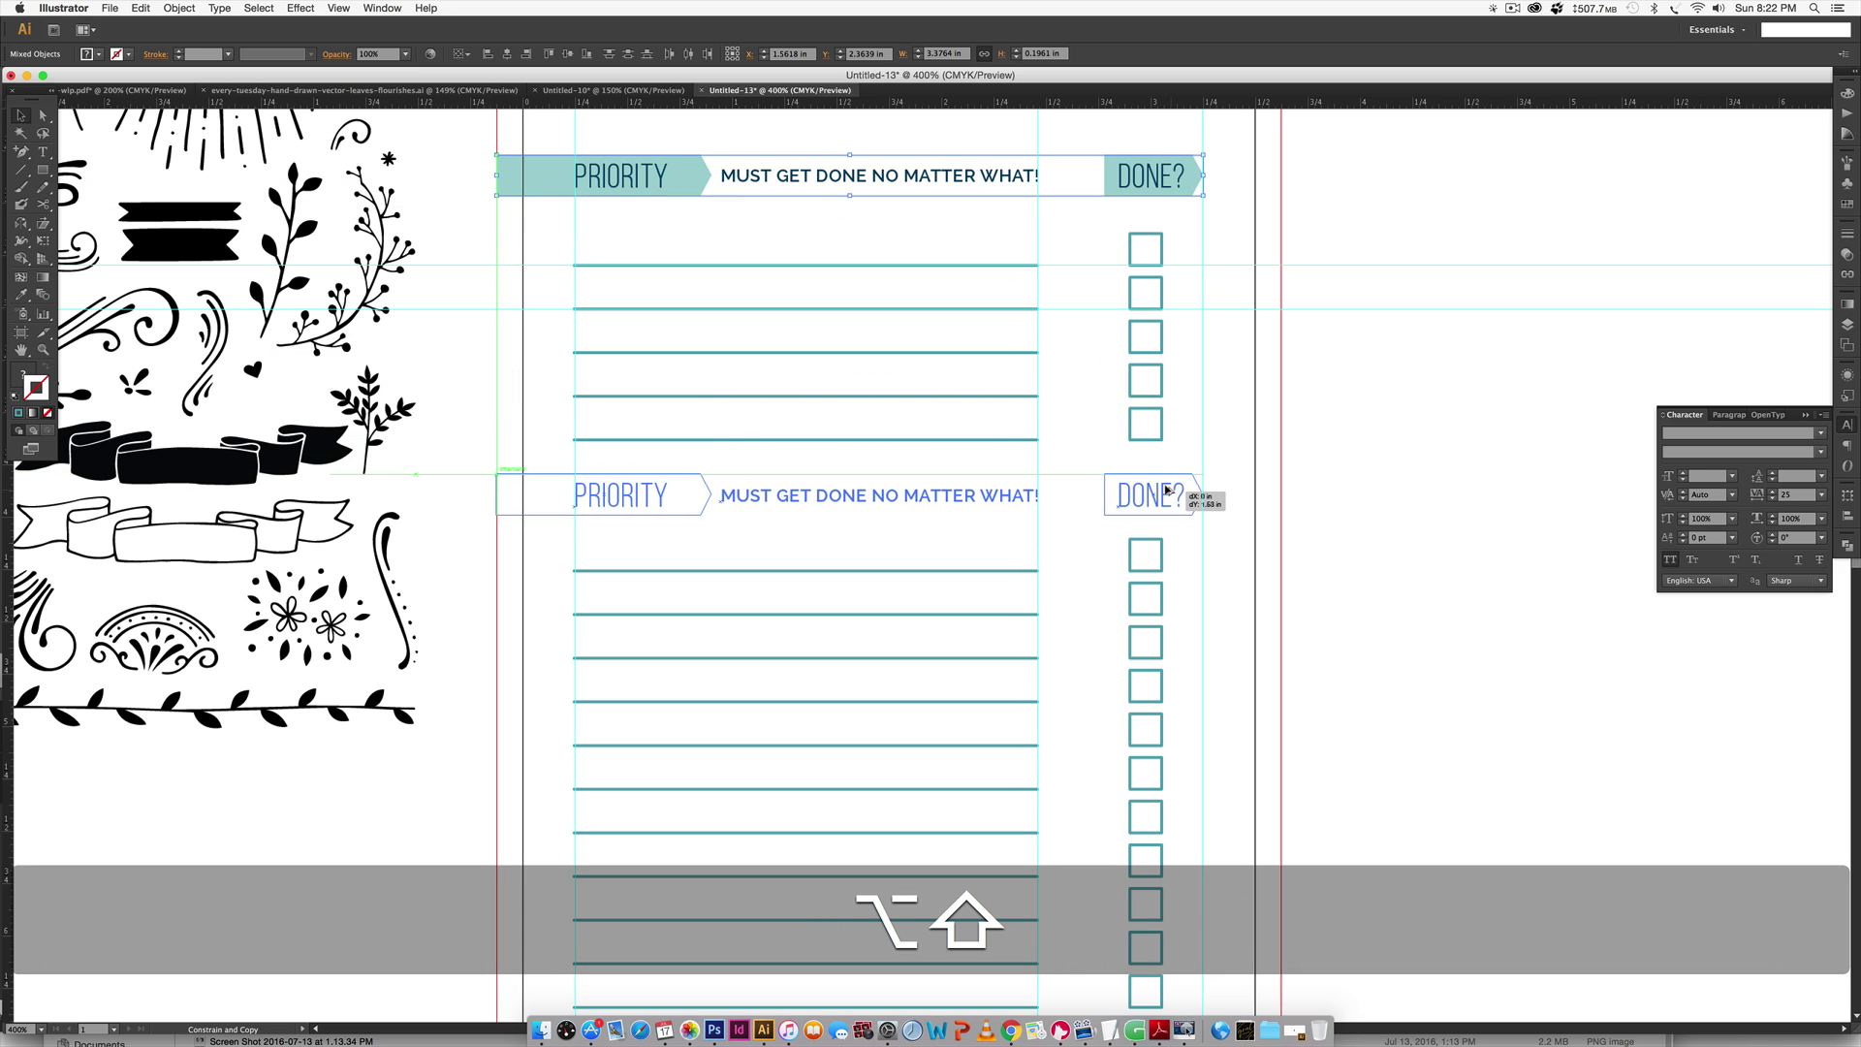
pyautogui.moveTo(1168, 490); pyautogui.dragTo(1168, 490)
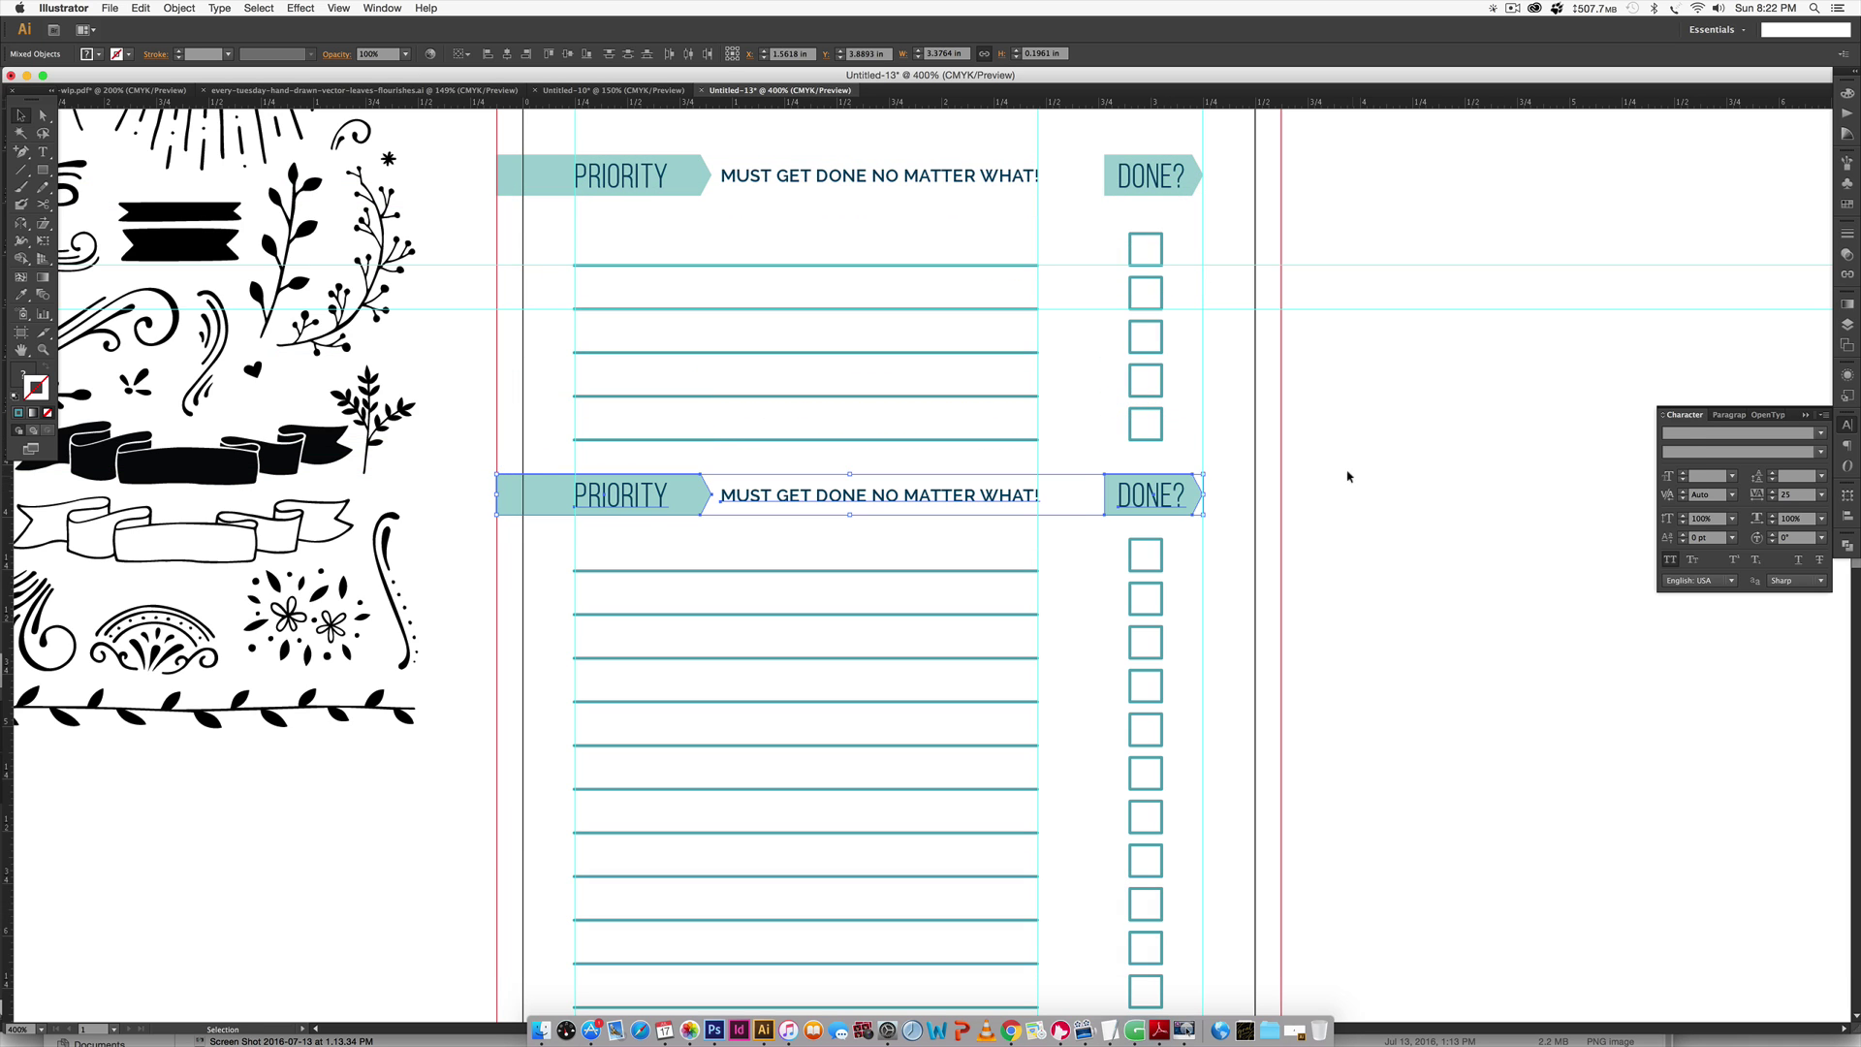
pyautogui.click(1346, 474)
# Change the copied banner's heading to OPTIONAL and its tagline to BONUS POINTS FOR THESE!
pyautogui.press('t')
pyautogui.doubleClick(635, 497)
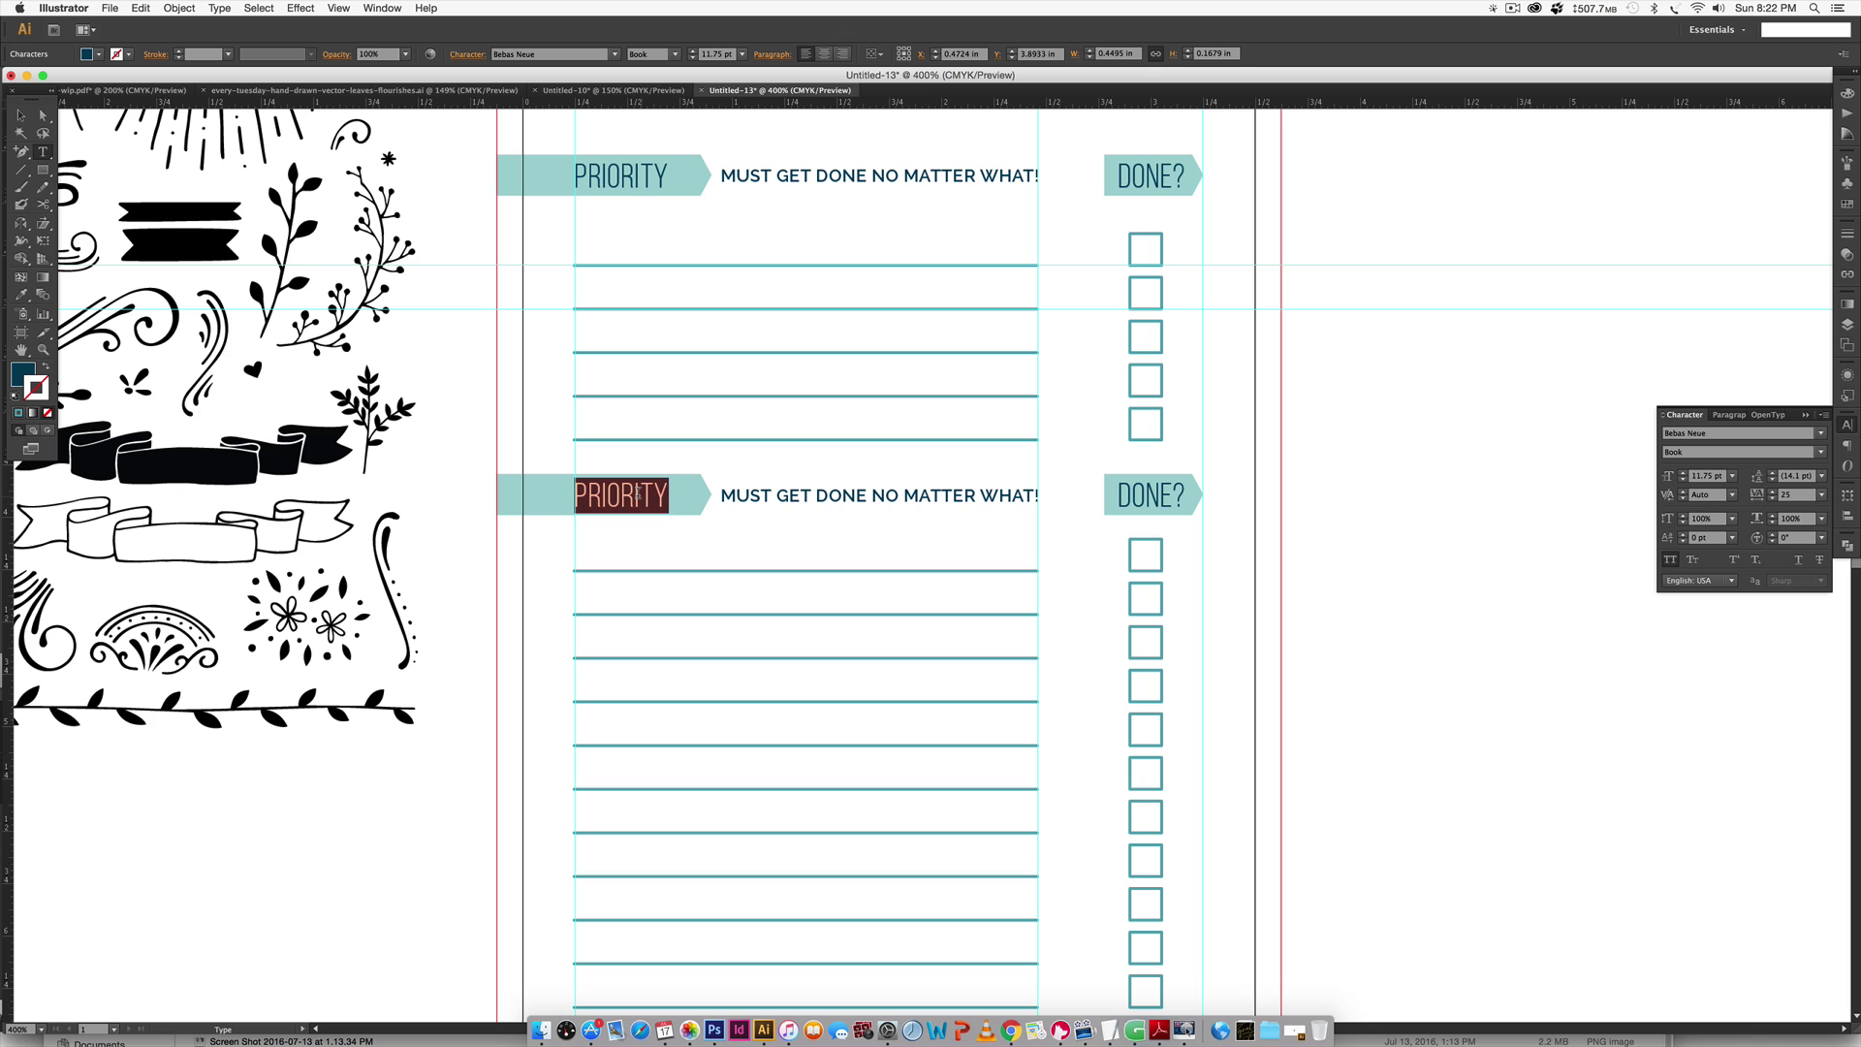
pyautogui.write('OPTIONAL')
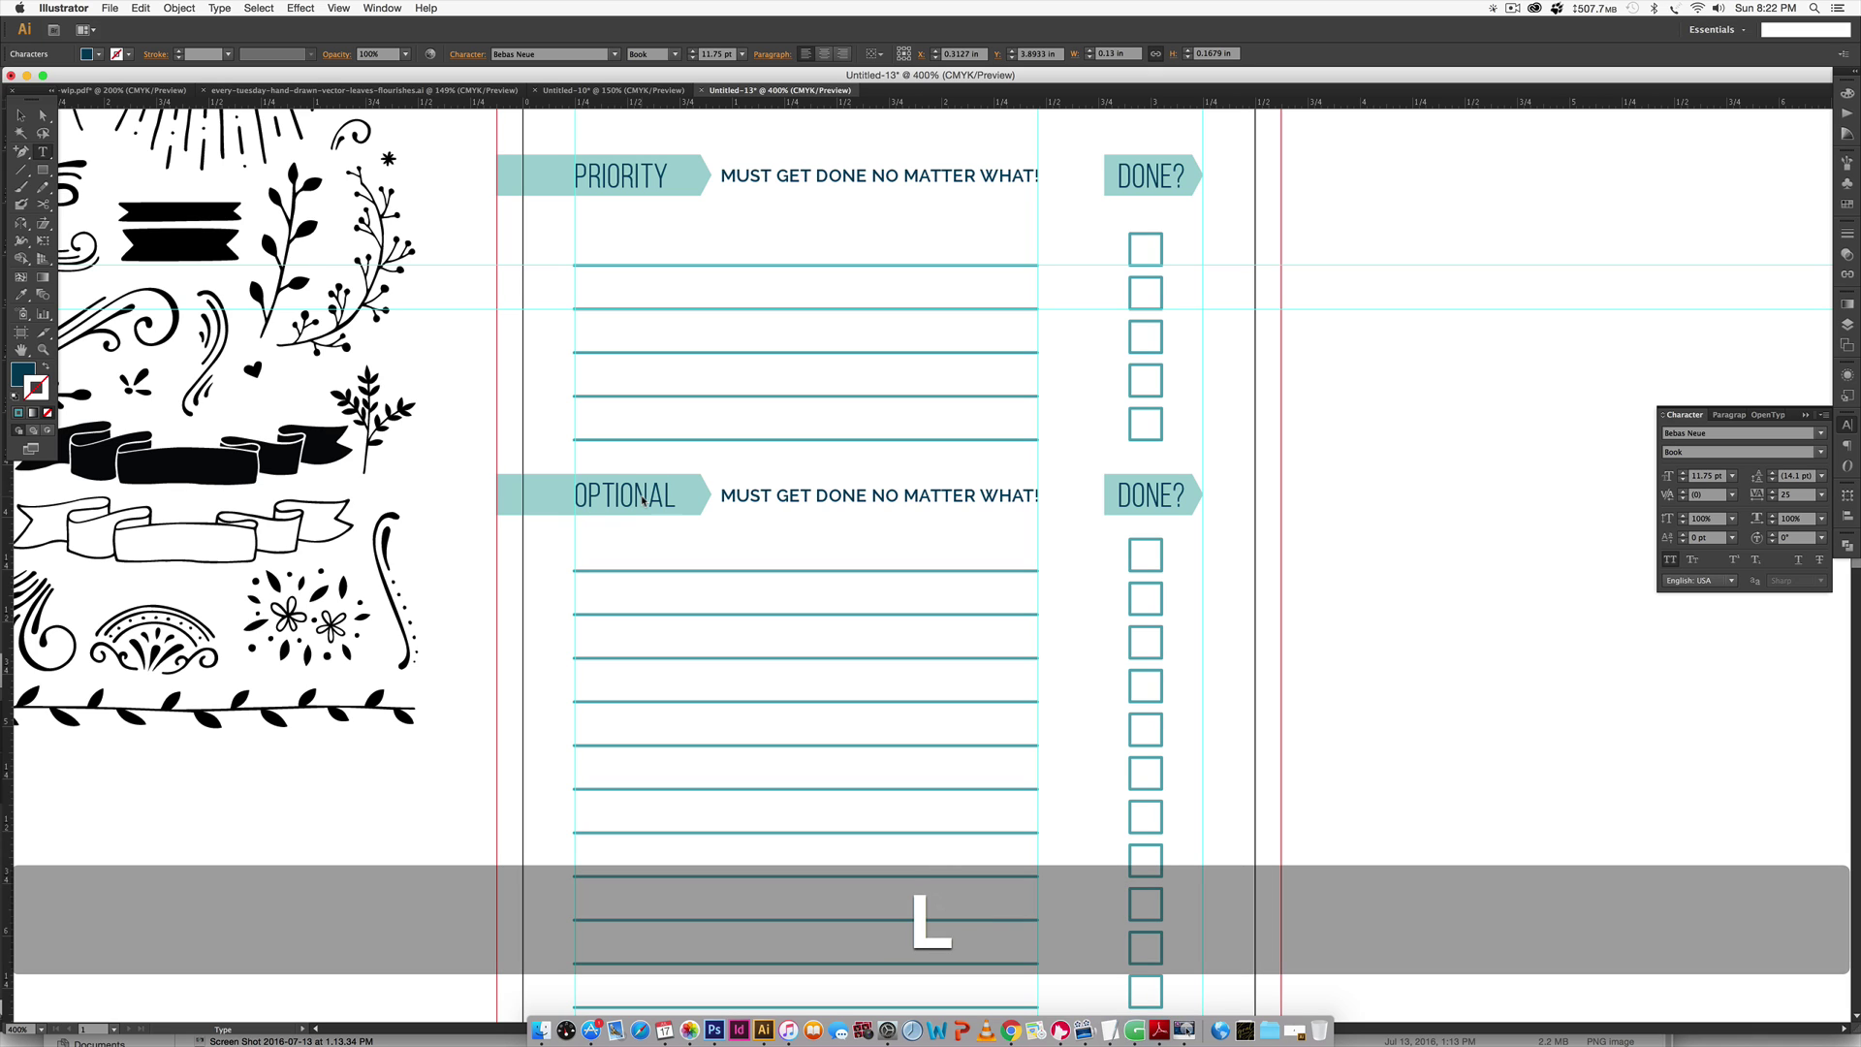
pyautogui.click(736, 498)
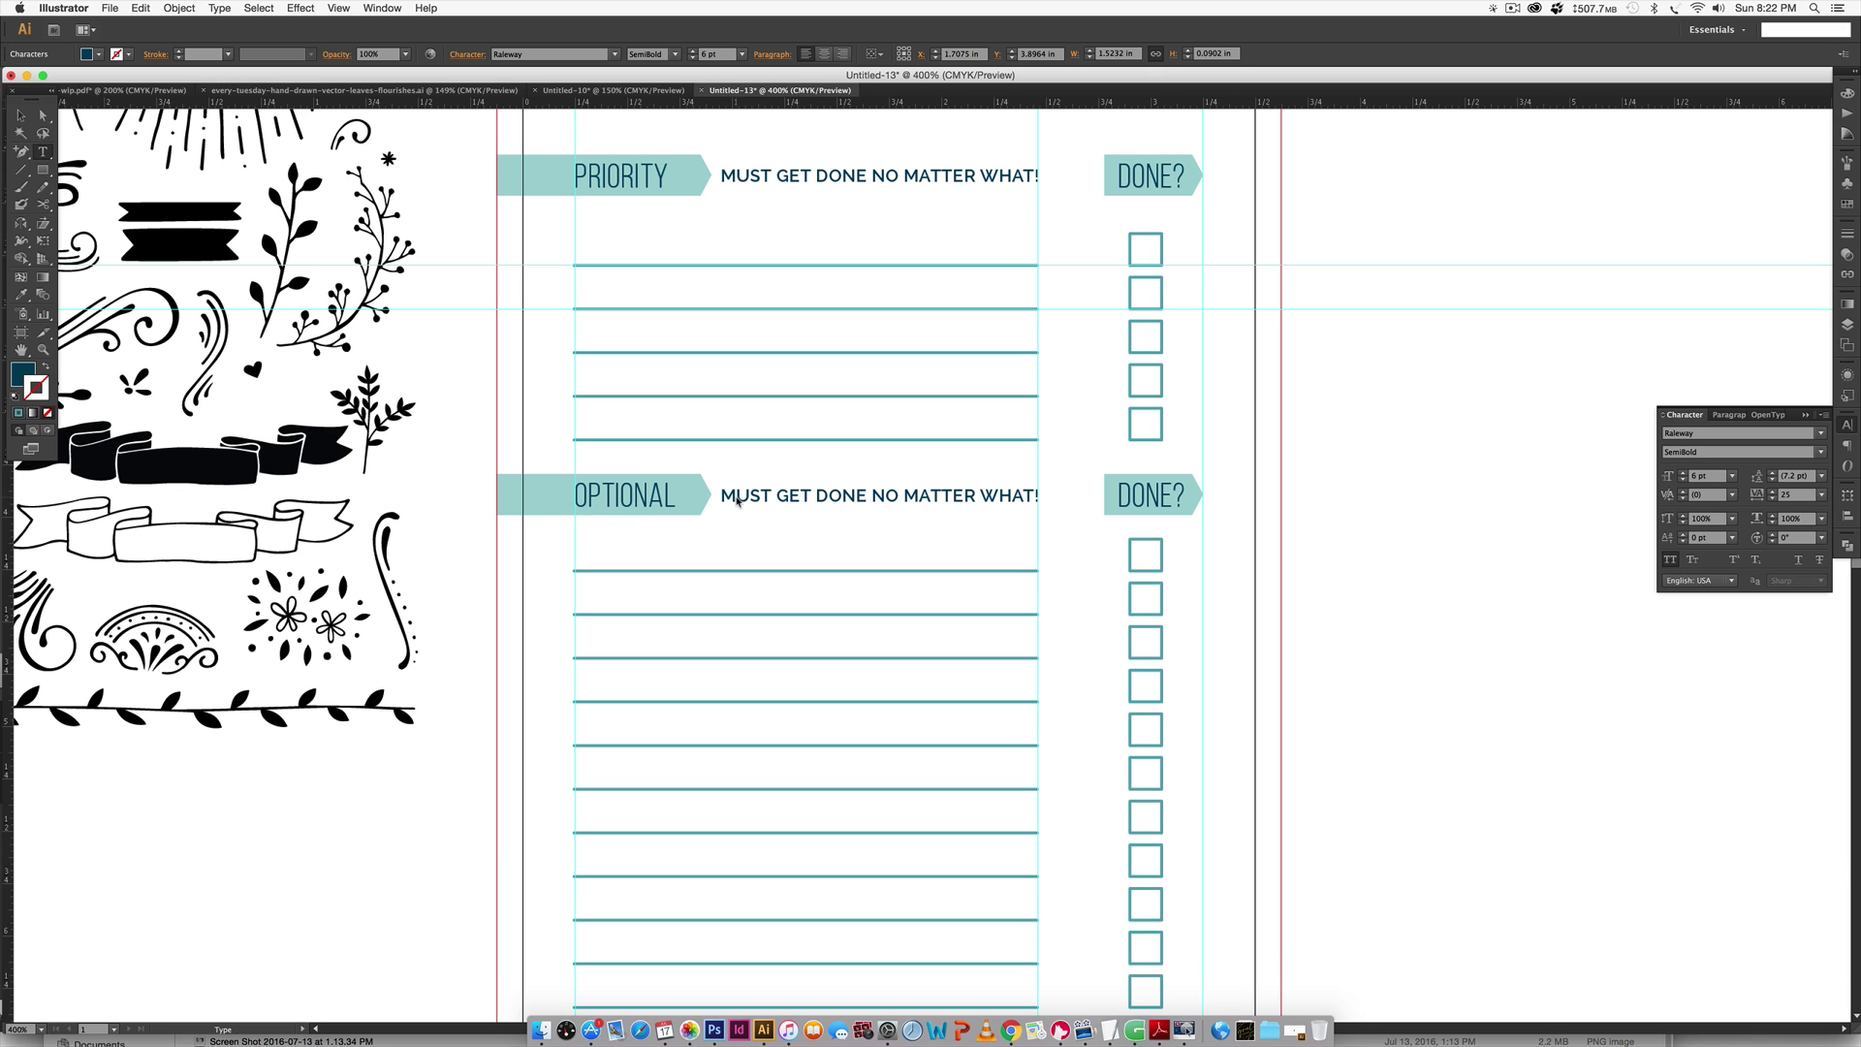
pyautogui.tripleClick(736, 498)
pyautogui.write('BONUS ')
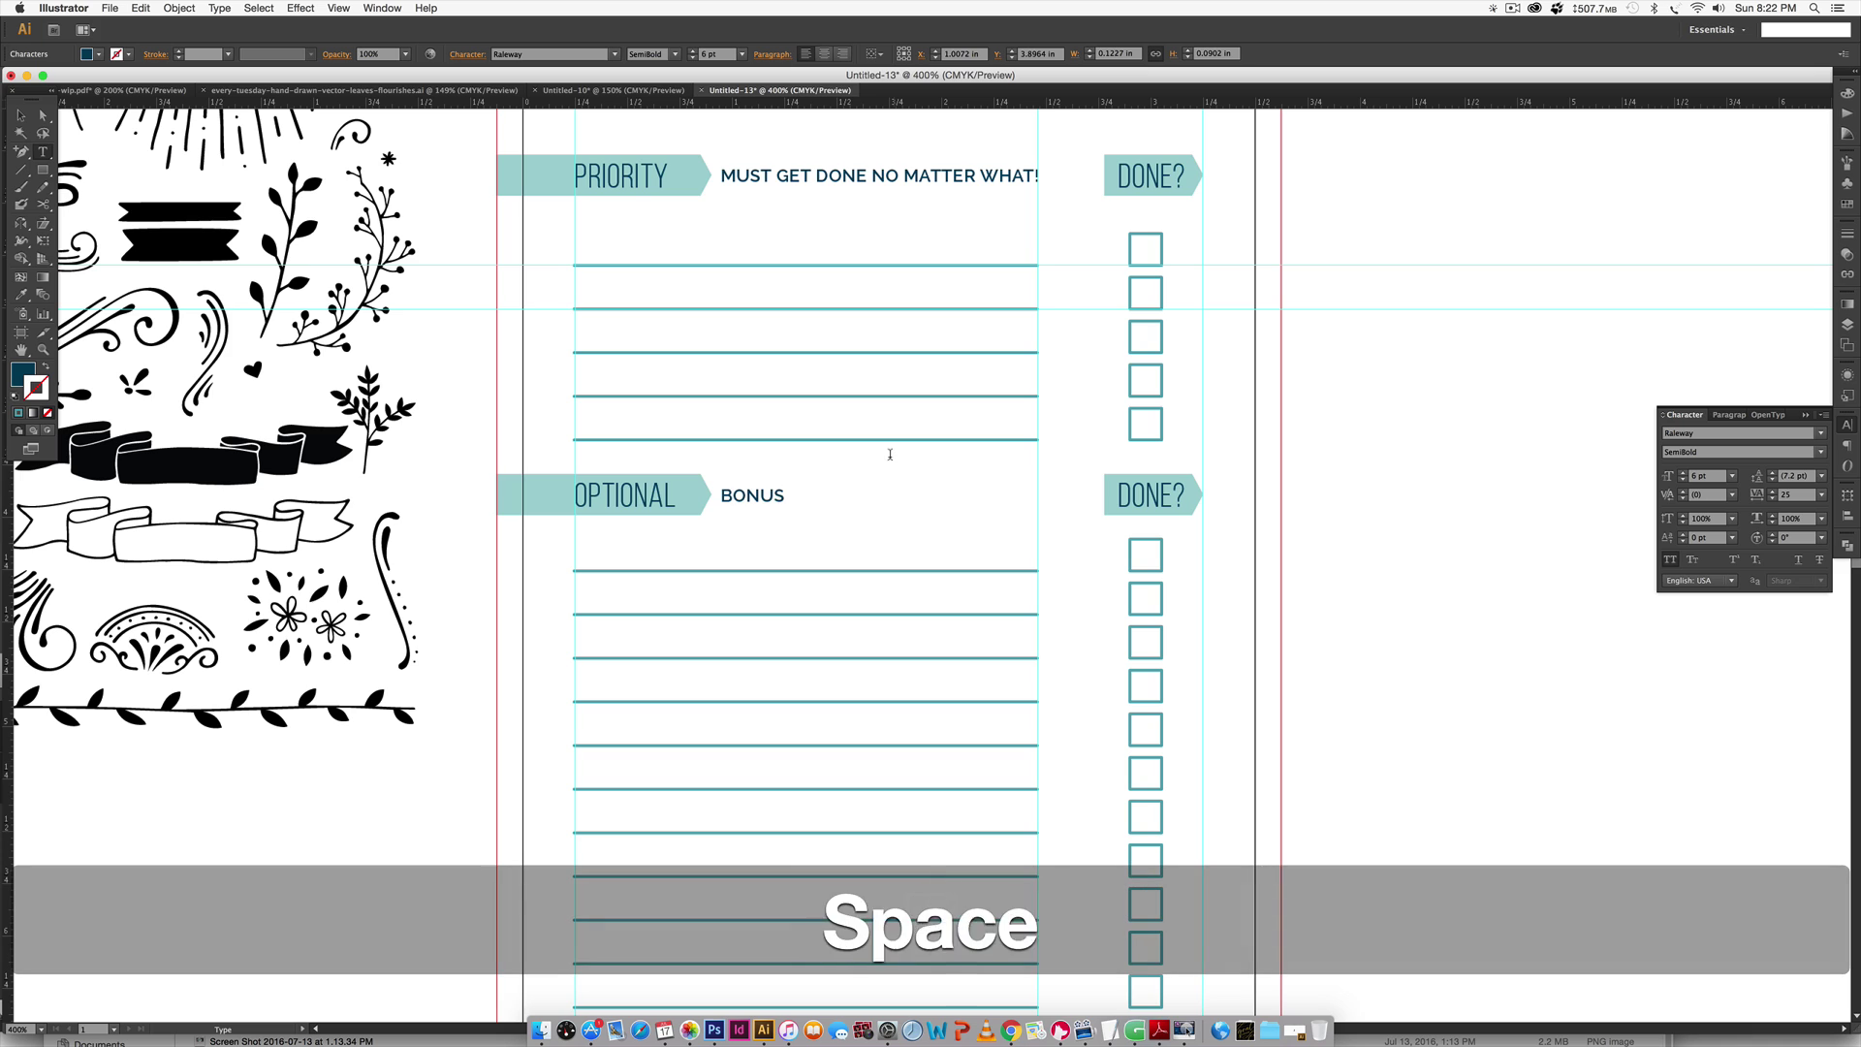
pyautogui.write('POINTS FOR THESE')
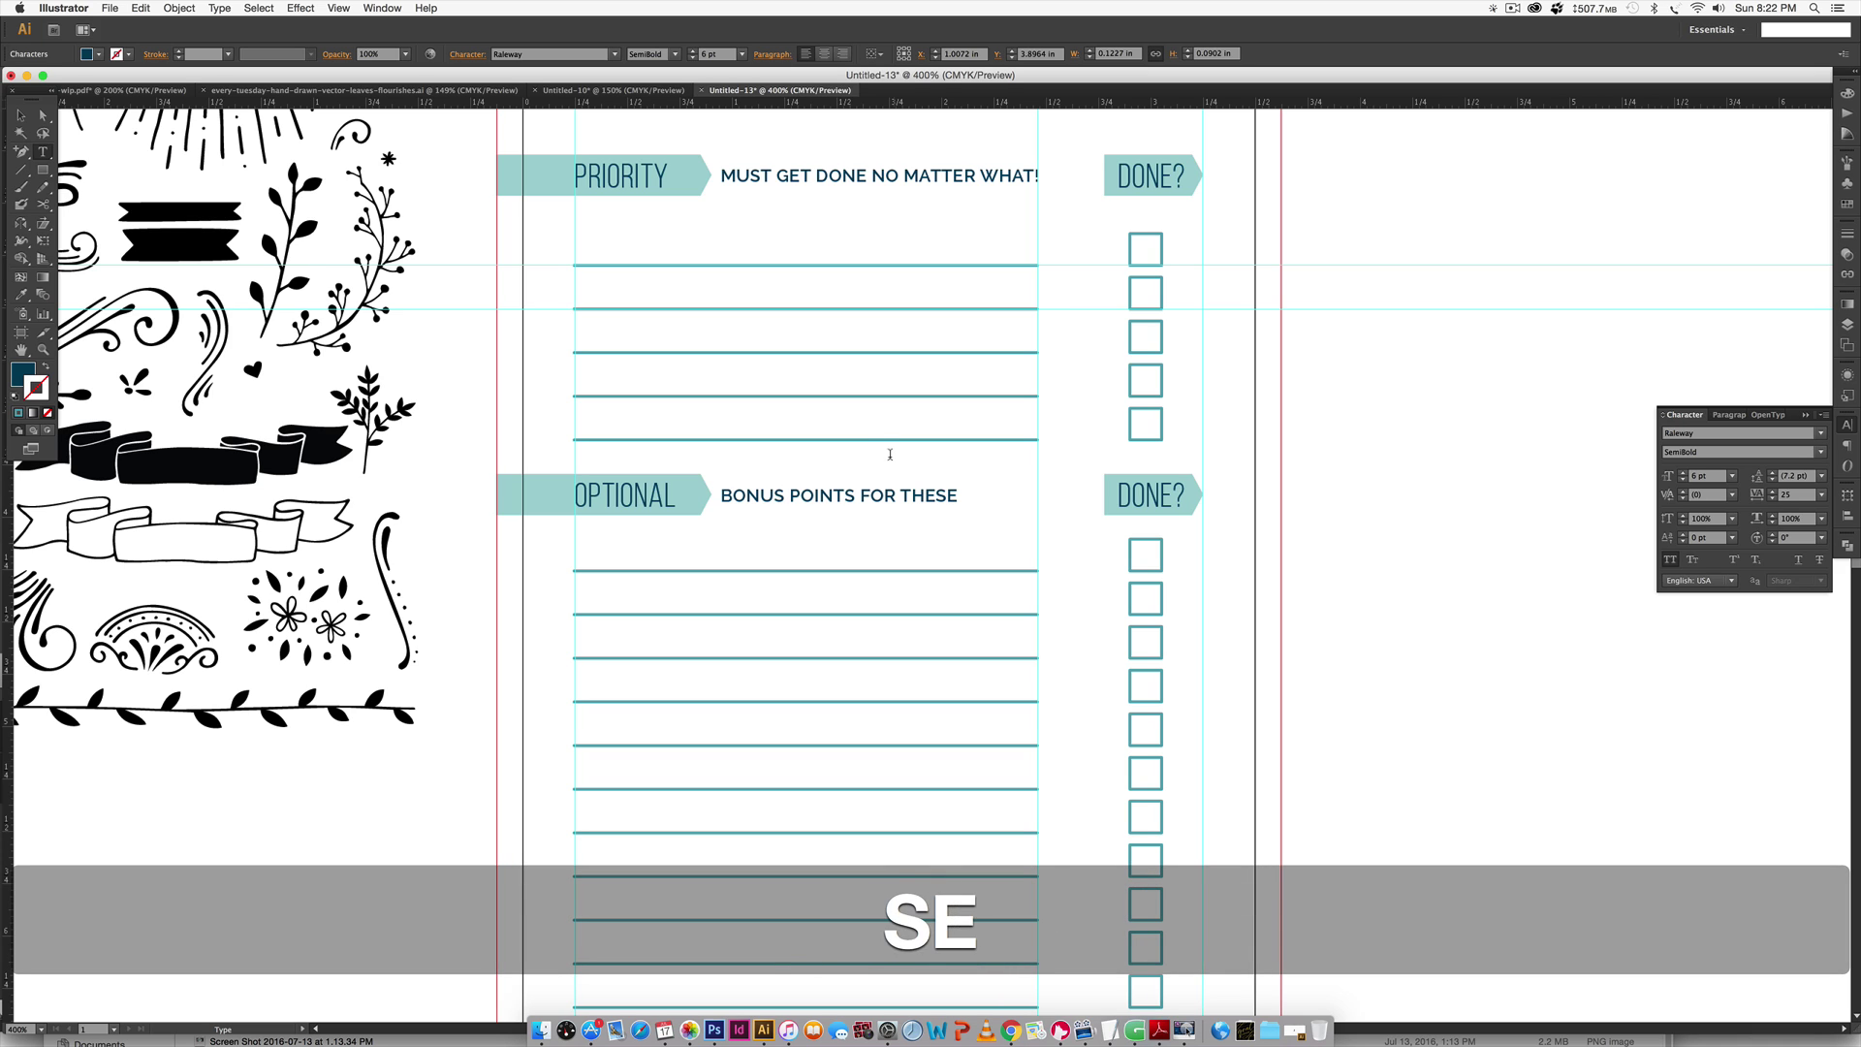
pyautogui.write('!')
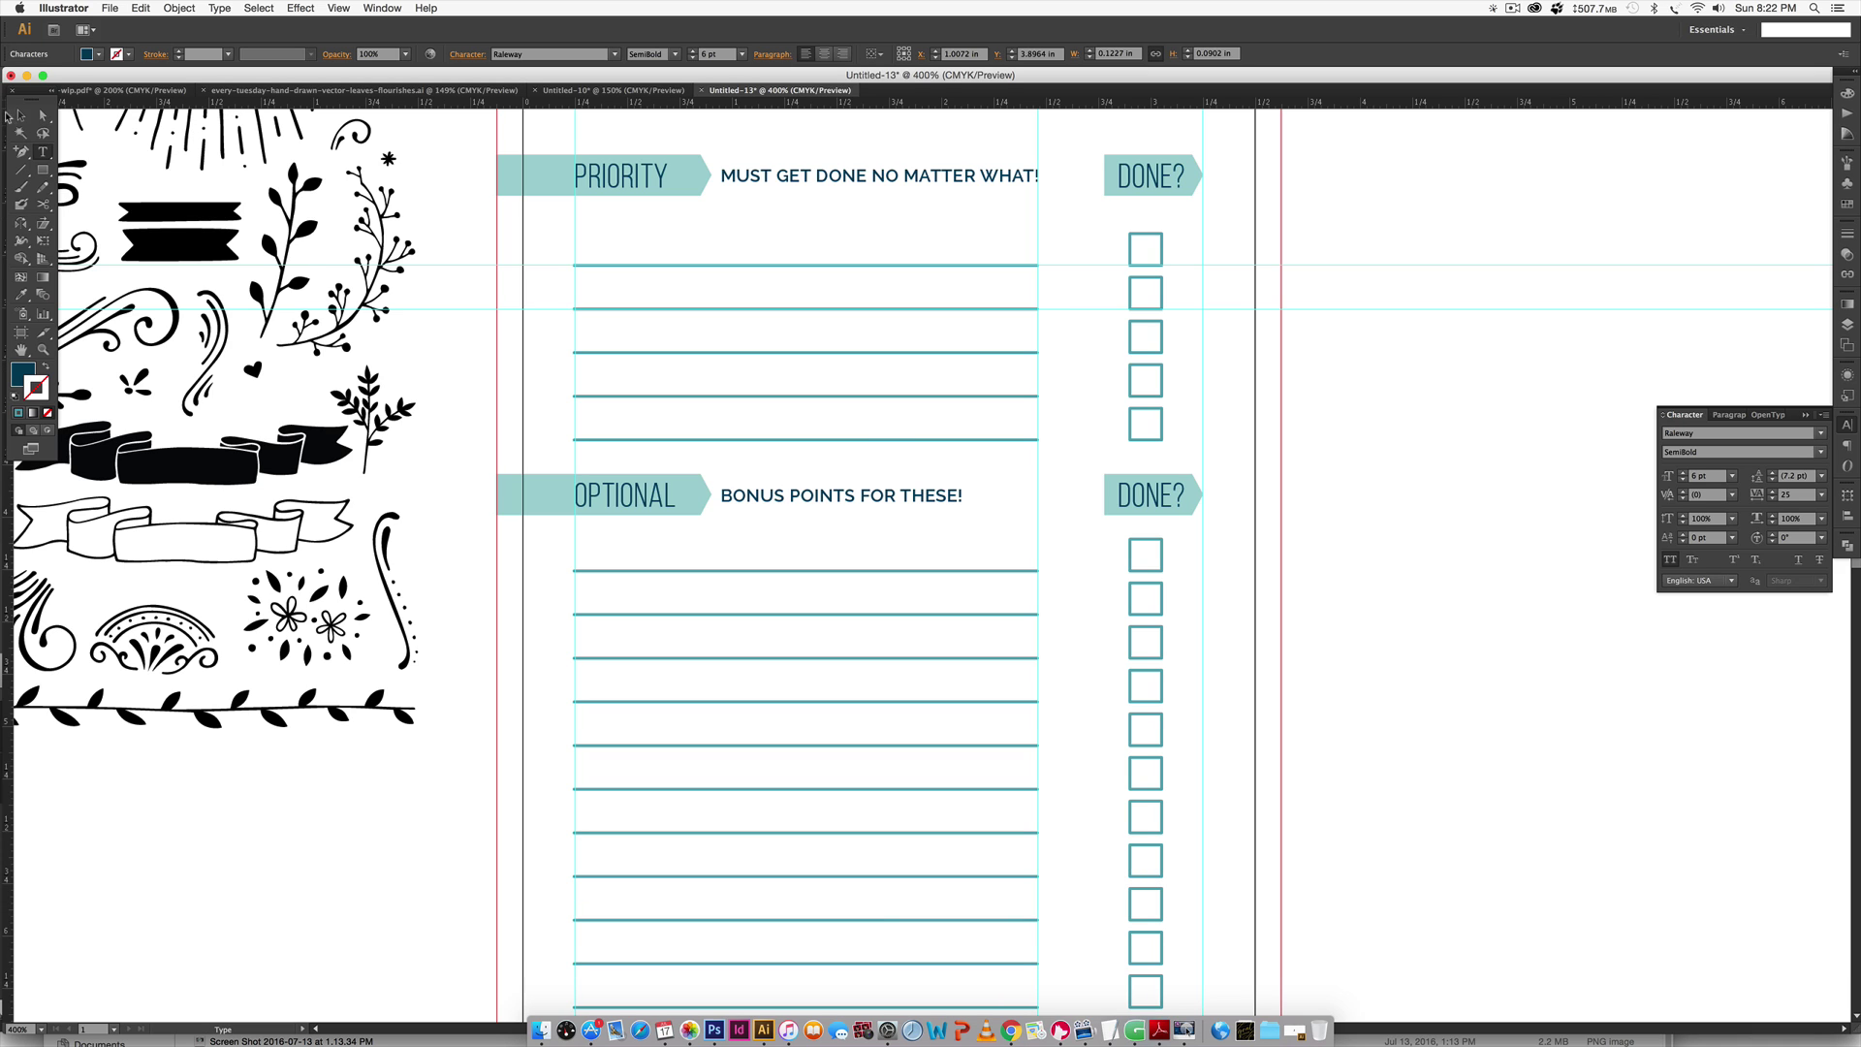
# Recolor both taglines with the light teal fill sampled from the PRIORITY banner.
pyautogui.click(20, 116)
pyautogui.keyDown('shift'); pyautogui.click(890, 180); pyautogui.keyUp('shift')
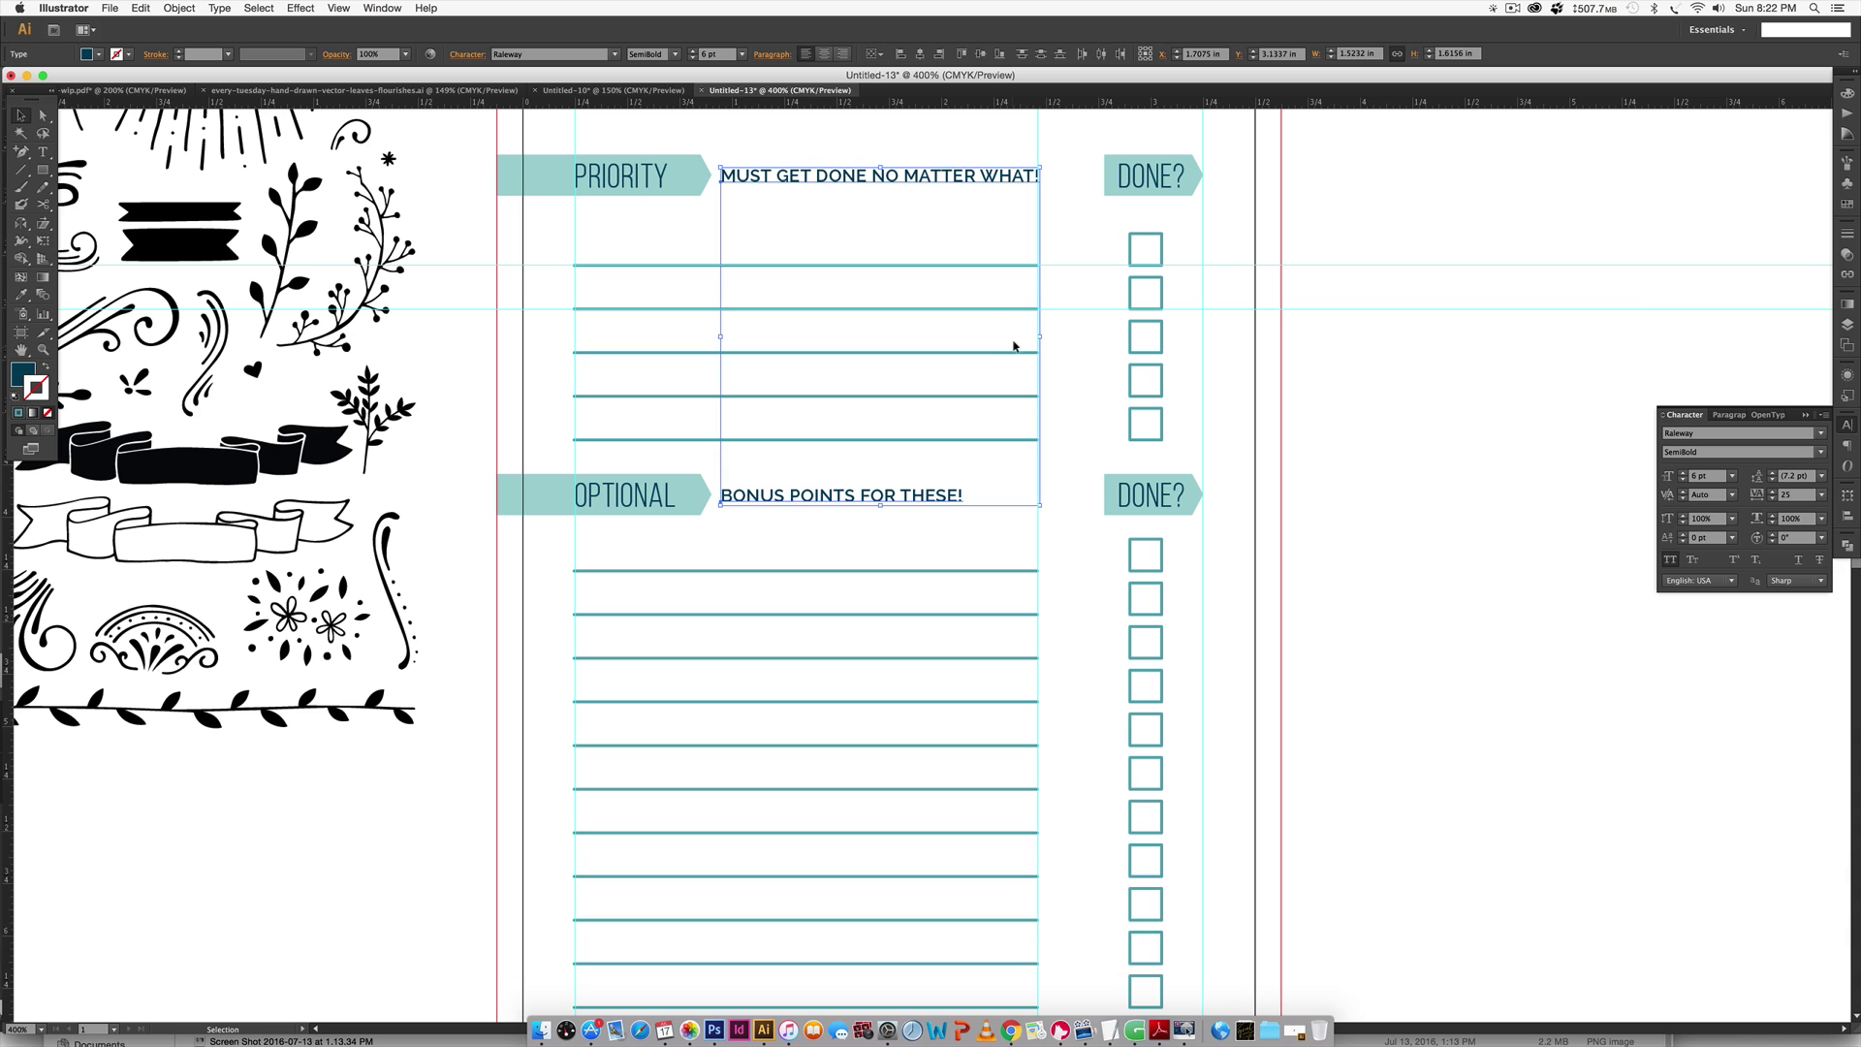
pyautogui.press('i')
pyautogui.keyDown('shift'); pyautogui.click(560, 193); pyautogui.keyUp('shift')
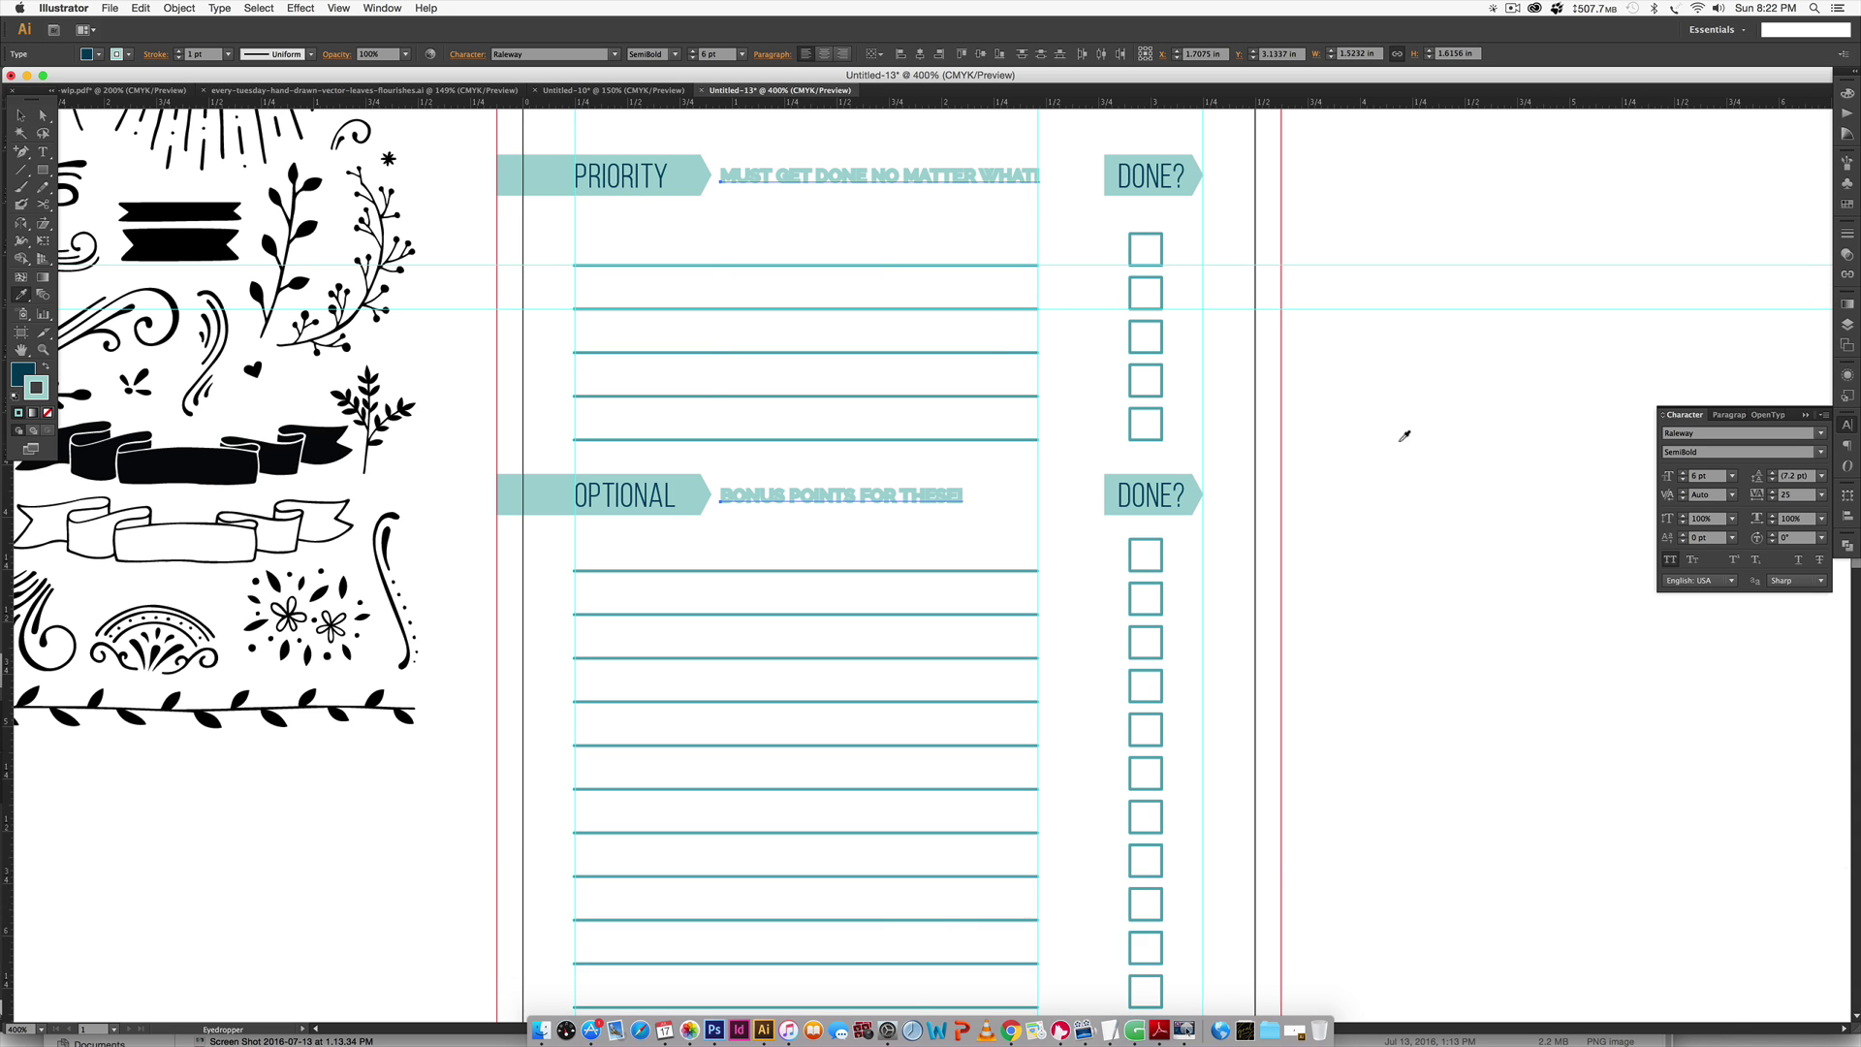
pyautogui.press('super+z')
pyautogui.press('shift+super+z')
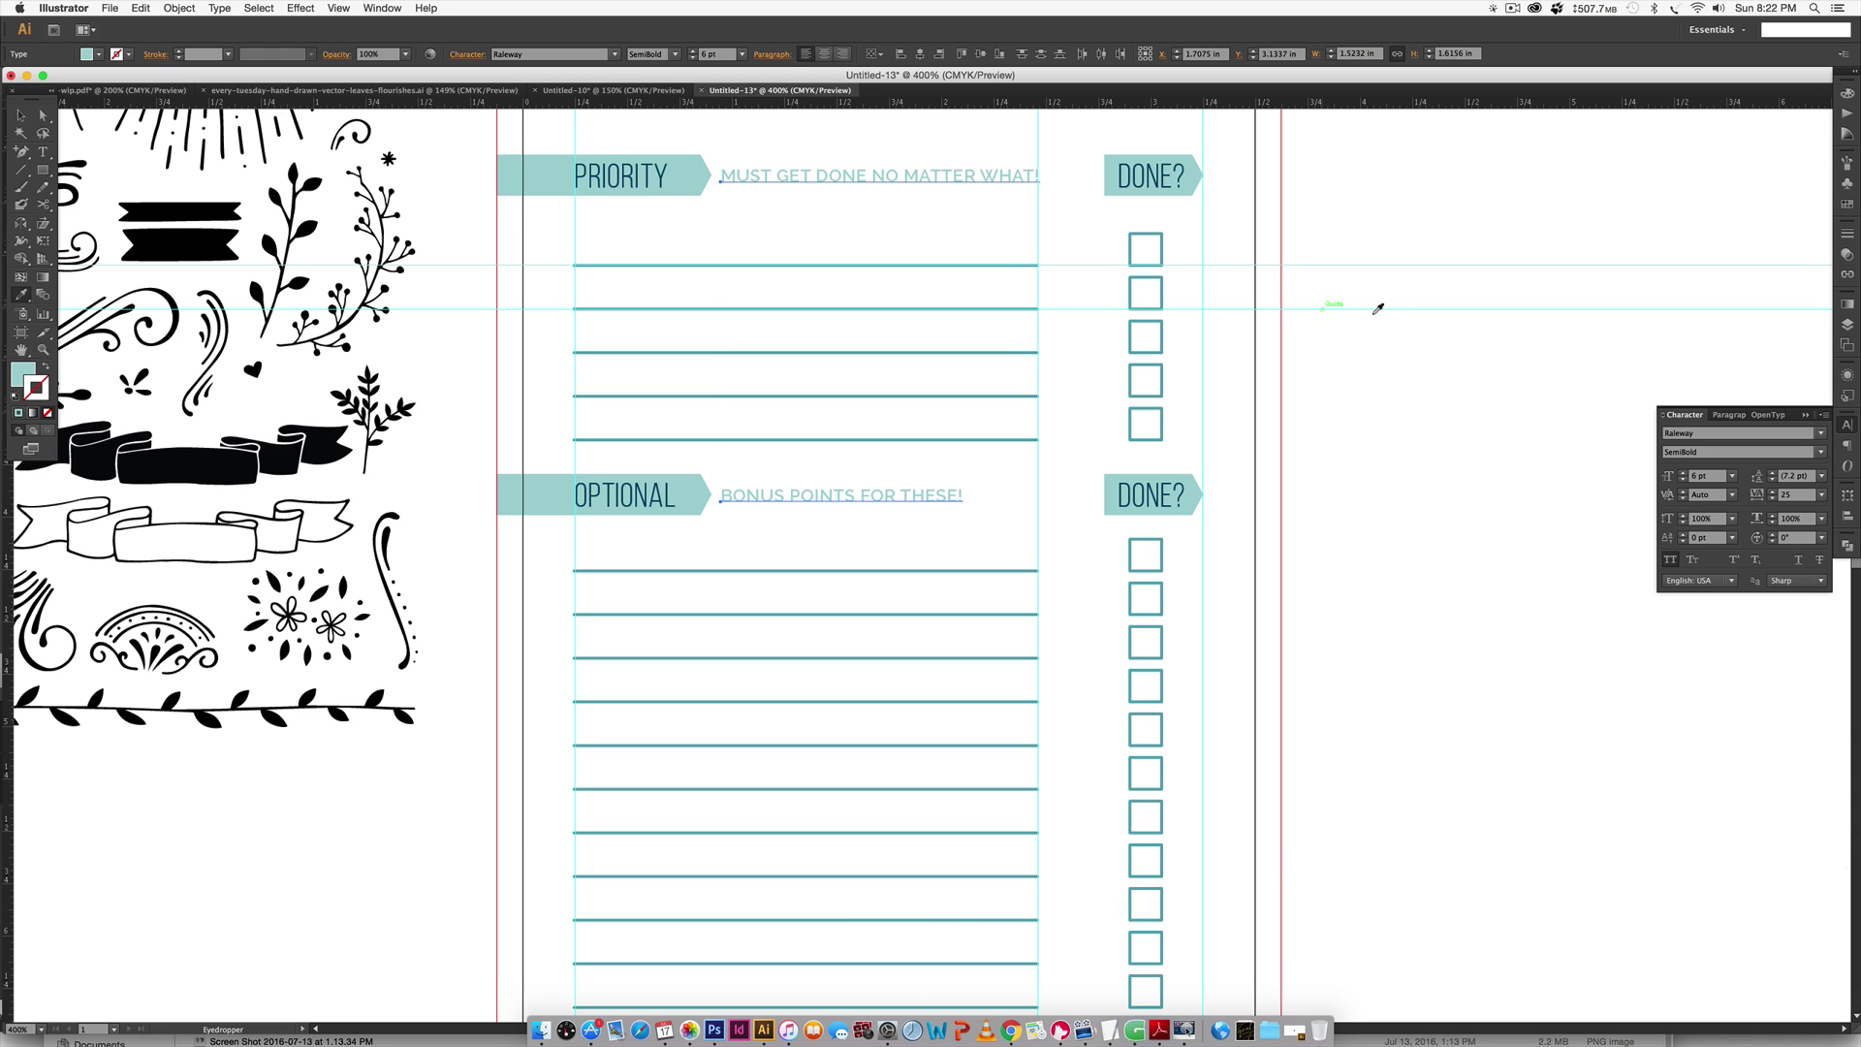
pyautogui.press('v')
pyautogui.click(1410, 511)
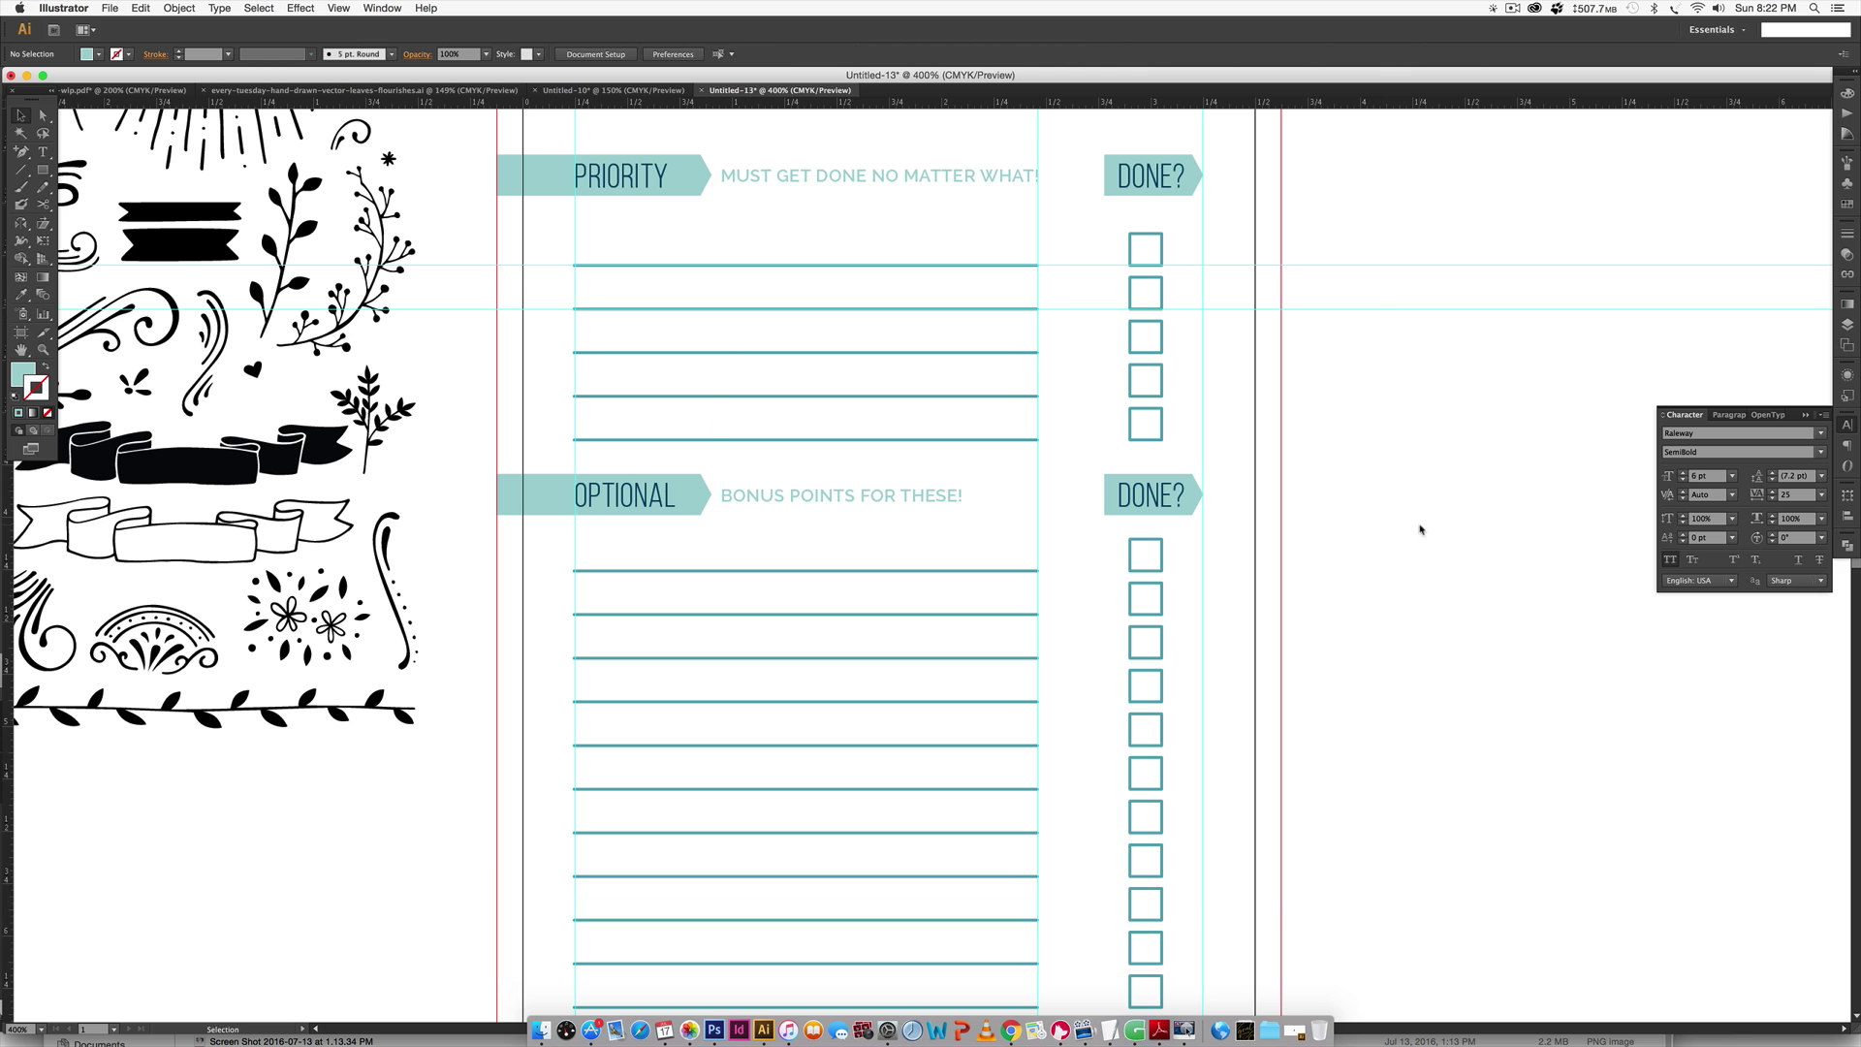
# Recolor both taglines with the darker teal swatch from the palette beside the artboard.
pyautogui.press('super+minus')
pyautogui.press('super+minus')
pyautogui.moveTo(1421, 527); pyautogui.dragTo(1180, 482)
pyautogui.click(686, 521)
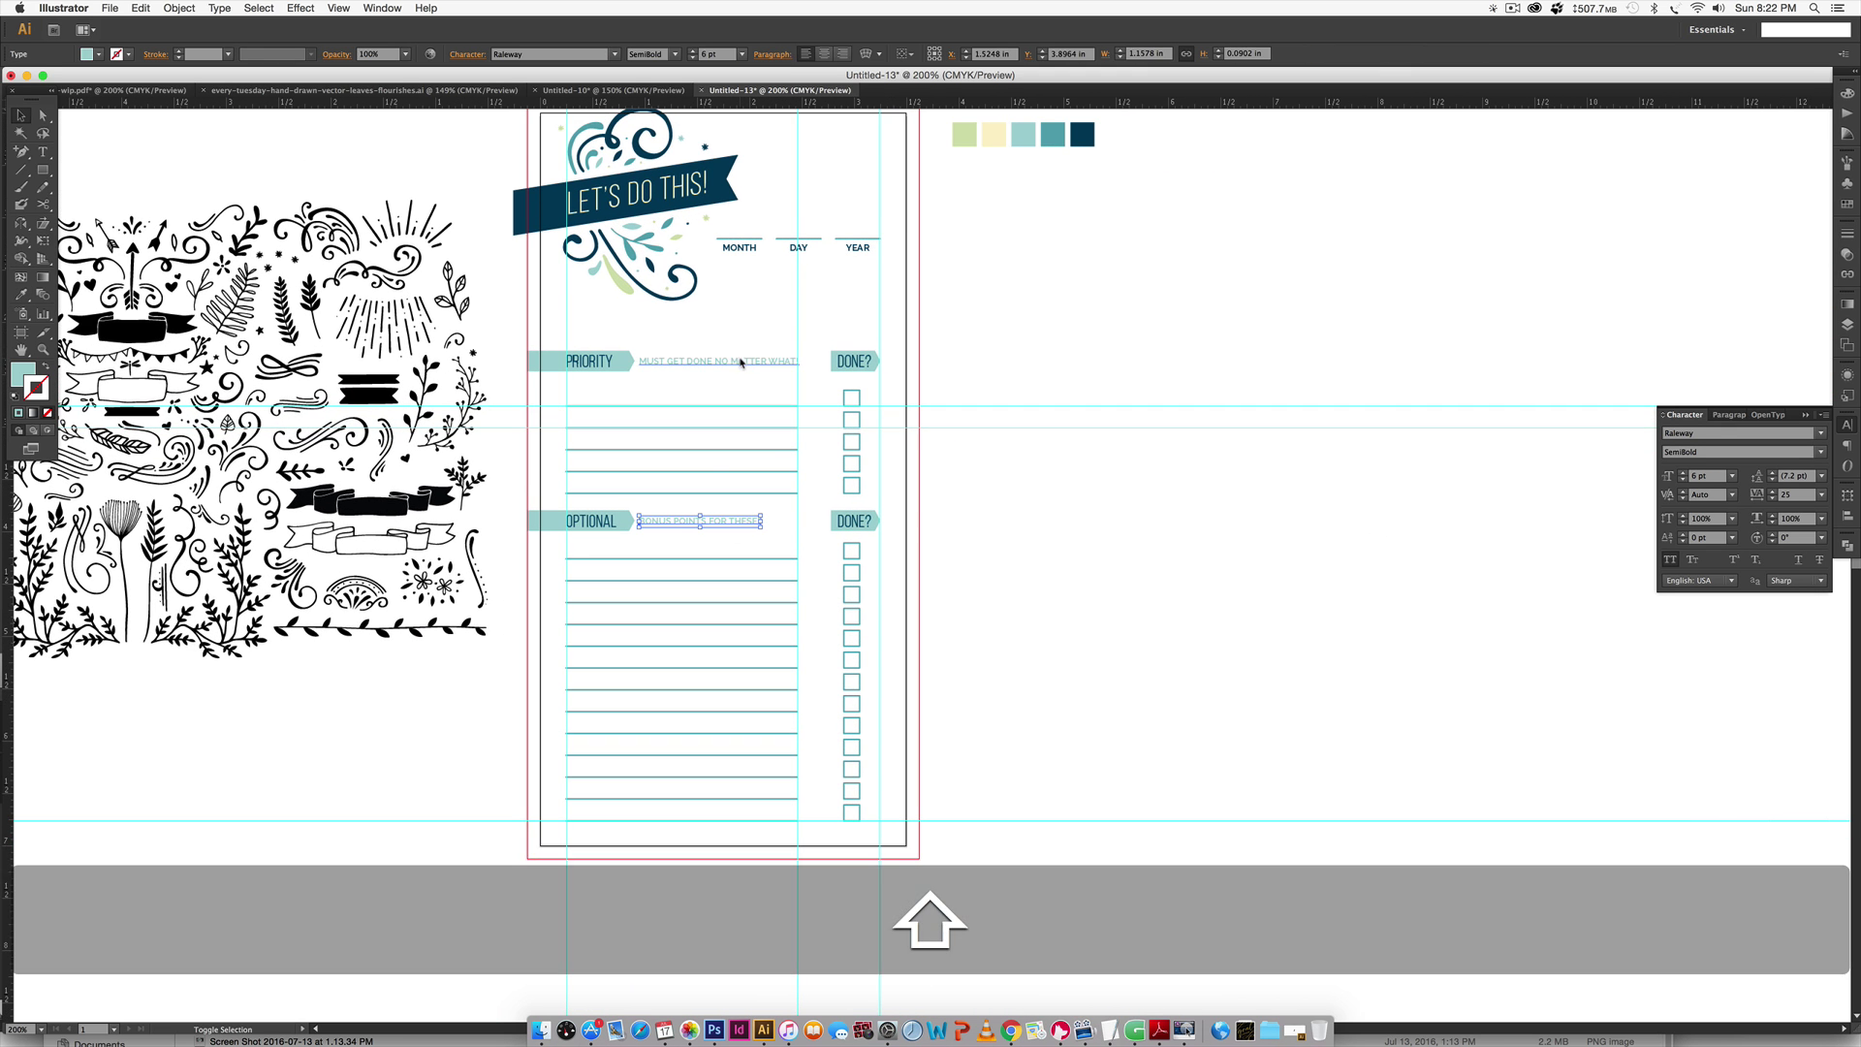
pyautogui.keyDown('shift'); pyautogui.click(739, 360); pyautogui.keyUp('shift')
pyautogui.press('i')
pyautogui.click(1040, 142)
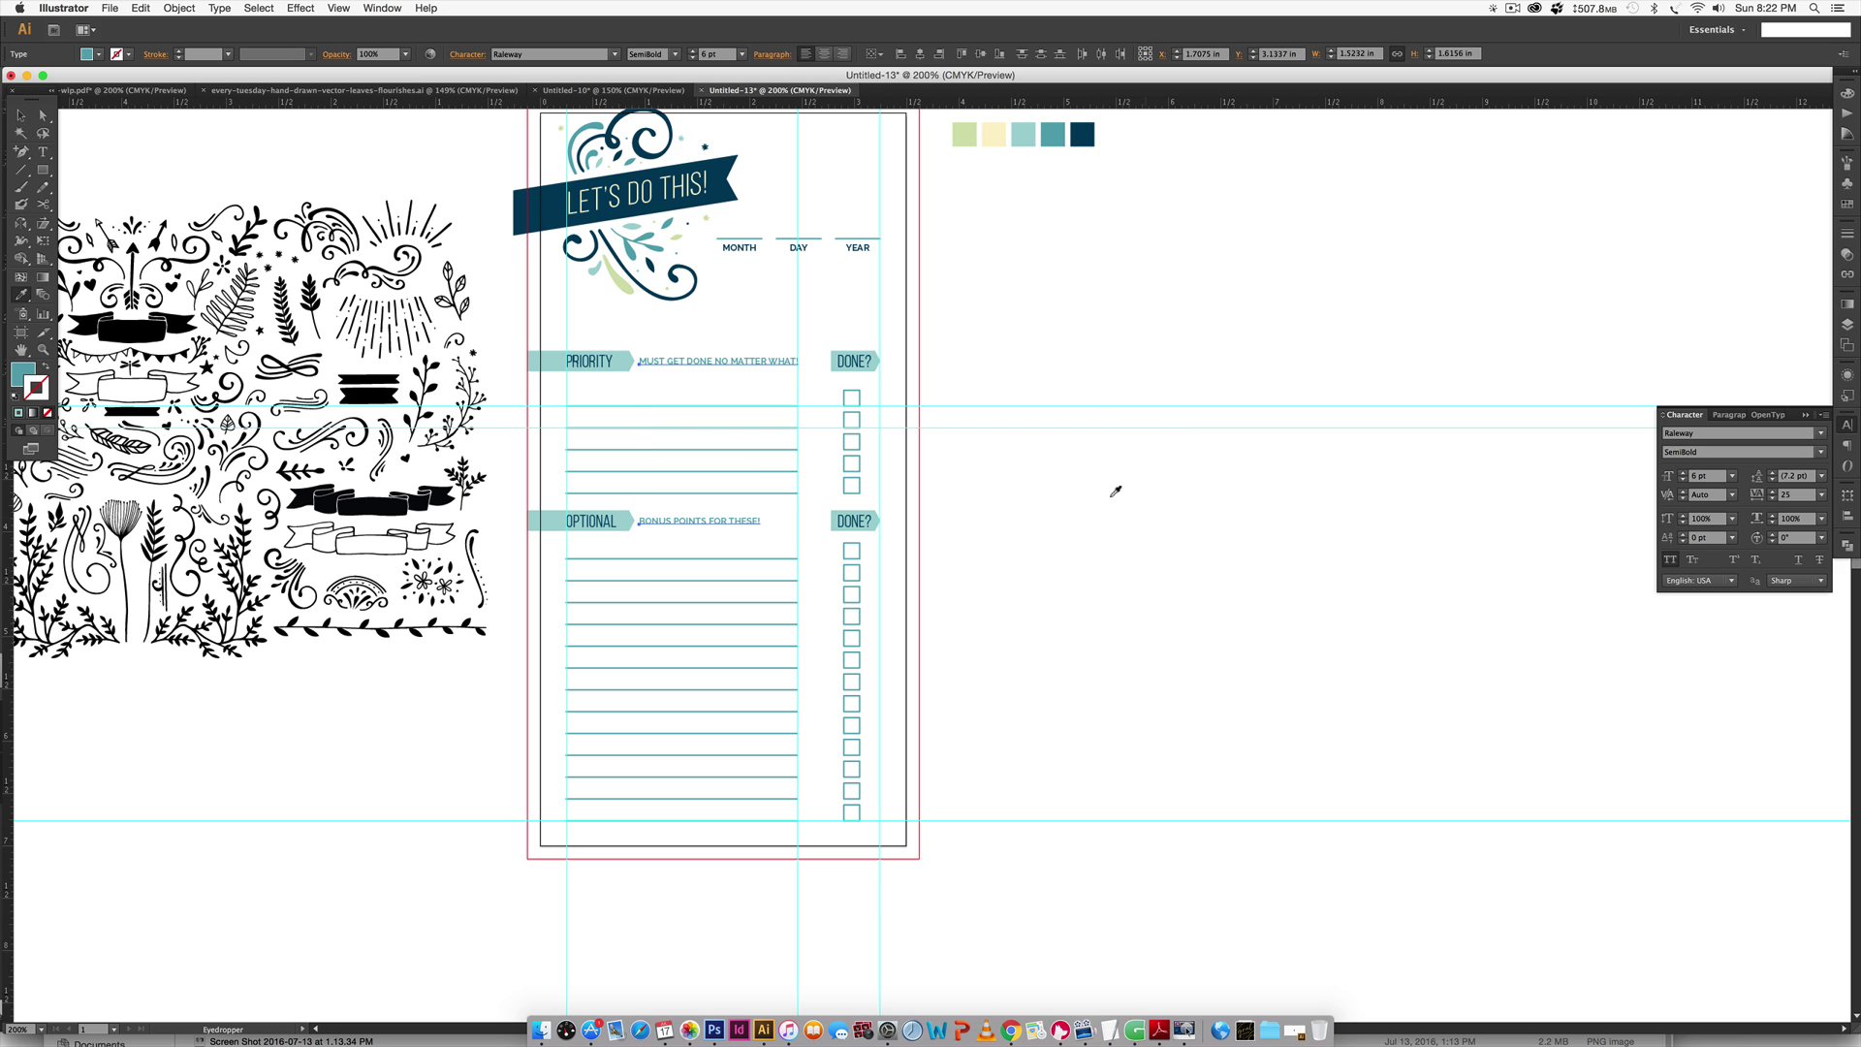
pyautogui.press('v')
pyautogui.click(1159, 419)
# Review the whole to-do list and compare it with the two-up print layout with crop marks in the Untitled-10 document.
pyautogui.scroll(-1, 1158, 389)
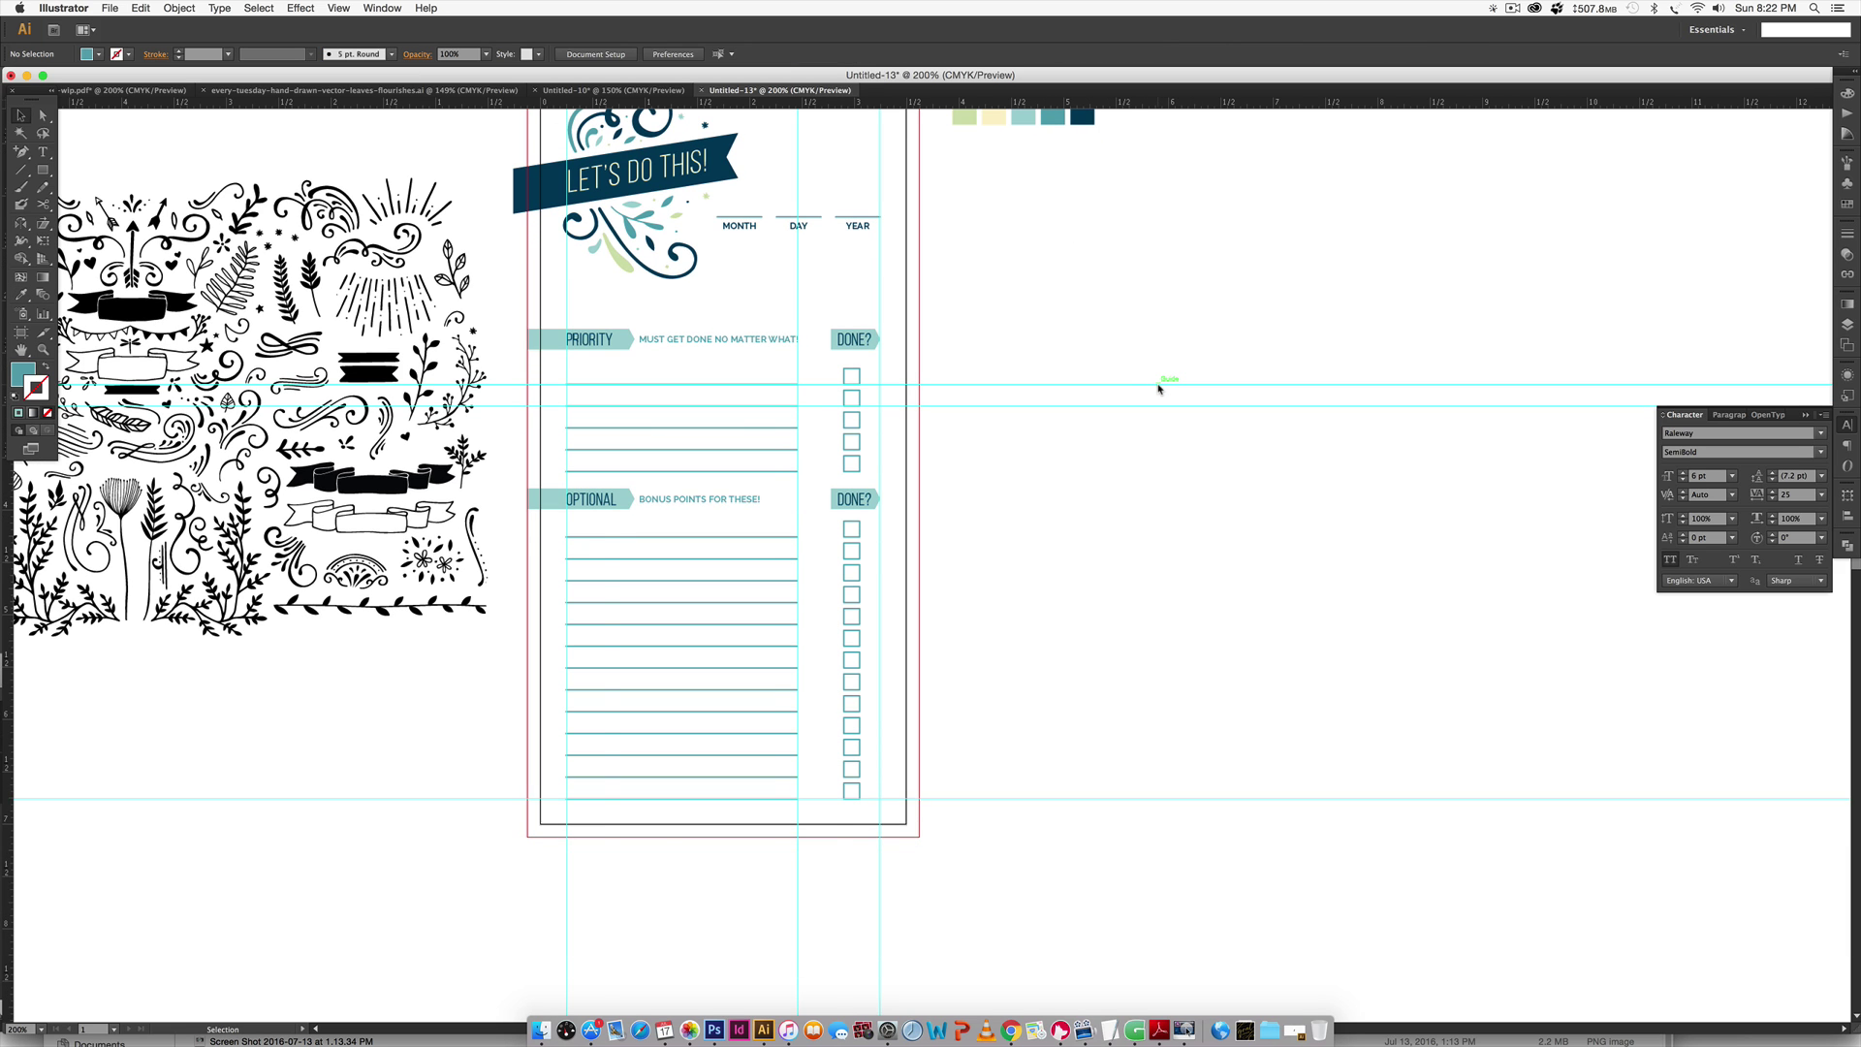
pyautogui.hscroll(-5, 1158, 389)
pyautogui.scroll(2, 1159, 389)
pyautogui.scroll(1, 1158, 388)
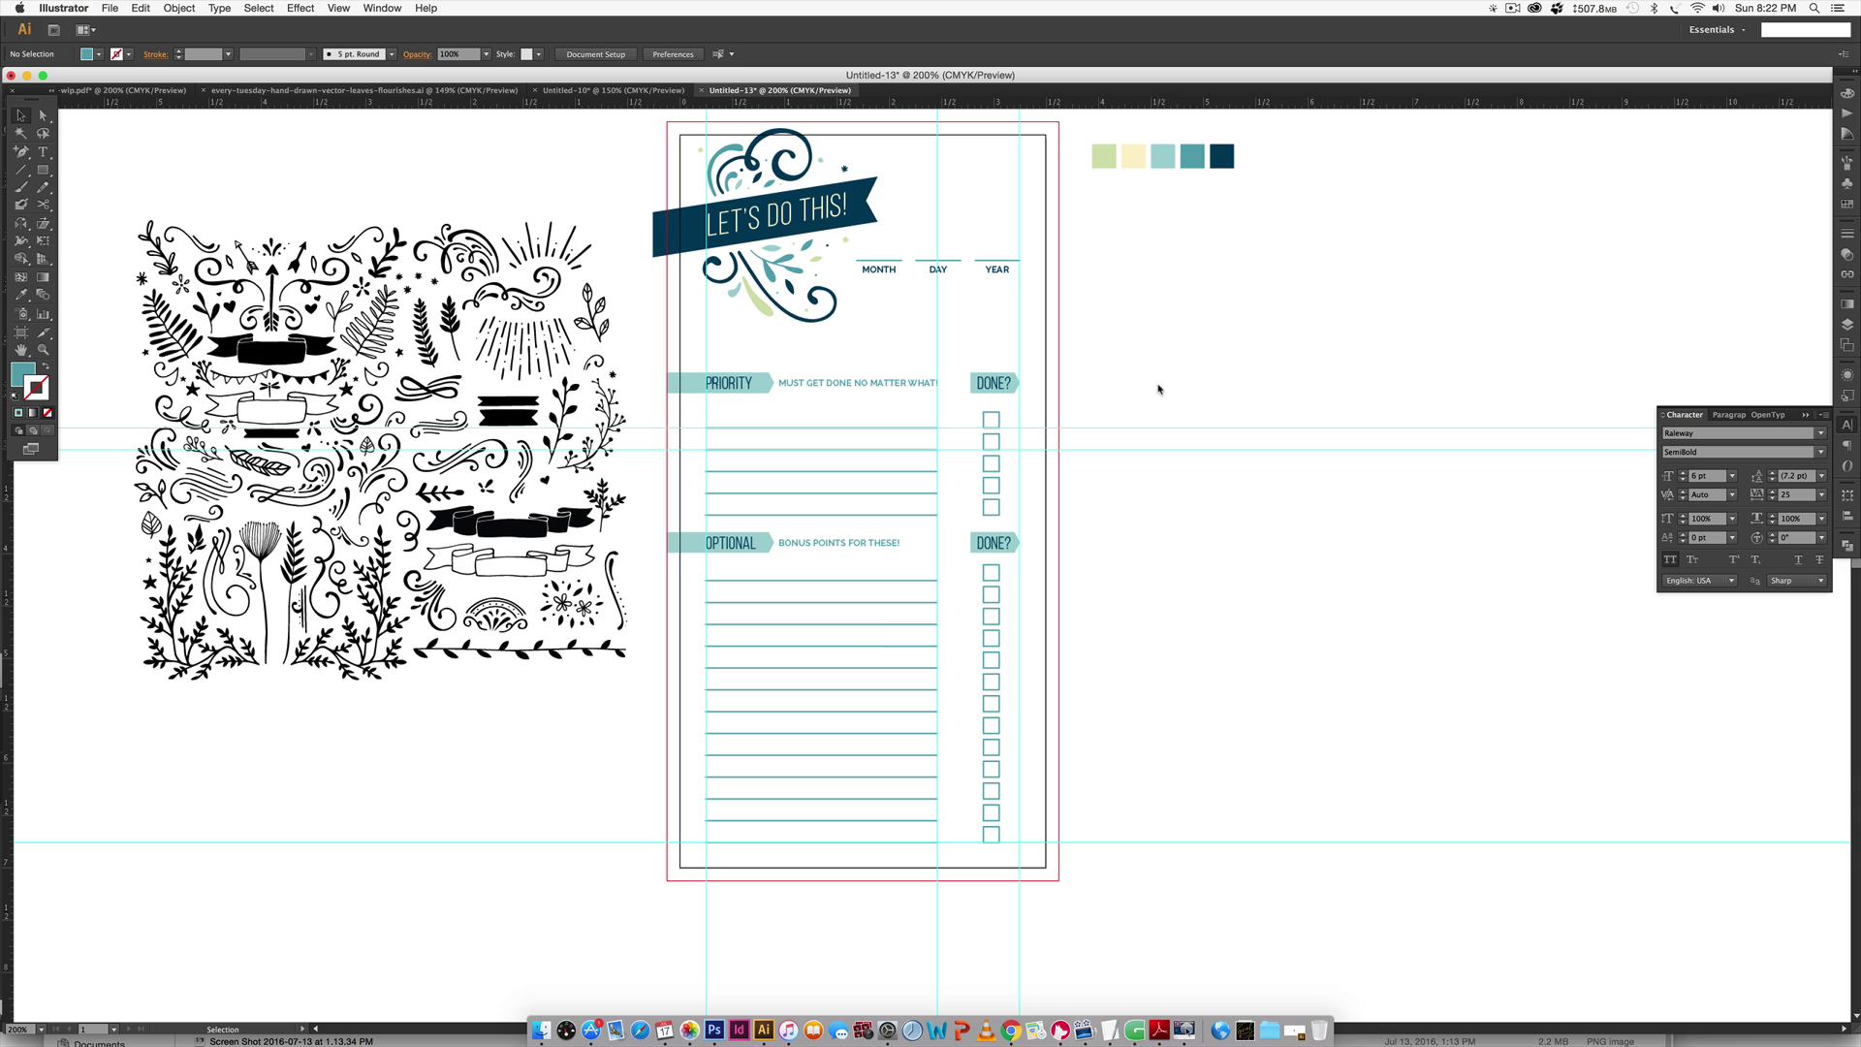
pyautogui.click(612, 91)
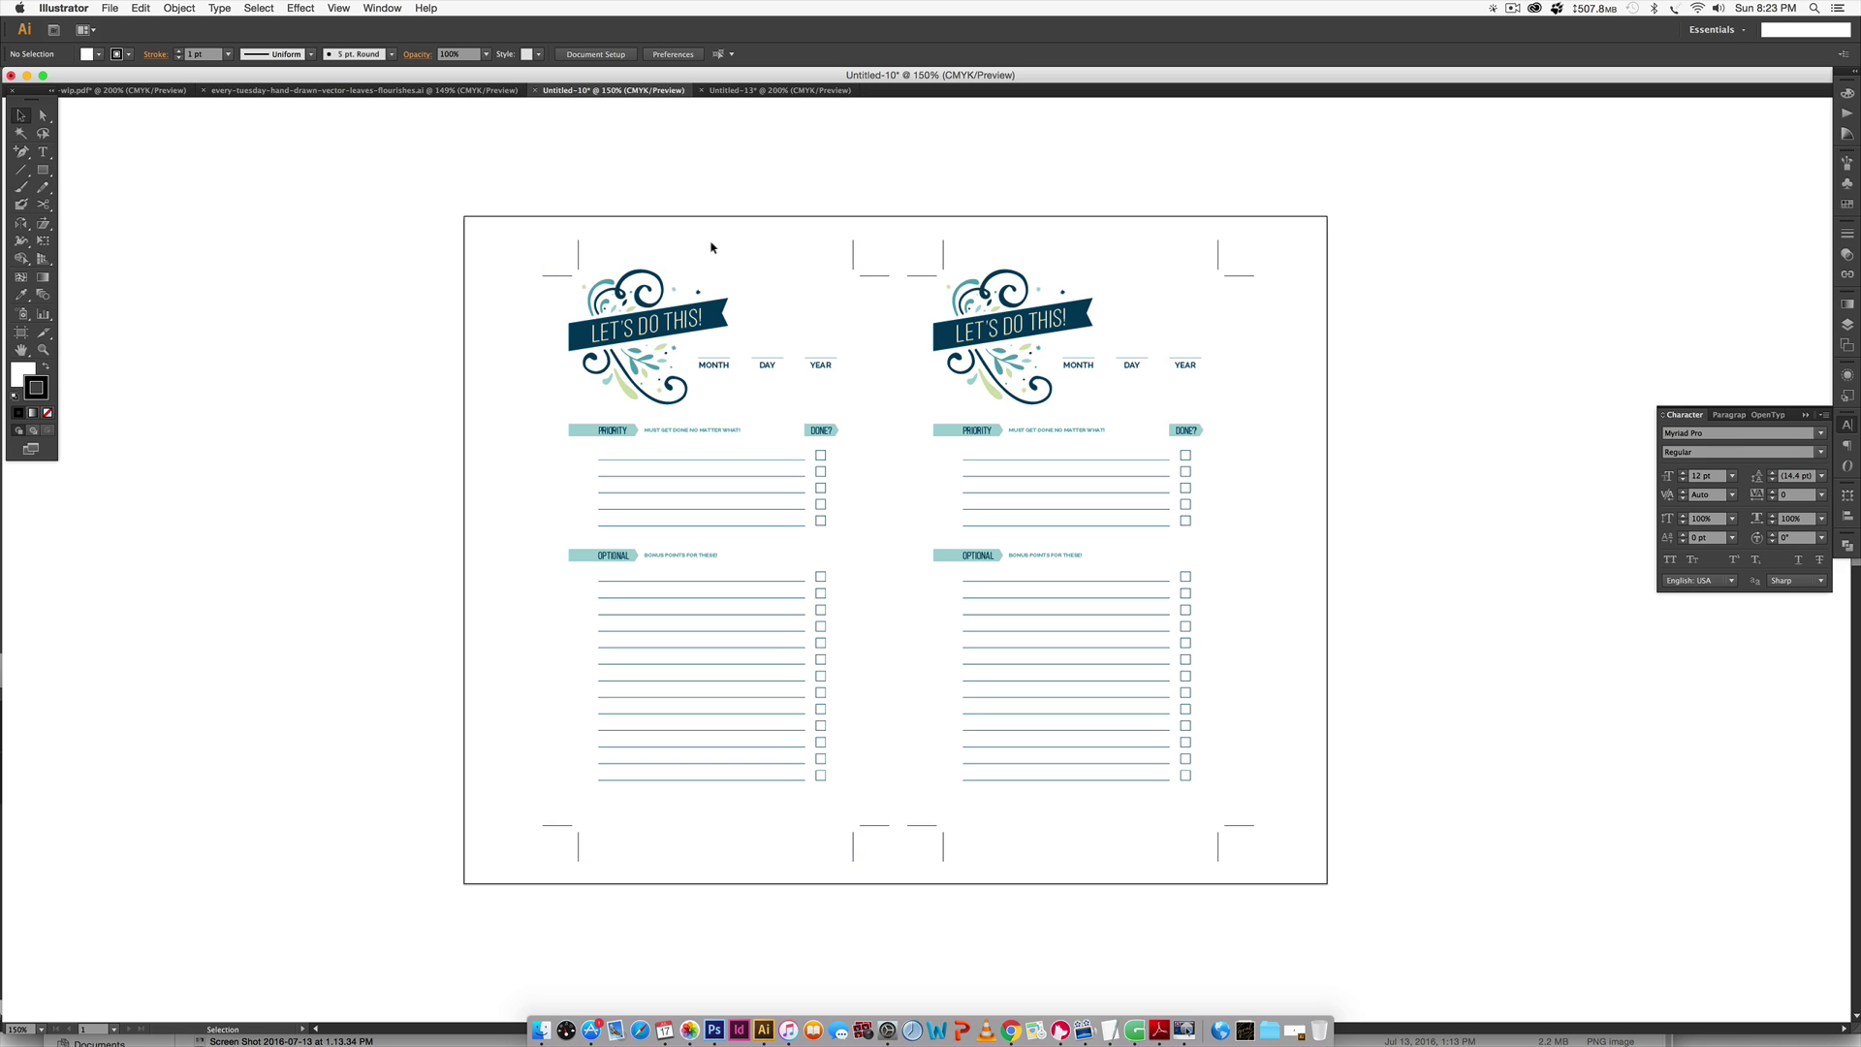
pyautogui.click(759, 91)
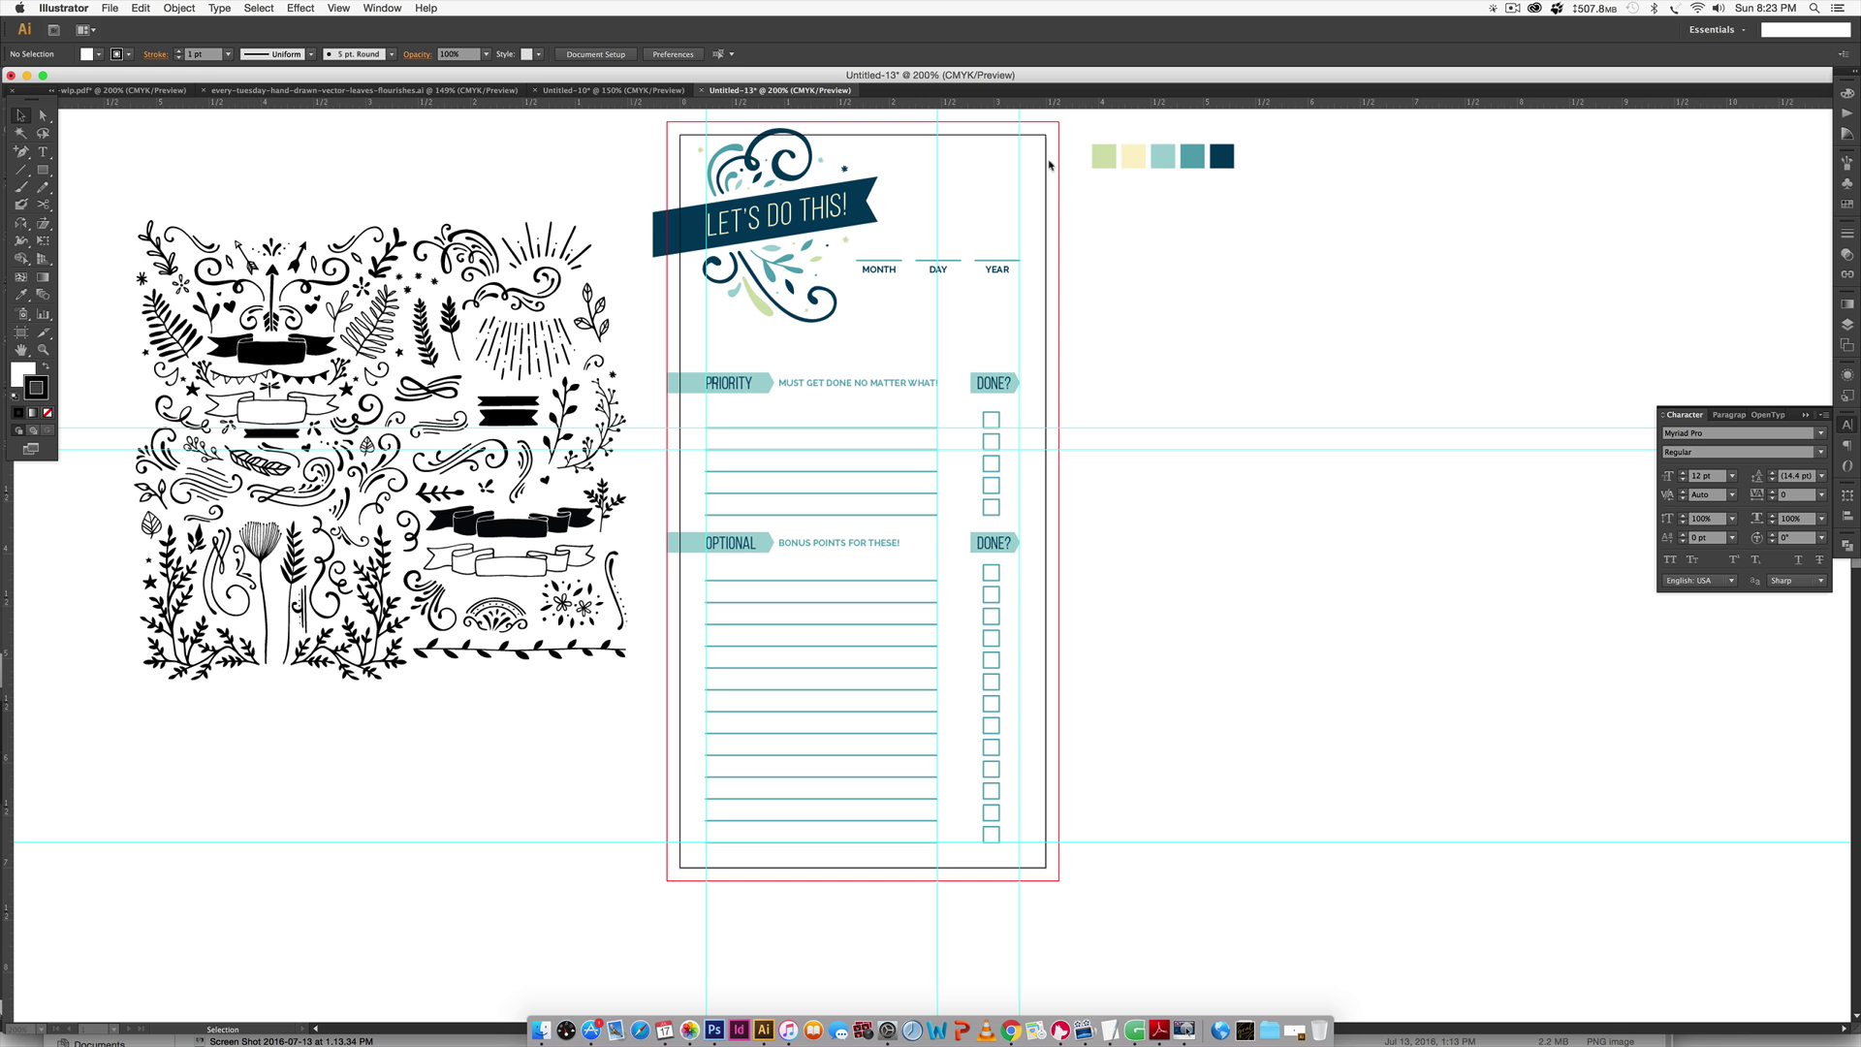
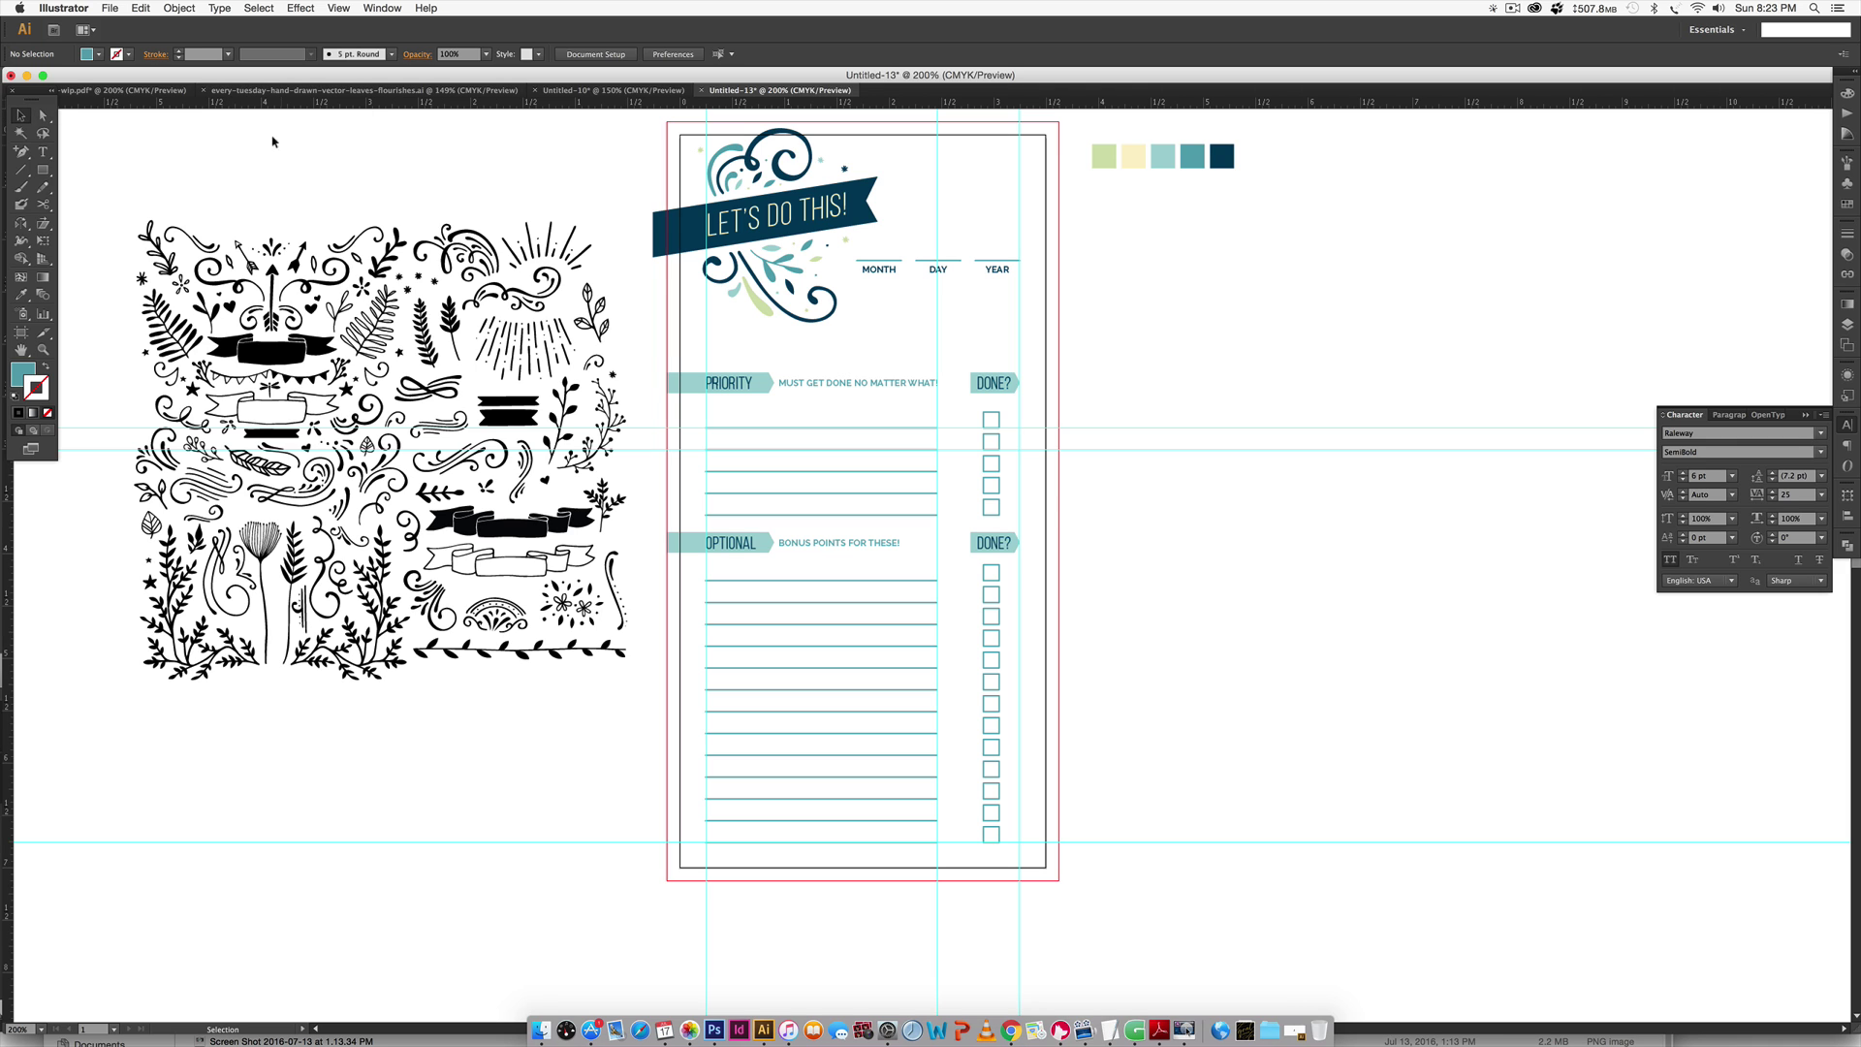
# Save the to-do list under the name to-do as an Adobe PDF in the to-do-list-tutorial folder.
pyautogui.click(108, 8)
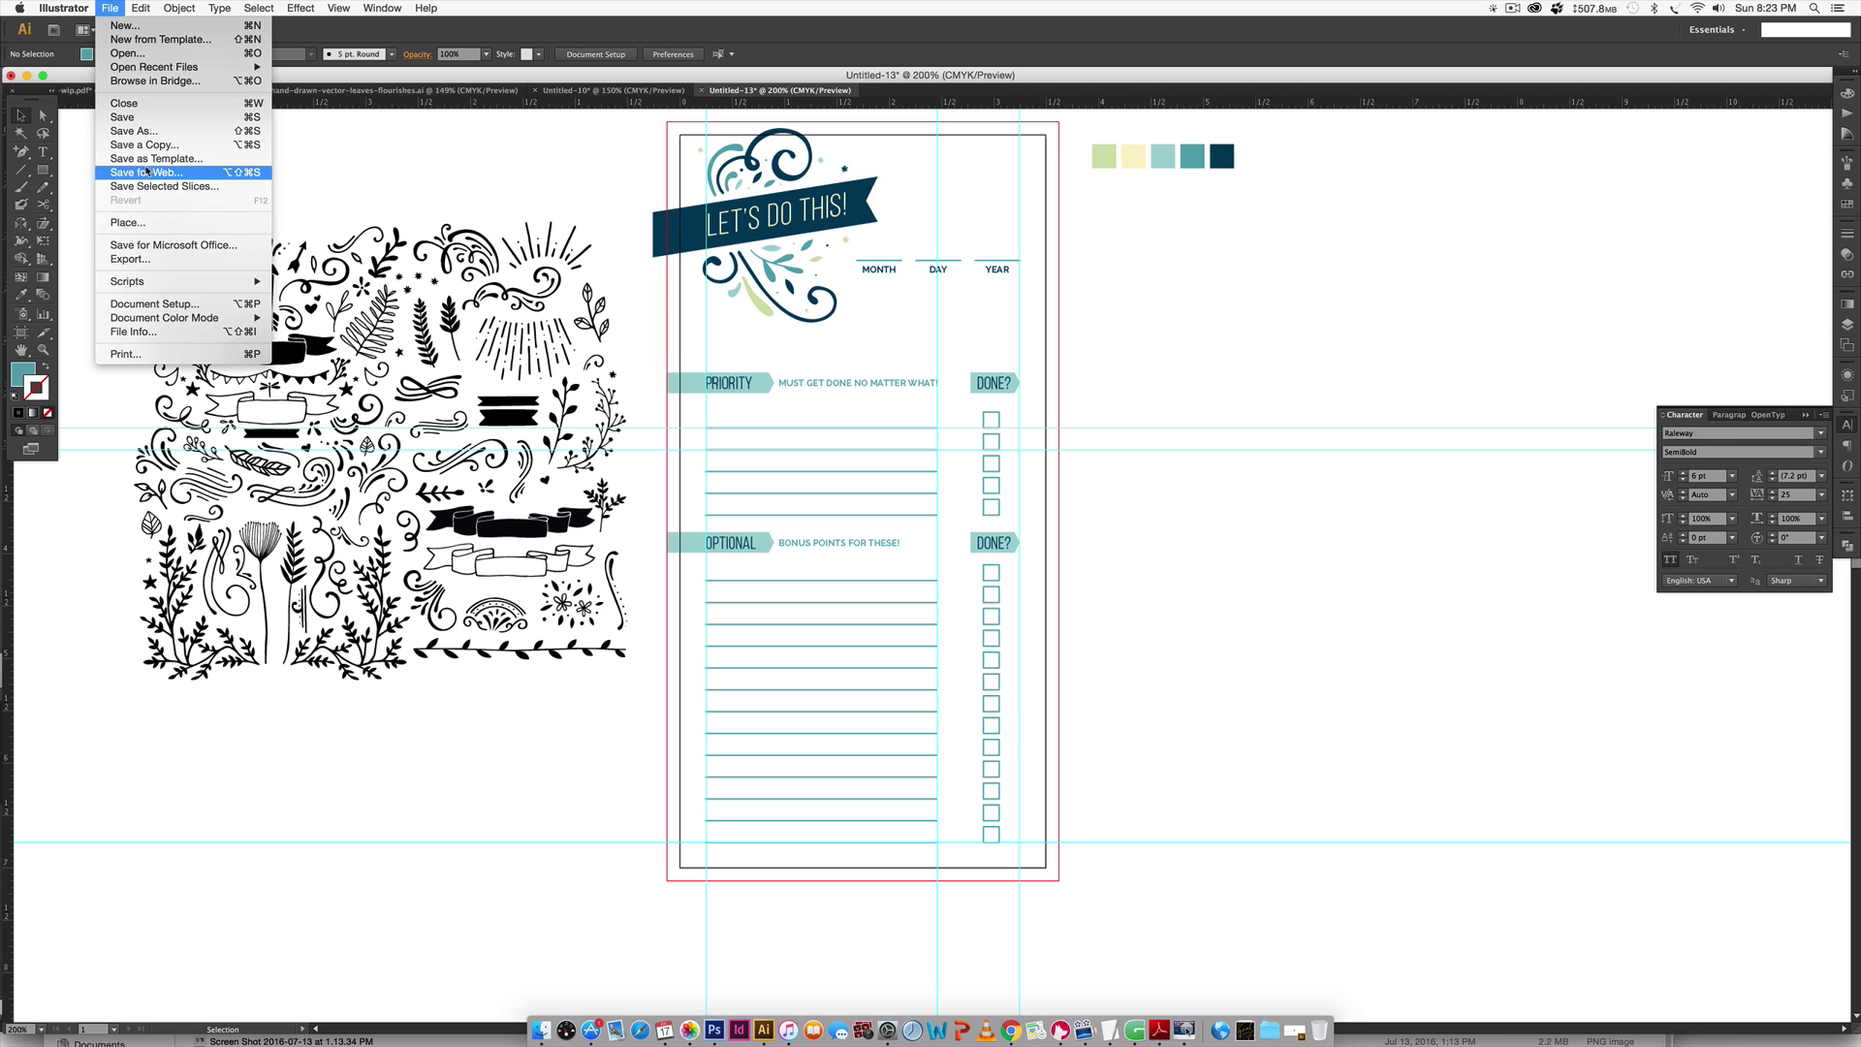
pyautogui.click(145, 131)
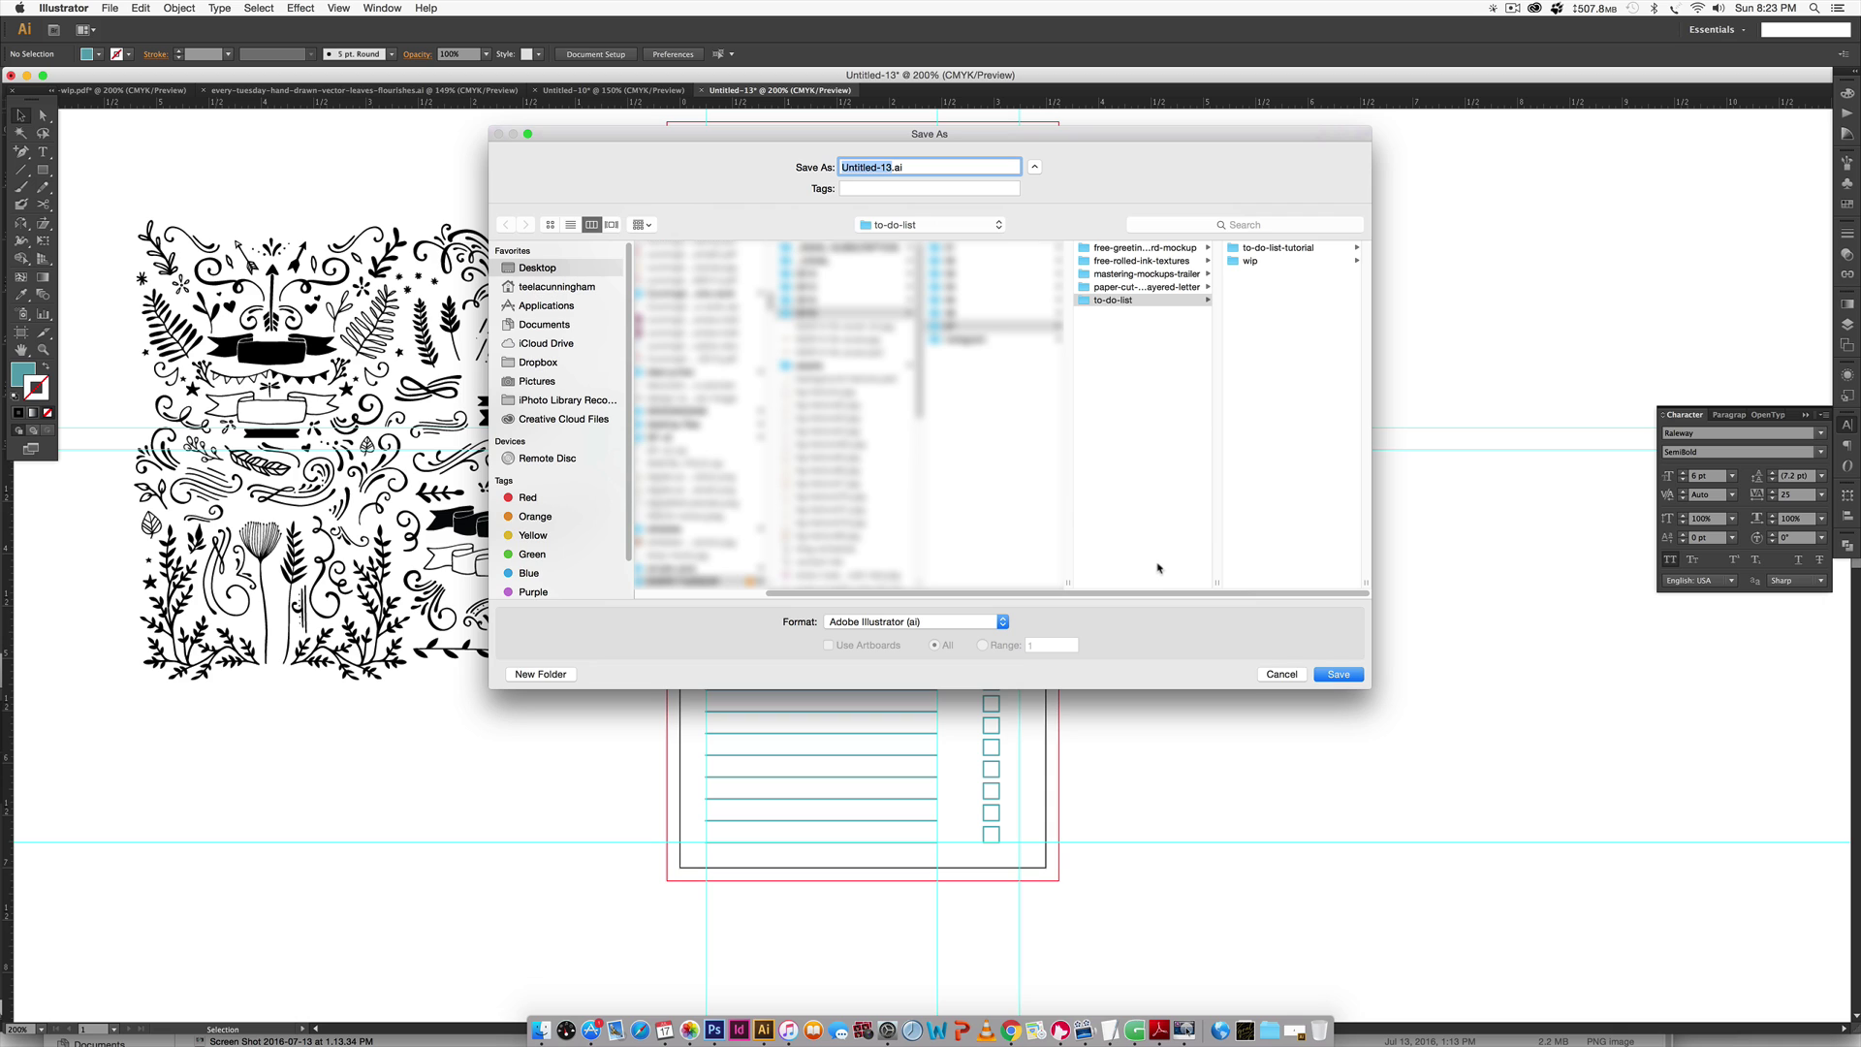
pyautogui.click(1281, 250)
pyautogui.click(892, 174)
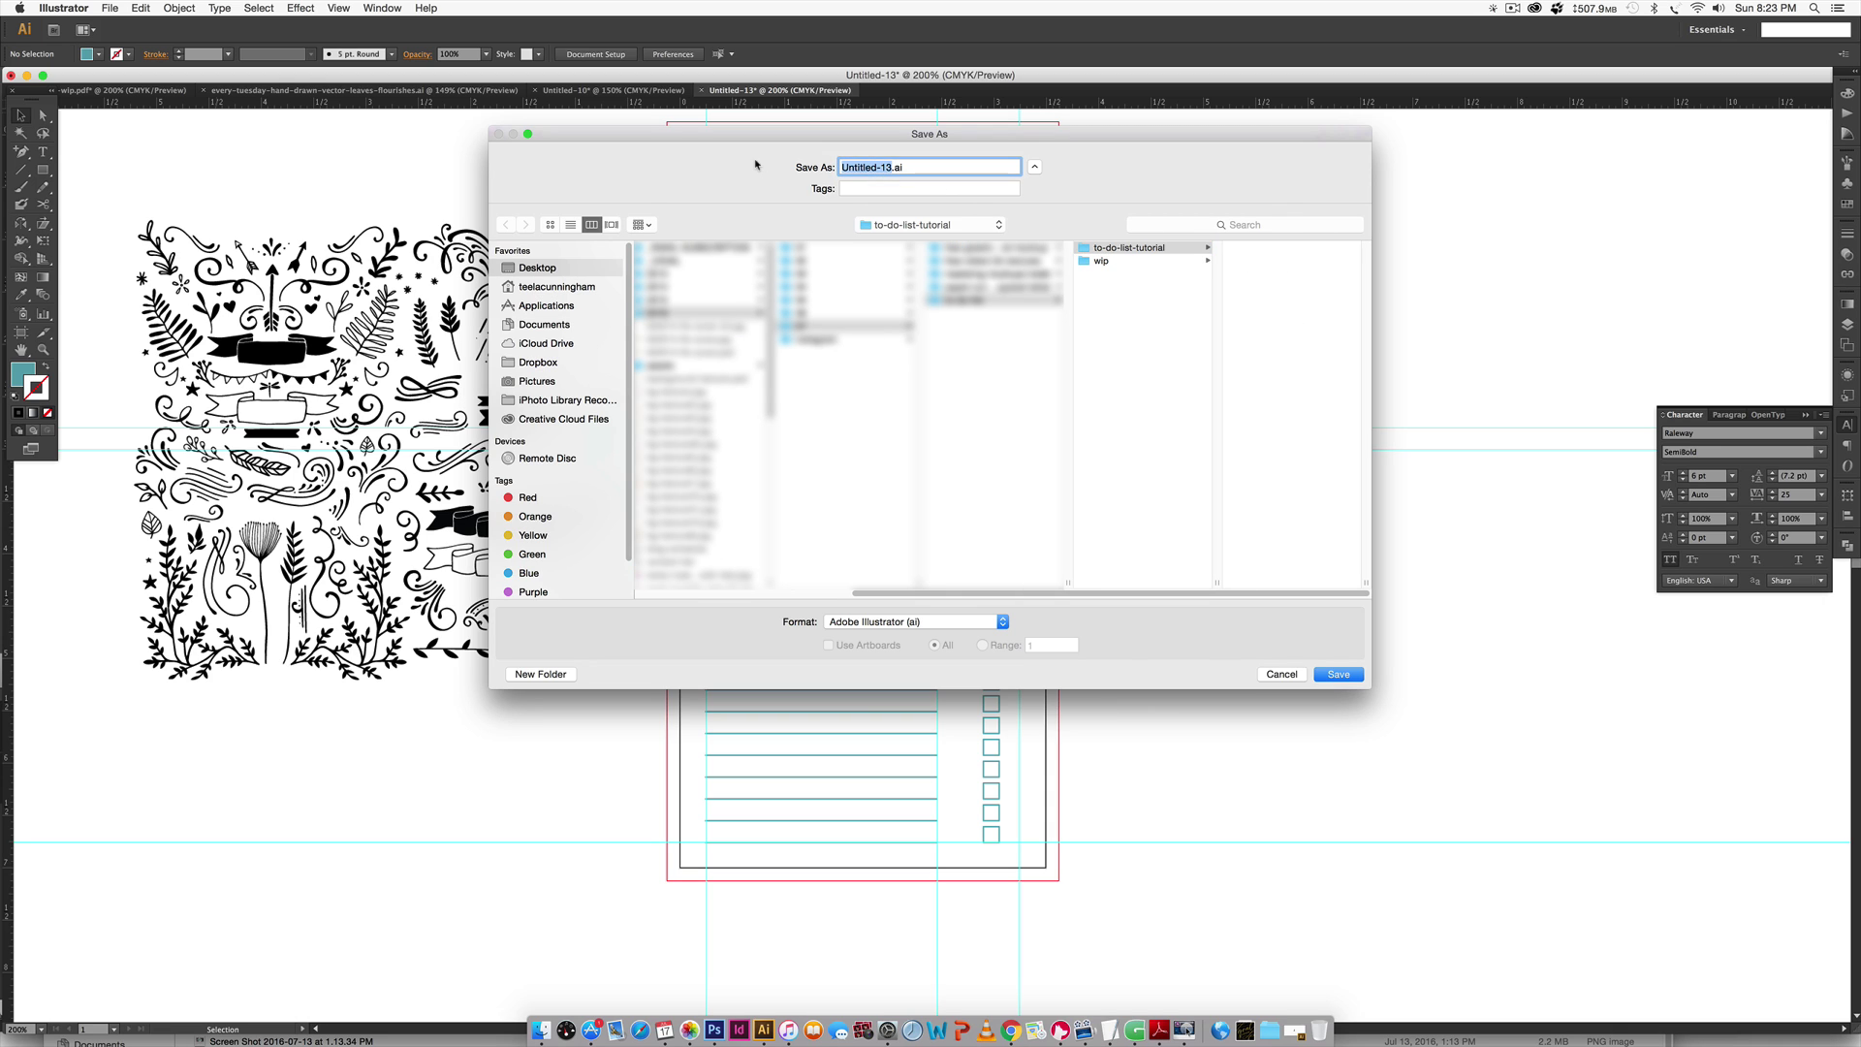
pyautogui.write('to-do')
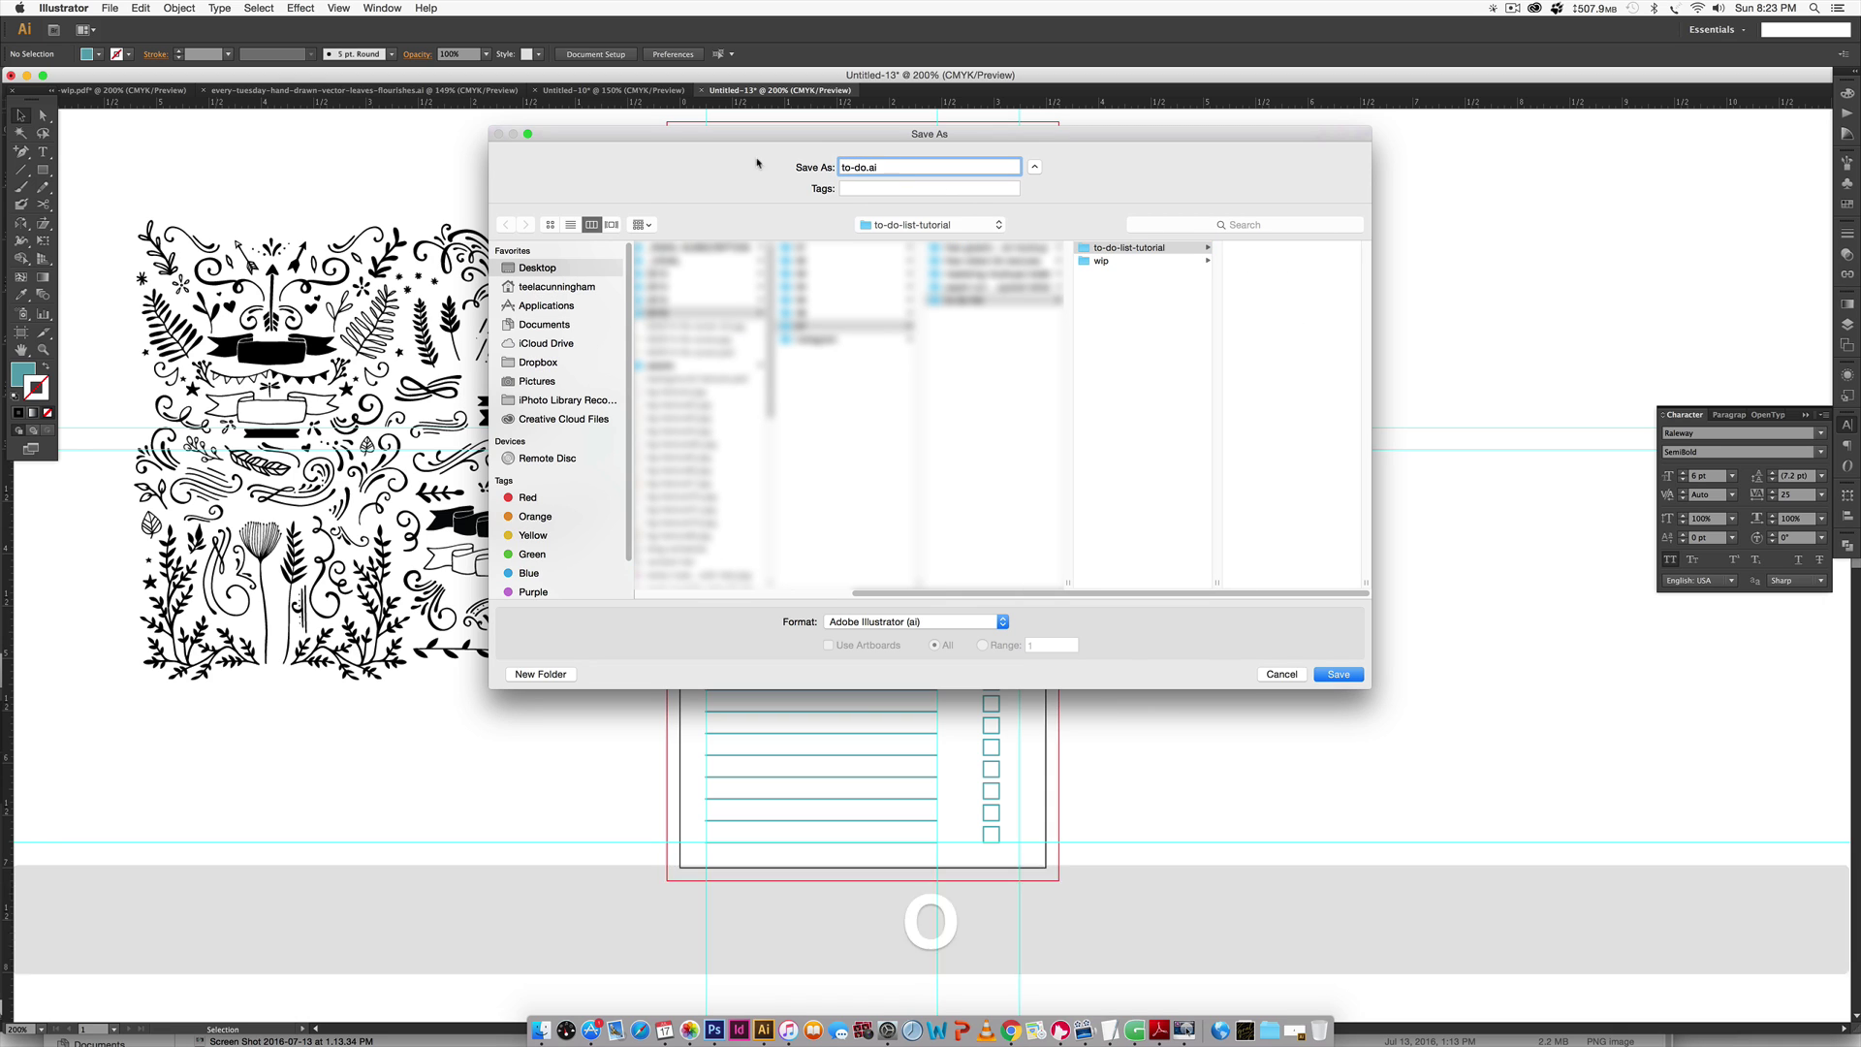
pyautogui.click(864, 625)
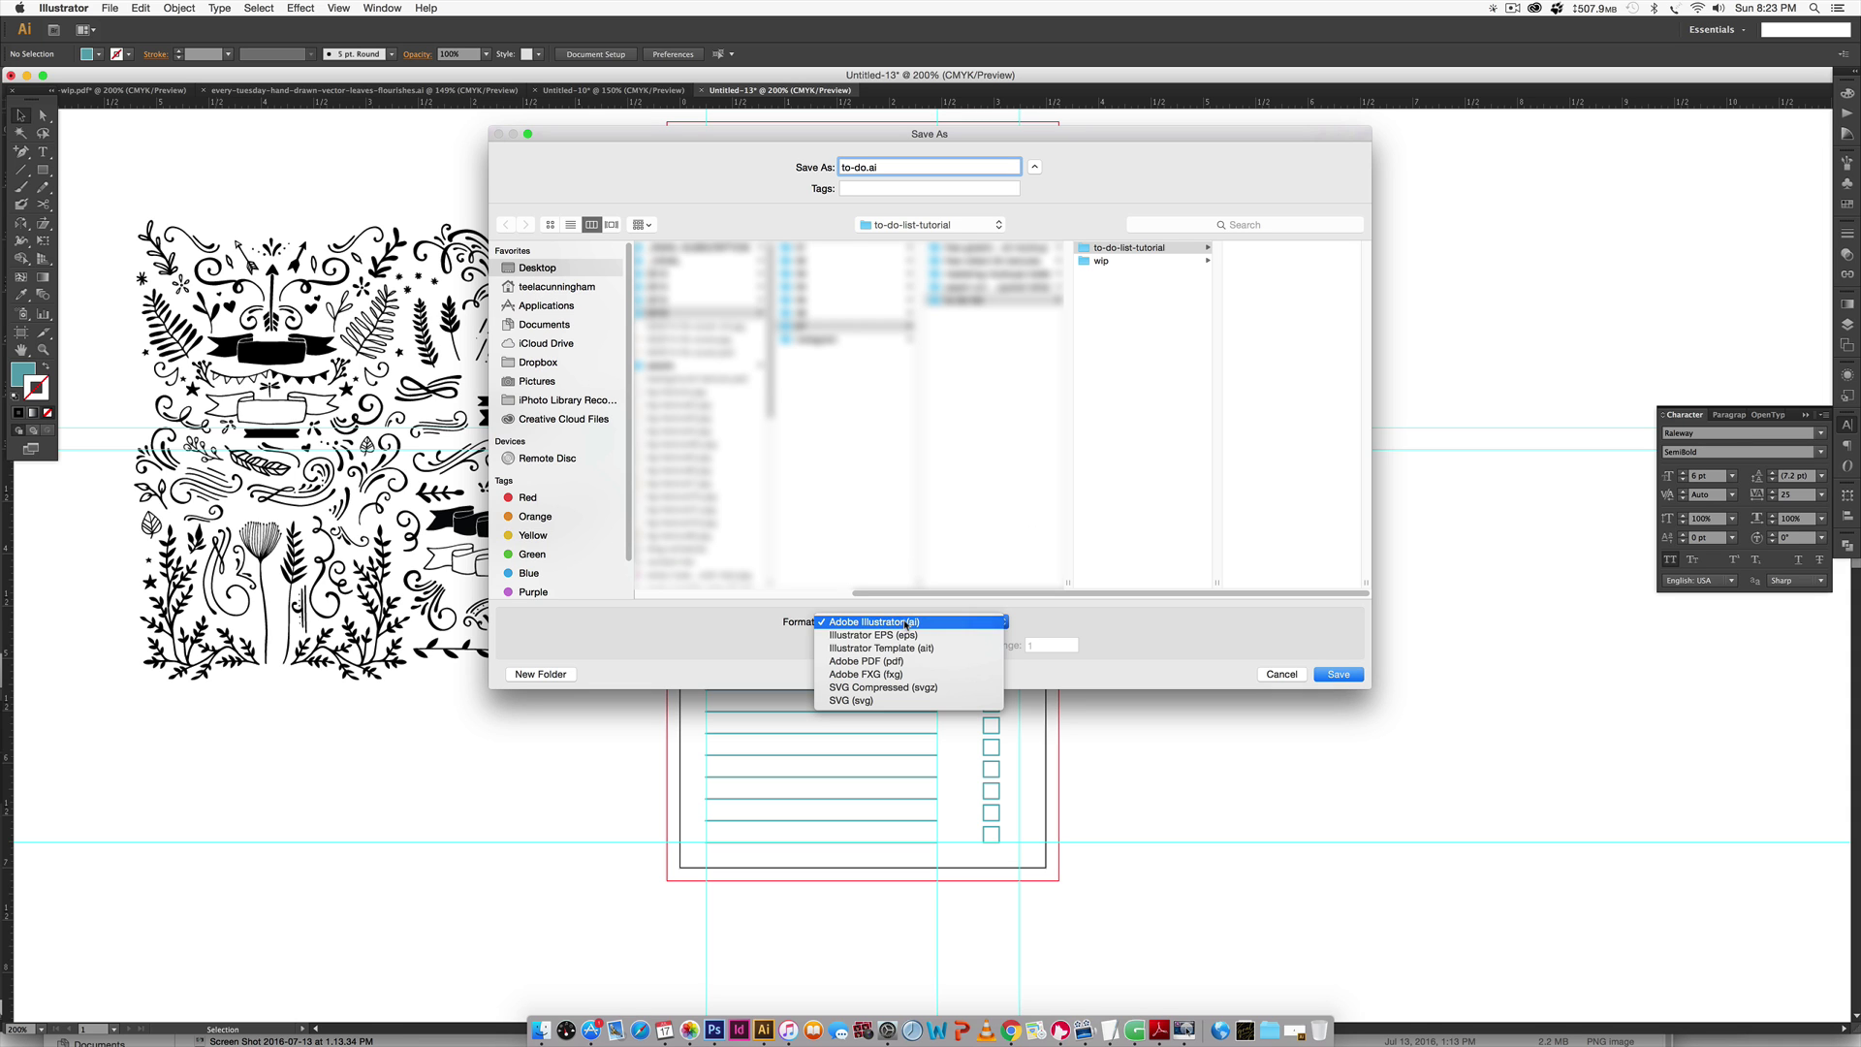
pyautogui.click(873, 663)
pyautogui.click(1349, 679)
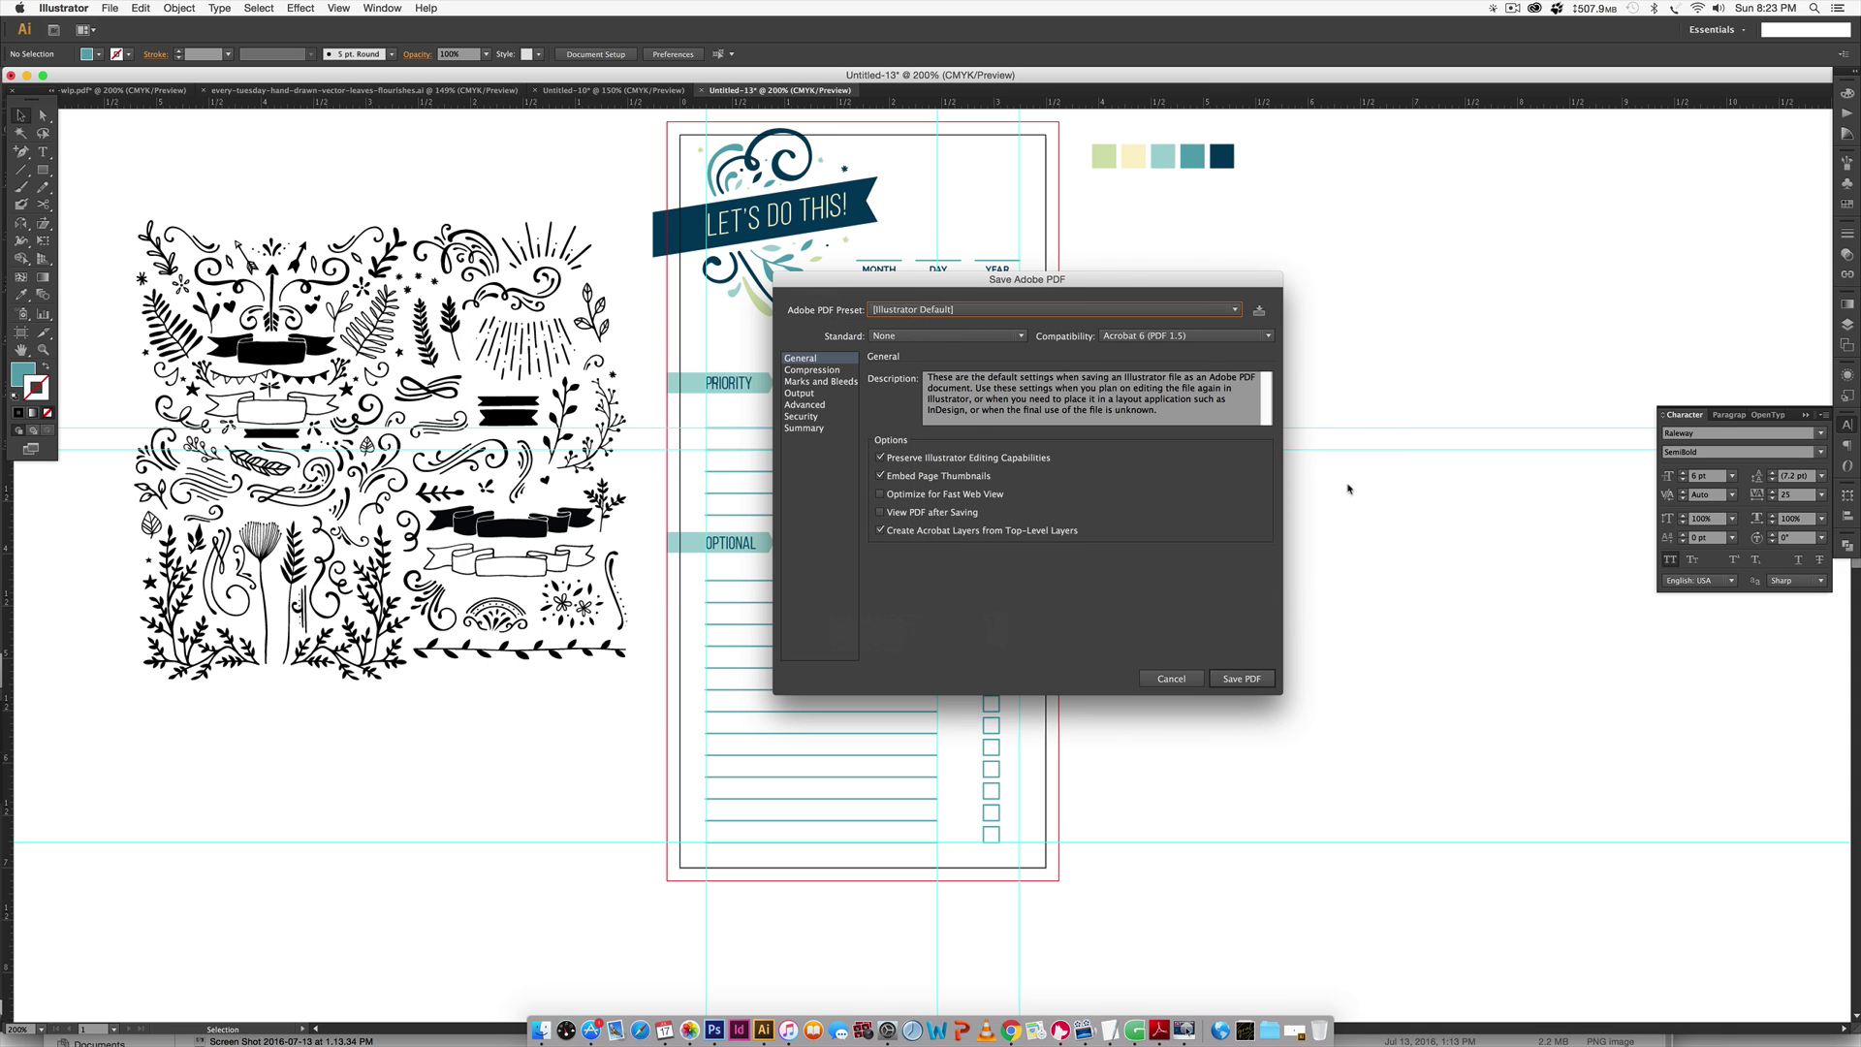
# Turn on trim marks in the PDF export settings, keeping the document bleed, and save the PDF.
pyautogui.moveTo(1070, 284); pyautogui.dragTo(901, 247)
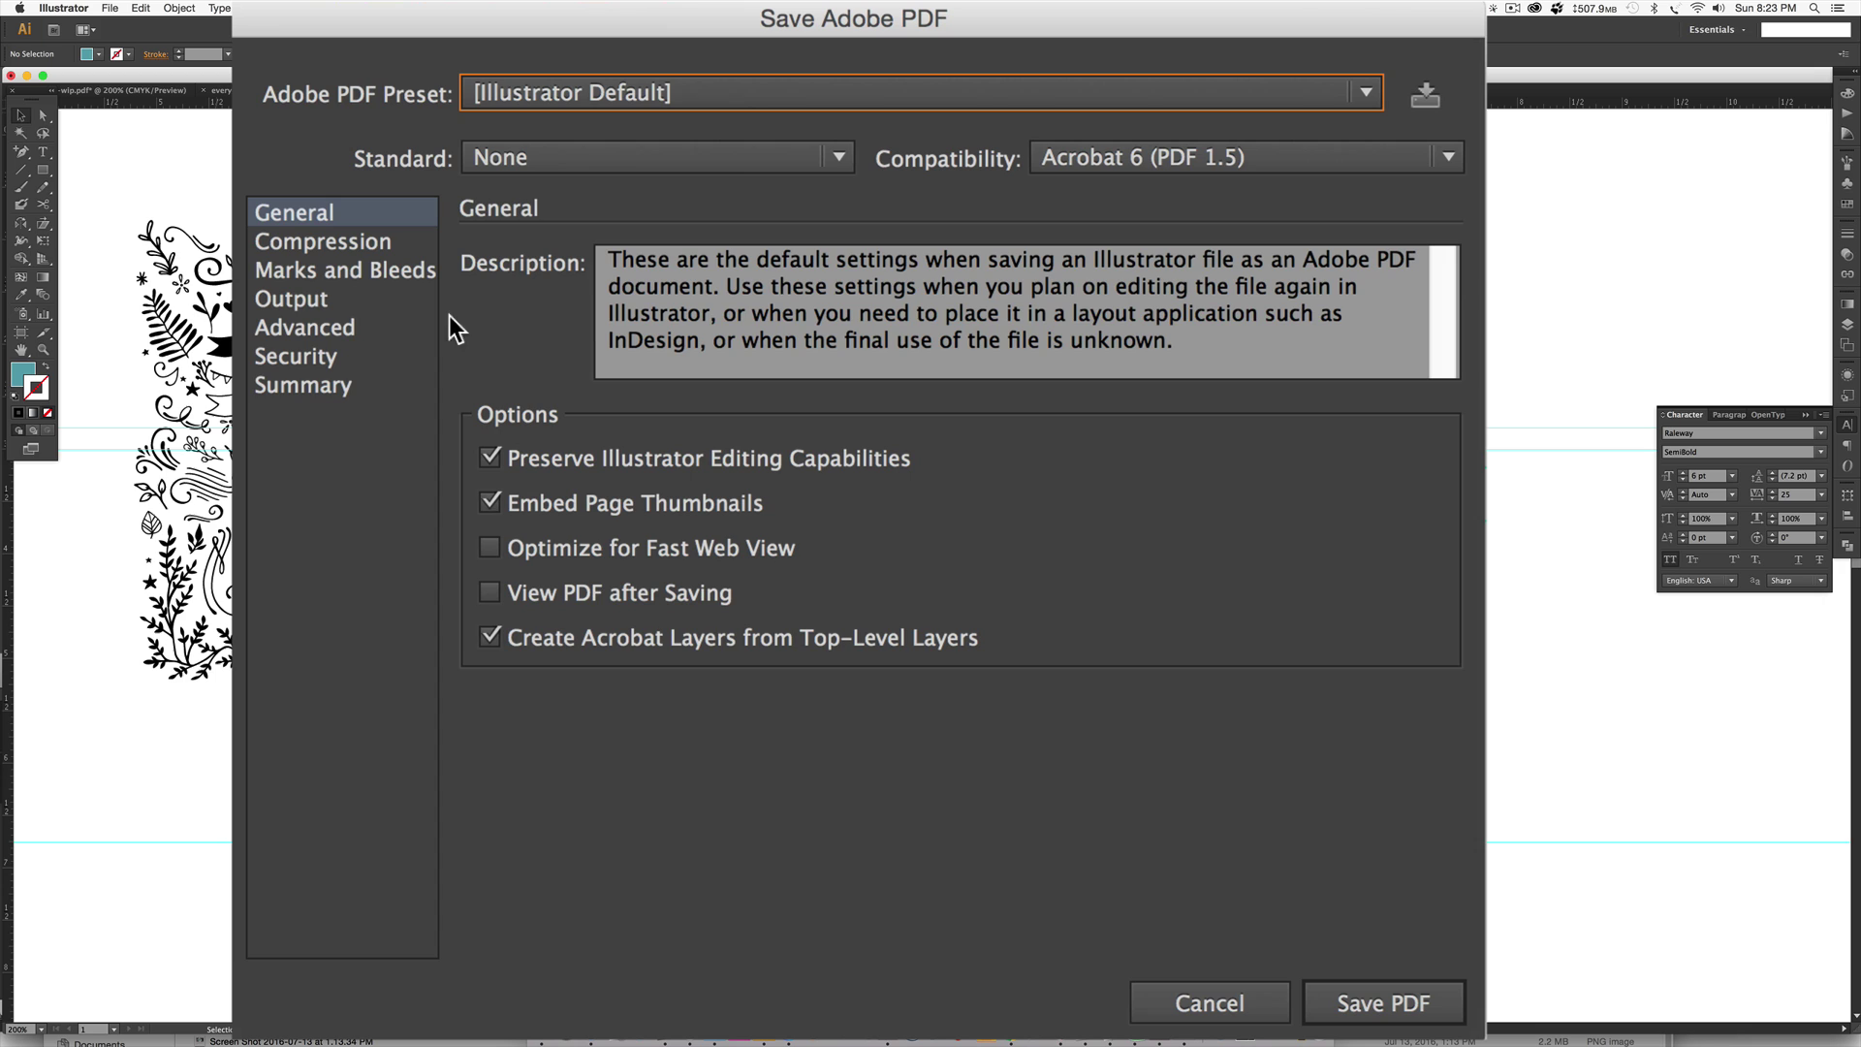
pyautogui.click(295, 271)
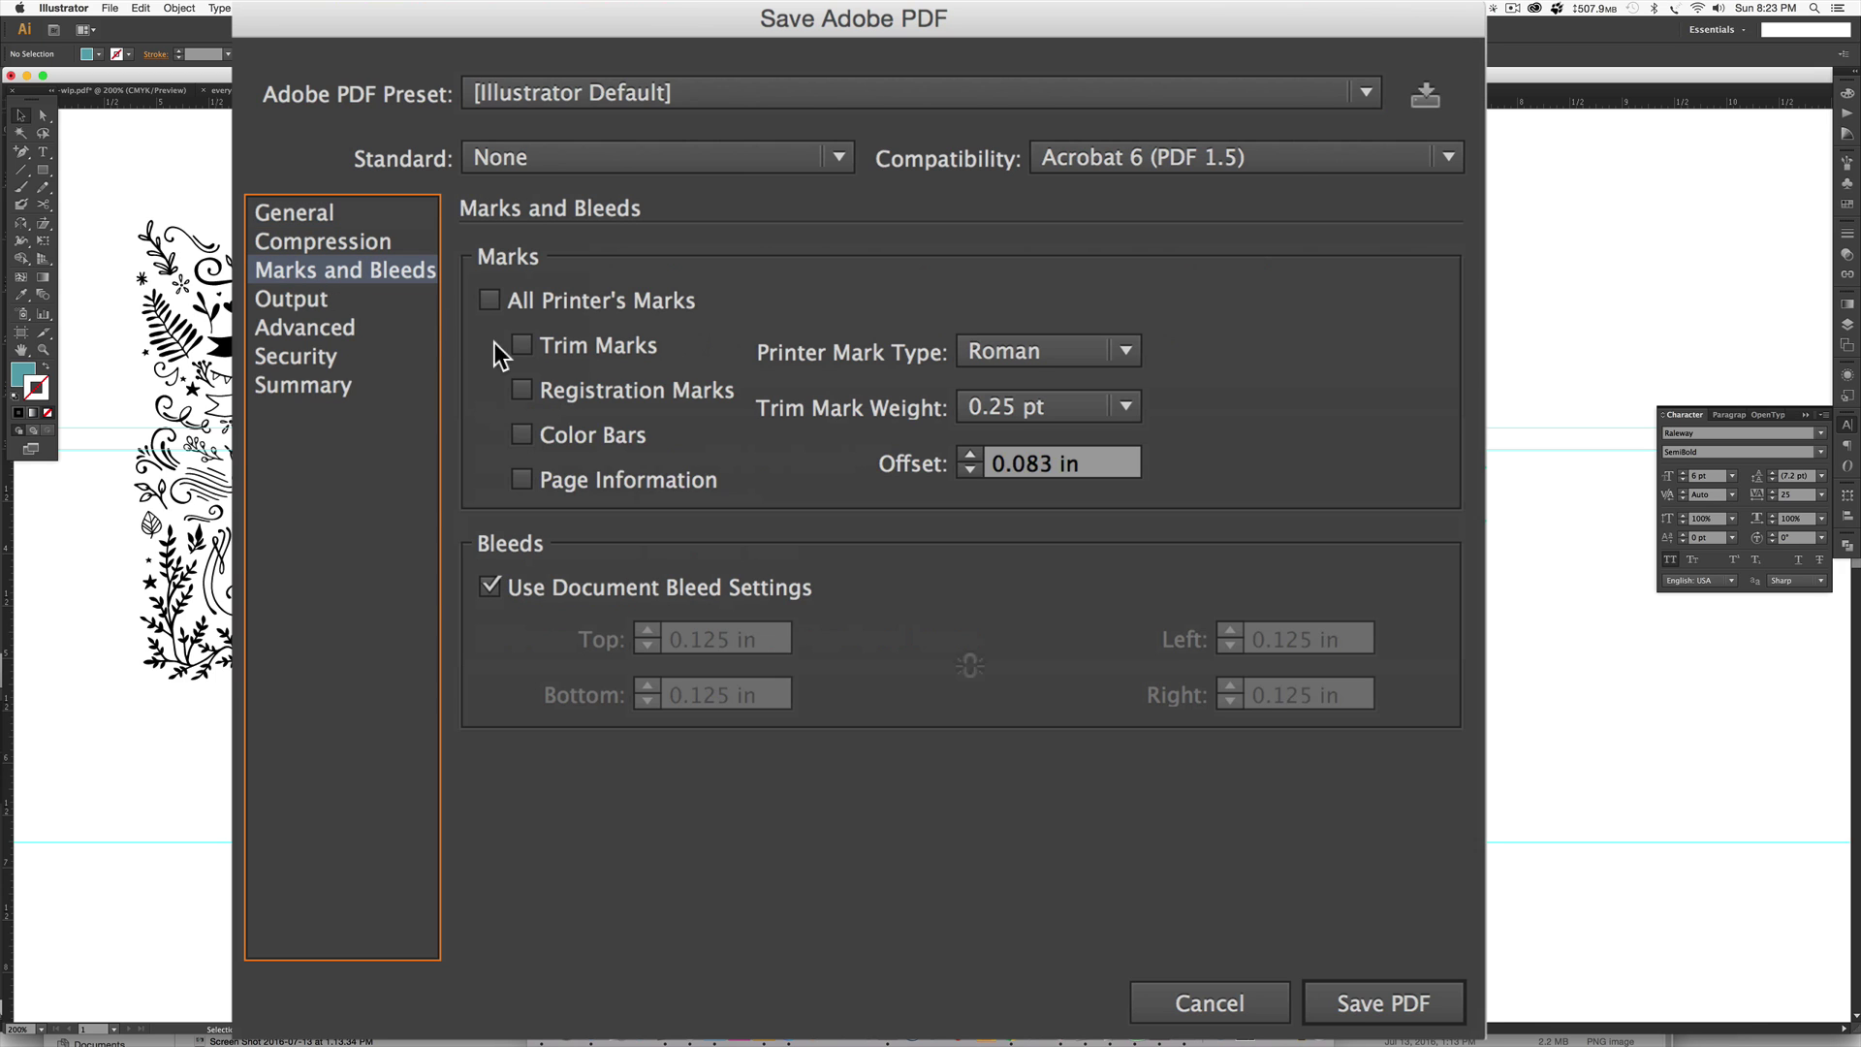
pyautogui.click(522, 344)
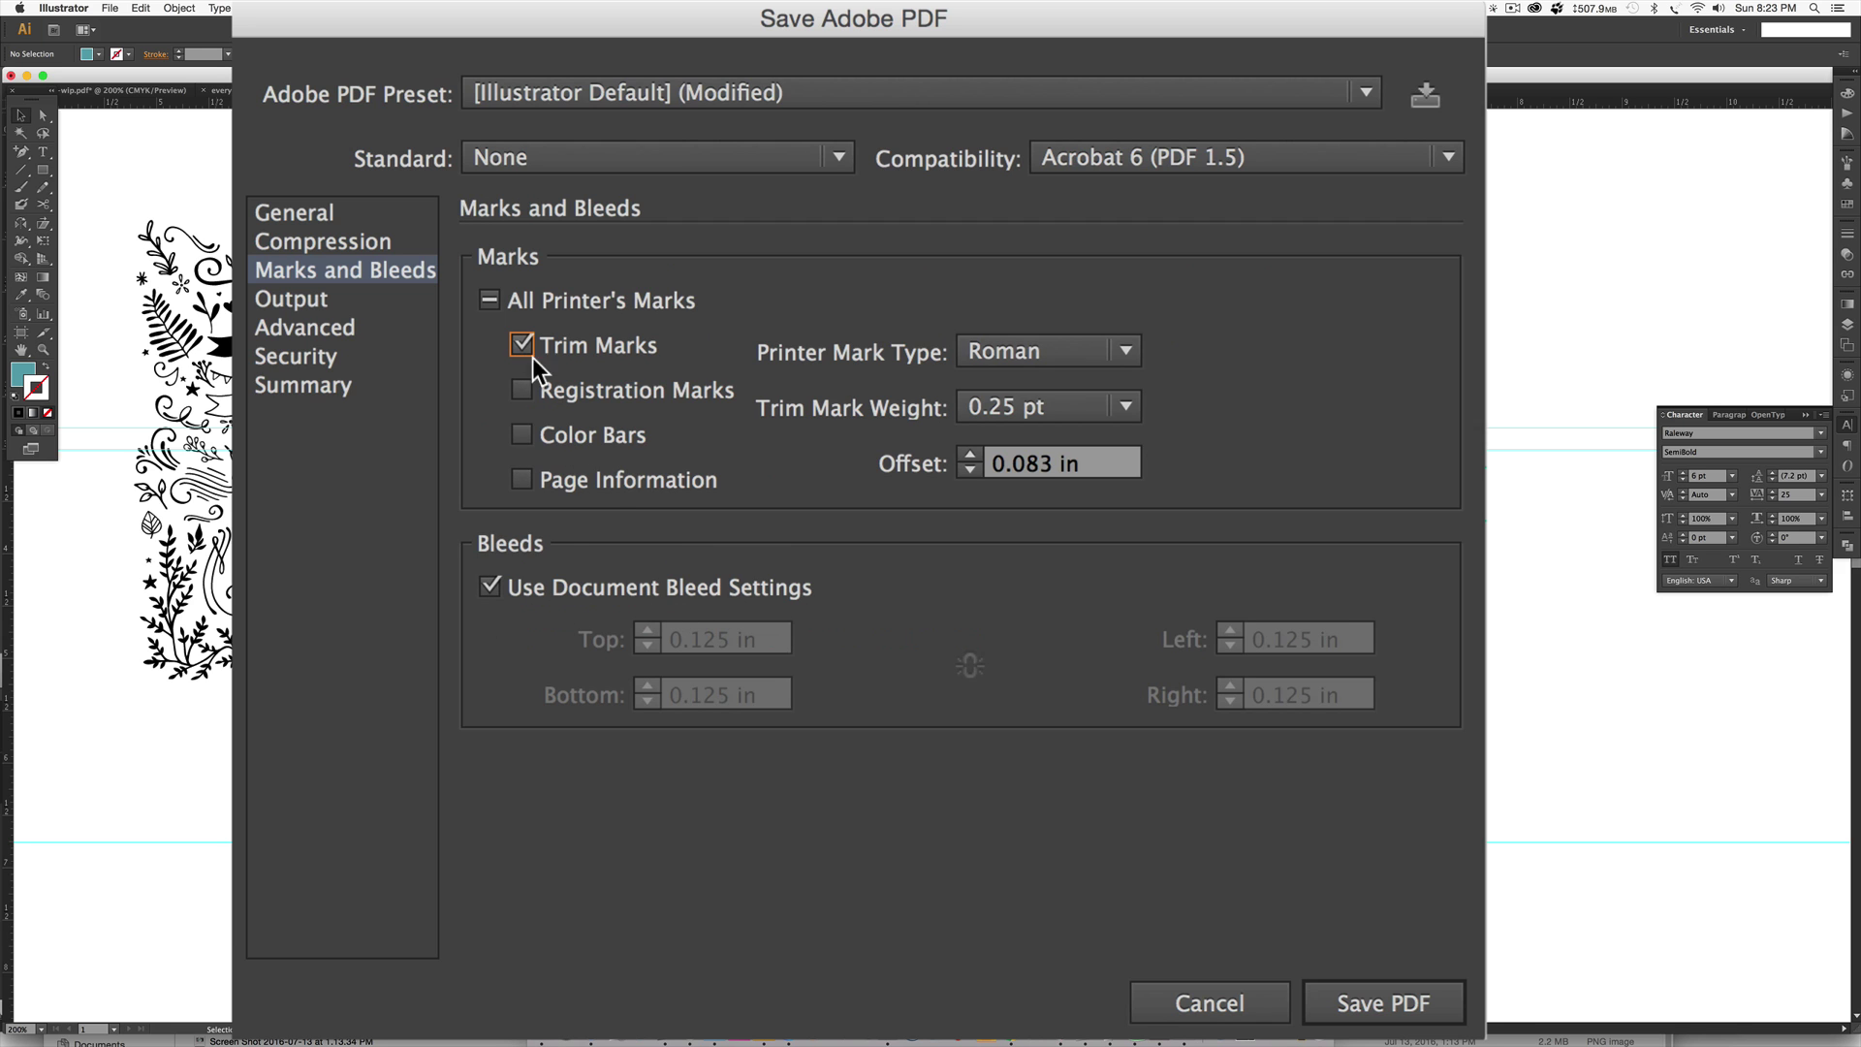
pyautogui.click(1405, 1006)
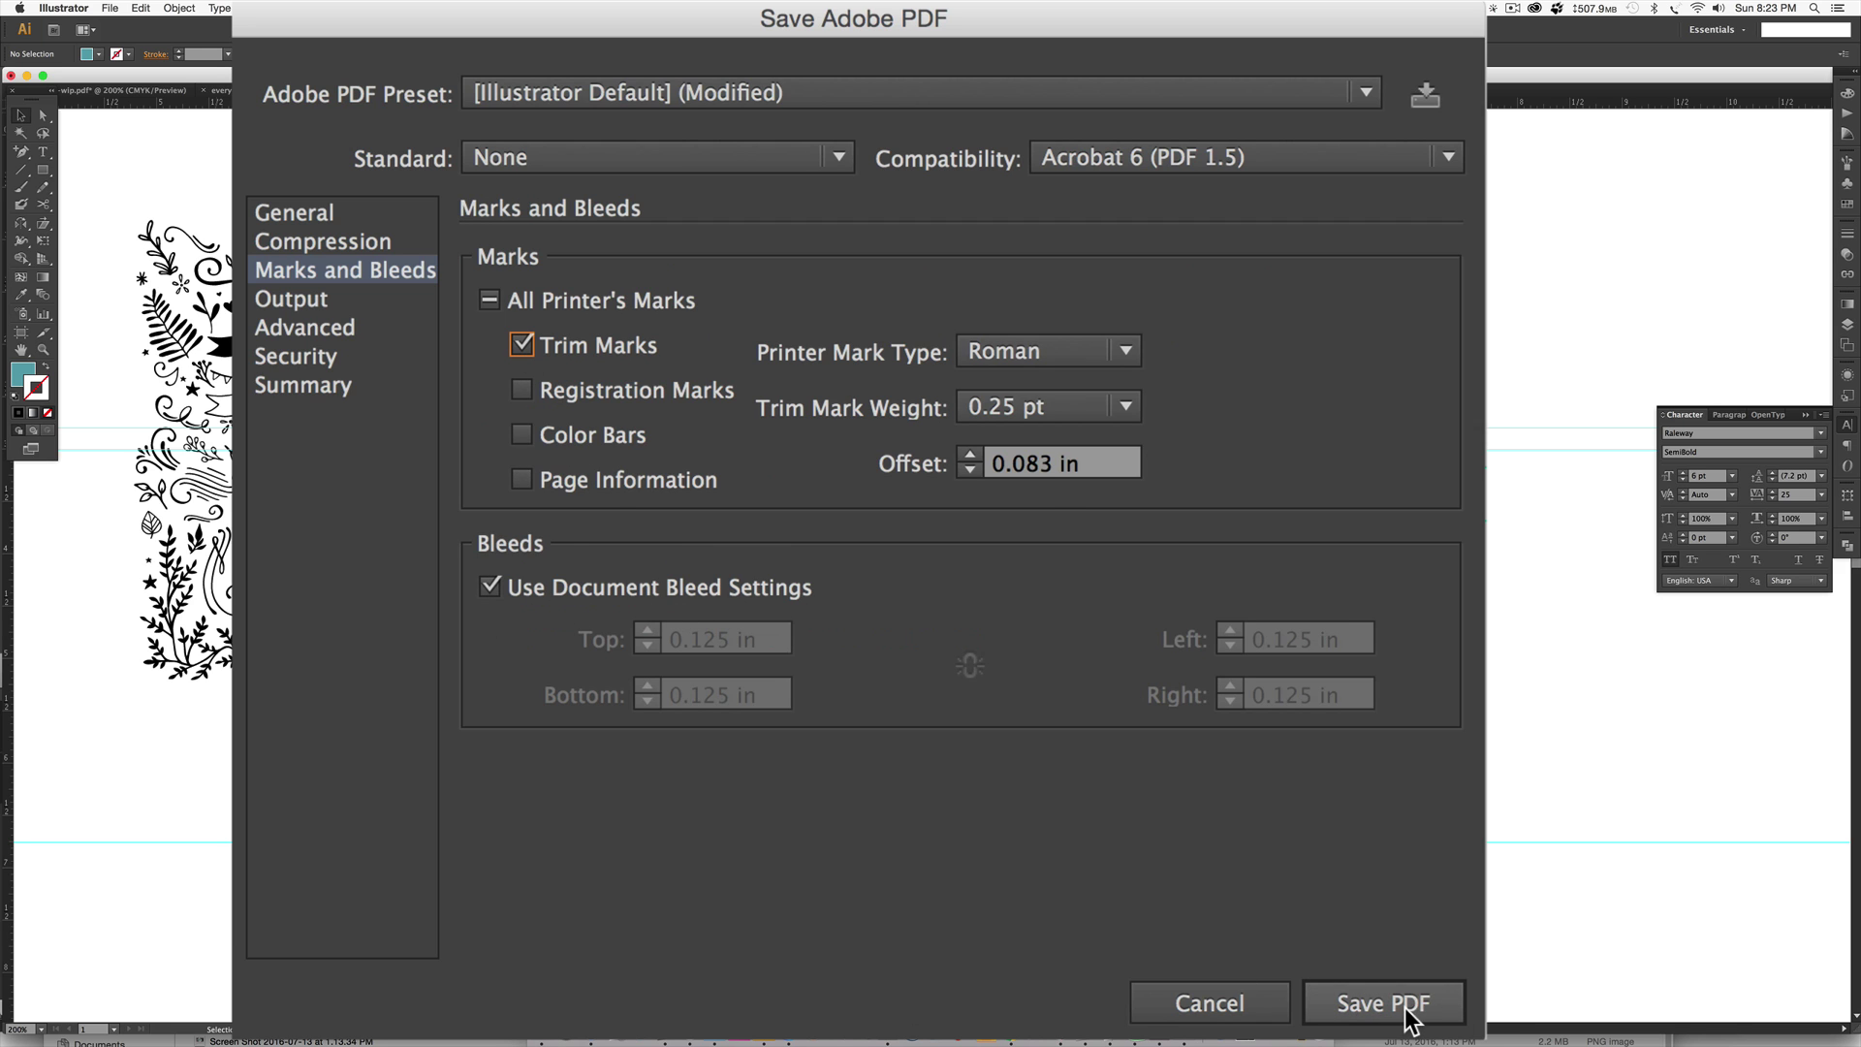
# Create a new Letter-size landscape document, 11 × 8.5 in, with all bleeds set to 0.
pyautogui.click(111, 9)
pyautogui.click(126, 25)
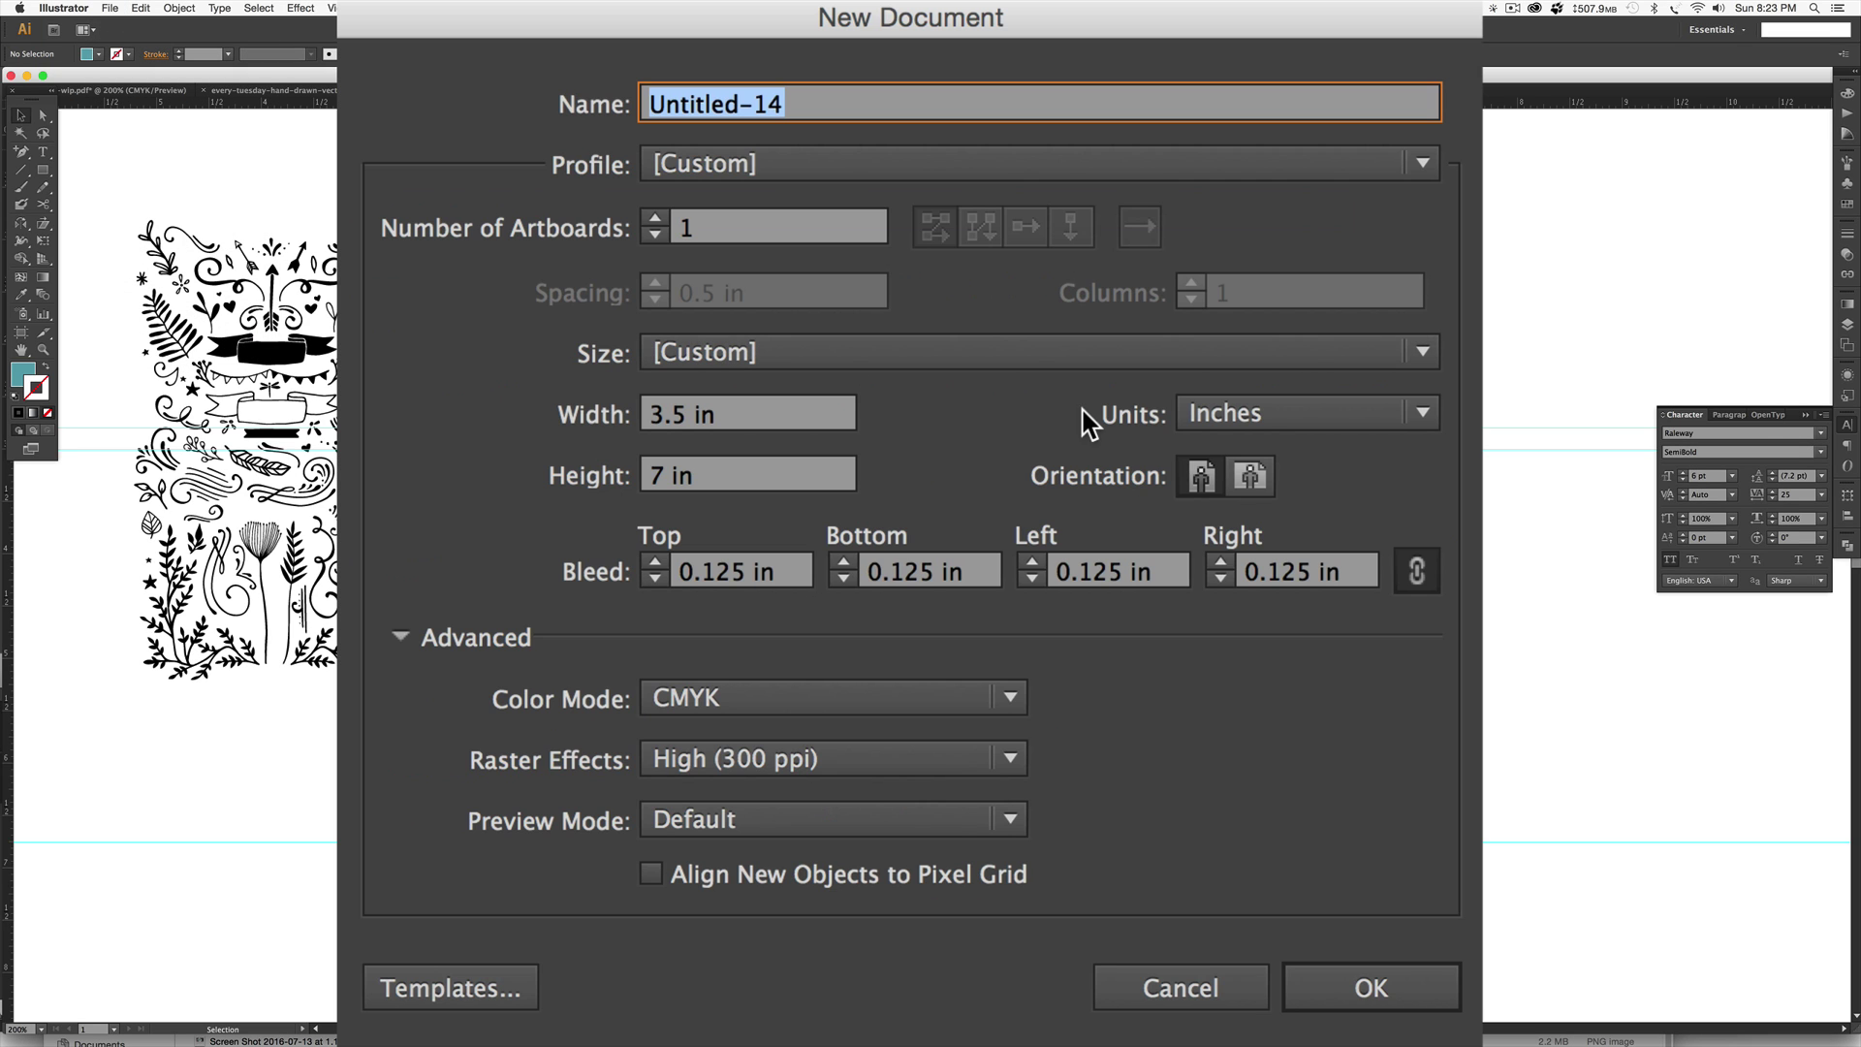
pyautogui.click(845, 368)
pyautogui.click(831, 447)
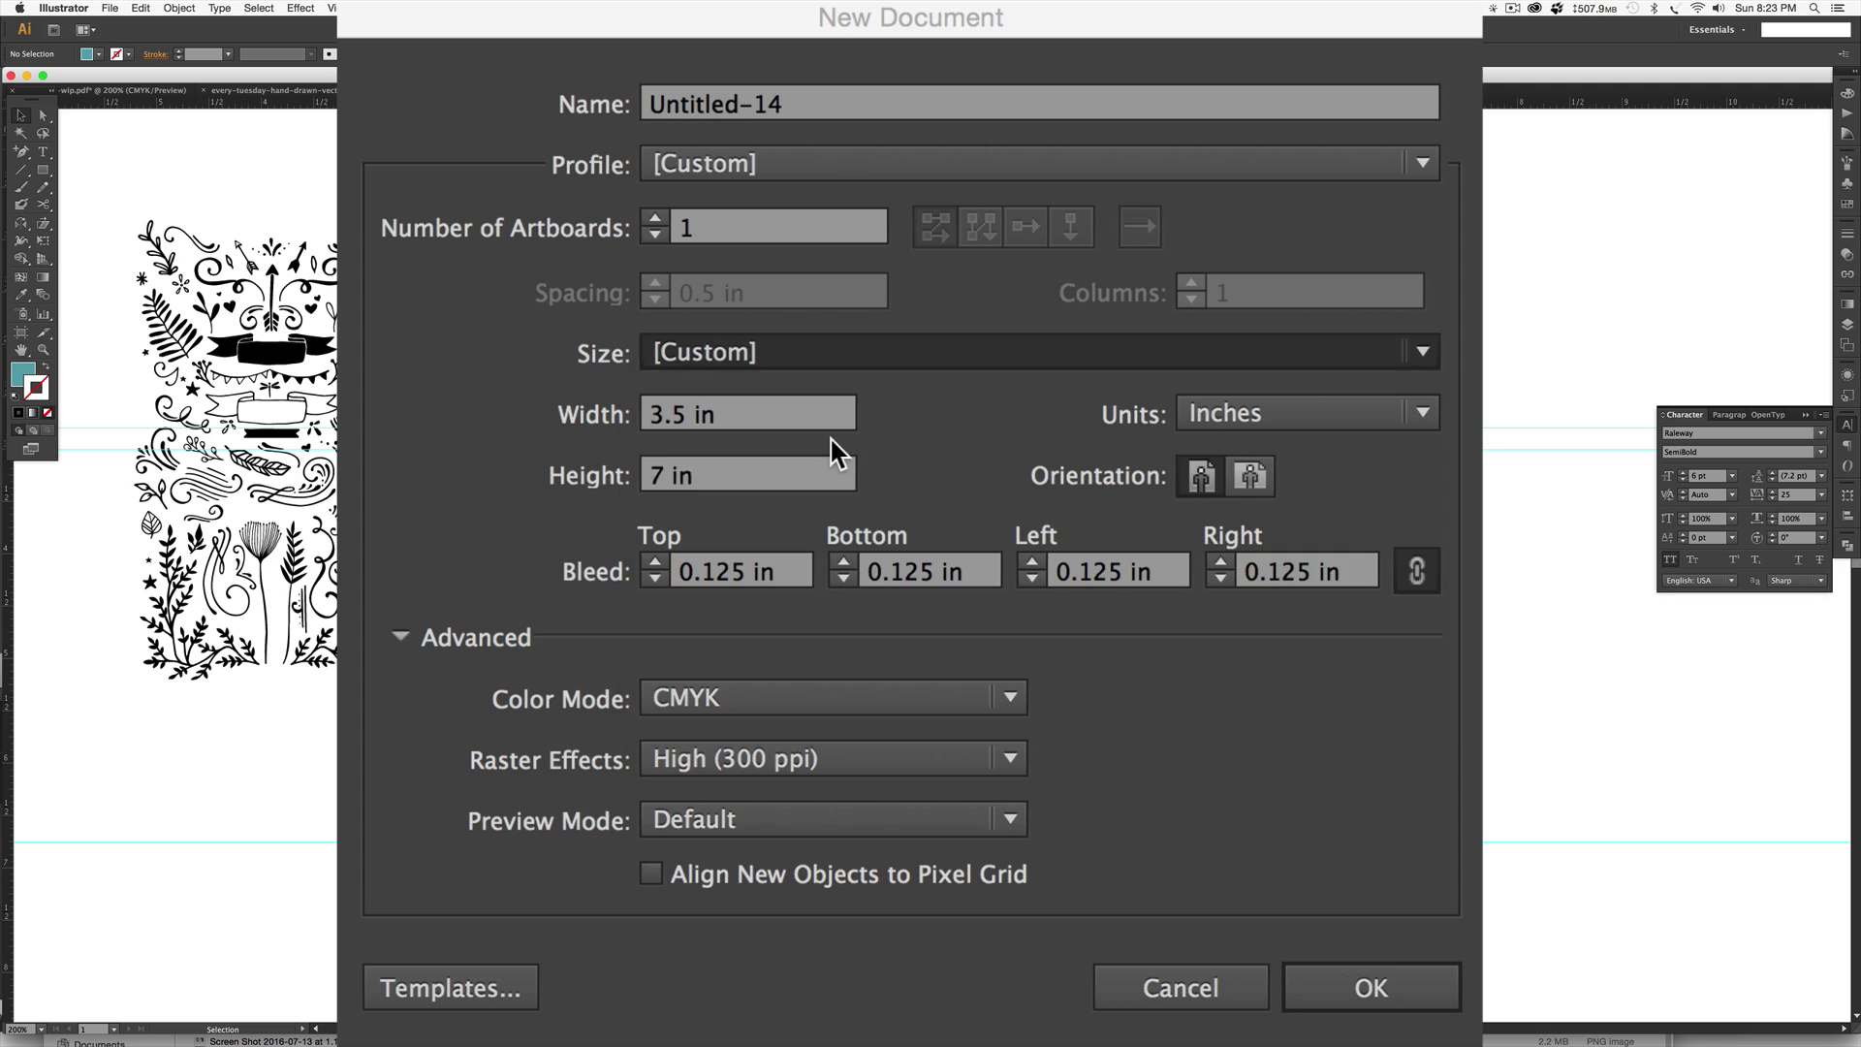
pyautogui.click(1259, 475)
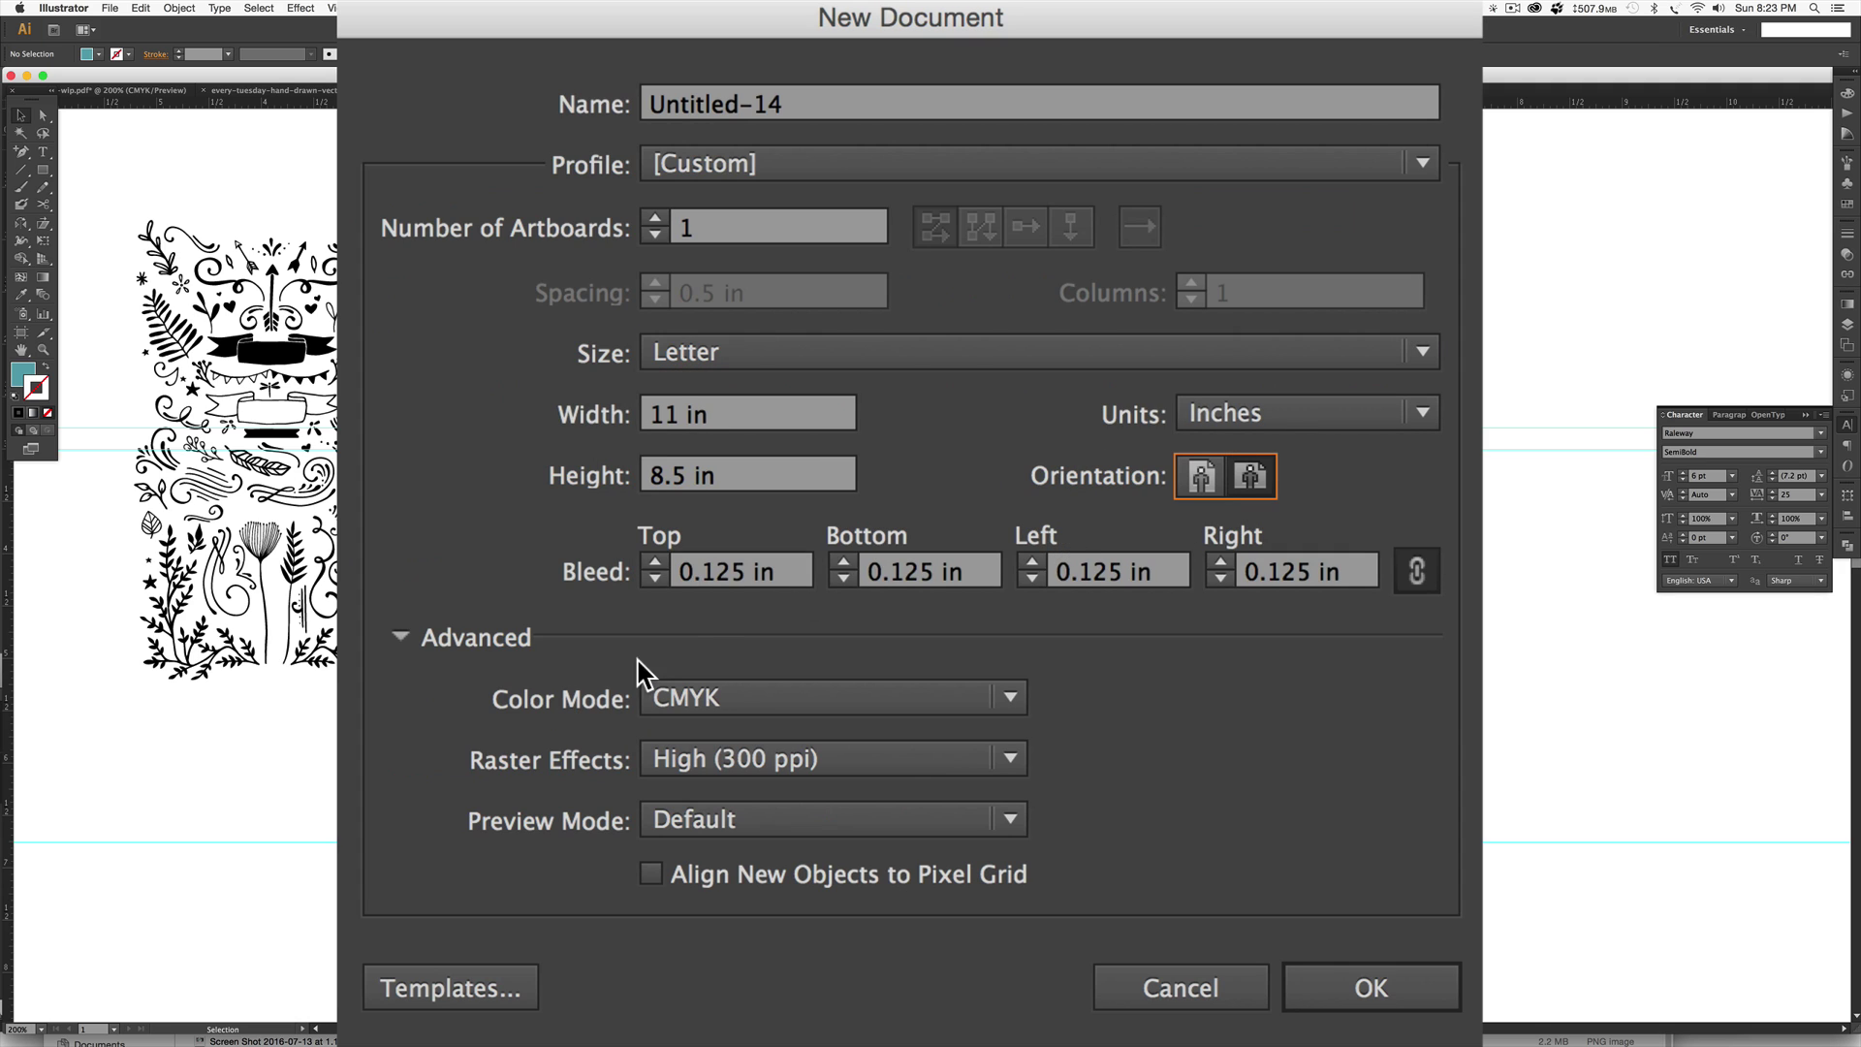
pyautogui.click(778, 571)
pyautogui.write('0')
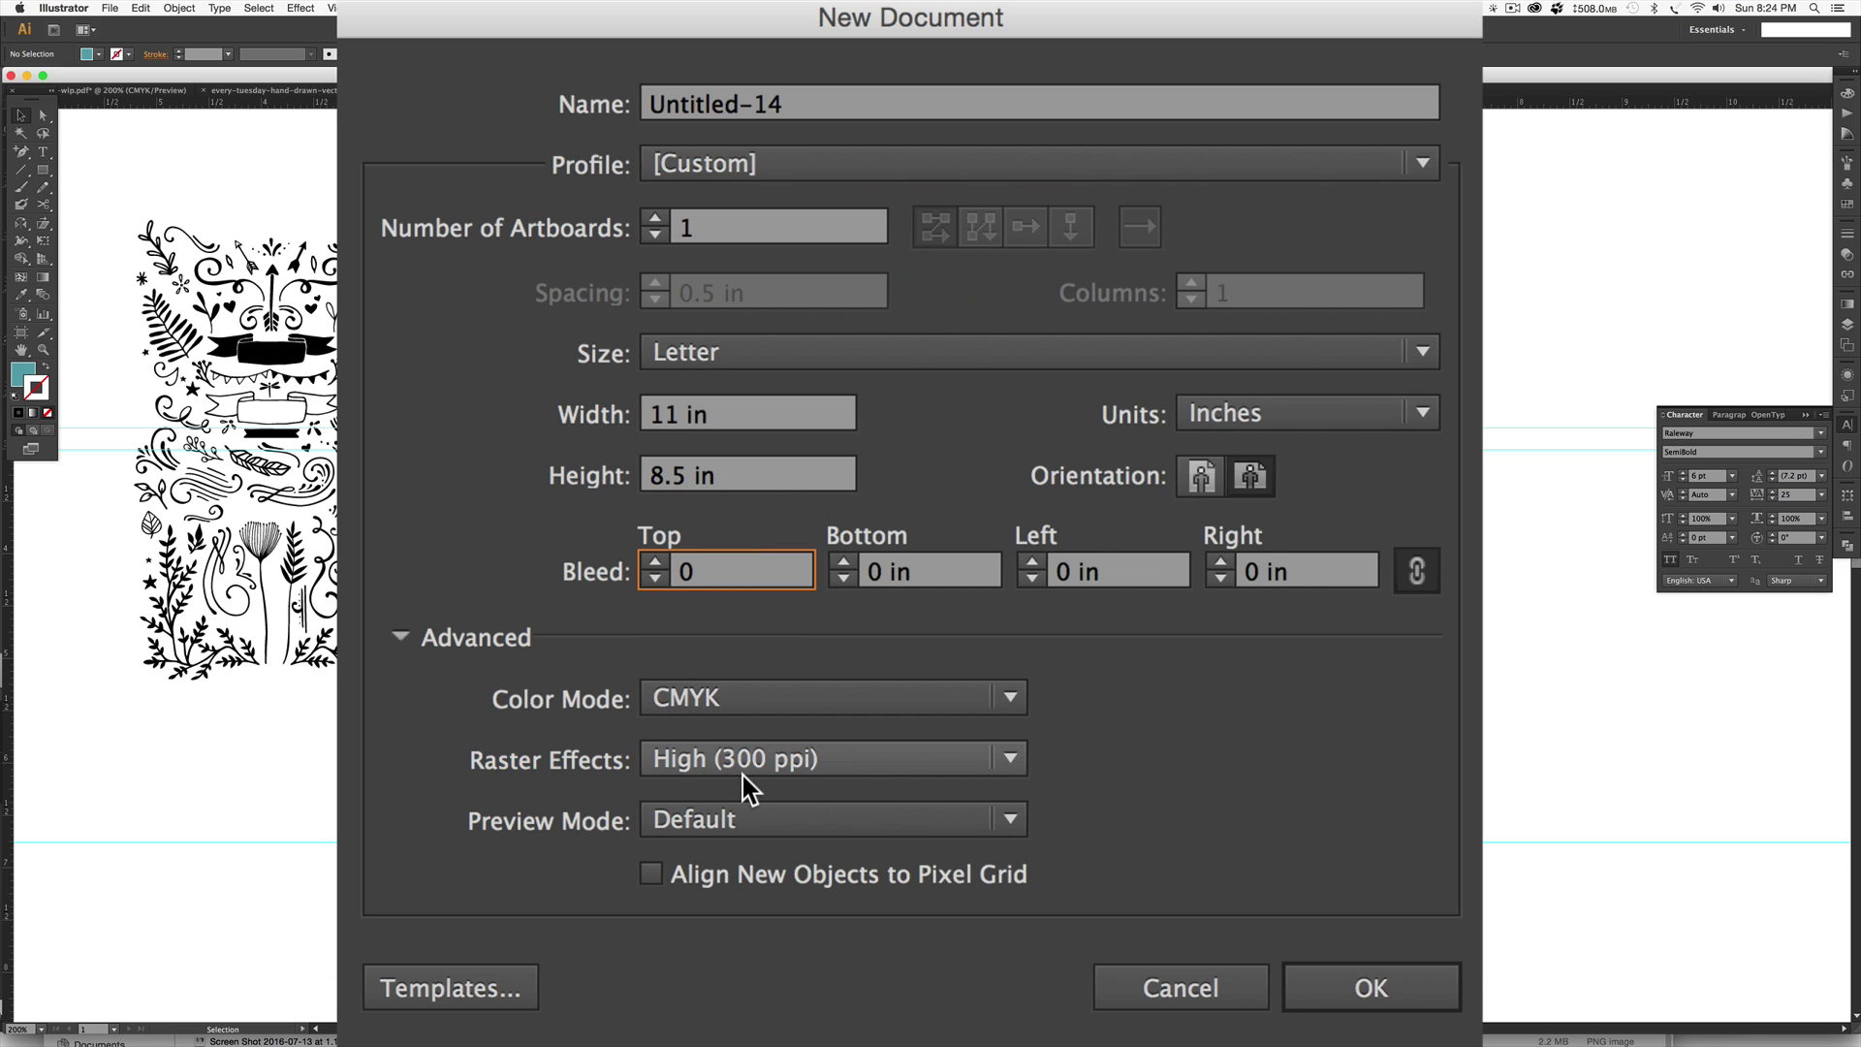
pyautogui.click(1434, 991)
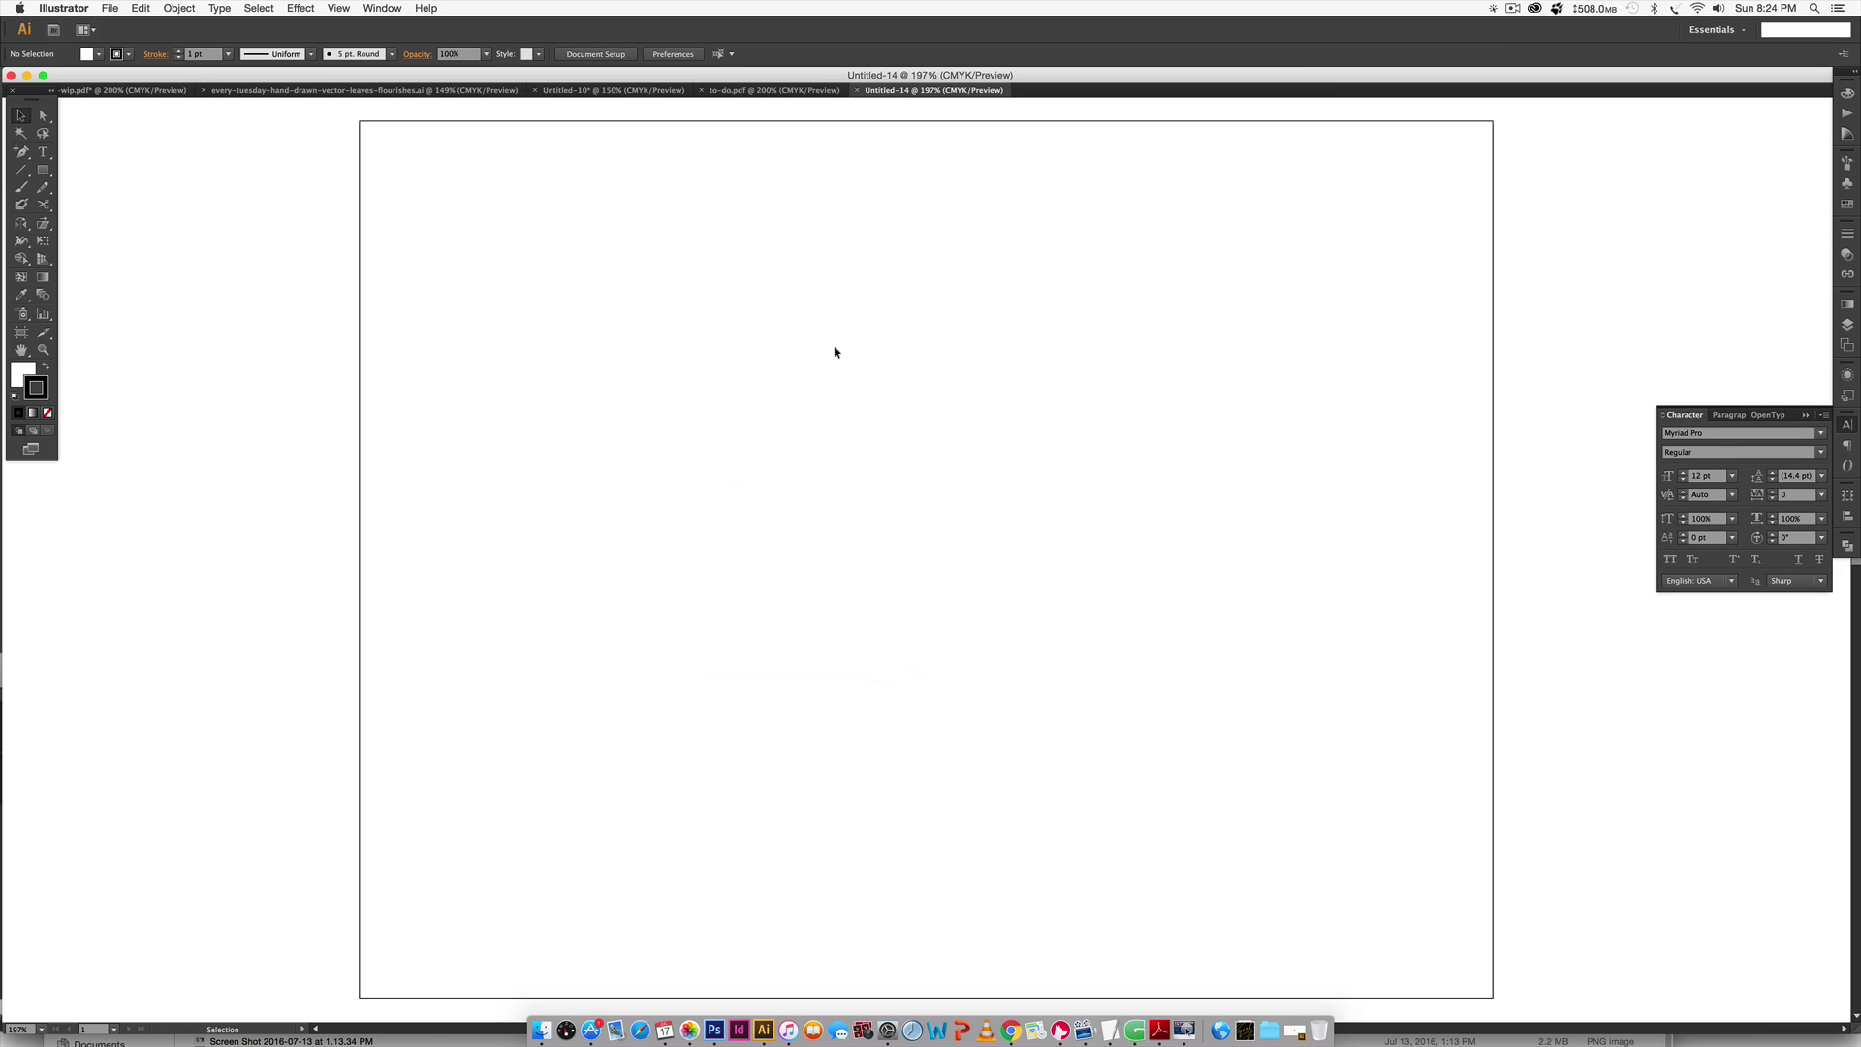
# Place to-do.pdf from the to-do-list-tutorial folder on the new artboard, cropped to Media.
pyautogui.click(109, 8)
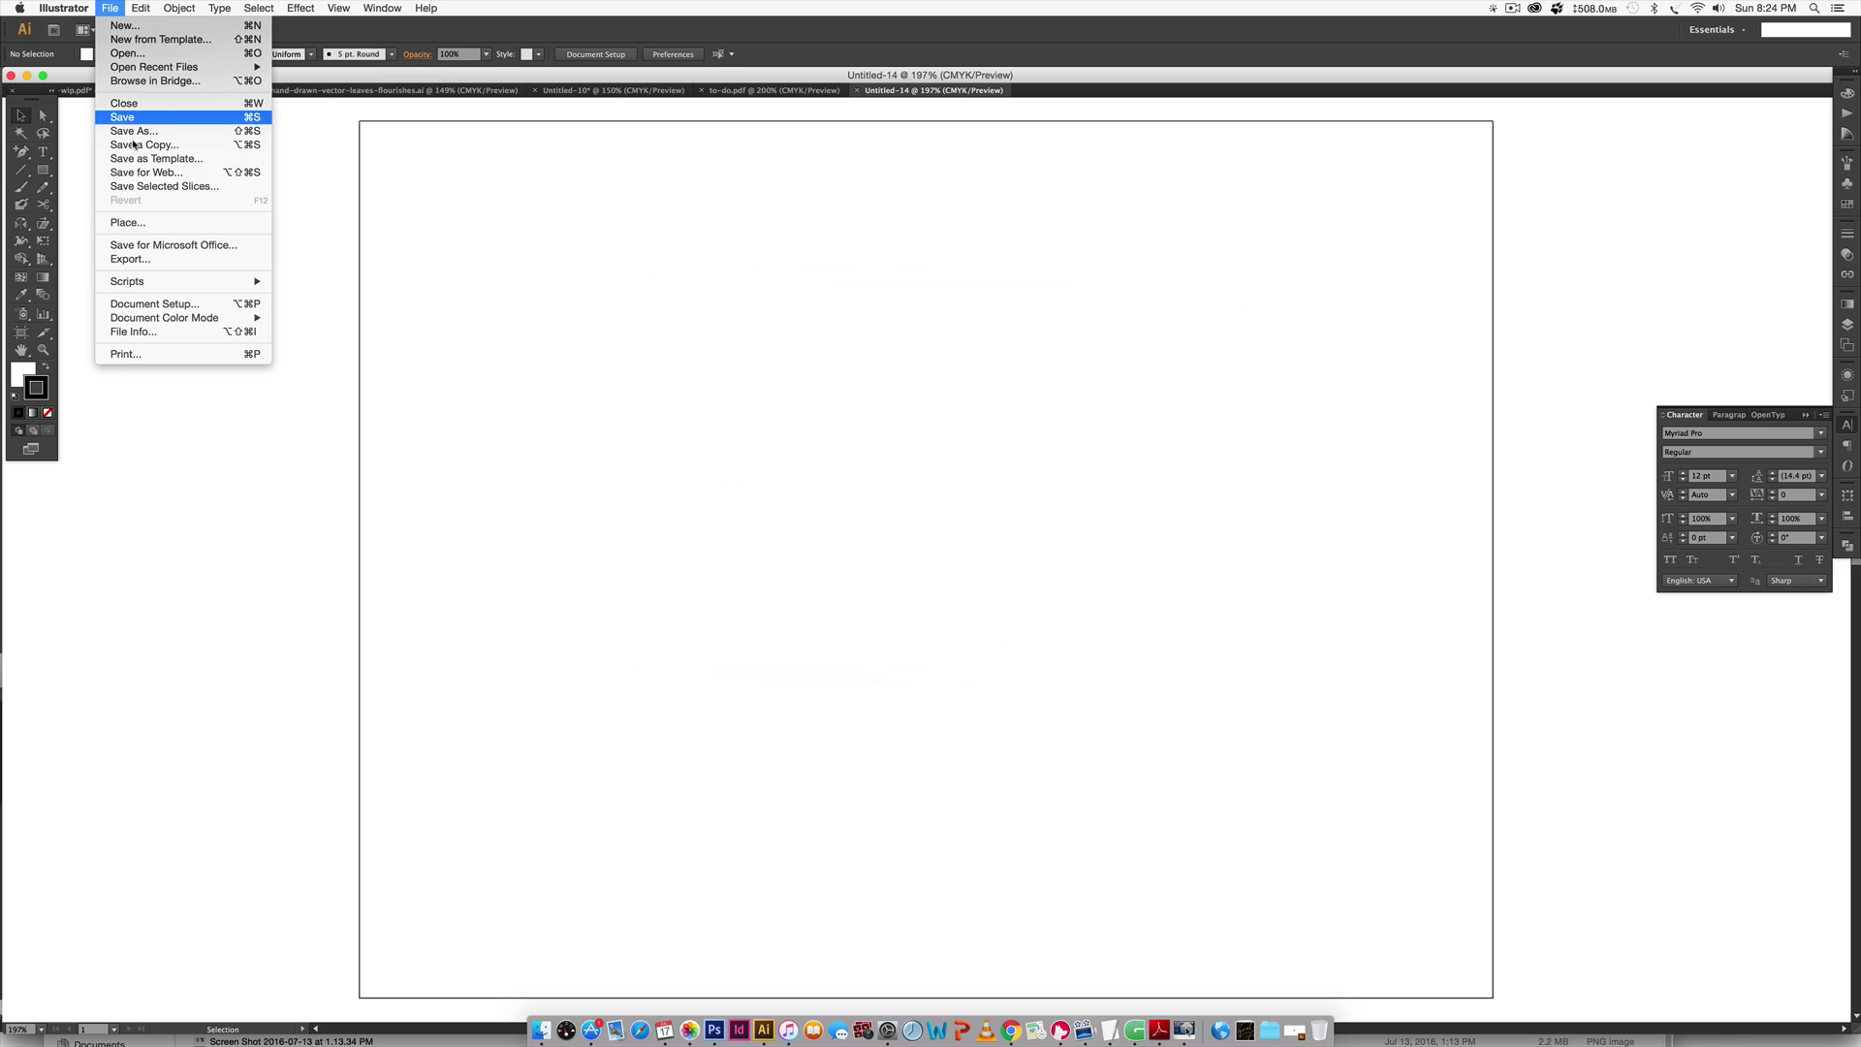
pyautogui.click(155, 223)
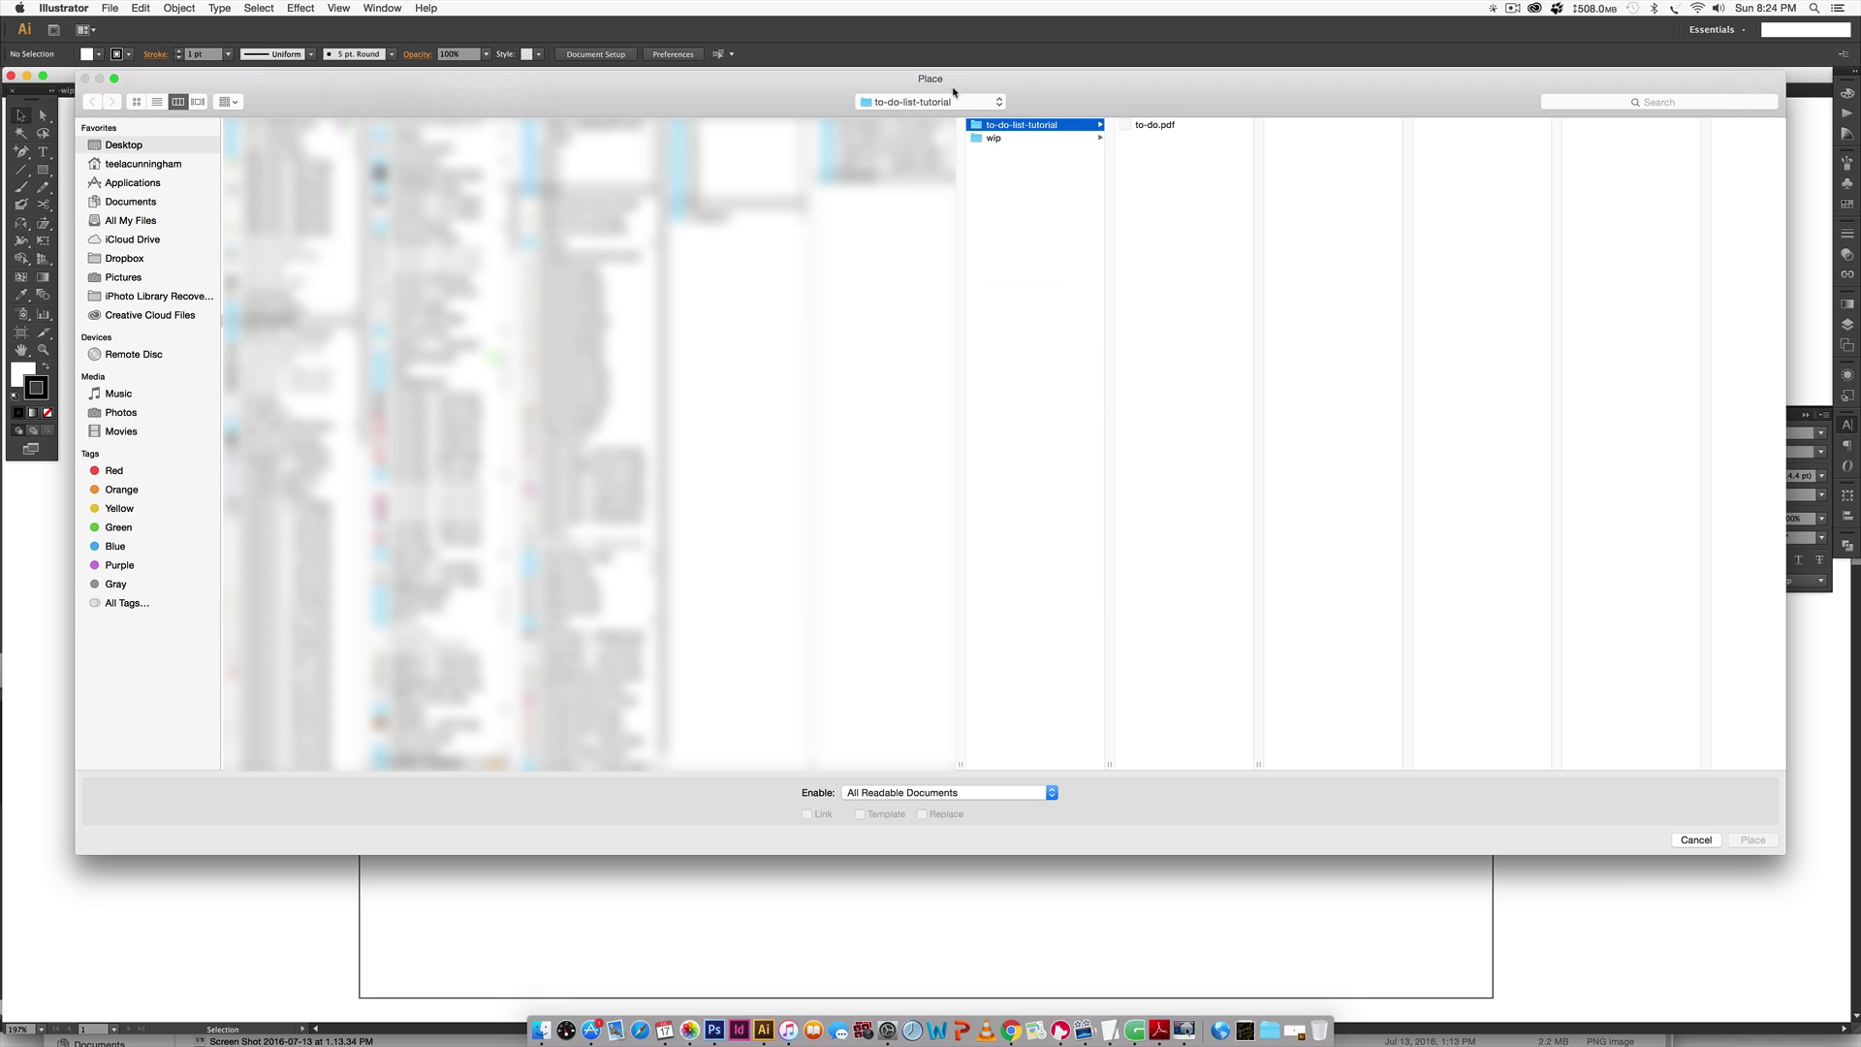
pyautogui.click(1162, 123)
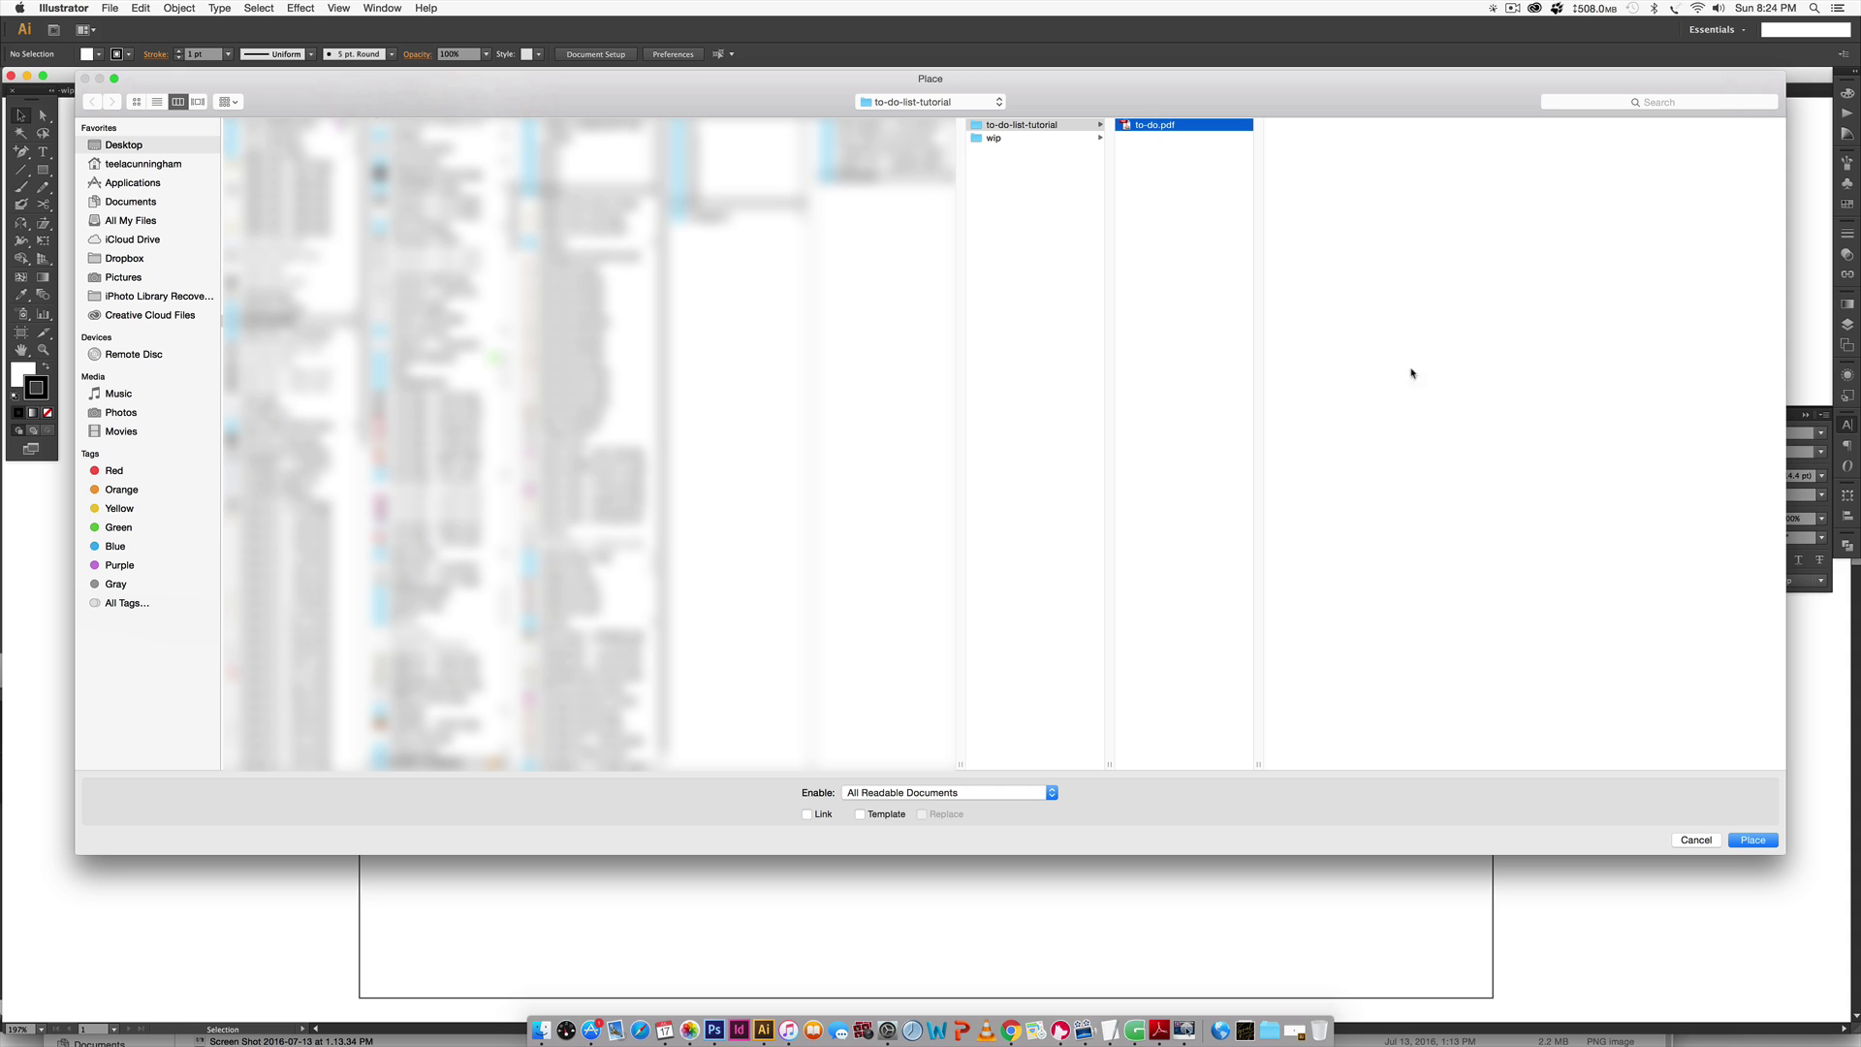
pyautogui.click(1752, 841)
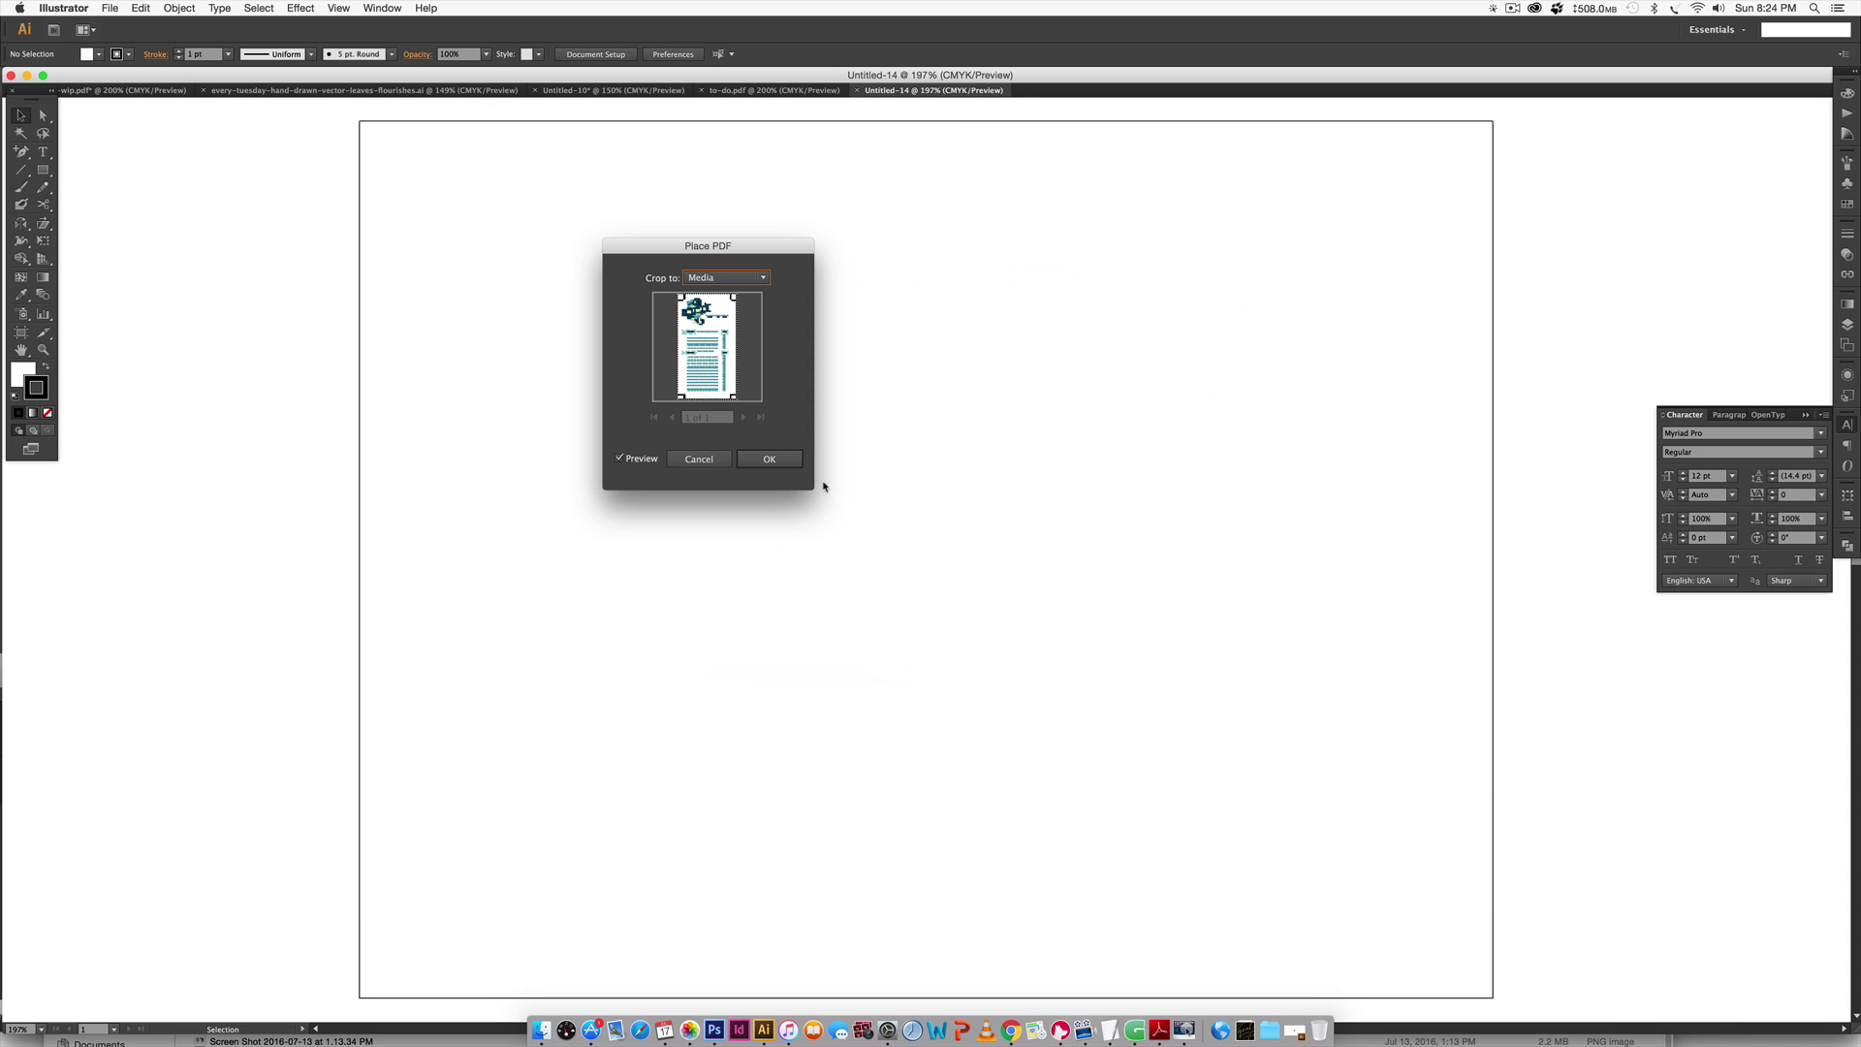
pyautogui.press('Return')
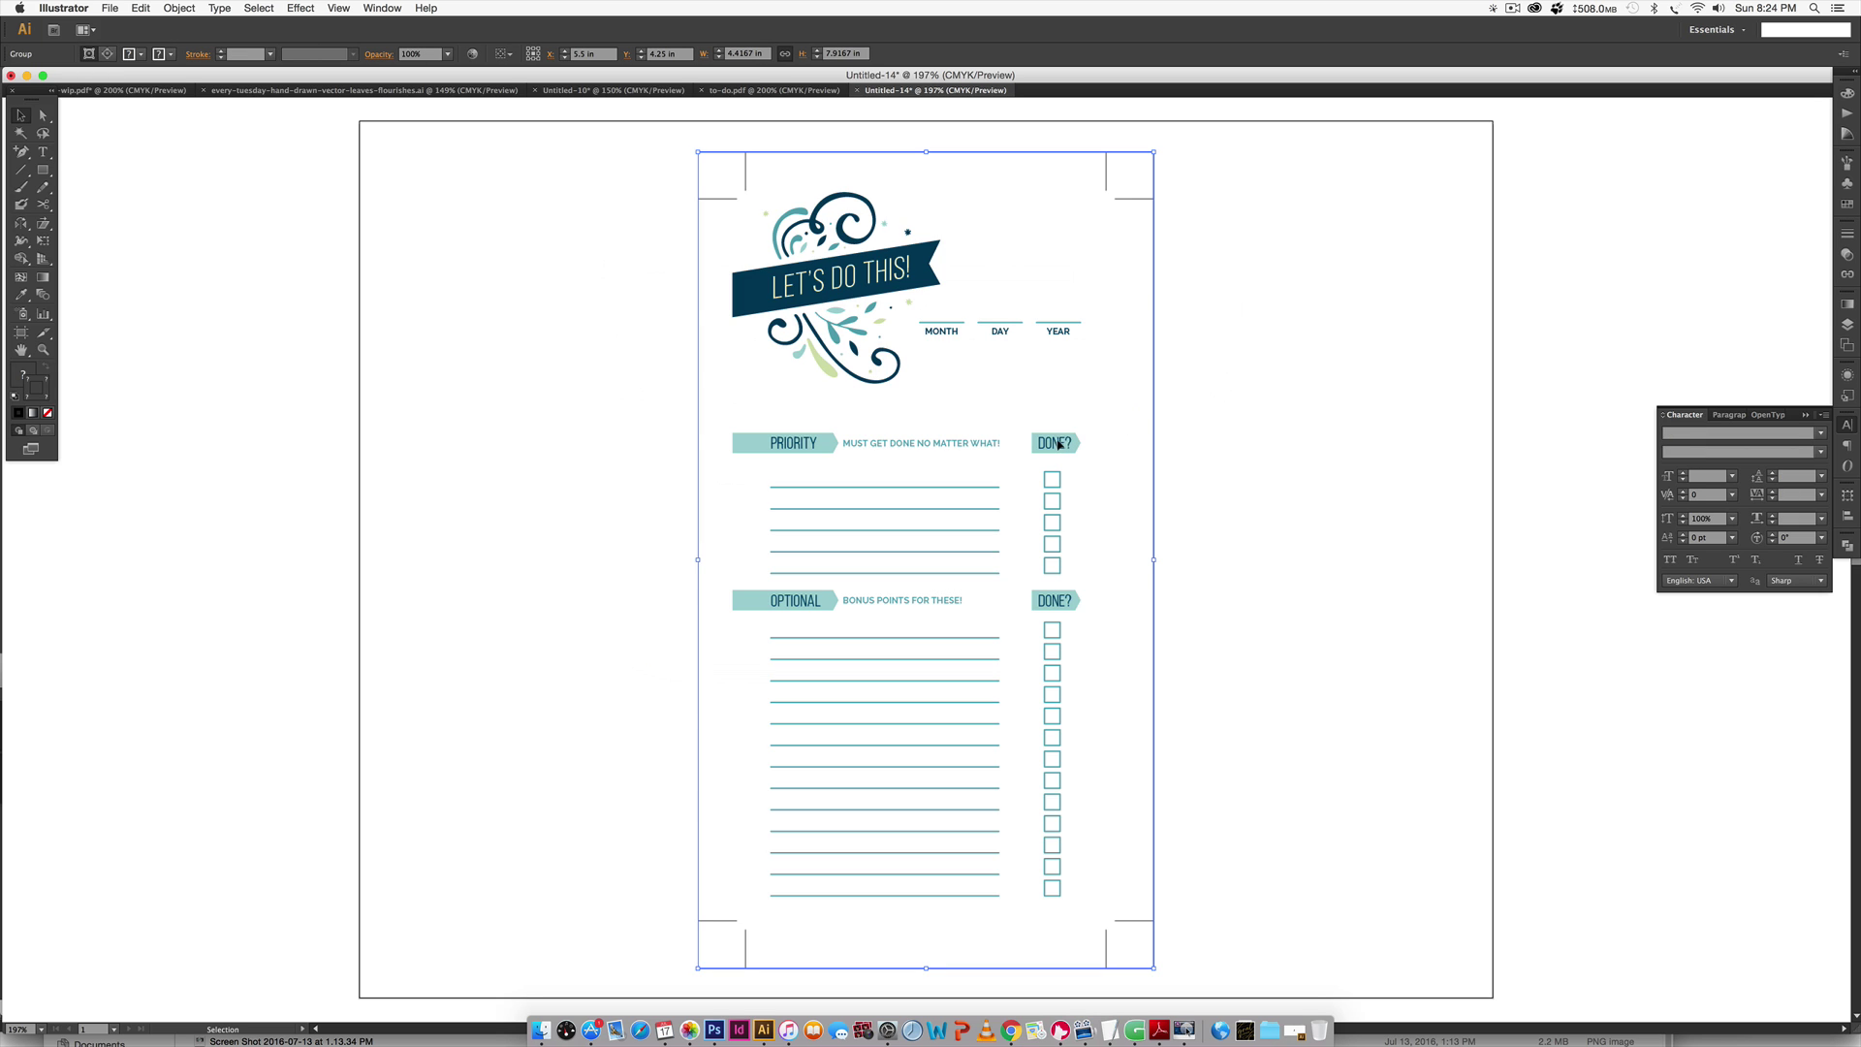
# Duplicate the placed to-do list so two copies with trim marks sit side by side on the artboard.
pyautogui.moveTo(1059, 444); pyautogui.dragTo(1290, 434)
pyautogui.click(1421, 494)
pyautogui.moveTo(1421, 494); pyautogui.dragTo(1144, 415)
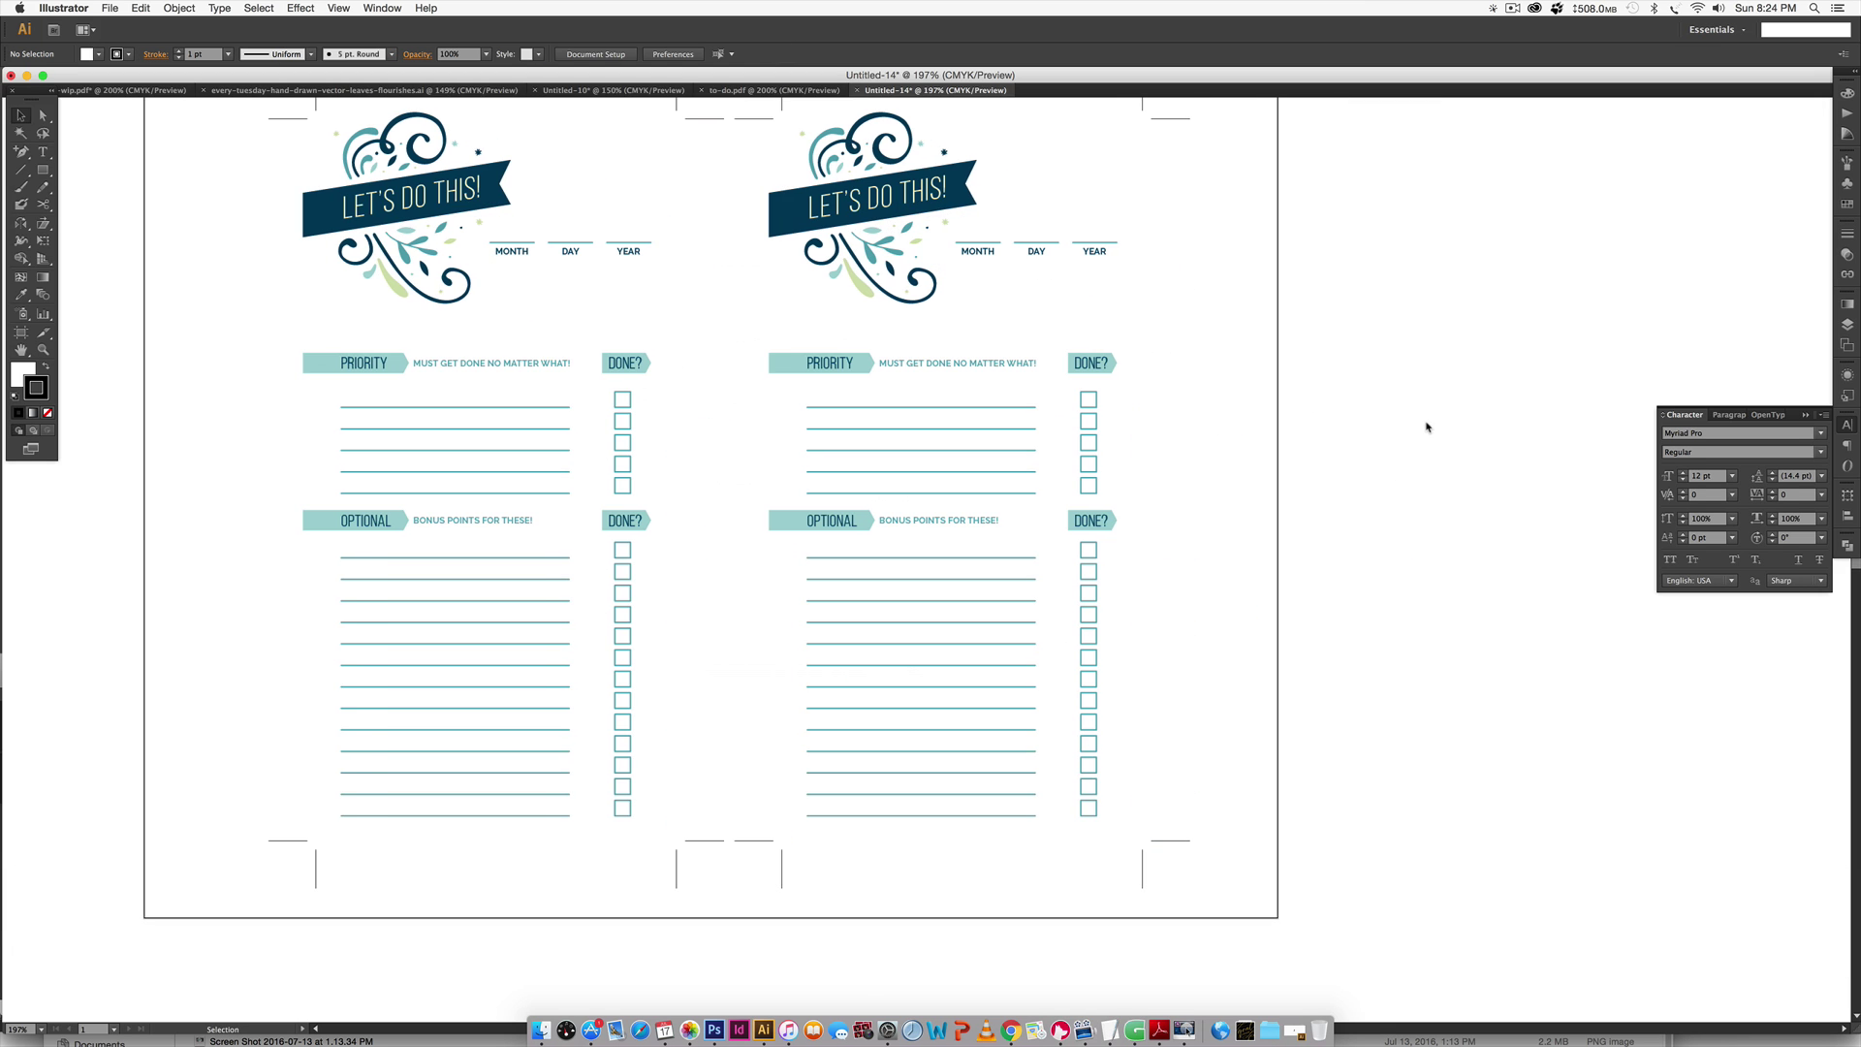
# Select both to-do lists and center the pair horizontally on the Letter artboard.
pyautogui.press('super+minus')
pyautogui.moveTo(1431, 419); pyautogui.dragTo(427, 454)
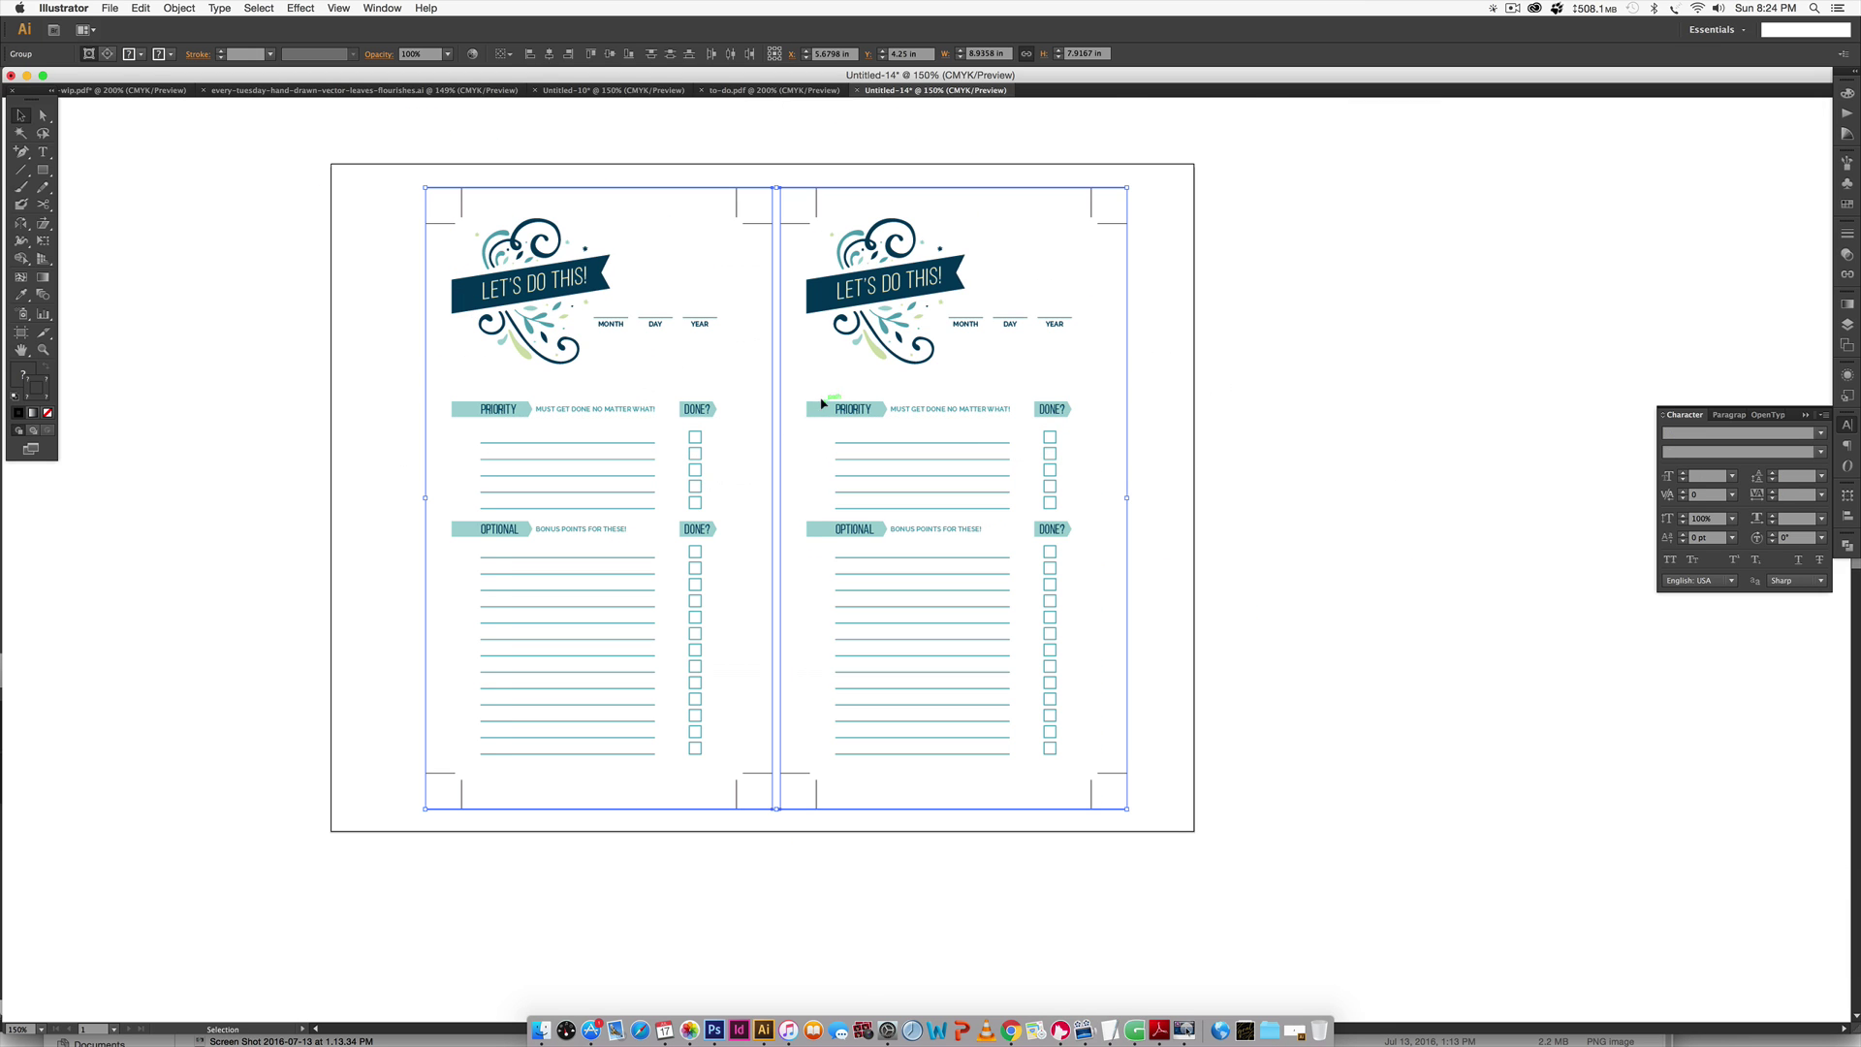
pyautogui.moveTo(822, 403); pyautogui.dragTo(809, 404)
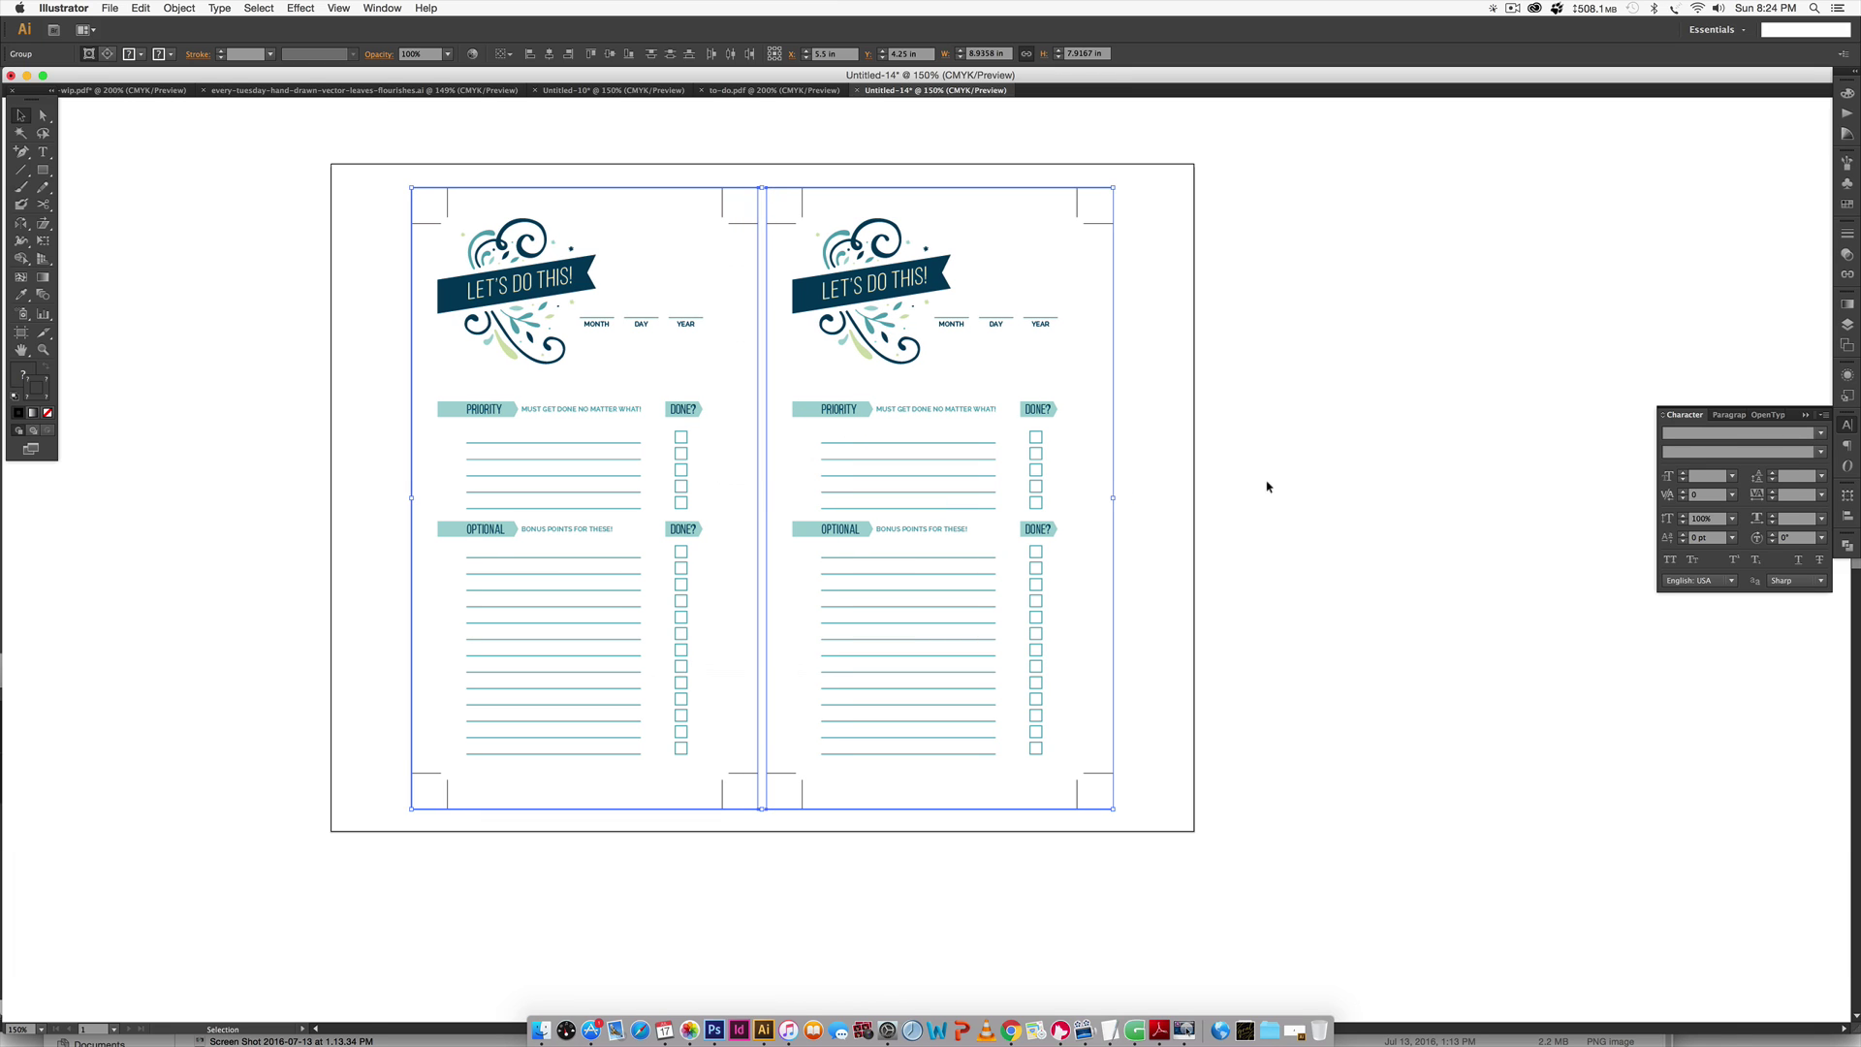
pyautogui.click(1267, 487)
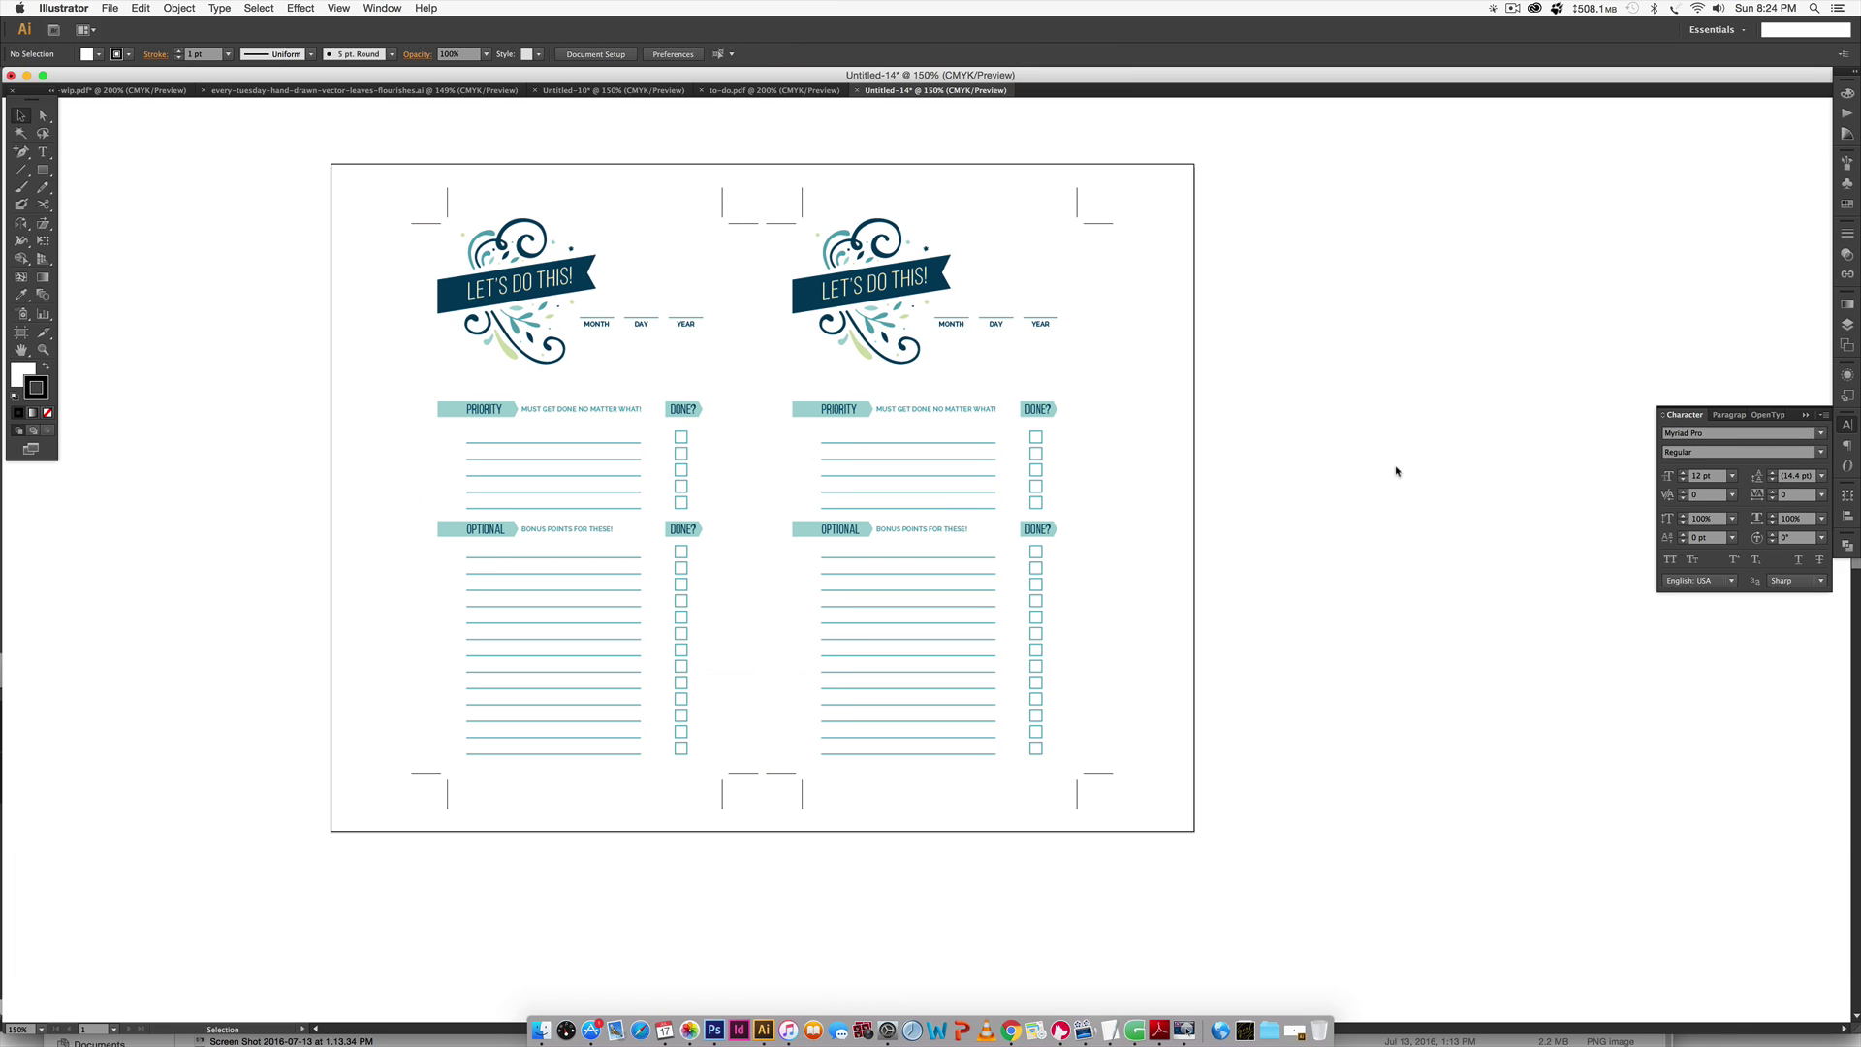